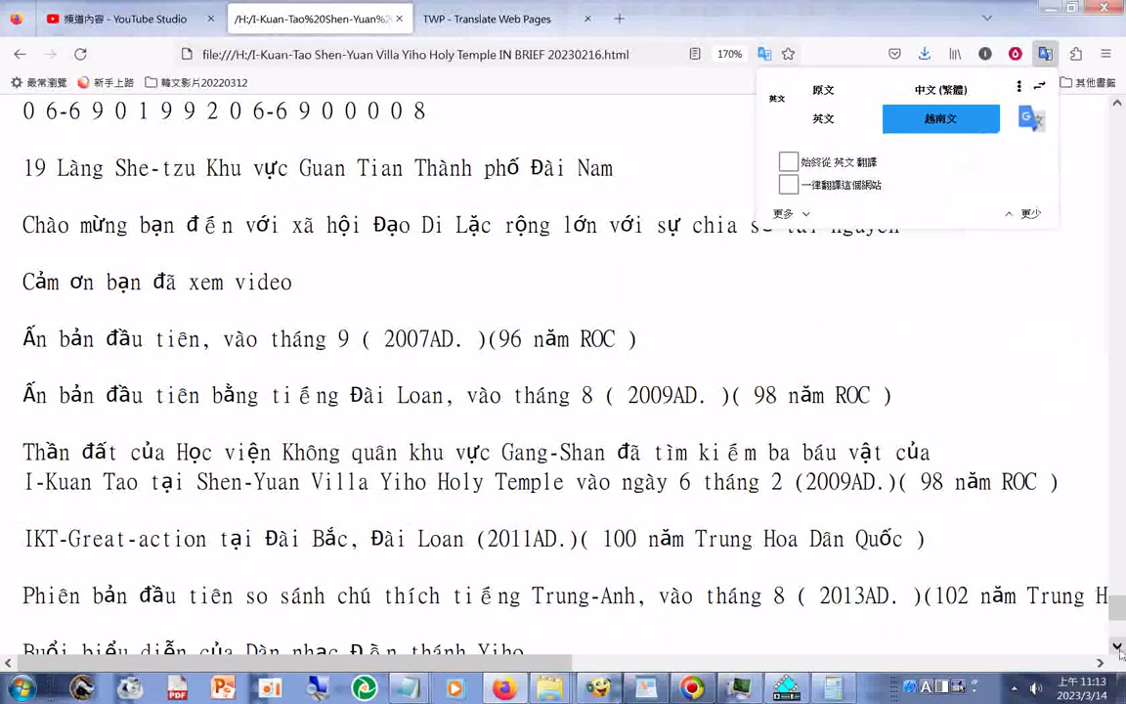
# - Start Microsoft Excel 2010 with a blank workbook and dismiss its startup dialog
pyautogui.moveTo(1119, 612); pyautogui.dragTo(1119, 124)
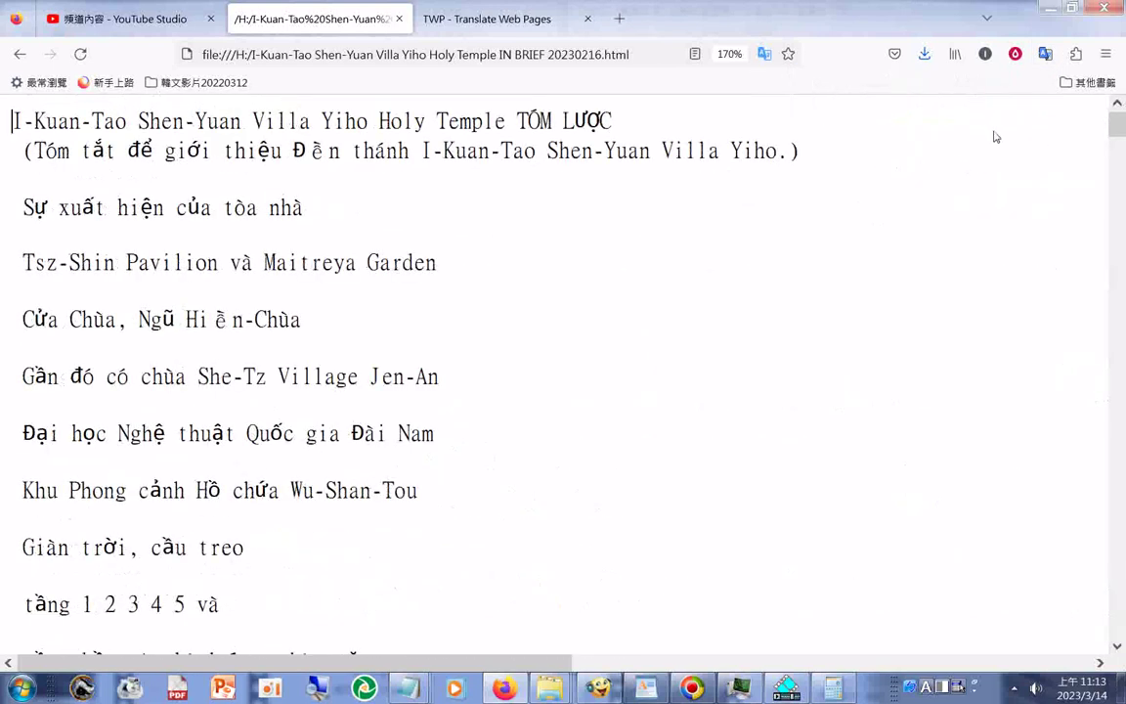
pyautogui.rightClick(891, 227)
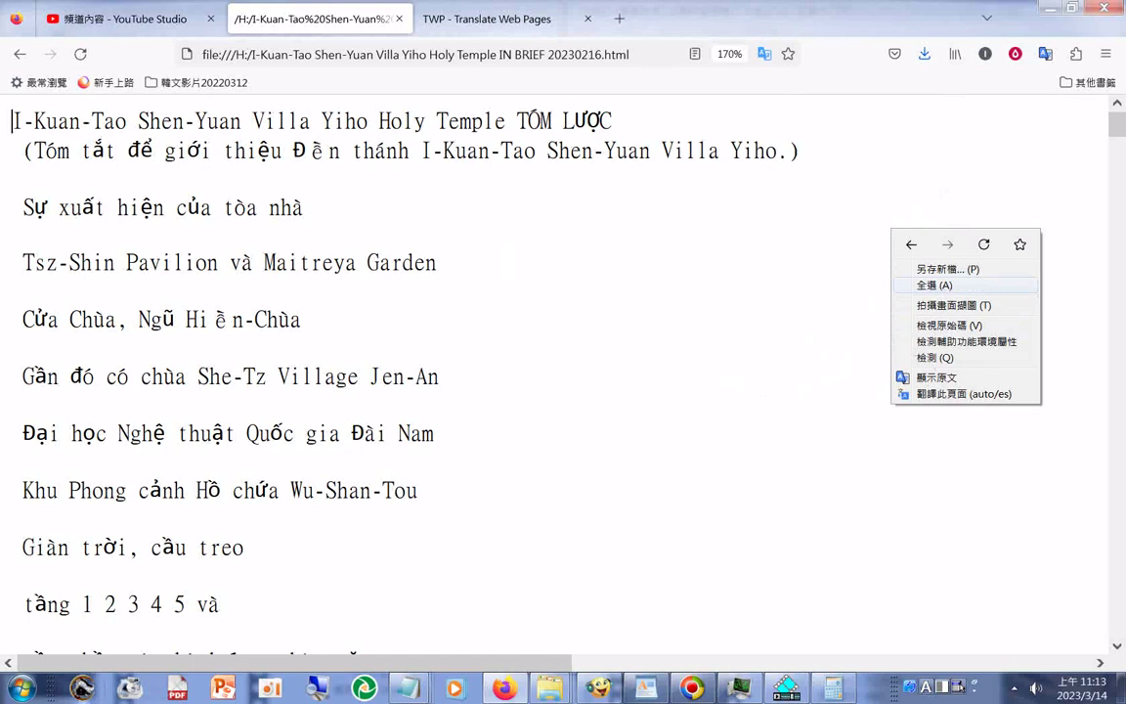
pyautogui.click(19, 688)
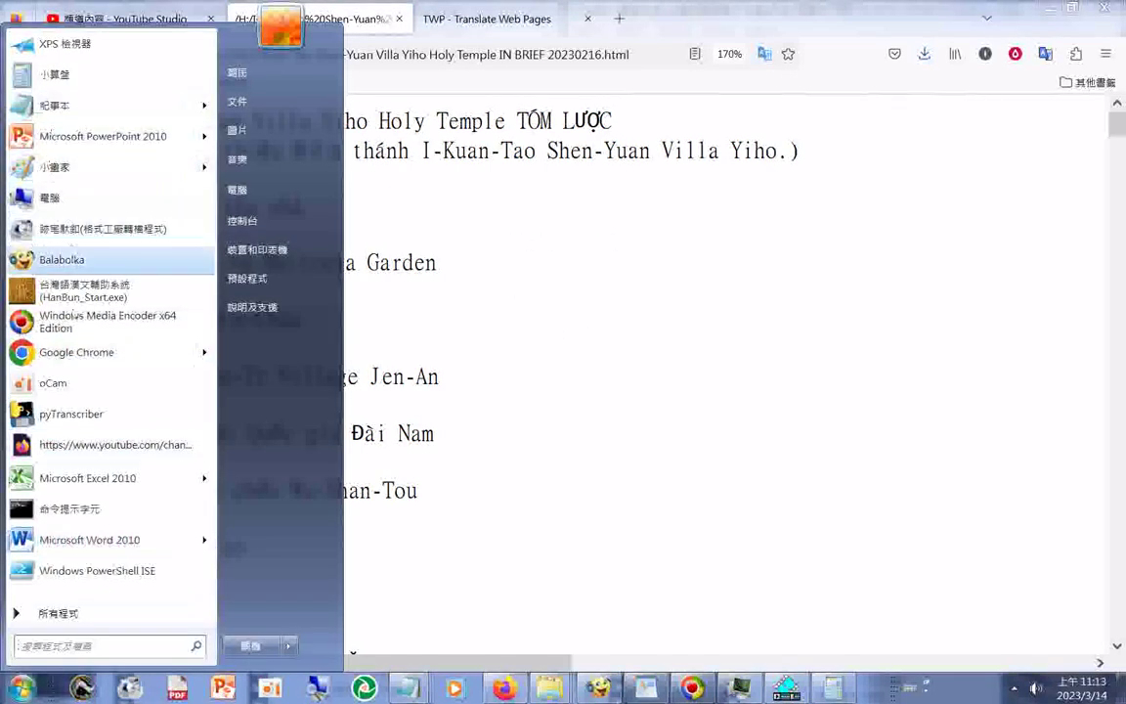
pyautogui.click(88, 478)
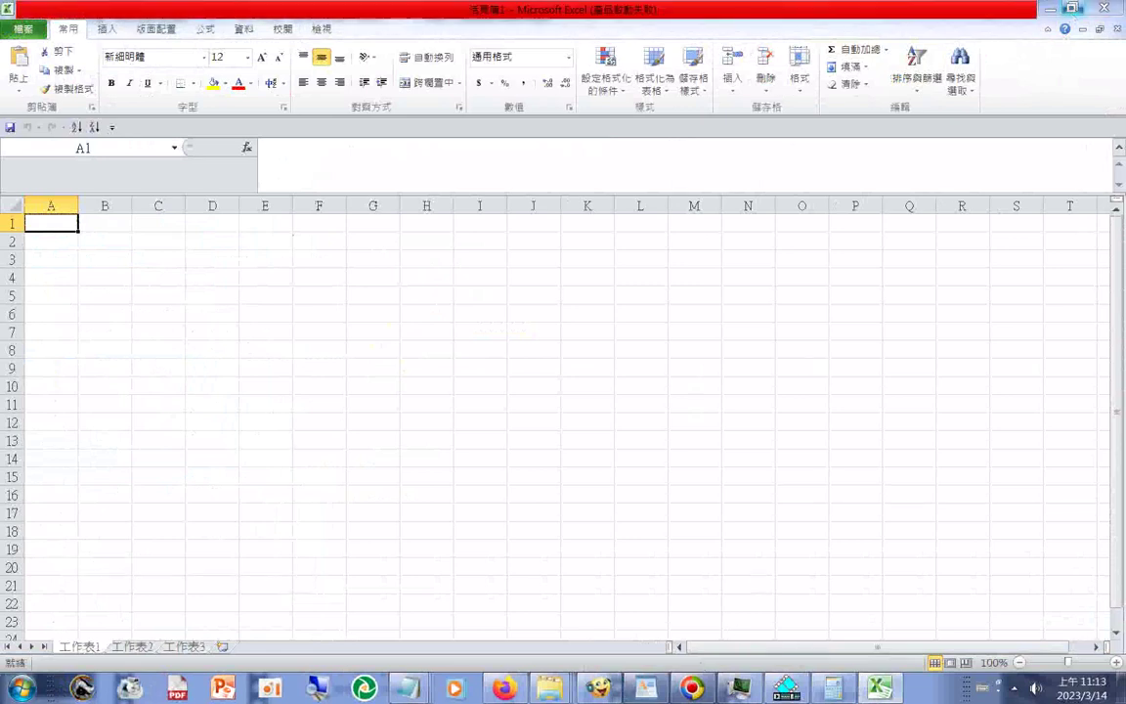
pyautogui.click(757, 168)
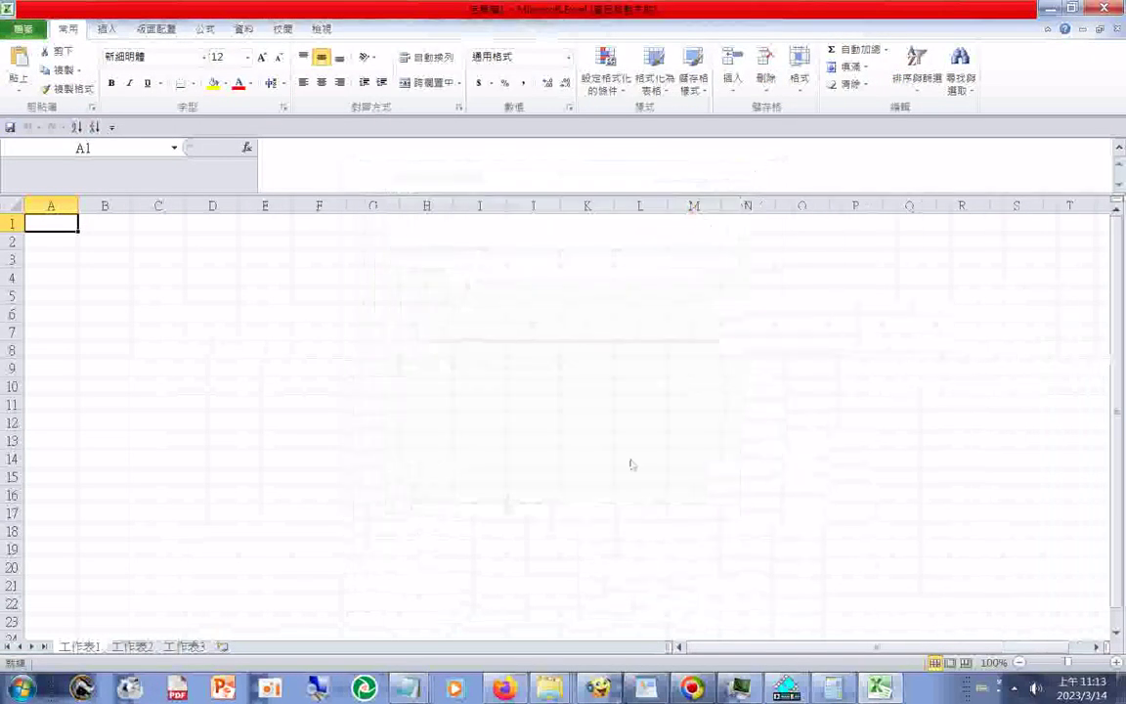
# - Switch to Firefox and copy the entire Vietnamese translation of the temple page
pyautogui.click(503, 689)
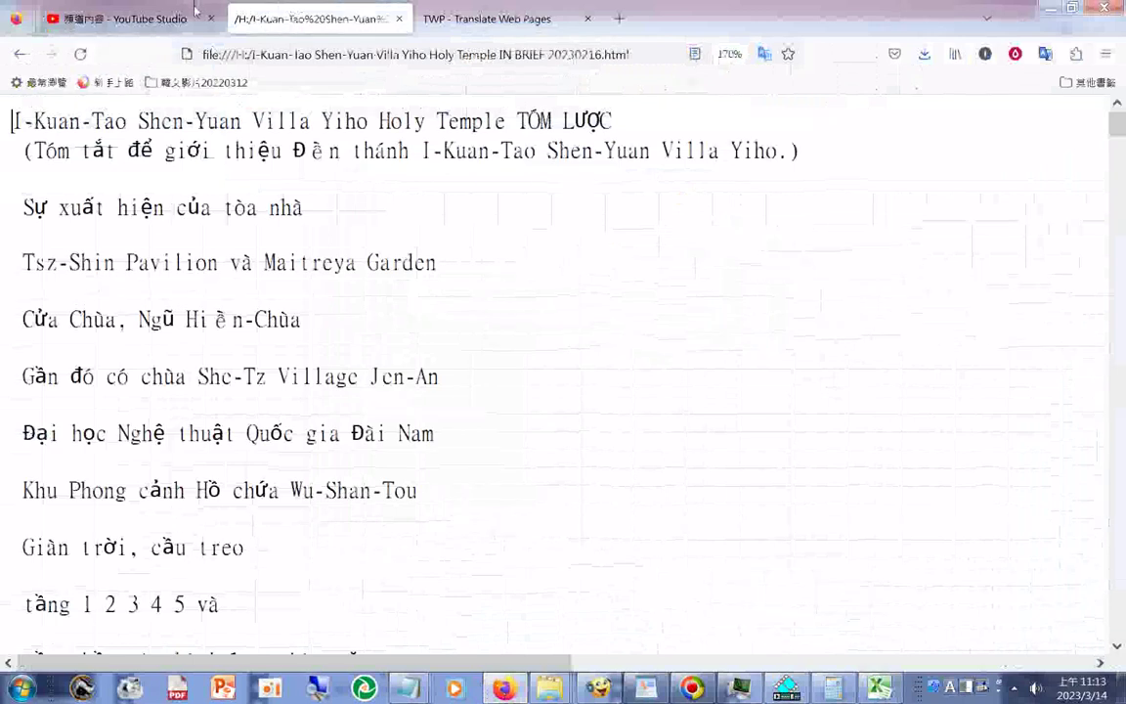
pyautogui.rightClick(271, 146)
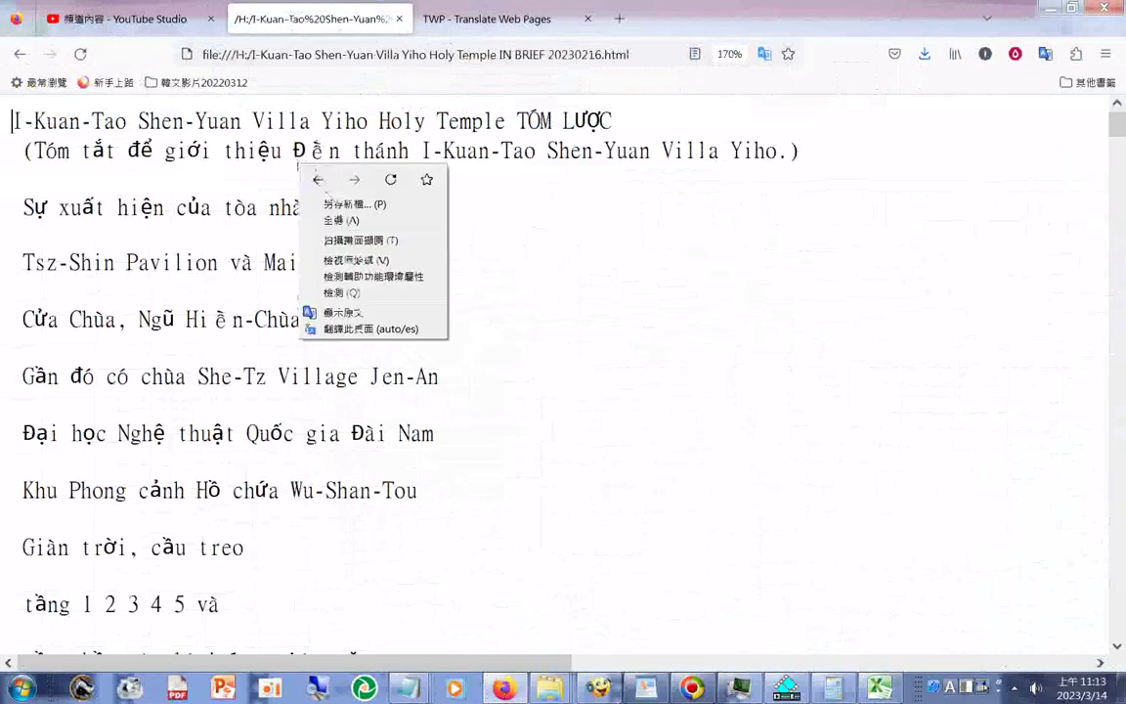
pyautogui.press('Escape')
pyautogui.hotkey('ctrl', 'a')
pyautogui.rightClick(177, 217)
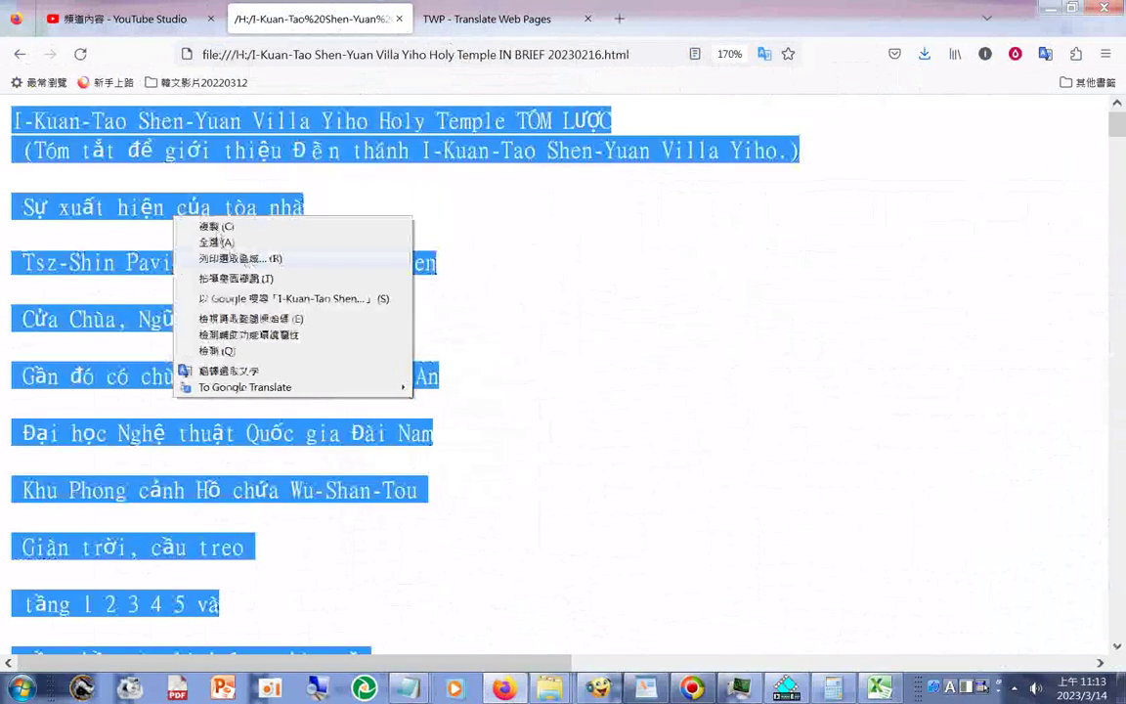
pyautogui.click(221, 228)
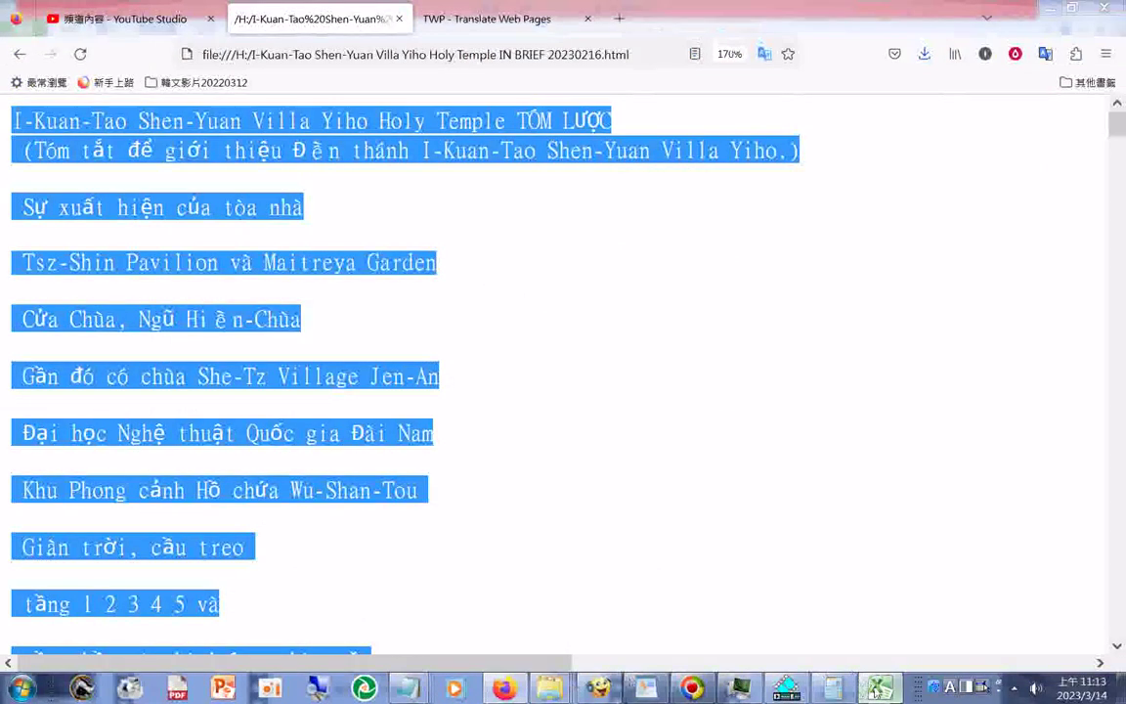
# - Switch to Excel and paste the Vietnamese text as plain text (文字) starting at cell B1
pyautogui.hotkey('alt', 'Tab')
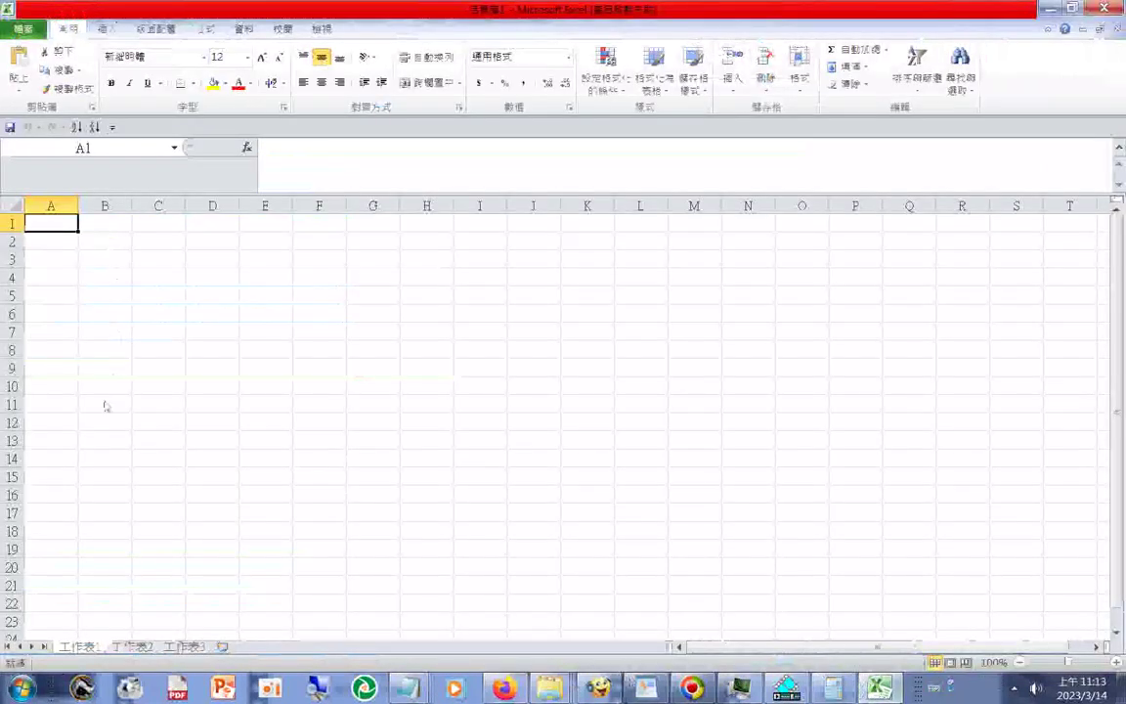
pyautogui.click(111, 226)
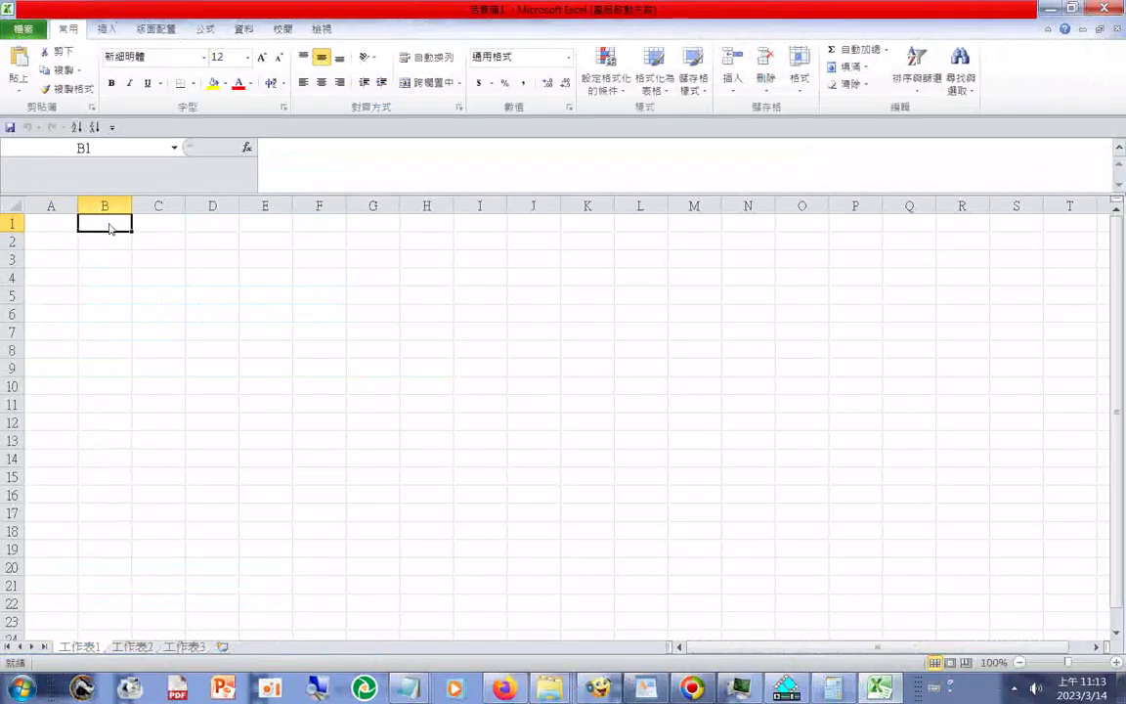
pyautogui.rightClick(110, 227)
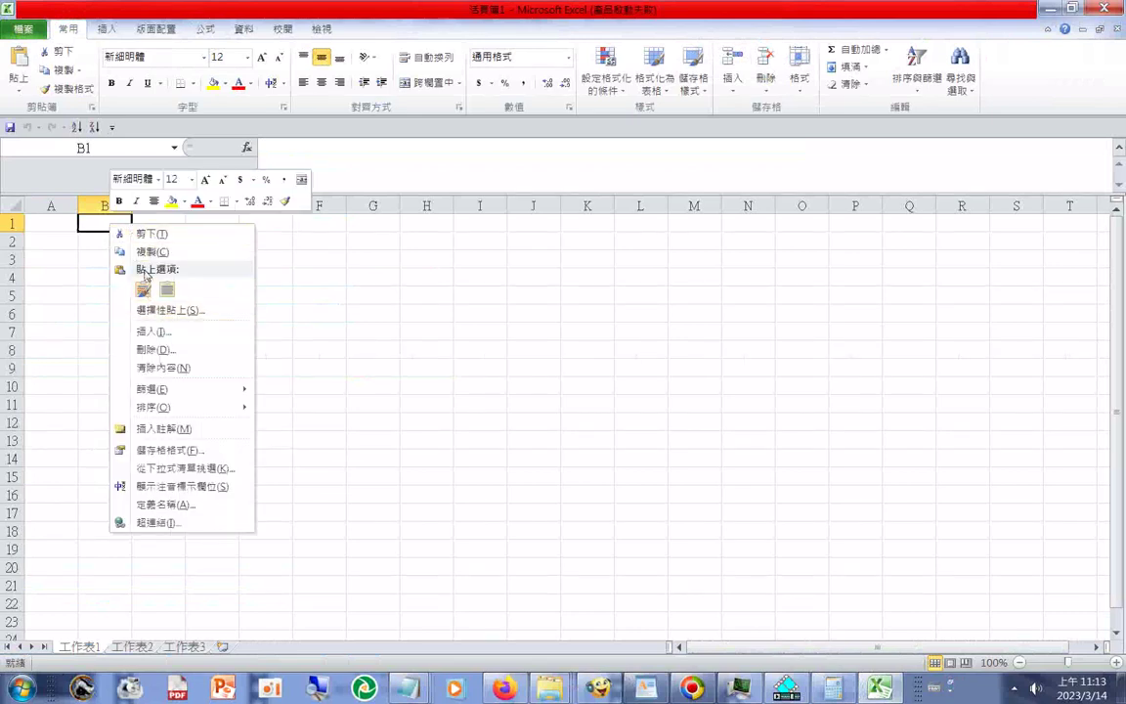
pyautogui.click(141, 309)
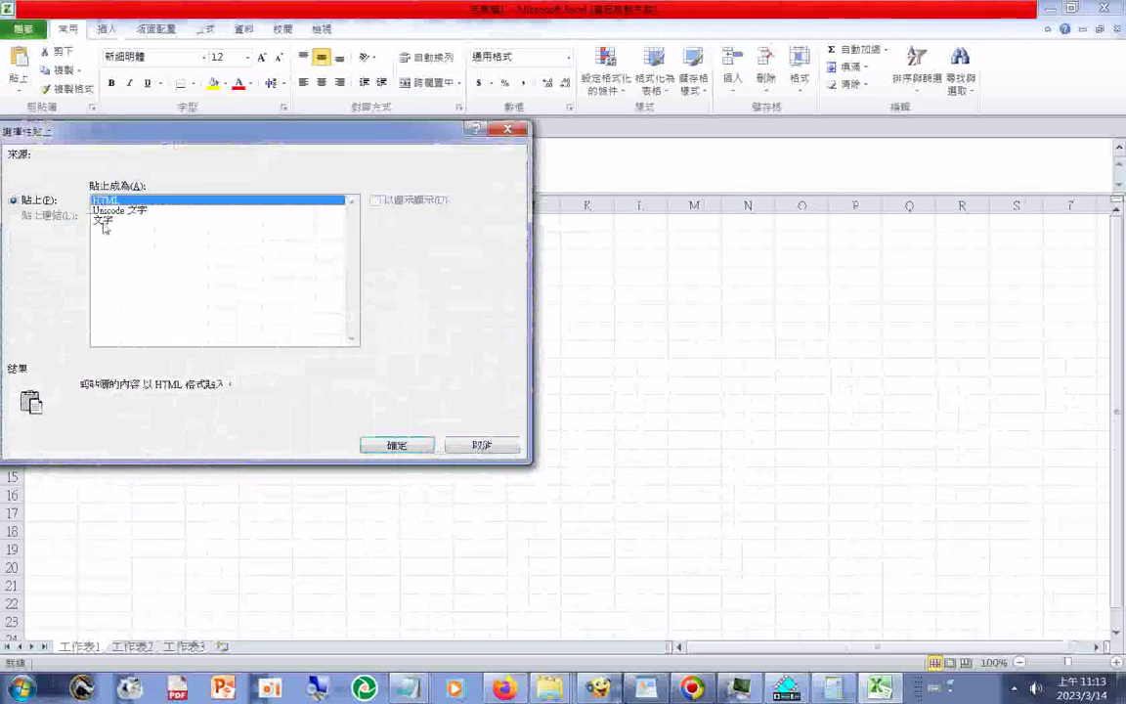
pyautogui.click(117, 220)
pyautogui.click(397, 445)
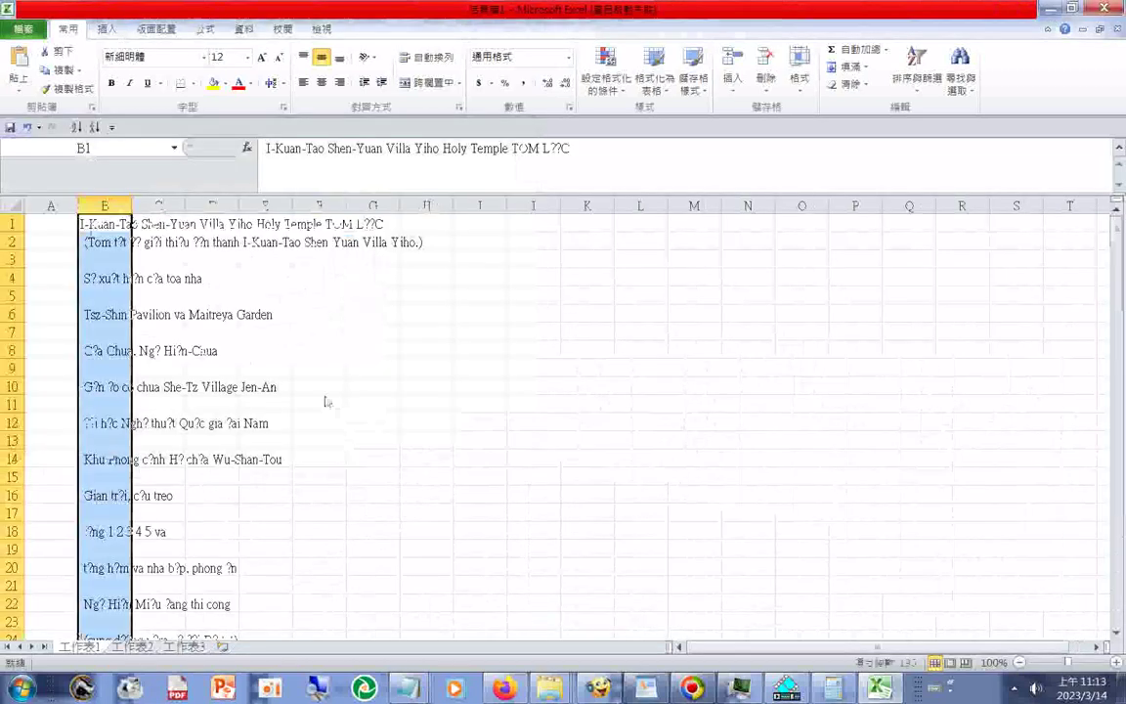
# - Select cell A1, then in Firefox restore the temple page to its original English text and copy all of it
pyautogui.click(50, 224)
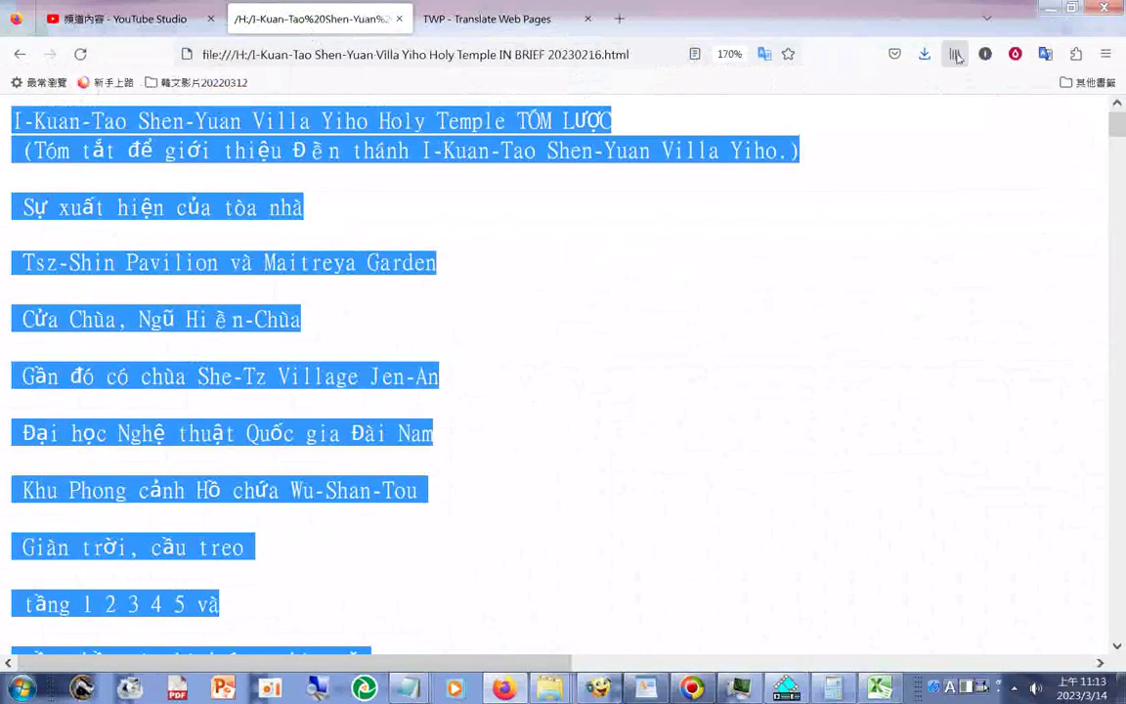
pyautogui.click(1045, 53)
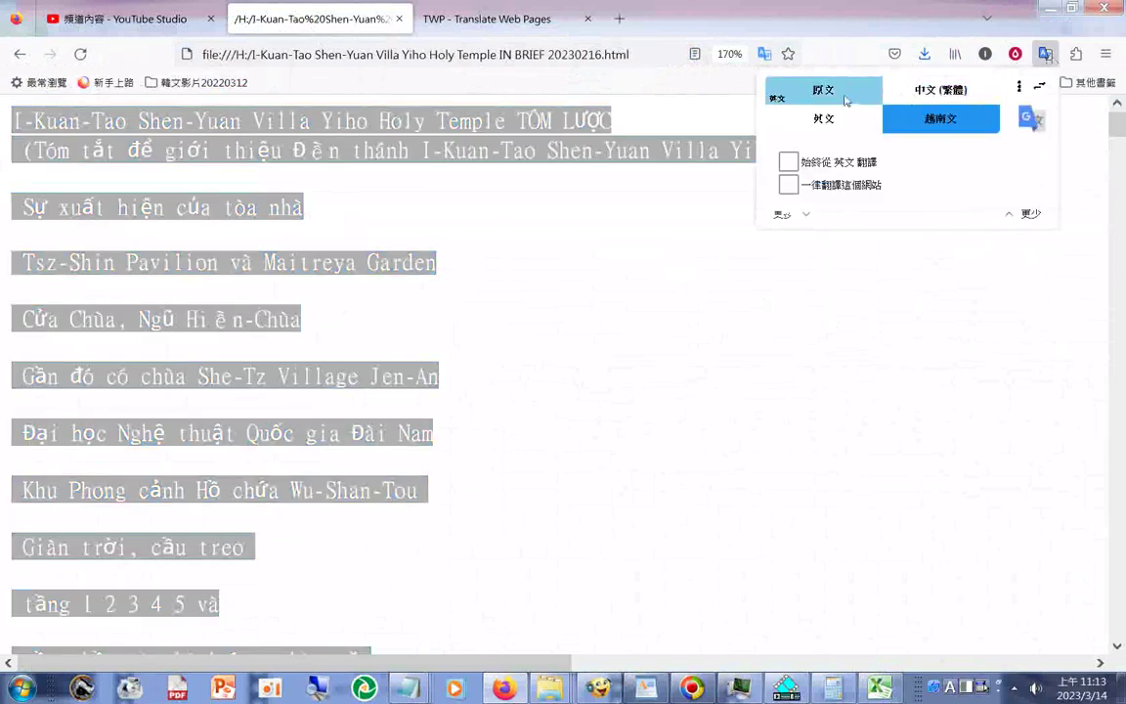
pyautogui.rightClick(256, 153)
pyautogui.click(260, 157)
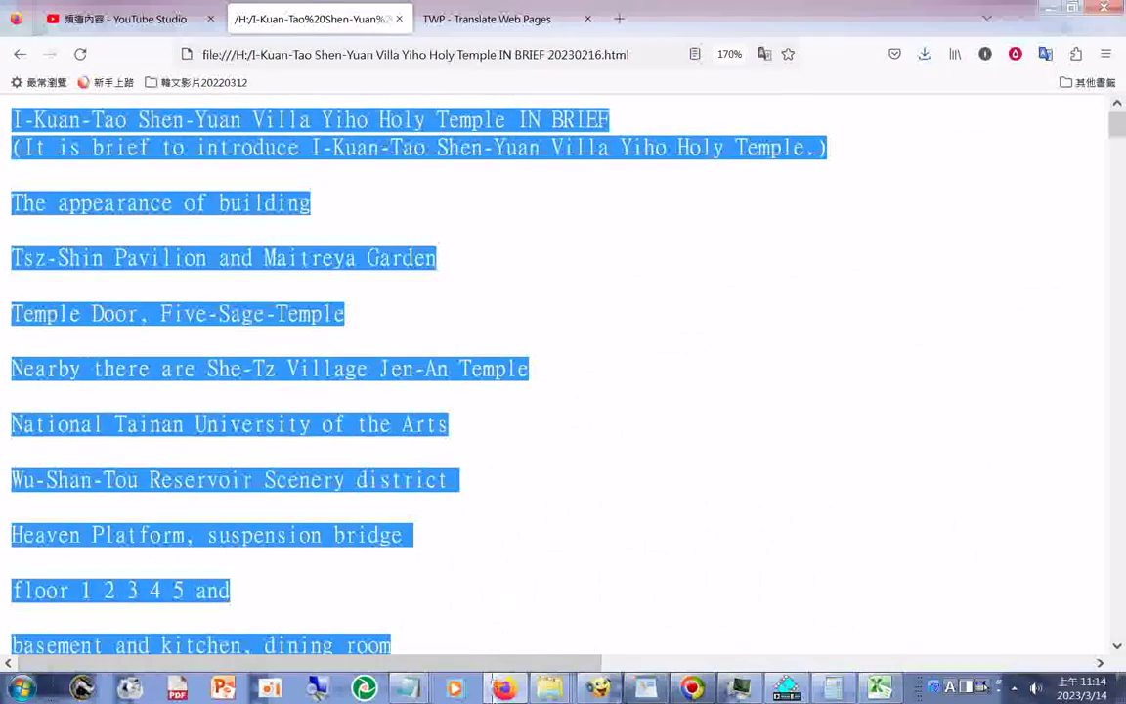
# - Switch to Excel and paste the English original as plain text (文字) starting at cell A1
pyautogui.click(877, 690)
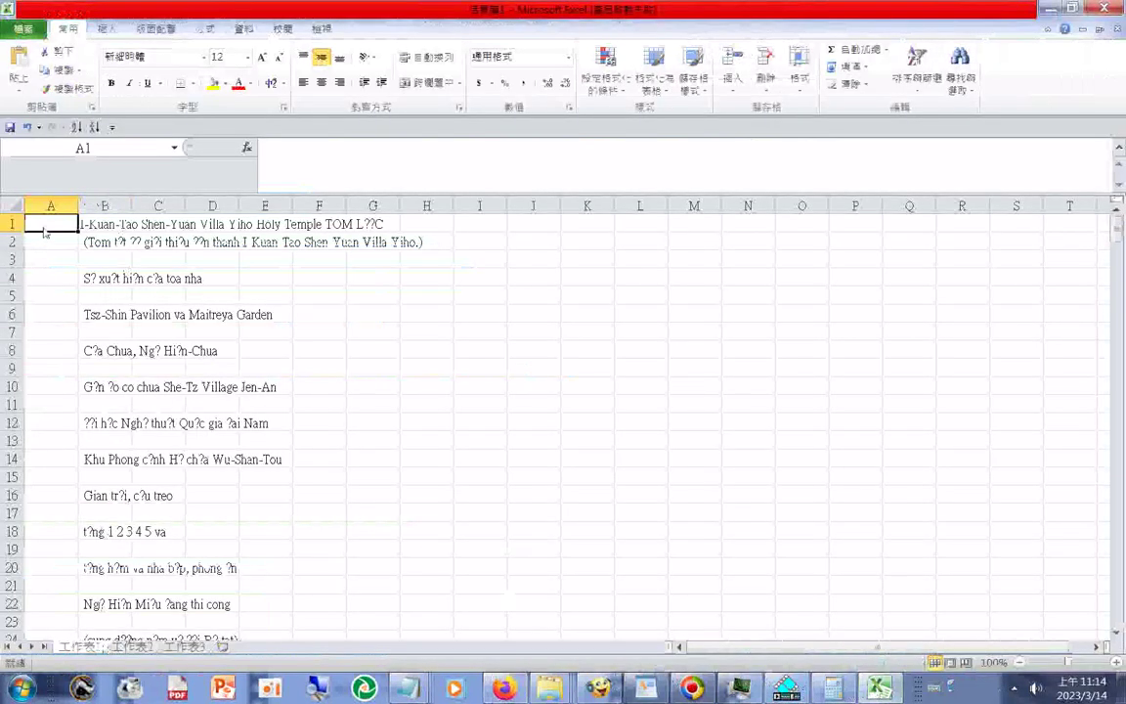
pyautogui.rightClick(44, 232)
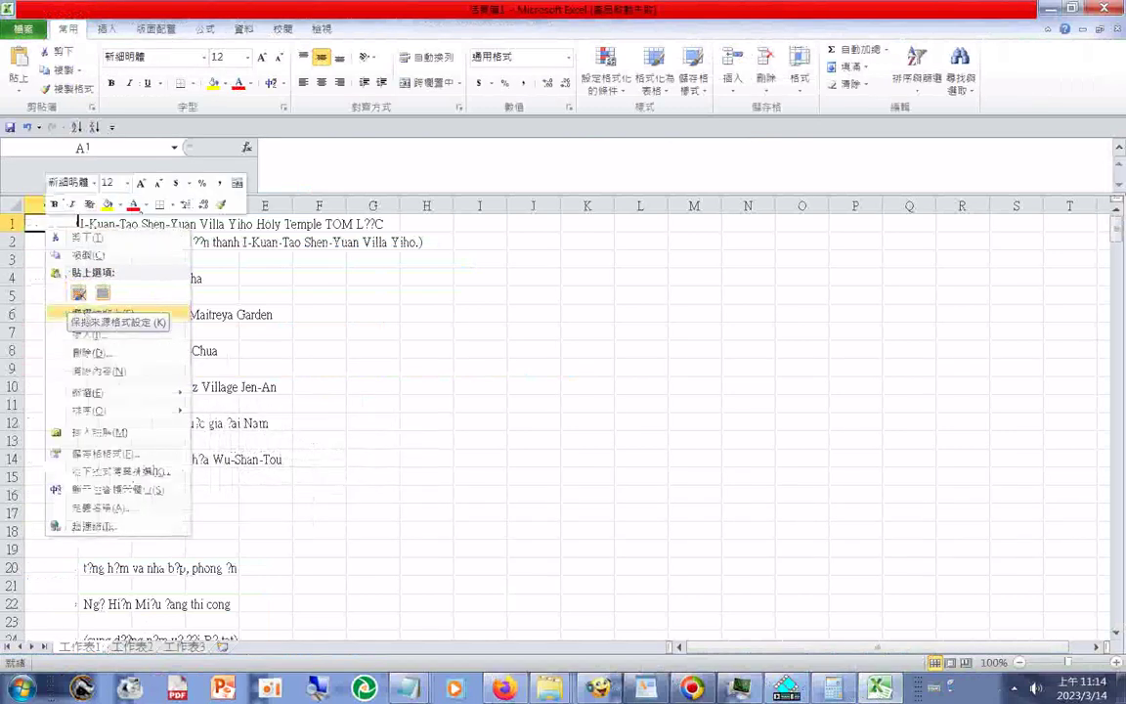
pyautogui.click(93, 313)
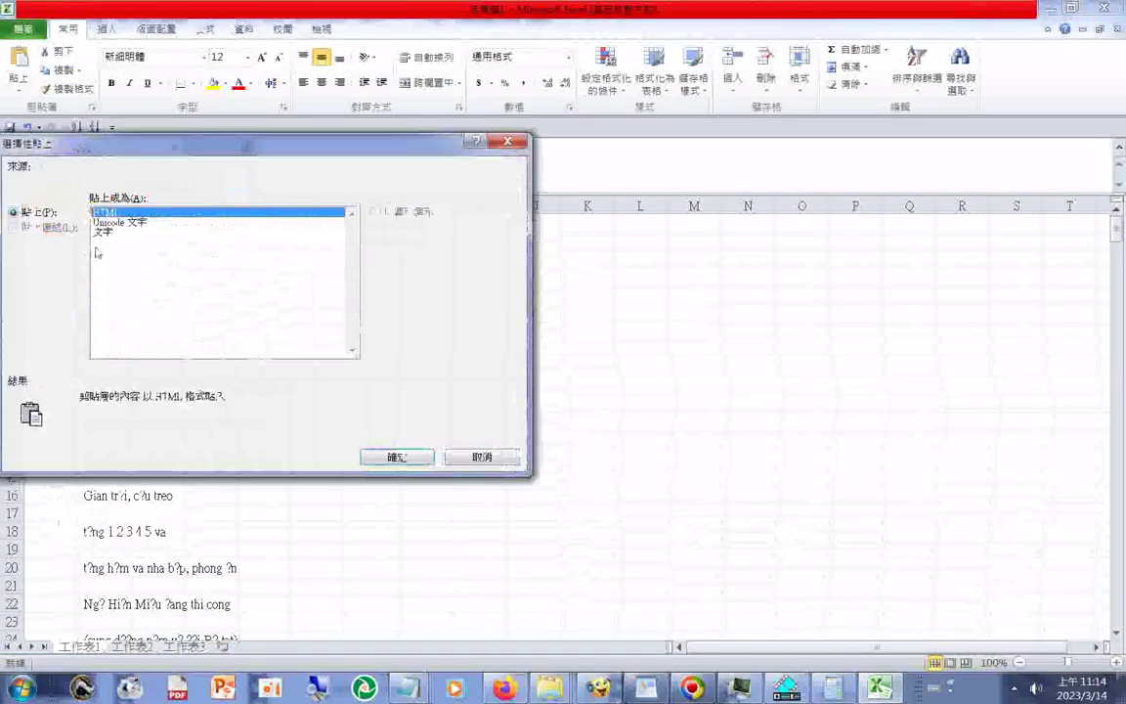
pyautogui.click(147, 231)
pyautogui.click(396, 456)
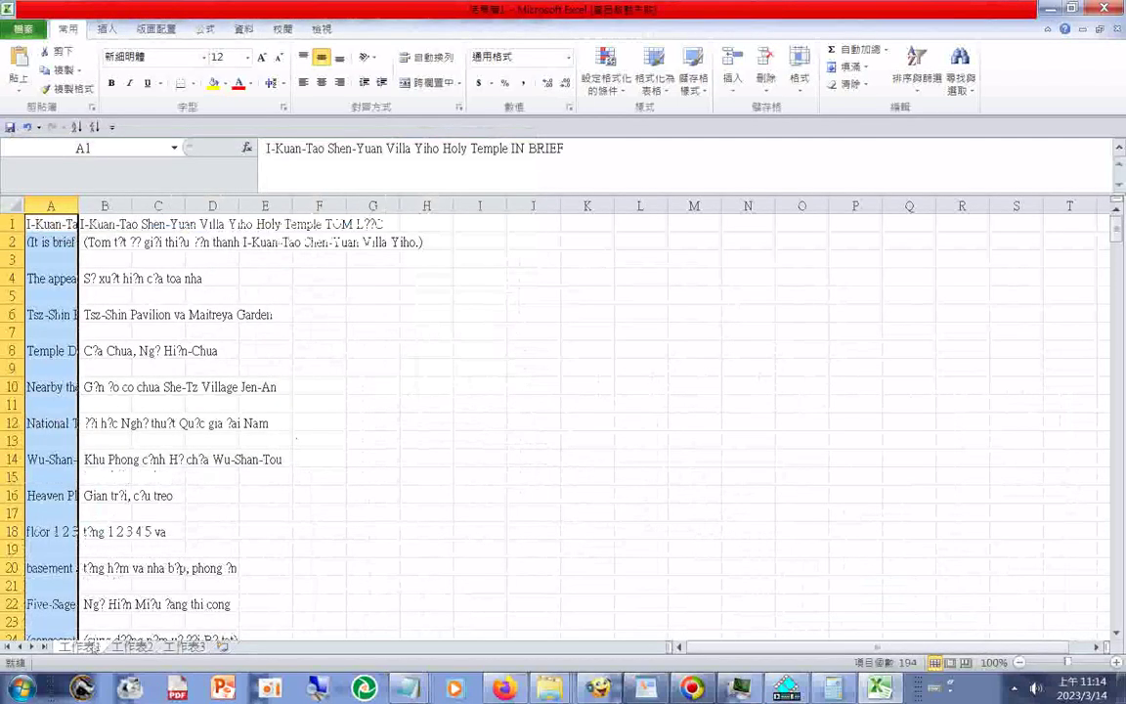
# - Rename the first worksheet as 中文越文 and switch to 工作表2
pyautogui.rightClick(64, 649)
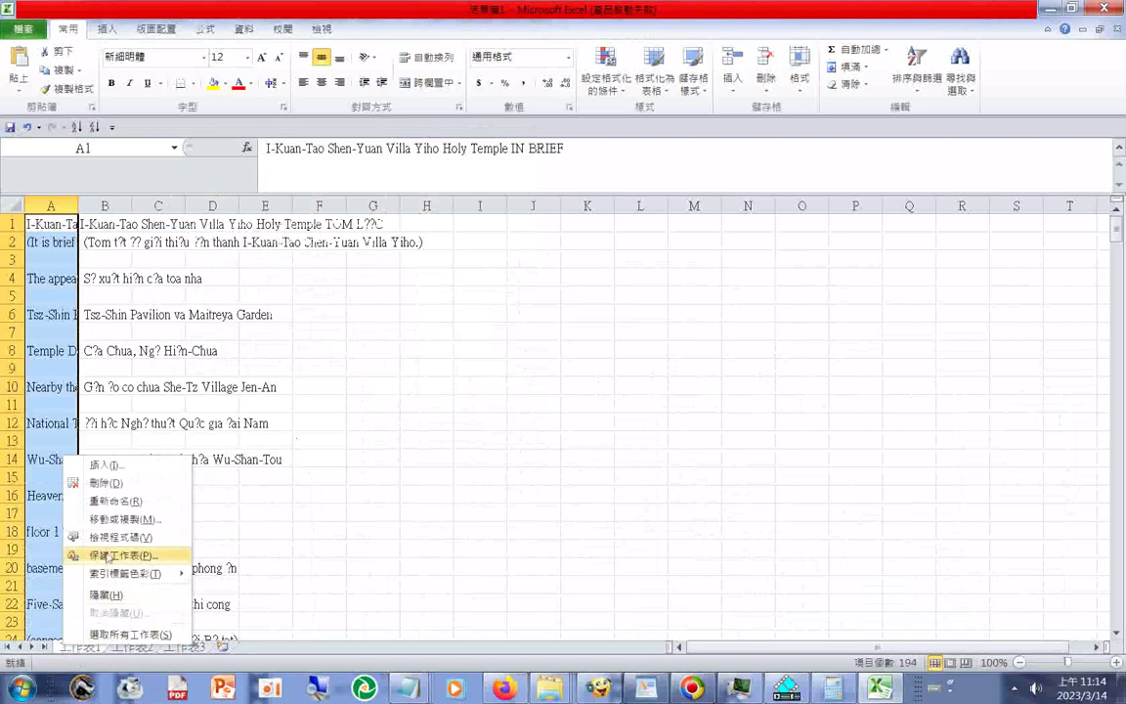
pyautogui.click(127, 503)
pyautogui.write('51j')
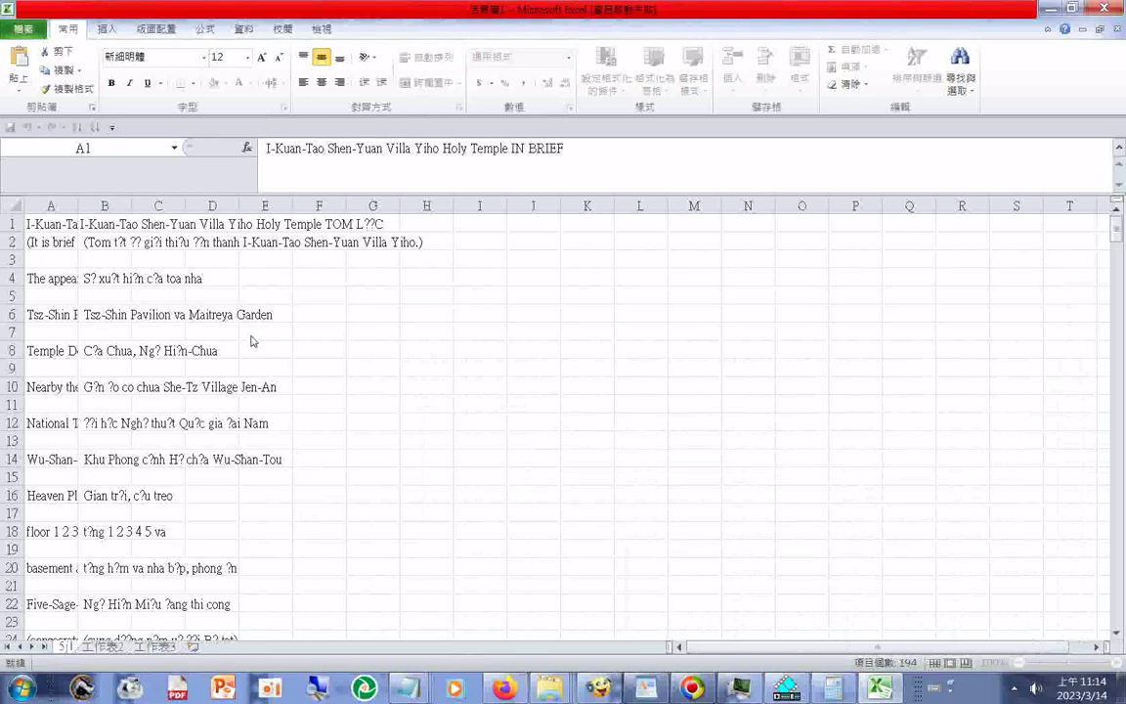
pyautogui.write('m4')
pyautogui.press('BackSpace')
pyautogui.press('BackSpace')
pyautogui.press('BackSpace')
pyautogui.press('BackSpace')
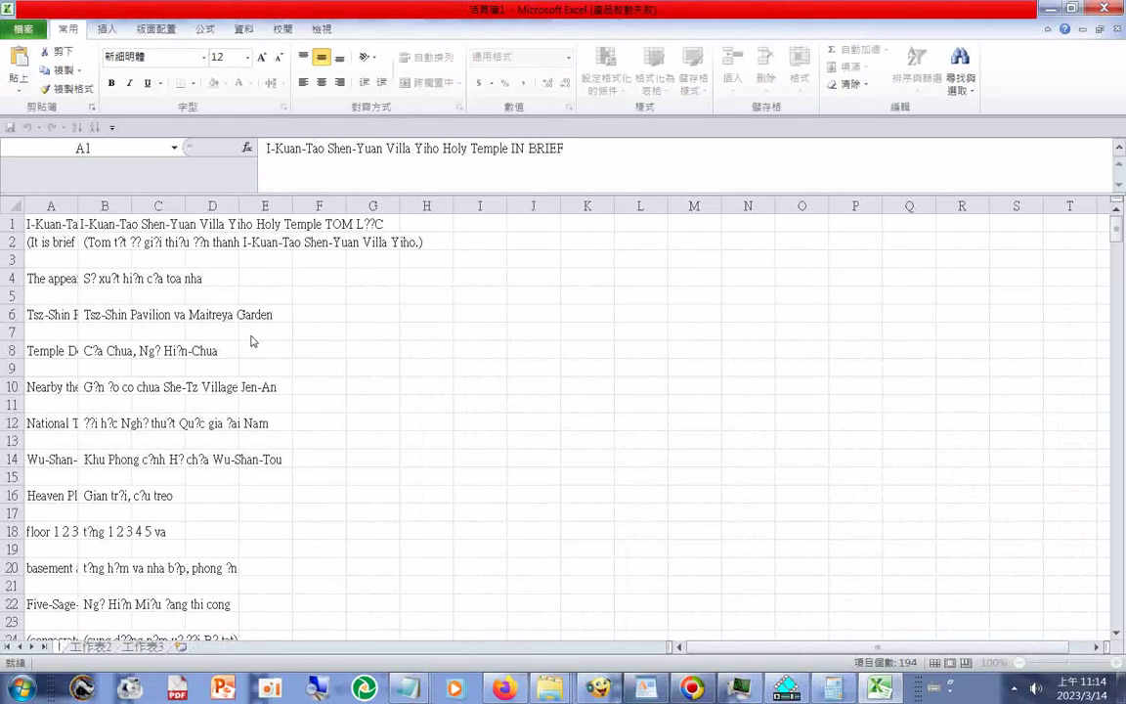
pyautogui.hotkey('ctrl', 'space')
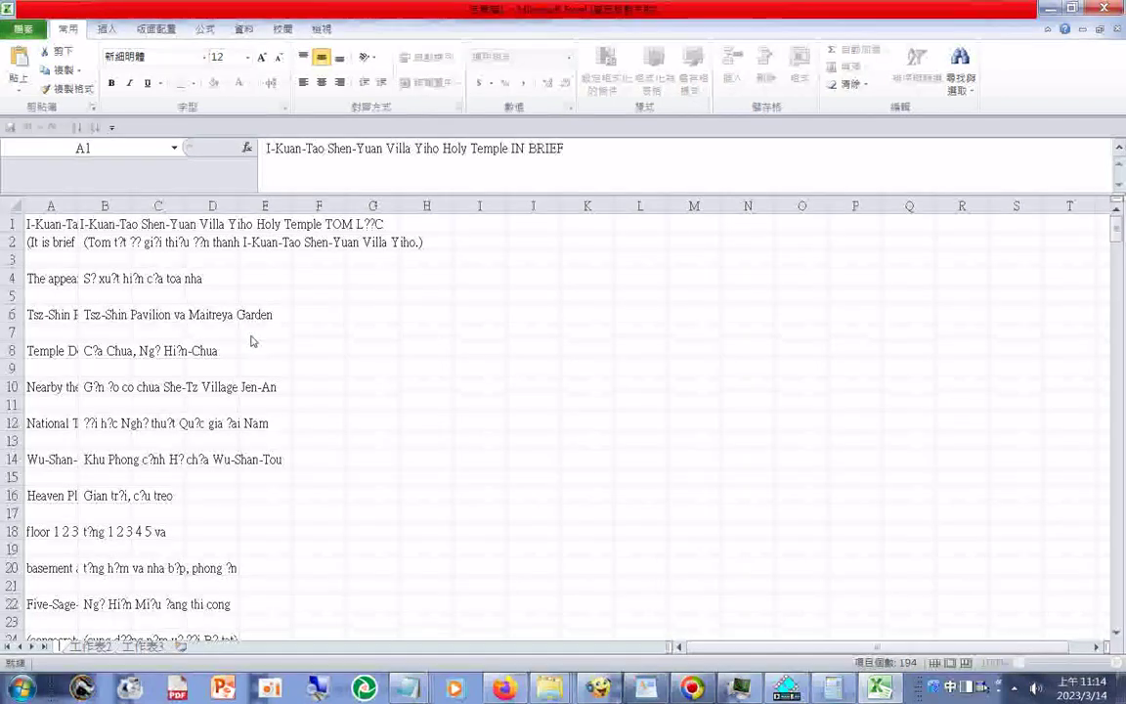
pyautogui.write('ㄓㄨㄥ')
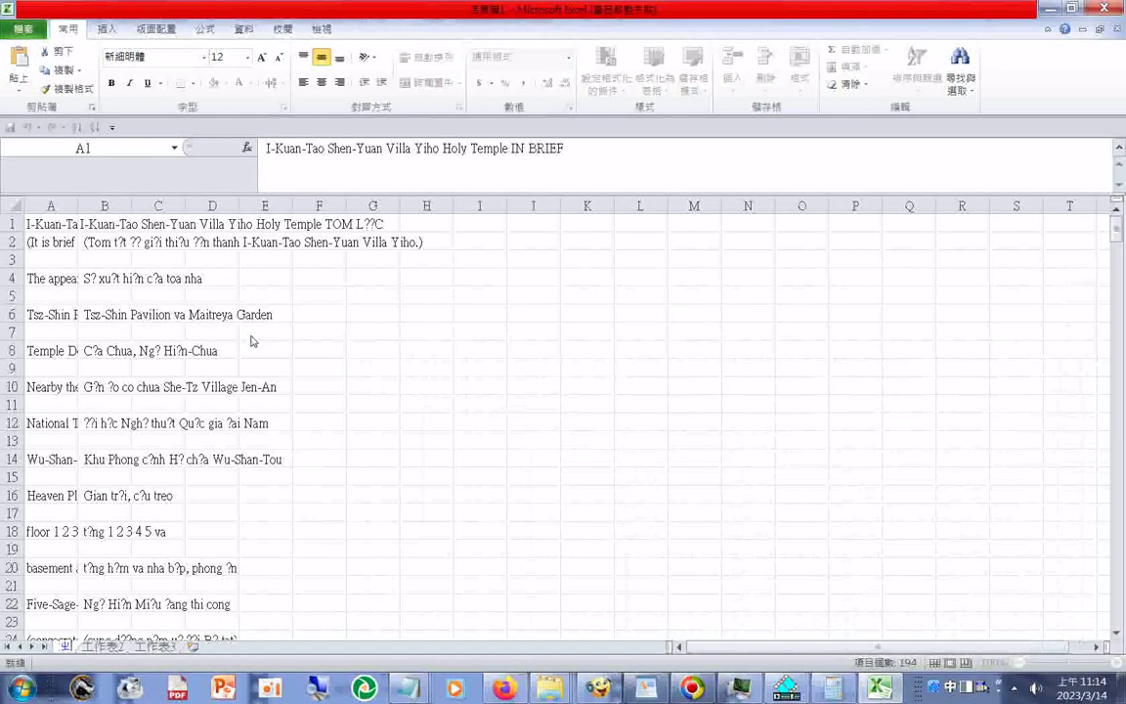
pyautogui.press('space')
pyautogui.write('越')
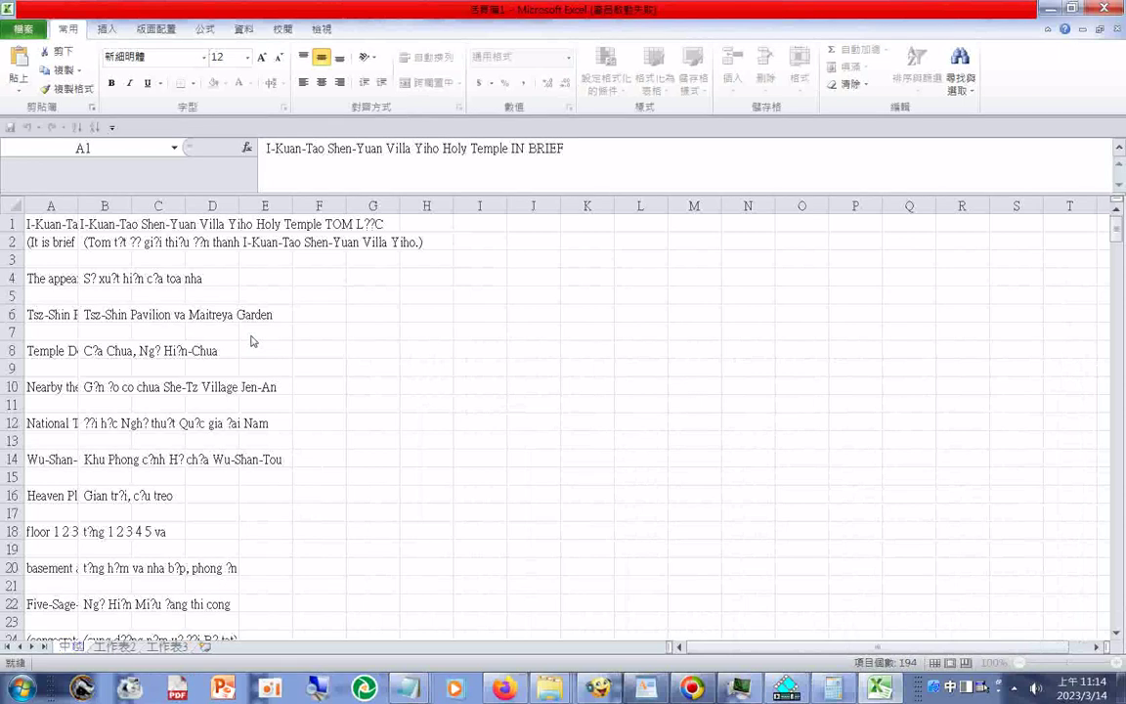
pyautogui.write('文')
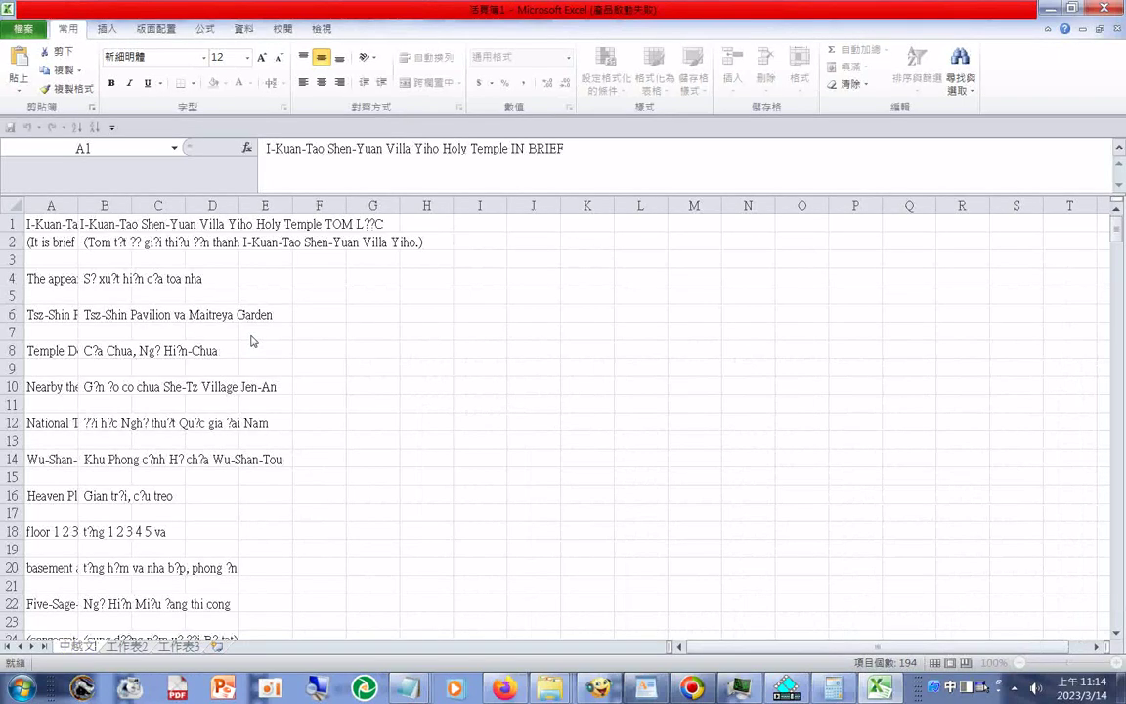
pyautogui.press('Left')
pyautogui.press('Left')
pyautogui.write('文')
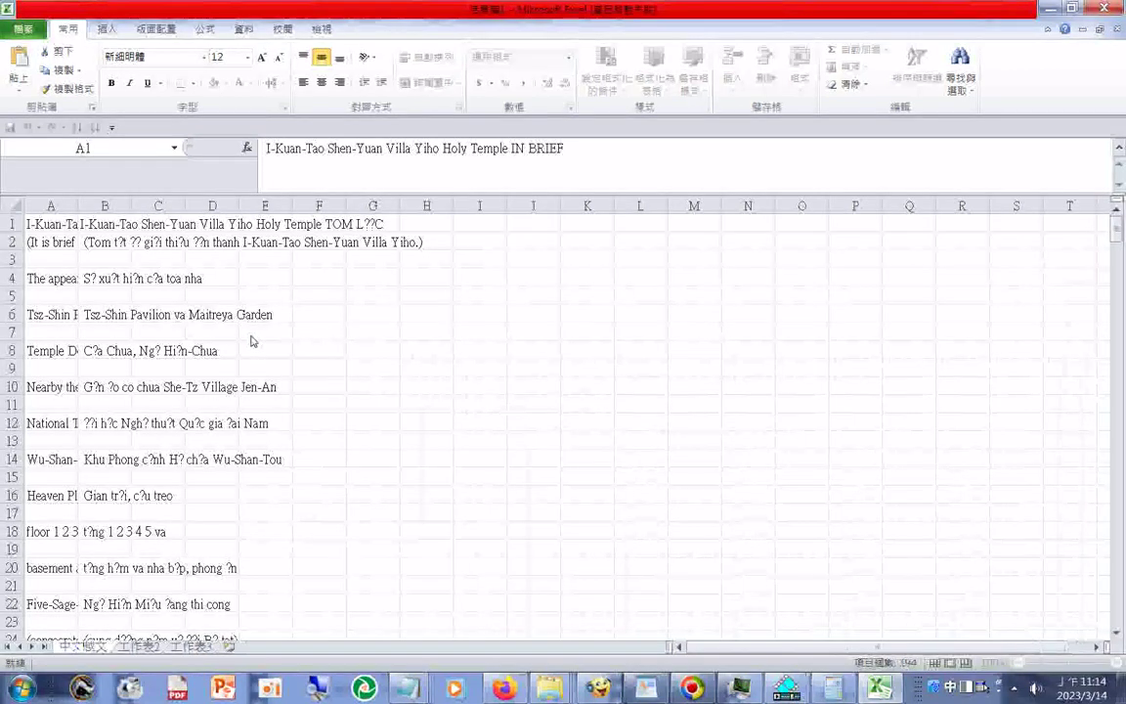
pyautogui.press('Return')
pyautogui.hotkey('ctrl', 'space')
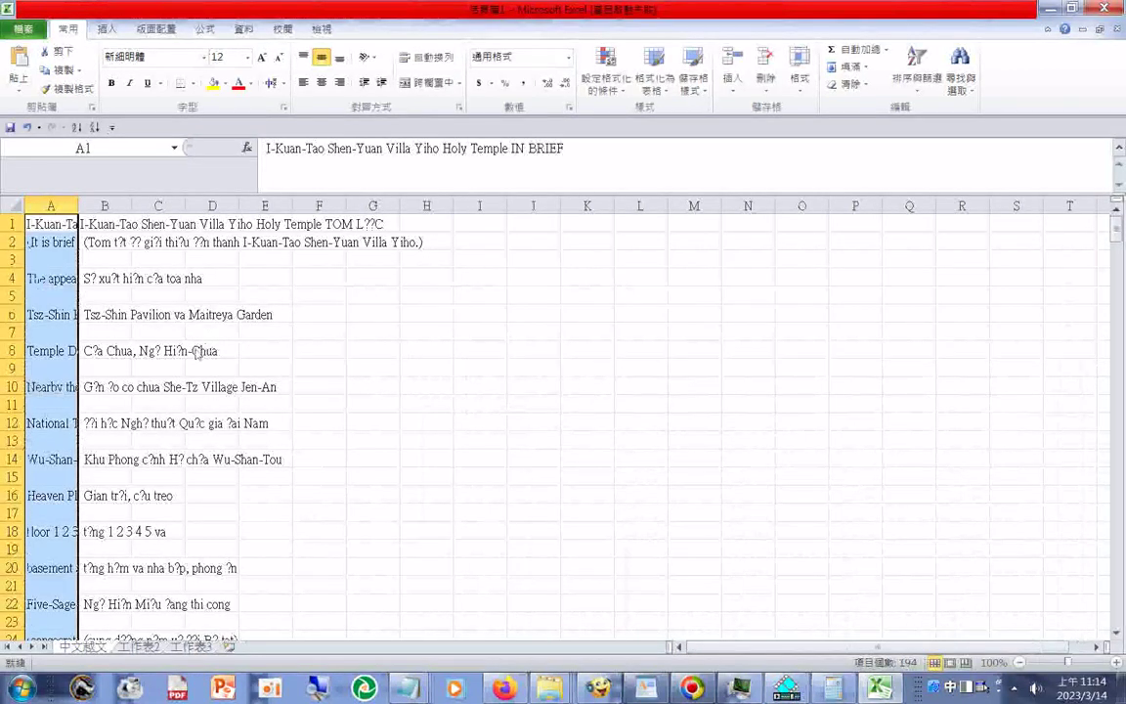
pyautogui.click(147, 648)
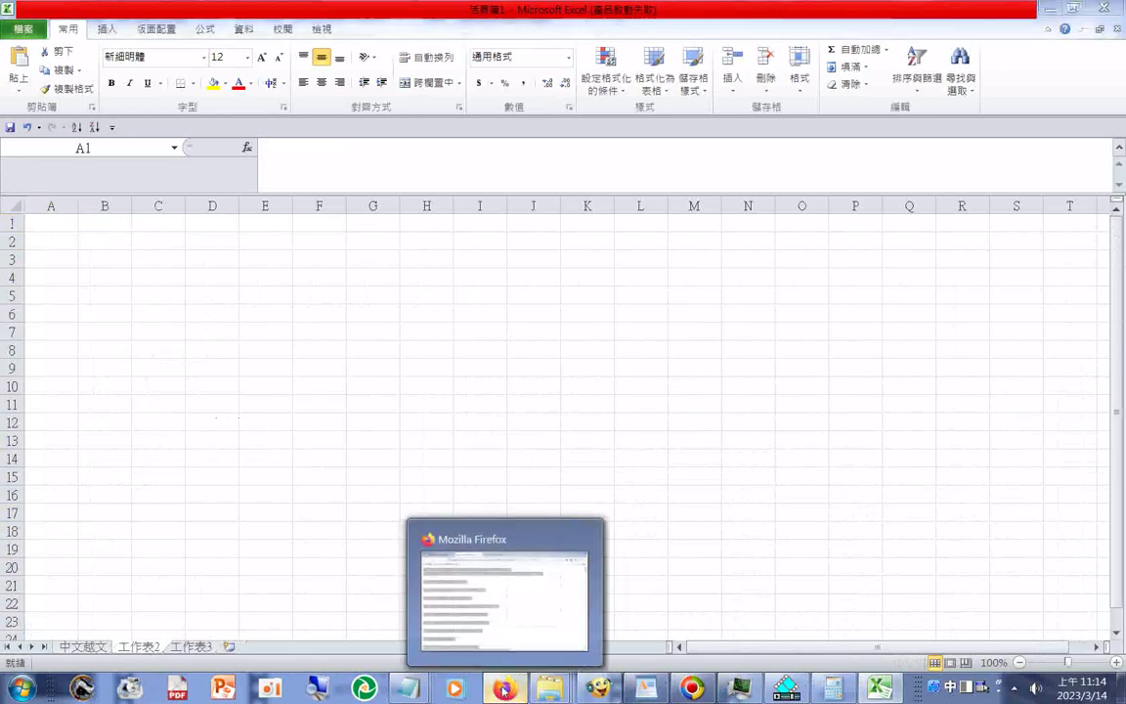
# - In Firefox, set target language 3 (目標語言 3) in the TWP settings to 菲律賓文 and return to the temple page
pyautogui.click(504, 689)
pyautogui.click(469, 29)
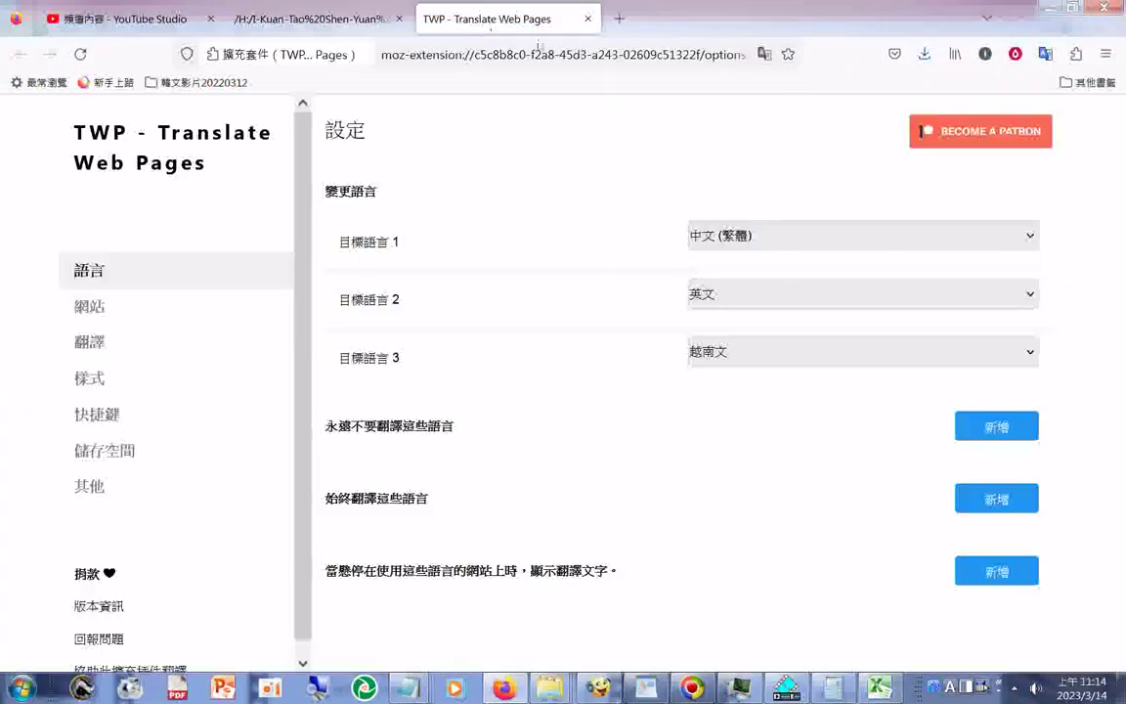
pyautogui.click(801, 355)
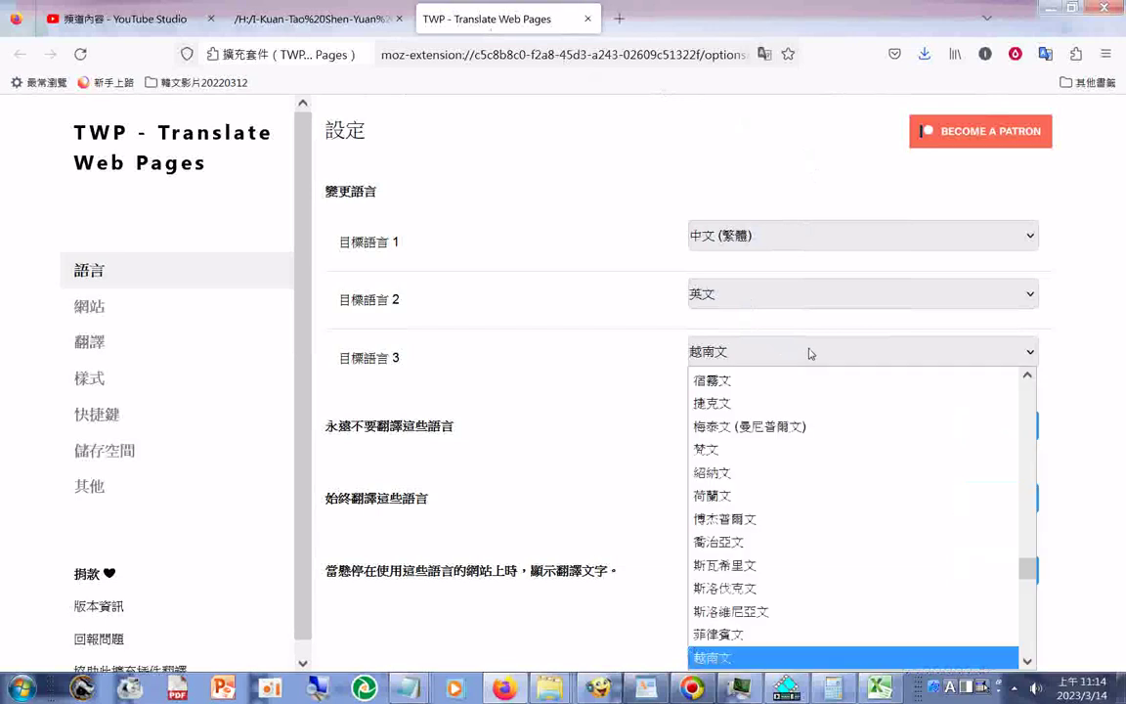
pyautogui.click(775, 638)
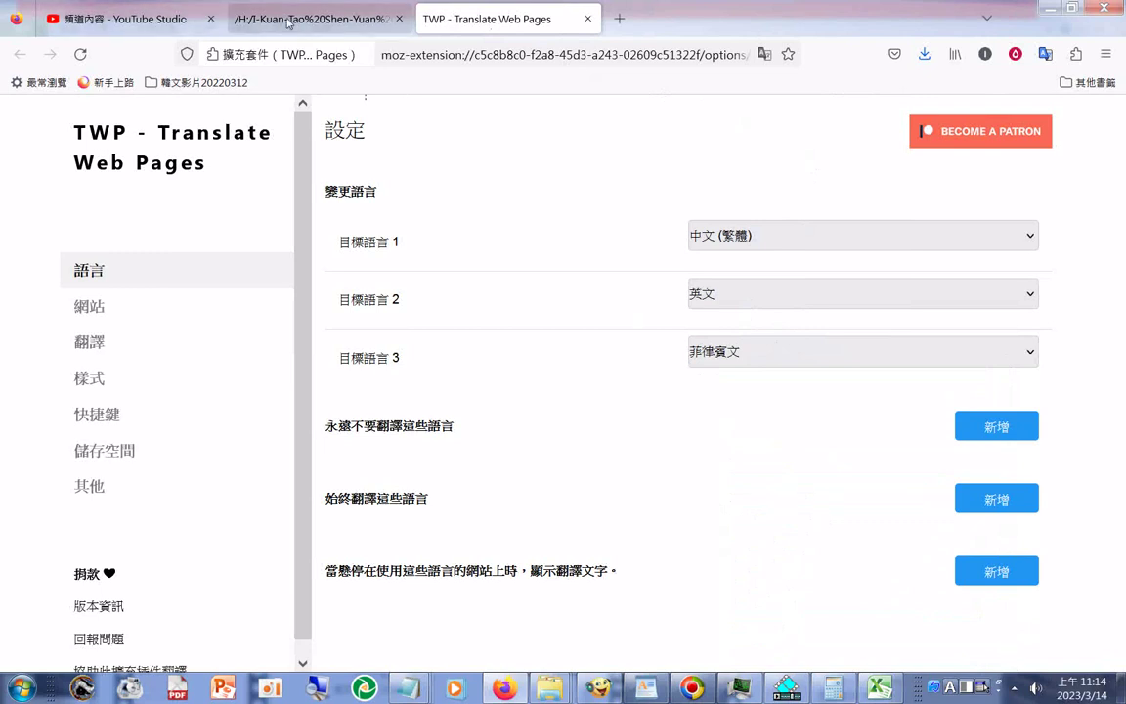
pyautogui.click(288, 21)
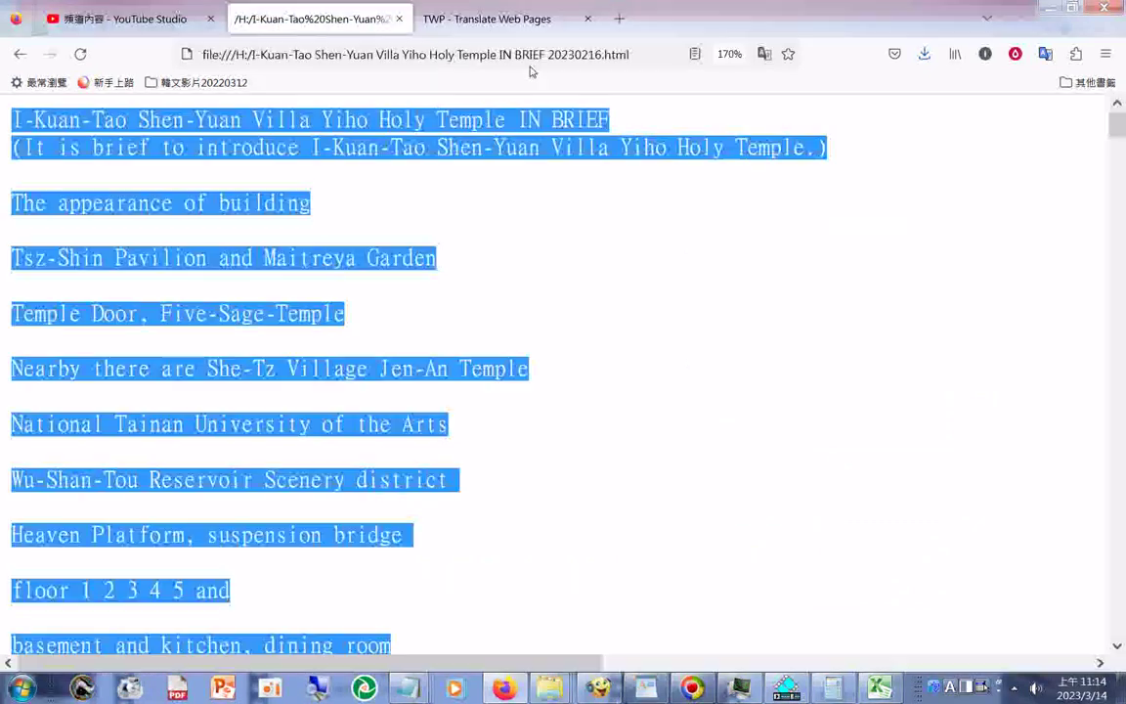
# - Translate the temple page into 菲律賓文 and go through the whole page to its end so that all text is translated
pyautogui.click(1047, 57)
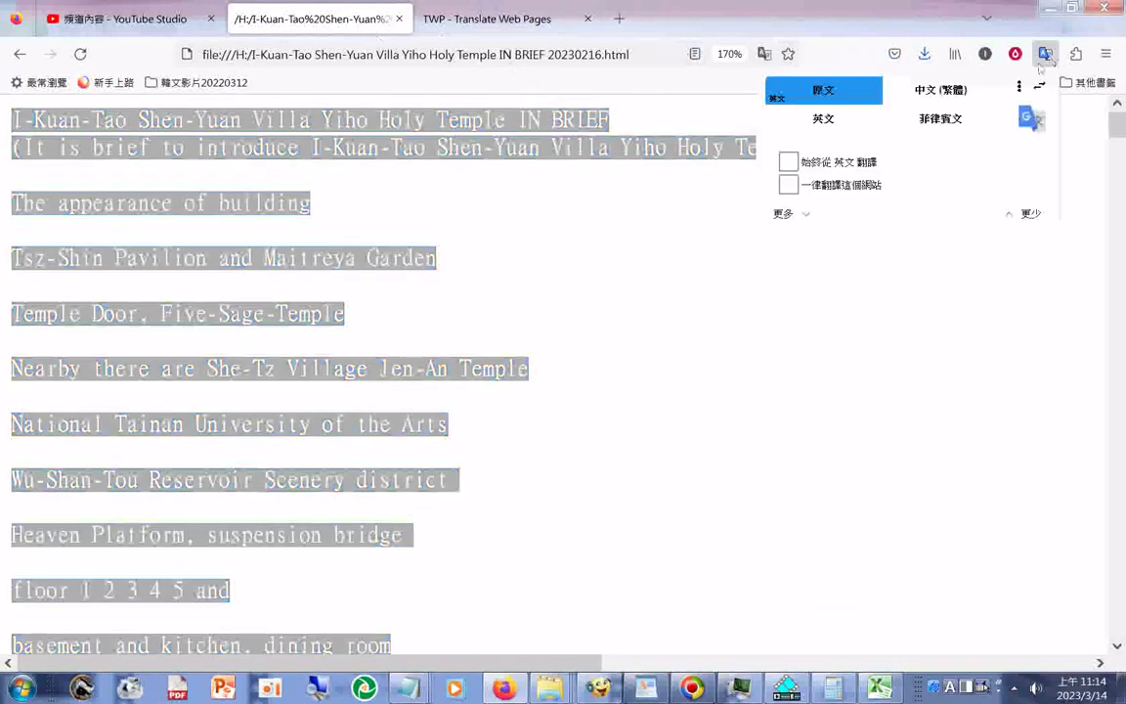
pyautogui.click(958, 121)
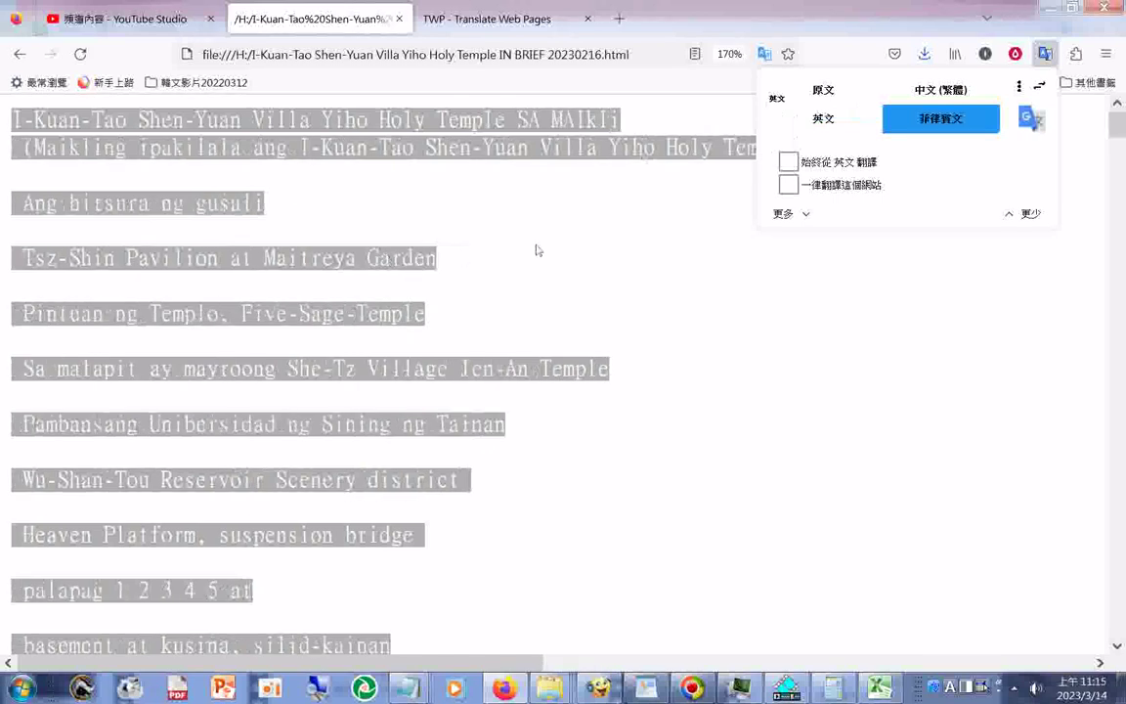
pyautogui.click(766, 321)
pyautogui.scroll(-5, 766, 322)
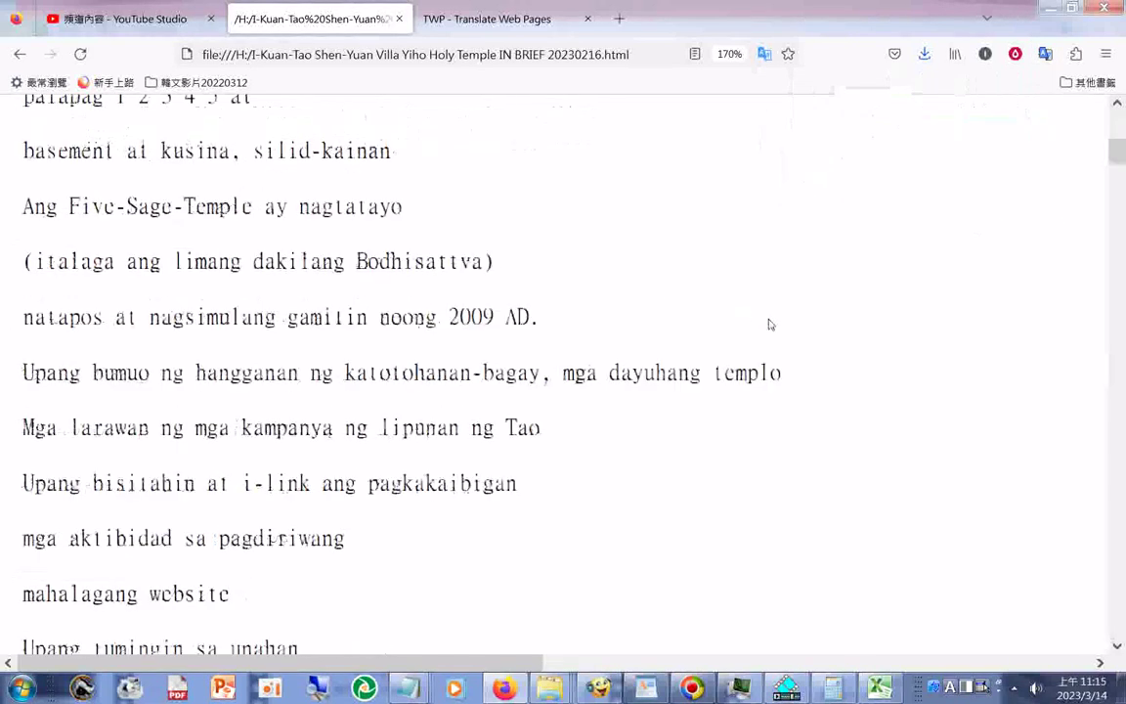
pyautogui.scroll(-5, 770, 321)
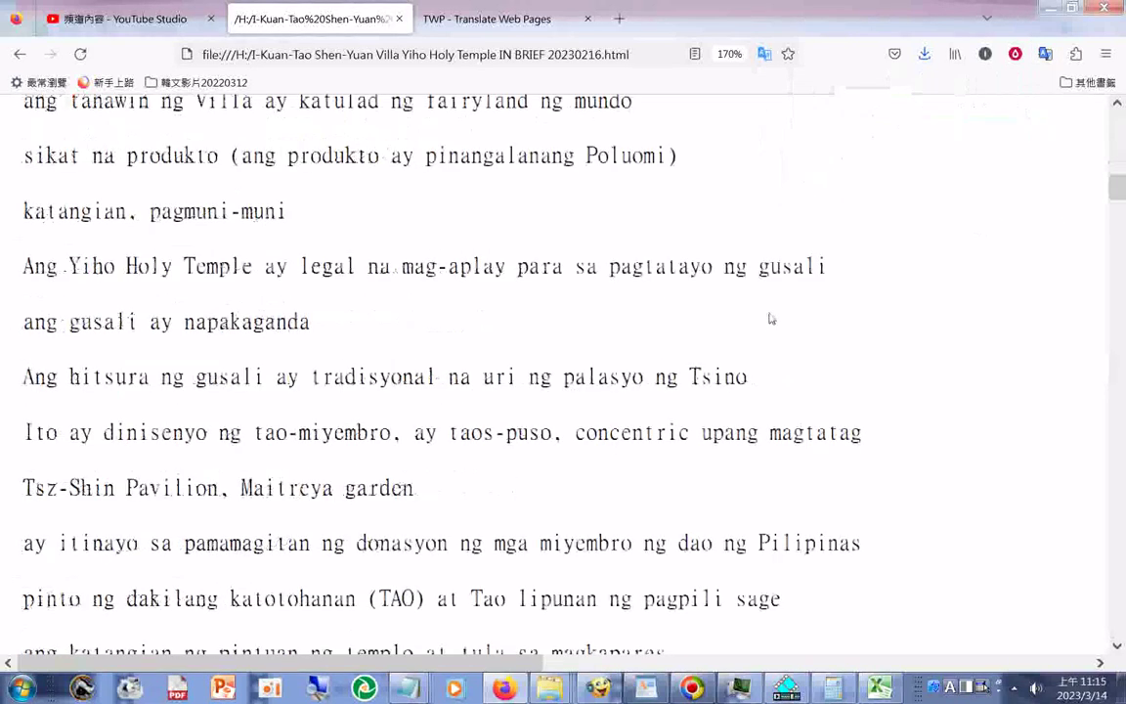
pyautogui.scroll(-6, 770, 318)
pyautogui.moveTo(1116, 230); pyautogui.dragTo(1123, 284)
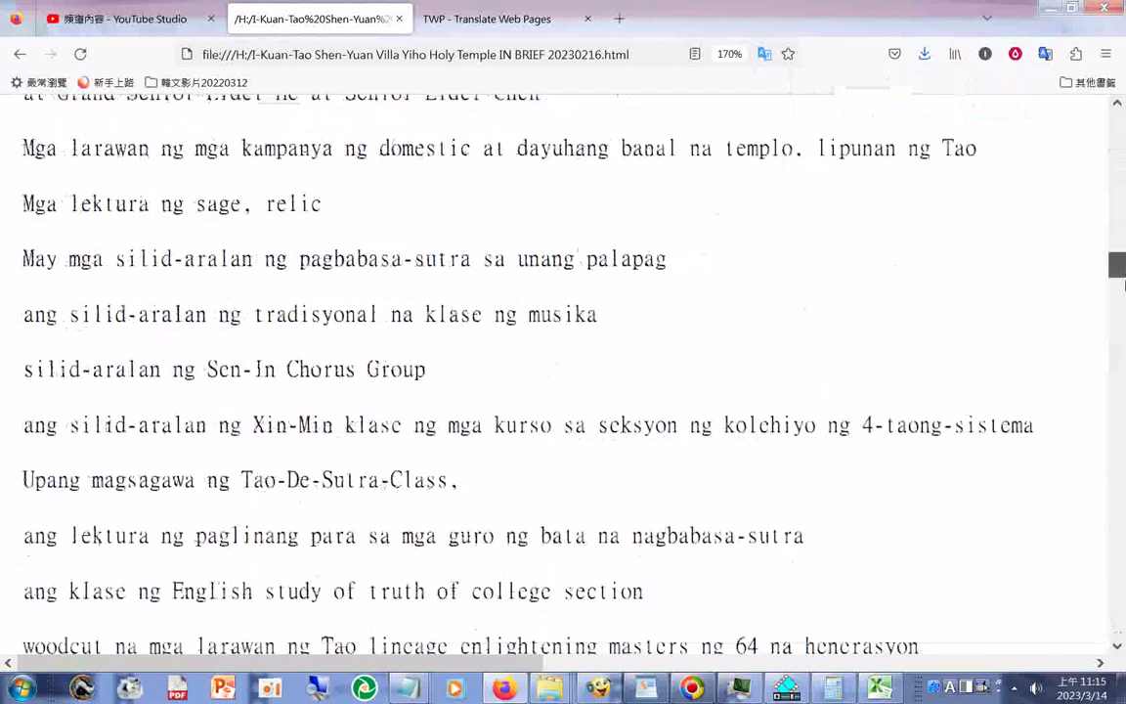
pyautogui.click(1122, 328)
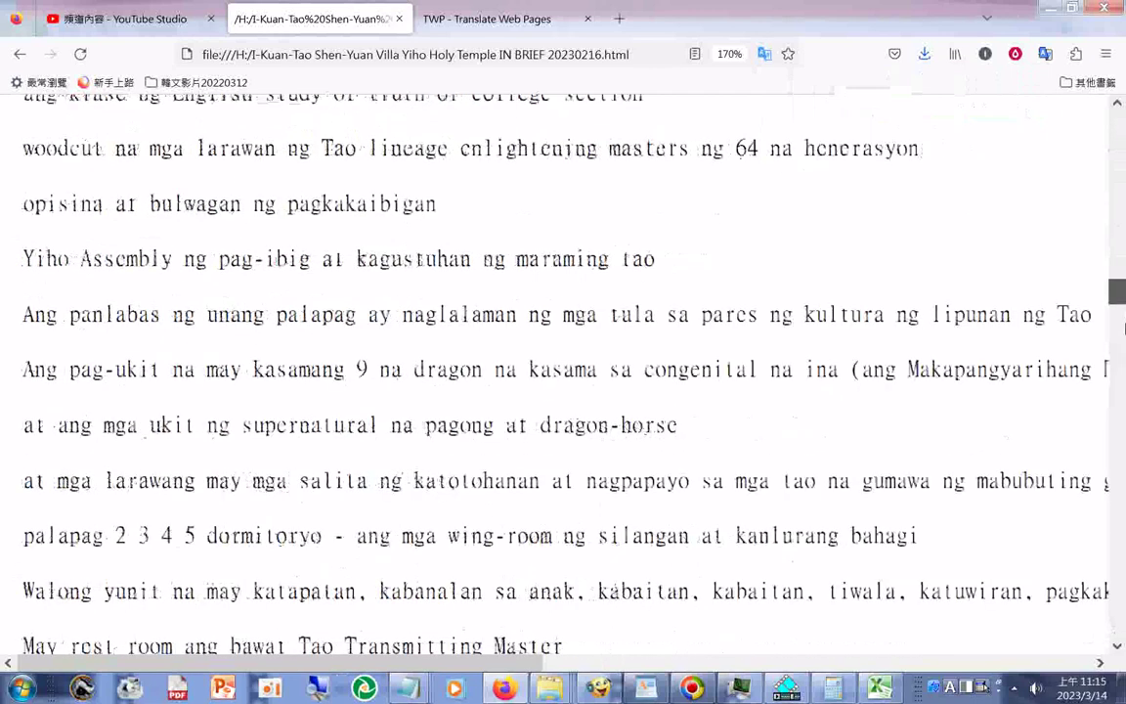
pyautogui.moveTo(1117, 293); pyautogui.dragTo(1117, 626)
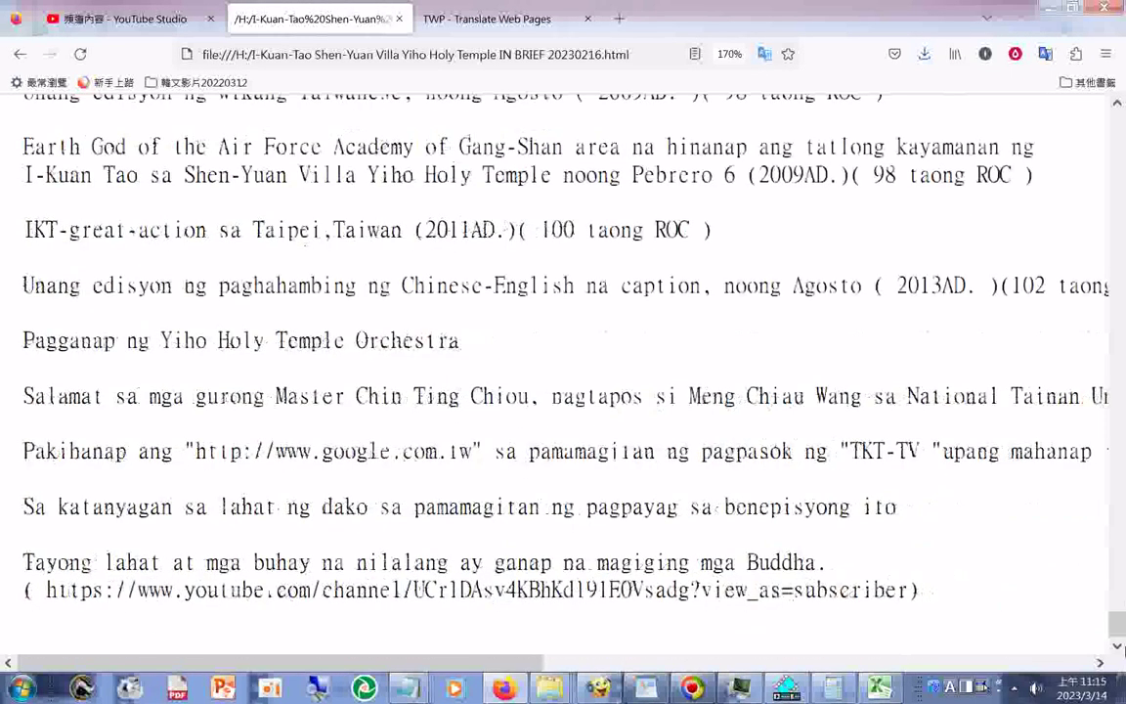
# - Switch to Excel, paste the English original as plain text (文字) starting at cell A1 of 工作表2, and select cell B1
pyautogui.click(879, 688)
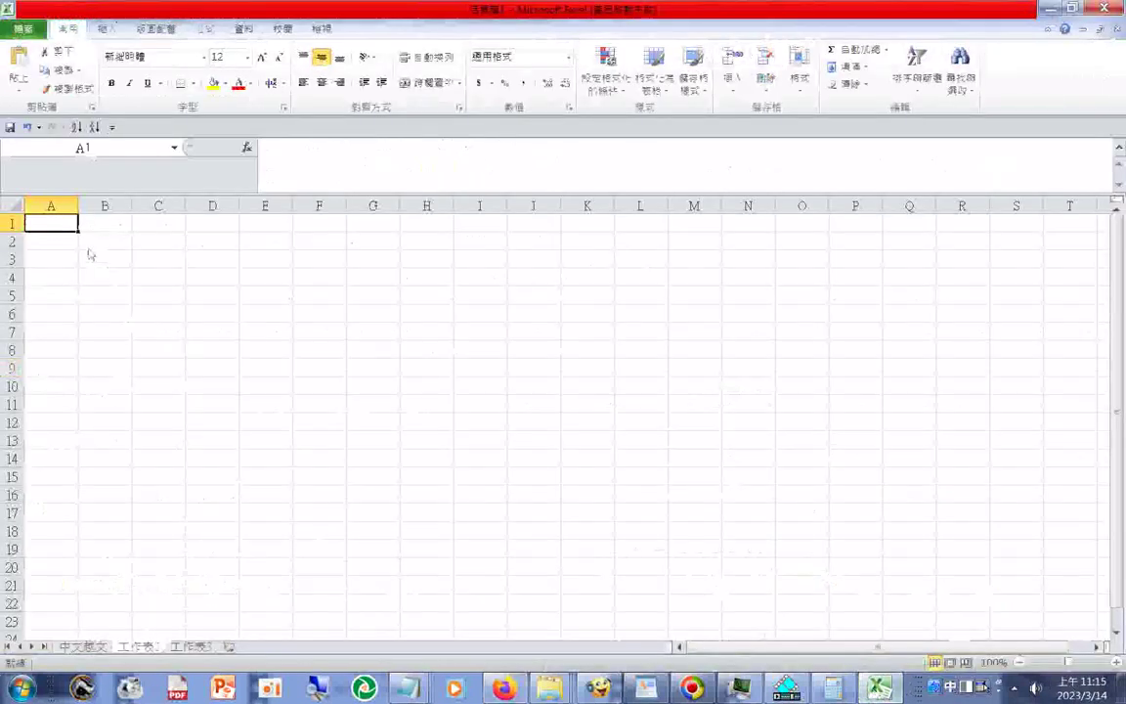
pyautogui.rightClick(43, 229)
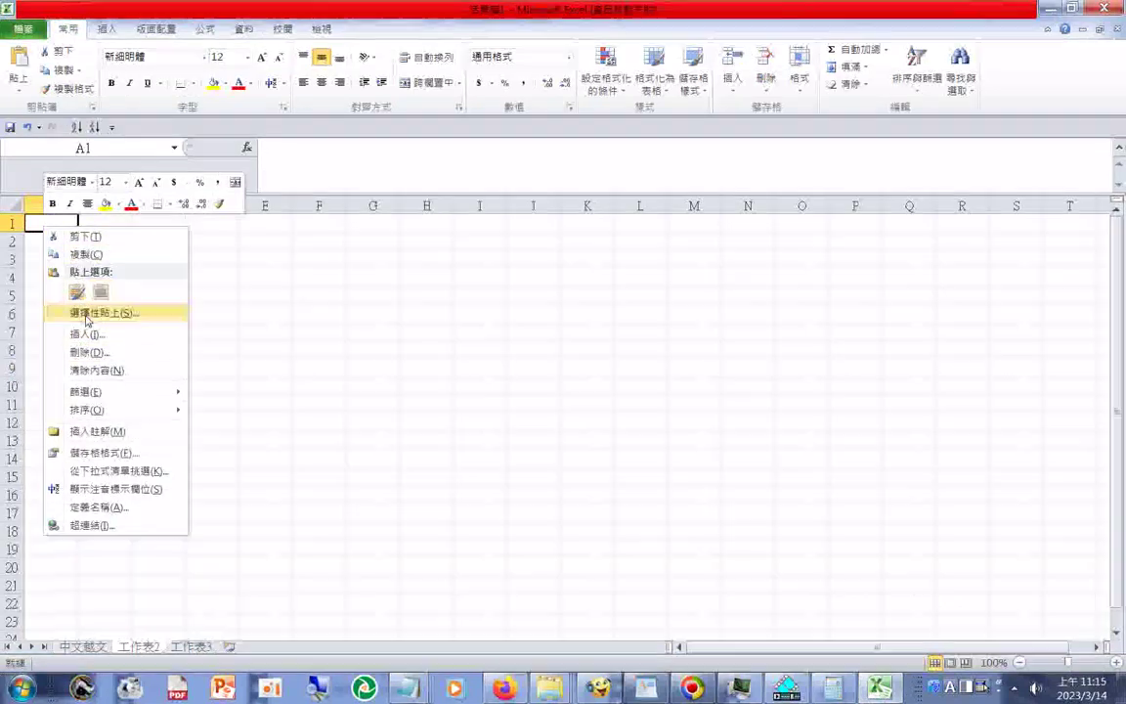
pyautogui.click(97, 313)
pyautogui.click(101, 232)
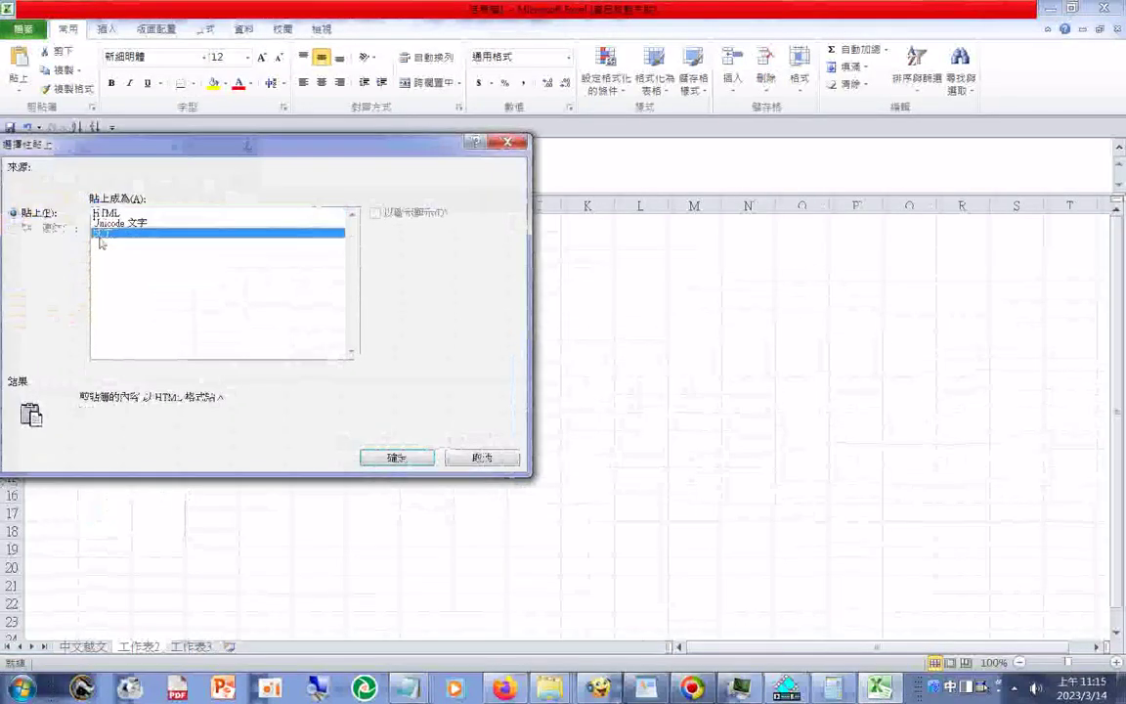
pyautogui.click(395, 457)
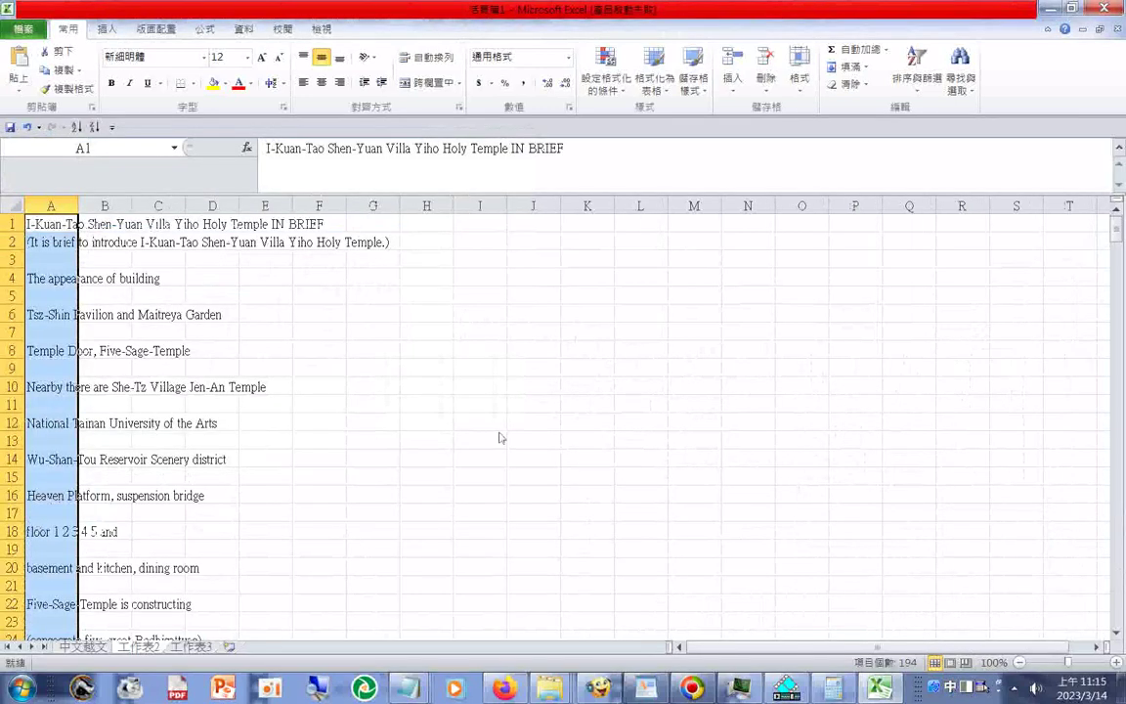
pyautogui.click(97, 224)
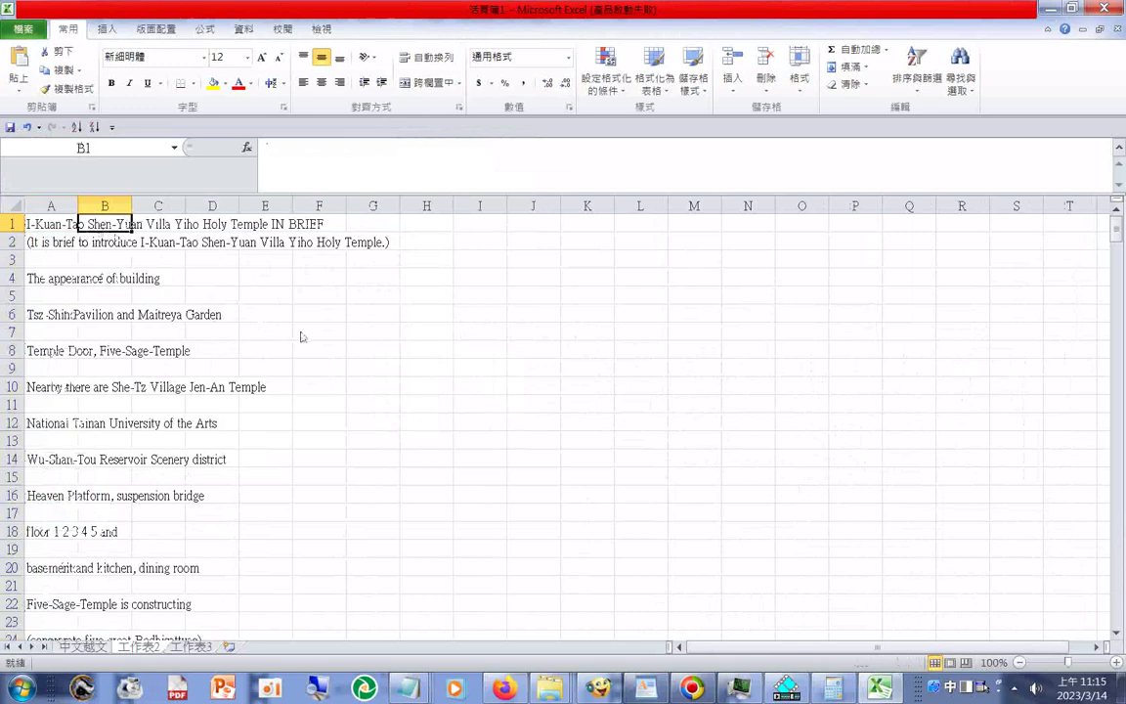
# - In Firefox, return to the Filipino translation of the temple page and copy all of its text
pyautogui.click(500, 689)
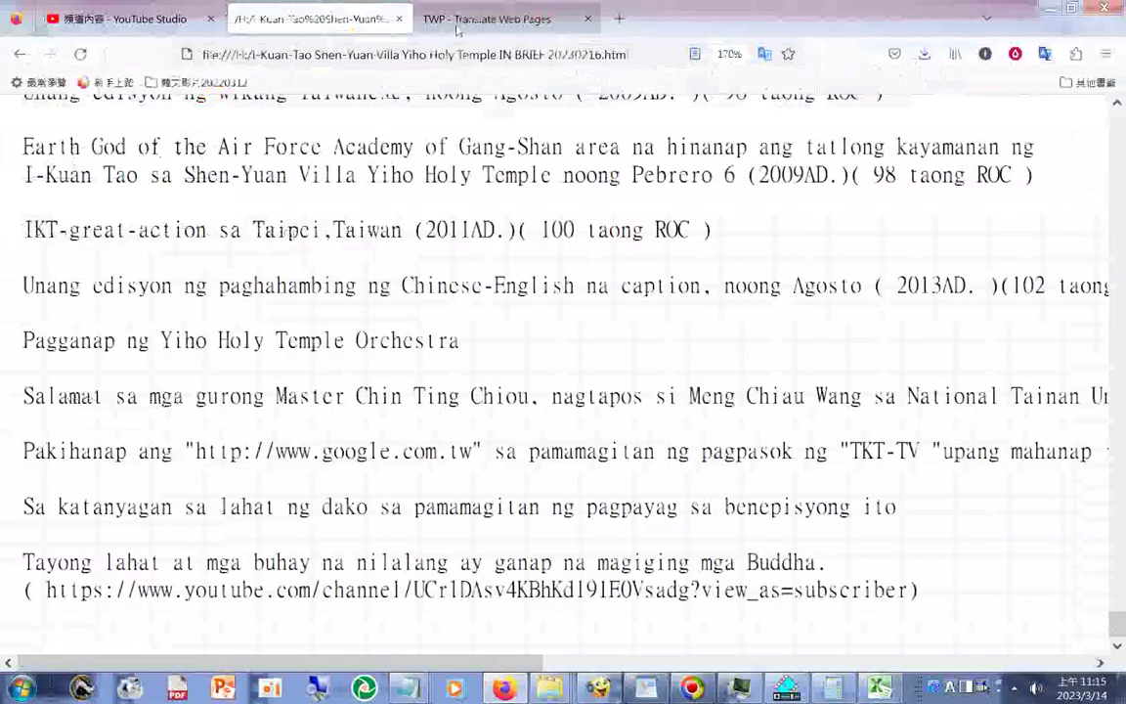
pyautogui.click(420, 22)
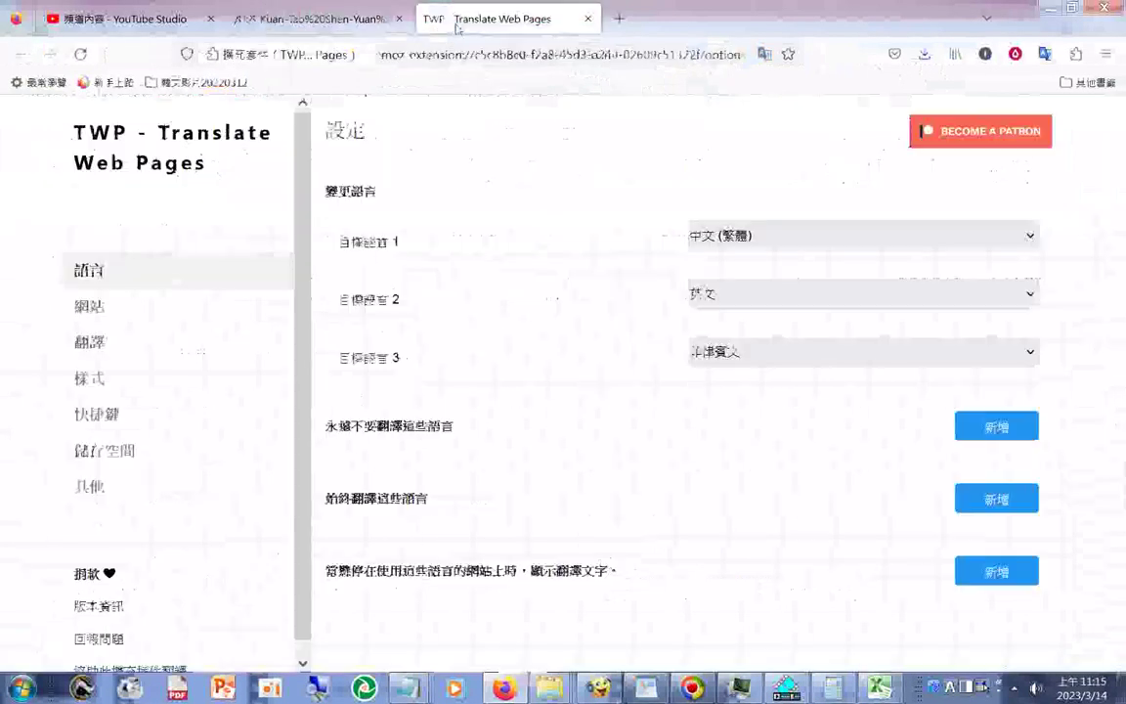
pyautogui.click(379, 25)
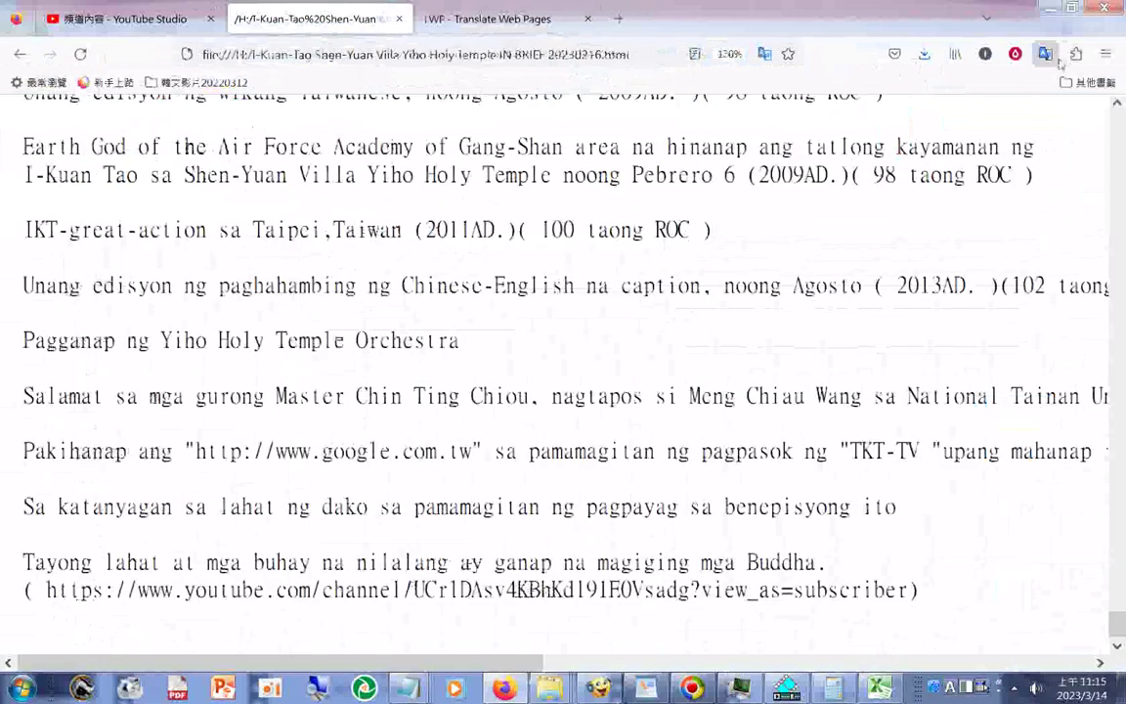
pyautogui.click(1045, 54)
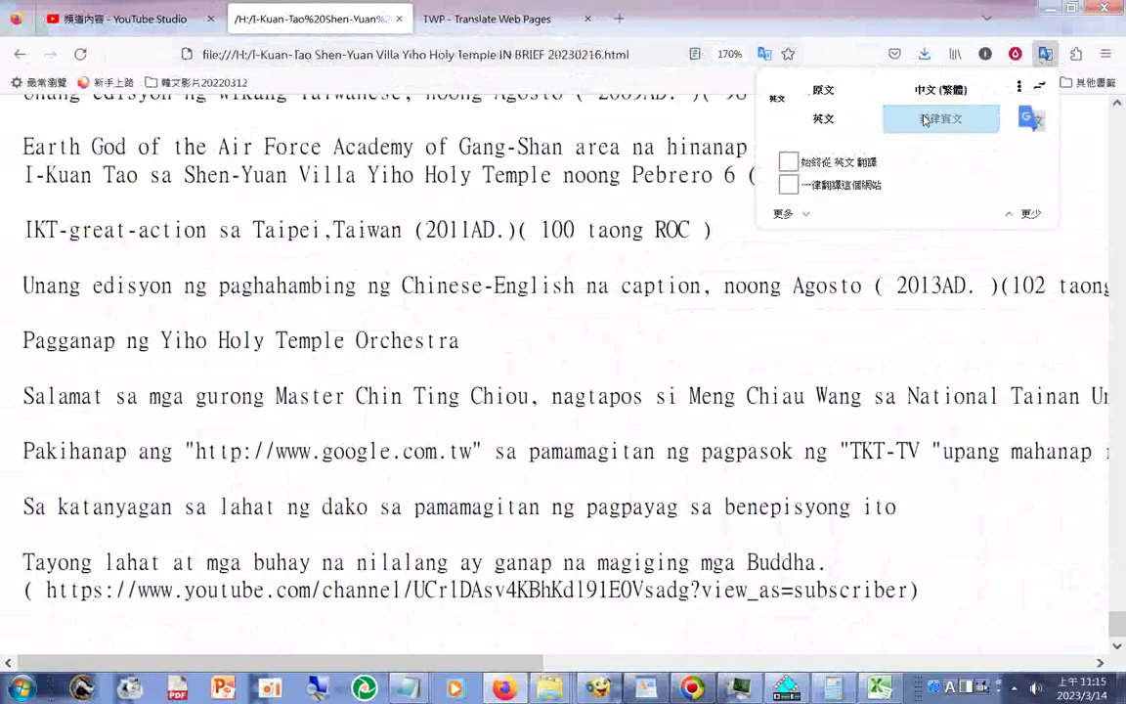
pyautogui.rightClick(233, 293)
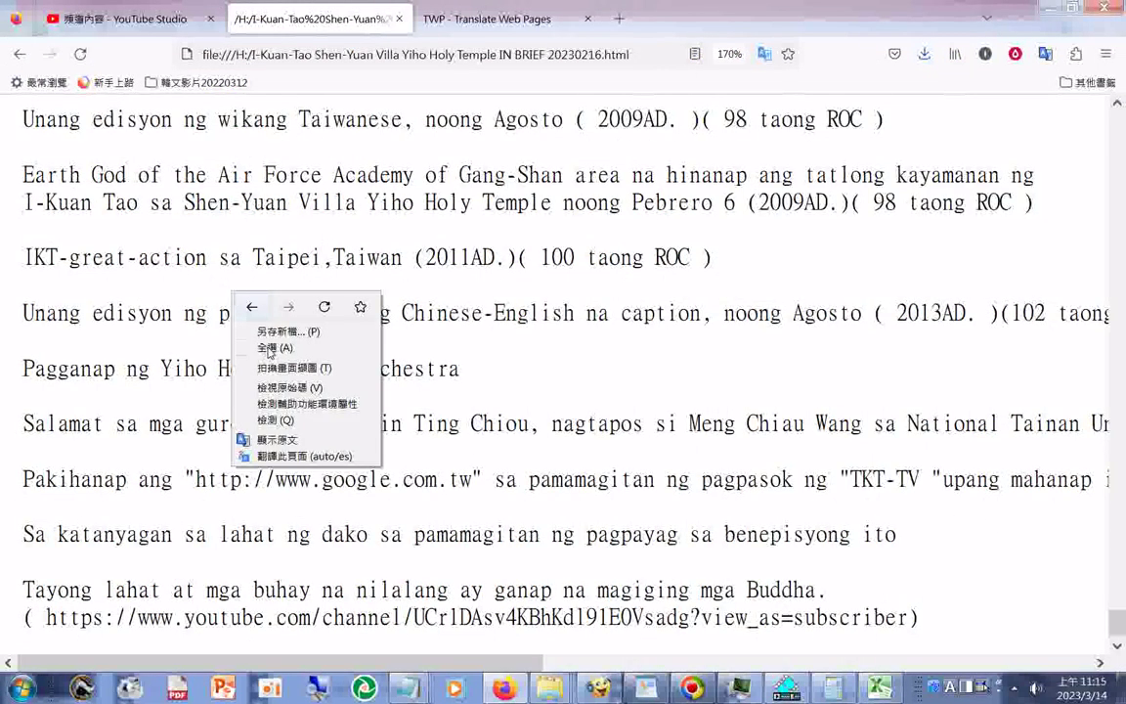
pyautogui.click(269, 348)
pyautogui.rightClick(277, 281)
pyautogui.click(313, 288)
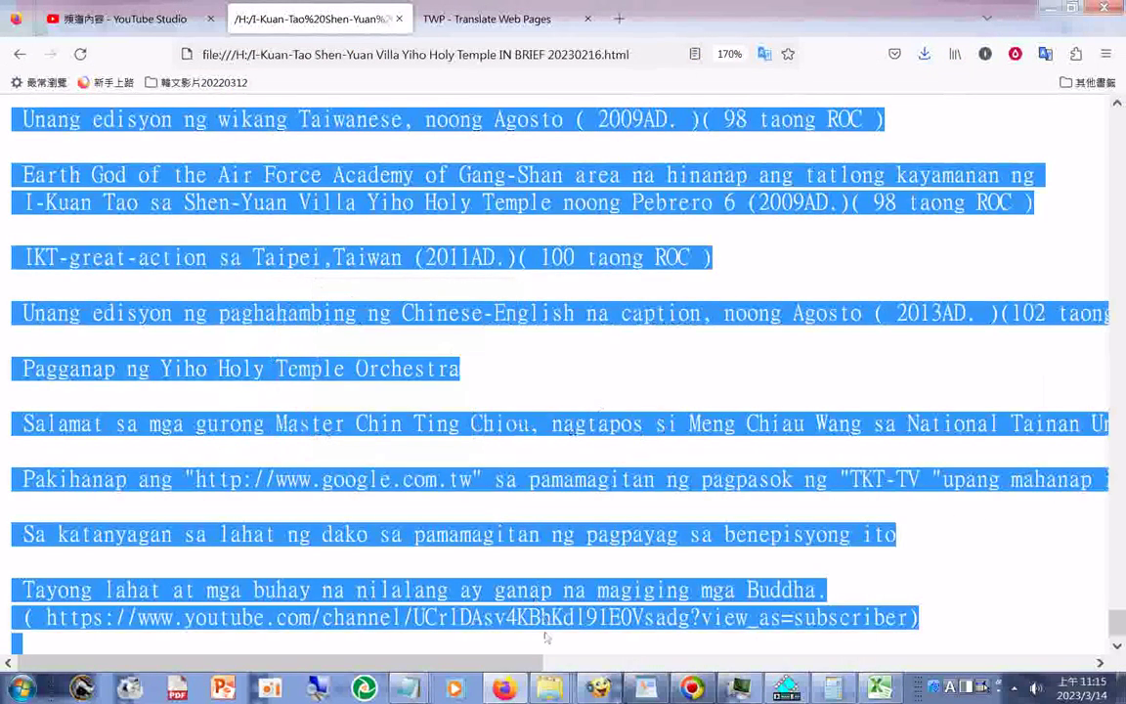
# - Switch to Excel and paste the Filipino translation as plain text (文字) starting at cell B1 of 工作表2
pyautogui.click(880, 688)
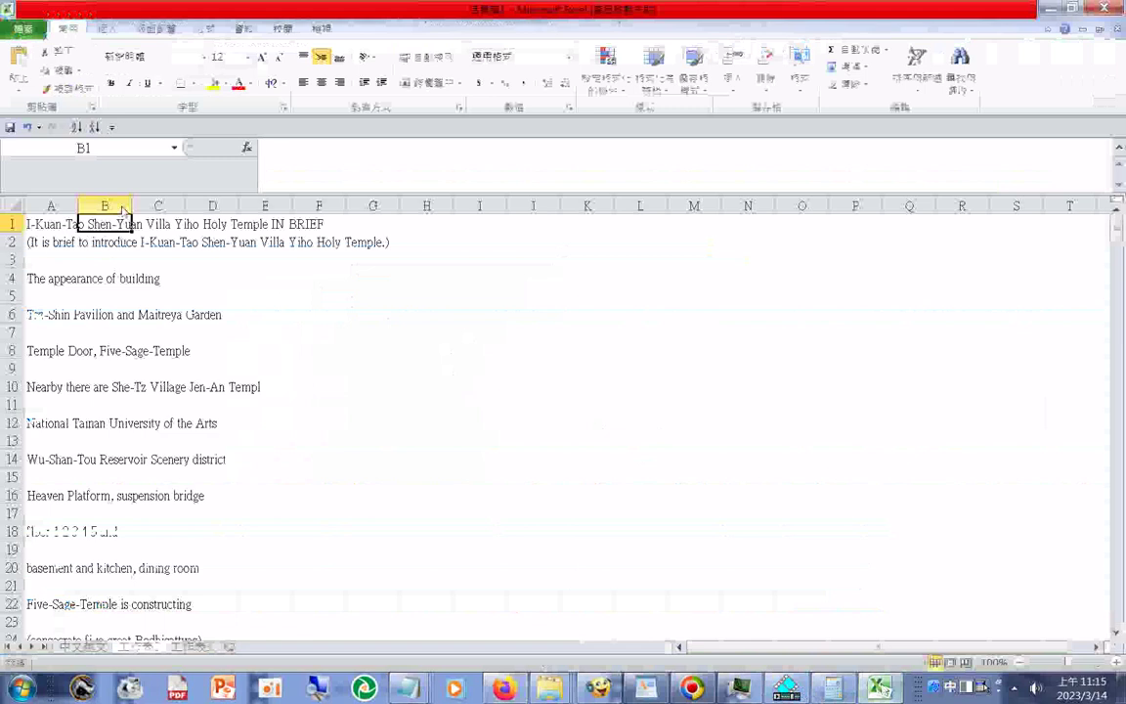
pyautogui.rightClick(110, 221)
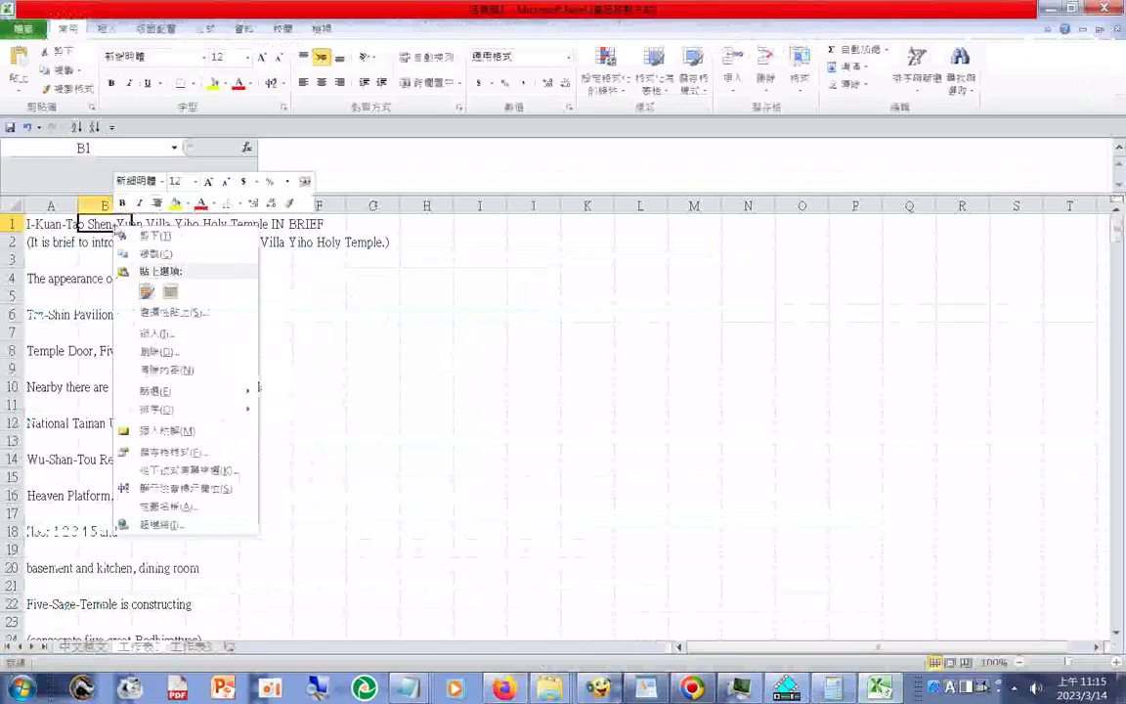
pyautogui.click(166, 312)
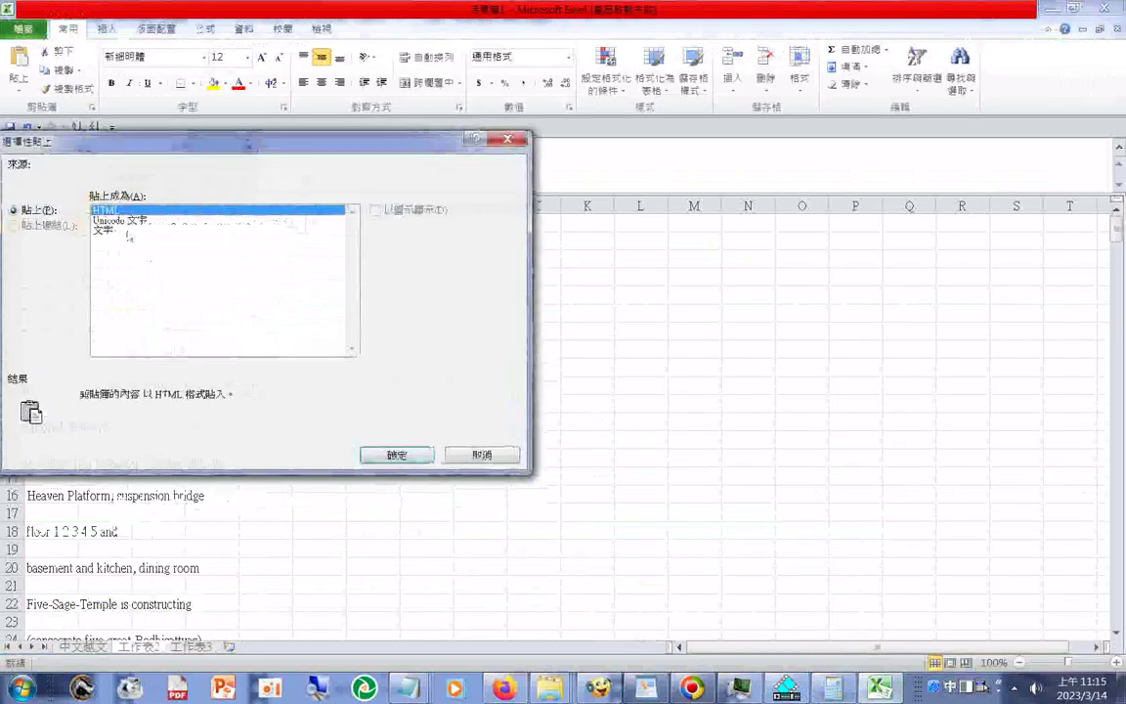
pyautogui.click(127, 232)
pyautogui.click(394, 454)
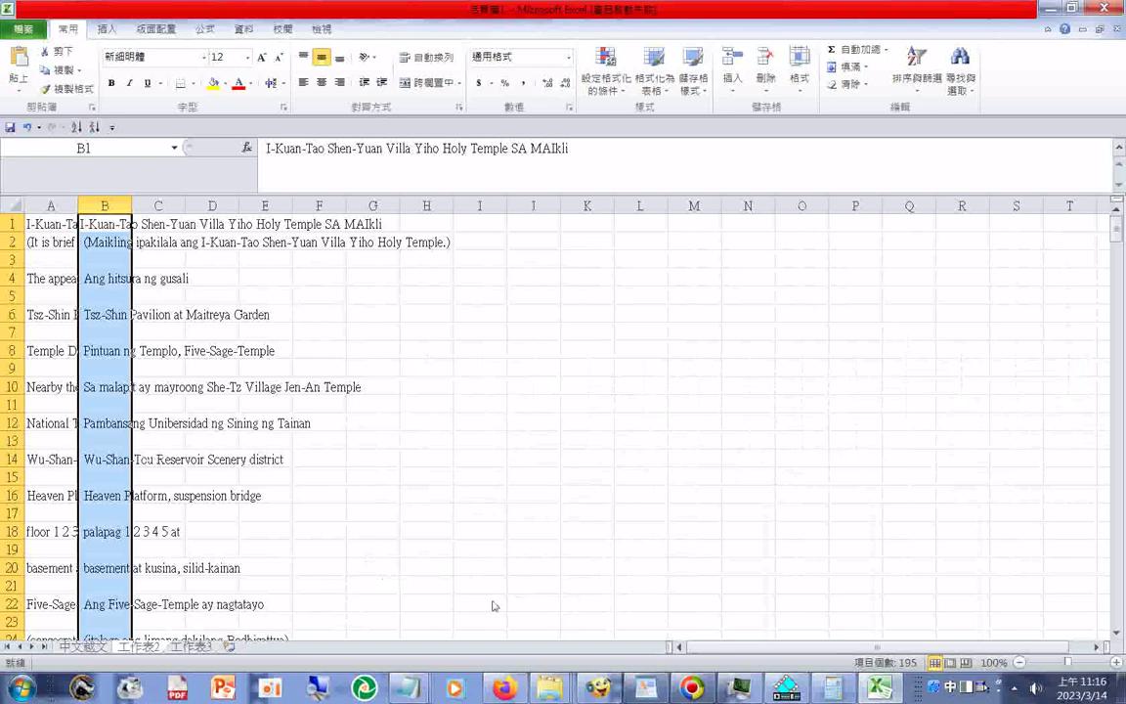
# - Rename the worksheet 工作表2 as 中菲文
pyautogui.rightClick(144, 652)
pyautogui.click(186, 456)
pyautogui.write('ㄓㄛ')
pyautogui.hotkey('ctrl', 'space')
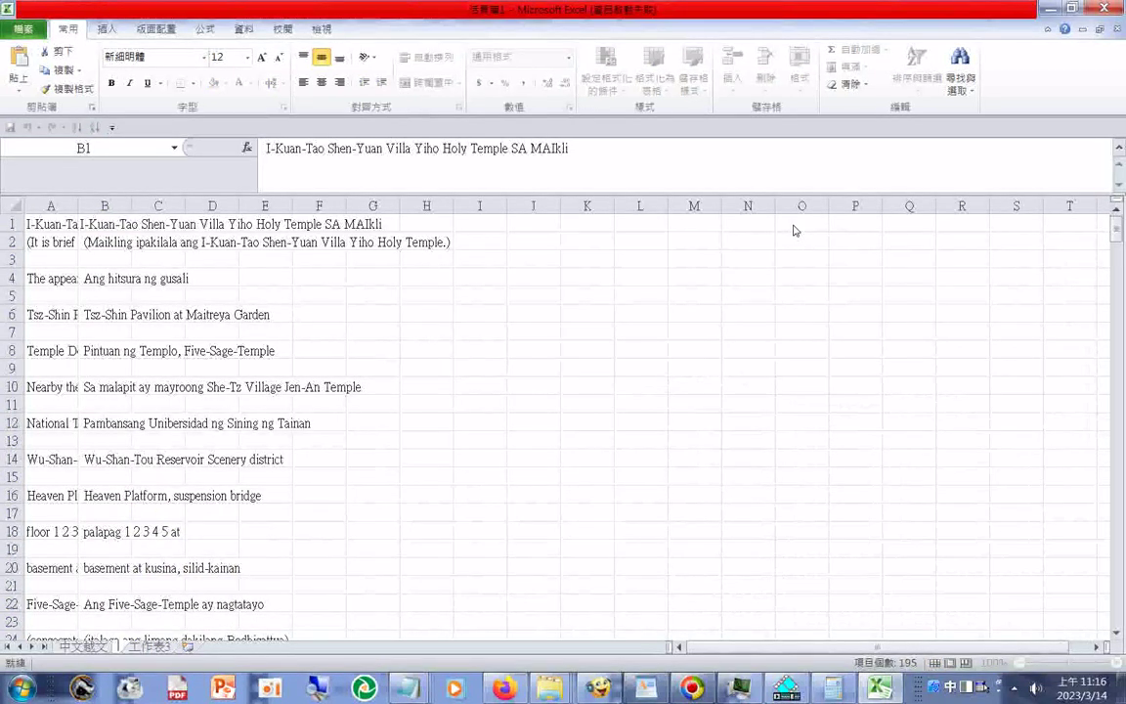
pyautogui.write('中')
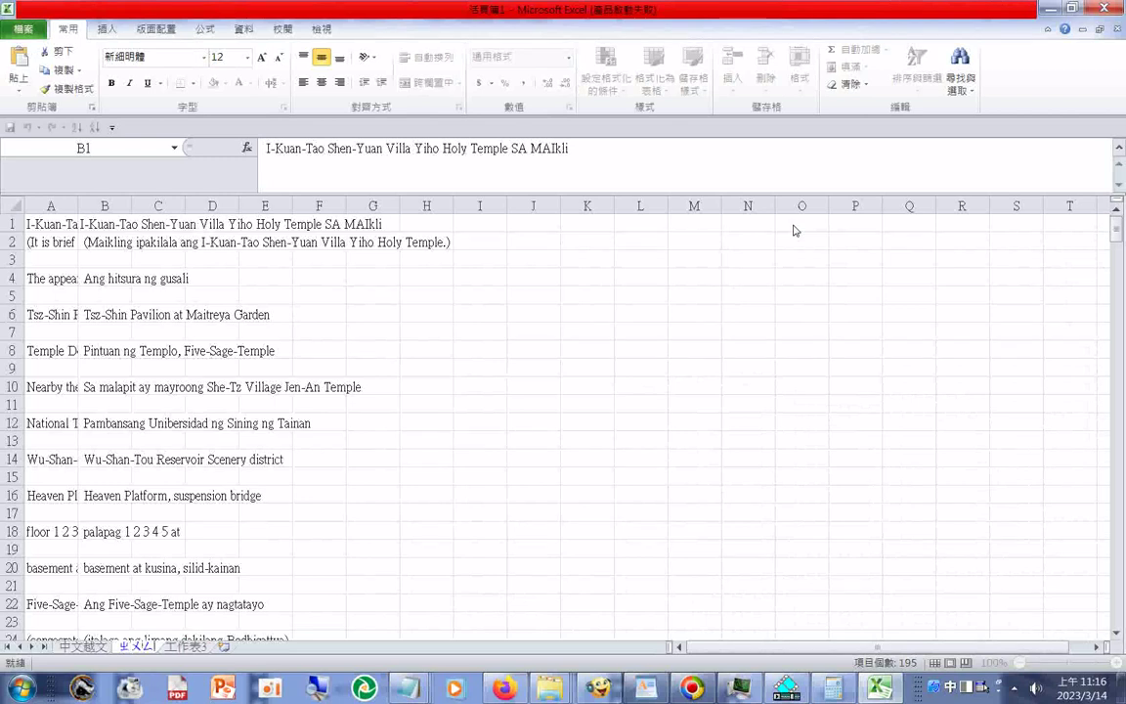
pyautogui.write('o jp6')
pyautogui.press('Down')
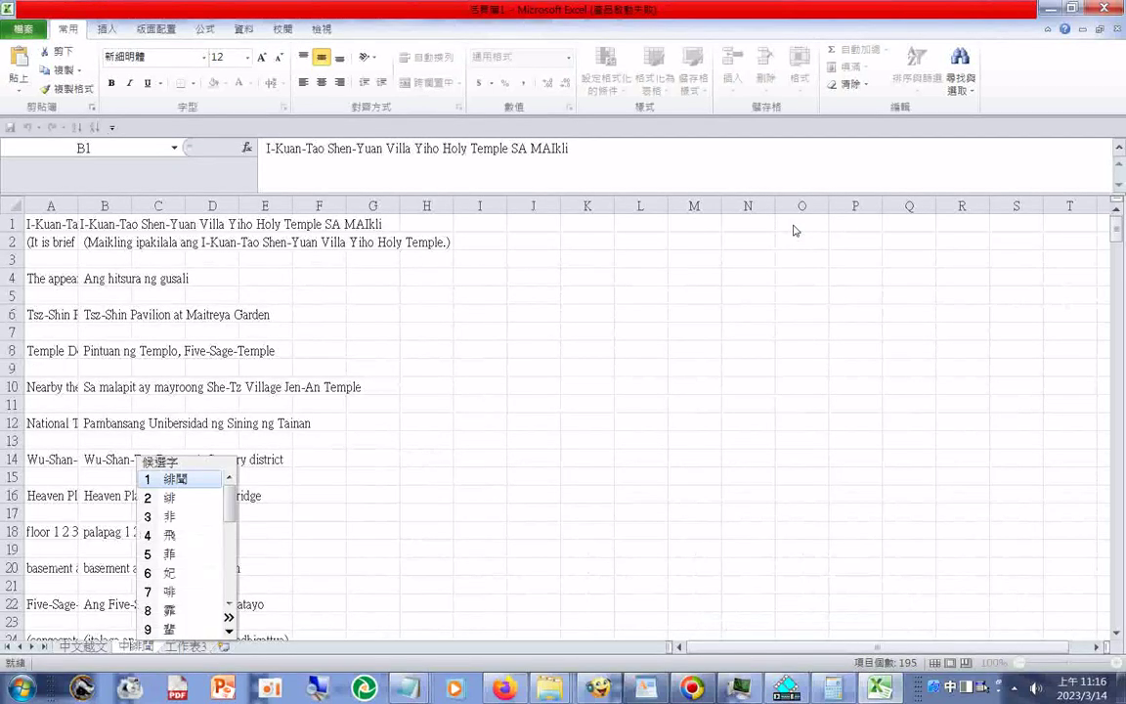
pyautogui.press('5')
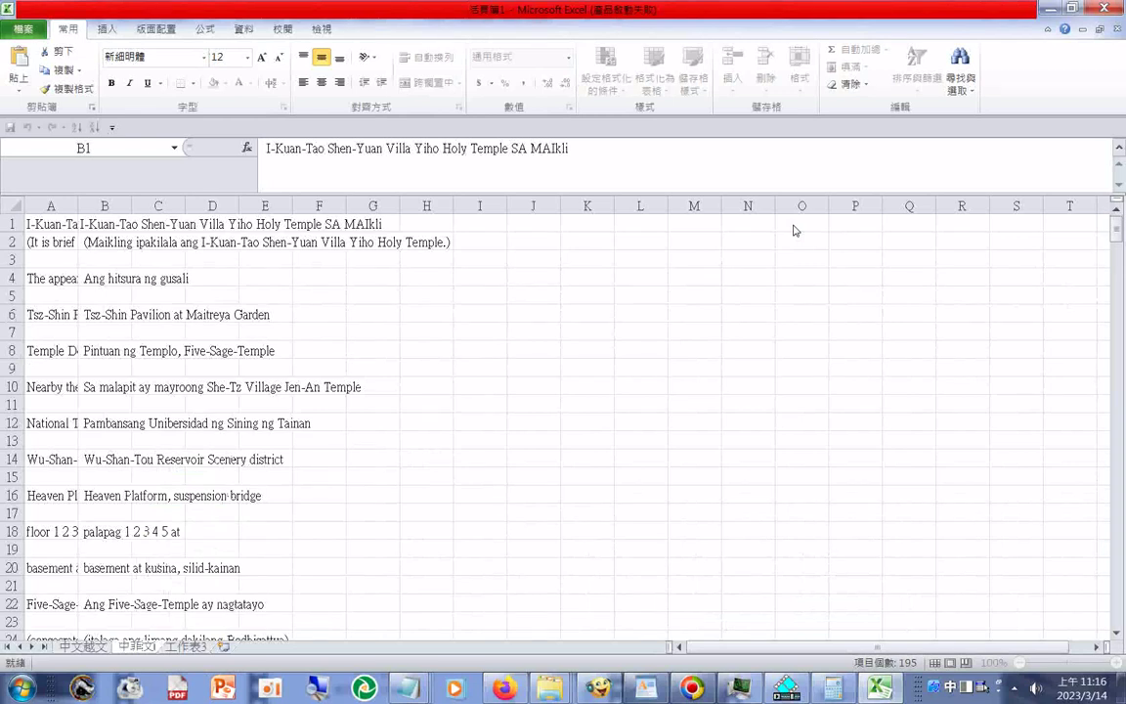
pyautogui.press('Return')
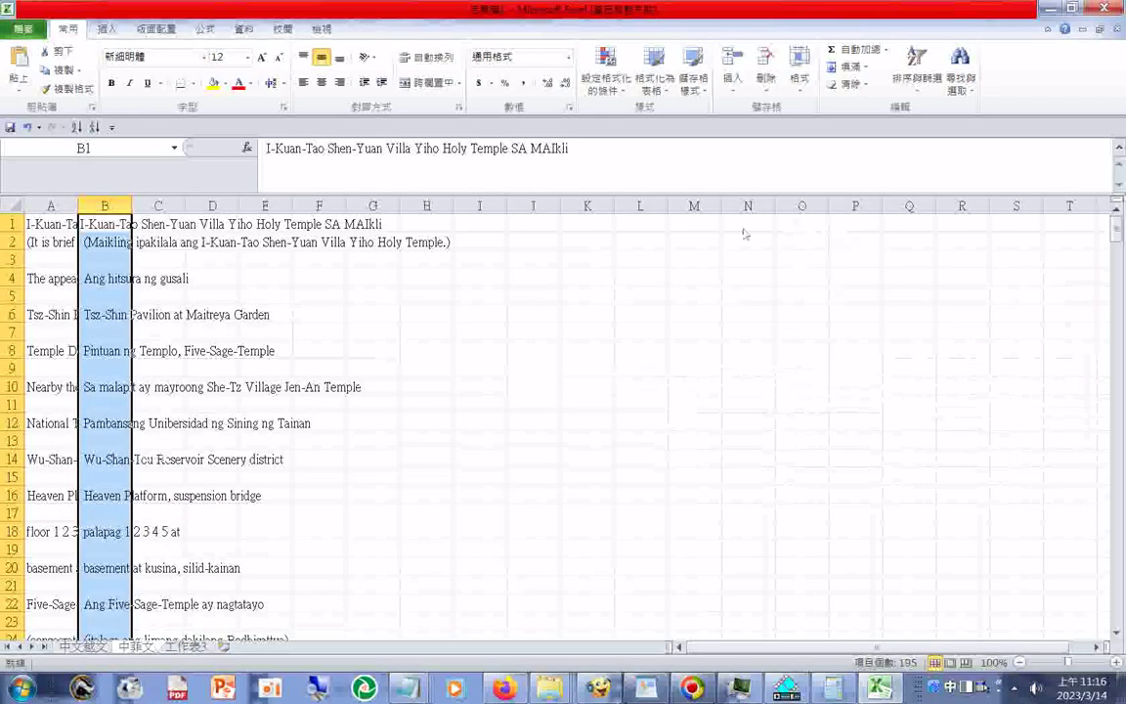
# - Extend the name of the 中菲文 worksheet to 中文菲律賓文
pyautogui.rightClick(134, 652)
pyautogui.press('Down')
pyautogui.press('Down')
pyautogui.press('Down')
pyautogui.press('Return')
pyautogui.click(134, 652)
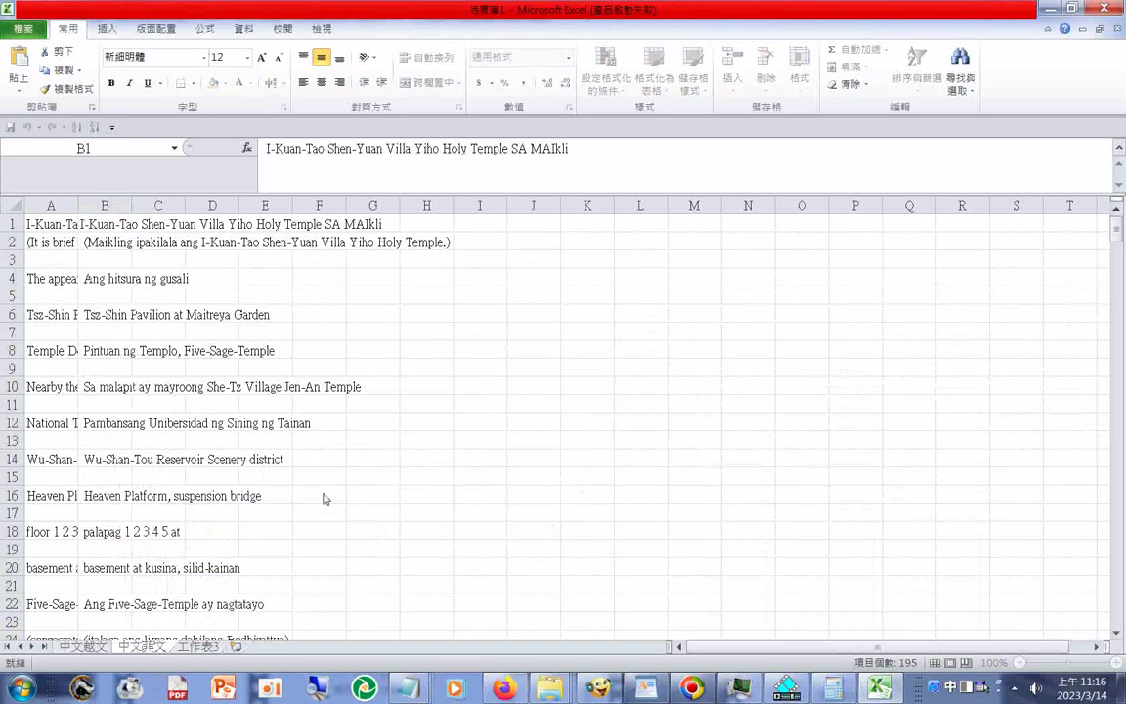
pyautogui.write('律賓')
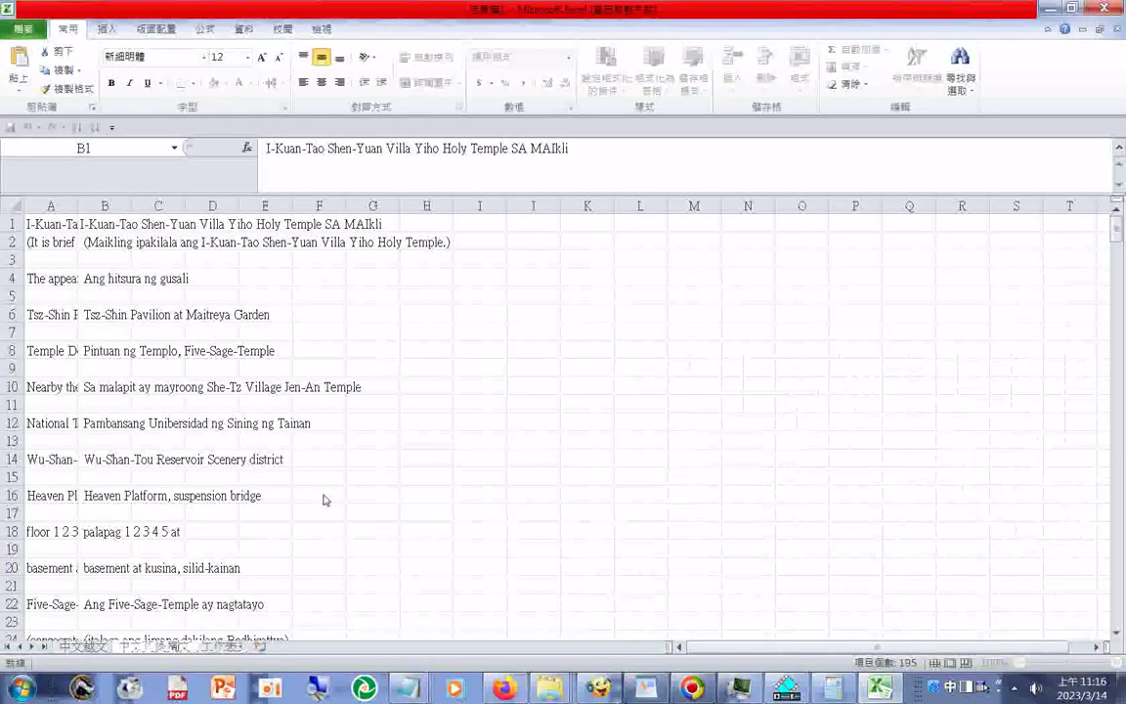
pyautogui.press('BackSpace')
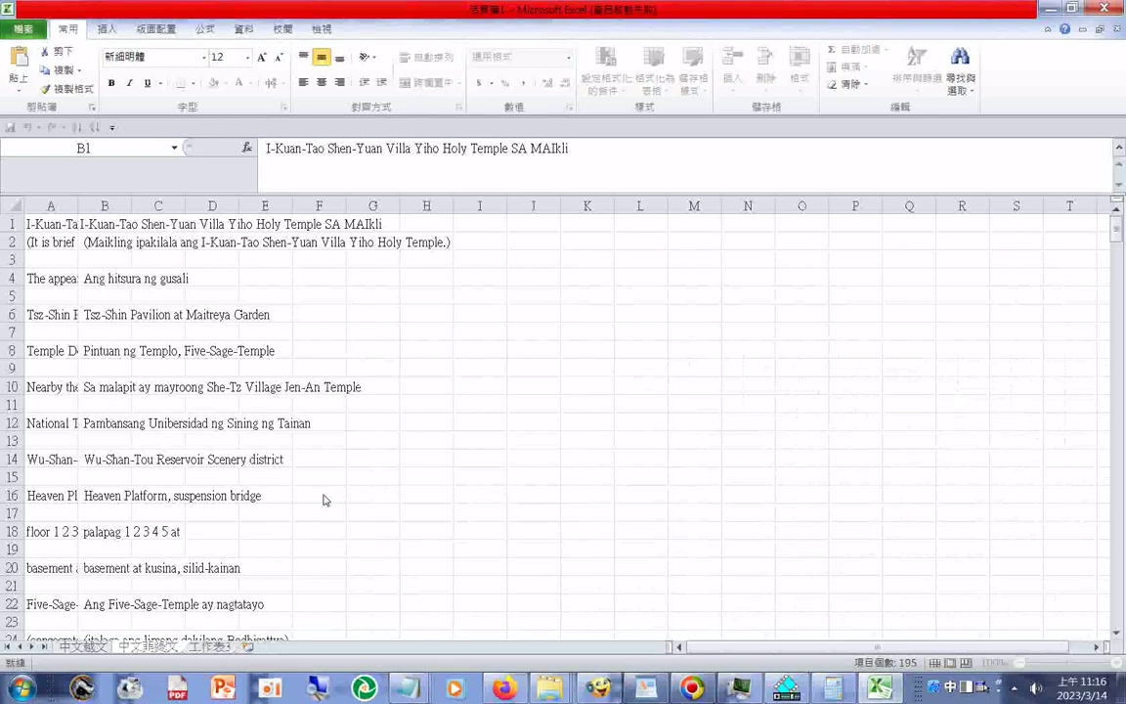
pyautogui.write('ㄅㄧㄣ')
pyautogui.press('space')
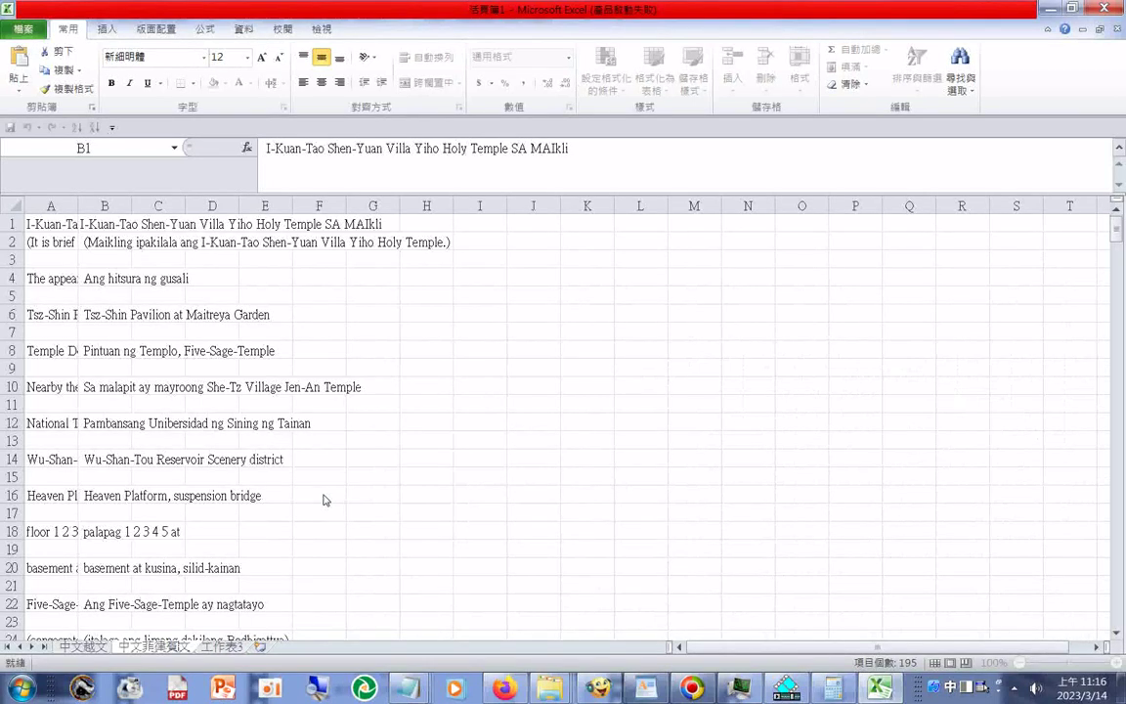
pyautogui.press('Return')
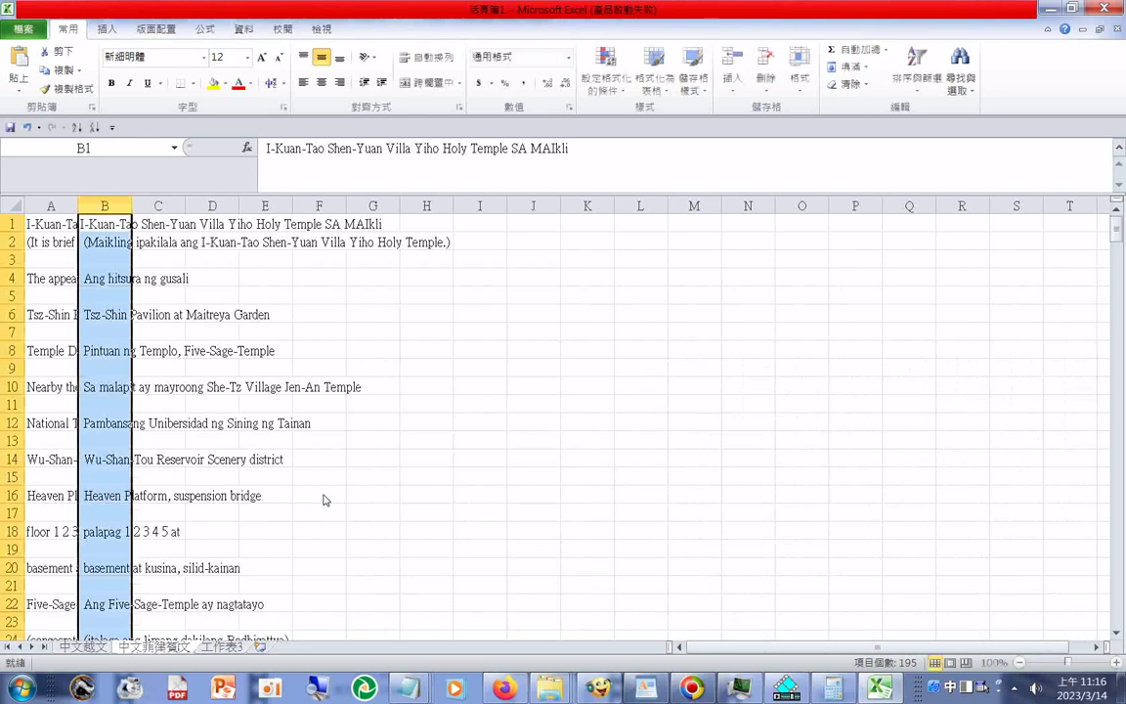
# - Copy the whole column A of English text from the 中文菲律賓文 worksheet
pyautogui.click(221, 645)
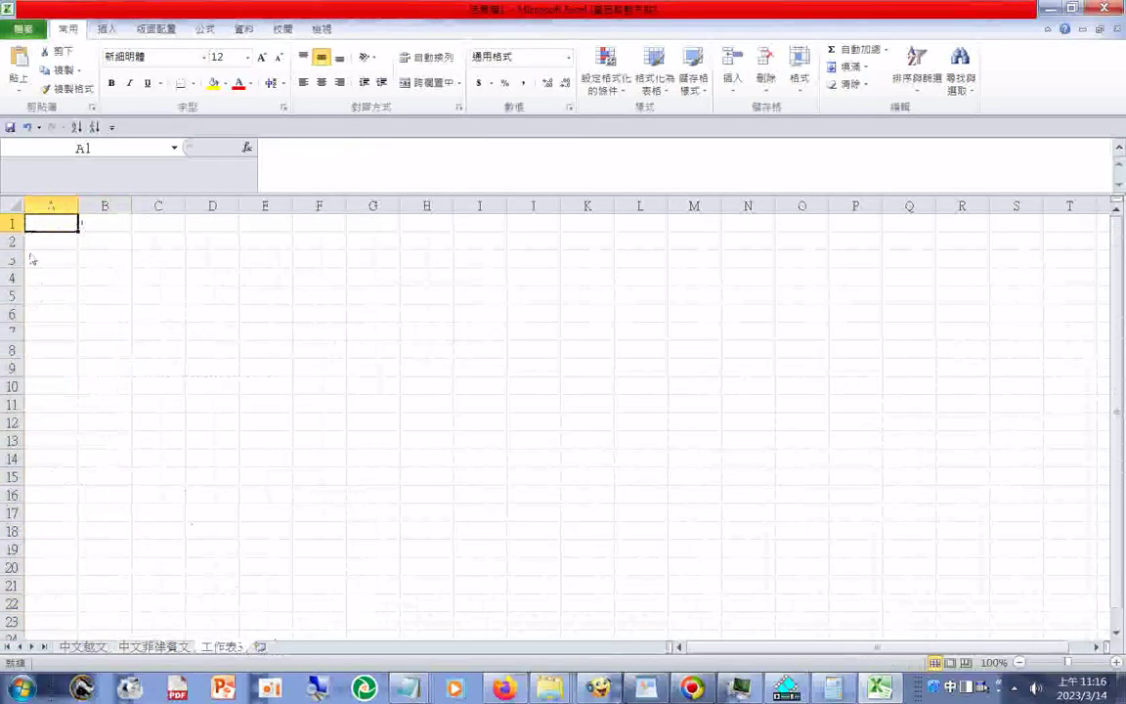
pyautogui.click(156, 646)
pyautogui.click(51, 205)
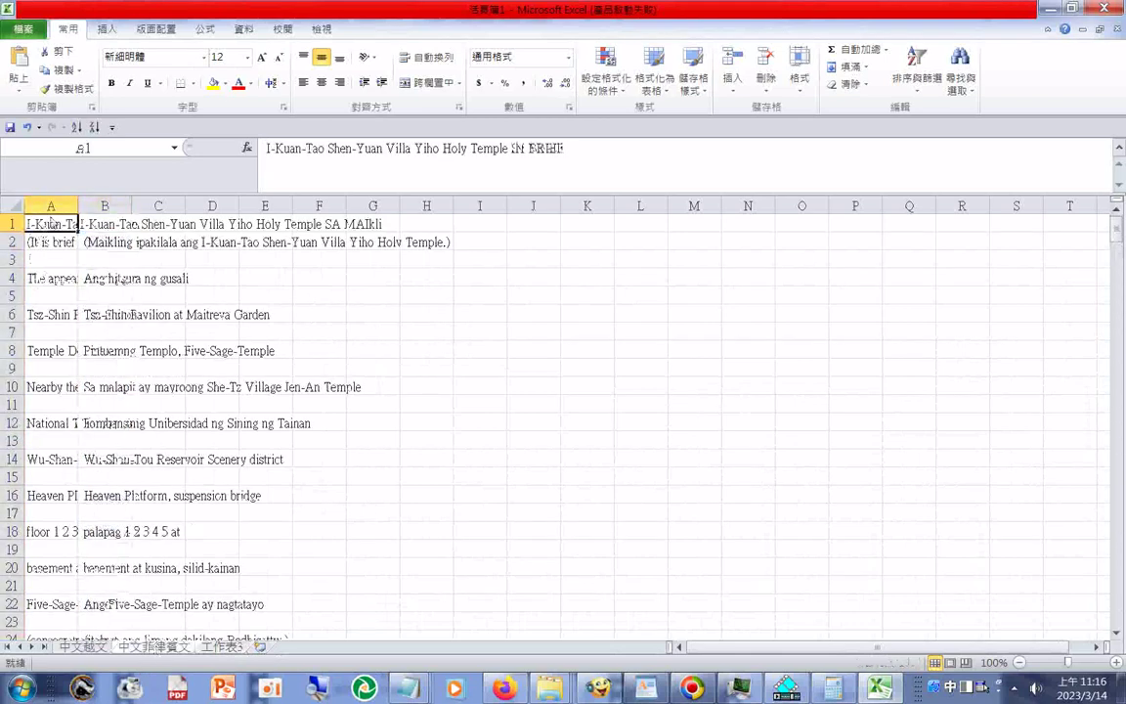
pyautogui.rightClick(51, 210)
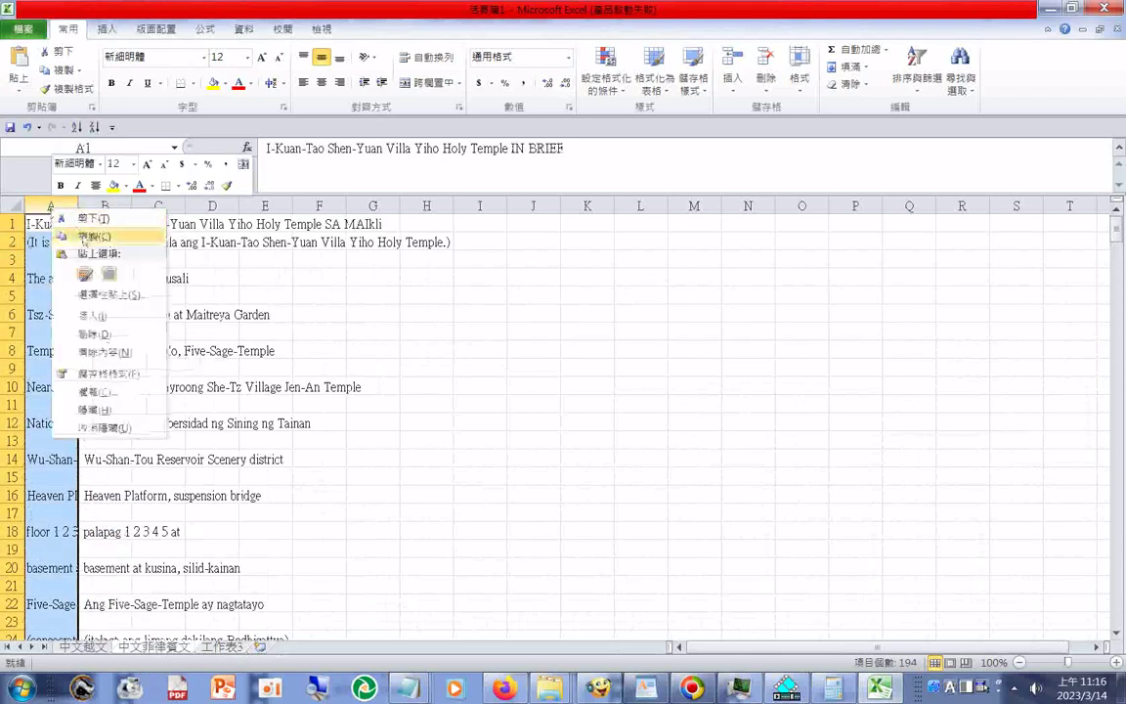
pyautogui.click(86, 238)
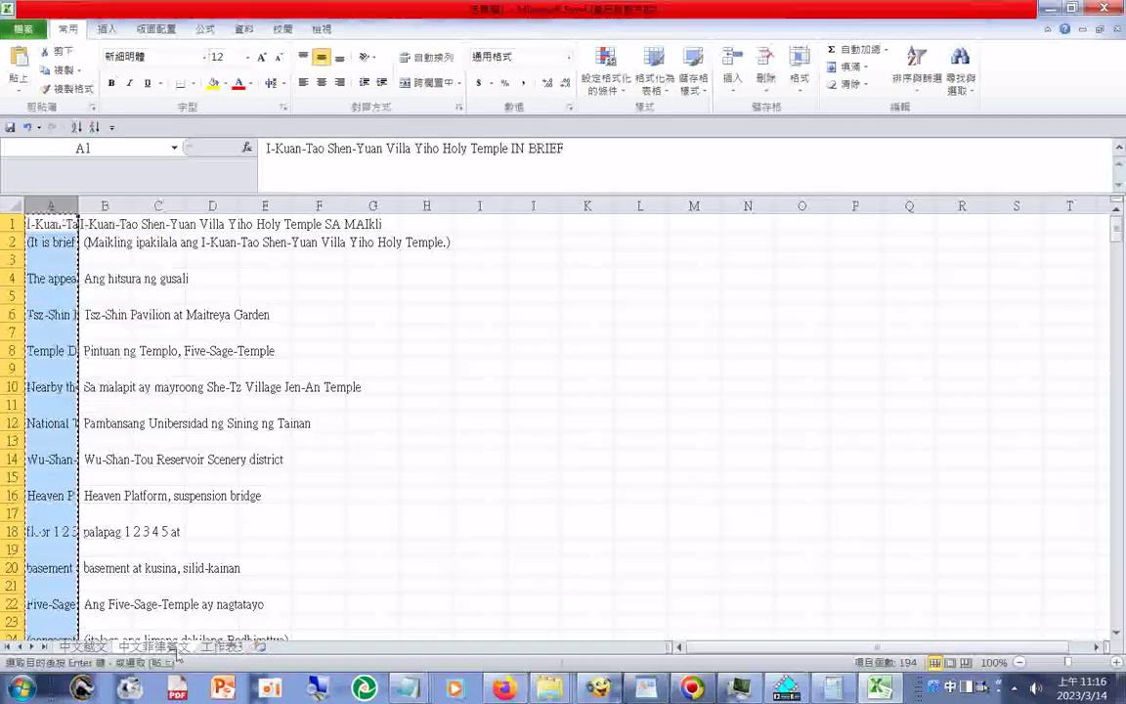
# - Paste the copied English column into 工作表3 starting at cell A1
pyautogui.click(222, 646)
pyautogui.rightClick(48, 226)
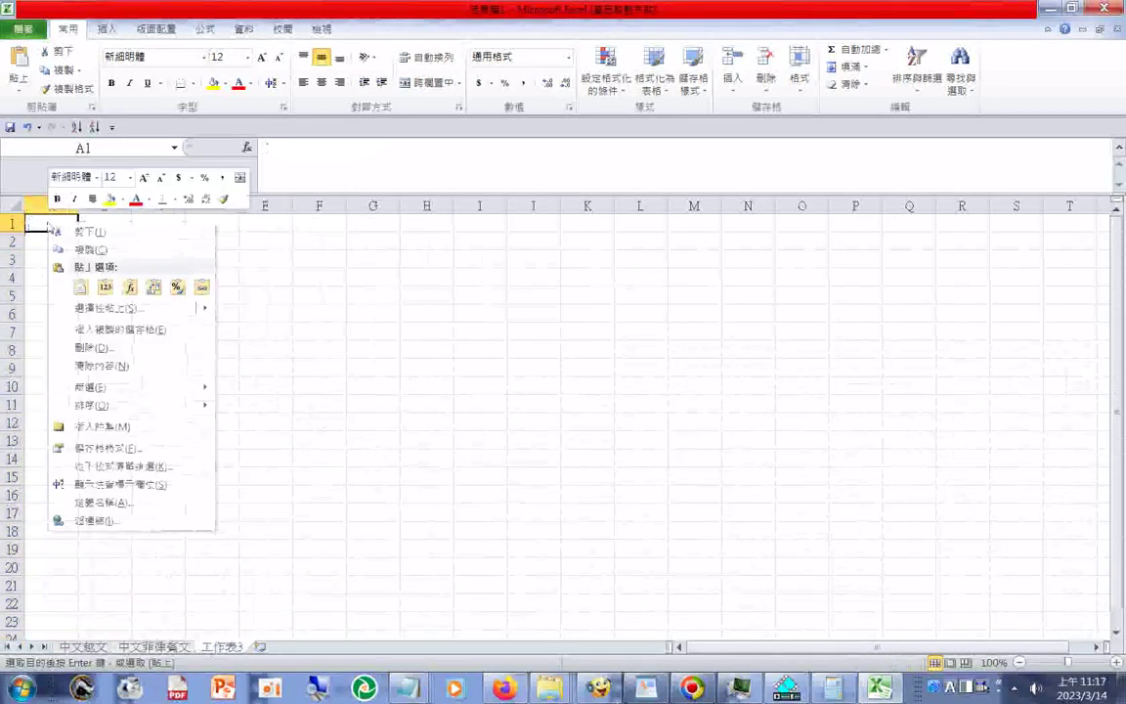
pyautogui.moveTo(84, 313)
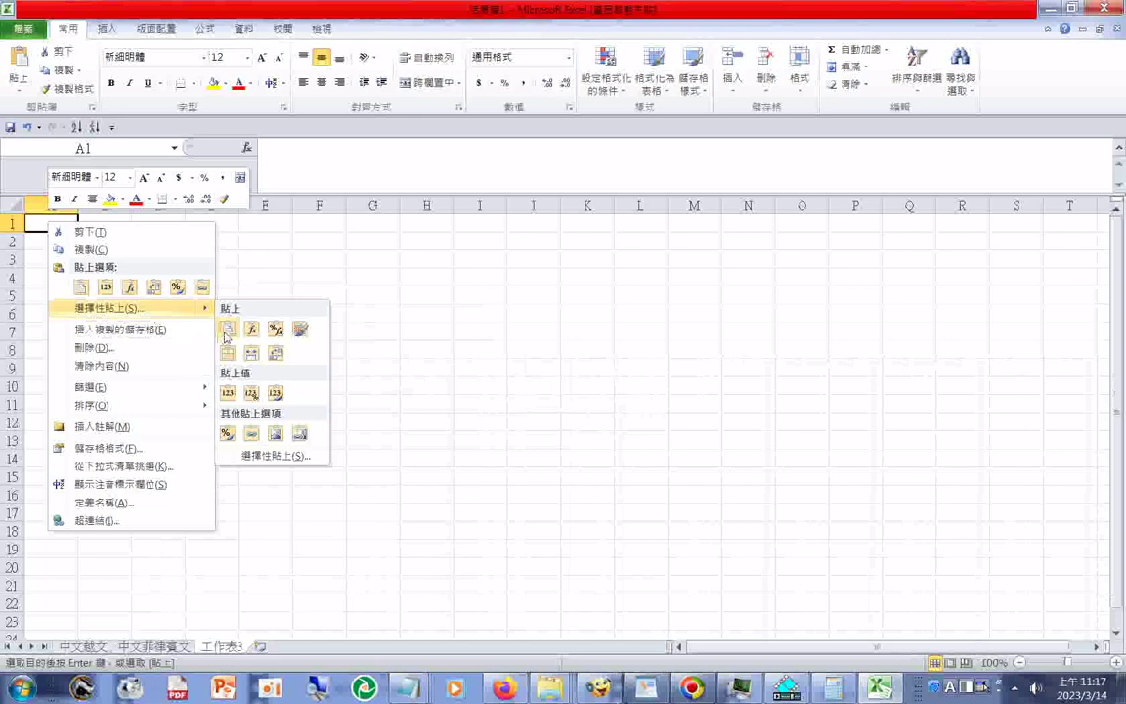
pyautogui.click(228, 392)
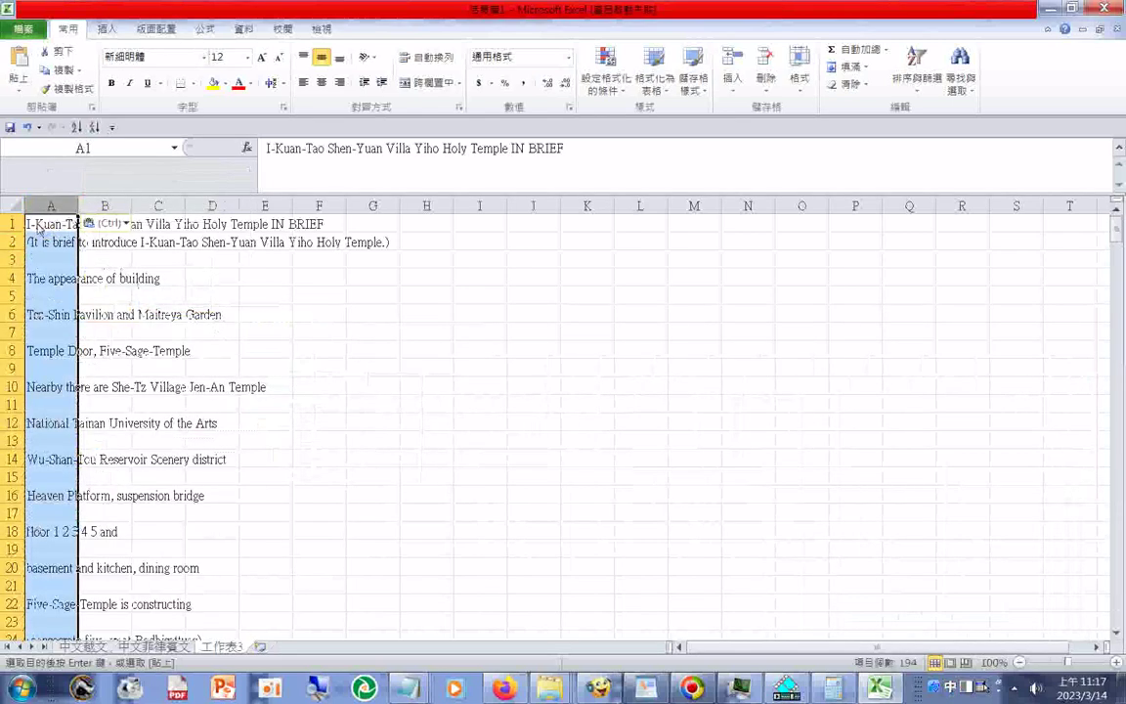
pyautogui.scroll(-3, 45, 295)
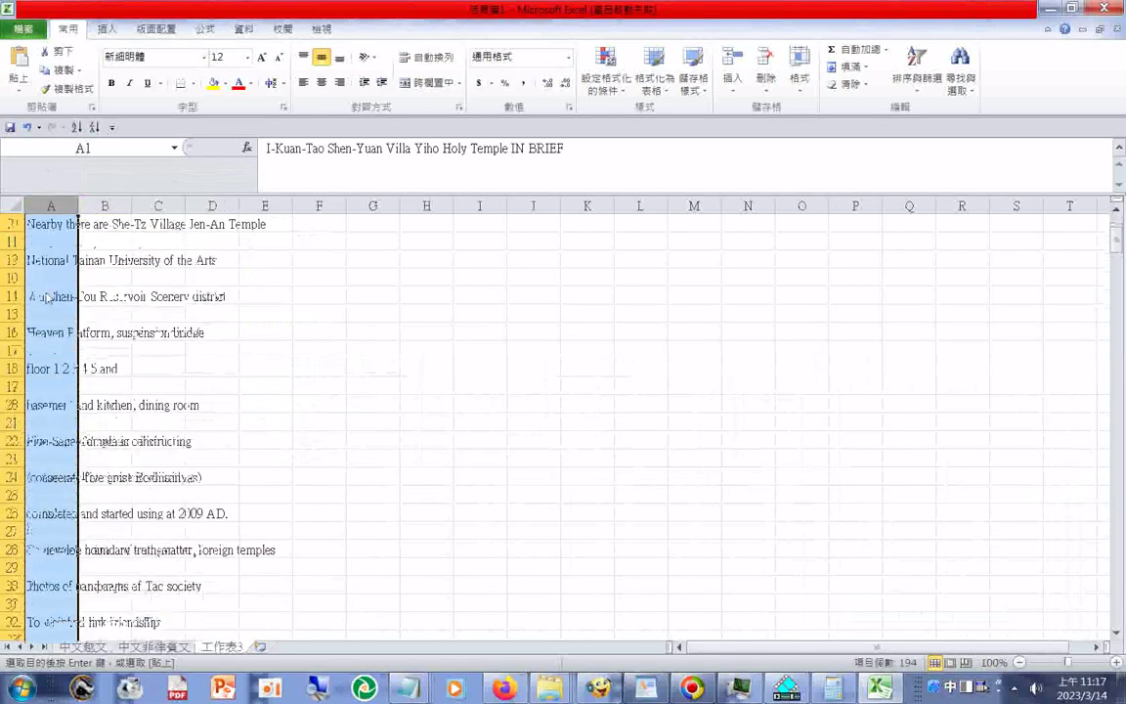
pyautogui.scroll(2, 45, 297)
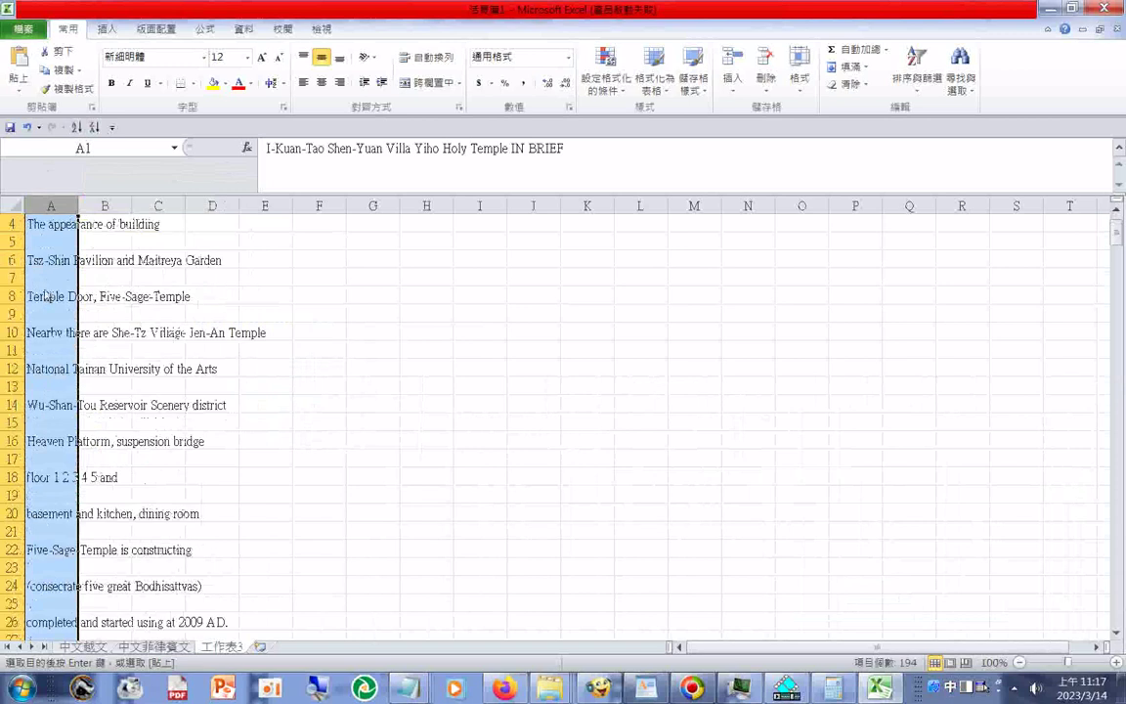
pyautogui.scroll(1, 46, 295)
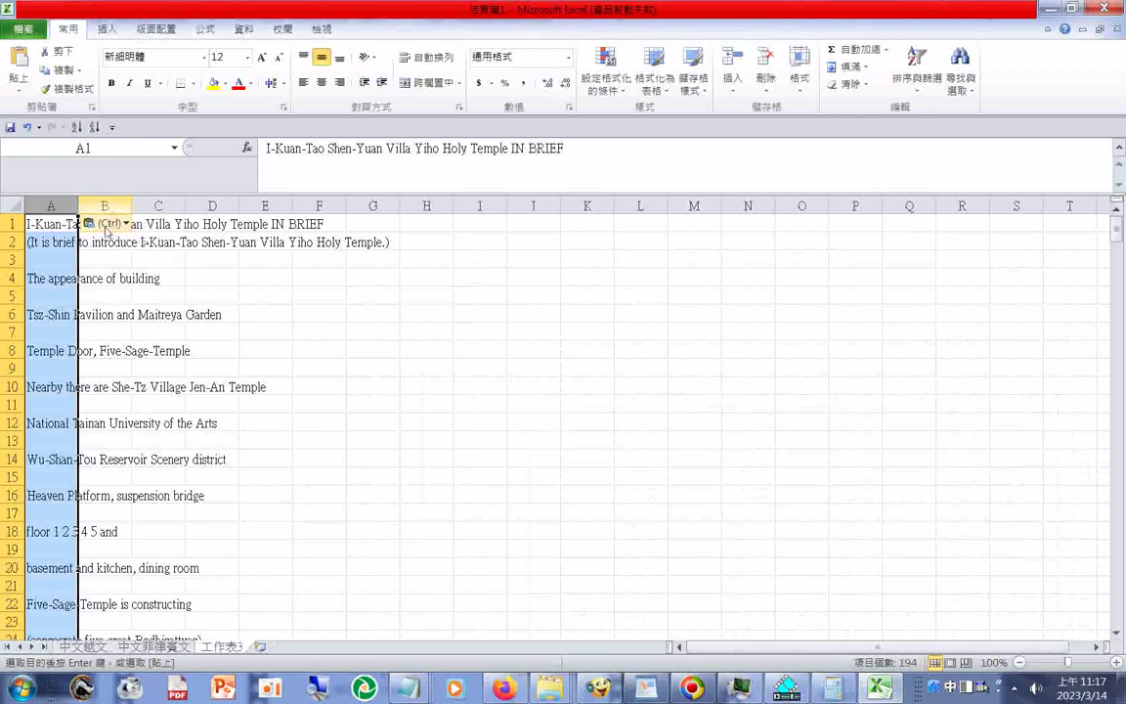
pyautogui.click(105, 225)
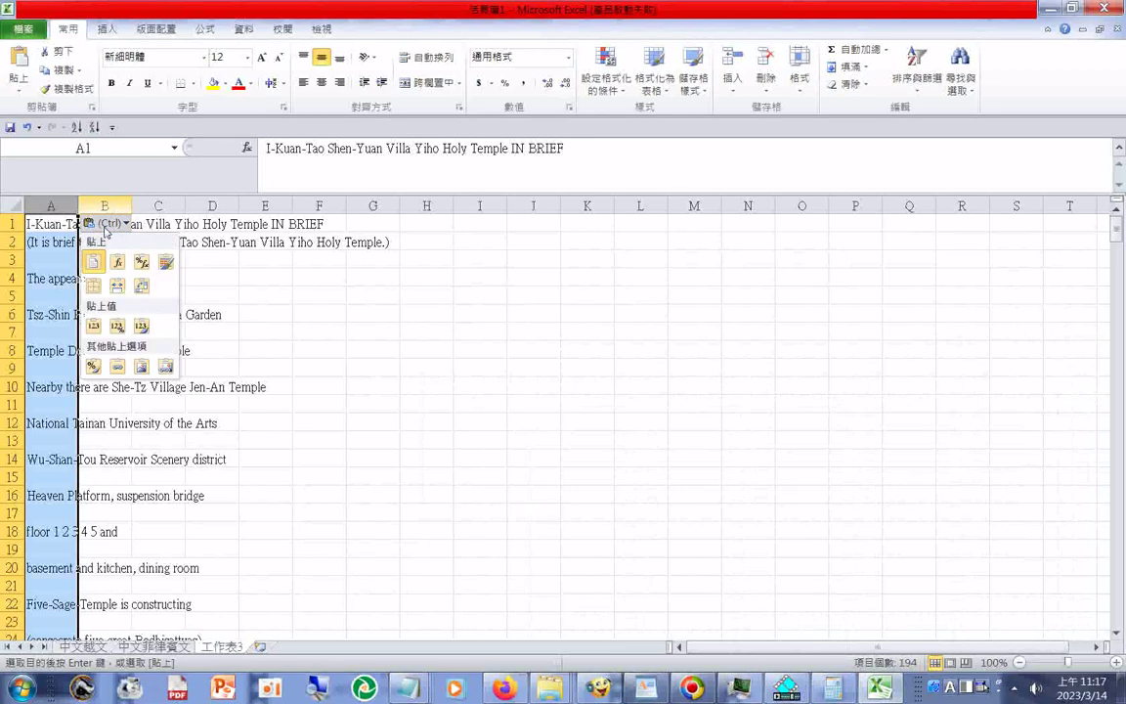
pyautogui.click(159, 205)
pyautogui.click(160, 206)
pyautogui.click(158, 224)
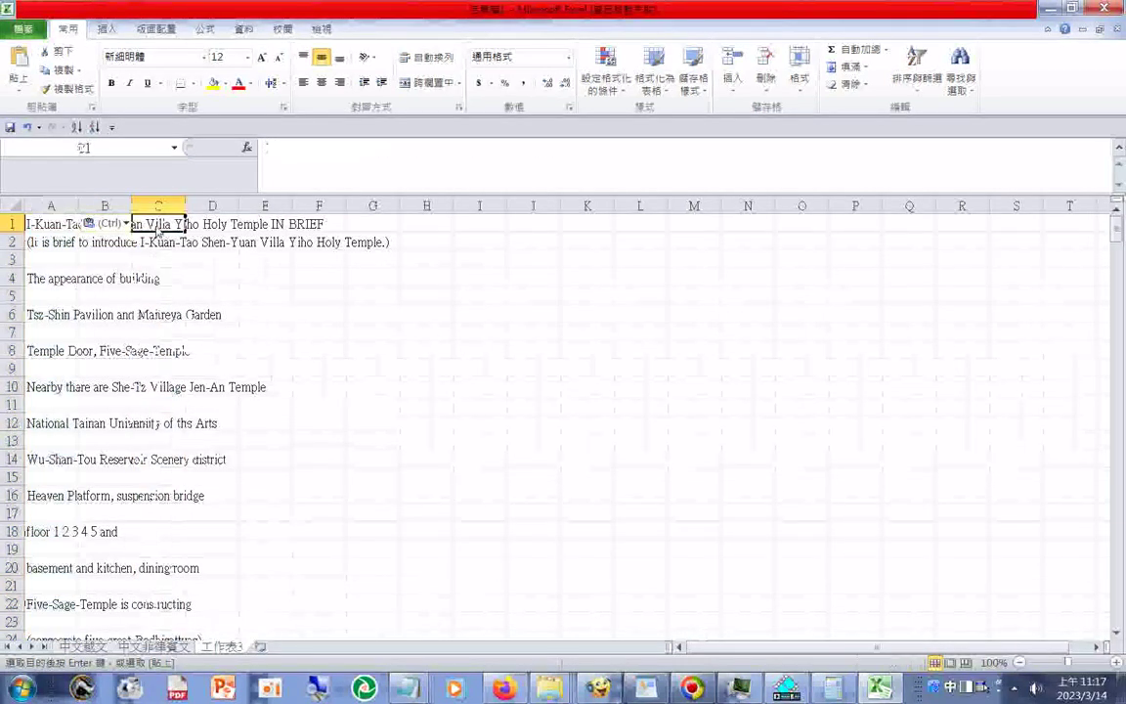
pyautogui.click(105, 227)
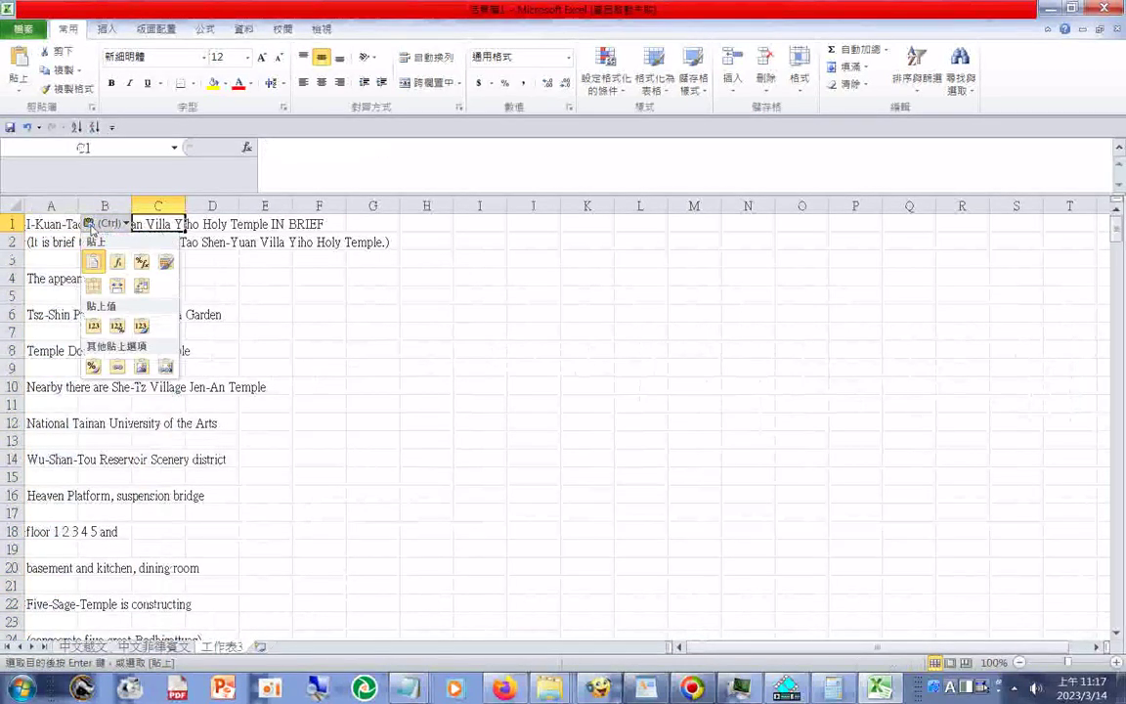
pyautogui.click(90, 224)
pyautogui.click(125, 227)
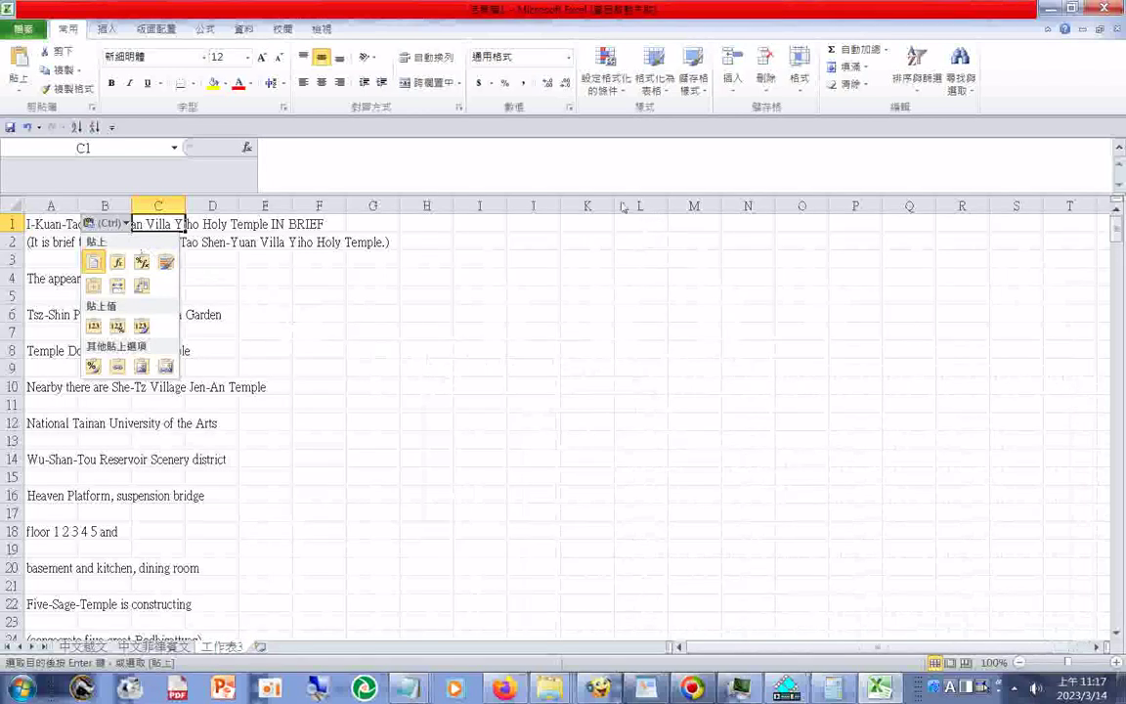
# - Copy the empty column B of 工作表3
pyautogui.click(105, 207)
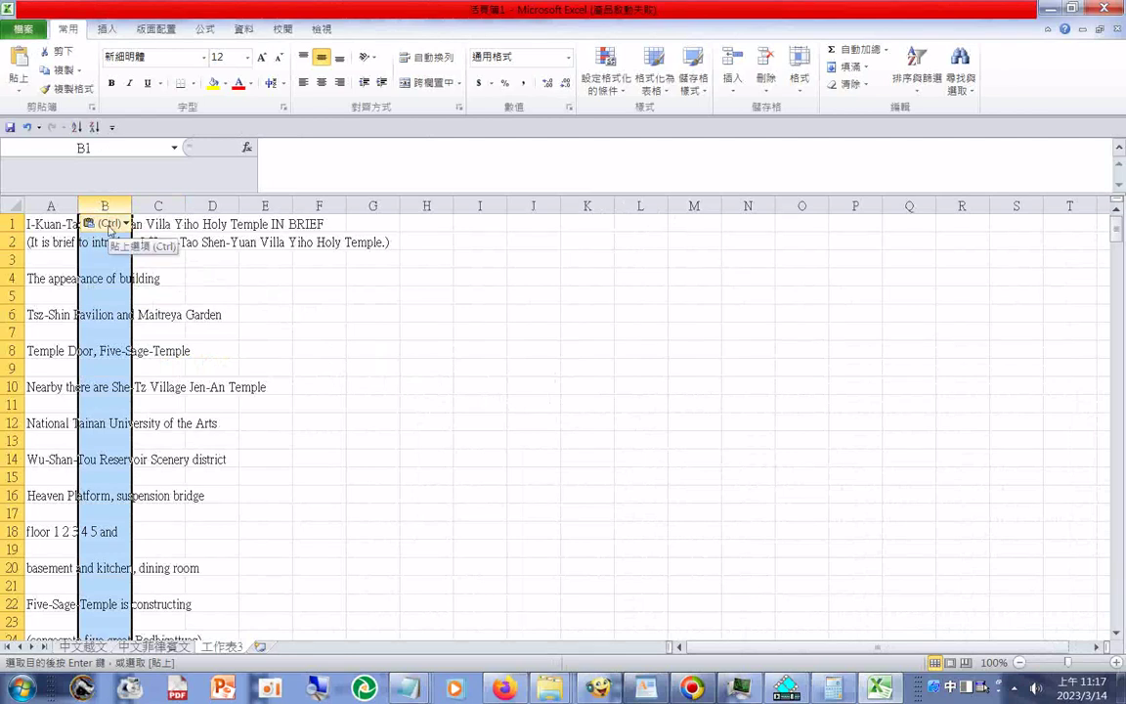
pyautogui.click(109, 225)
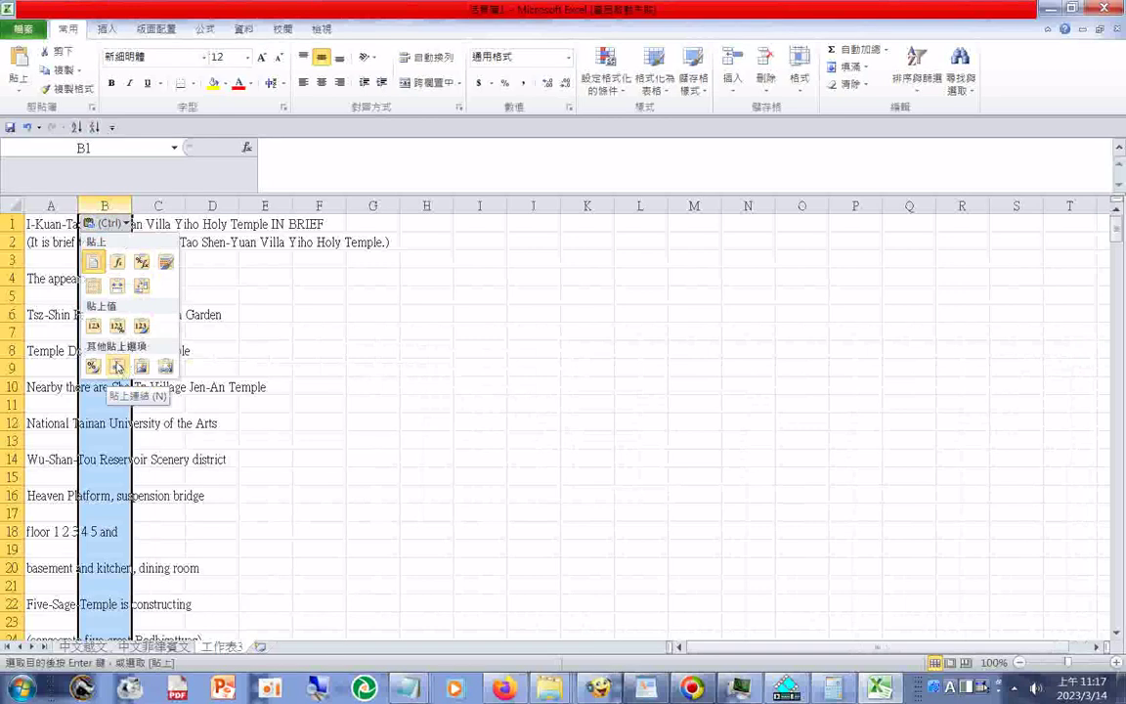
pyautogui.rightClick(101, 224)
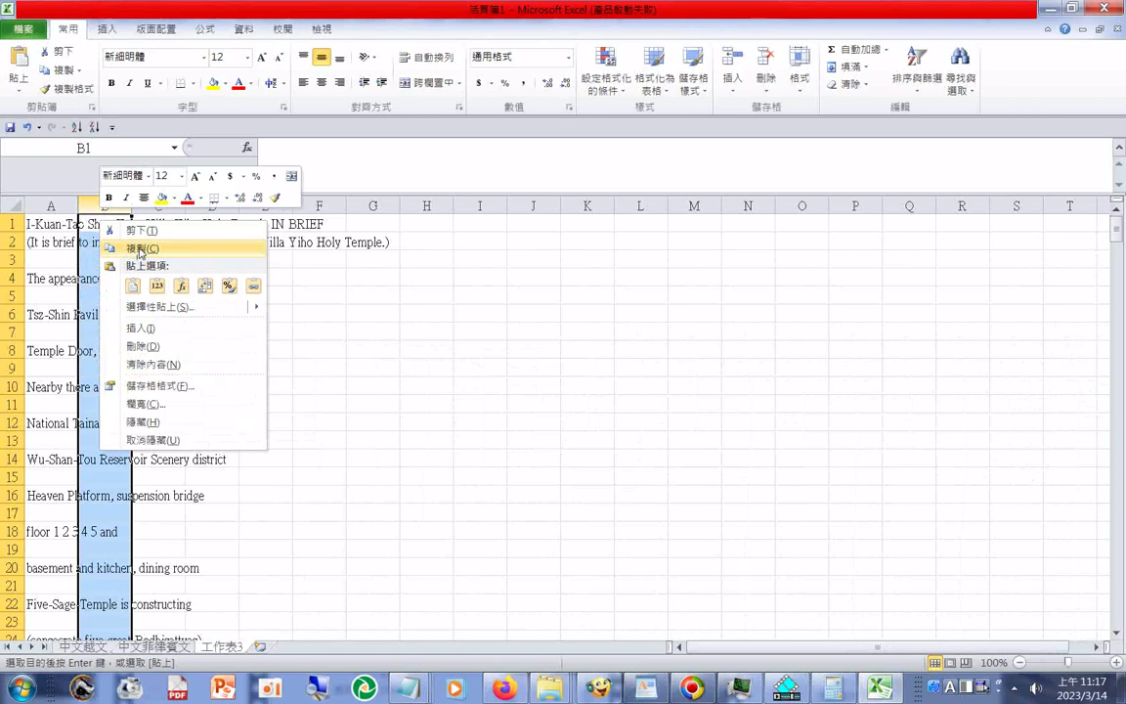
pyautogui.click(140, 250)
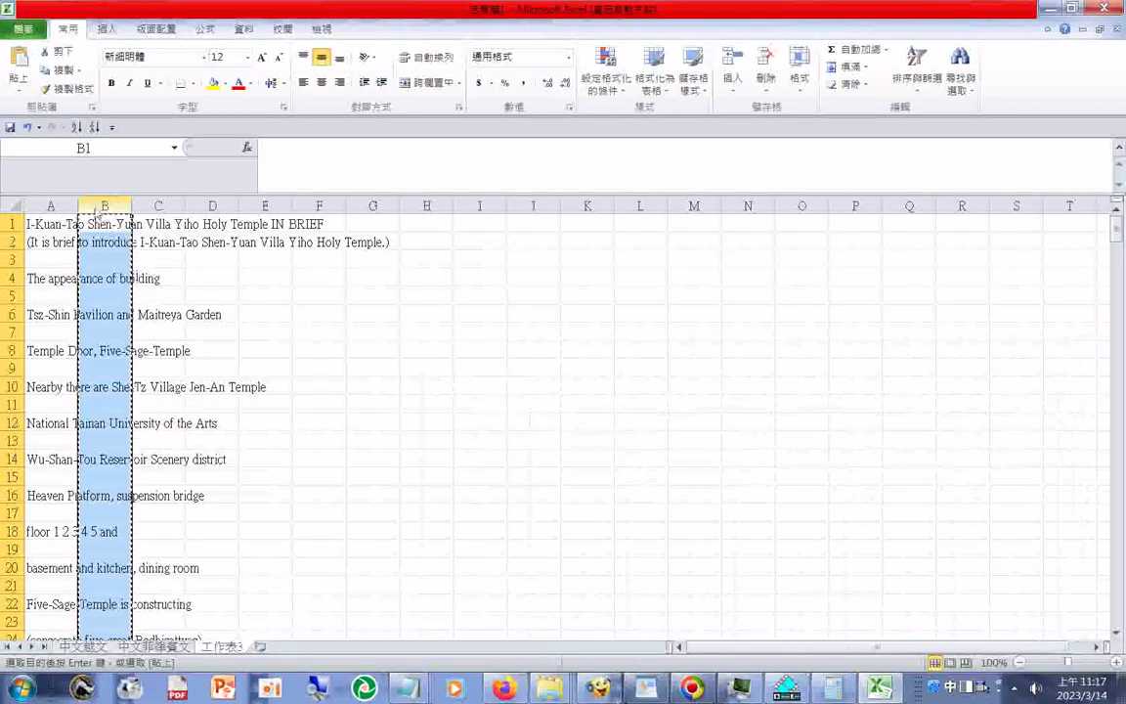
# - Switch to Notepad, paste the empty column into a new document, and close it without saving
pyautogui.click(20, 688)
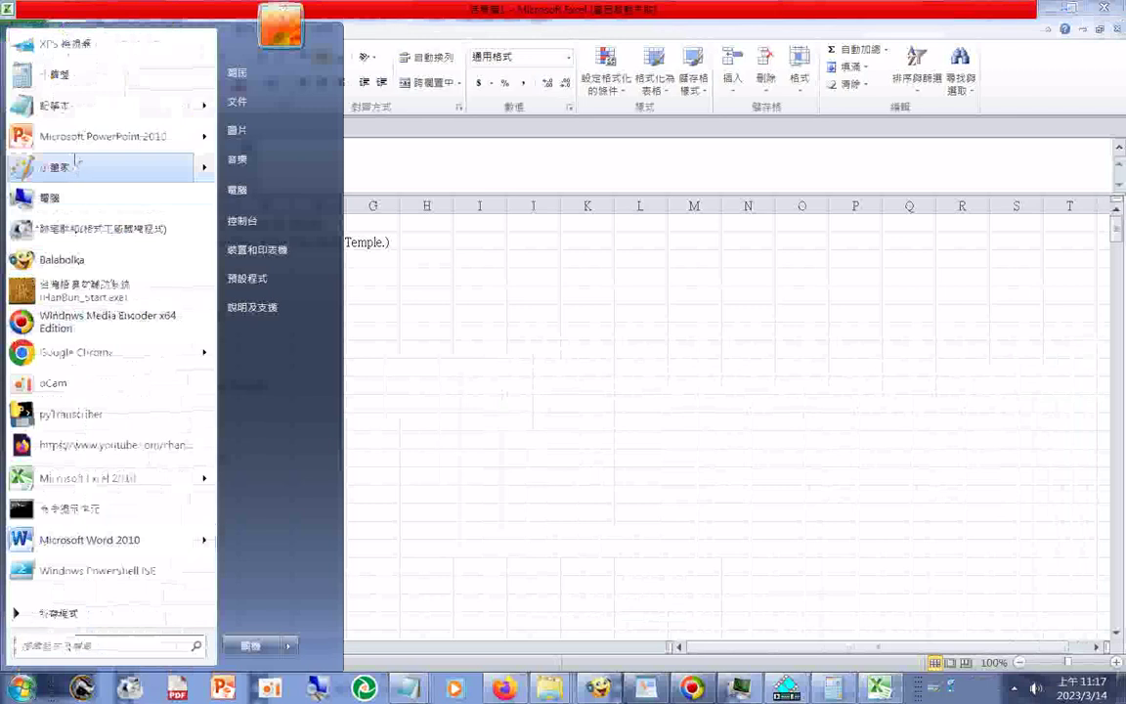
pyautogui.click(73, 114)
pyautogui.rightClick(597, 355)
pyautogui.click(636, 419)
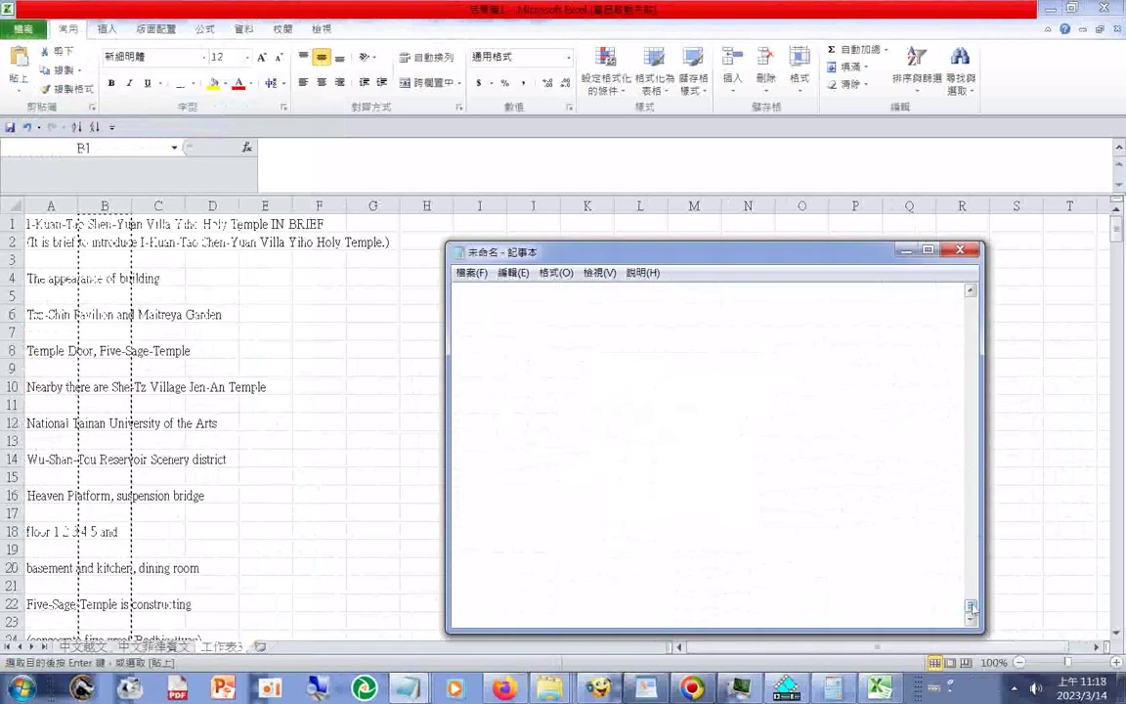
pyautogui.moveTo(971, 608); pyautogui.dragTo(971, 302)
pyautogui.click(493, 605)
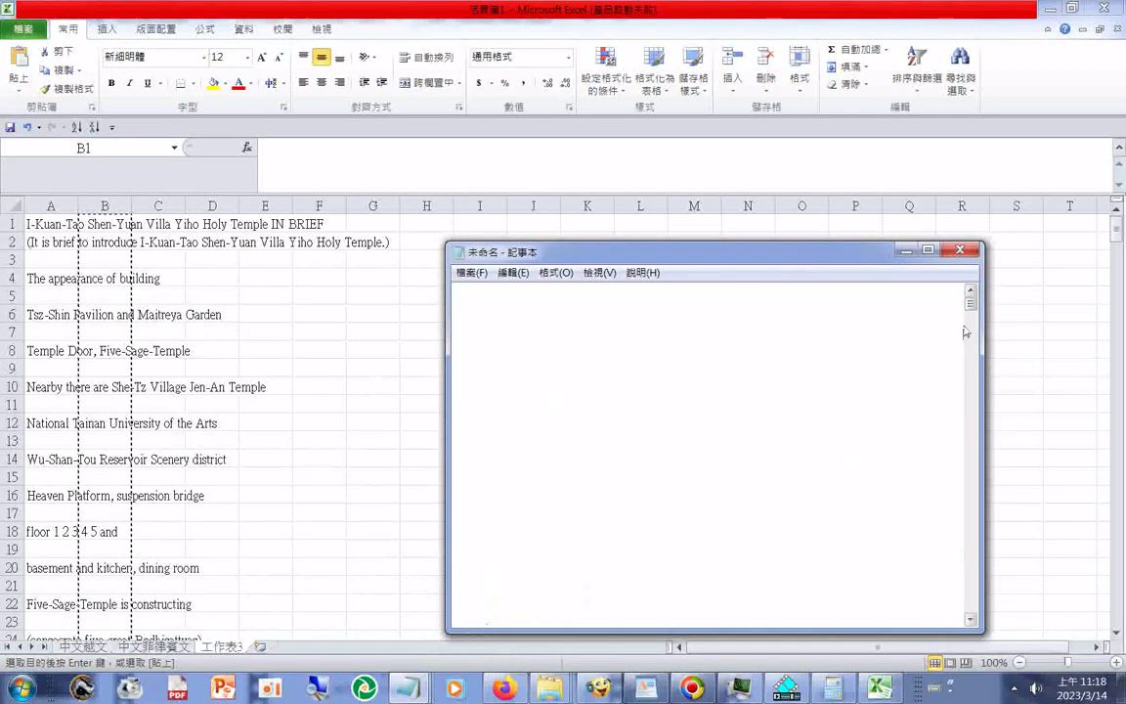
pyautogui.click(960, 250)
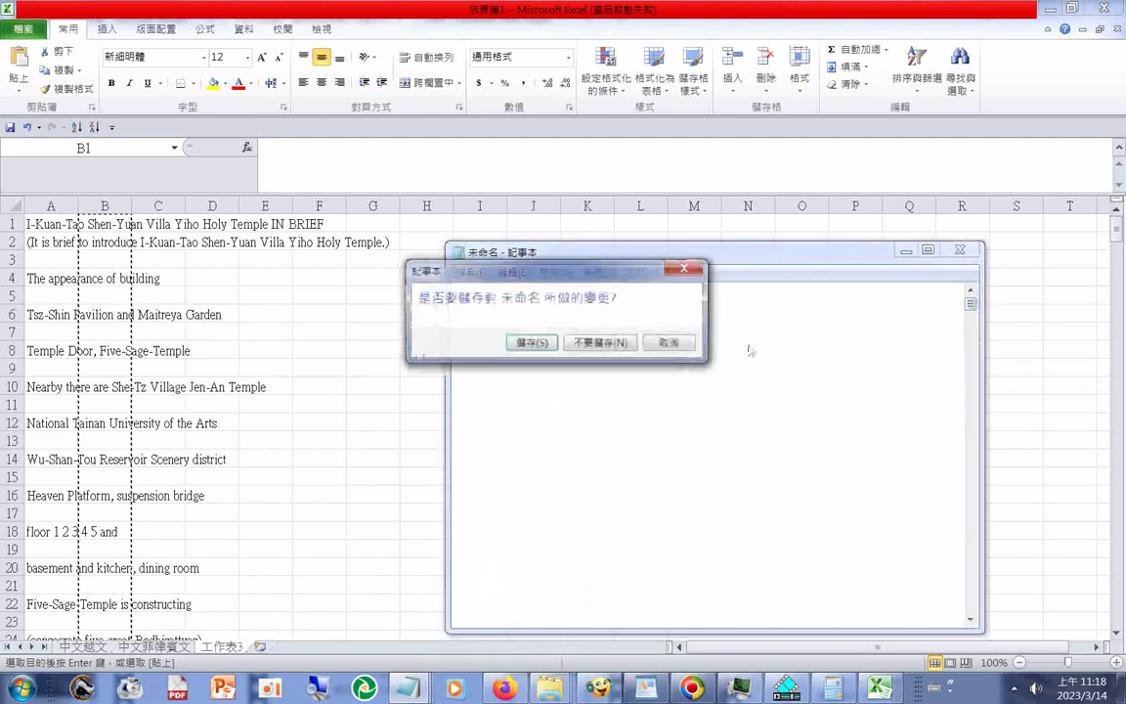
pyautogui.click(597, 349)
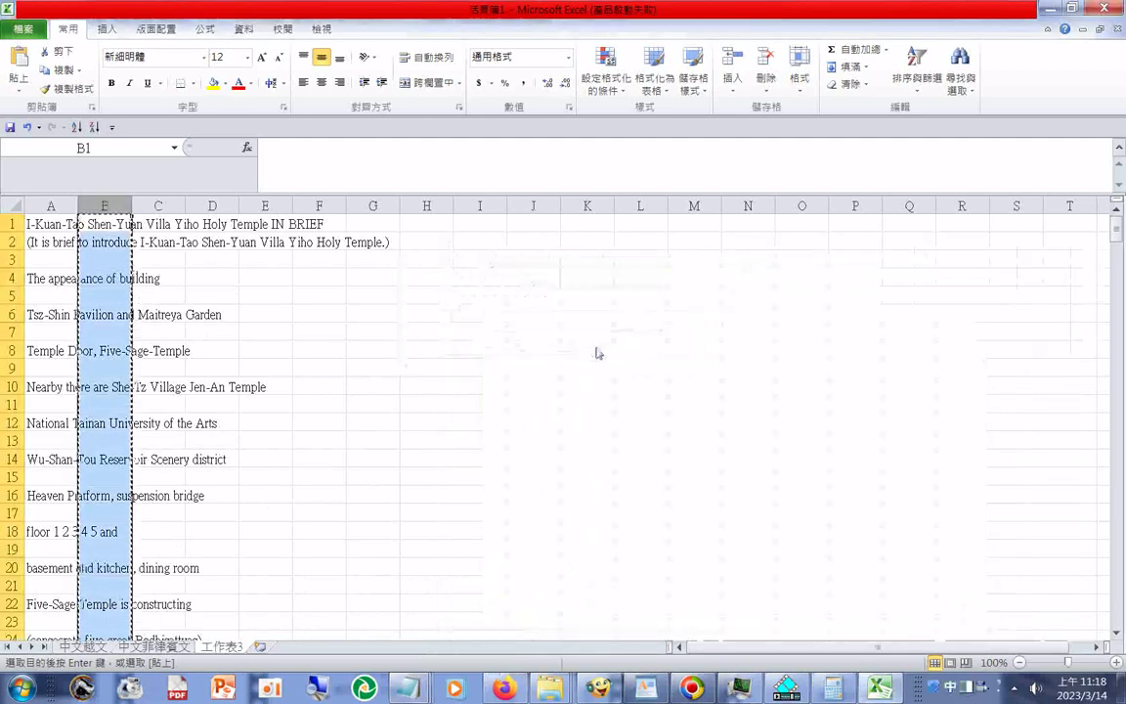
# - Switch to Firefox and set 目標語言 3 to 韓文 in the TWP - Translate Web Pages settings
pyautogui.click(503, 689)
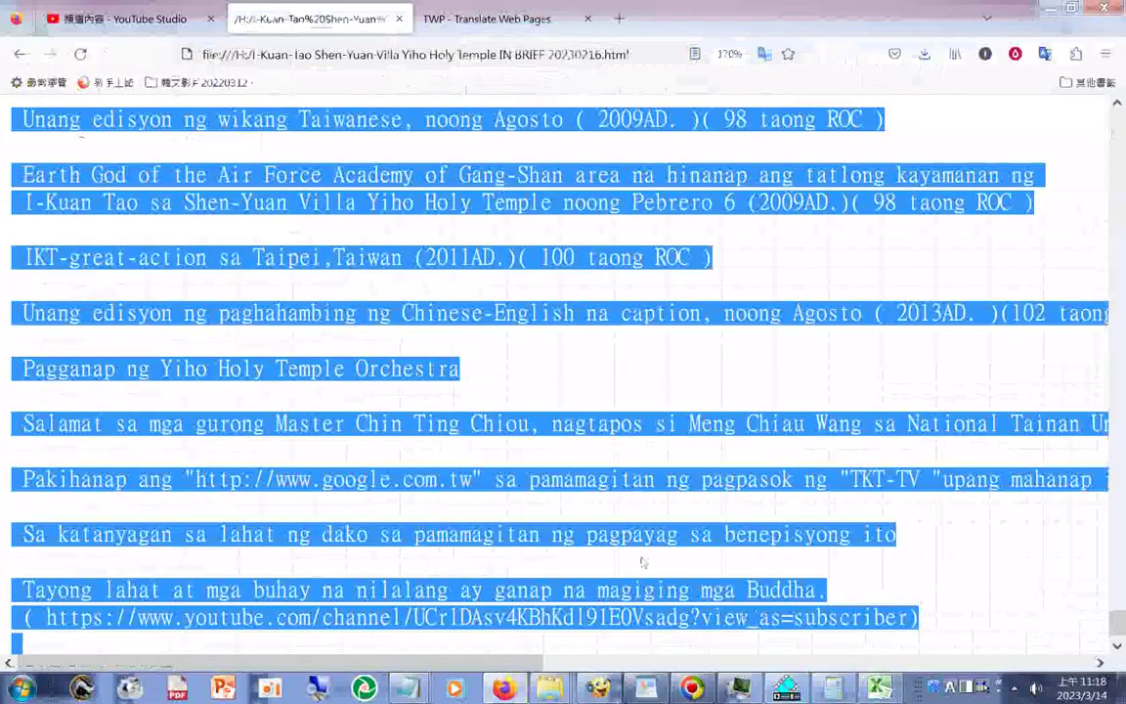
pyautogui.click(479, 22)
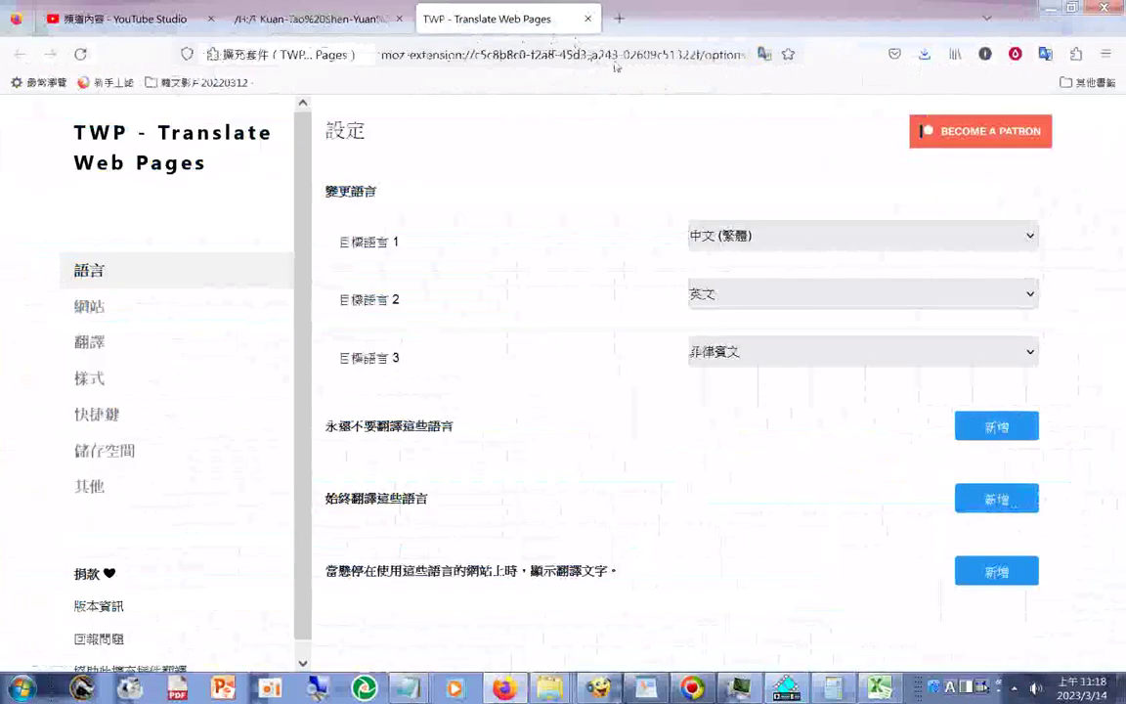
pyautogui.click(1029, 355)
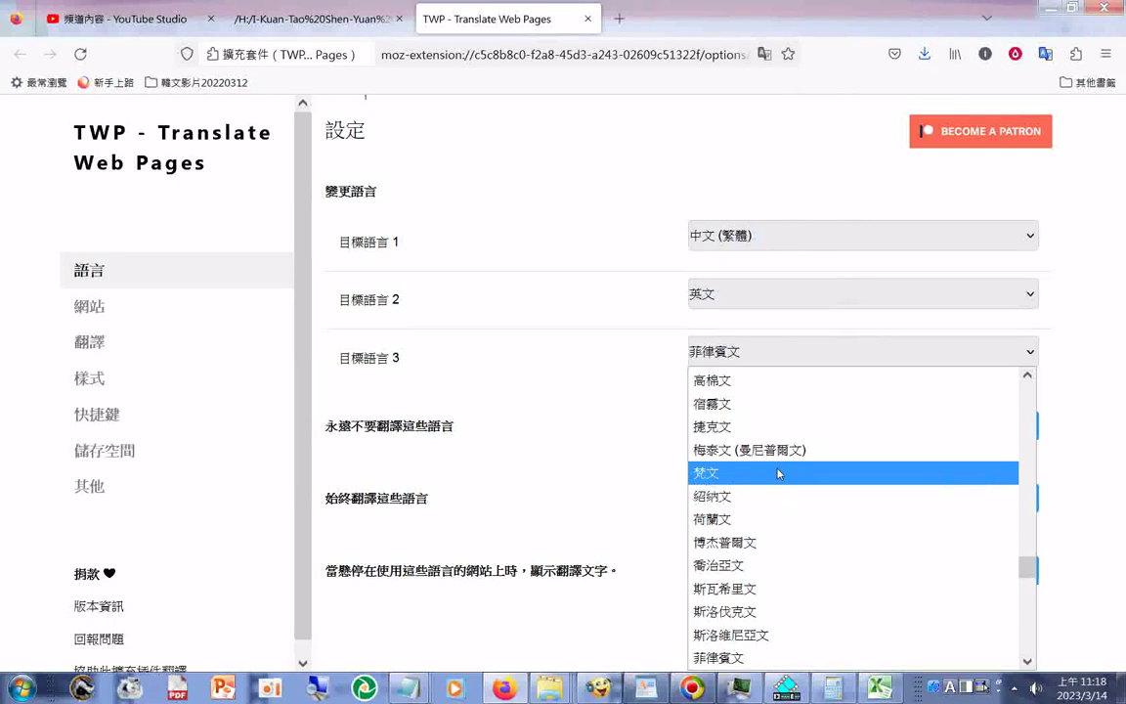
pyautogui.moveTo(1026, 568); pyautogui.dragTo(1019, 645)
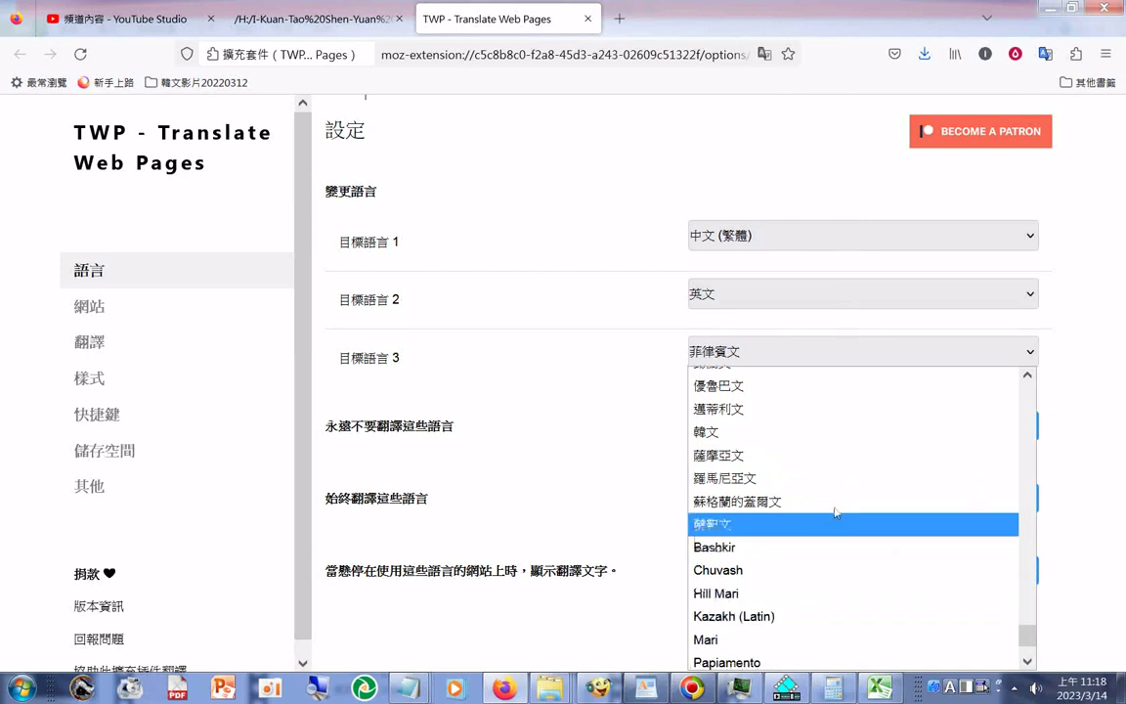
pyautogui.click(743, 435)
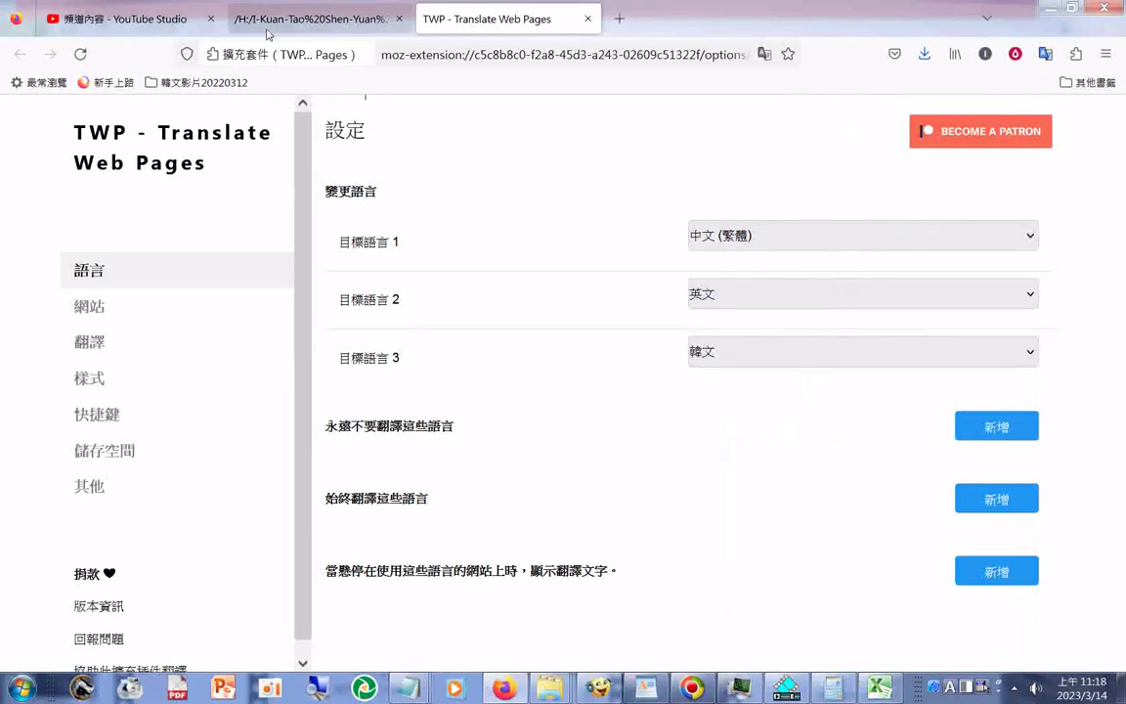
# - Return to the temple page and translate it into Korean (韓文)
pyautogui.click(303, 22)
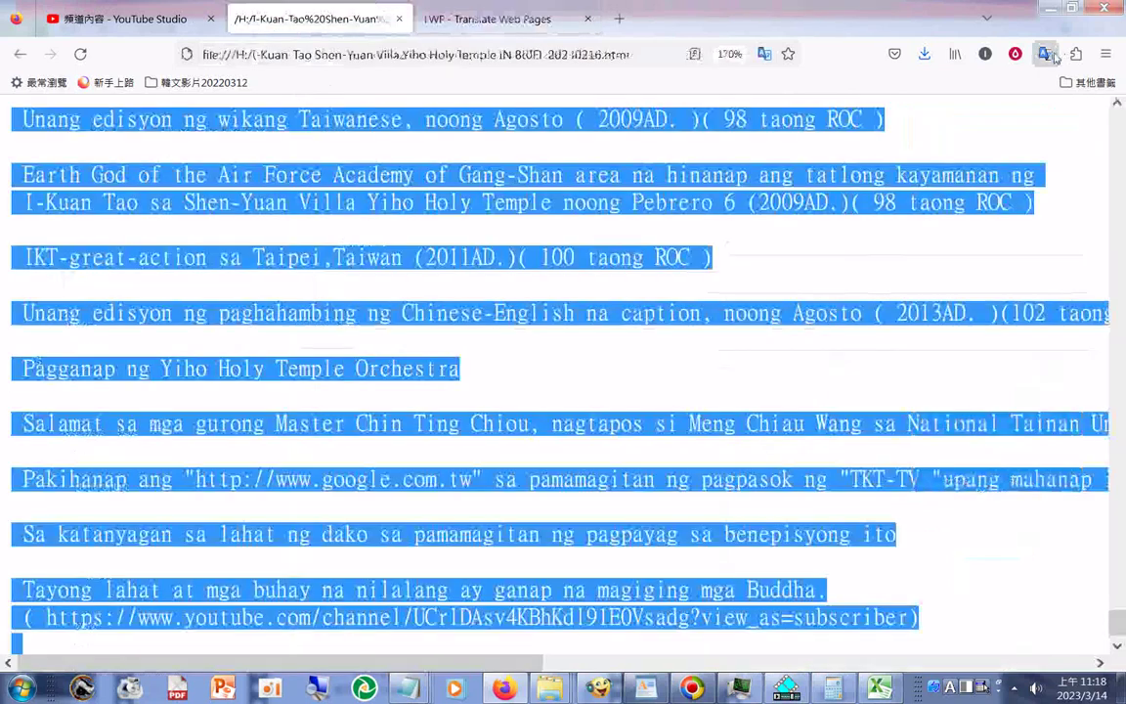
pyautogui.click(1047, 55)
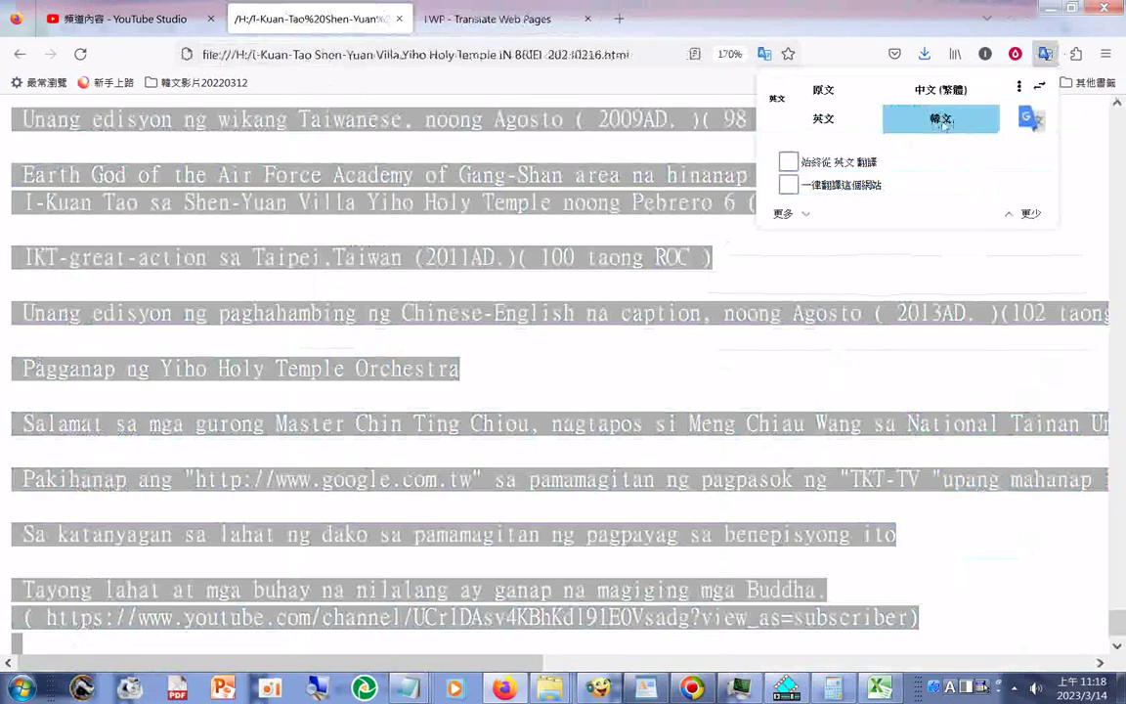
pyautogui.click(939, 119)
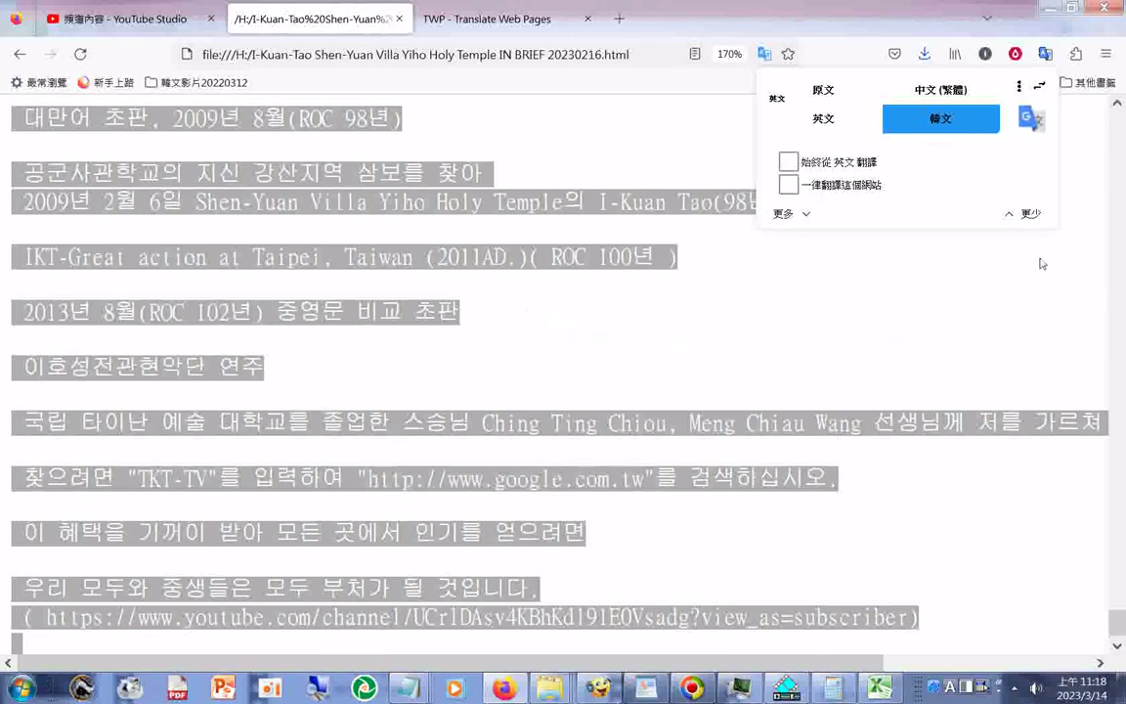
pyautogui.click(1042, 263)
# - Look through the Korean translation of the temple page from beginning to end
pyautogui.moveTo(1113, 612); pyautogui.dragTo(1114, 128)
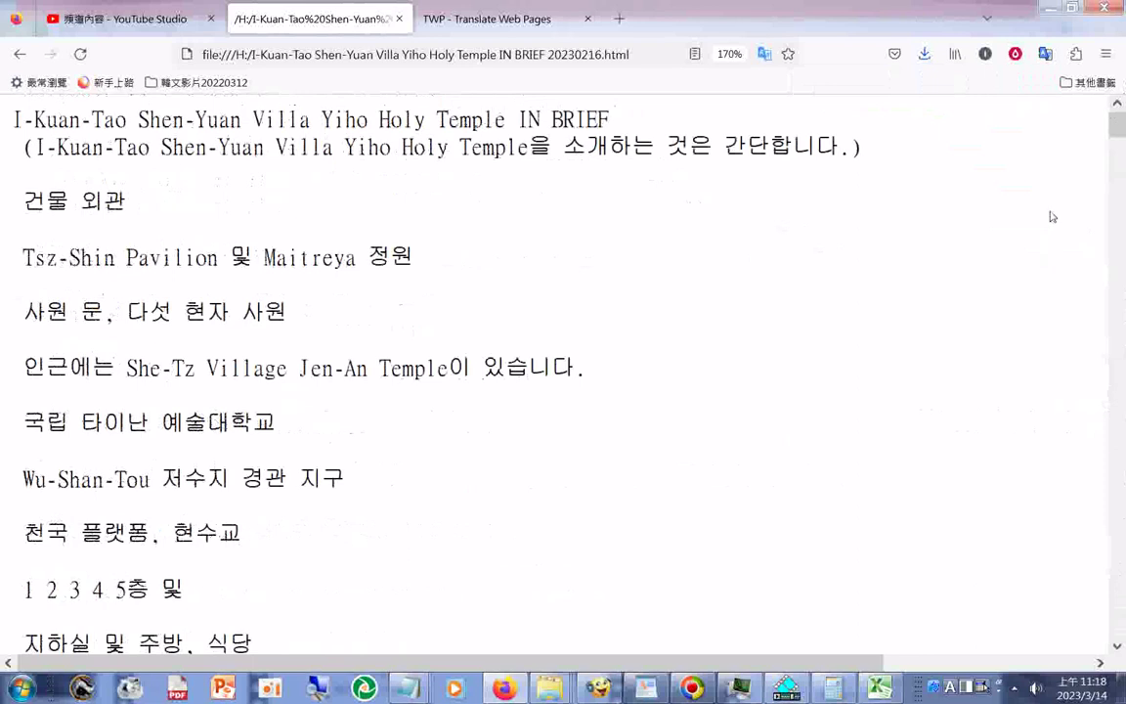
pyautogui.hotkey('ctrl', 'End')
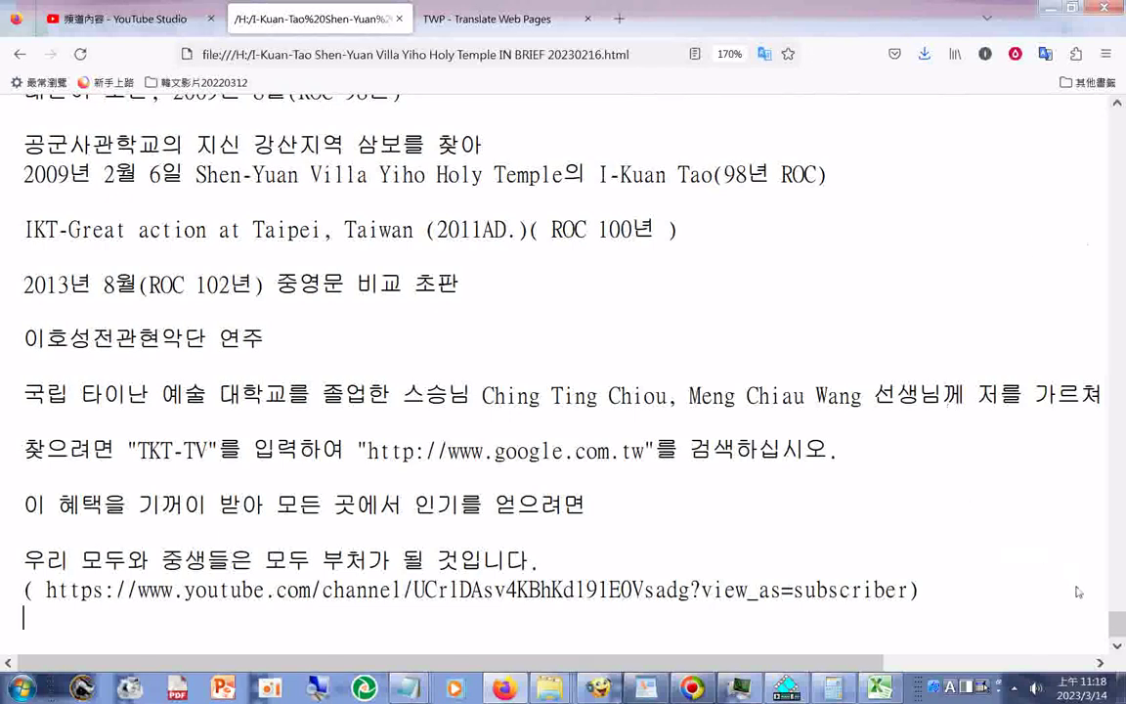
pyautogui.hotkey('ctrl', 'Home')
pyautogui.scroll(-10, 992, 106)
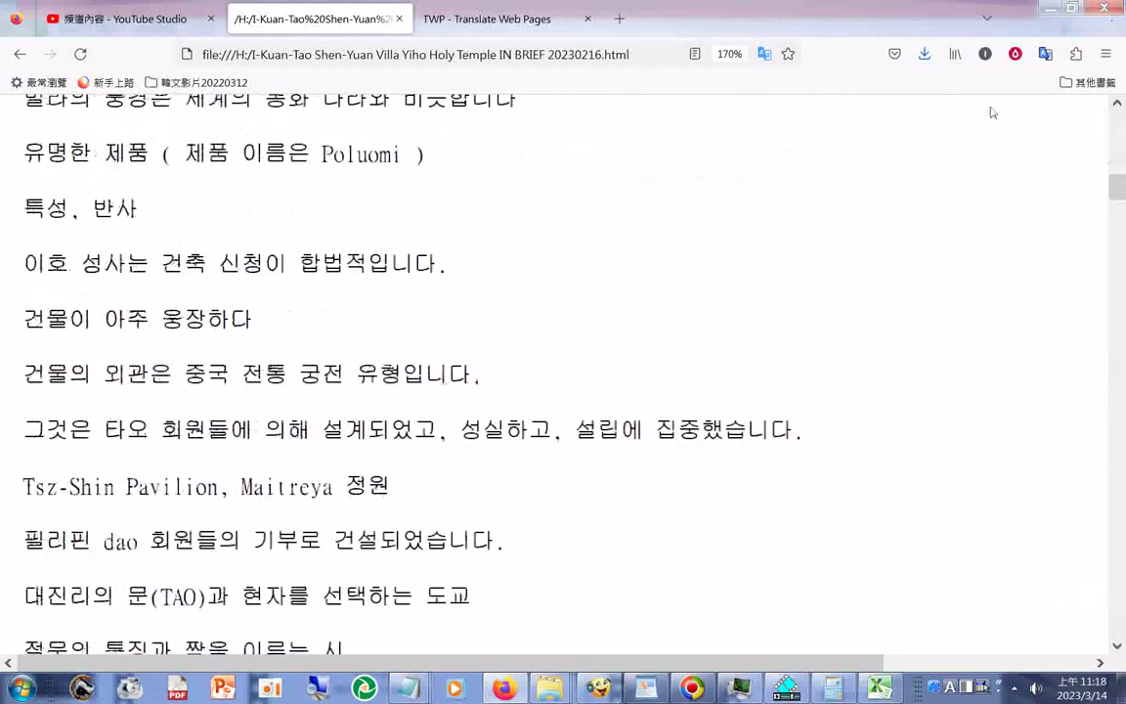
pyautogui.scroll(-10, 992, 112)
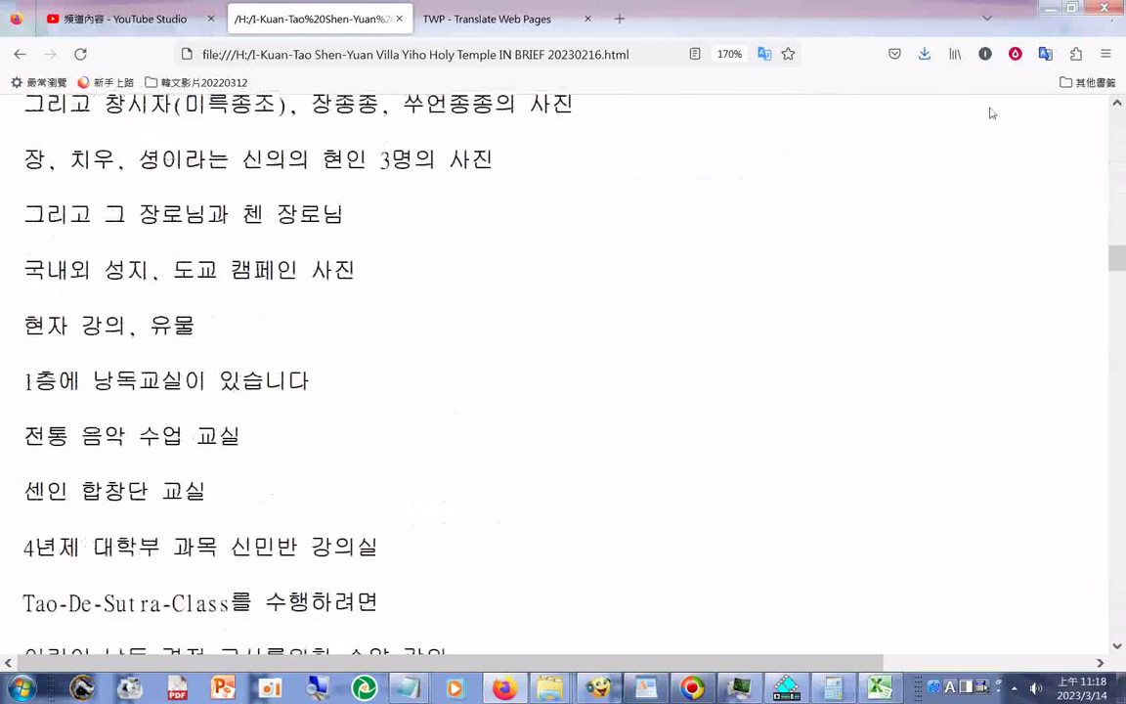
pyautogui.scroll(-6, 991, 113)
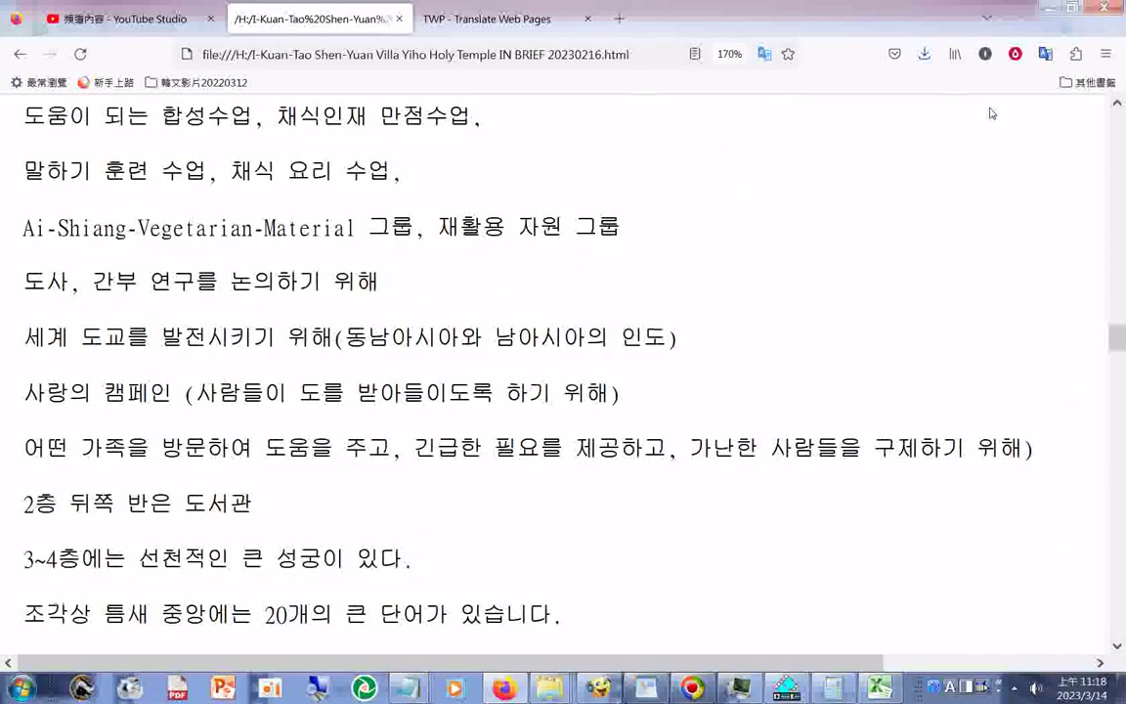
pyautogui.scroll(-8, 989, 123)
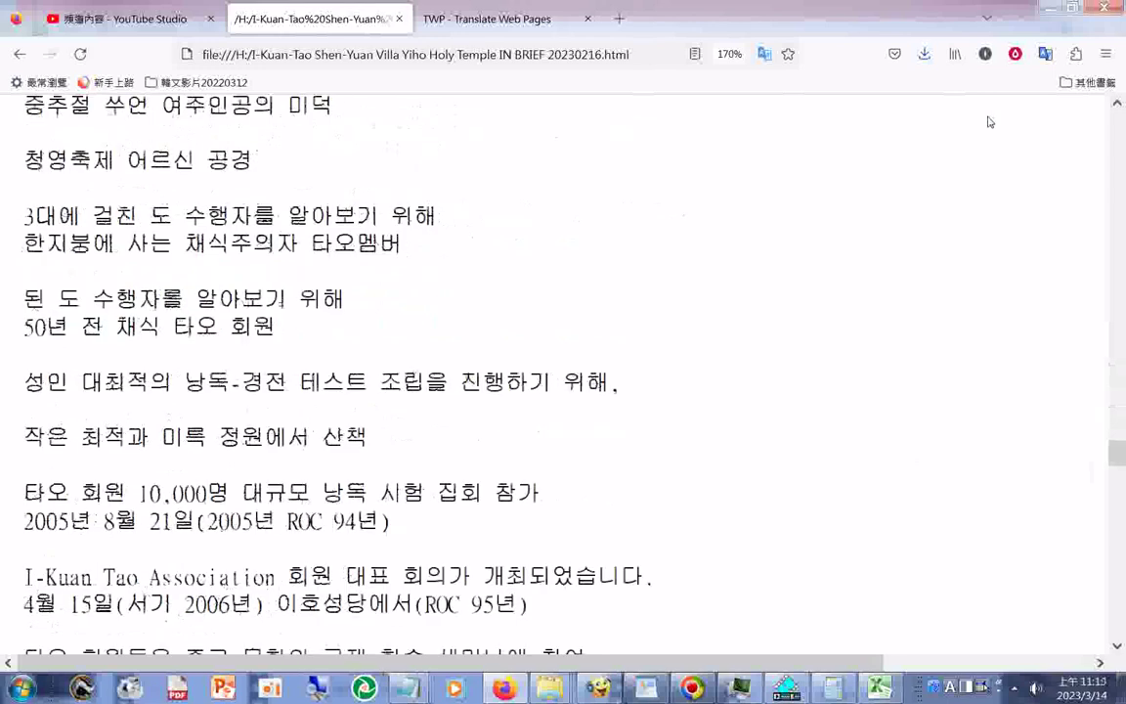
pyautogui.scroll(-10, 989, 122)
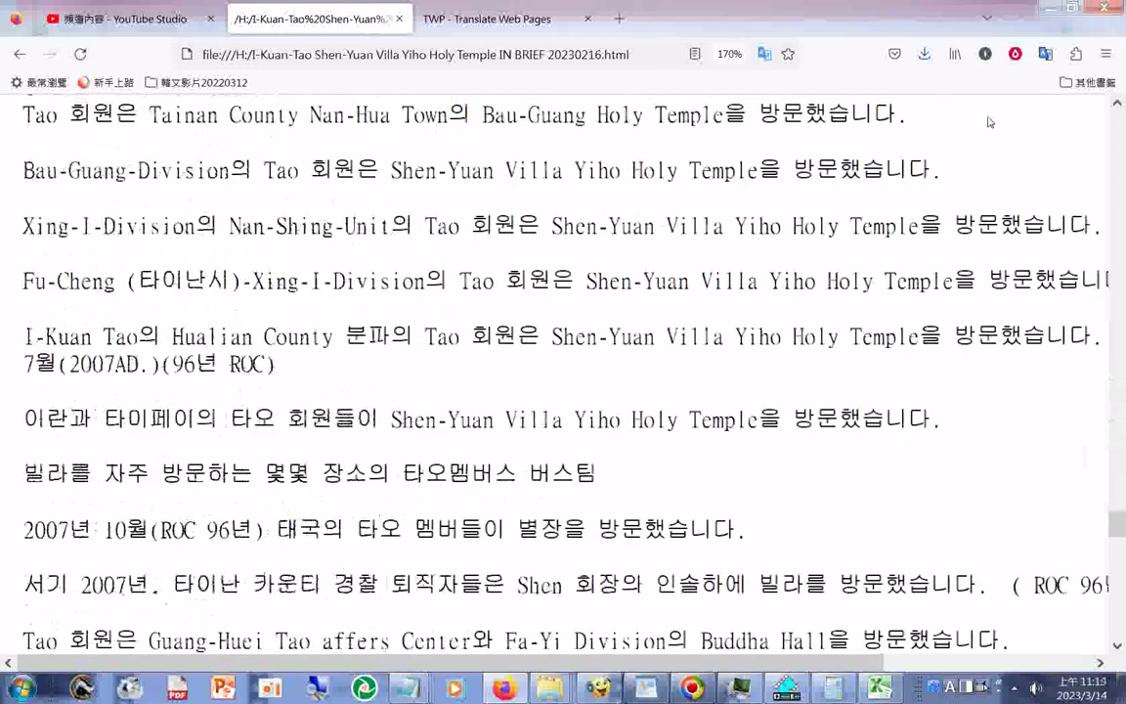
pyautogui.scroll(-5, 989, 122)
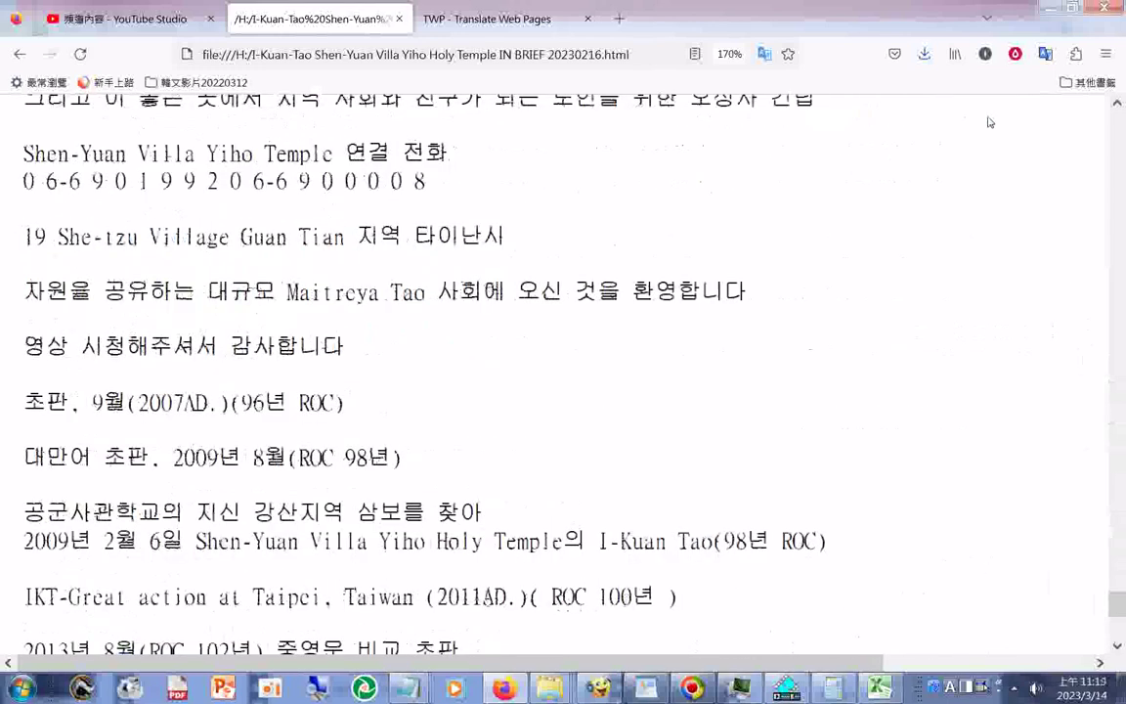
pyautogui.scroll(-4, 989, 122)
# - Select the entire Korean text of the temple page and copy it
pyautogui.rightClick(342, 30)
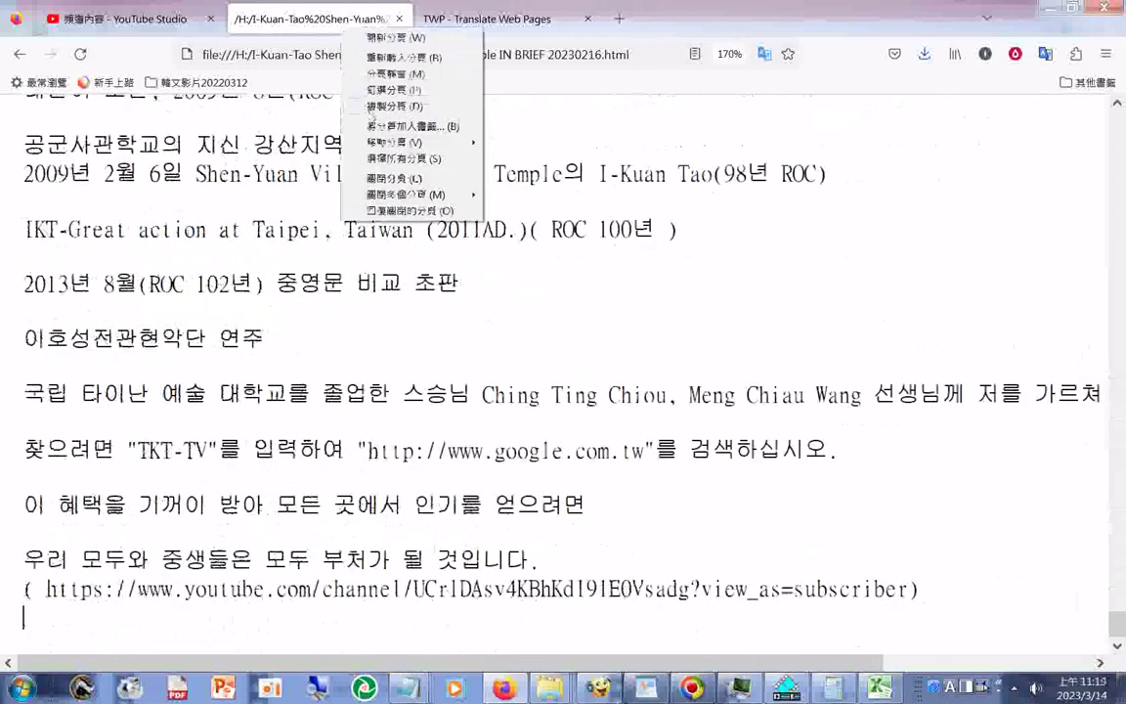
pyautogui.click(245, 199)
pyautogui.hotkey('ctrl', 'a')
pyautogui.rightClick(215, 173)
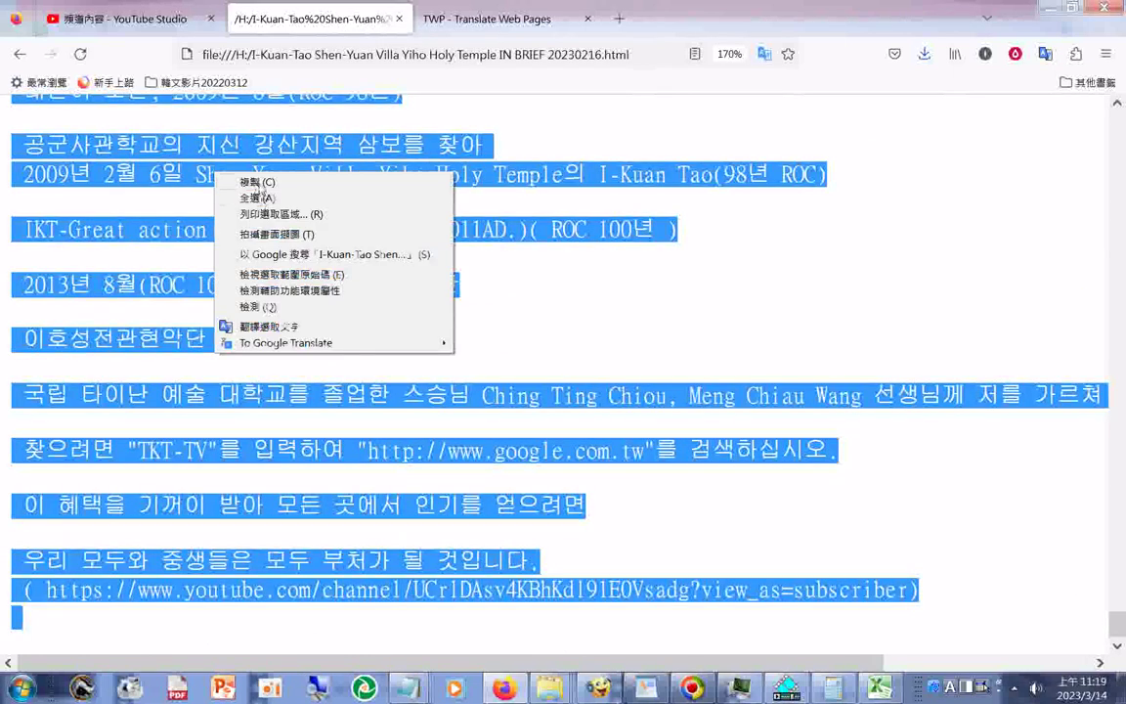
pyautogui.click(262, 185)
# - Switch to Excel and paste the copied Korean text into column B of 工作表3 as 文字 (plain text)
pyautogui.click(878, 687)
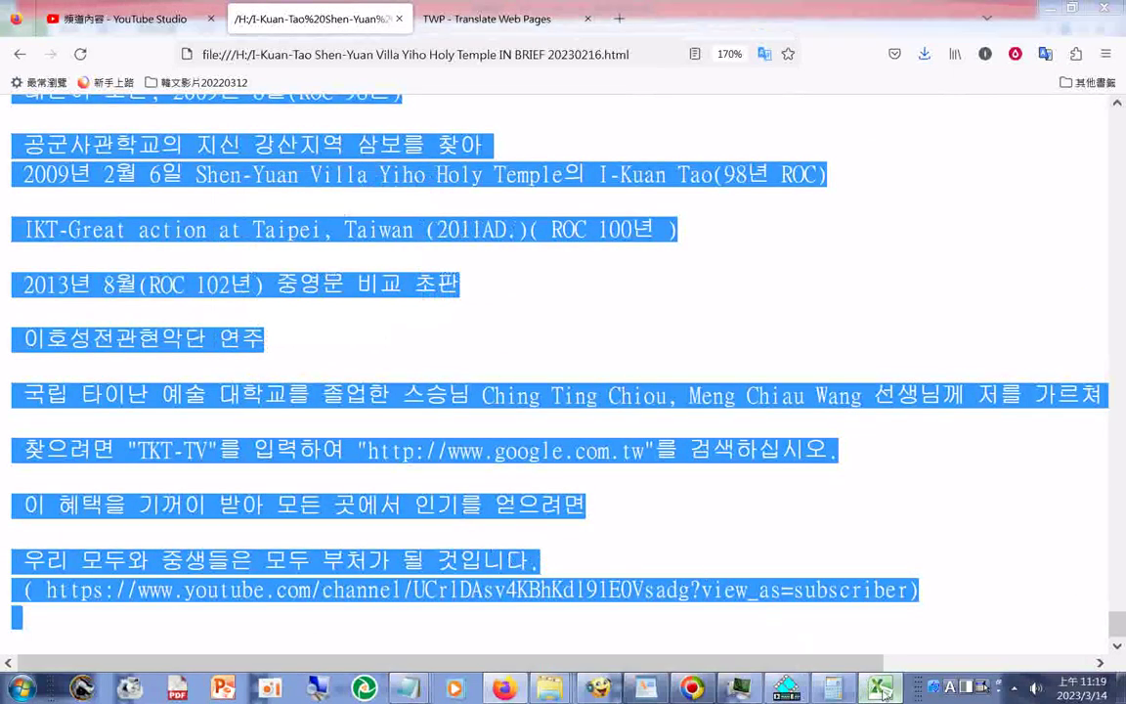
pyautogui.rightClick(108, 227)
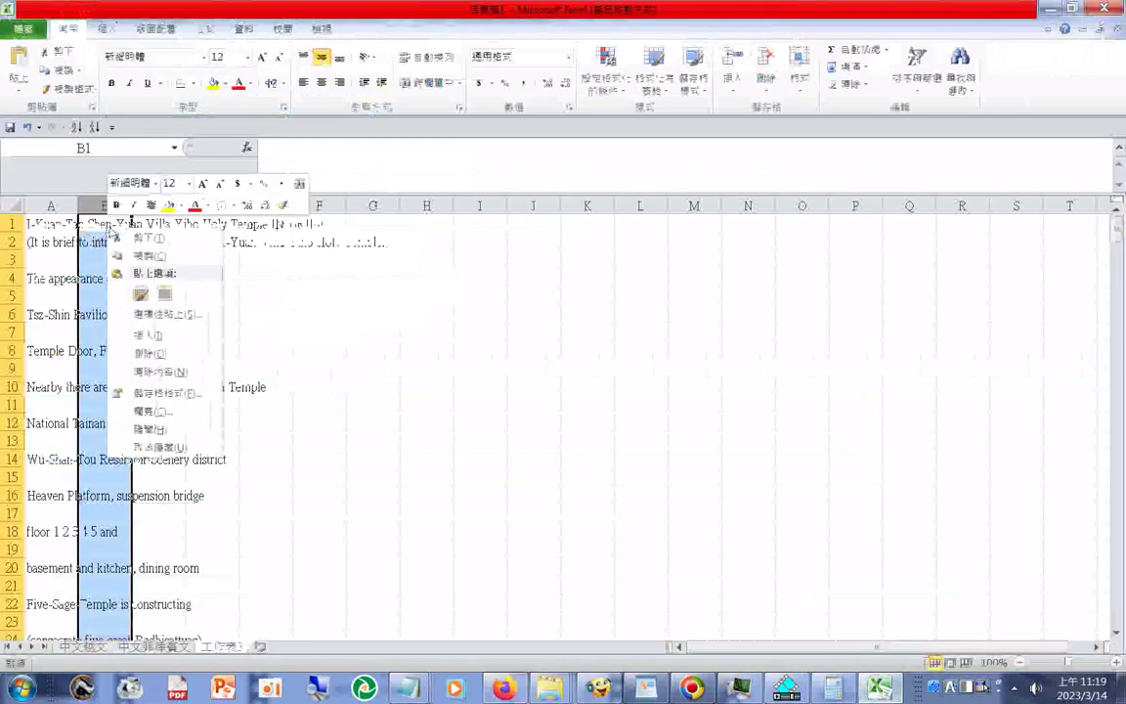
pyautogui.click(161, 314)
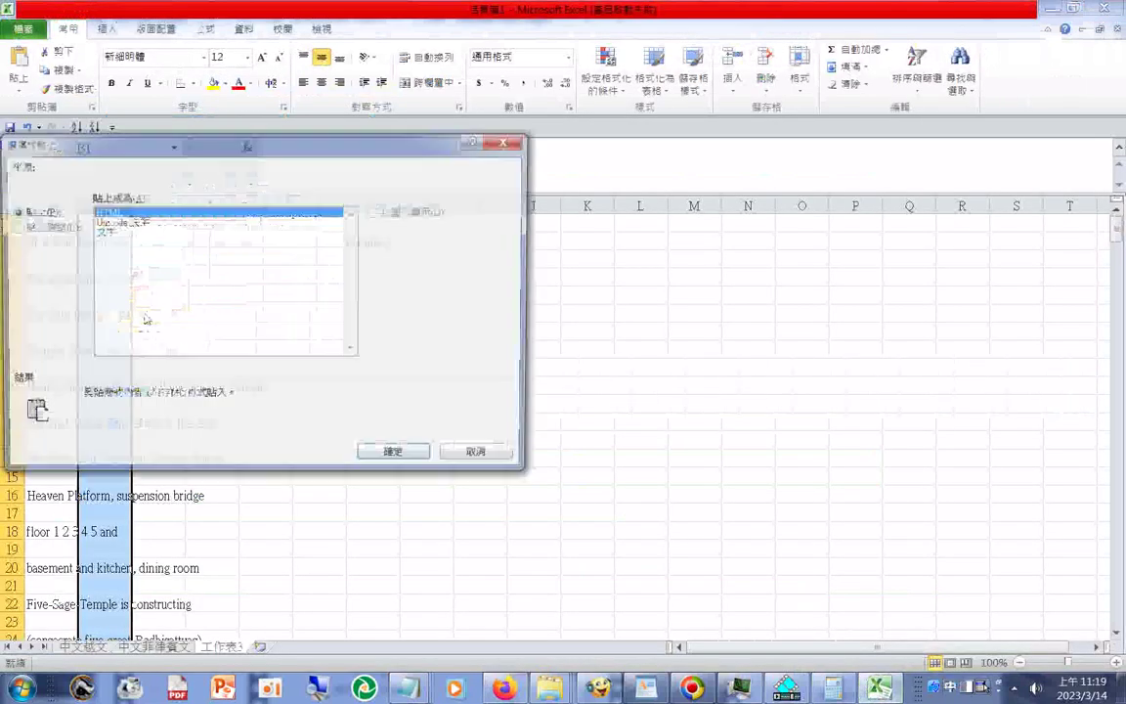
pyautogui.click(101, 232)
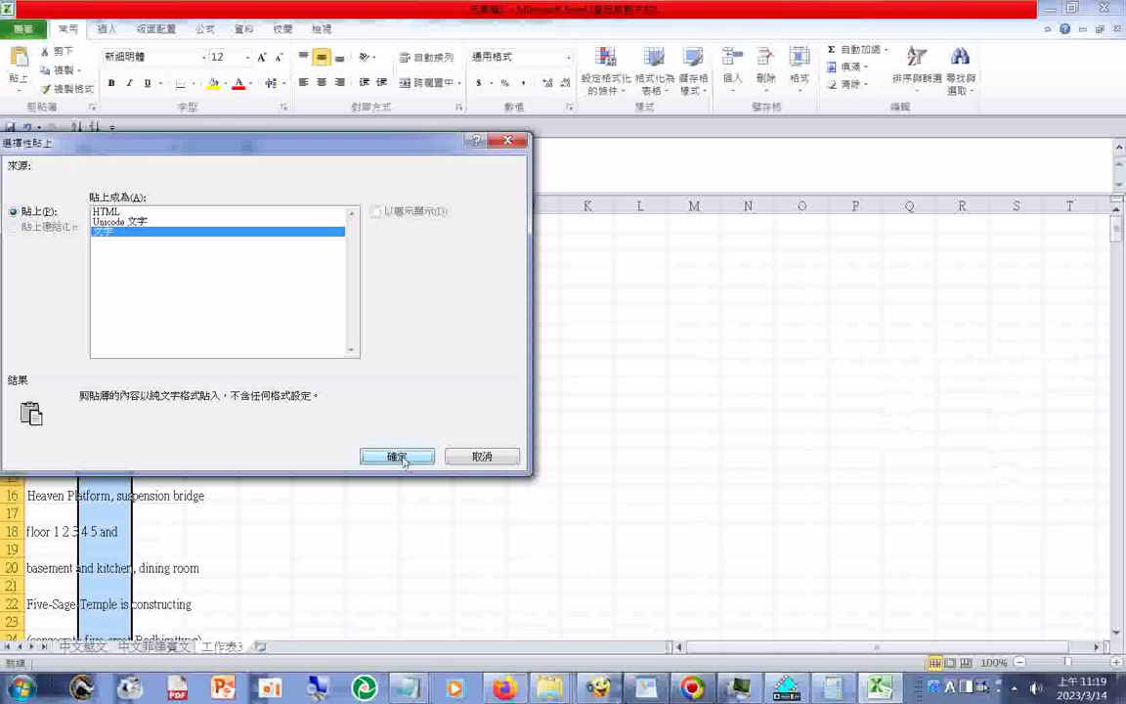
pyautogui.click(396, 457)
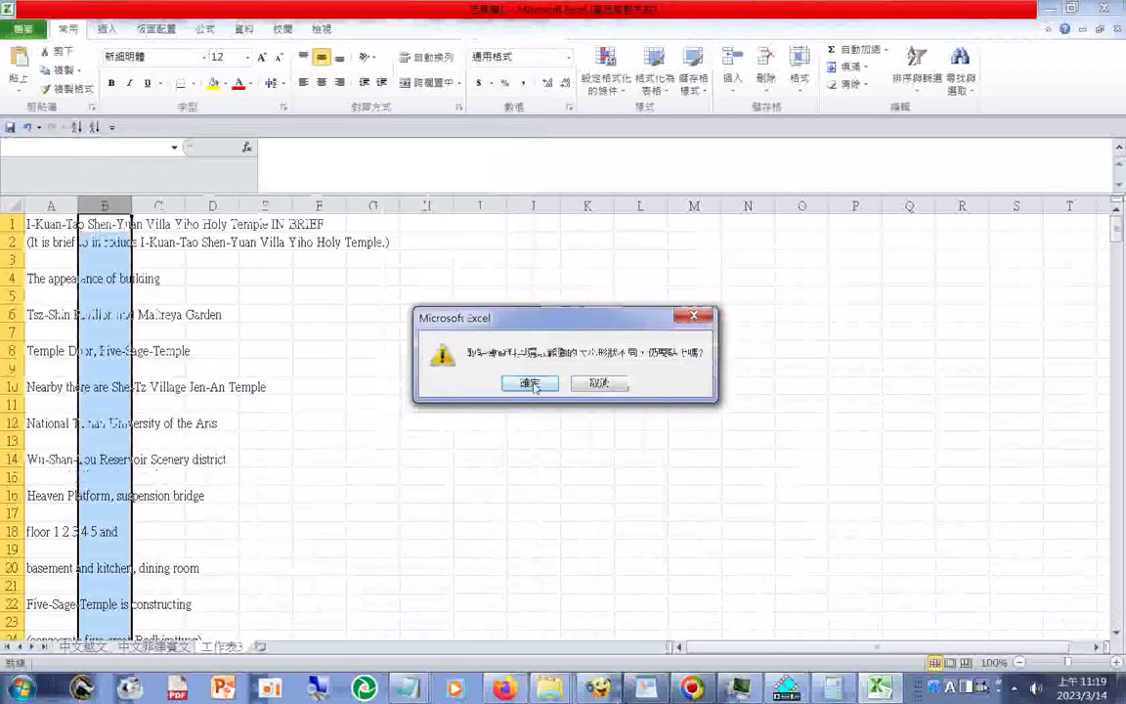
pyautogui.click(533, 387)
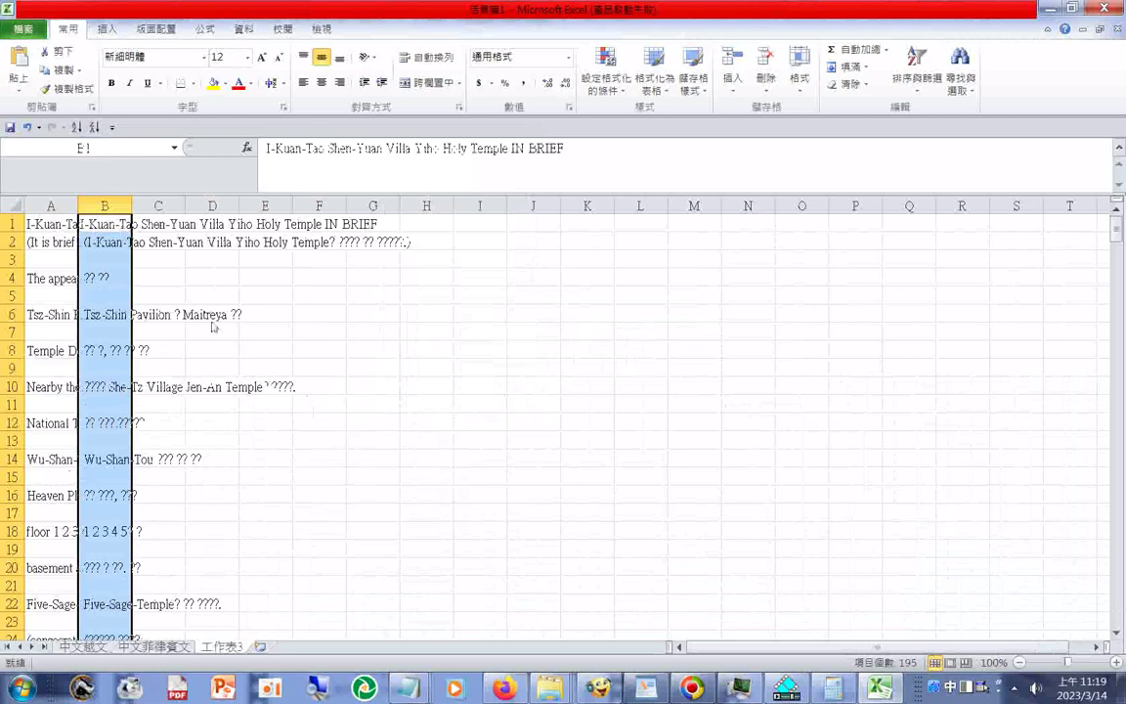
# - Paste the Korean text once more as 文字 (plain text), starting at cell C1 of 工作表3
pyautogui.click(159, 225)
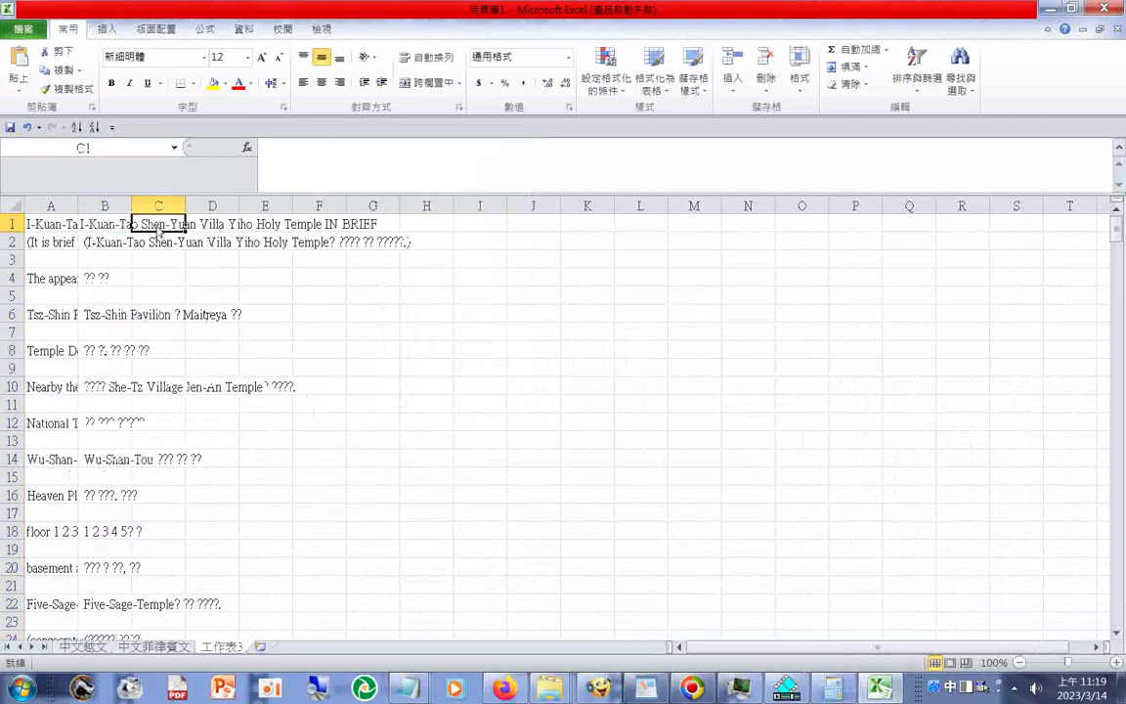
pyautogui.rightClick(158, 231)
pyautogui.click(186, 241)
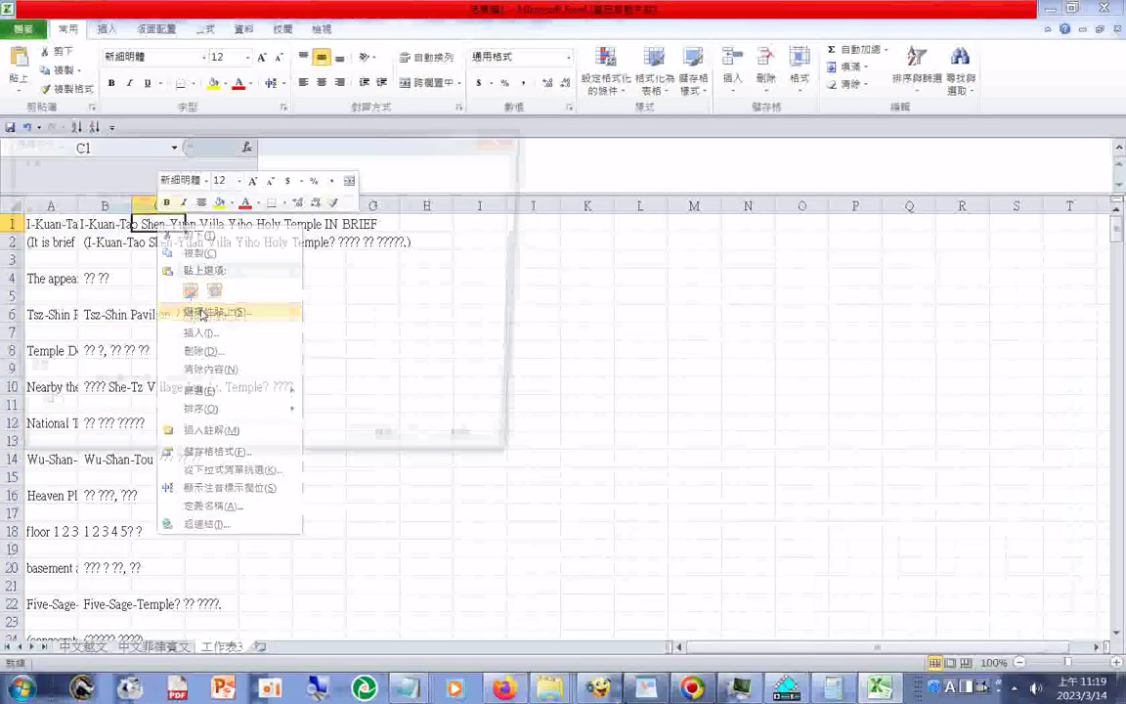
pyautogui.click(113, 227)
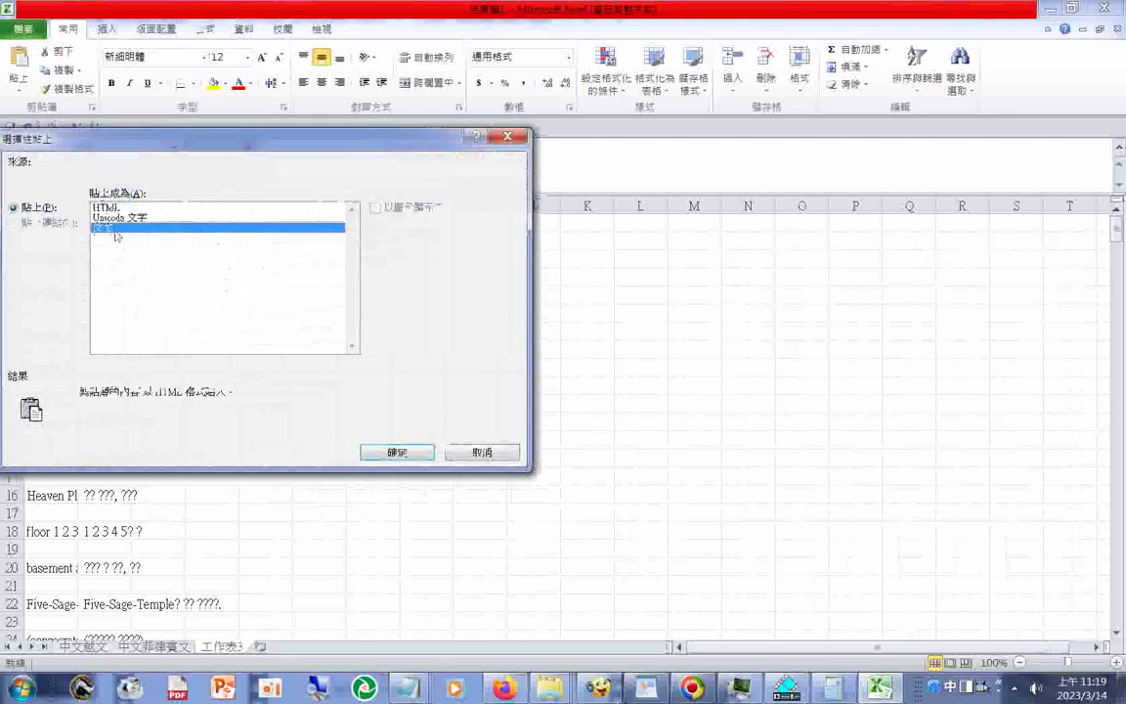
pyautogui.click(407, 455)
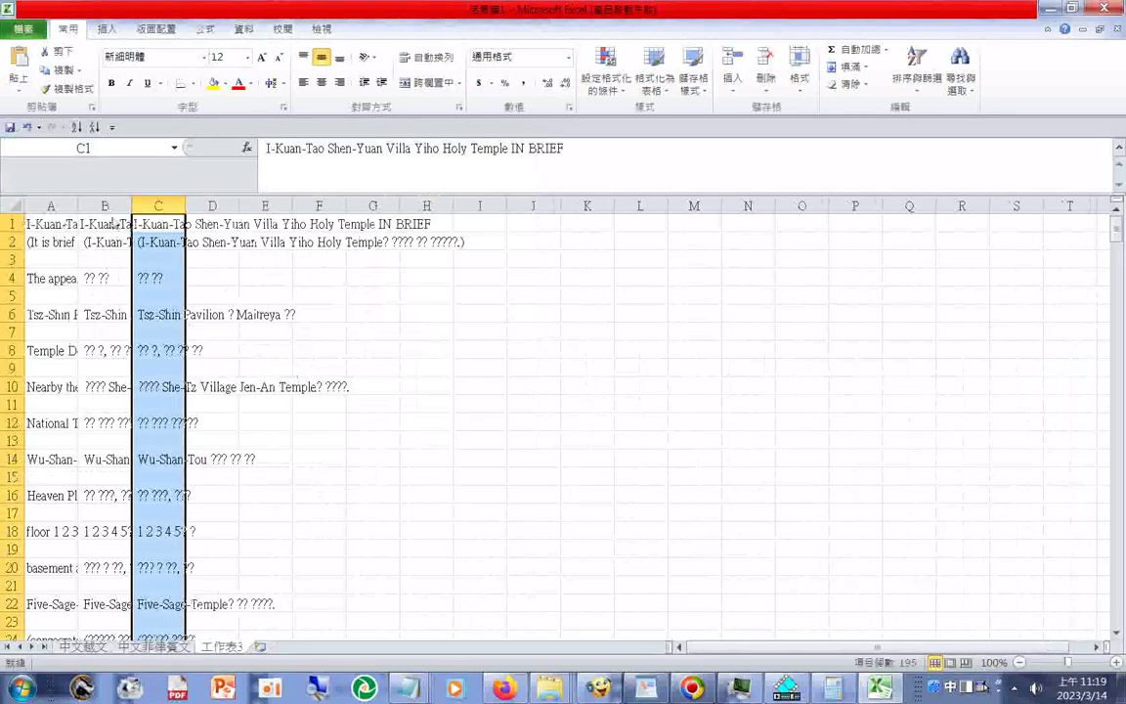
# - Delete column B of 工作表3 so the second pasted copy moves beside the English text, and check the rows further down
pyautogui.rightClick(111, 210)
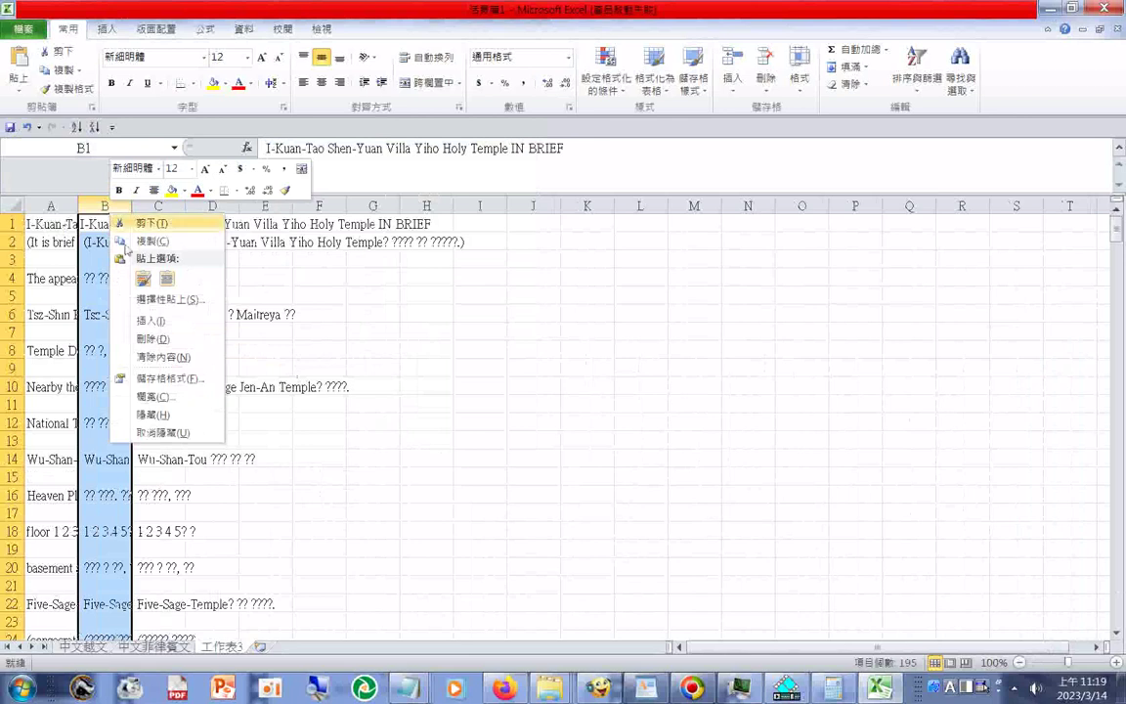
pyautogui.click(151, 339)
pyautogui.scroll(-7, 161, 489)
pyautogui.scroll(-4, 144, 525)
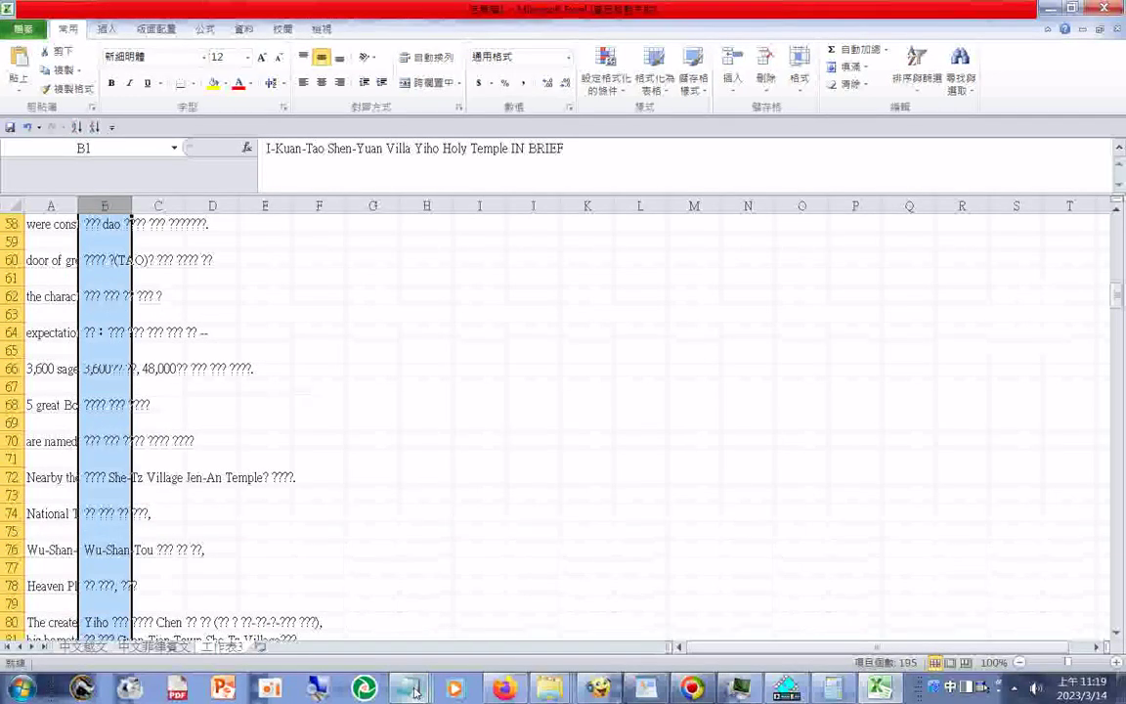
# - Open a new Notepad document, paste the copied Korean text, maximize the window and return to the beginning of the text
pyautogui.moveTo(410, 687)
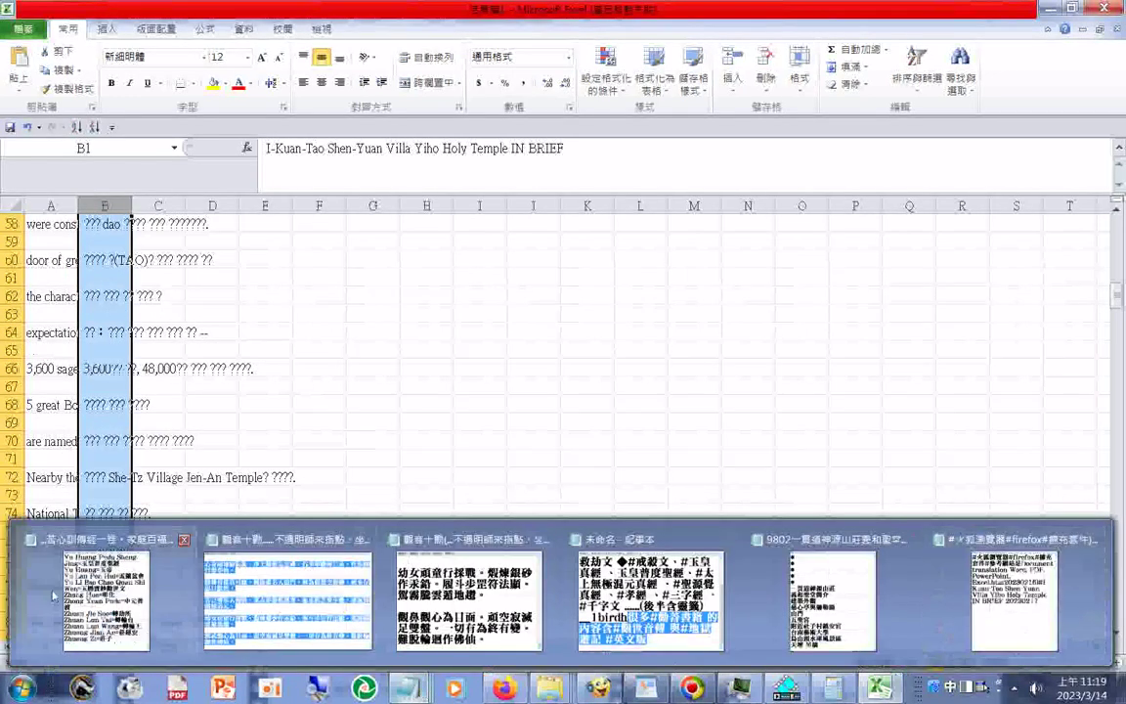
pyautogui.click(21, 688)
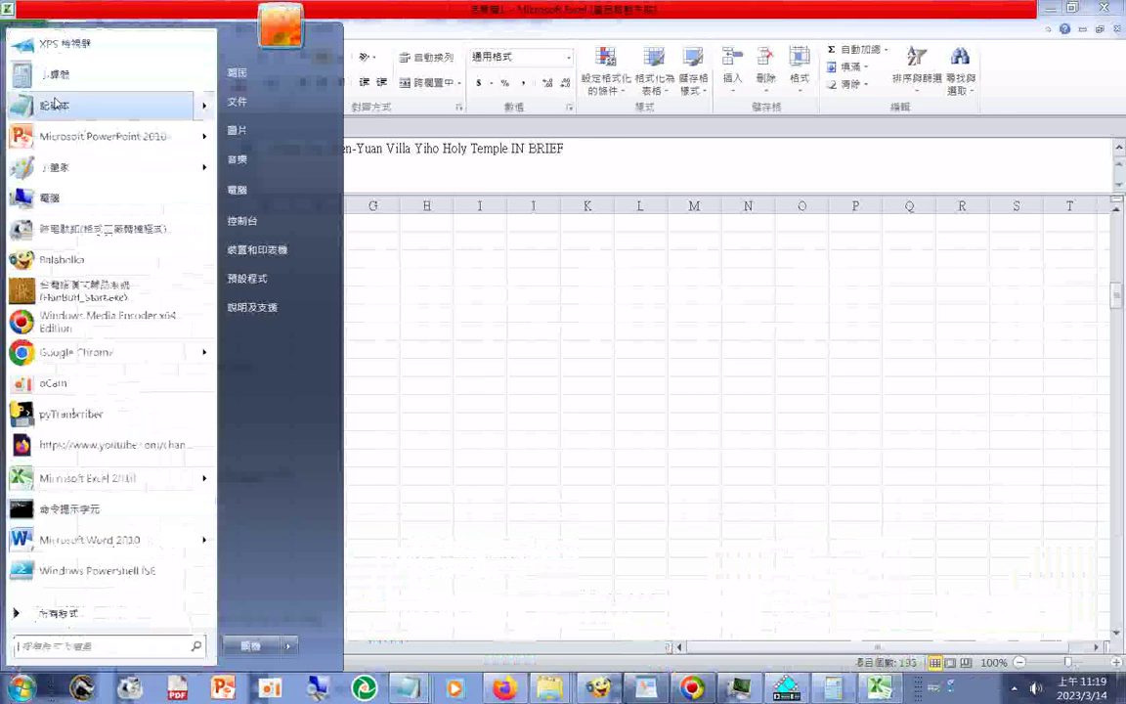
pyautogui.click(117, 104)
pyautogui.rightClick(543, 373)
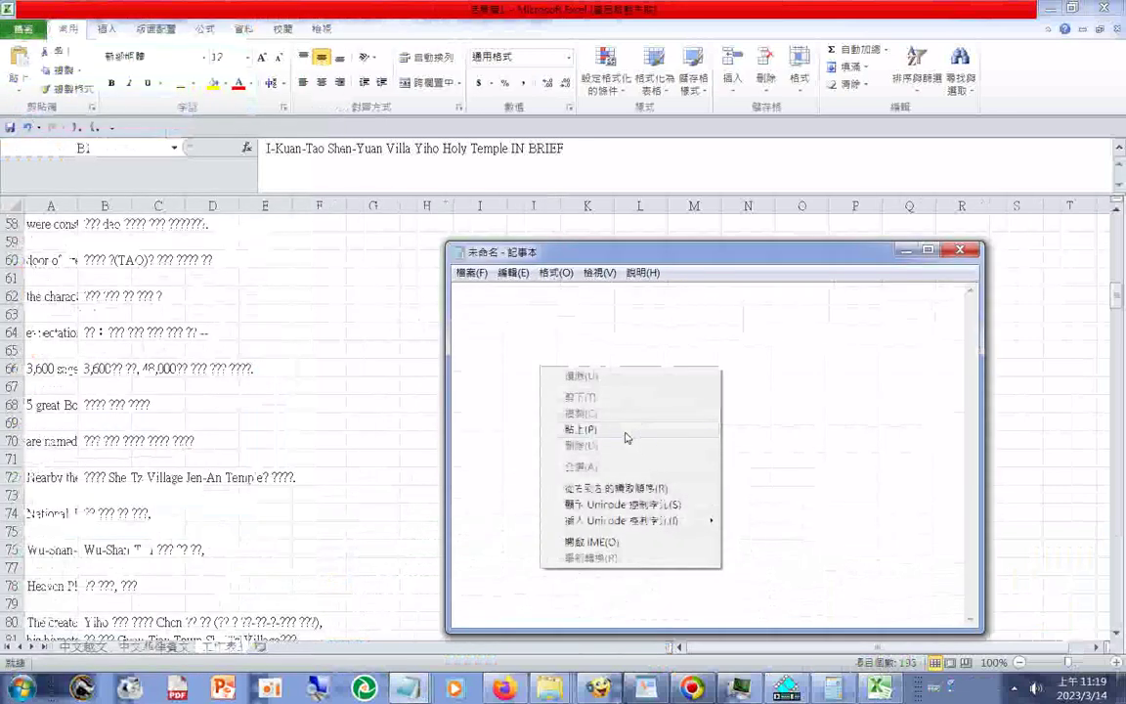
pyautogui.click(625, 430)
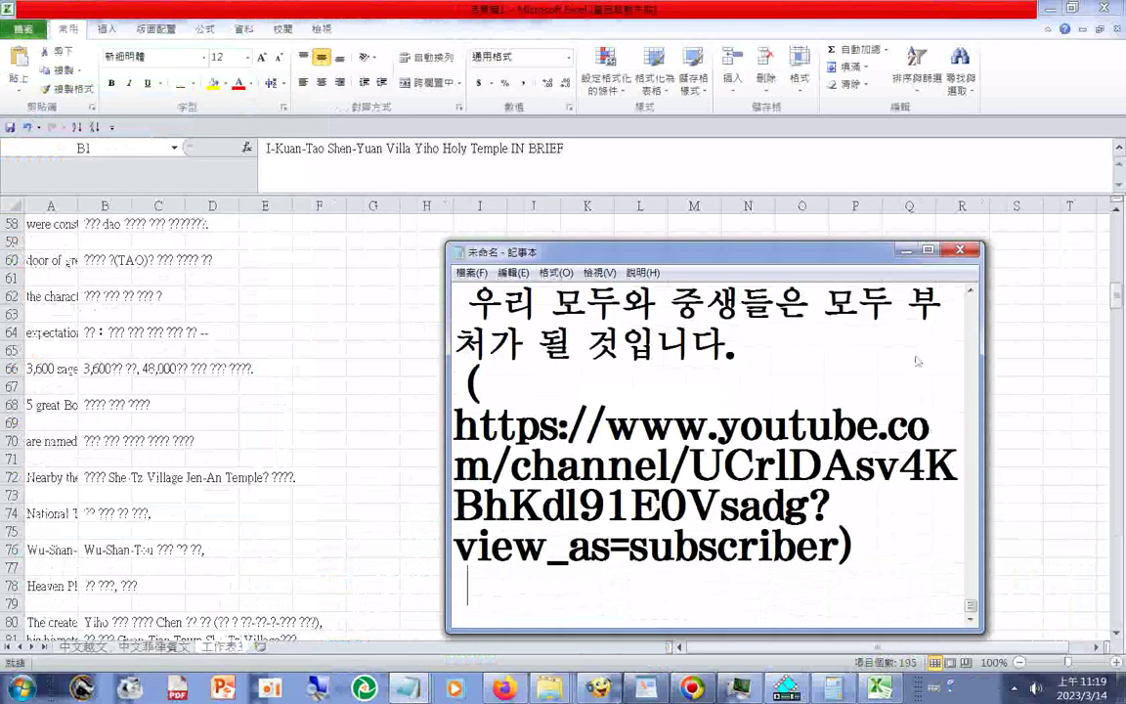
pyautogui.click(928, 251)
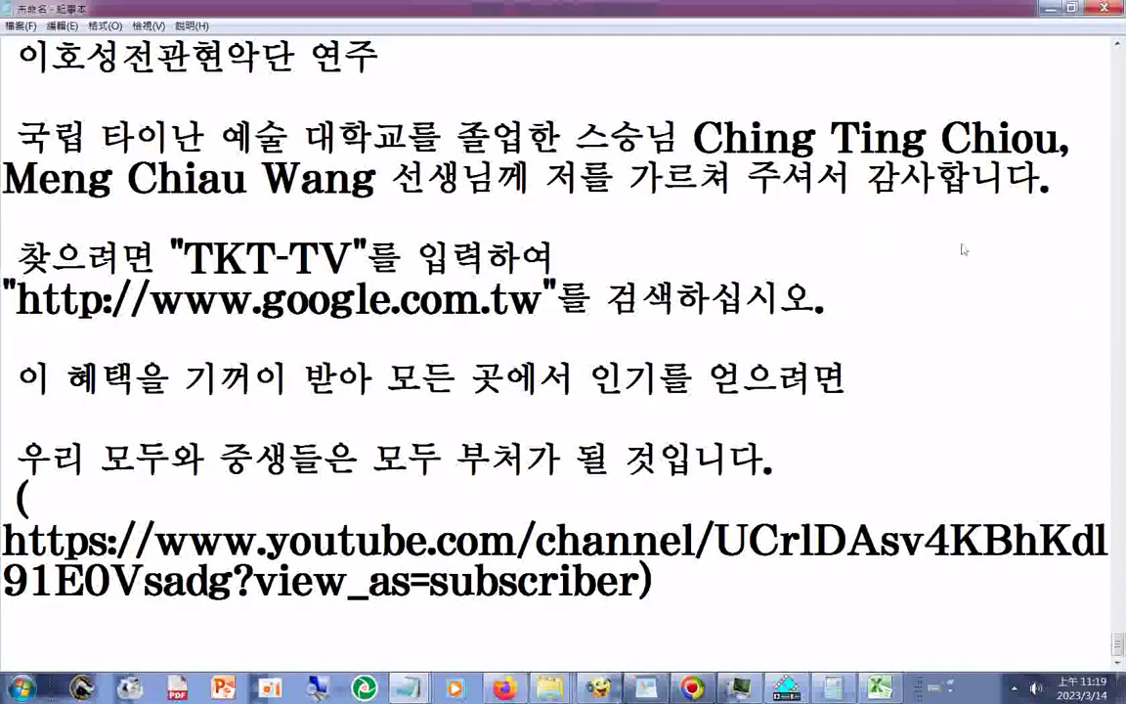
pyautogui.moveTo(1119, 645); pyautogui.dragTo(1119, 56)
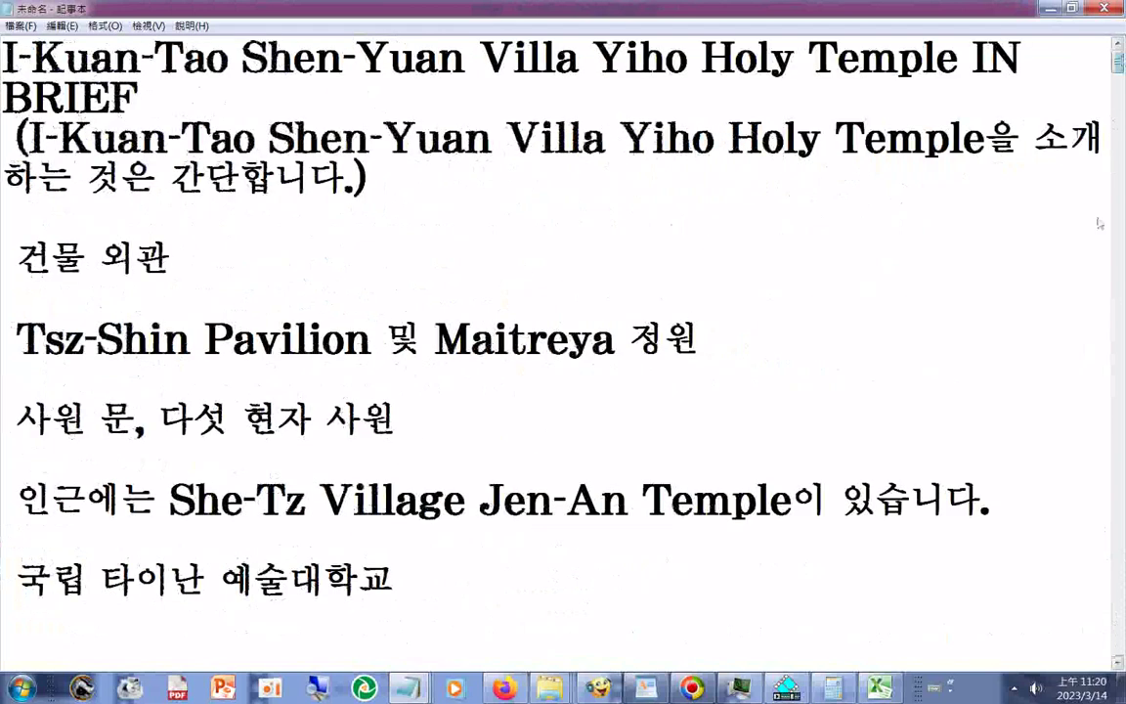
# - Start saving the Korean text document under a new name on drive H: and enter 中文韓文 as the file name
pyautogui.click(20, 25)
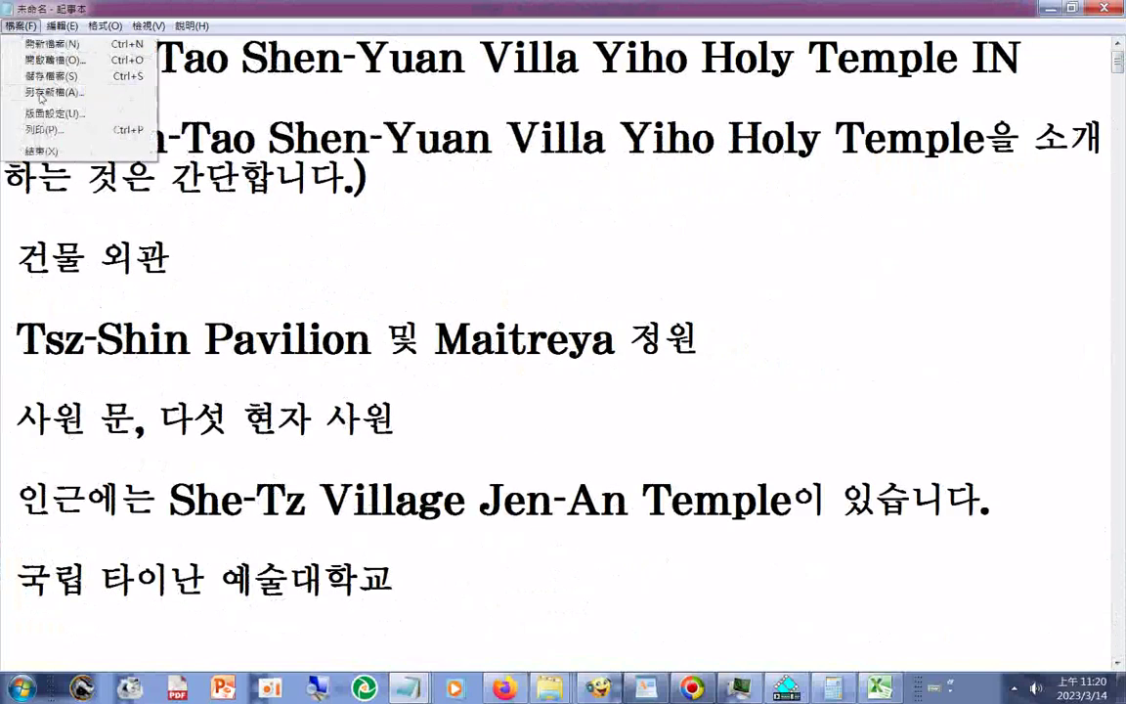
pyautogui.click(41, 93)
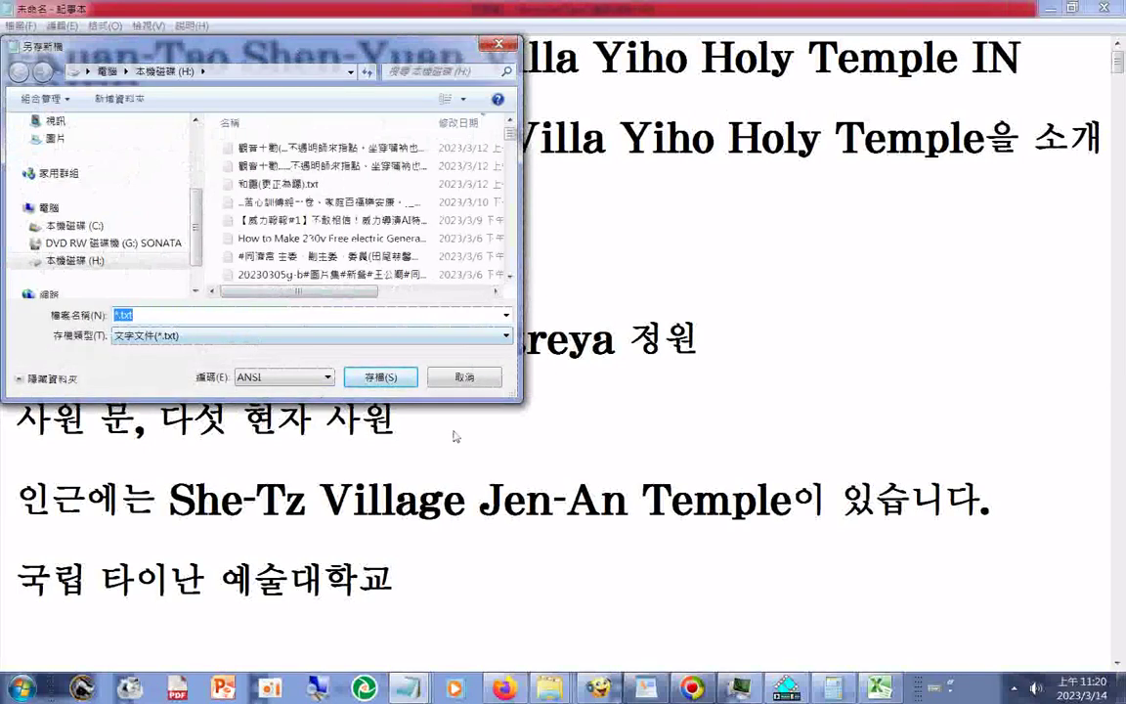
pyautogui.write('5')
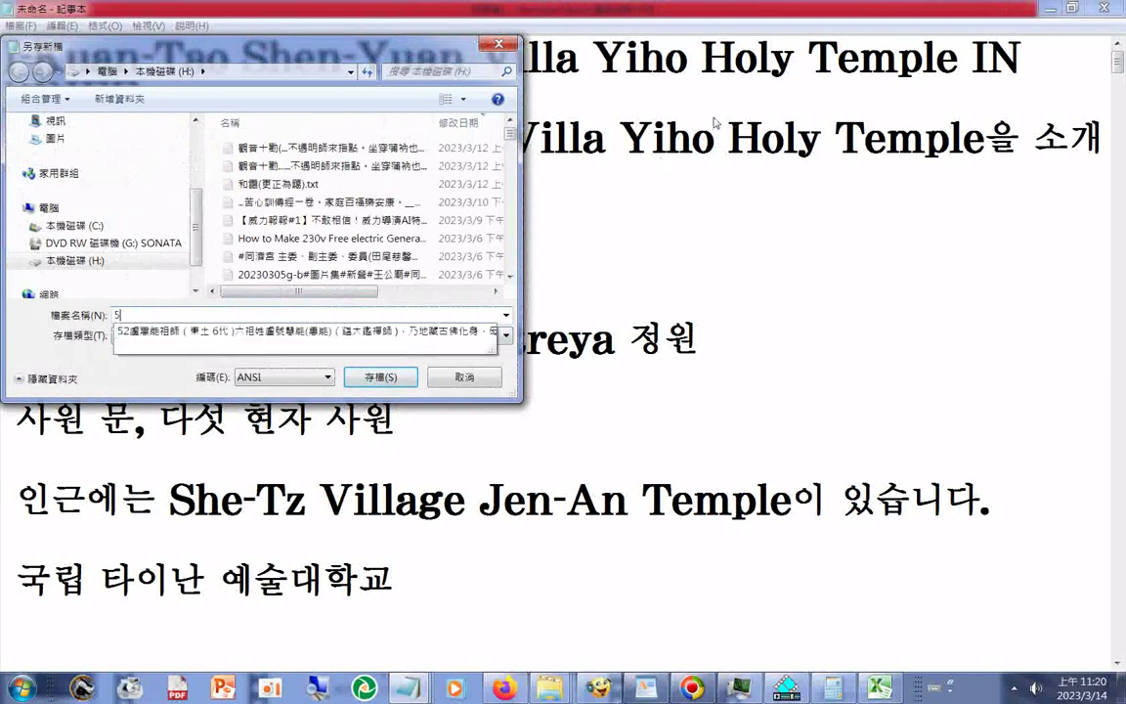
pyautogui.press('BackSpace')
pyautogui.press('BackSpace')
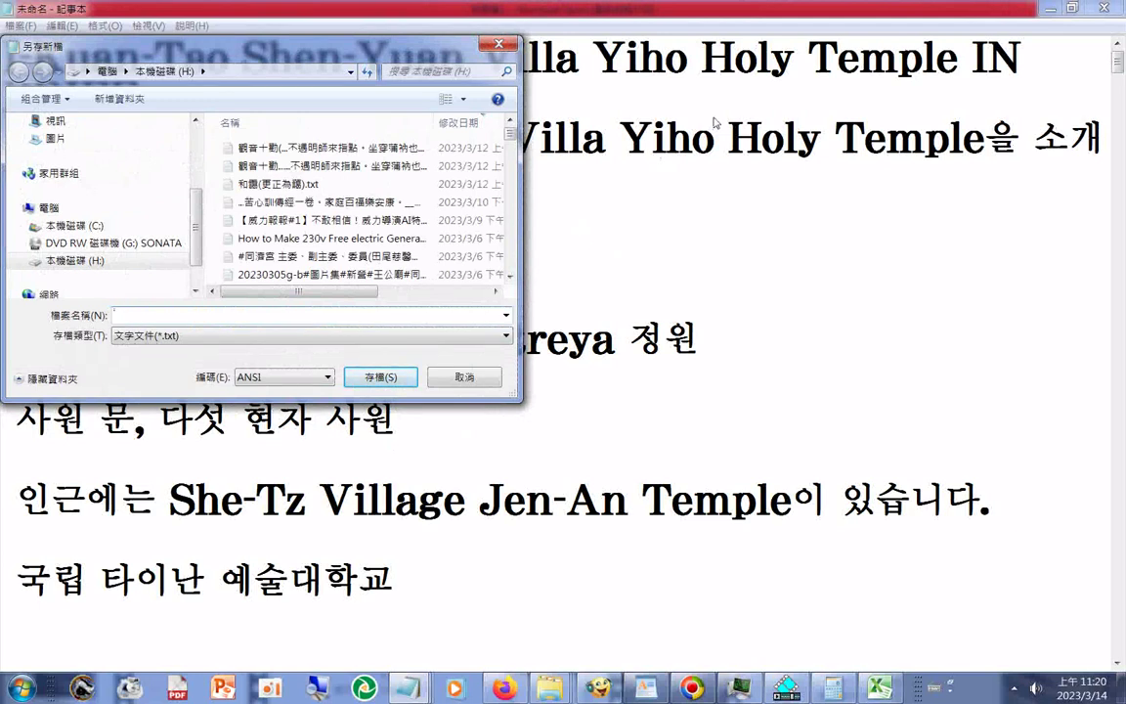
pyautogui.hotkey('ctrl', 'space')
pyautogui.write('ㄓㄨ')
pyautogui.hotkey('ctrl', 'space')
pyautogui.write('中')
pyautogui.press('Return')
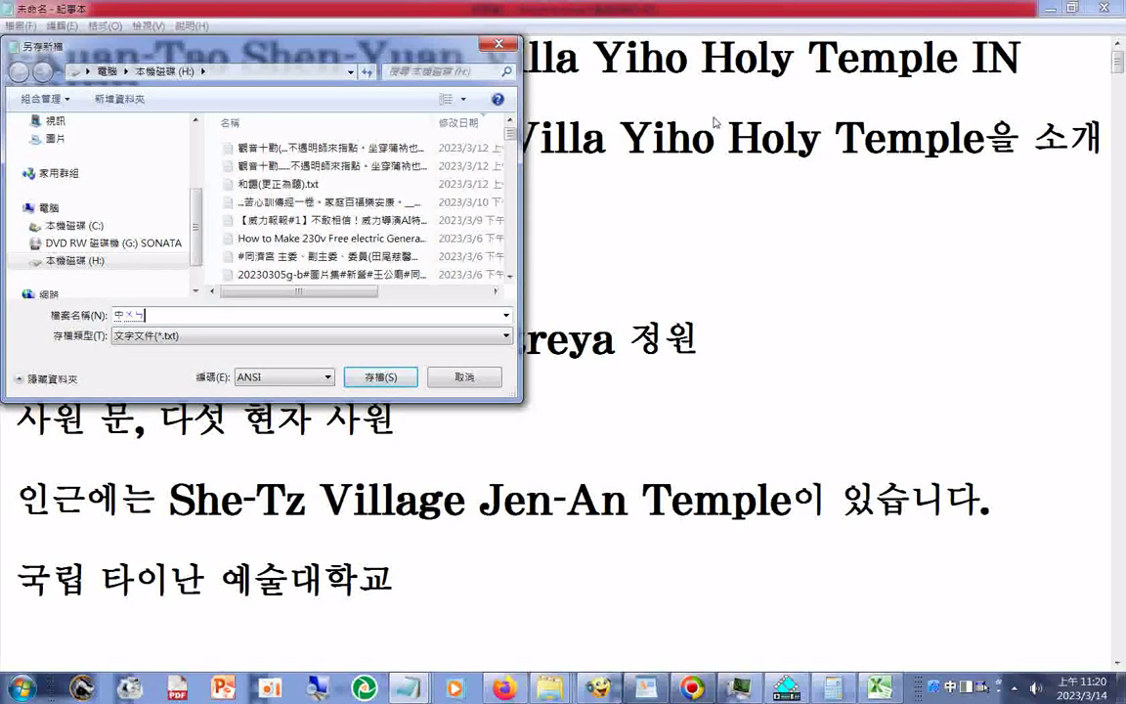
pyautogui.write('文')
pyautogui.press('Return')
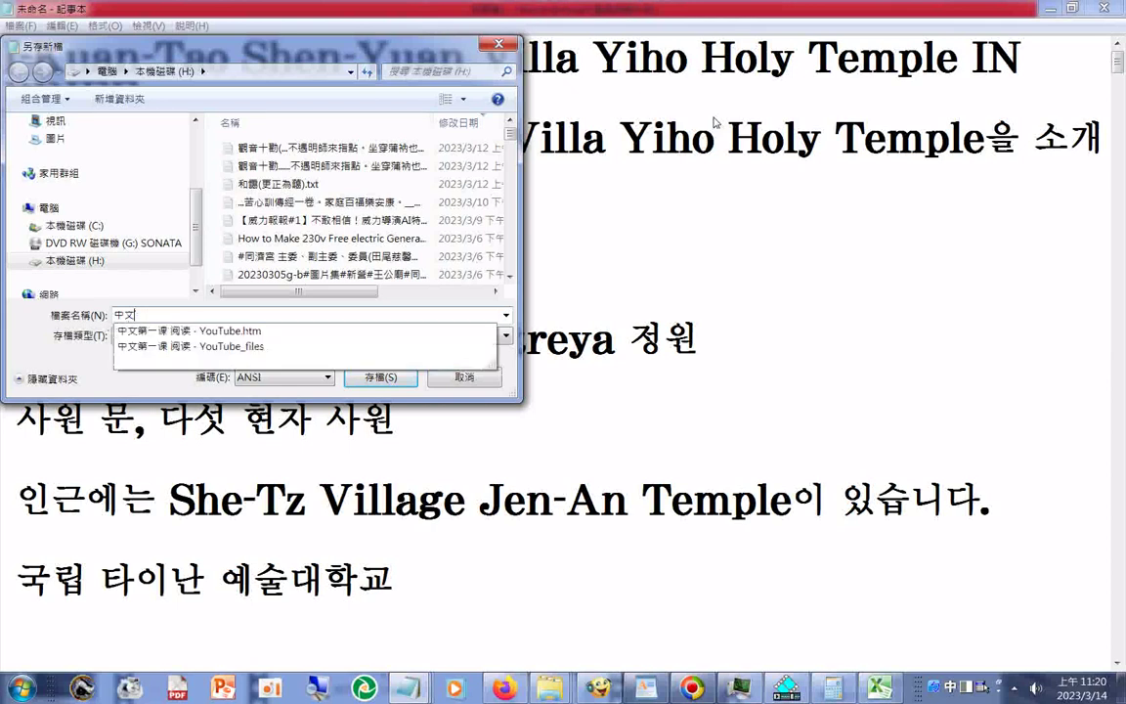
pyautogui.write('韓')
pyautogui.write('6')
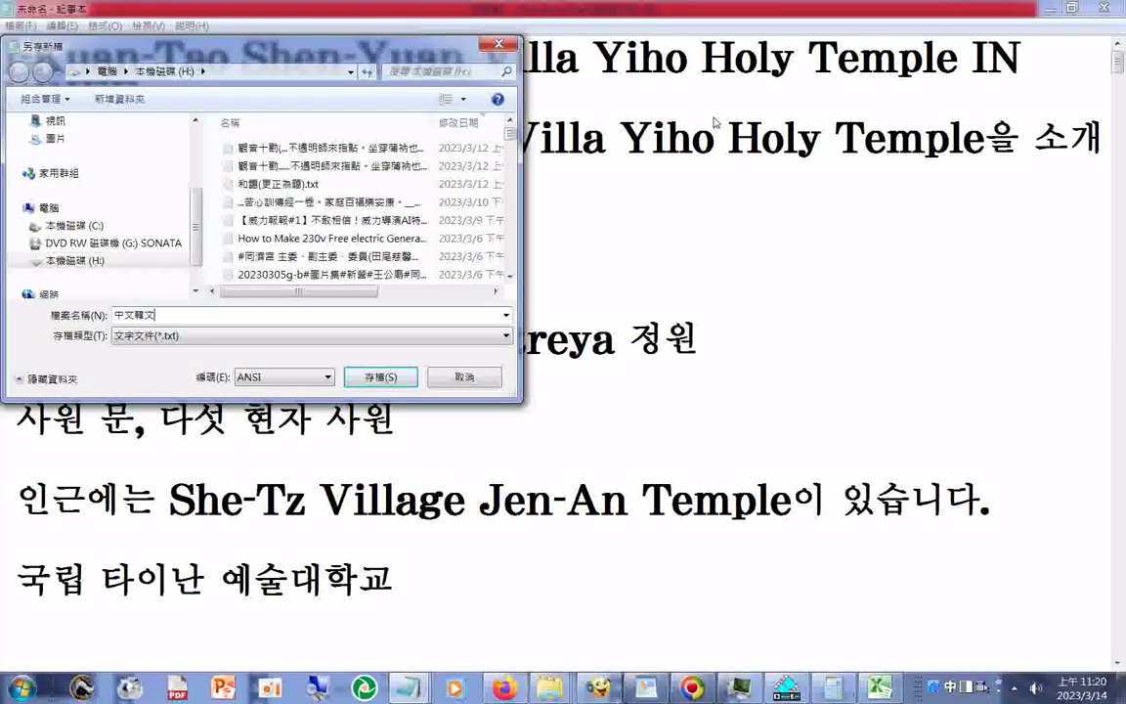
# - Set the encoding to Unicode and the file type to 所有檔案 (*.*), and save the document as 中文韓文.xml
pyautogui.click(273, 378)
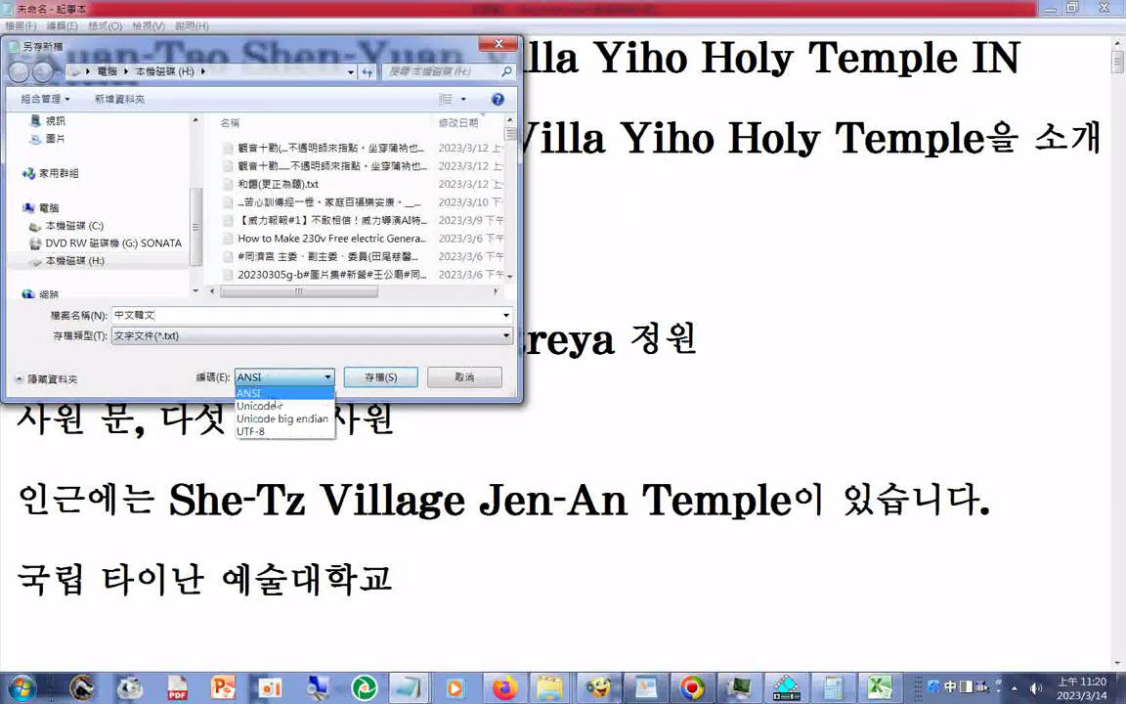
pyautogui.click(256, 404)
pyautogui.click(224, 335)
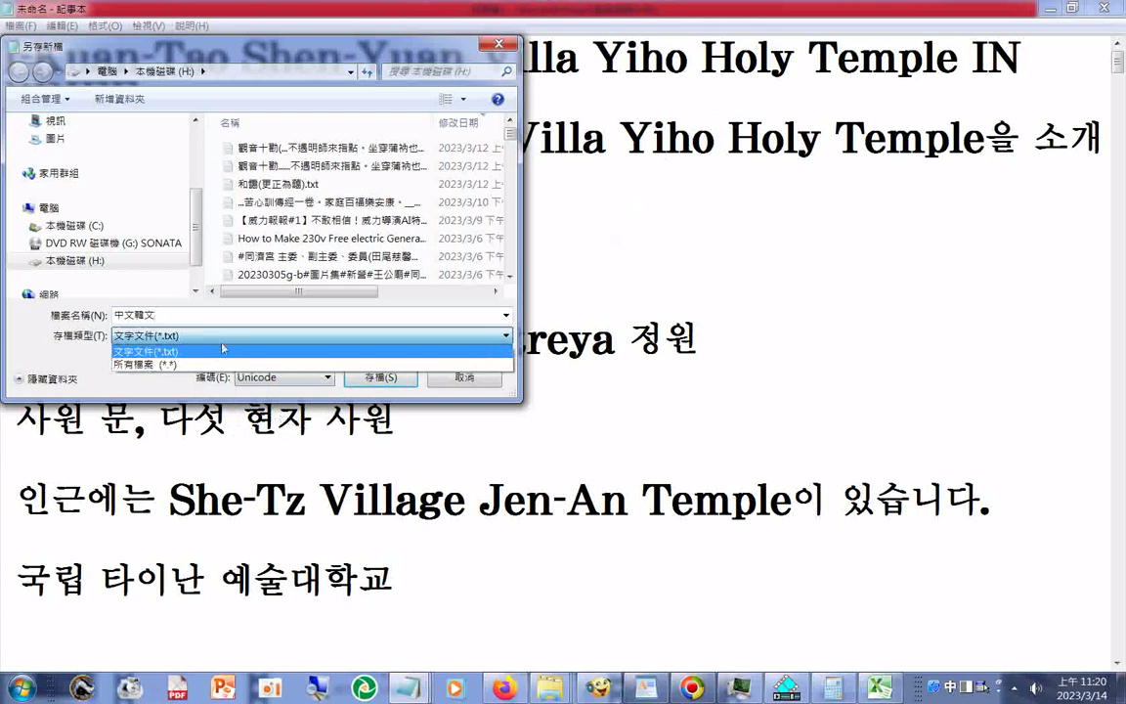
pyautogui.click(146, 364)
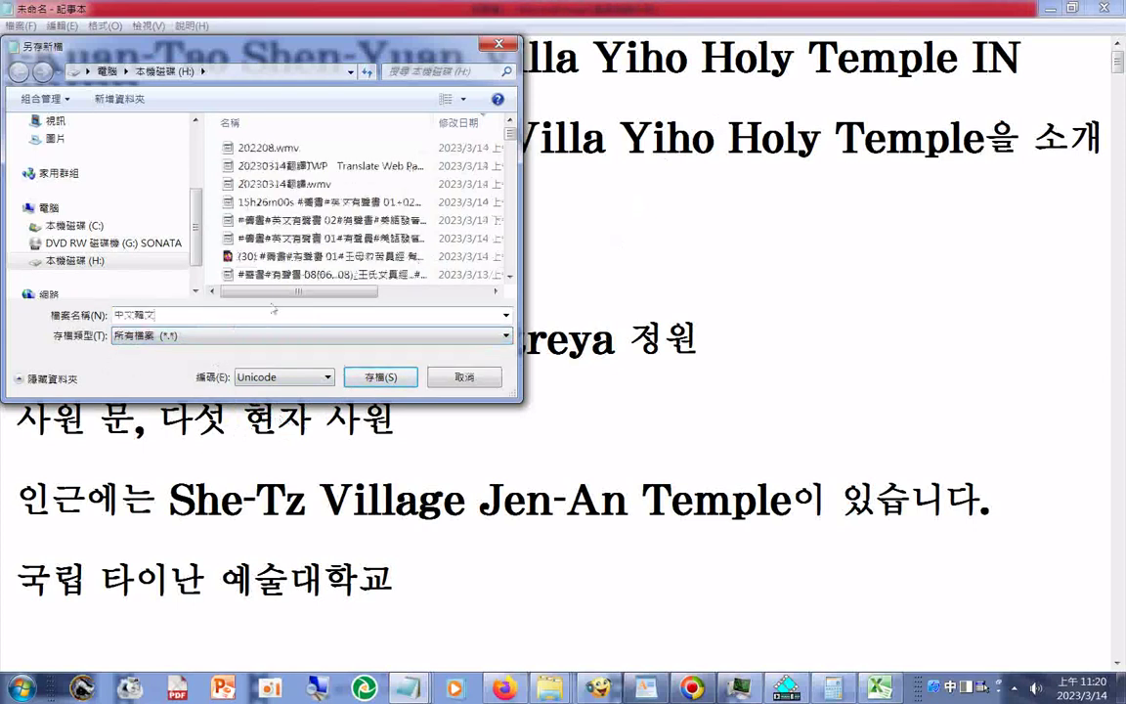
pyautogui.write('.')
pyautogui.write('tx')
pyautogui.press('Escape')
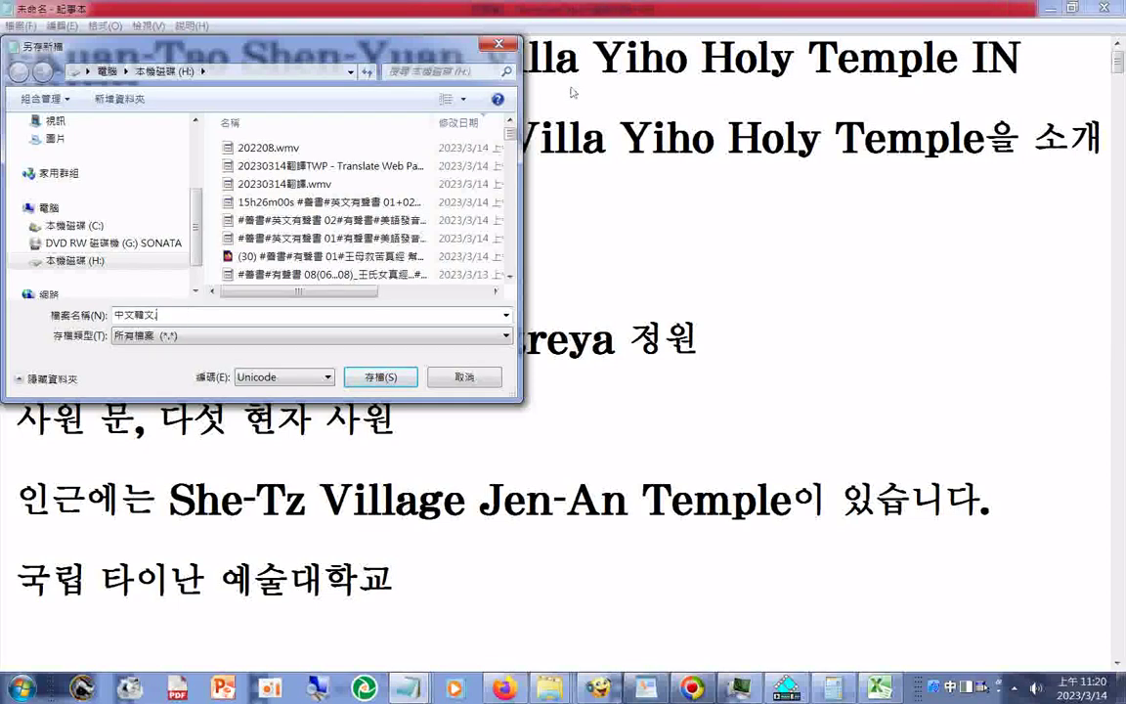
pyautogui.write('xml')
pyautogui.click(369, 377)
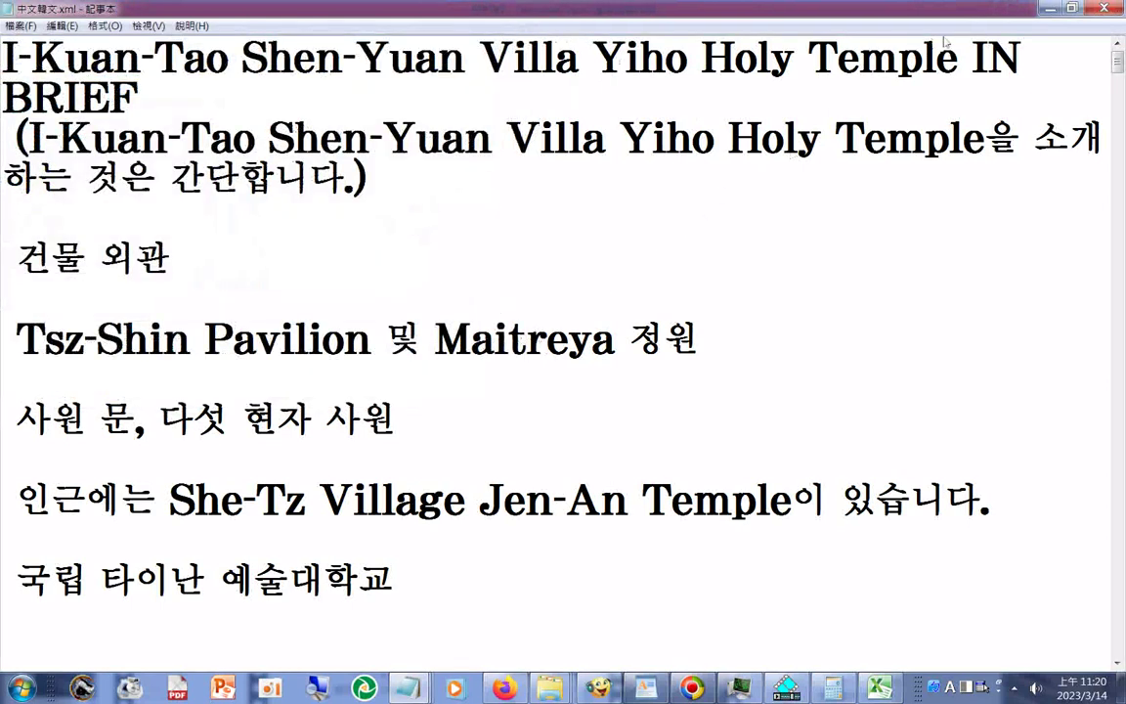
# - Minimize Notepad to return to Excel and delete column B with the pasted Korean text from 工作表3
pyautogui.click(1049, 7)
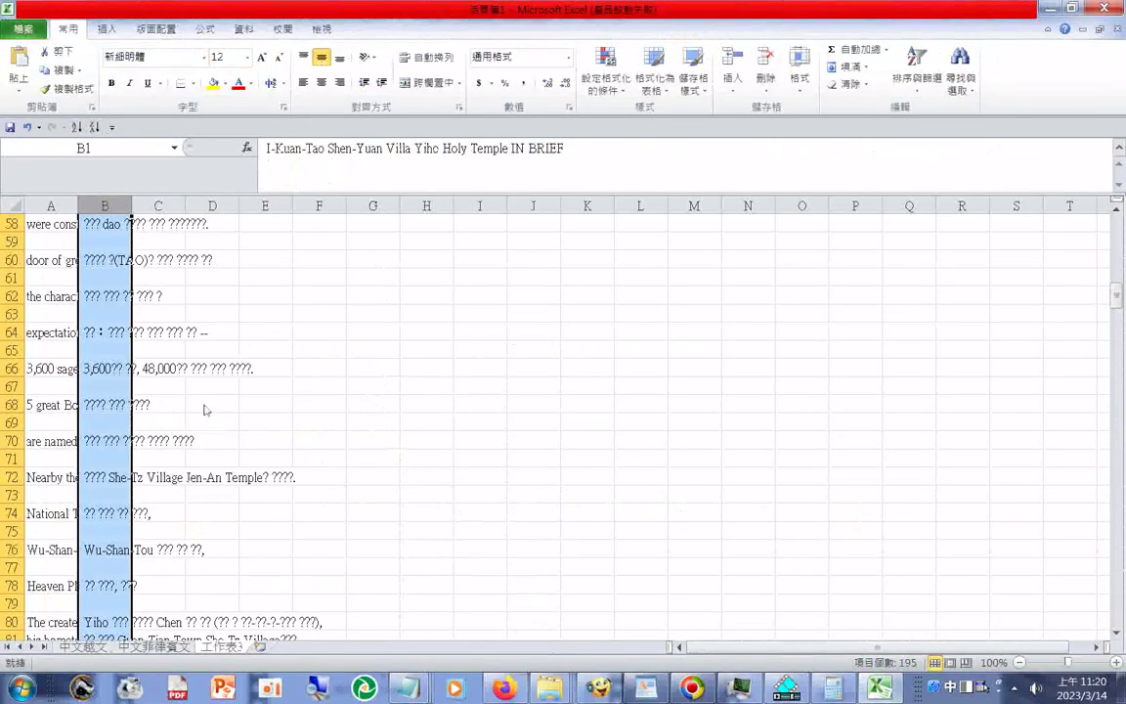
pyautogui.rightClick(104, 205)
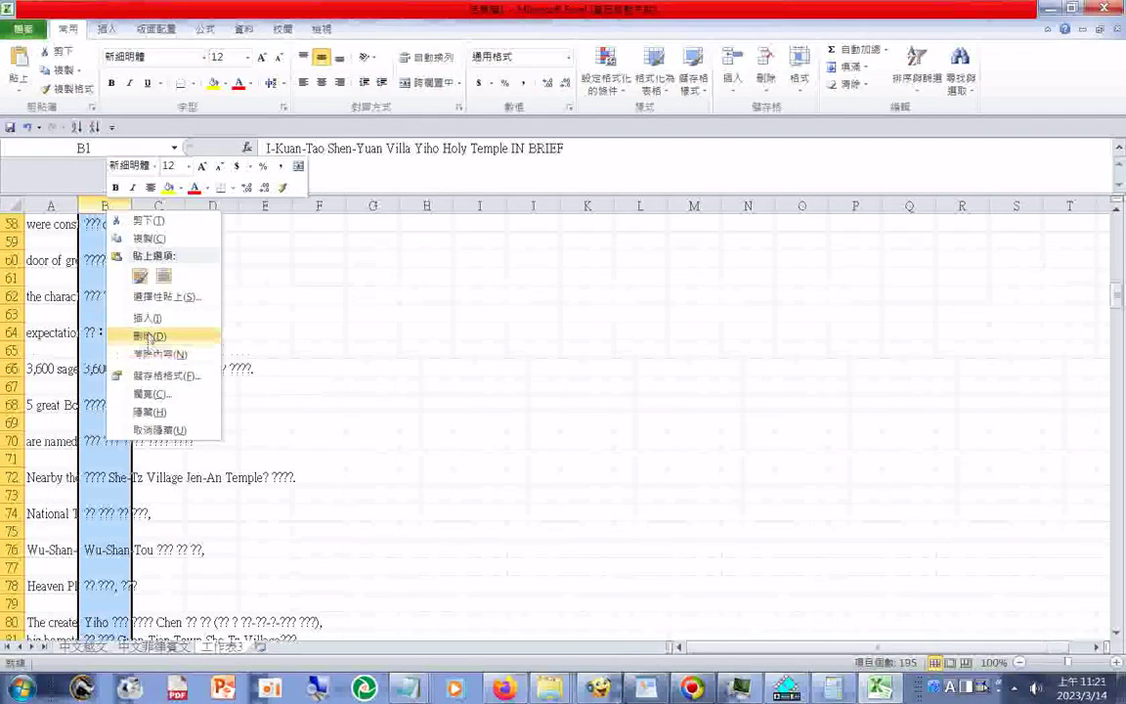
pyautogui.click(148, 336)
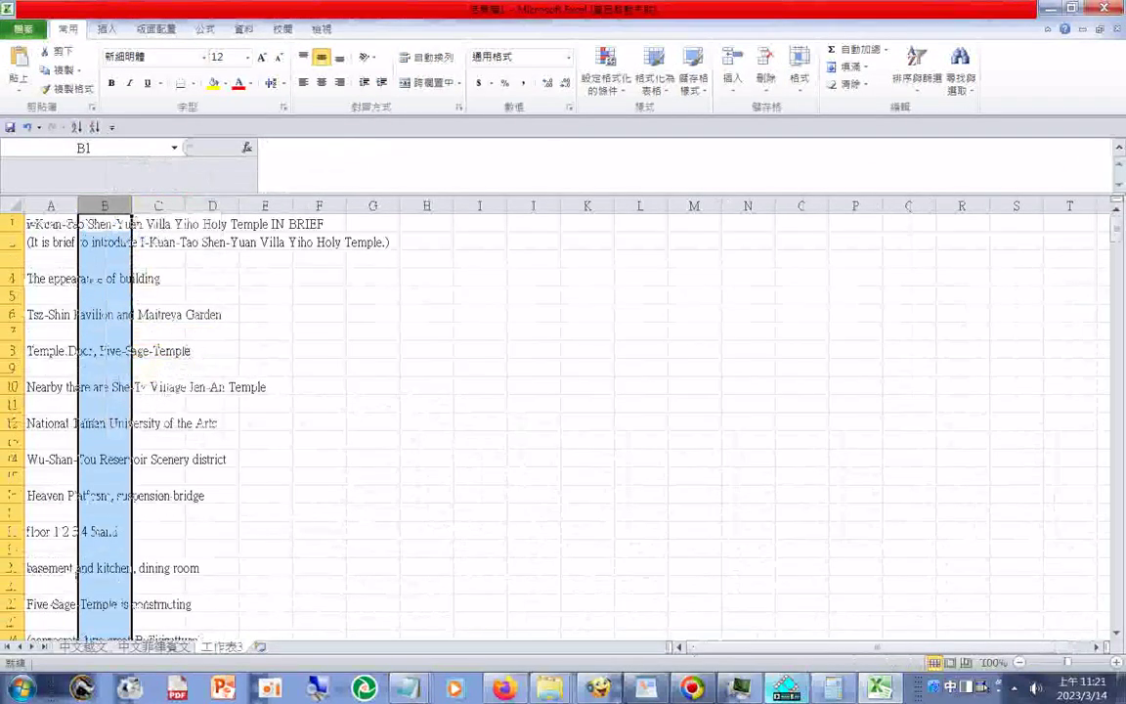
# - Switch to Firefox and change 目標語言 3 in the TWP - Translate Web Pages settings to 日文
pyautogui.click(501, 688)
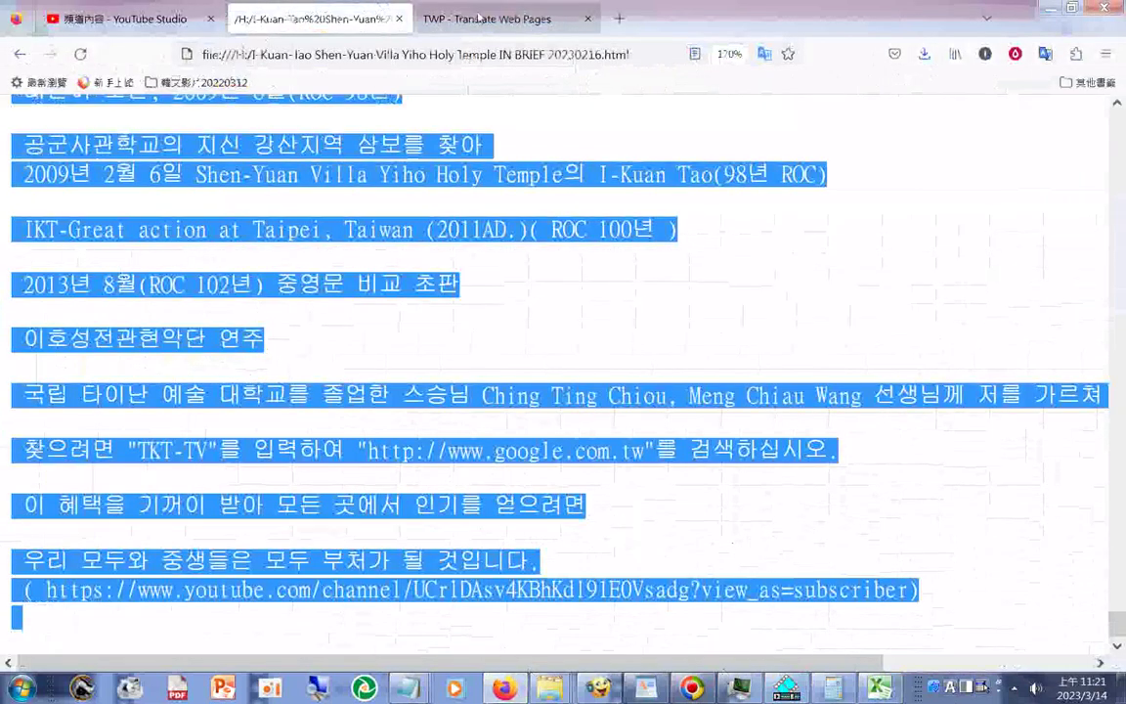
pyautogui.hotkey('ctrl', 'Tab')
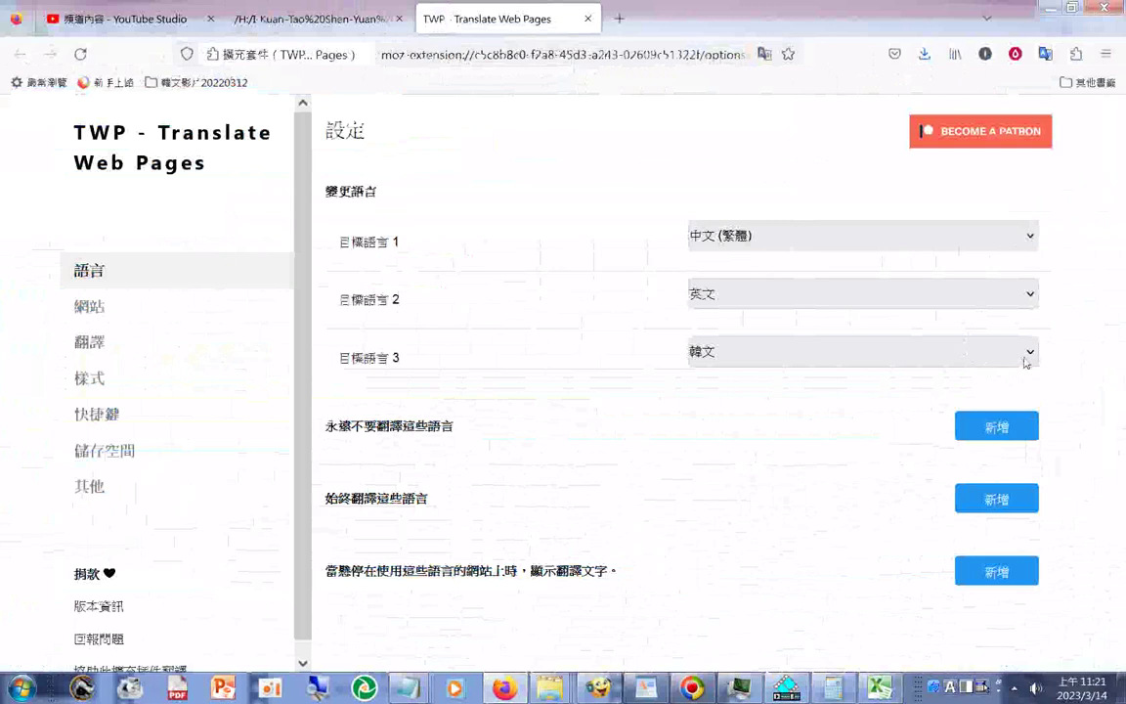
pyautogui.click(1025, 353)
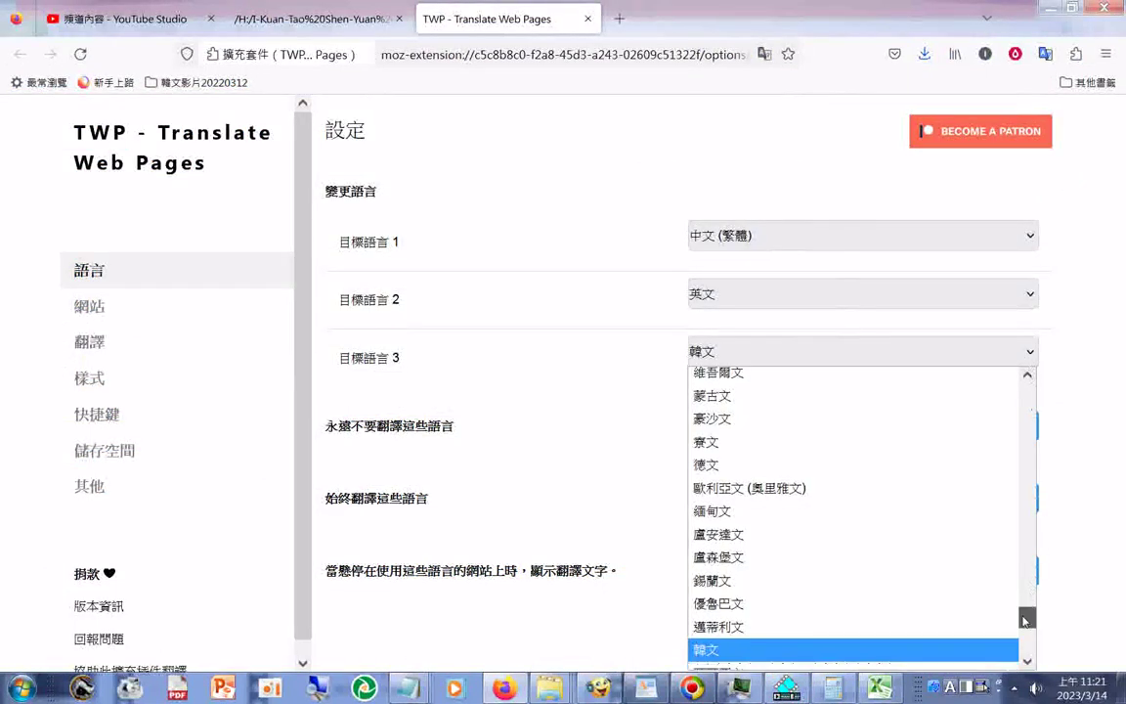
pyautogui.moveTo(1025, 619); pyautogui.dragTo(1025, 393)
pyautogui.click(737, 526)
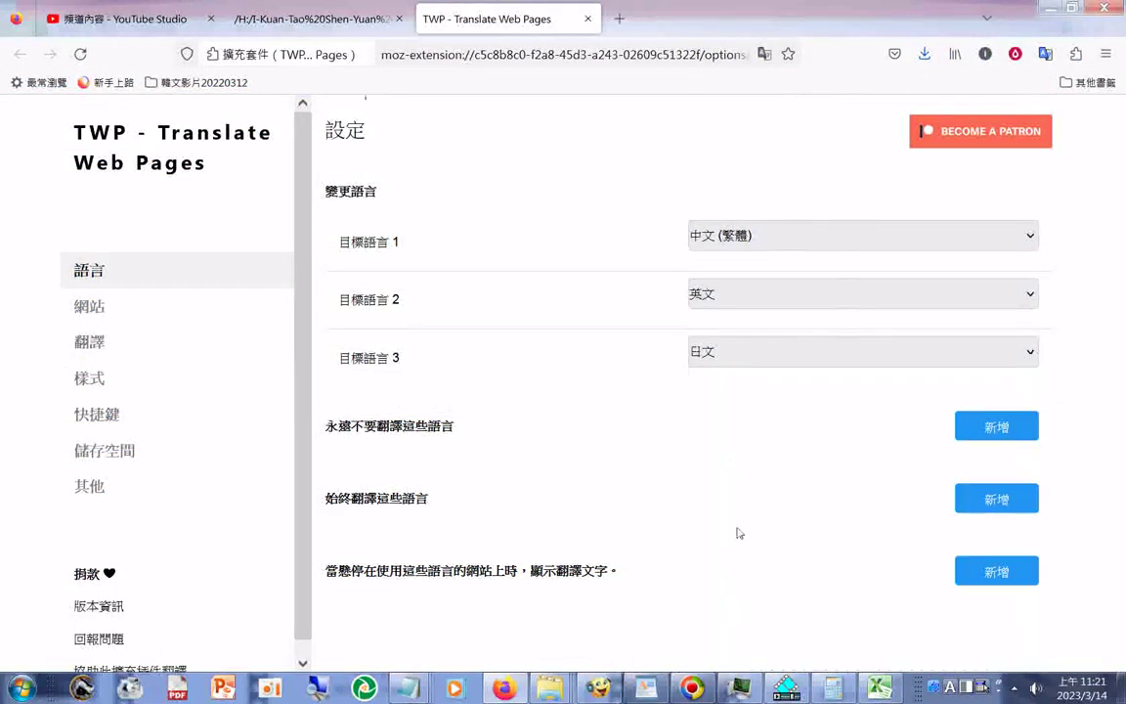
# - Translate the temple page into 日文, restore the original English text once, and translate it into 日文 again
pyautogui.click(343, 20)
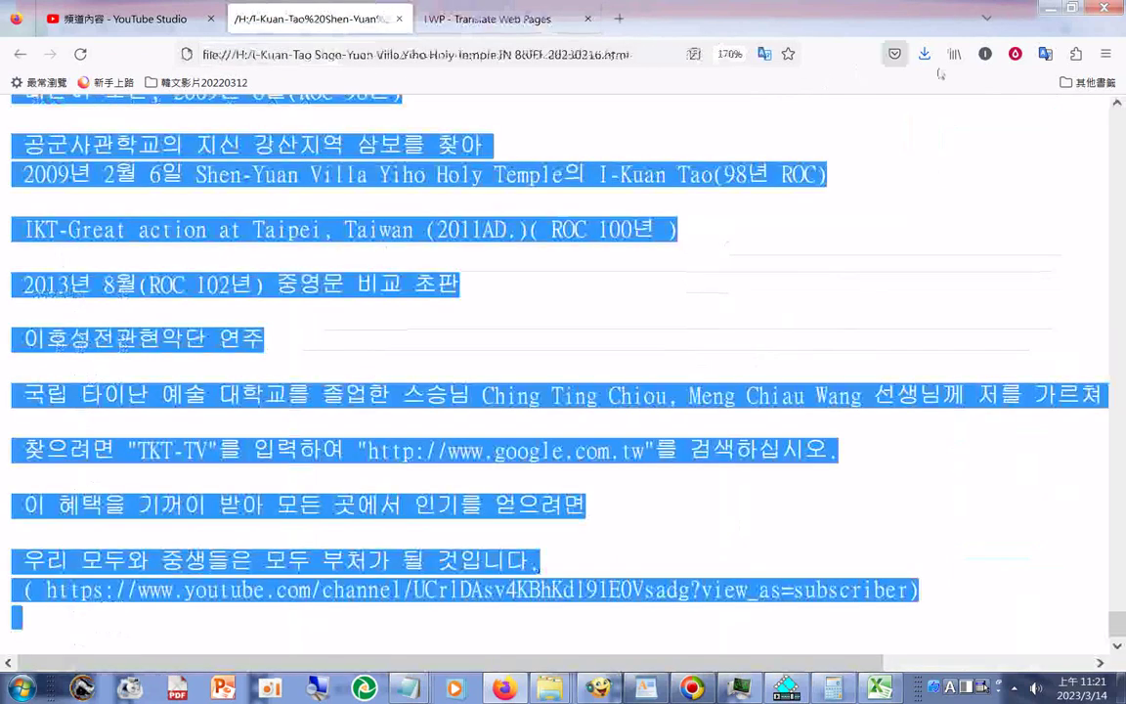
pyautogui.click(1047, 55)
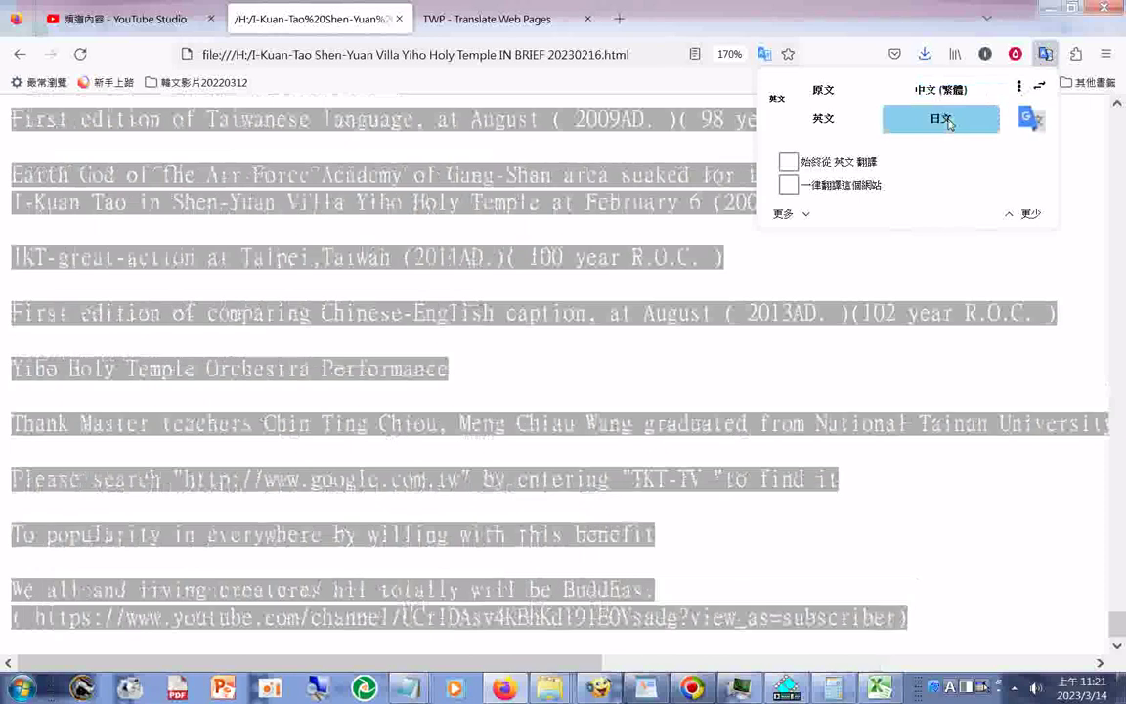
pyautogui.click(947, 121)
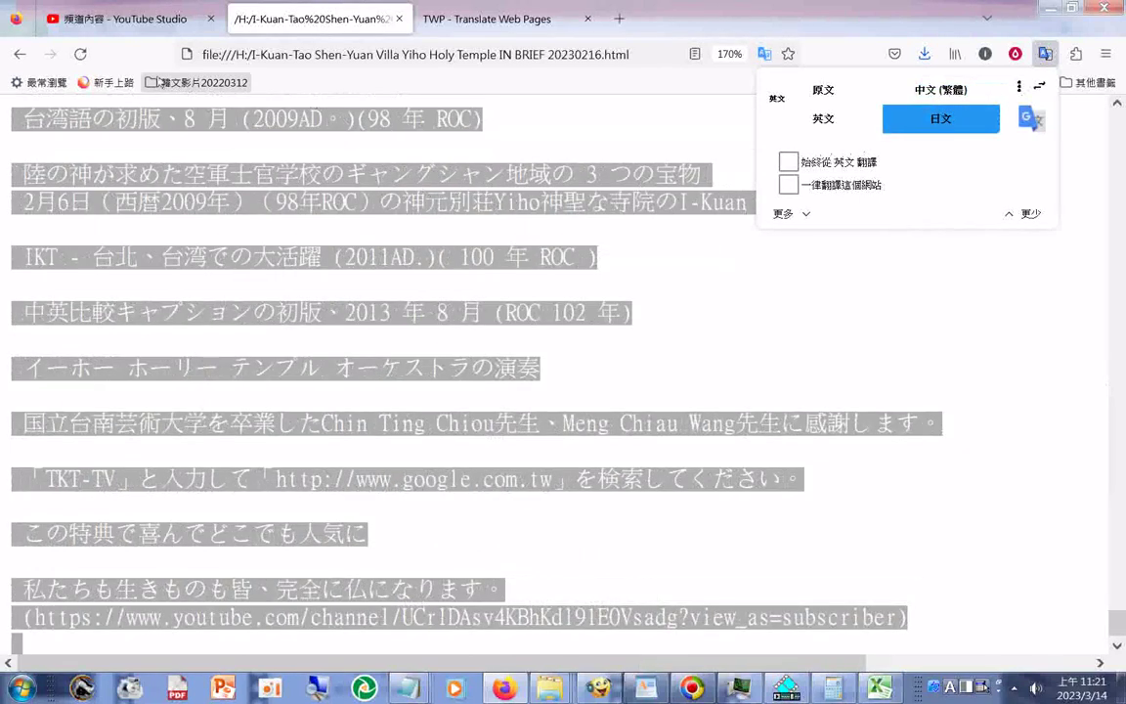
pyautogui.click(816, 91)
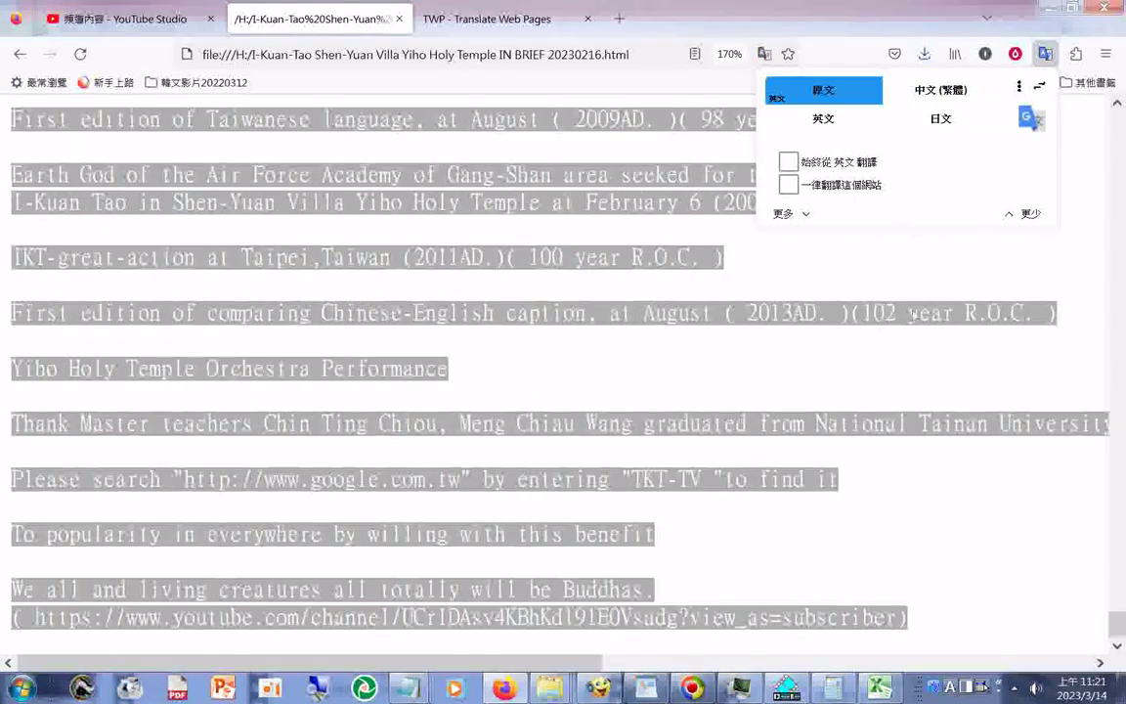
pyautogui.click(940, 119)
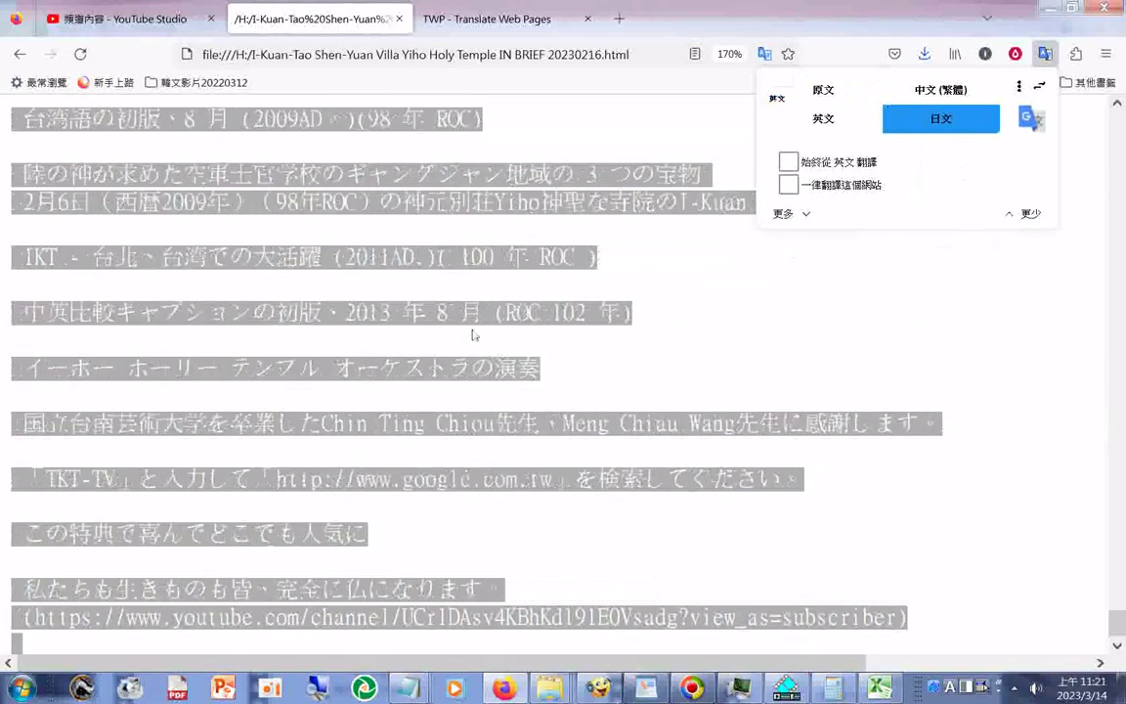
# - Copy the entire selected Japanese text from the beginning of the temple page and clear the selection
pyautogui.scroll(10, 426, 299)
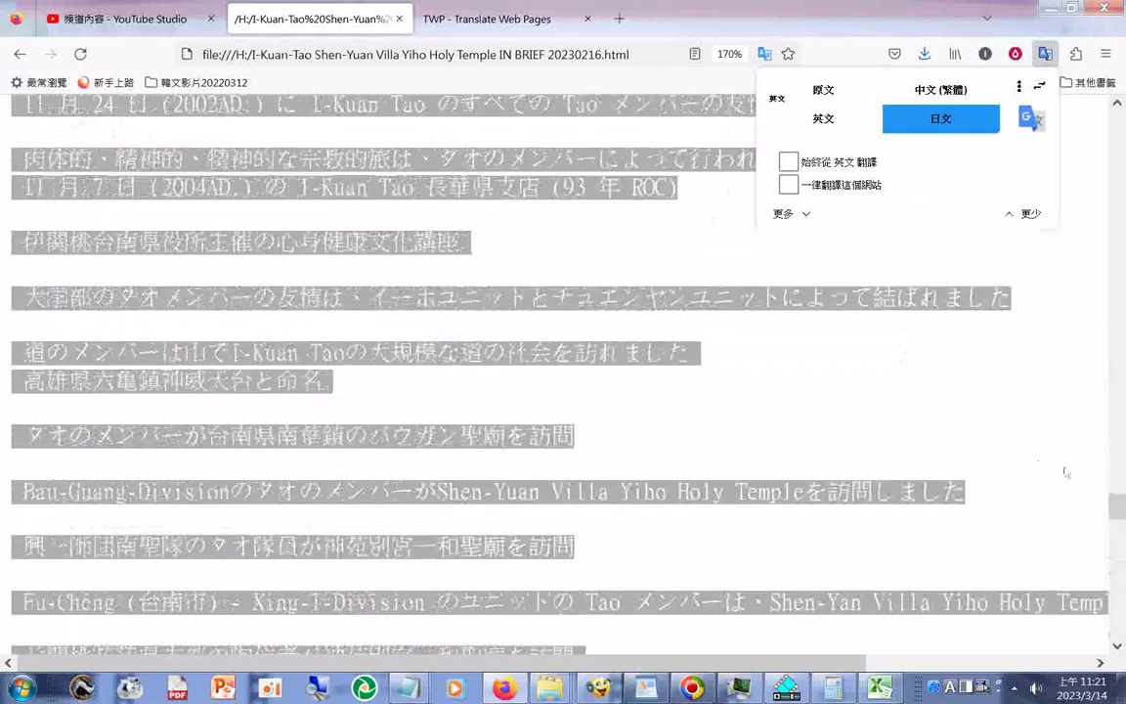
pyautogui.moveTo(1115, 506); pyautogui.dragTo(1116, 47)
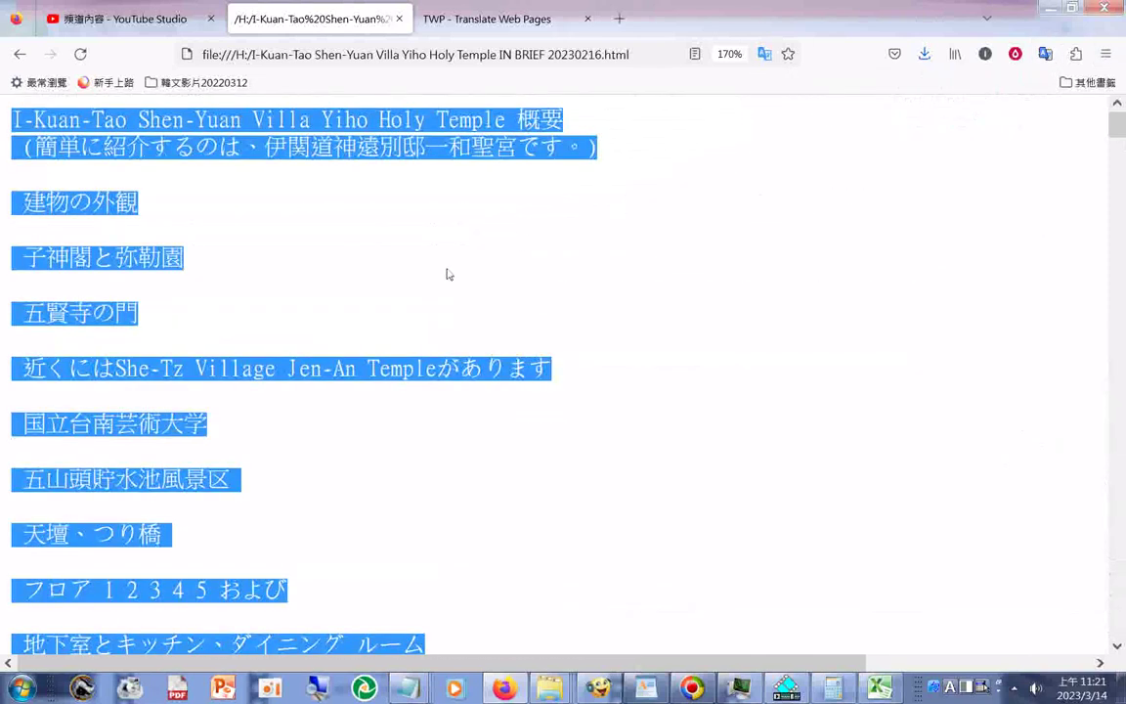
pyautogui.rightClick(362, 139)
pyautogui.click(409, 145)
pyautogui.click(765, 216)
# - Read through the temple page down to its end to check that all of it is translated into Japanese, and return to the beginning
pyautogui.press('pagedown')
pyautogui.press('pagedown')
pyautogui.press('pagedown')
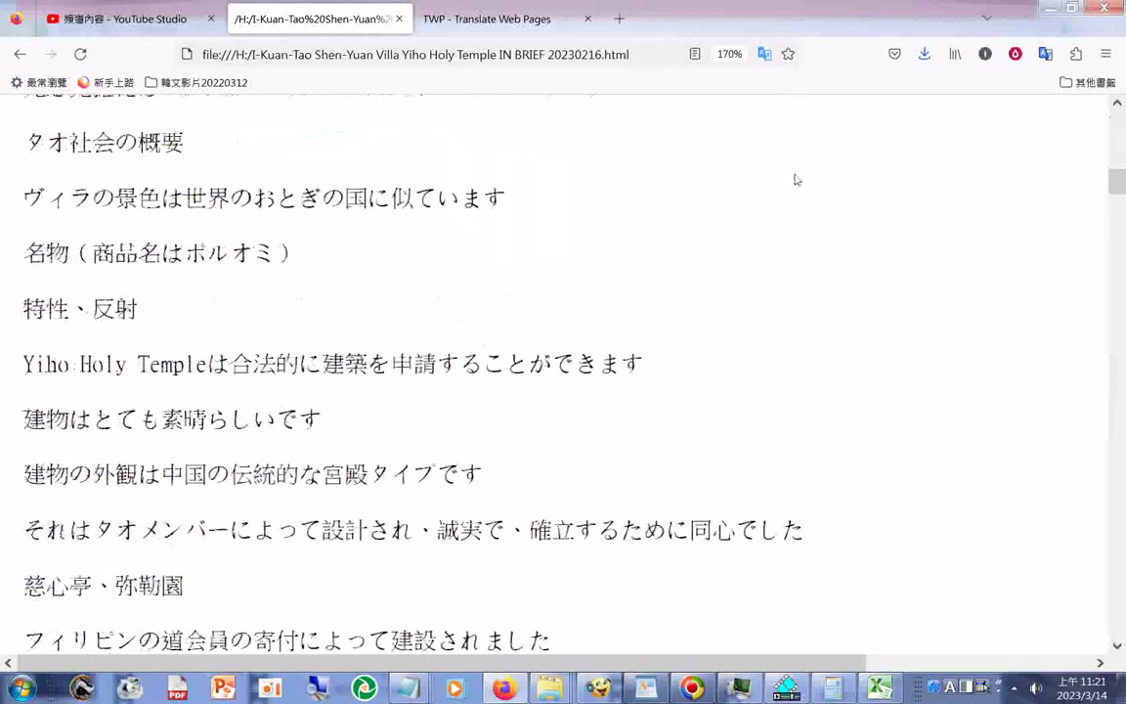
pyautogui.press('pagedown')
pyautogui.press('pagedown')
pyautogui.press('pagedown')
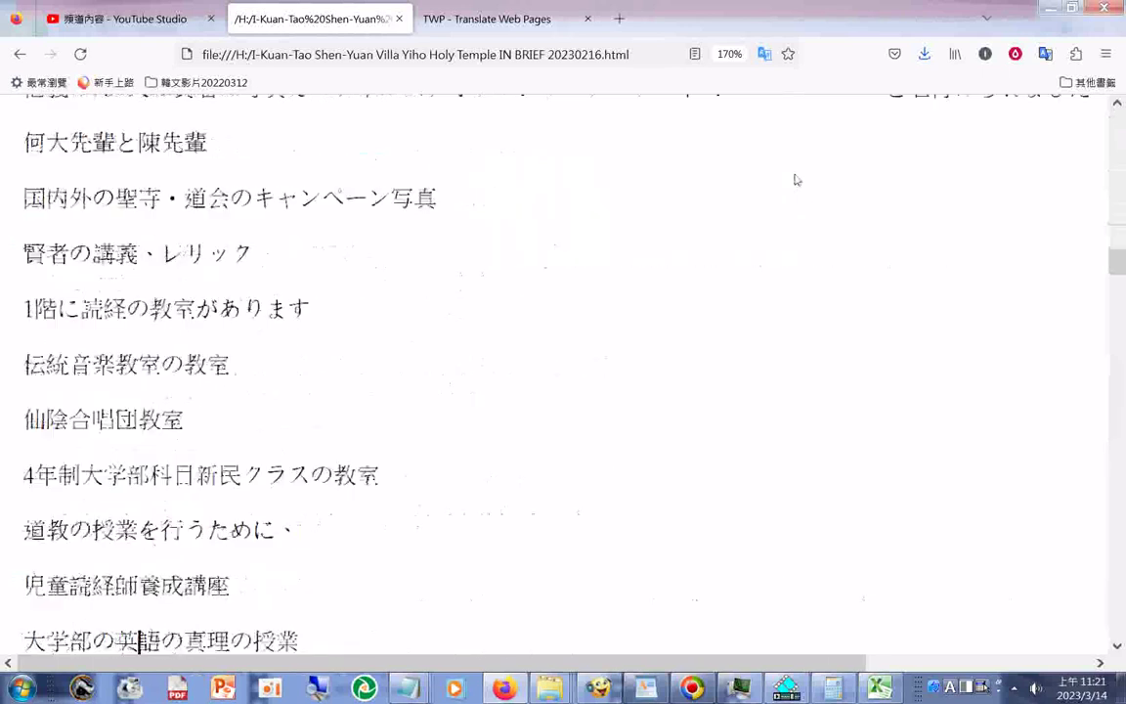
pyautogui.press('pagedown')
pyautogui.press('pagedown')
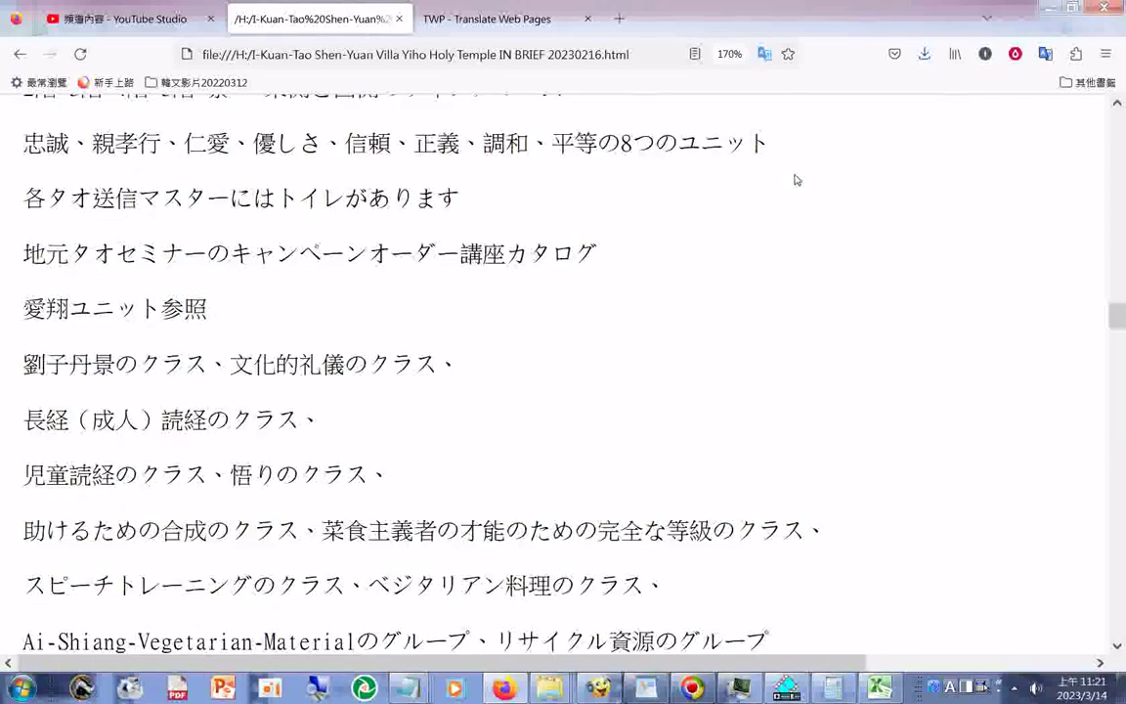
pyautogui.press('pagedown')
pyautogui.press('pagedown')
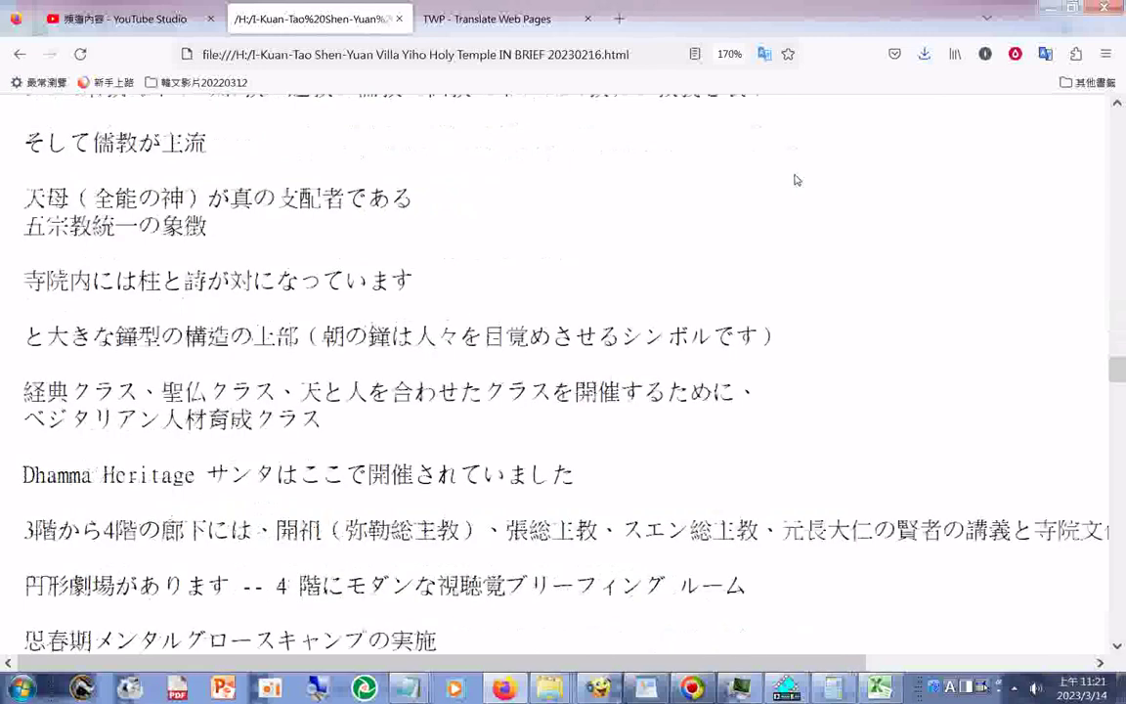
pyautogui.press('pagedown')
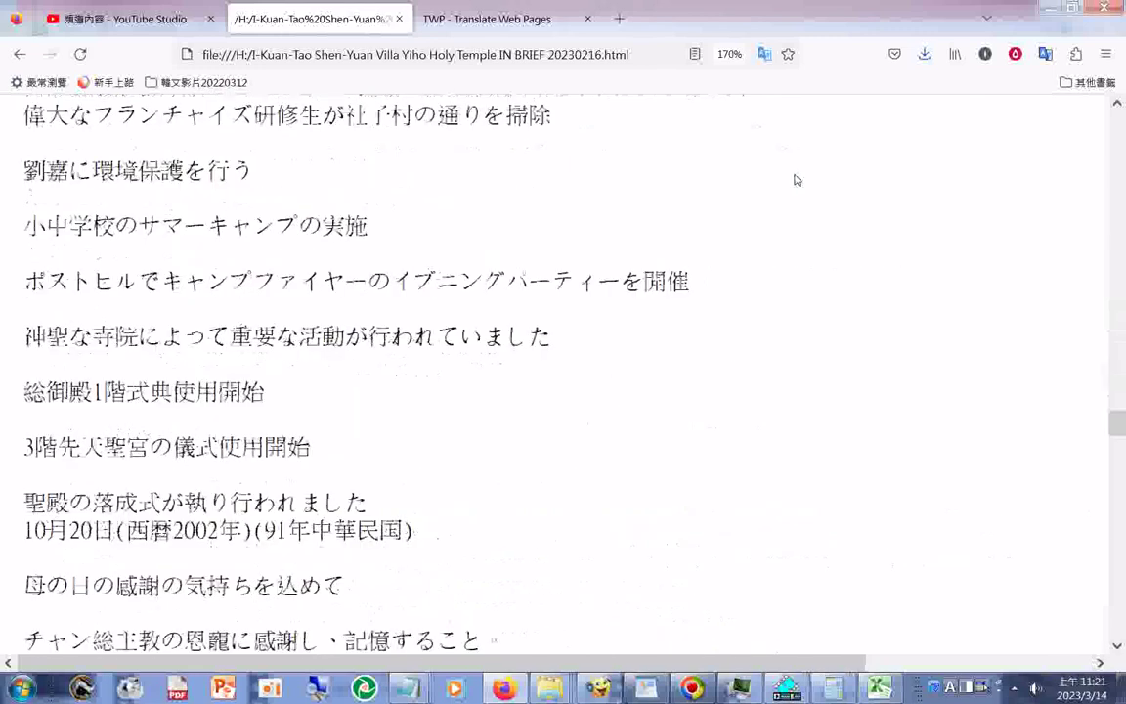
pyautogui.press('pagedown')
pyautogui.press('pagedown')
pyautogui.press('pagedown')
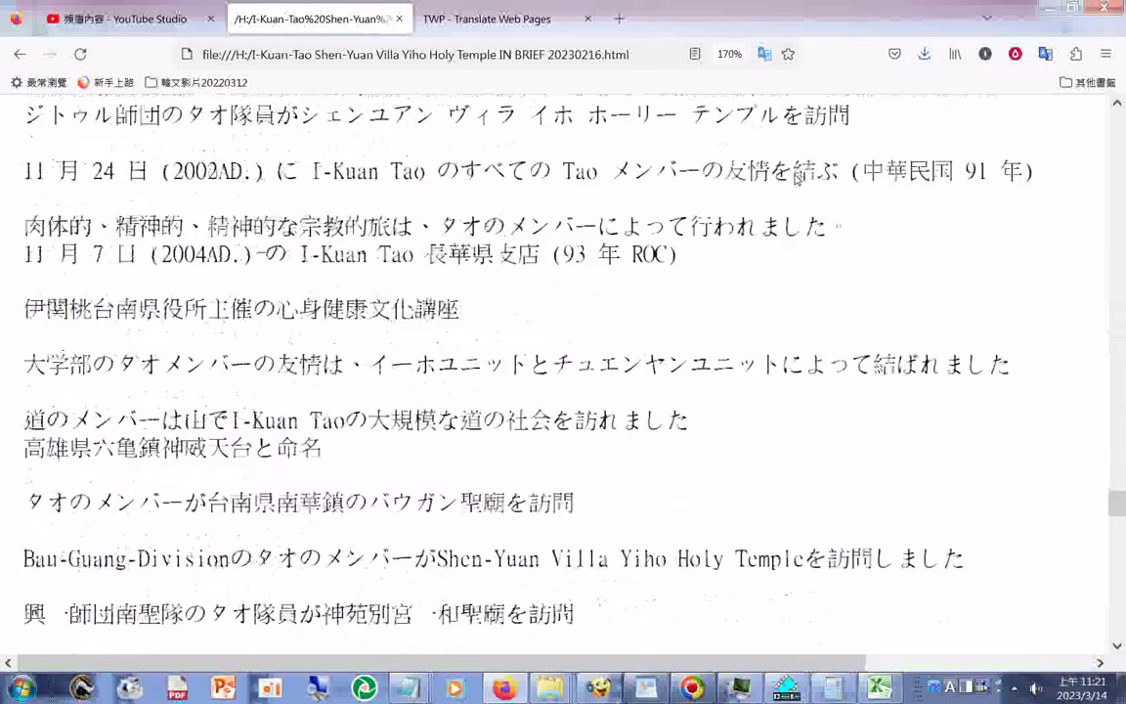
pyautogui.press('pagedown')
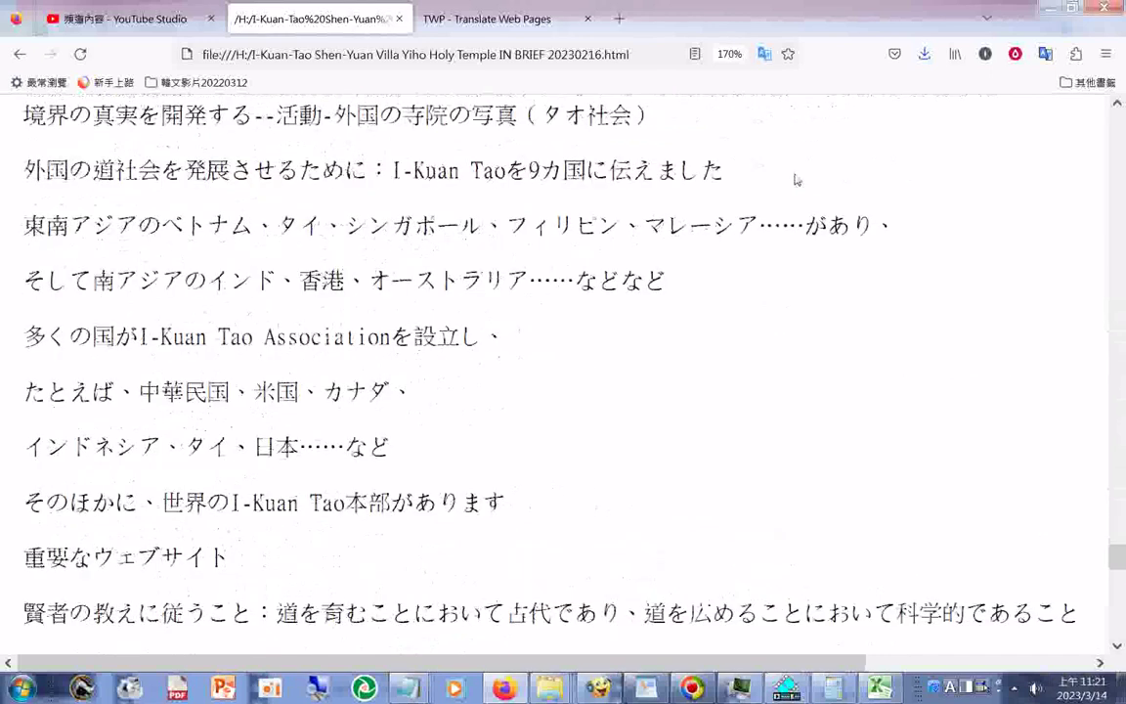
pyautogui.press('pagedown')
pyautogui.press('pagedown')
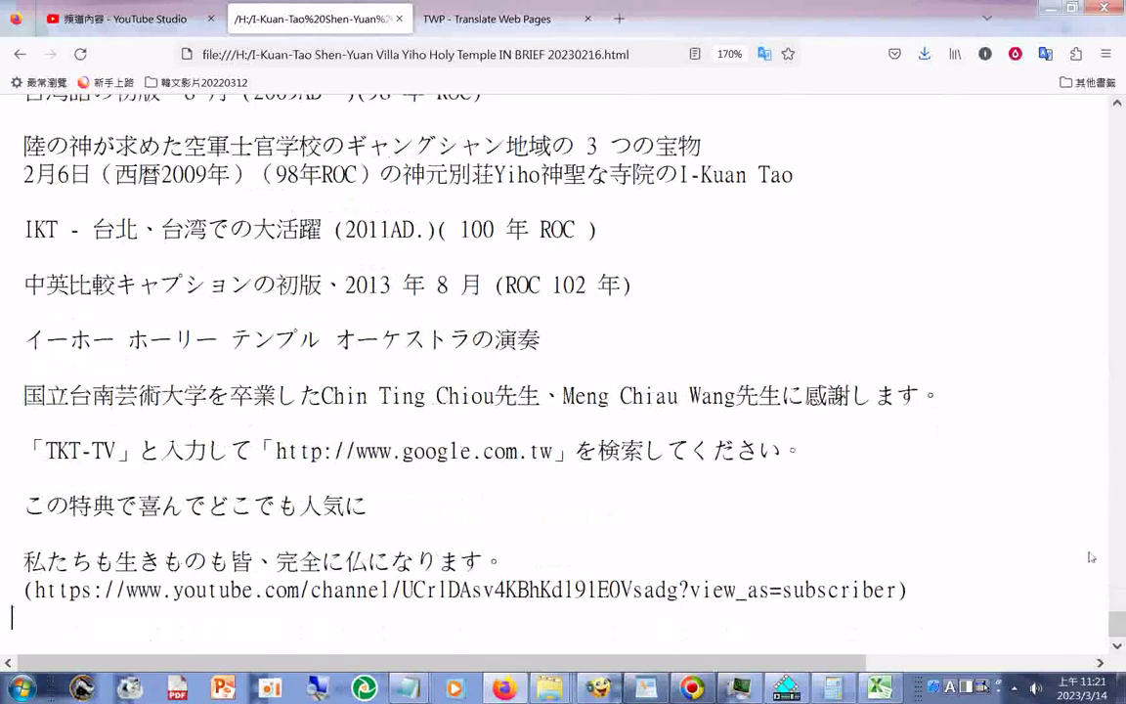
pyautogui.moveTo(1115, 621); pyautogui.dragTo(1123, 49)
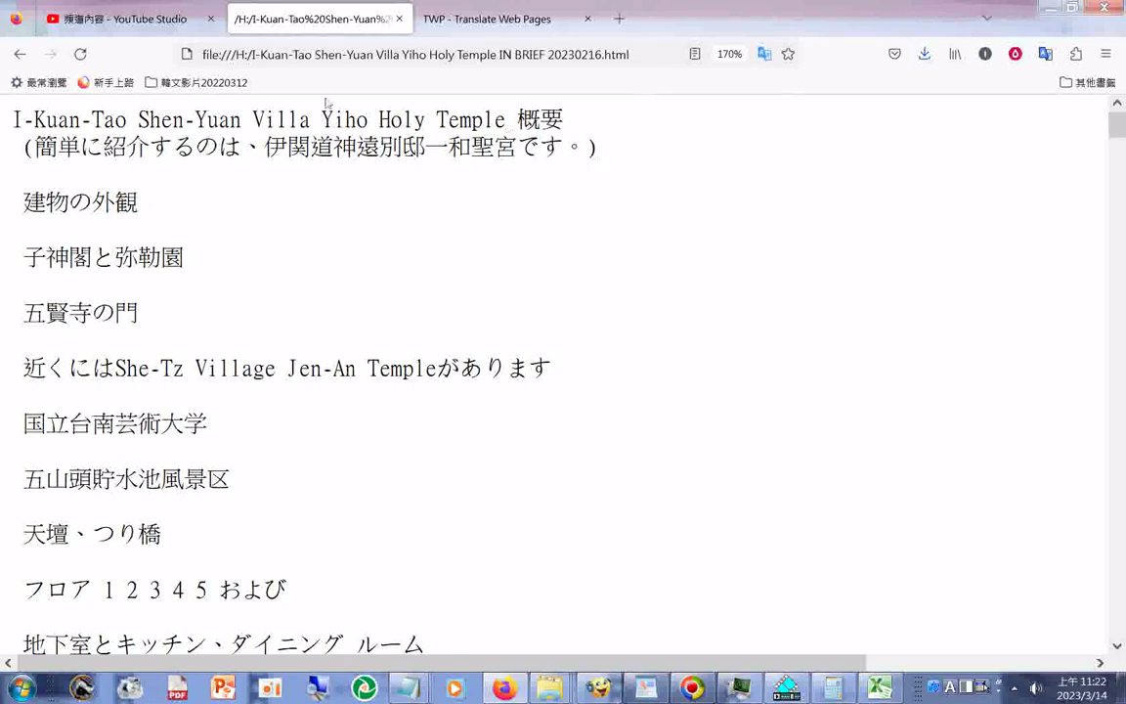
# - Select the whole Japanese text of the temple page and copy it
pyautogui.moveTo(303, 156); pyautogui.dragTo(271, 151)
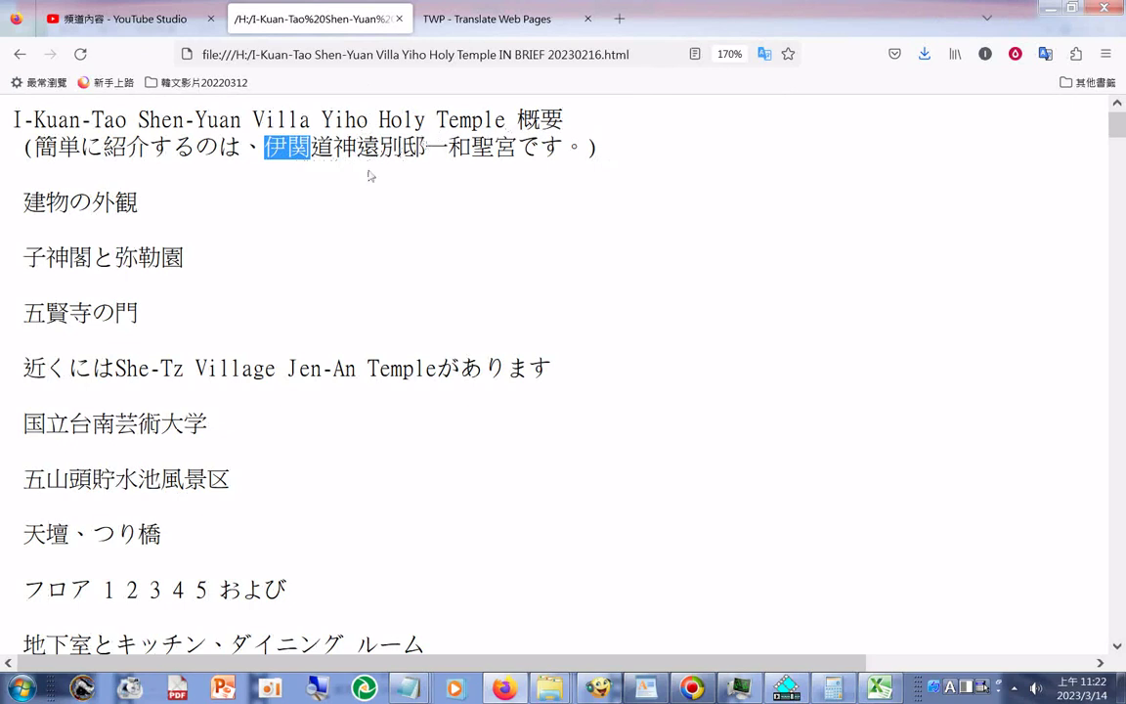
pyautogui.rightClick(218, 202)
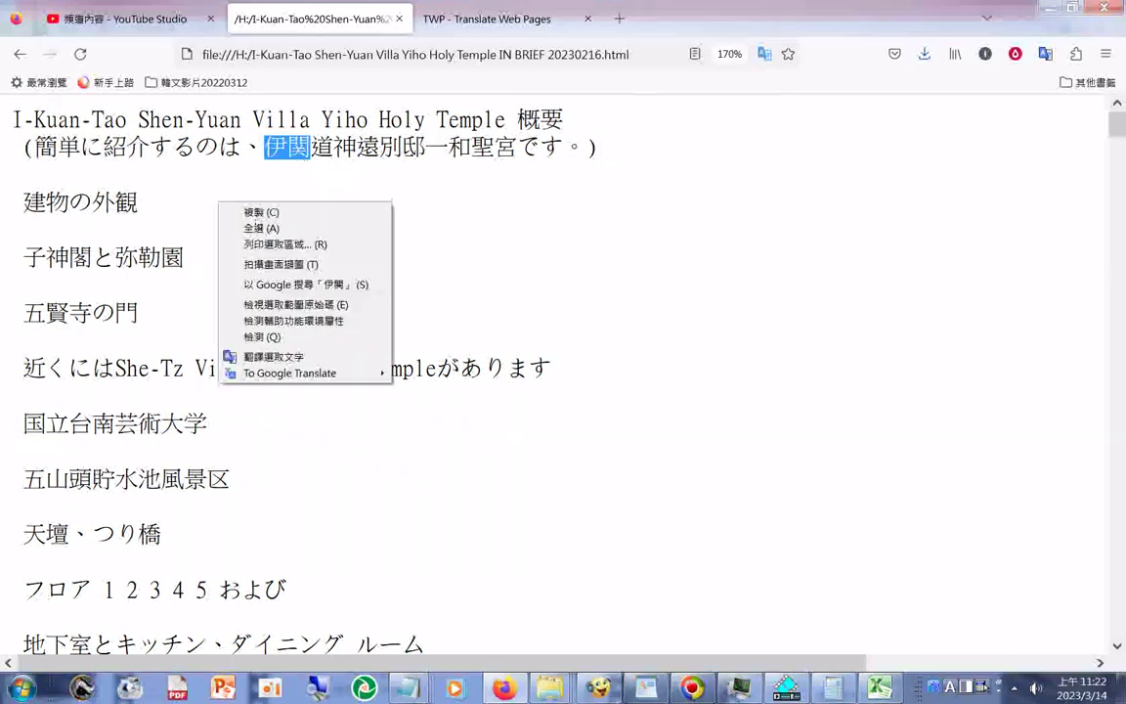
pyautogui.click(253, 228)
pyautogui.rightClick(190, 132)
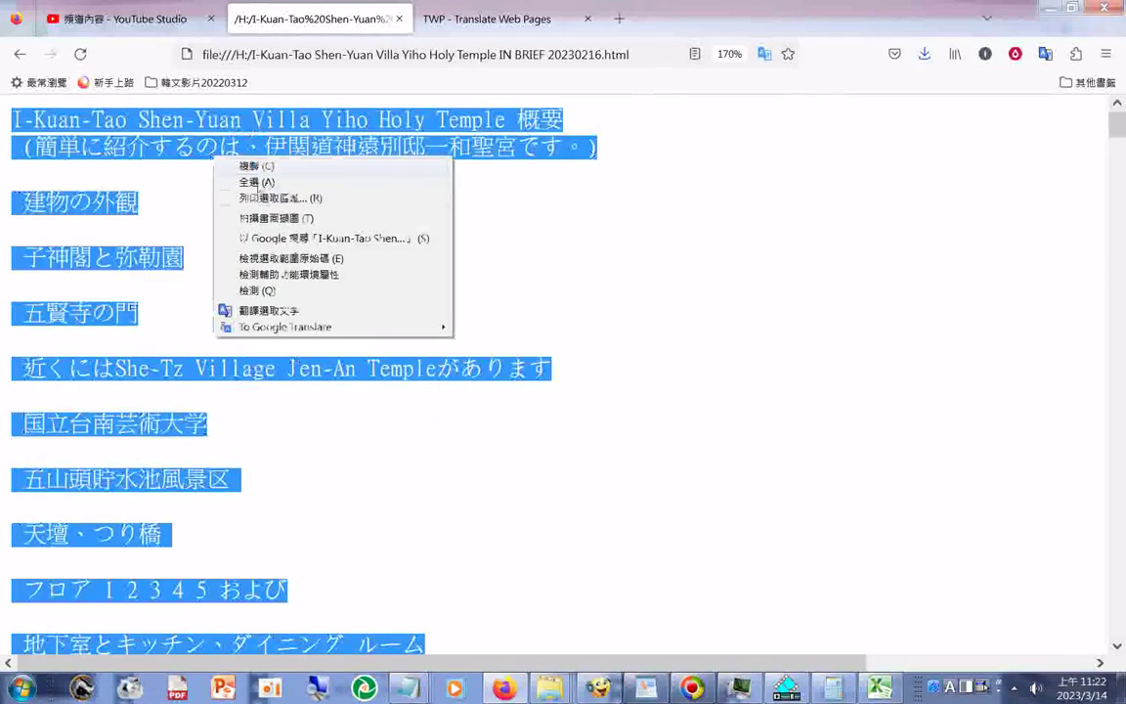
pyautogui.click(35, 429)
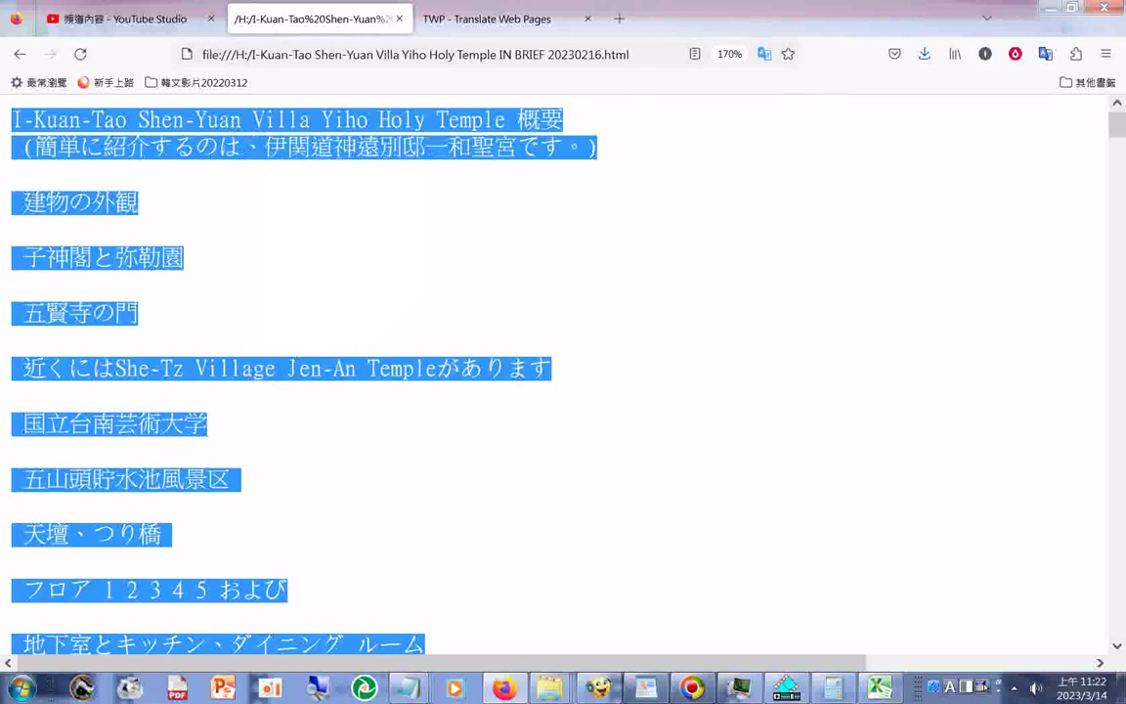
# - Open a new Notepad document, paste the Japanese text into it and return to its beginning
pyautogui.click(21, 687)
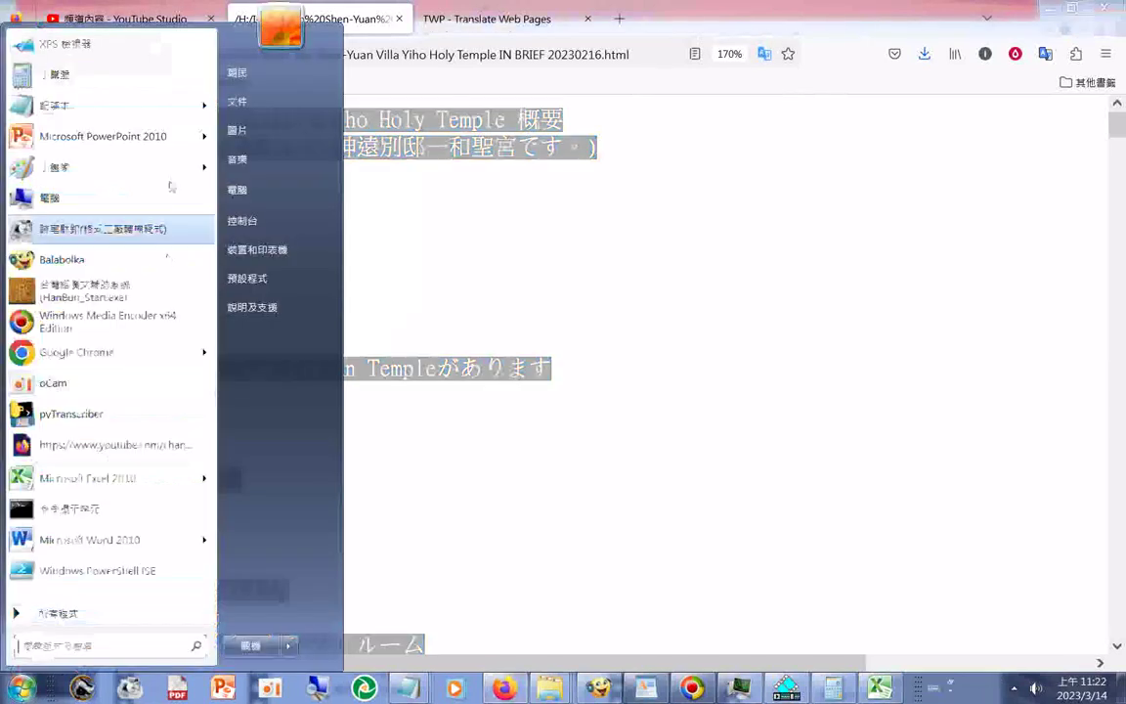
pyautogui.click(113, 106)
pyautogui.rightClick(555, 338)
pyautogui.click(596, 396)
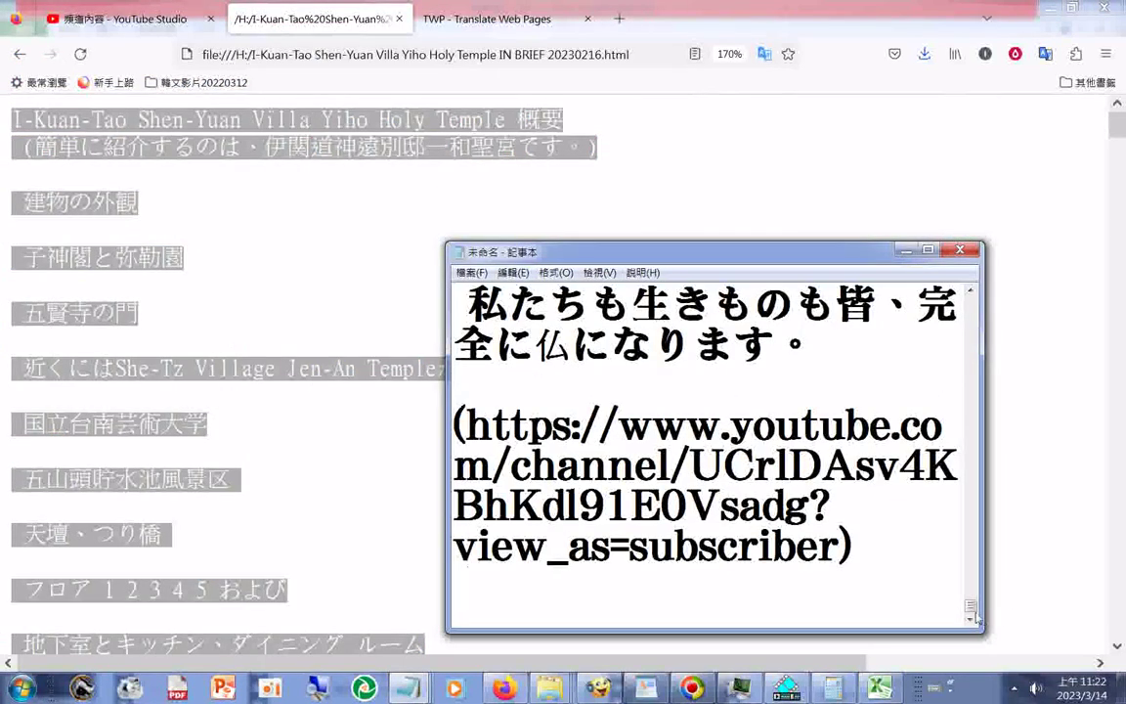
pyautogui.moveTo(971, 607); pyautogui.dragTo(981, 539)
pyautogui.scroll(10, 980, 535)
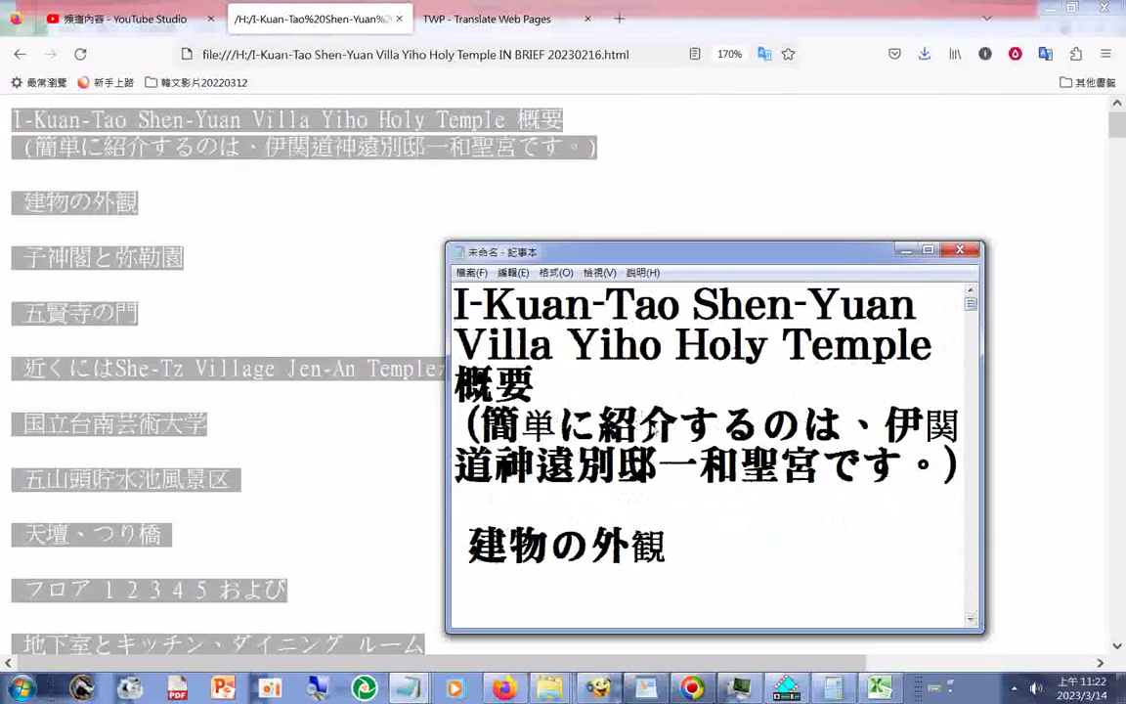
# - Replace 伊関道 with 一貫道 in the bracketed introduction line of the Notepad text
pyautogui.click(862, 440)
pyautogui.moveTo(863, 440); pyautogui.dragTo(507, 482)
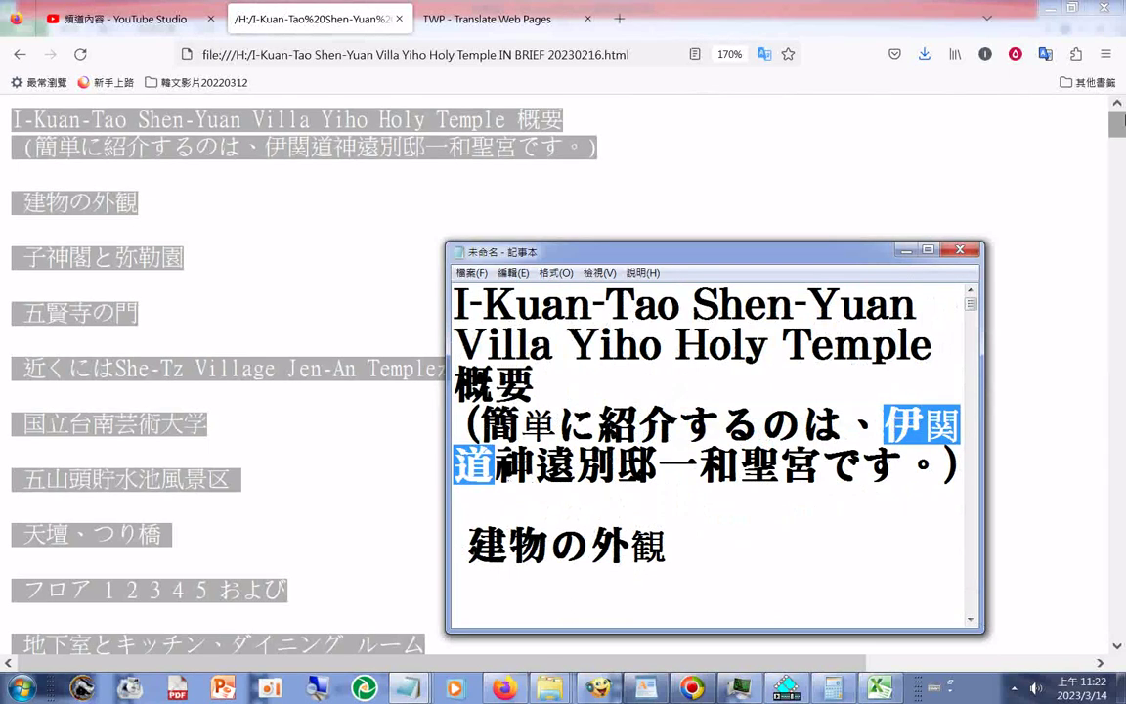
pyautogui.press('Delete')
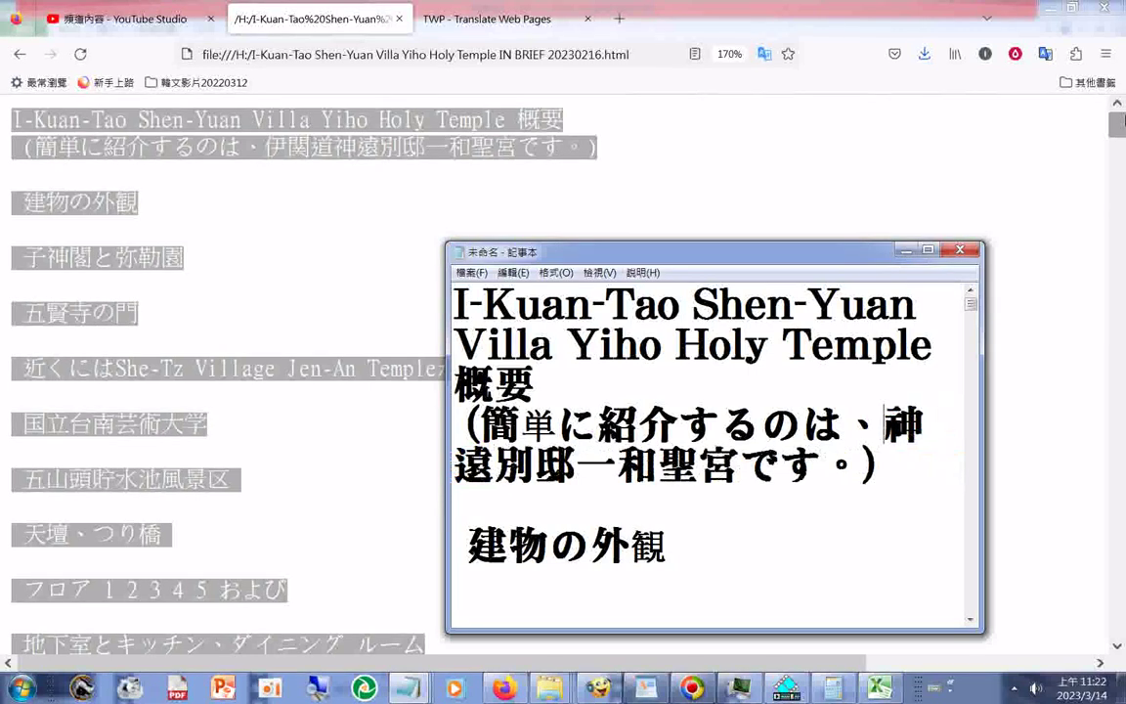
pyautogui.hotkey('ctrl', 'space')
pyautogui.write('一貫')
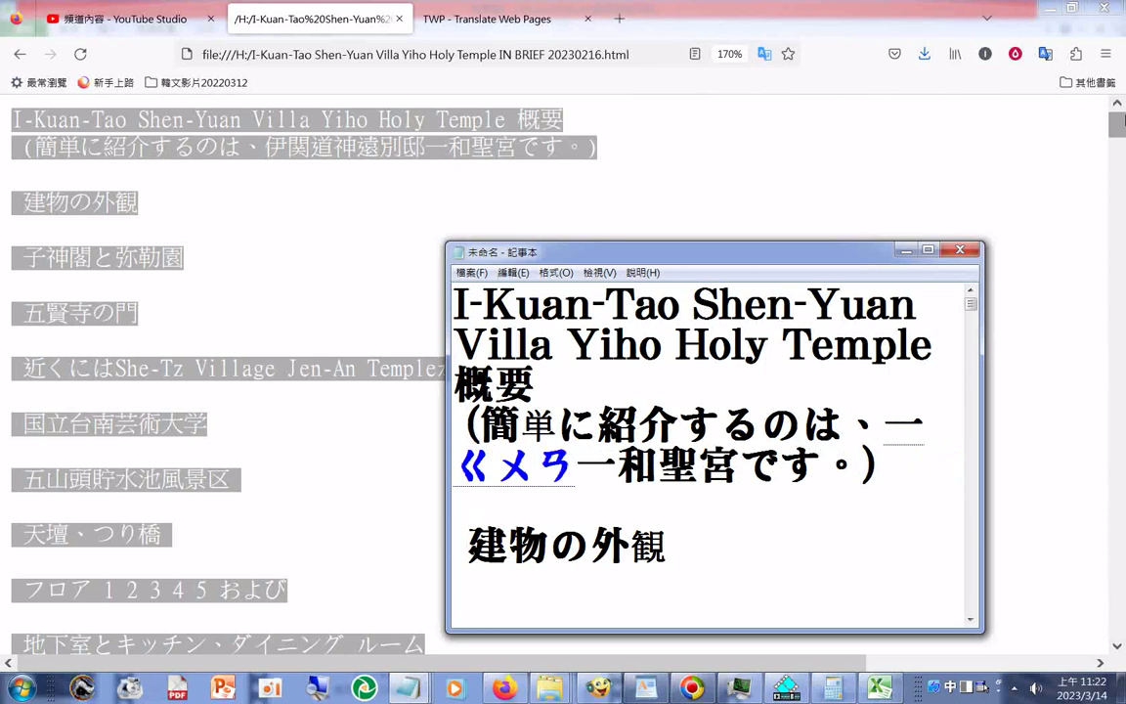
pyautogui.write('道邸')
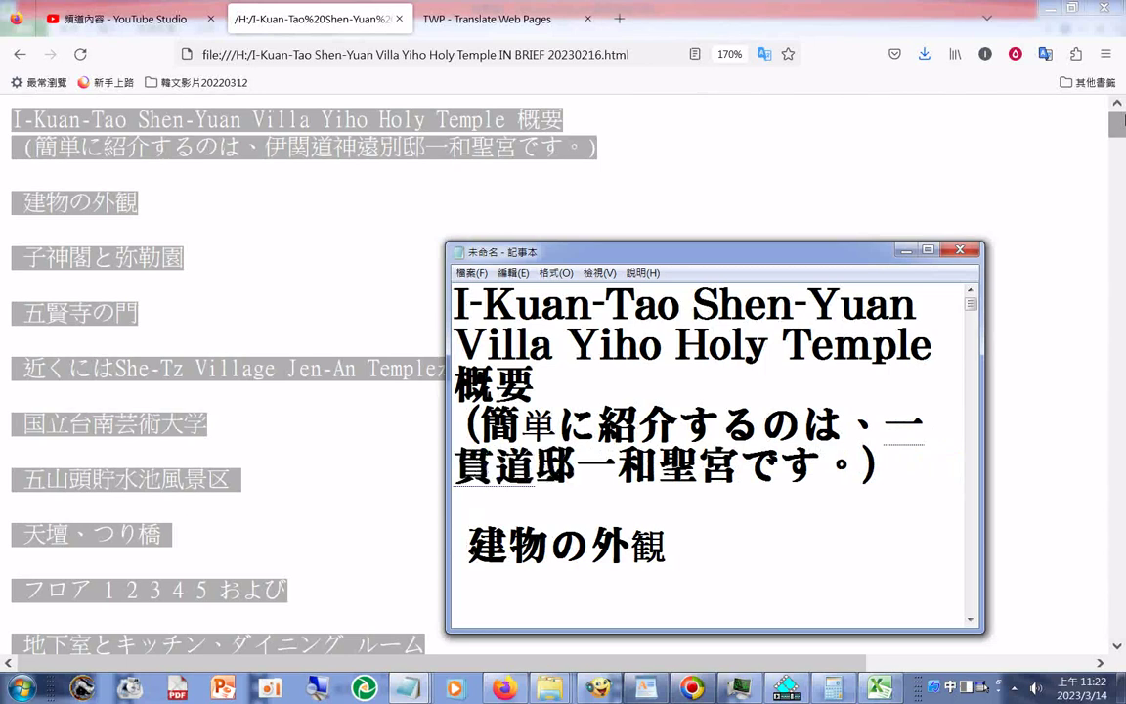
pyautogui.press('Return')
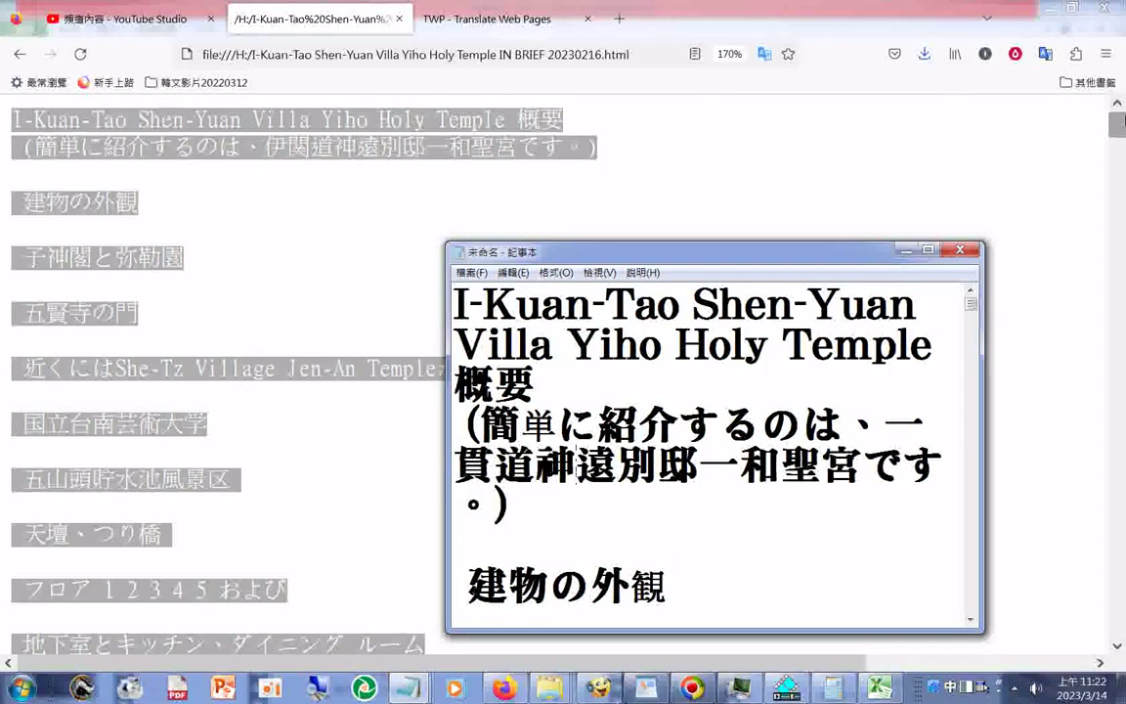
# - Replace 遠別 after 神 with 源 in the introduction line, choosing 源 among the candidate characters
pyautogui.write('元')
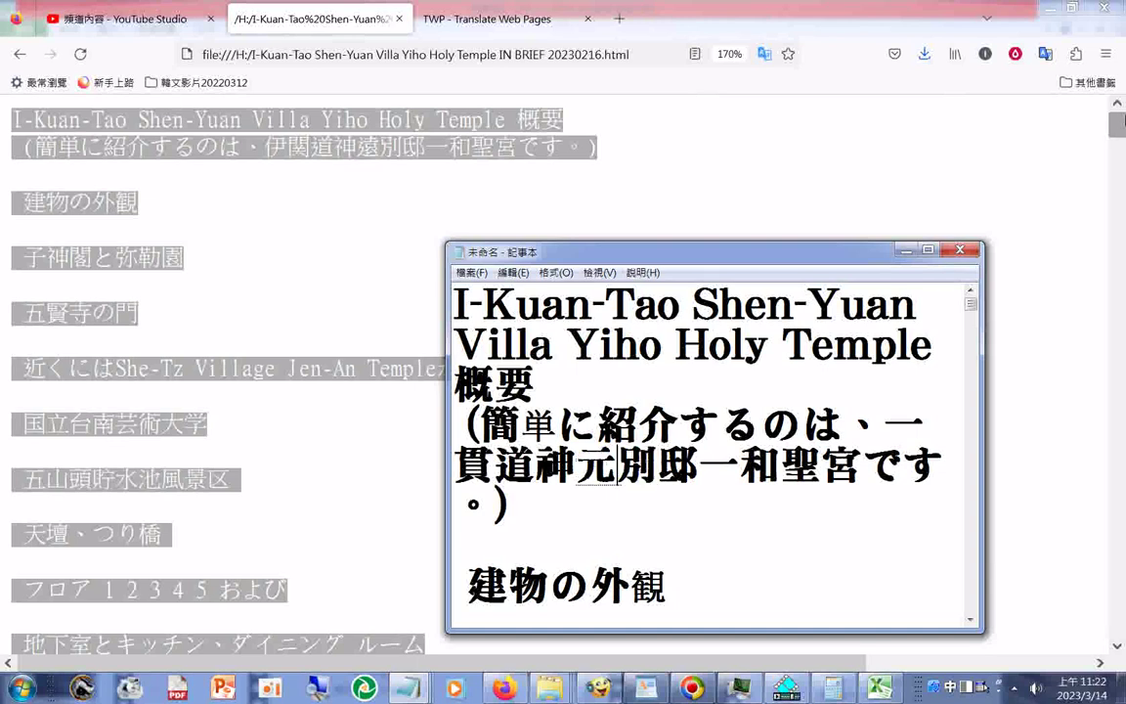
pyautogui.press('Down')
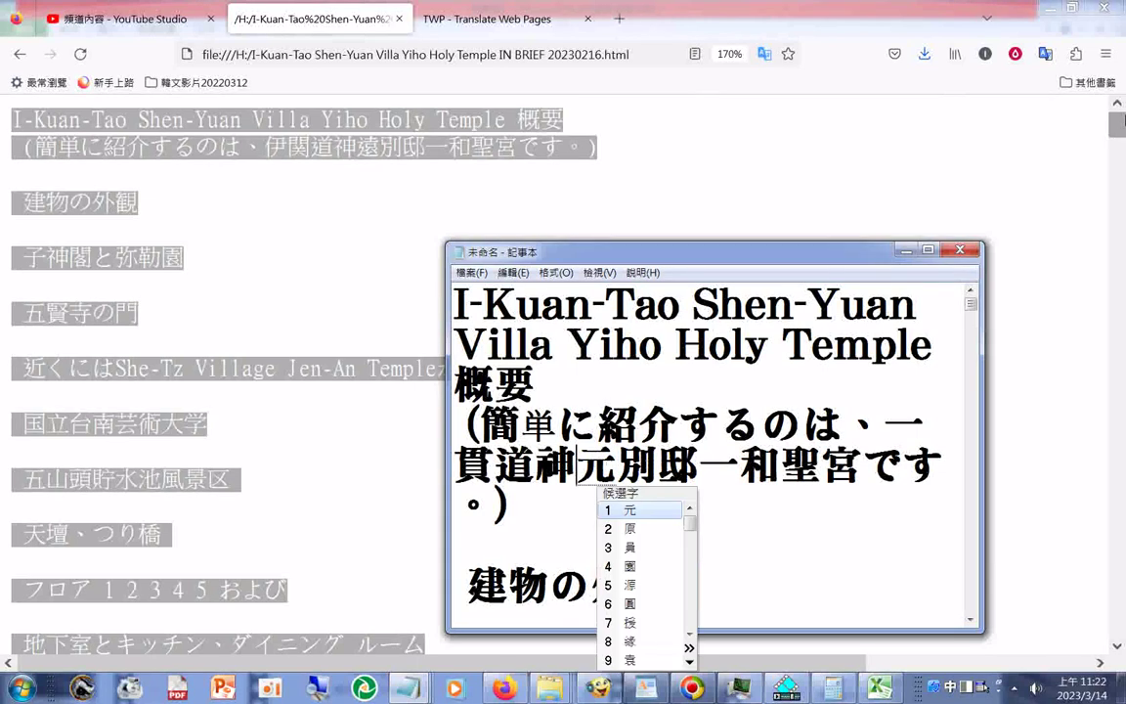
pyautogui.press('5')
pyautogui.press('Return')
pyautogui.press('Delete')
pyautogui.press('Delete')
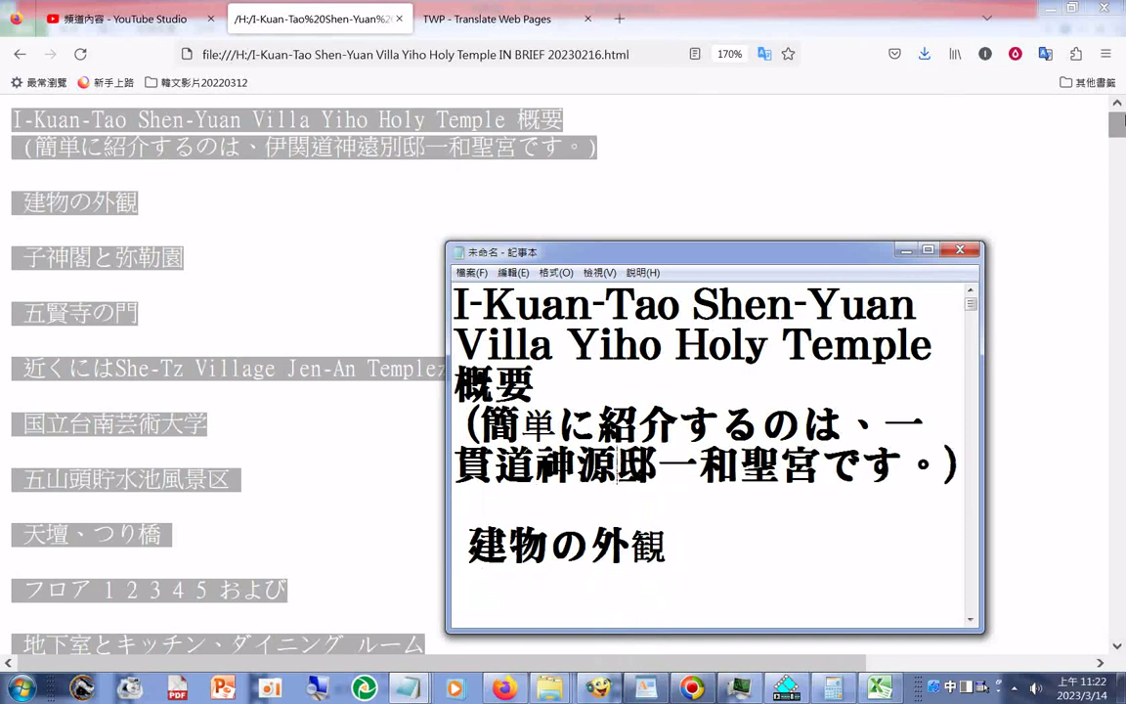
# - Replace 邸 after 神源 with 山莊 in the introduction line
pyautogui.press('Delete')
pyautogui.write('ㄕㄢ')
pyautogui.press('space')
pyautogui.write('5j;')
pyautogui.press('space')
pyautogui.press('Return')
# - Correct the temple's name in the introduction line from 一和聖宮 to 義和聖堂
pyautogui.press('Delete')
pyautogui.press('Delete')
pyautogui.write('u4ck6')
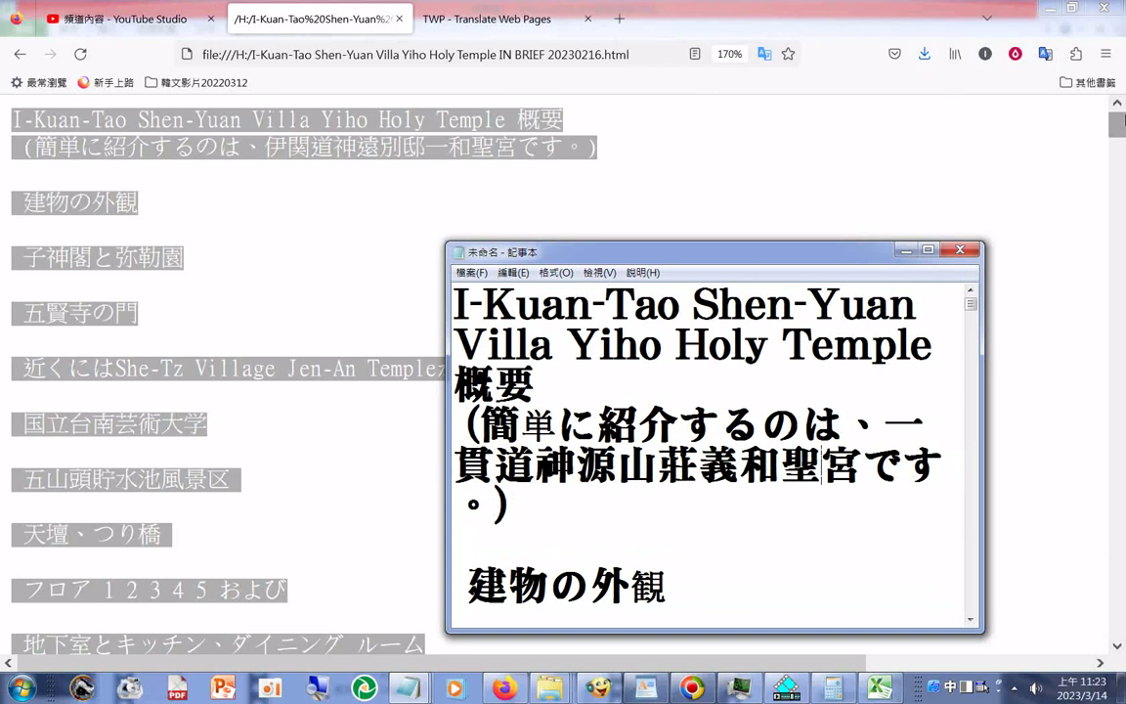
pyautogui.press('Delete')
pyautogui.write('w;6')
pyautogui.press('Return')
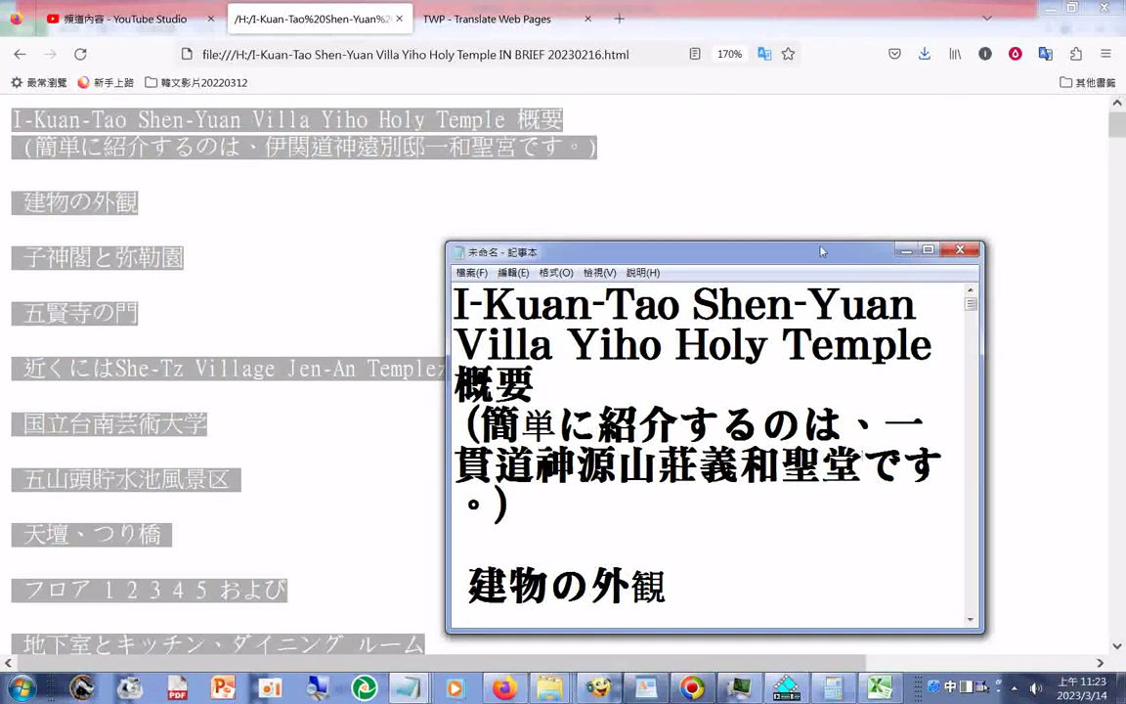
# - Select all of the corrected Japanese text in Notepad and copy it
pyautogui.rightClick(585, 404)
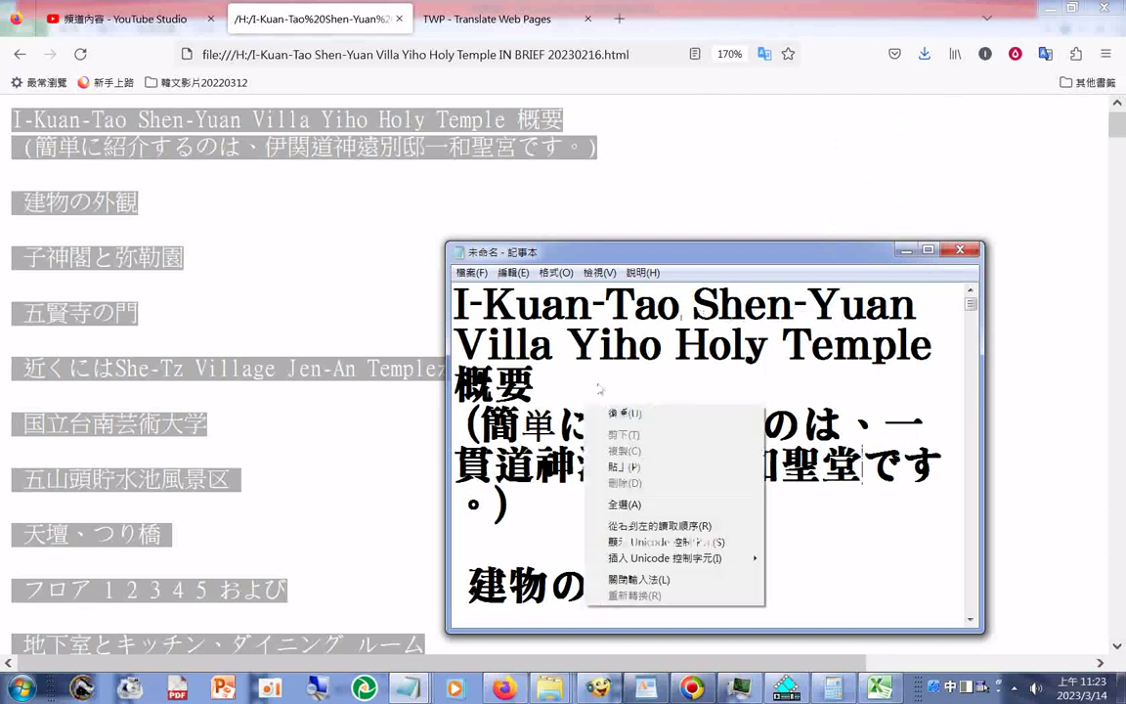
pyautogui.click(636, 505)
pyautogui.rightClick(573, 395)
pyautogui.click(626, 443)
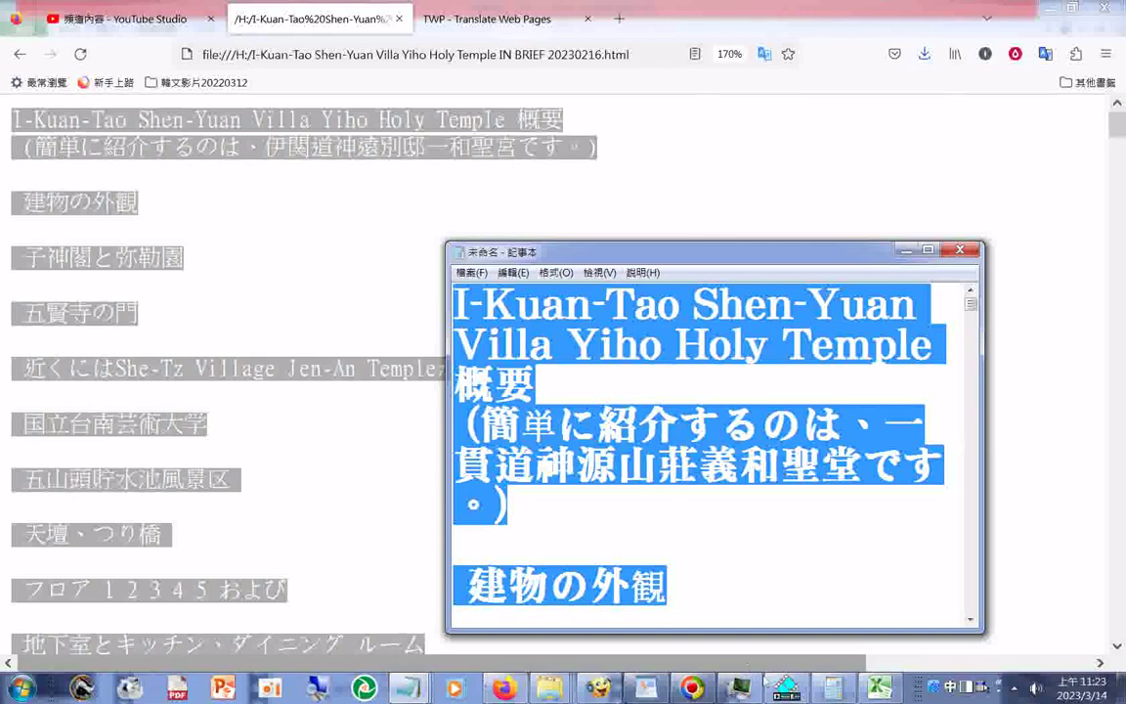
# - Switch to Excel, paste the Japanese text into column B of 工作表3 as Unicode 文字, and check the pasted rows
pyautogui.click(877, 690)
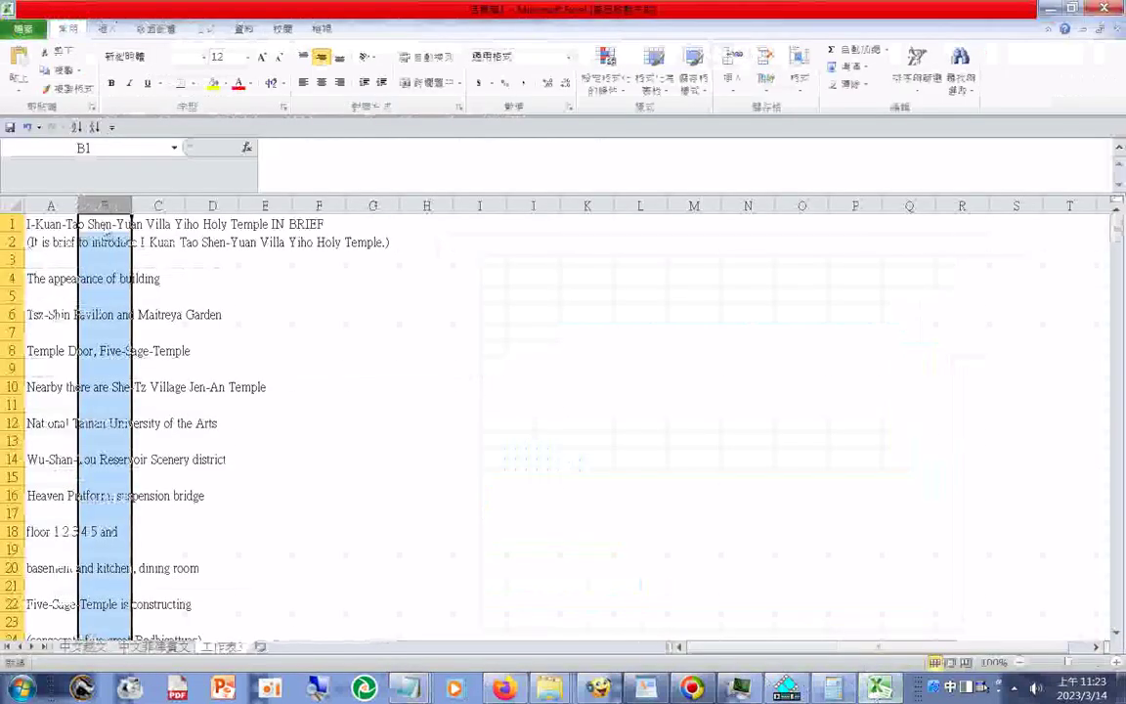
pyautogui.rightClick(105, 220)
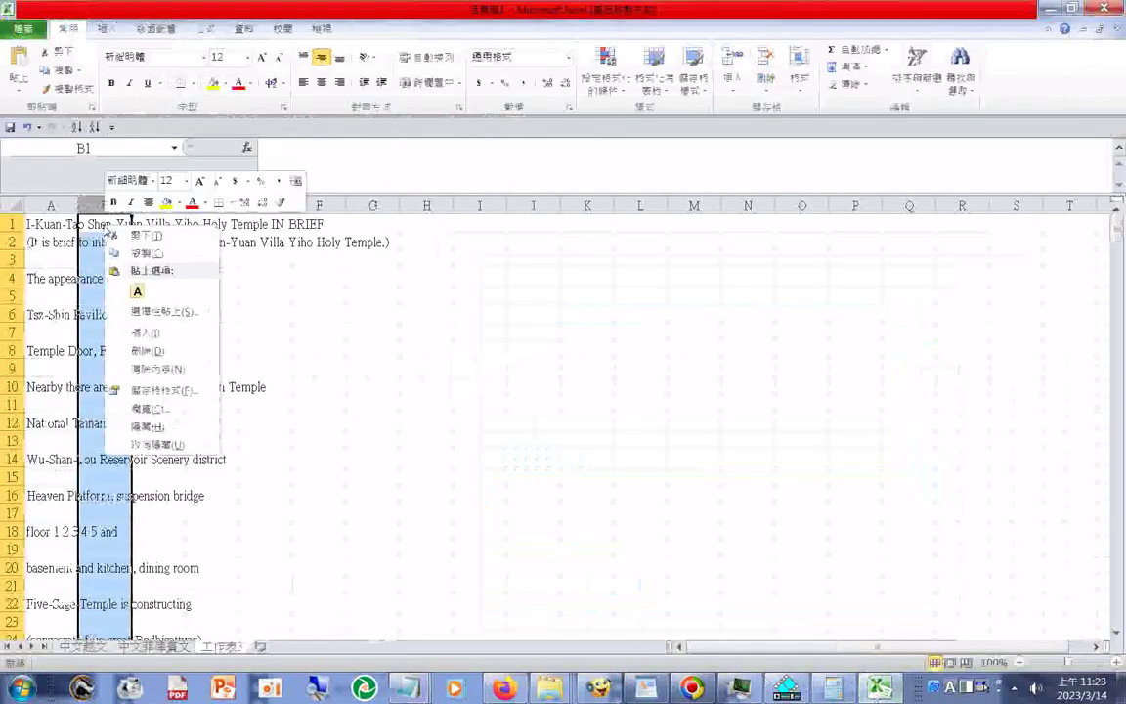
pyautogui.click(152, 311)
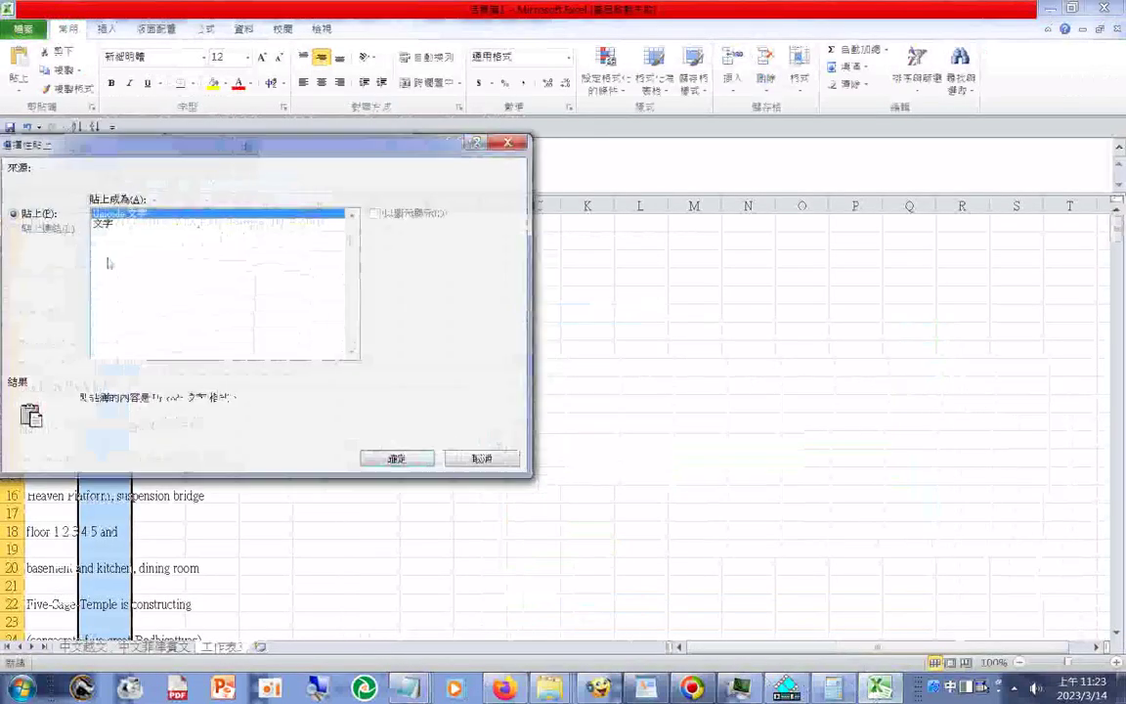
pyautogui.click(396, 458)
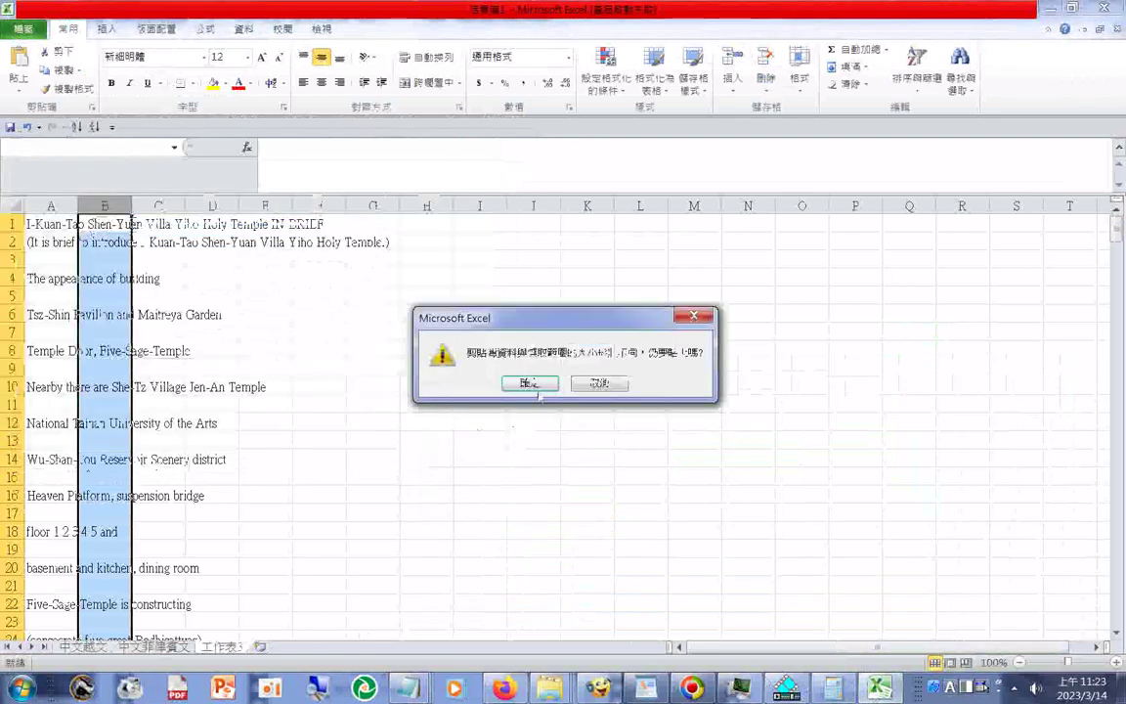
pyautogui.click(538, 388)
pyautogui.scroll(-3, 327, 377)
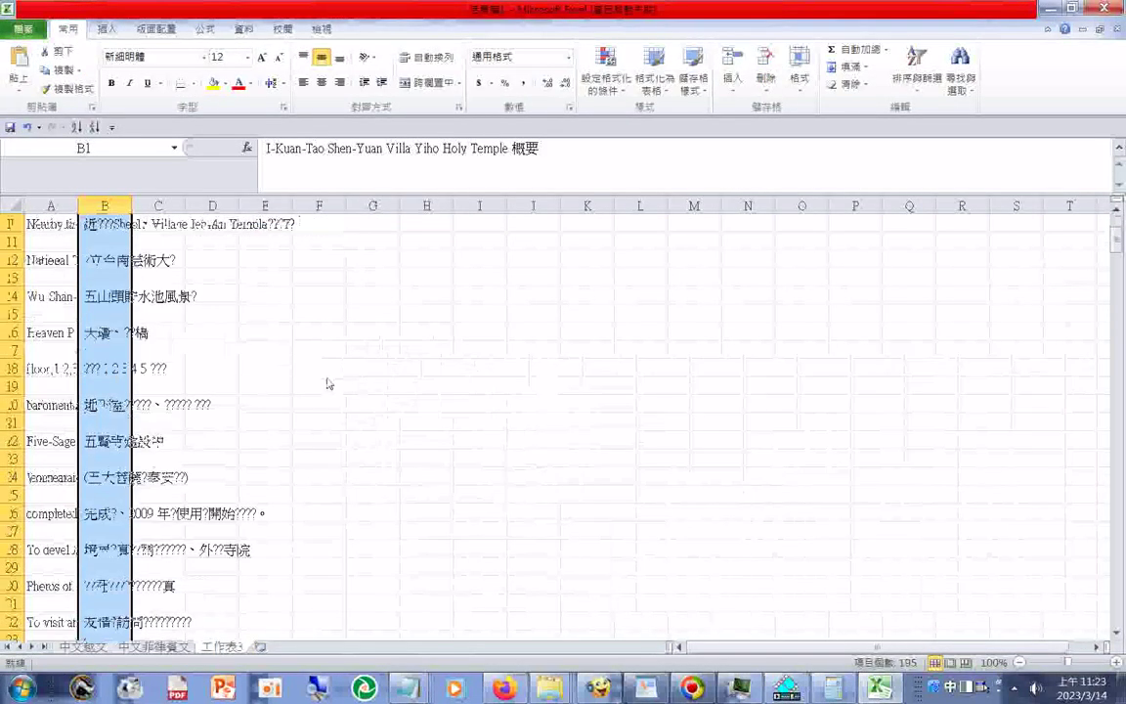
pyautogui.scroll(3, 327, 383)
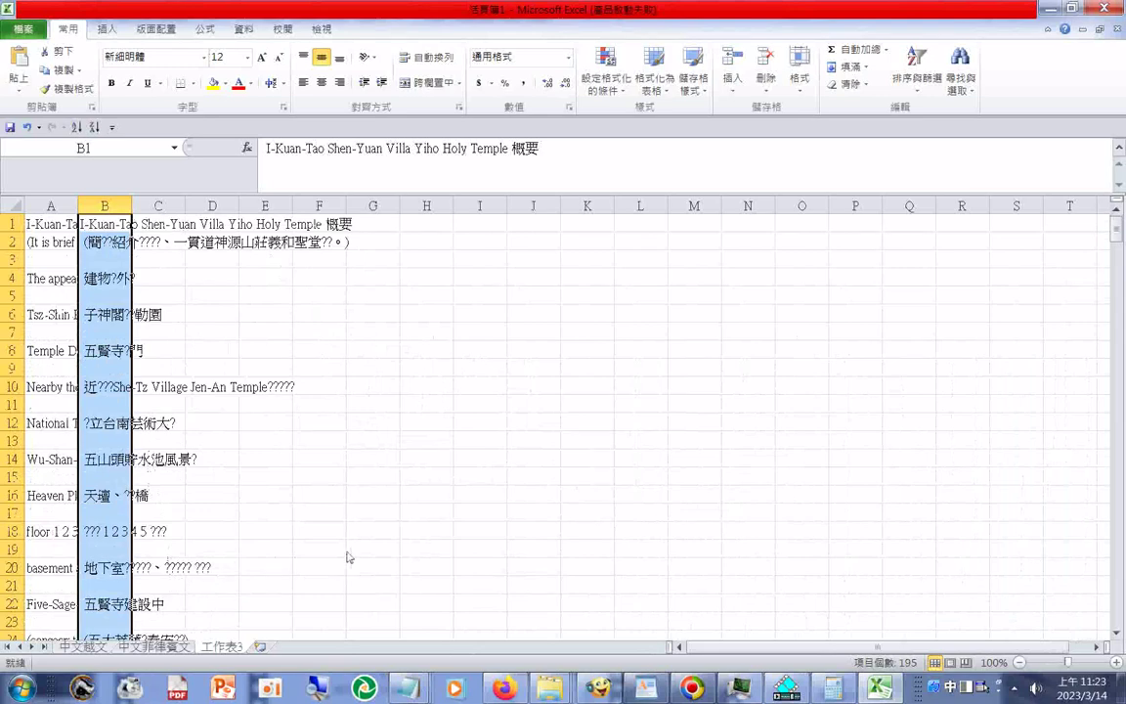
# - Return to the untitled Notepad document and start saving it under a new name with Unicode encoding and file type 所有檔案
pyautogui.click(408, 689)
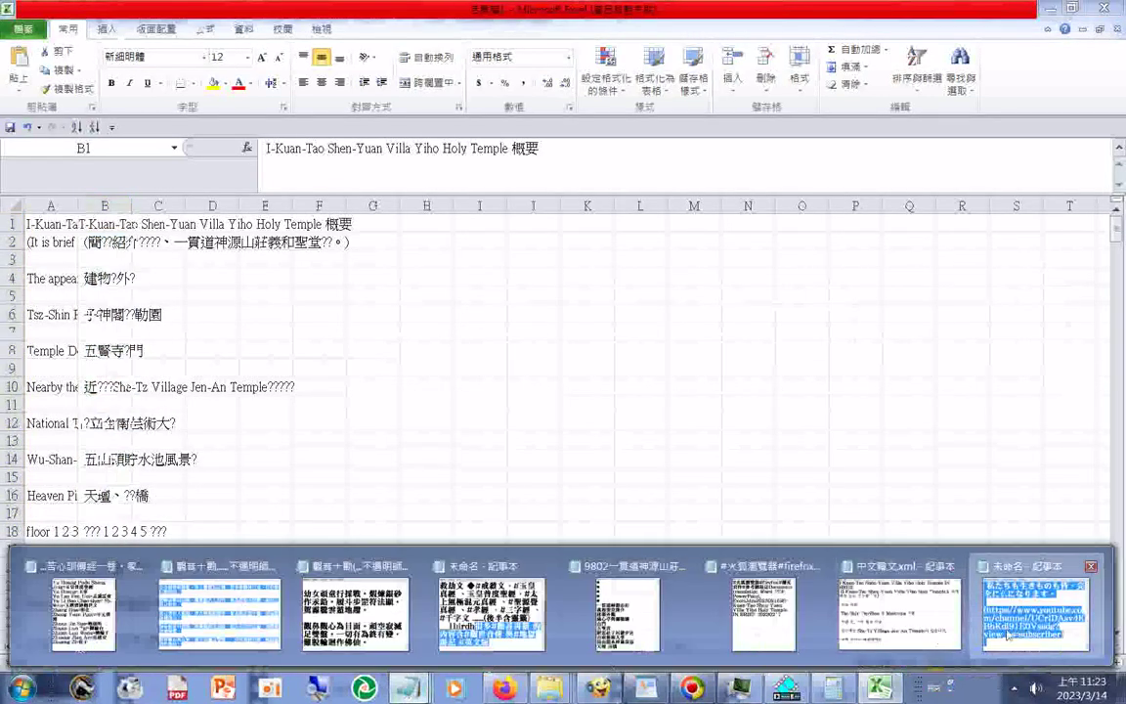
pyautogui.click(1006, 634)
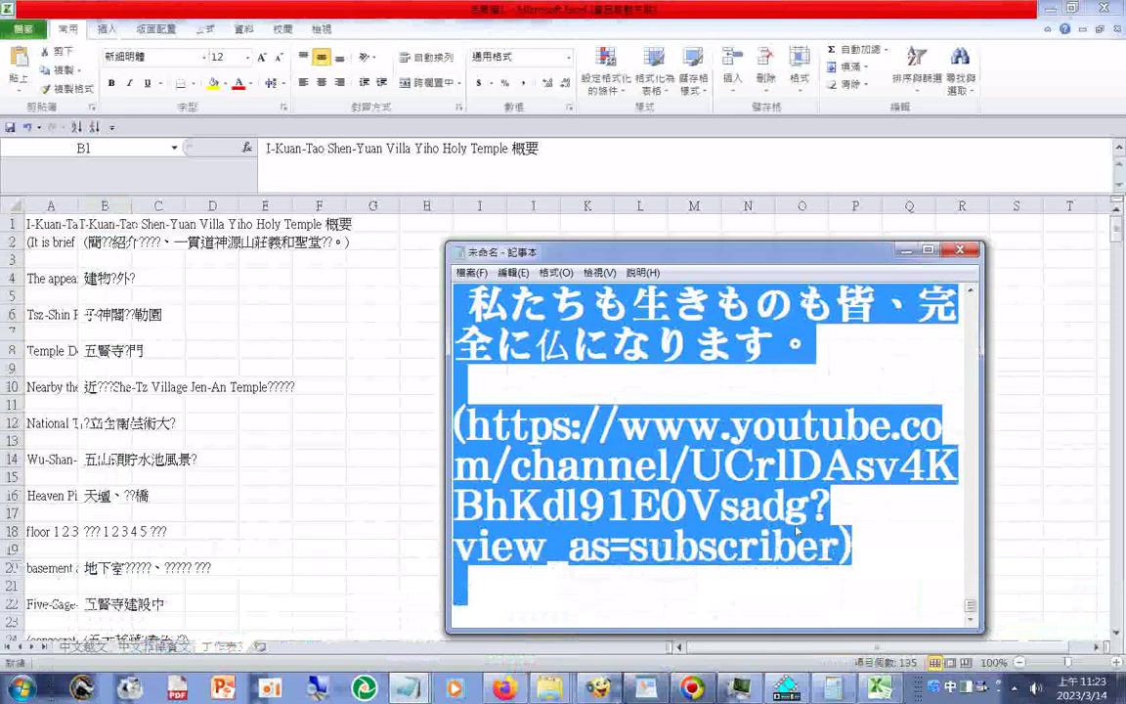
pyautogui.scroll(2, 732, 479)
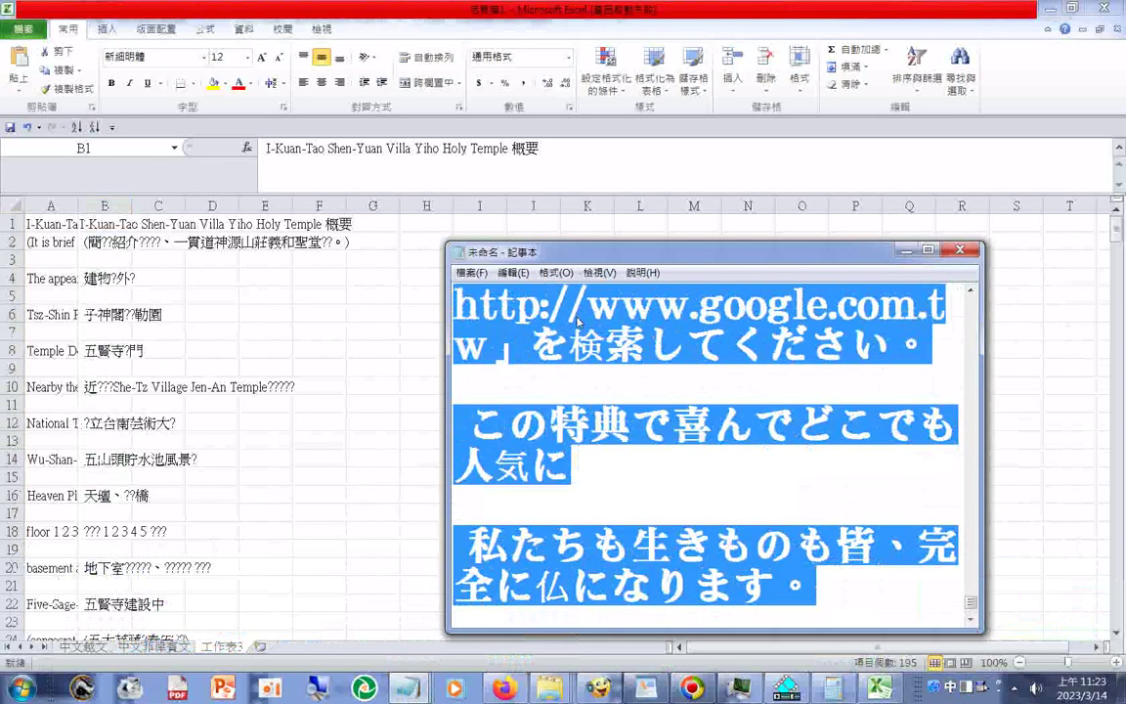
pyautogui.scroll(2, 577, 323)
pyautogui.click(471, 272)
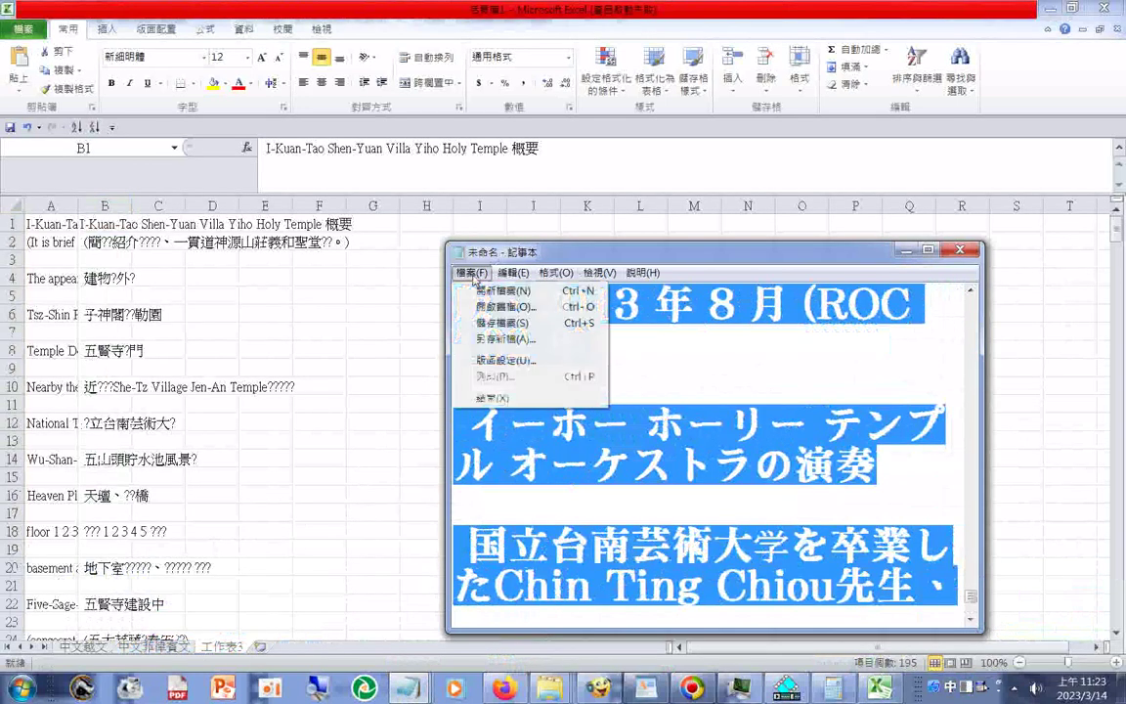
pyautogui.click(488, 341)
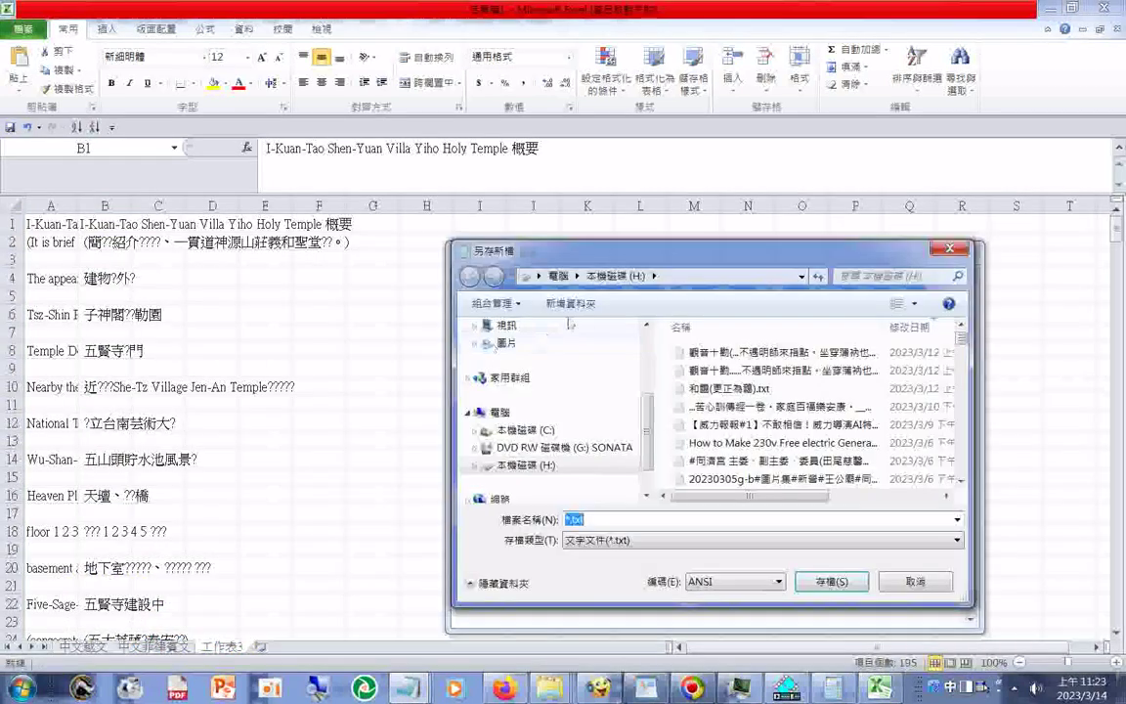
pyautogui.click(690, 580)
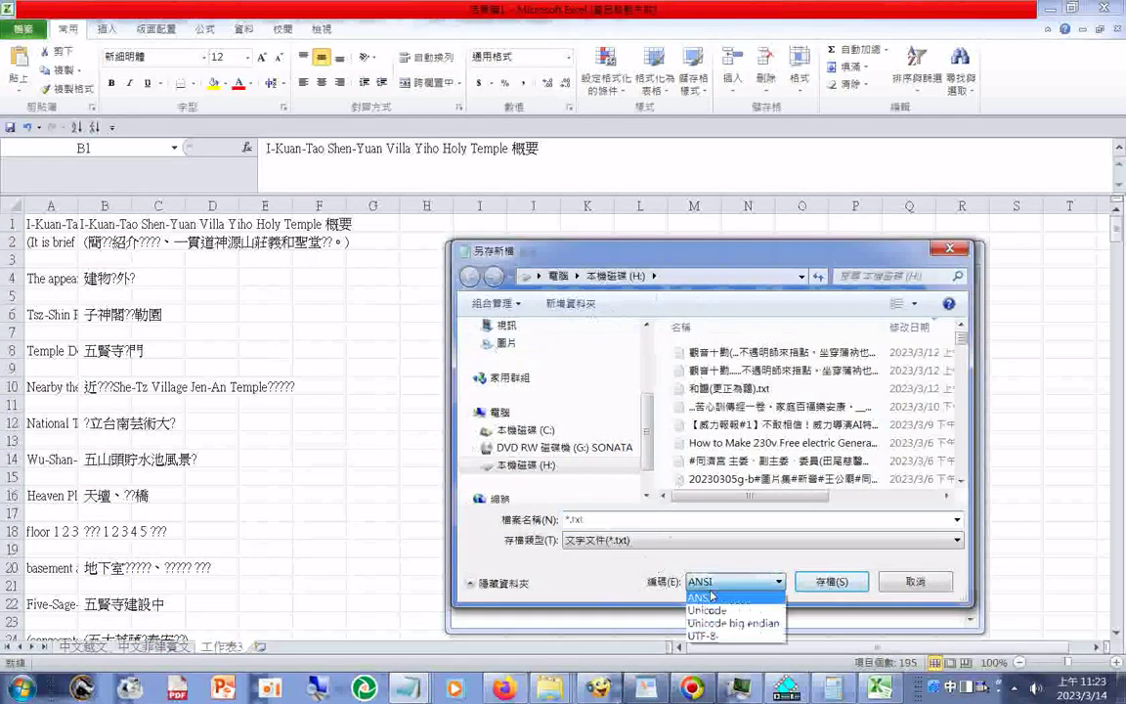
pyautogui.click(697, 607)
pyautogui.click(615, 543)
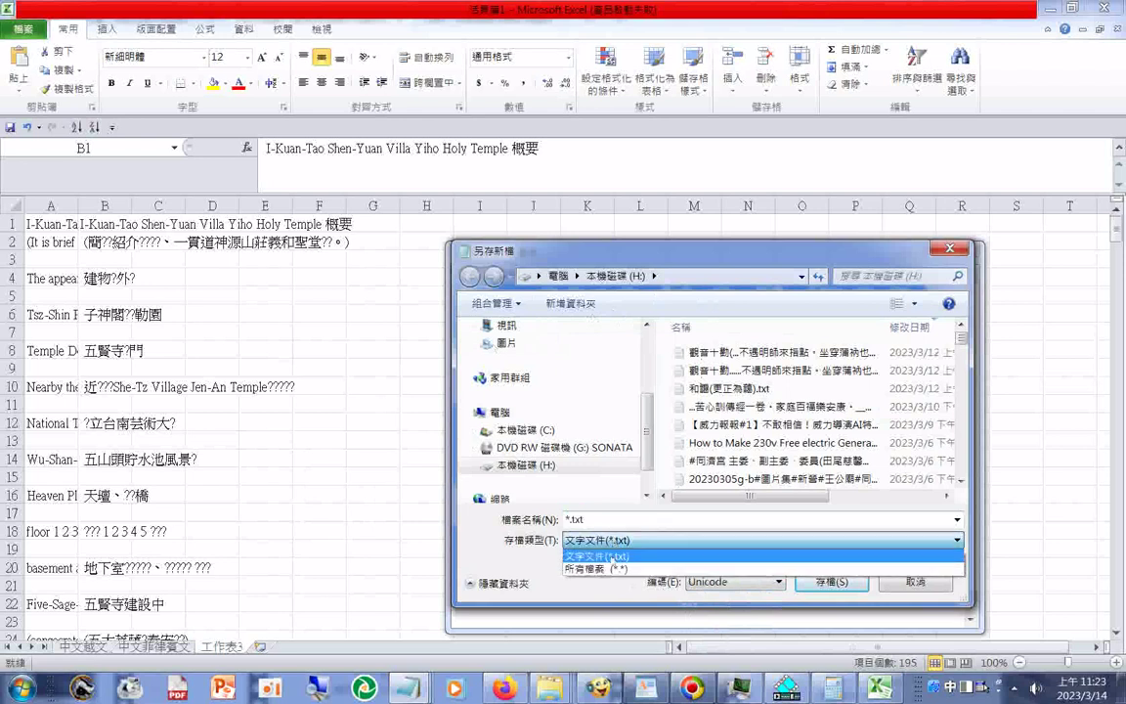
pyautogui.click(606, 515)
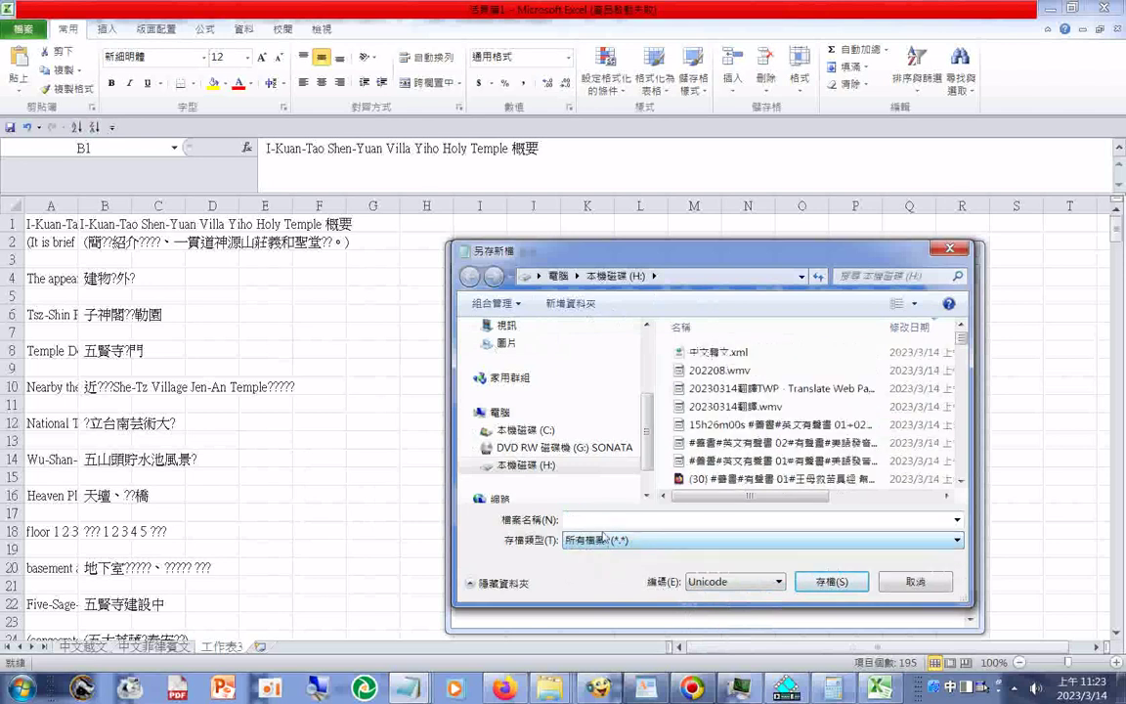
# - Save the Notepad document as 中文日文.xml, reusing the existing Korean file's name with 韓 replaced by 日
pyautogui.click(719, 352)
pyautogui.click(601, 519)
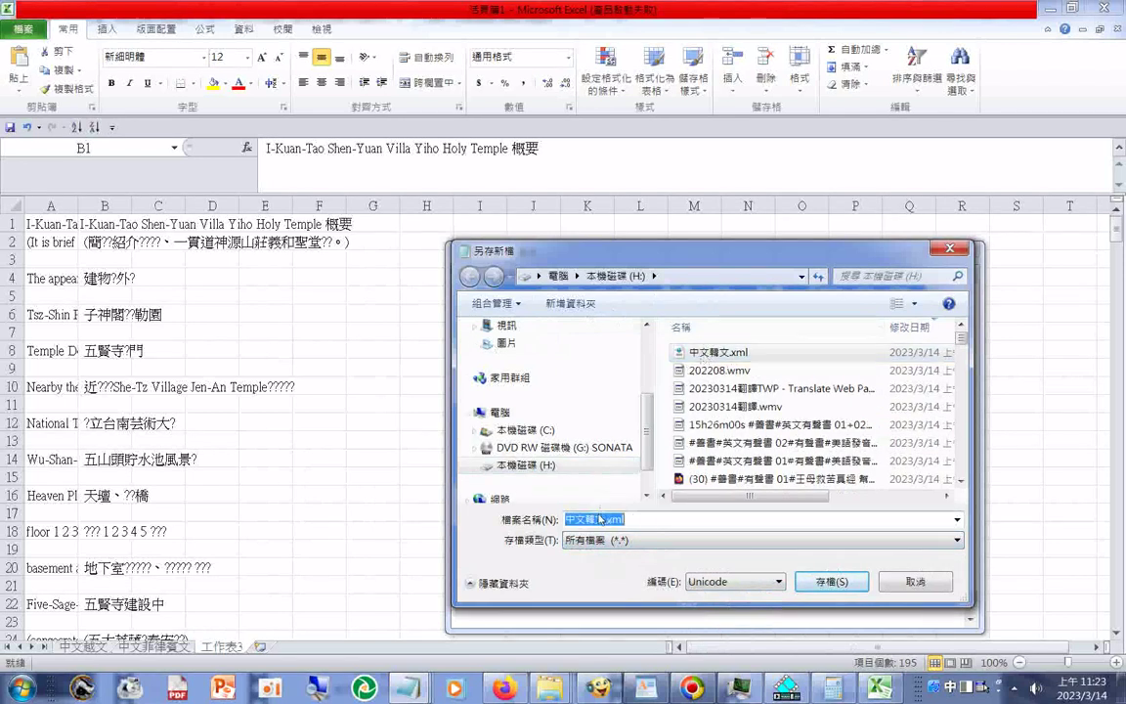
pyautogui.click(601, 519)
pyautogui.press('BackSpace')
pyautogui.write('四')
pyautogui.press('BackSpace')
pyautogui.write('日')
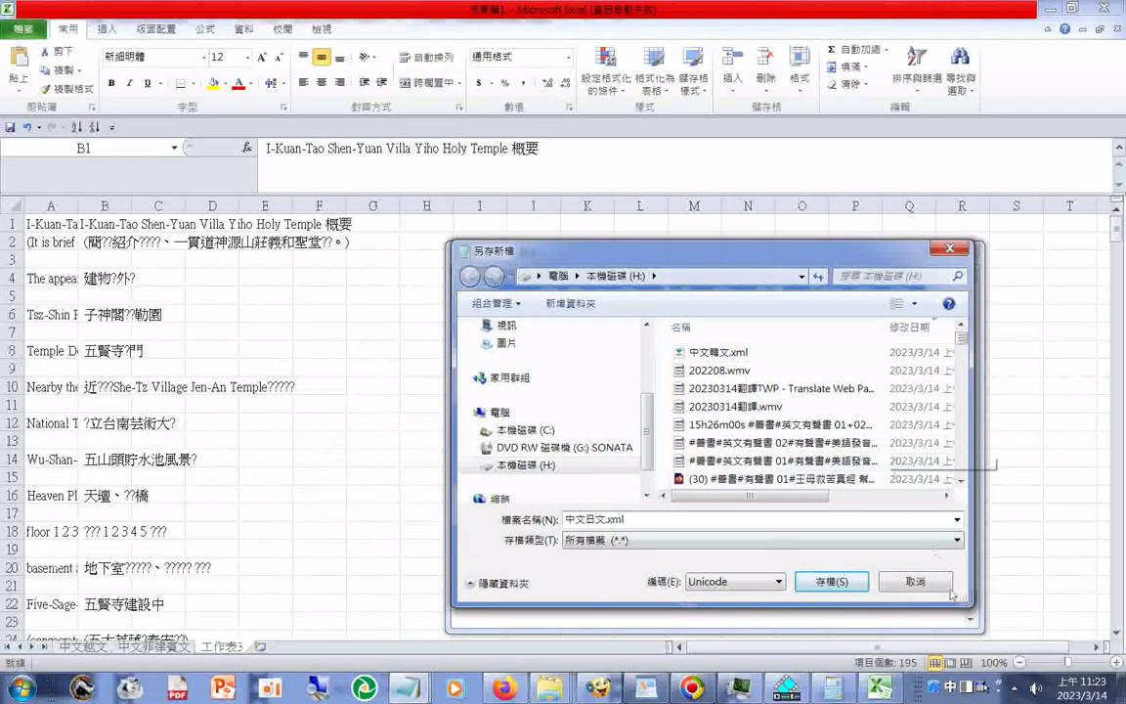
pyautogui.click(832, 582)
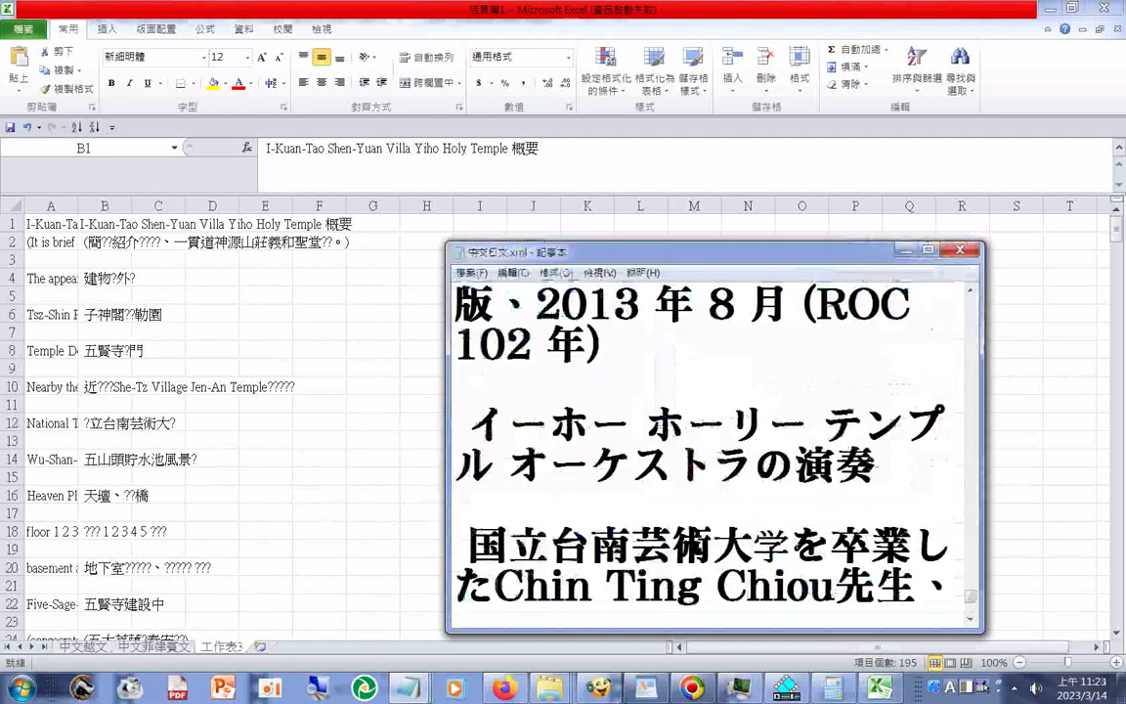
# - Add a dotted separator line followed by a line break at the end of the Japanese text in 中文日文.xml
pyautogui.scroll(2, 674, 312)
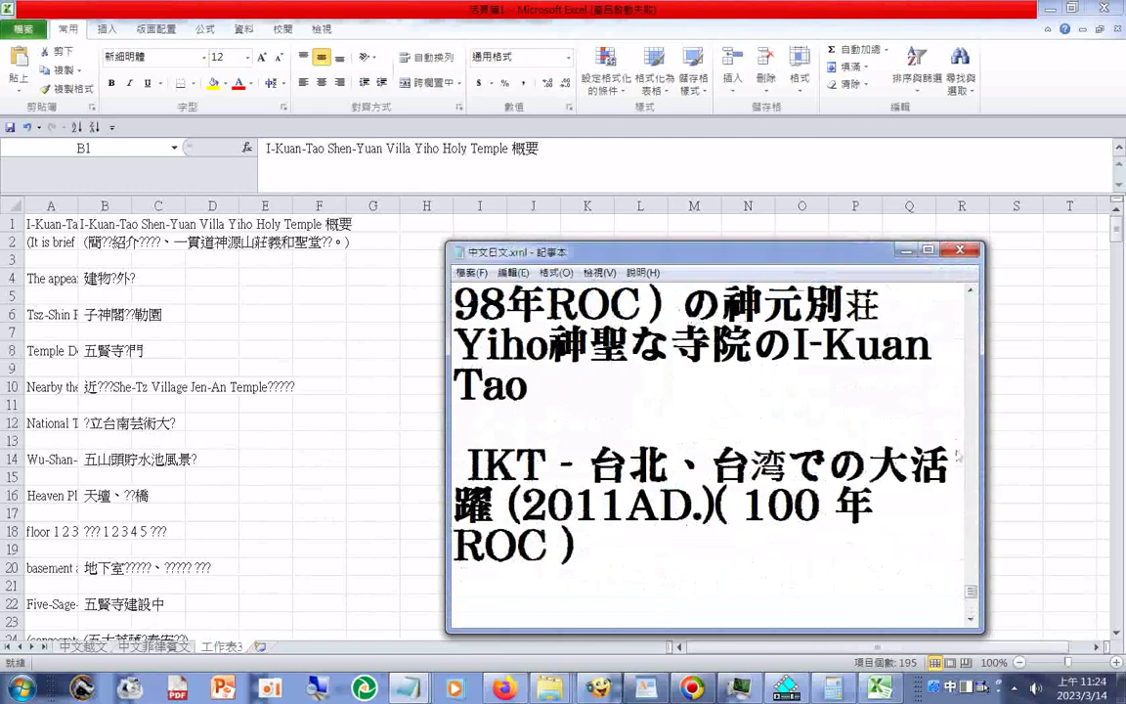
pyautogui.scroll(-3, 957, 454)
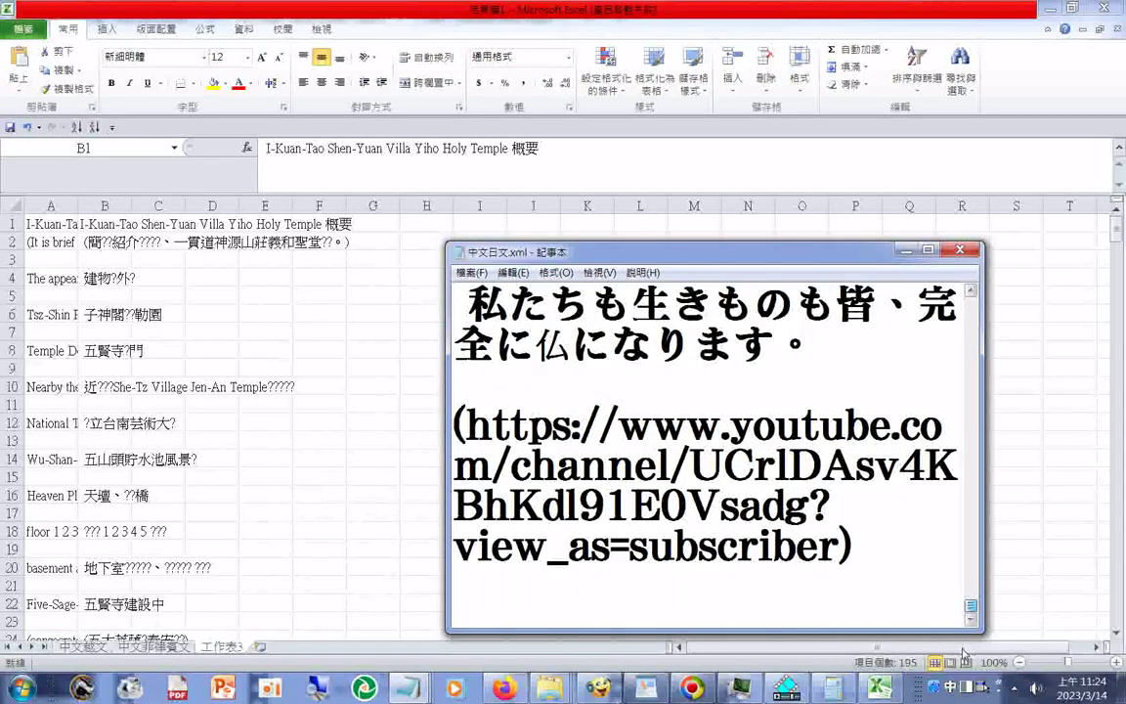
pyautogui.write('.....................')
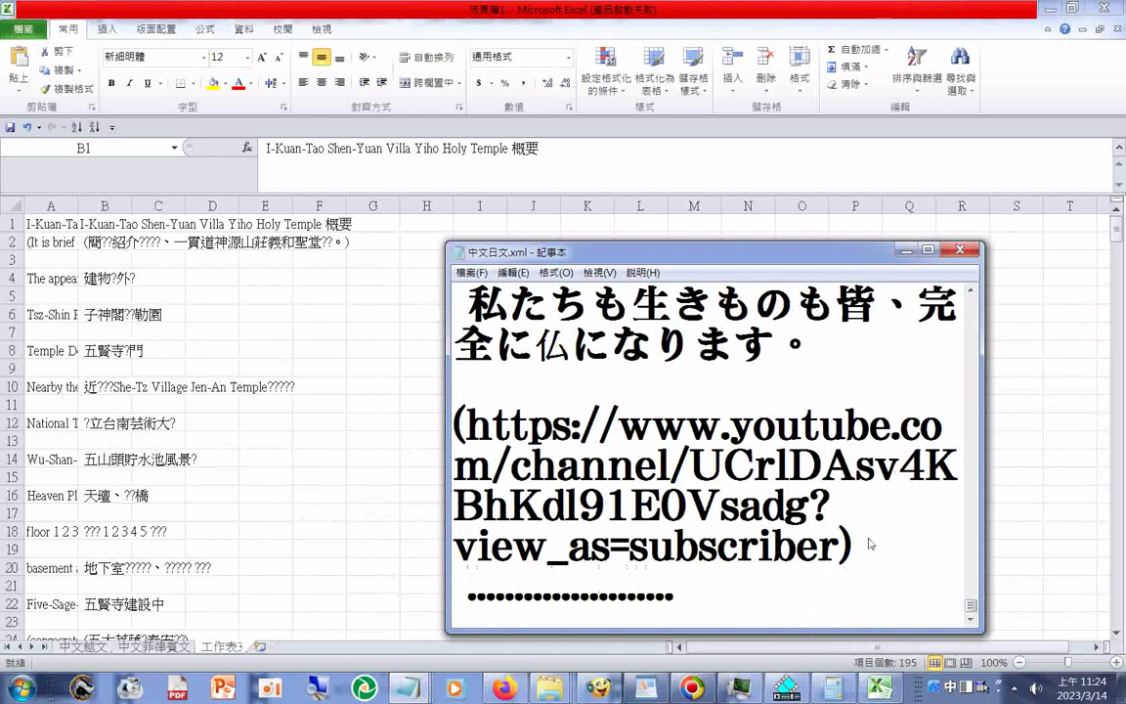
pyautogui.press('Return')
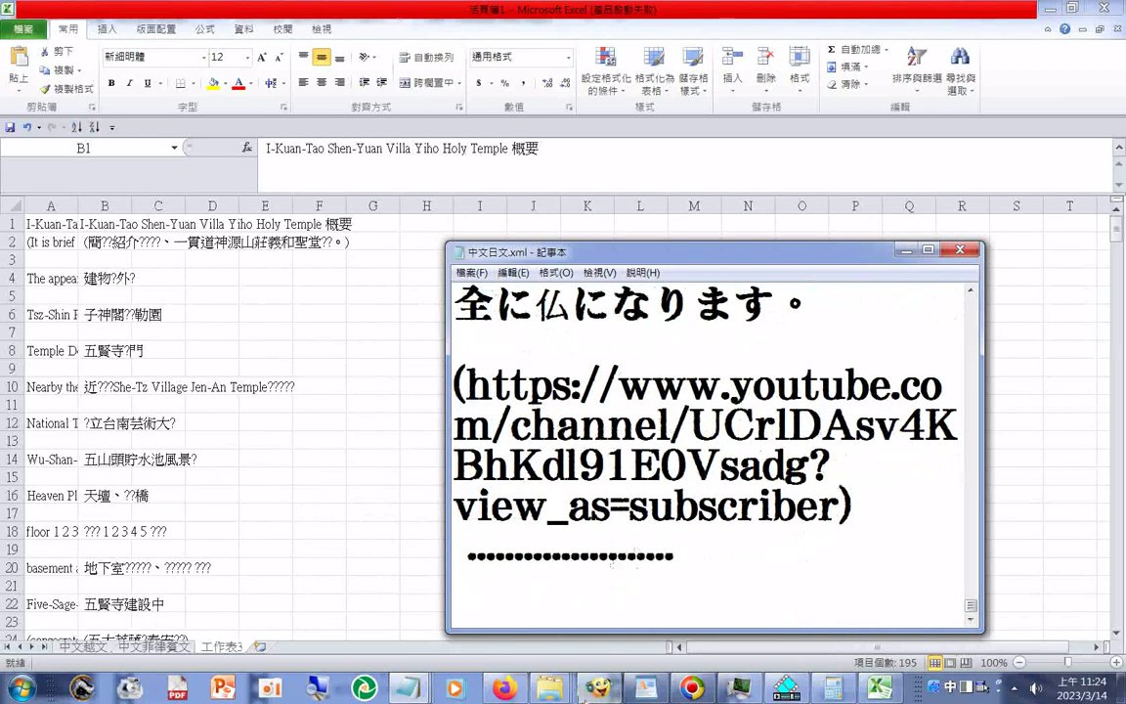
# - Switch to the Notepad file 9802一貫道神源山莊義和聖堂簡介-字幕all.txt and copy all of its Chinese text
pyautogui.click(409, 688)
pyautogui.click(628, 614)
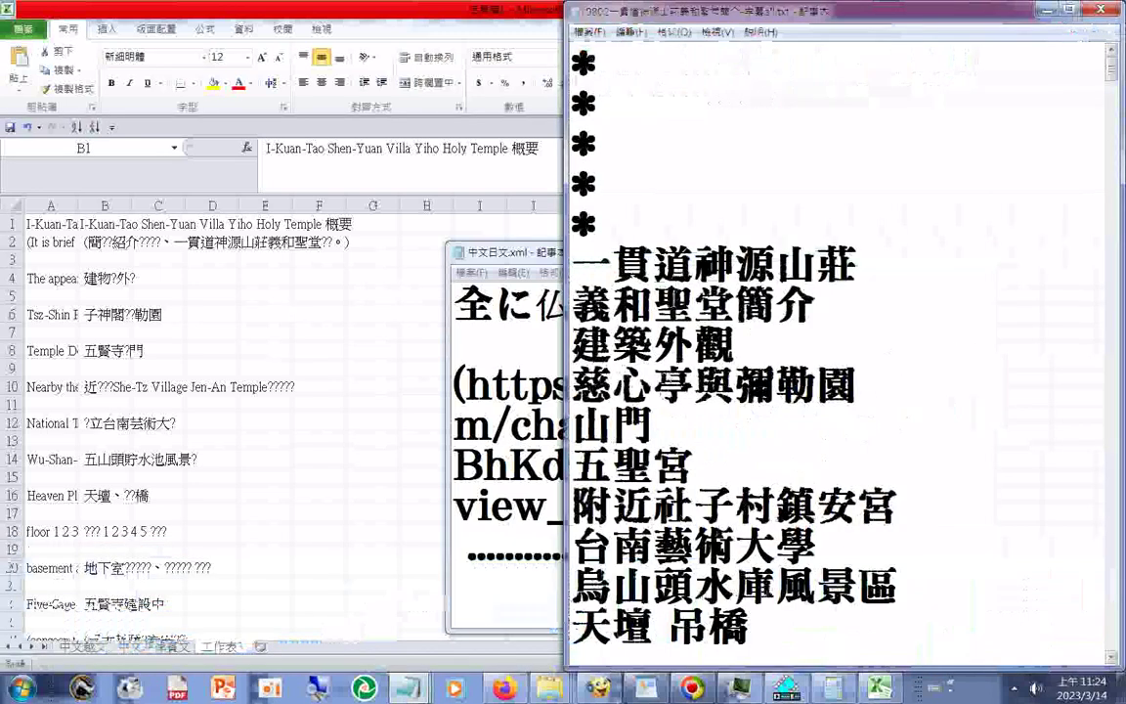
pyautogui.rightClick(589, 328)
pyautogui.click(665, 428)
pyautogui.rightClick(664, 424)
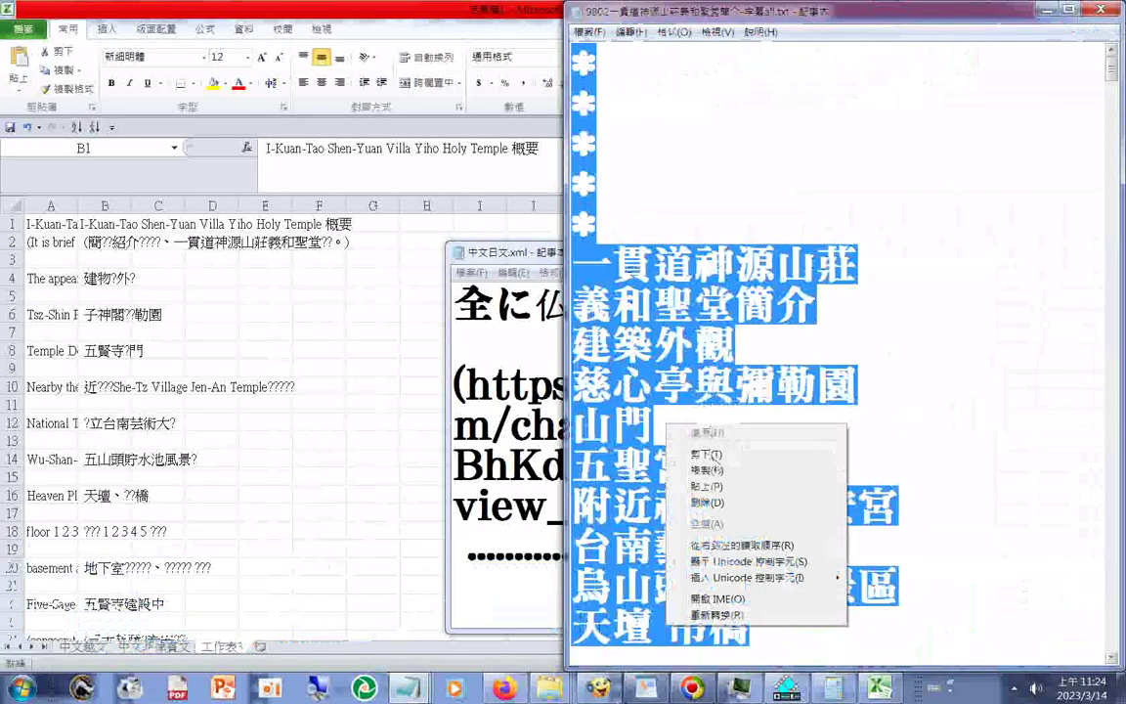
pyautogui.click(713, 471)
# - Paste the Chinese text at the end of 中文日文.xml and add another dotted separator line below it
pyautogui.rightClick(471, 372)
pyautogui.click(513, 436)
pyautogui.write('...')
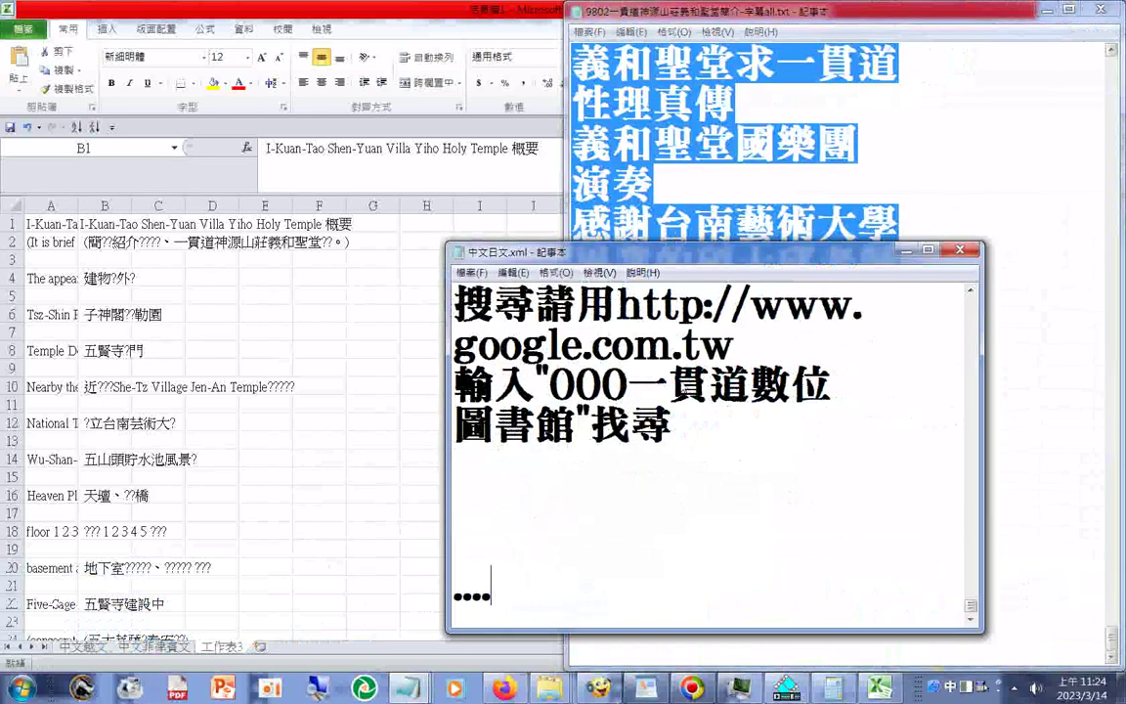
pyautogui.write('.........')
pyautogui.press('Return')
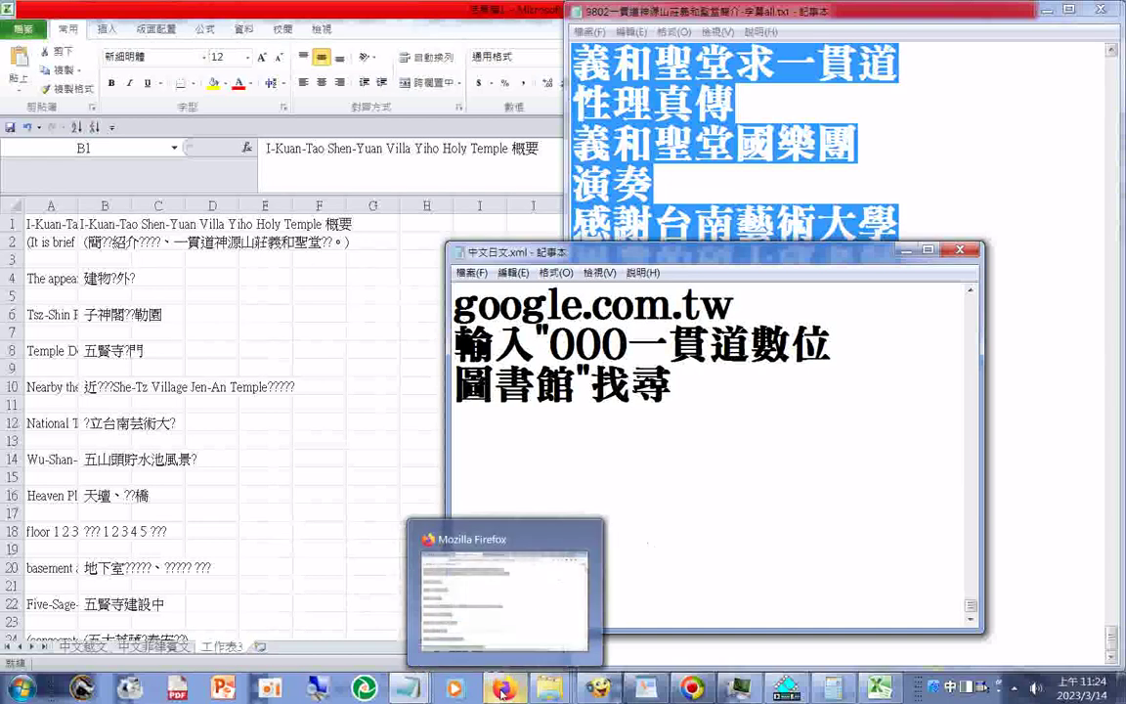
# - Switch to Firefox, restore the temple page to its original English, and copy all of the selected text
pyautogui.click(499, 692)
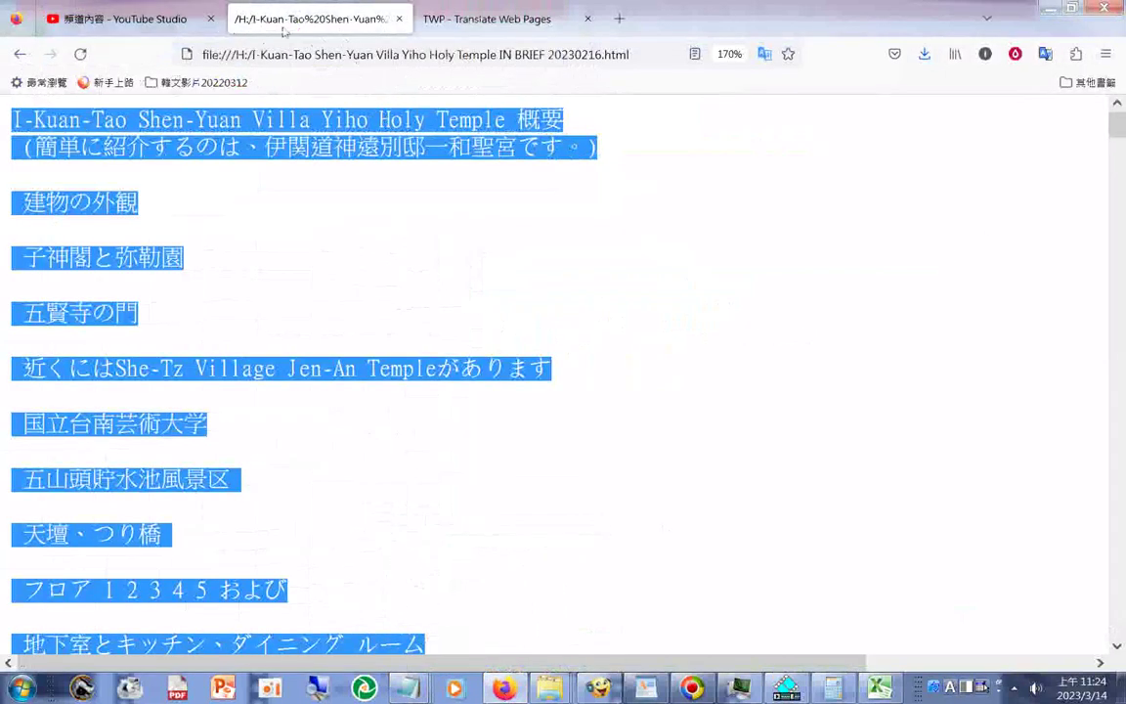
pyautogui.click(1043, 55)
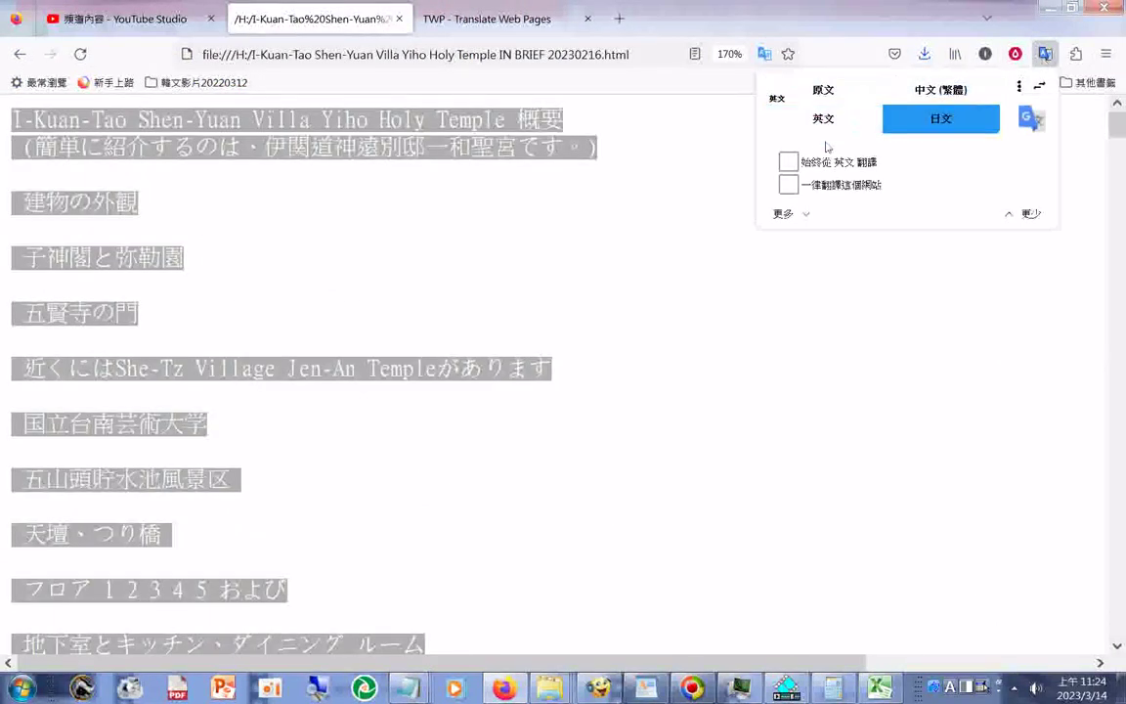
pyautogui.click(822, 94)
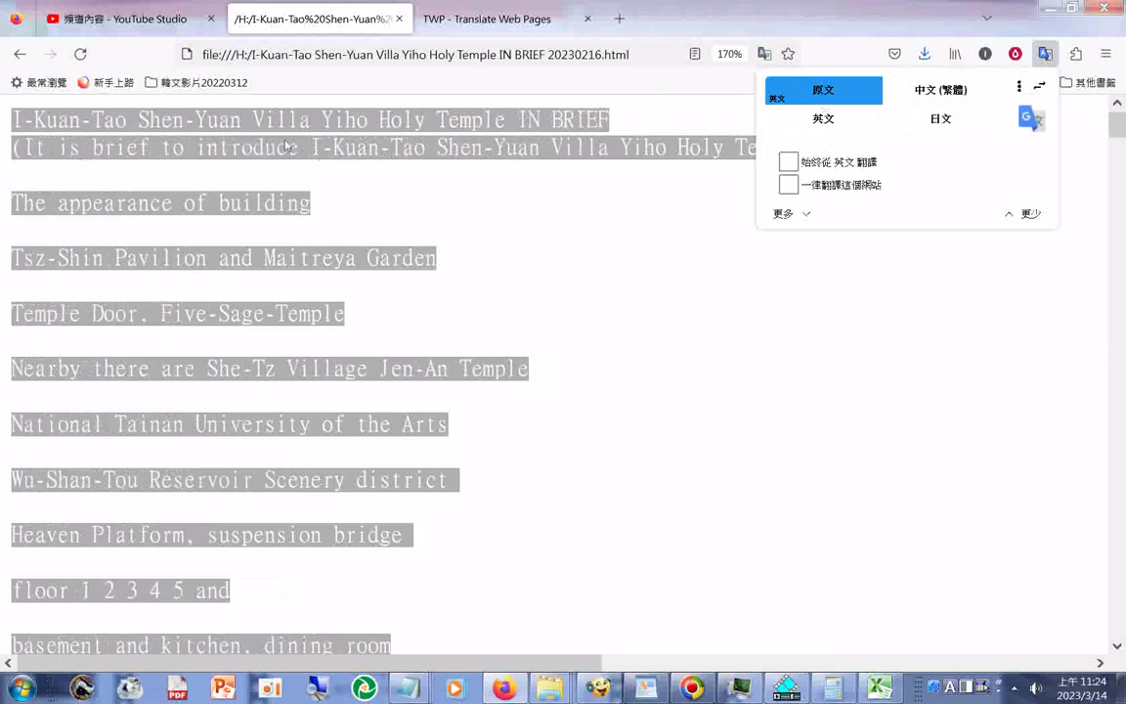
pyautogui.rightClick(288, 145)
pyautogui.click(342, 164)
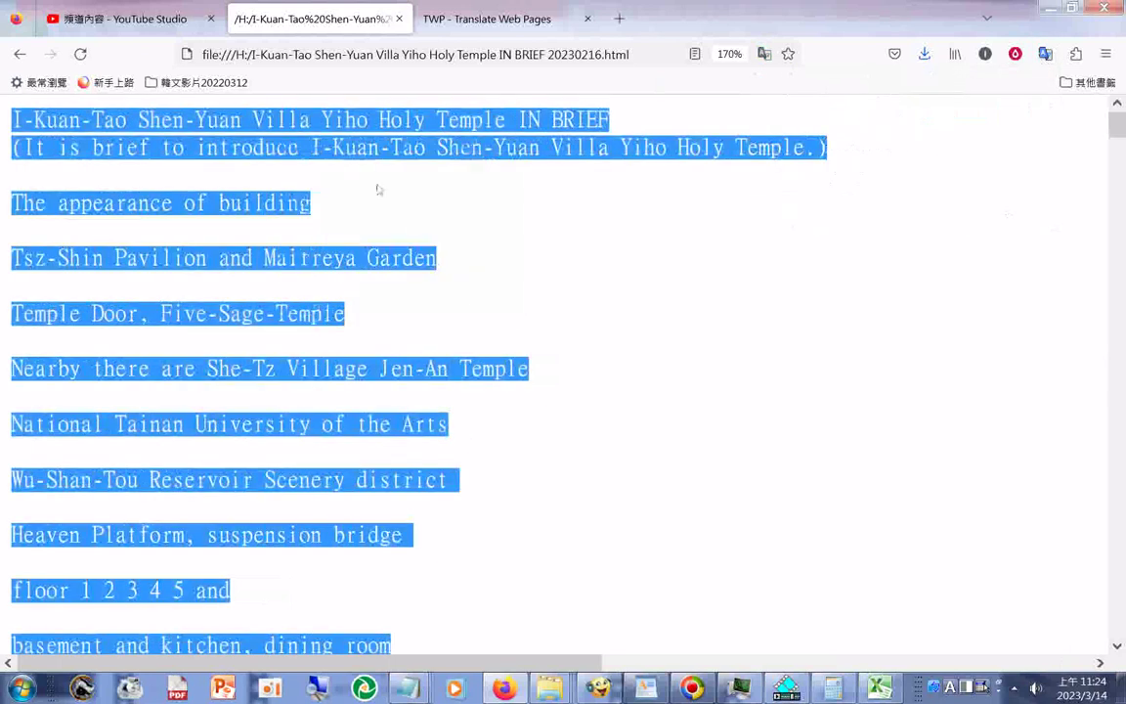
# - Switch back to 中文日文.xml in Notepad, paste the English text below the last separator line, and save the file
pyautogui.click(412, 692)
pyautogui.click(1022, 638)
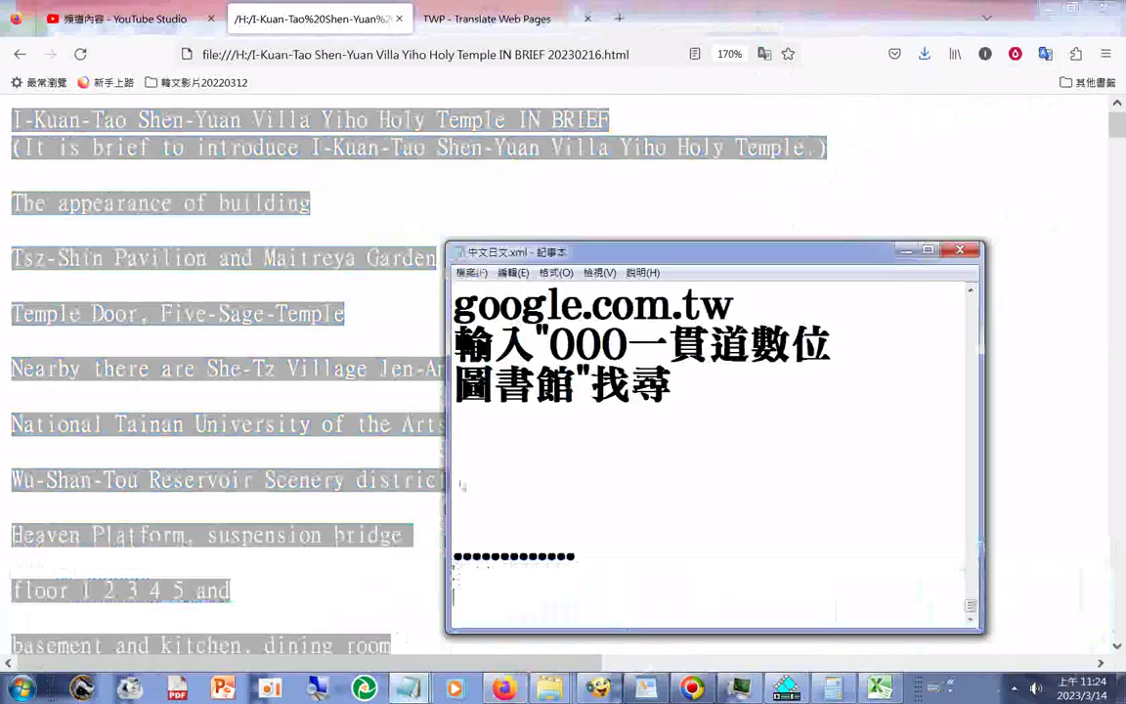
pyautogui.rightClick(475, 591)
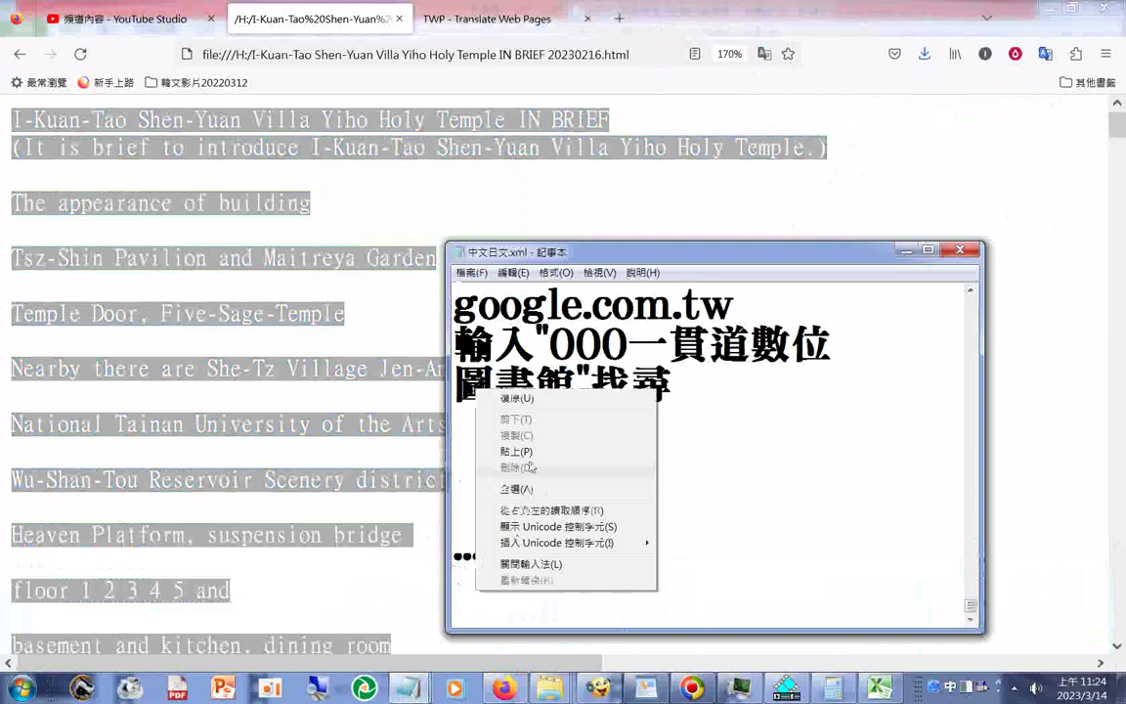
pyautogui.click(516, 451)
pyautogui.rightClick(547, 386)
pyautogui.click(572, 480)
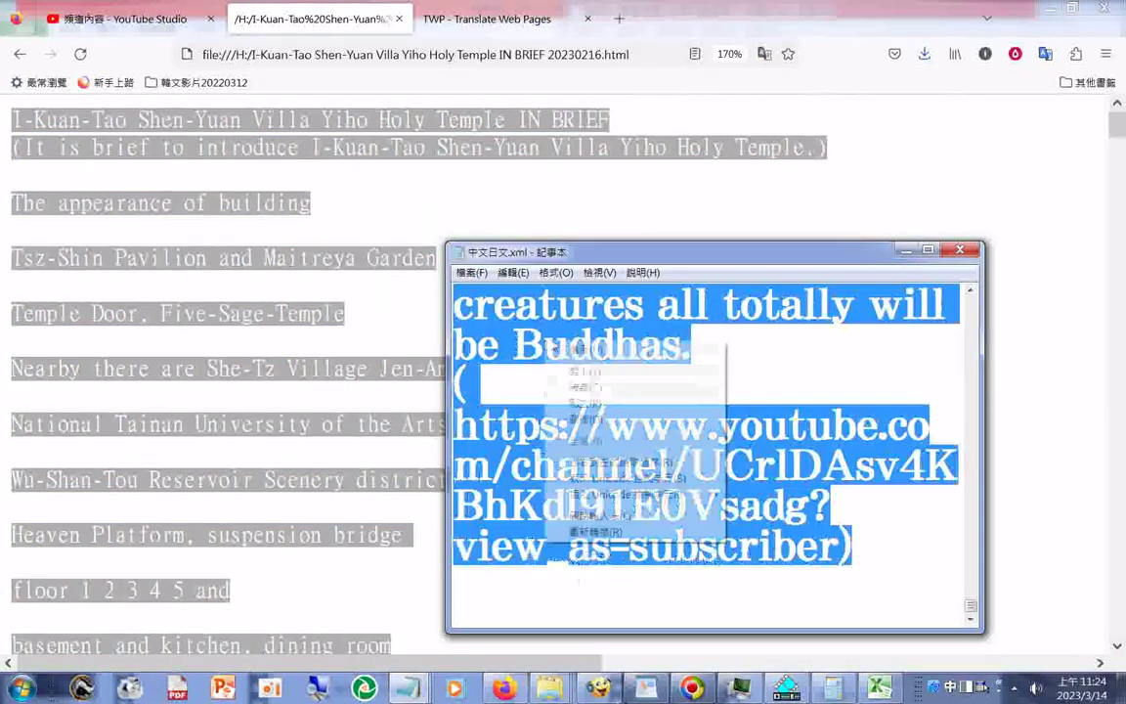
pyautogui.click(471, 272)
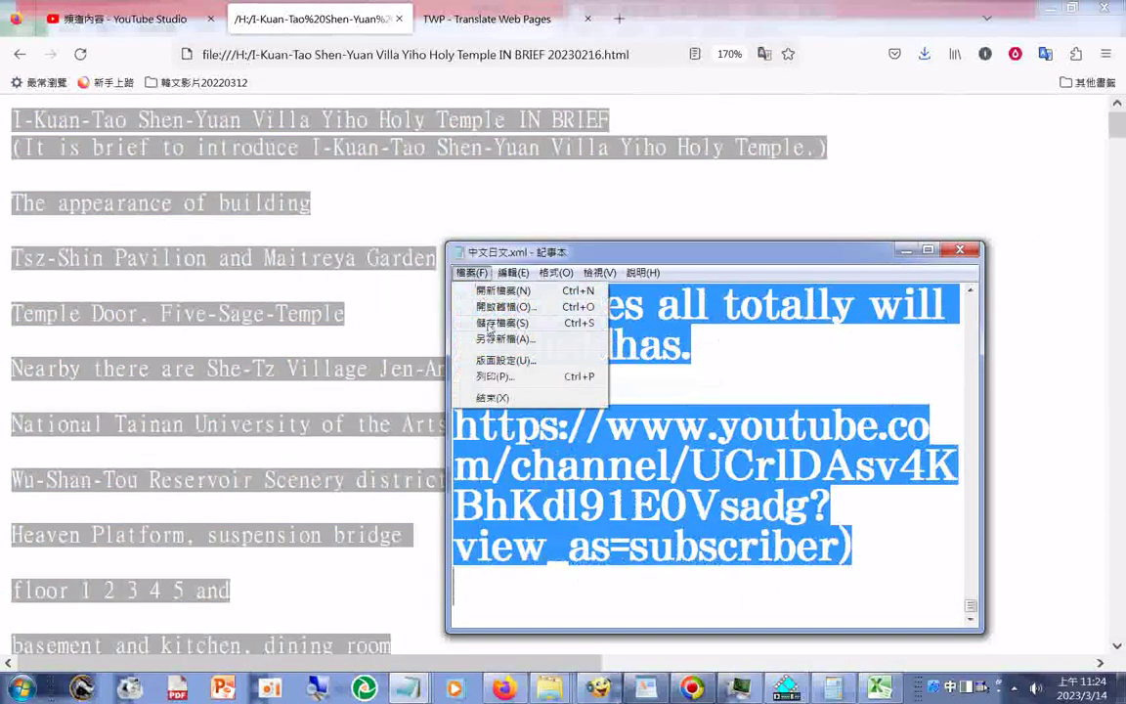
pyautogui.click(488, 322)
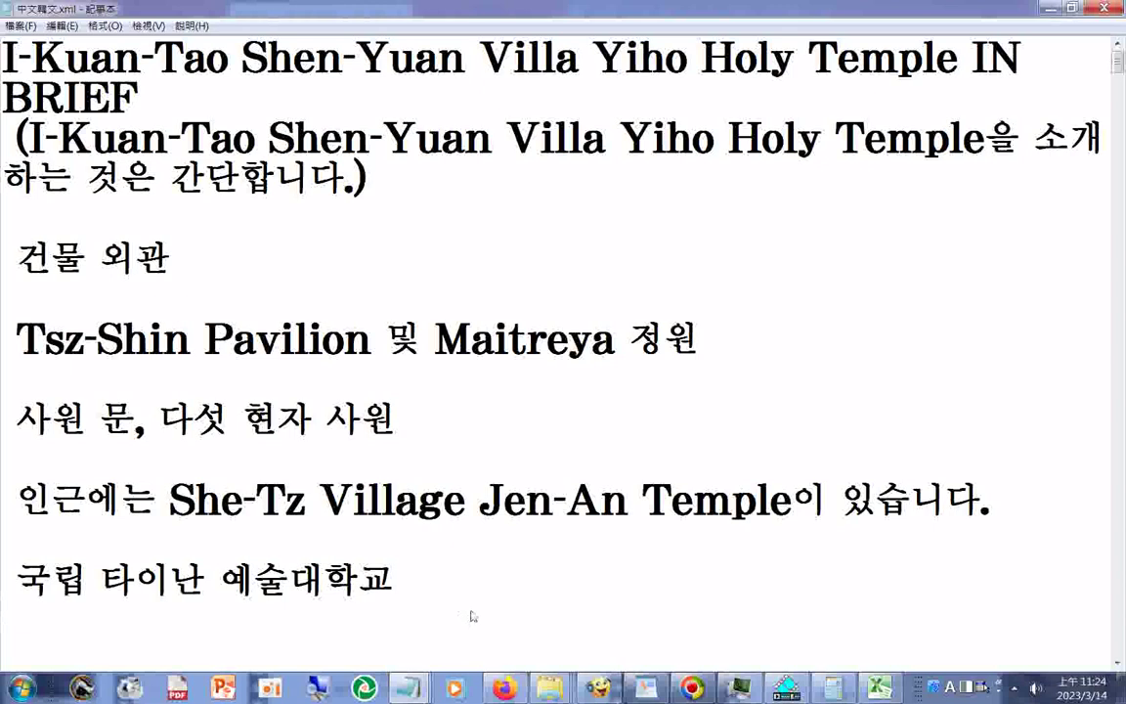
# - Add a dotted separator line after the Korean text in 中文韓文.xml and paste the English text at the end
pyautogui.scroll(-3, 472, 611)
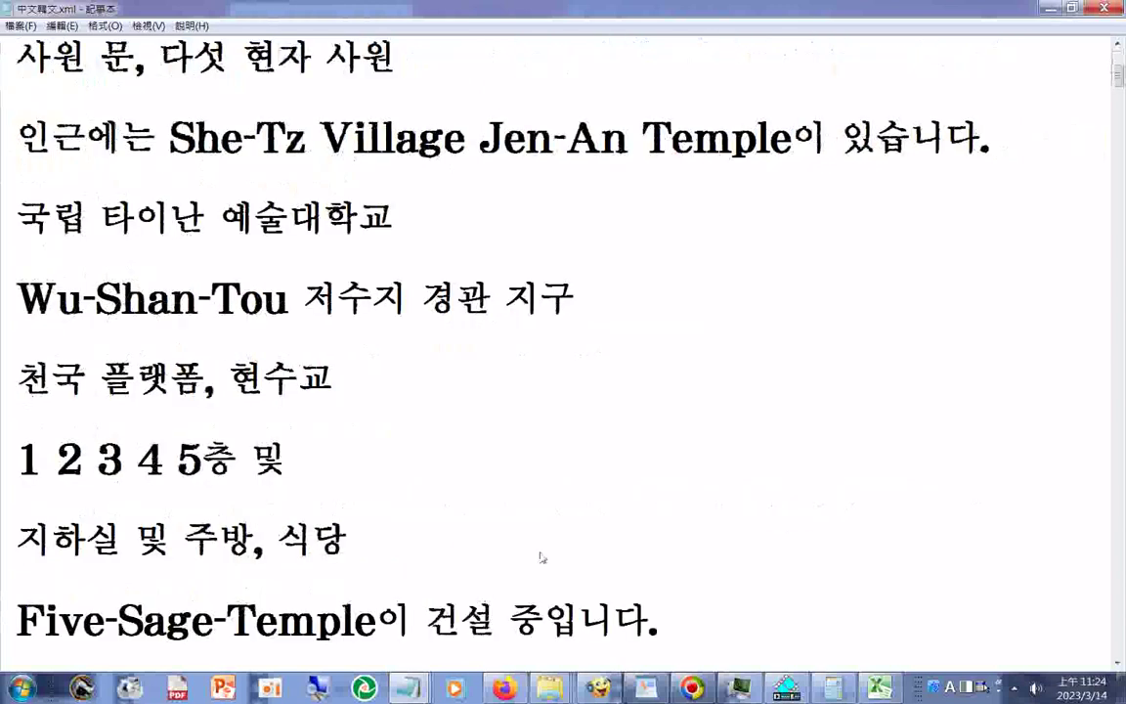
pyautogui.scroll(-3, 551, 559)
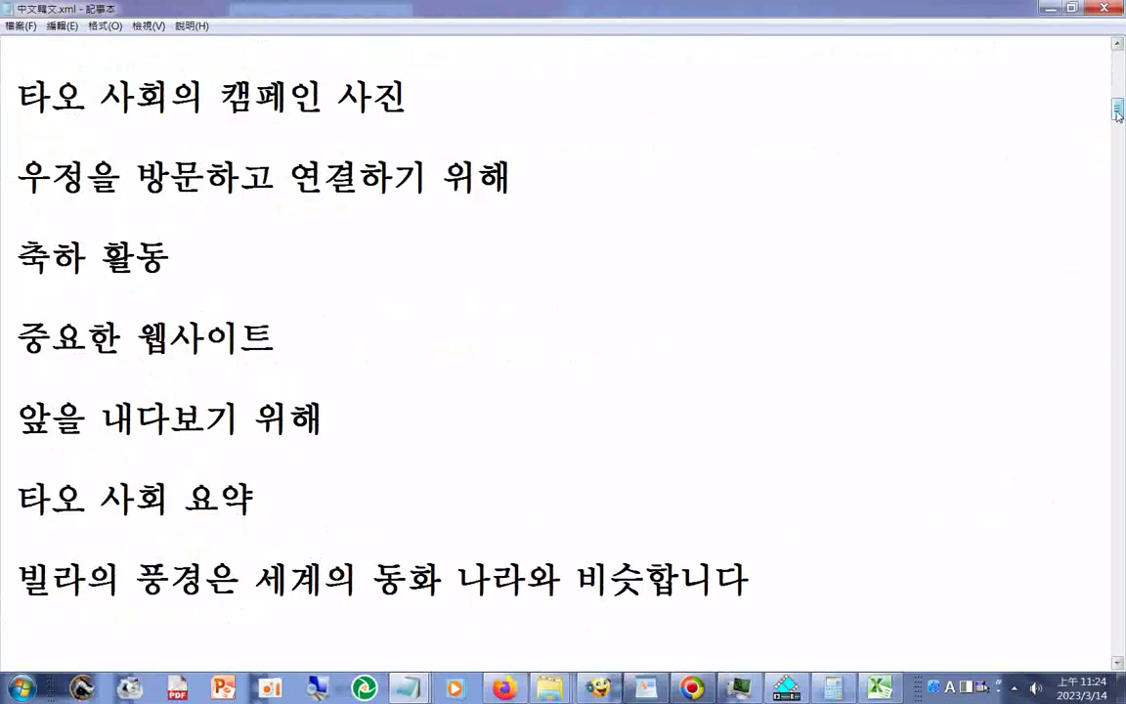
pyautogui.moveTo(1116, 113); pyautogui.dragTo(1116, 645)
pyautogui.write('....................')
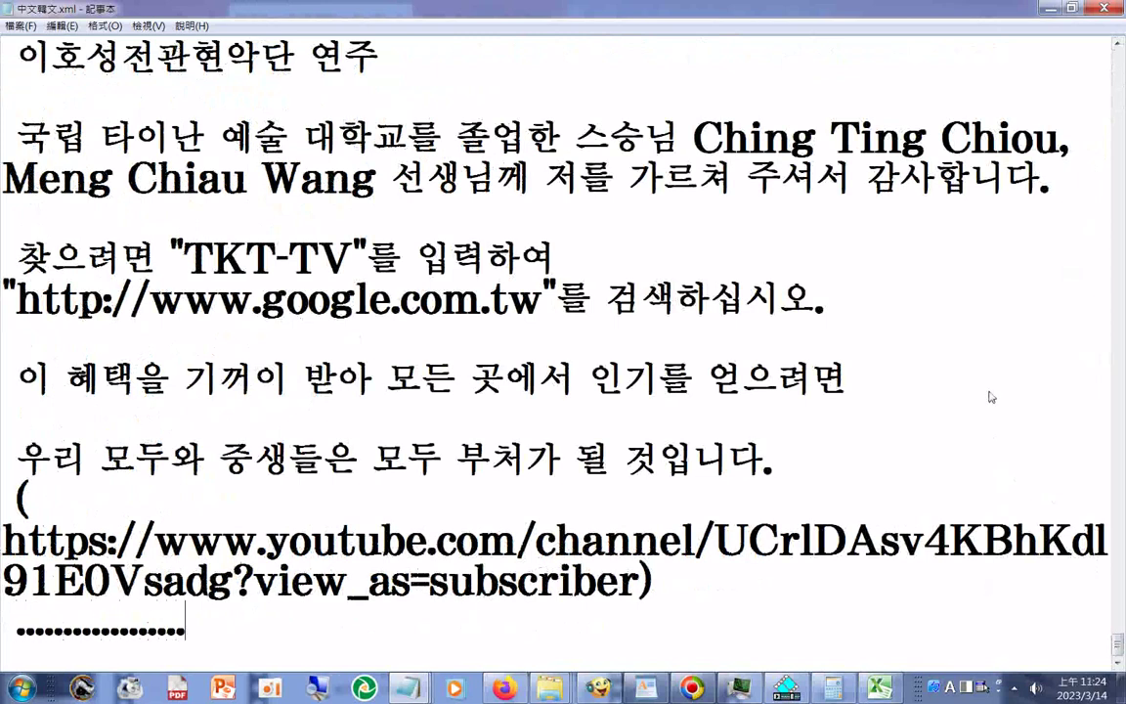
pyautogui.press('Return')
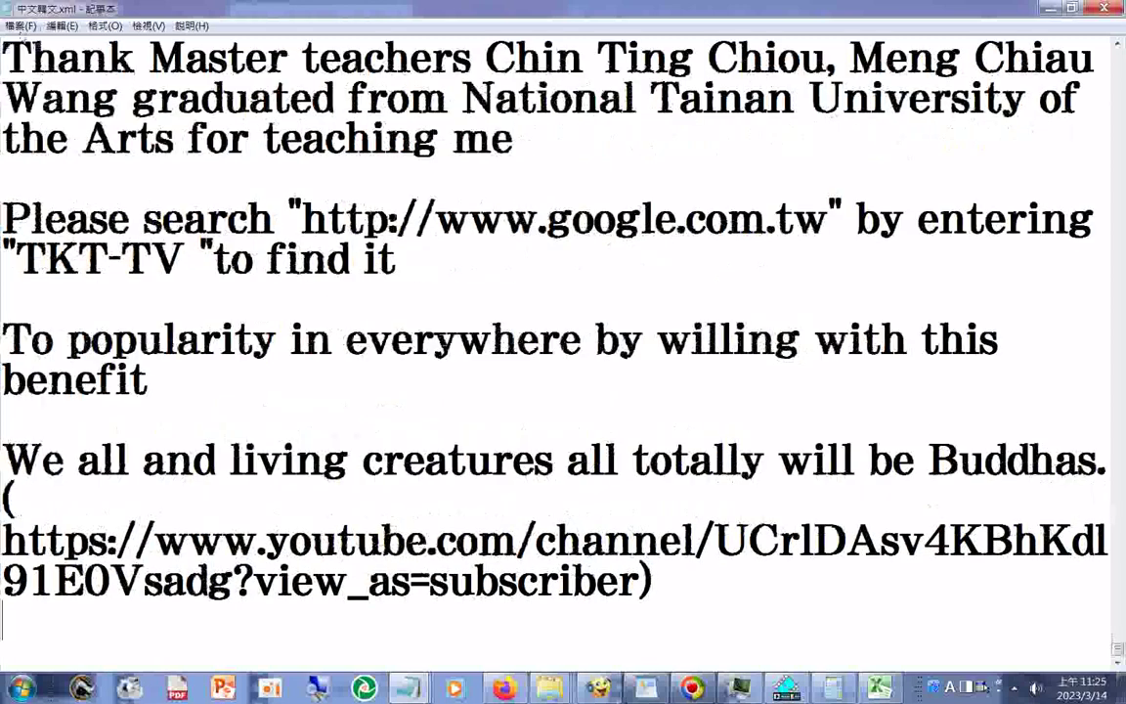
pyautogui.hotkey('alt', 'f')
pyautogui.press('Escape')
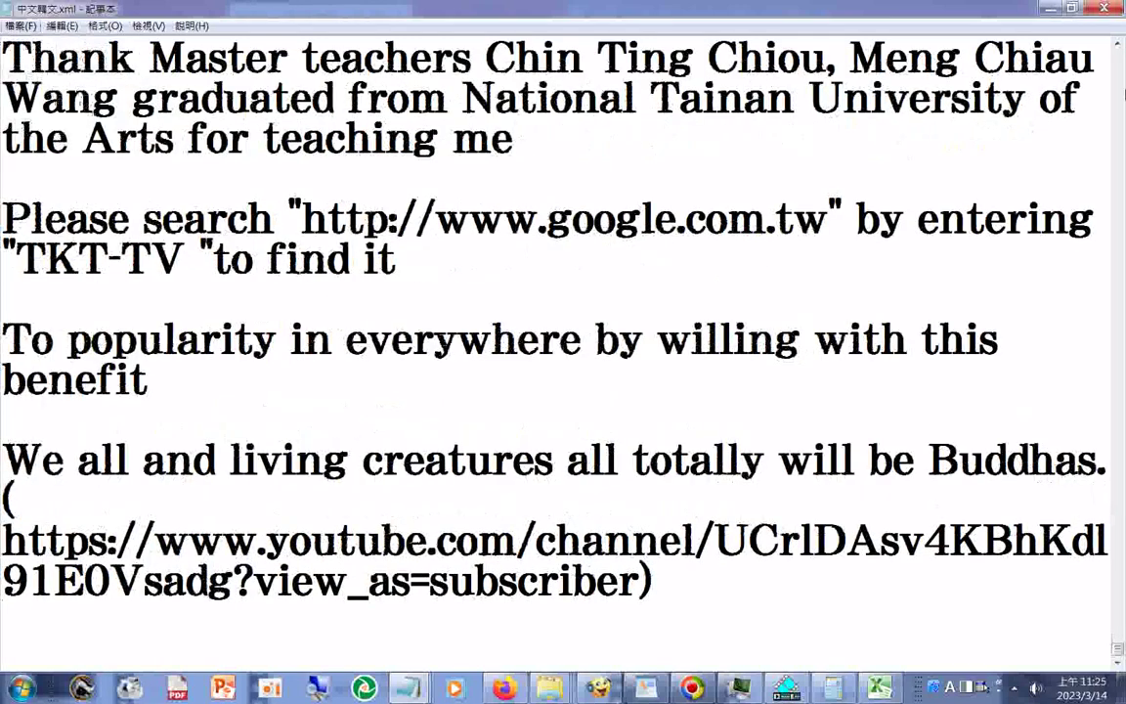
# - Minimize both Notepad windows and clear the text selection on the English temple page
pyautogui.click(1051, 9)
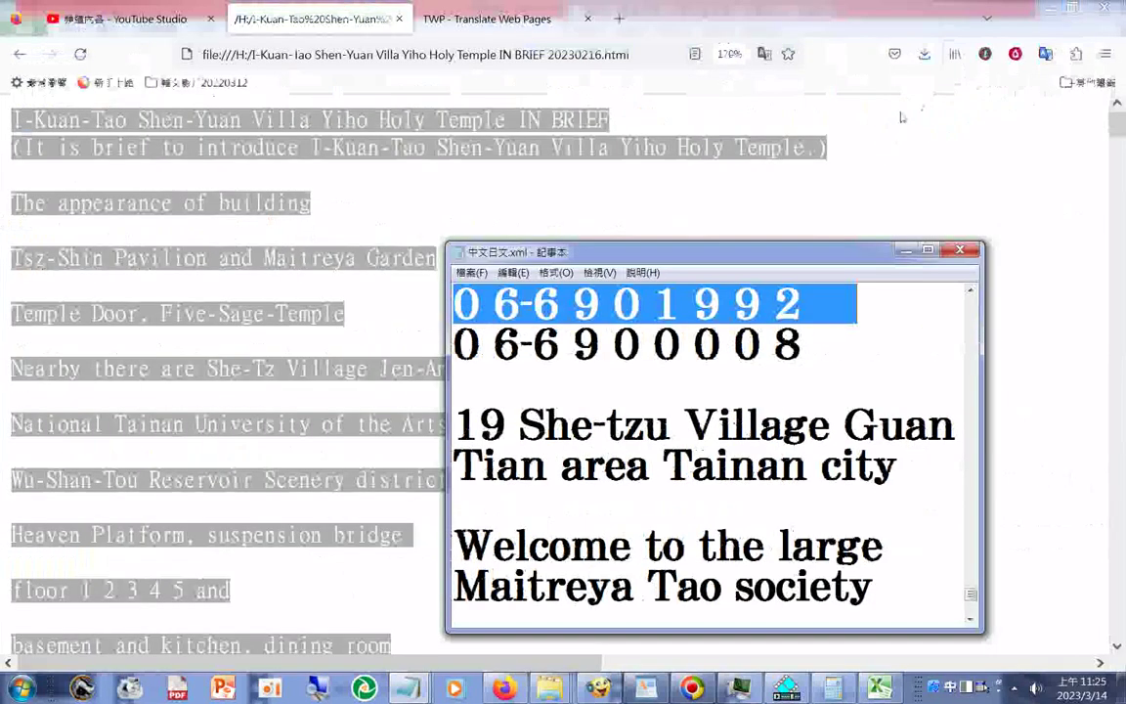
pyautogui.click(904, 251)
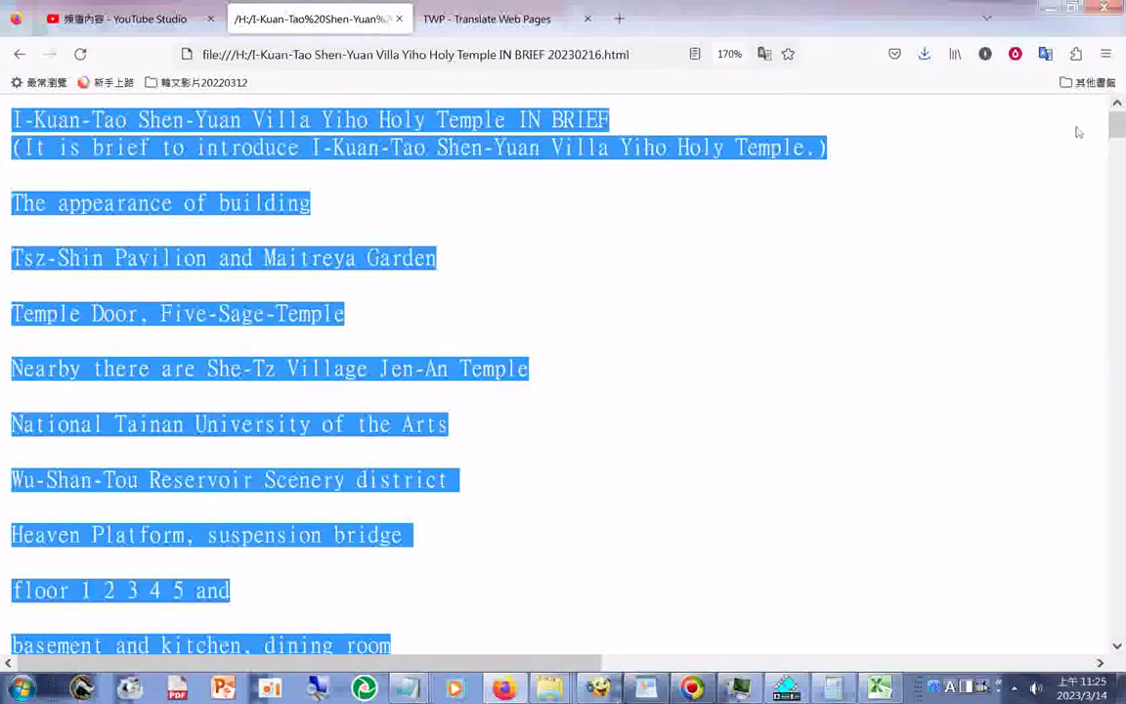
pyautogui.click(1078, 132)
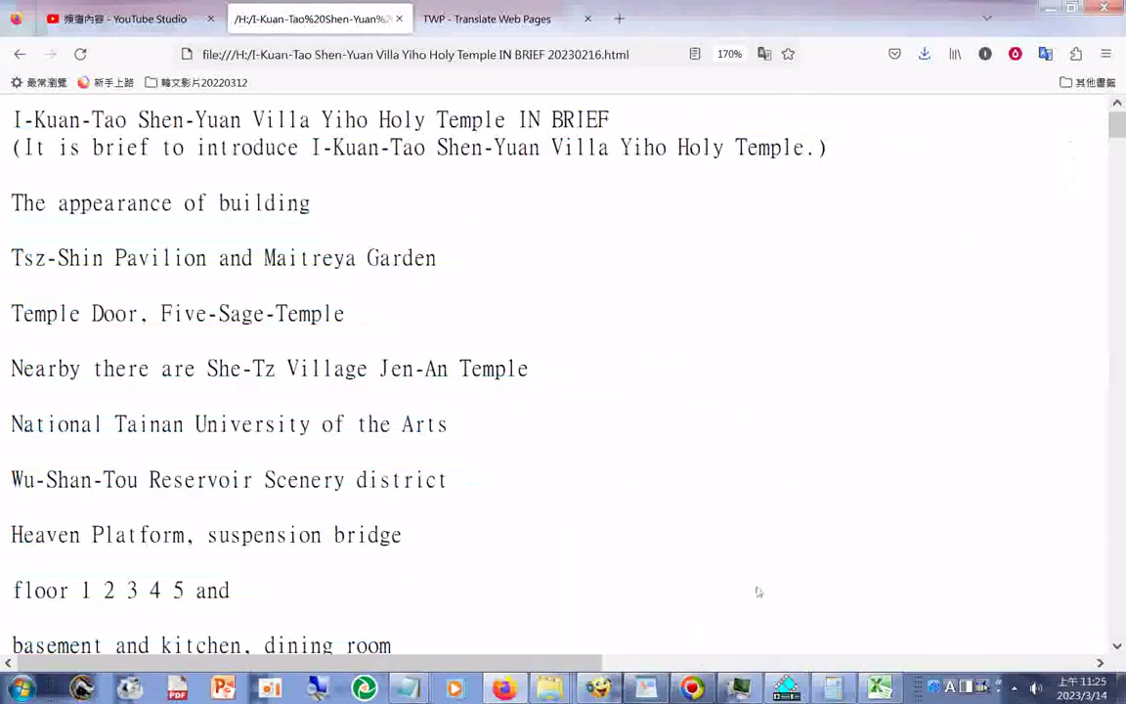
# - Set 目標語言 3 to 泰文 in the TWP - Translate Web Pages settings
pyautogui.click(465, 20)
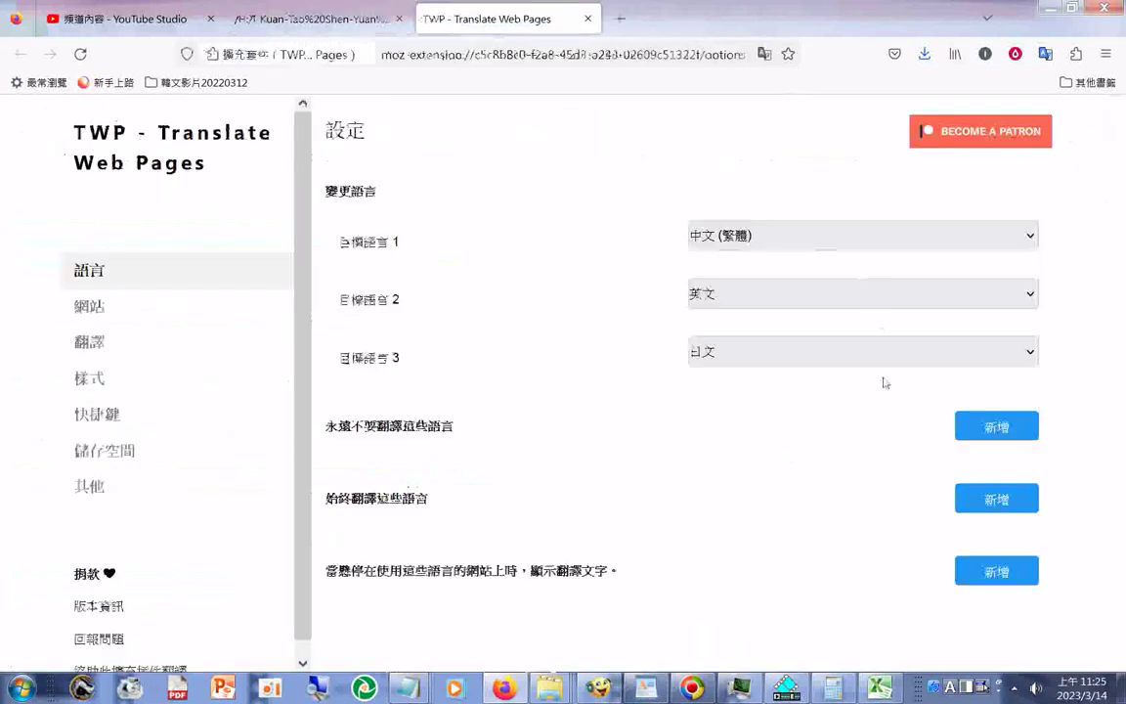
pyautogui.click(1033, 356)
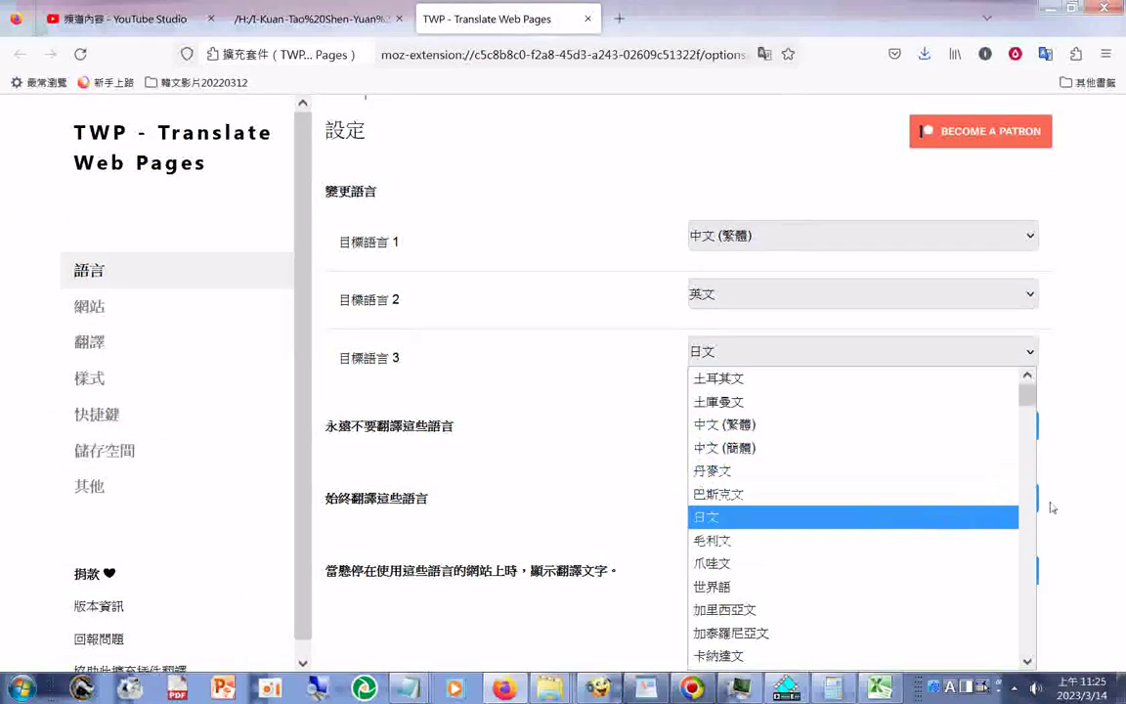
pyautogui.moveTo(1026, 396); pyautogui.dragTo(1030, 522)
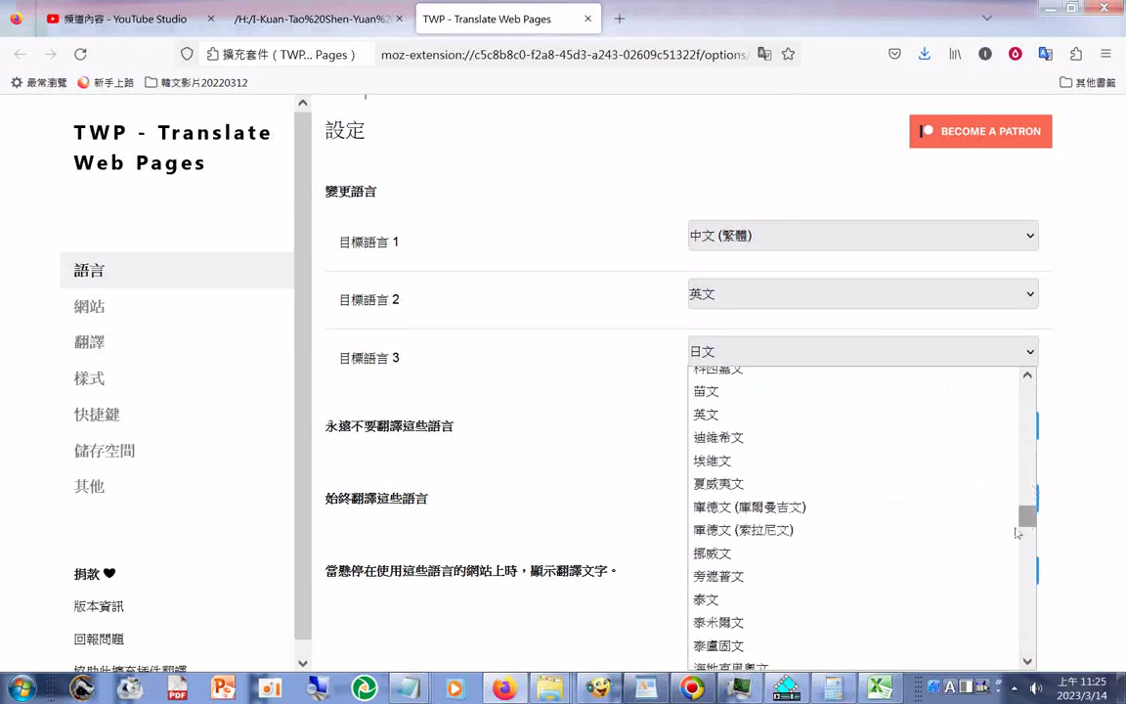
pyautogui.click(738, 605)
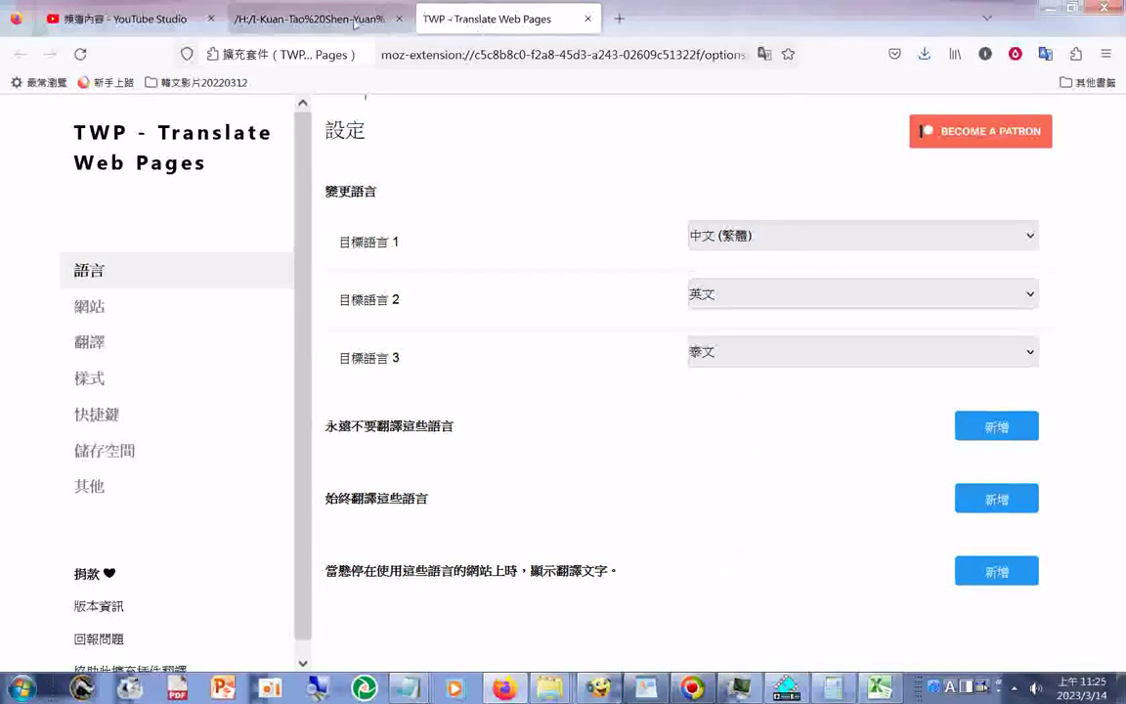
# - Return to the temple page and translate it into 泰文 with the page translator
pyautogui.hotkey('ctrl', 'shift', 'Tab')
pyautogui.click(1072, 53)
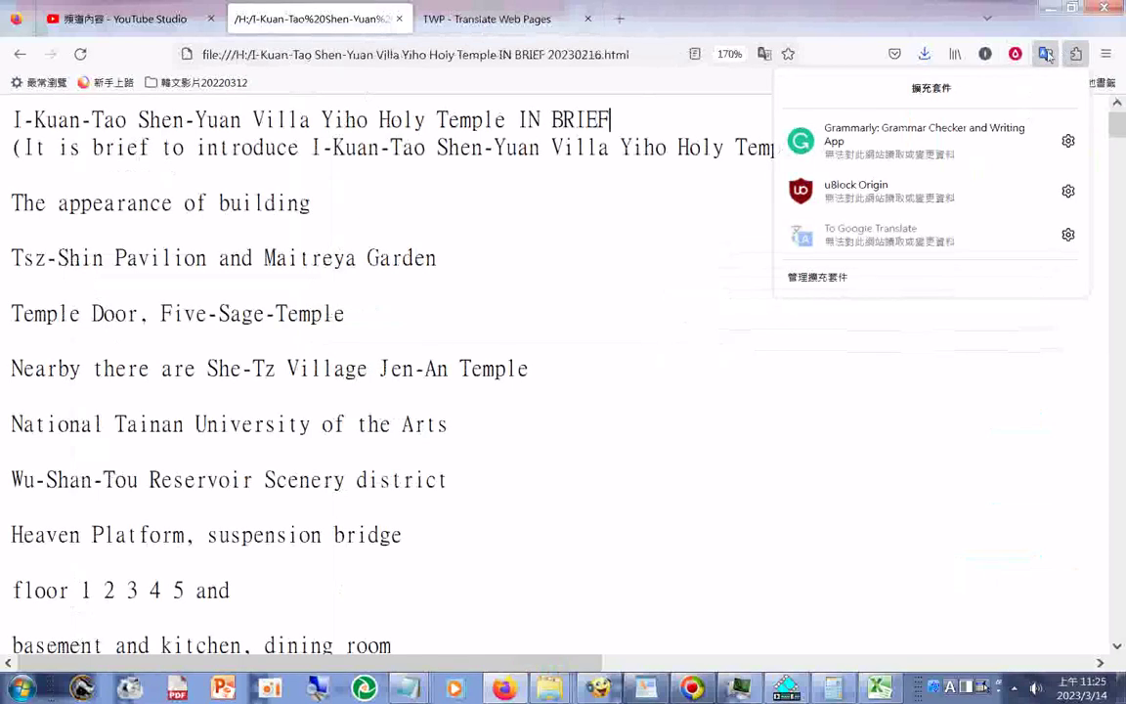
pyautogui.click(840, 231)
pyautogui.click(948, 129)
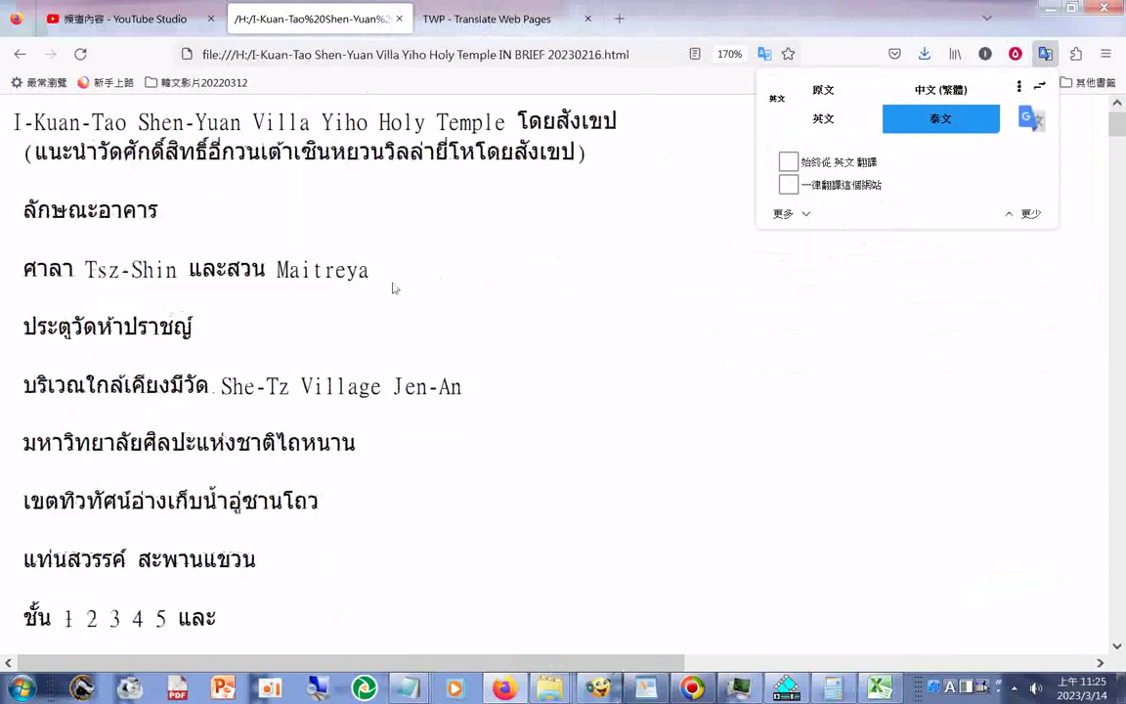
pyautogui.rightClick(392, 285)
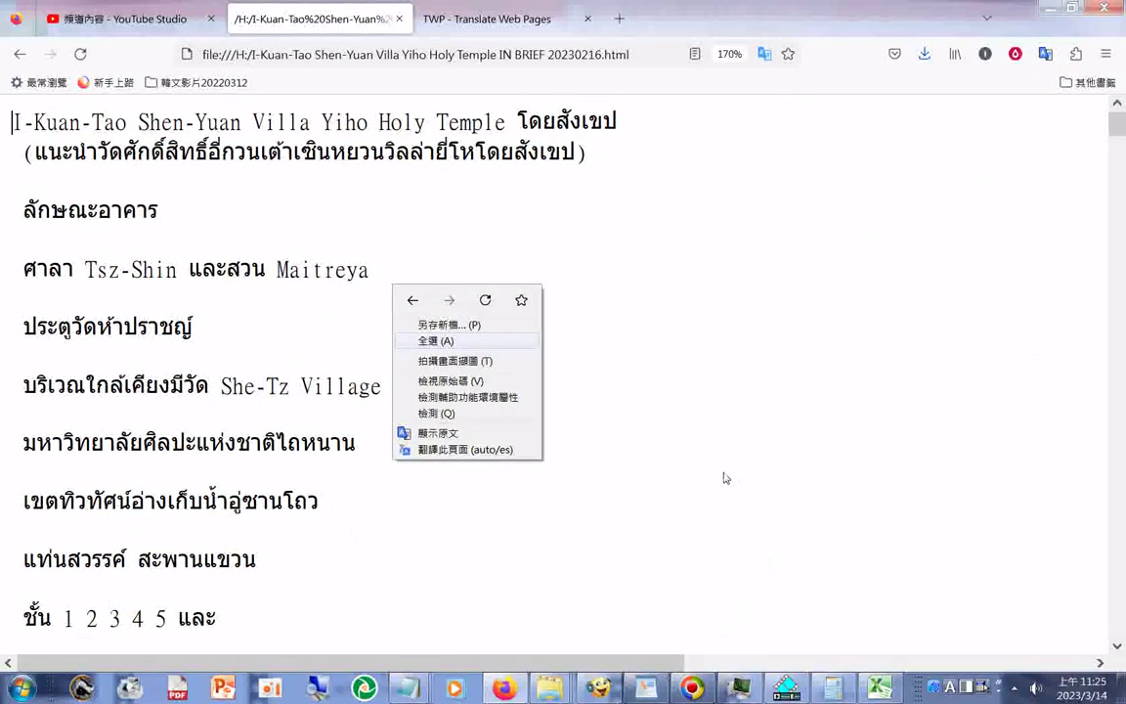
pyautogui.click(433, 342)
pyautogui.rightClick(337, 350)
pyautogui.click(689, 300)
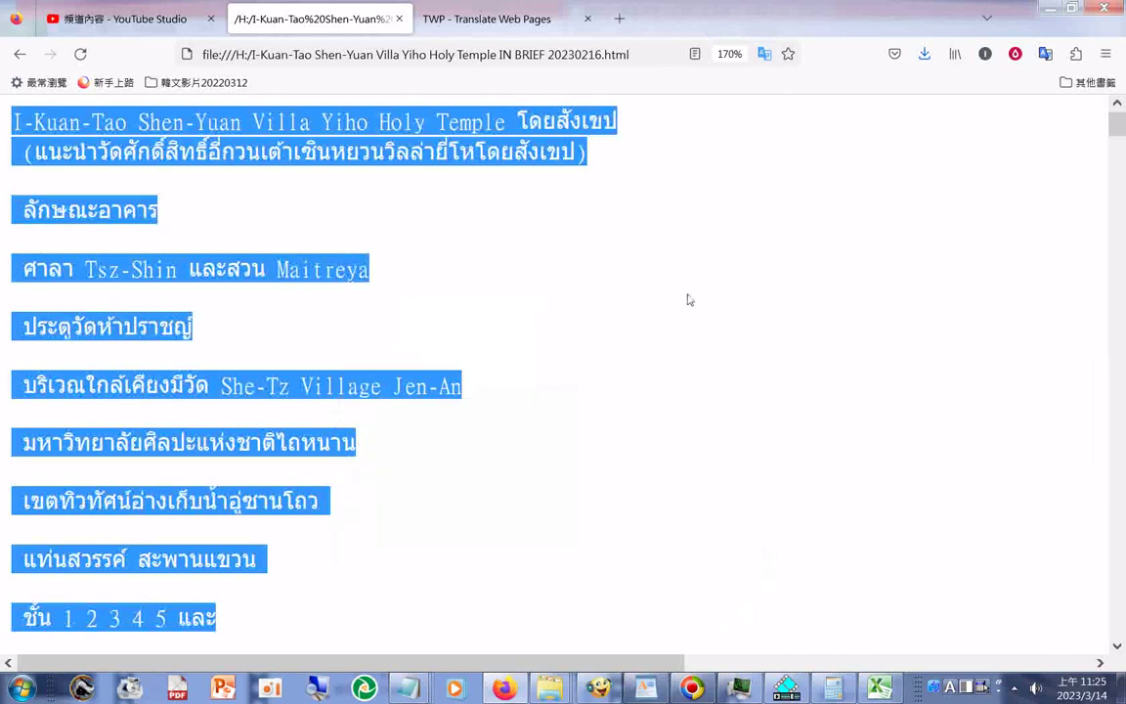
pyautogui.click(739, 302)
# - Examine the 泰文 translation of the temple page line by line, from the opening headings down through the descriptions of the temple's floors
pyautogui.press('pagedown')
pyautogui.press('pagedown')
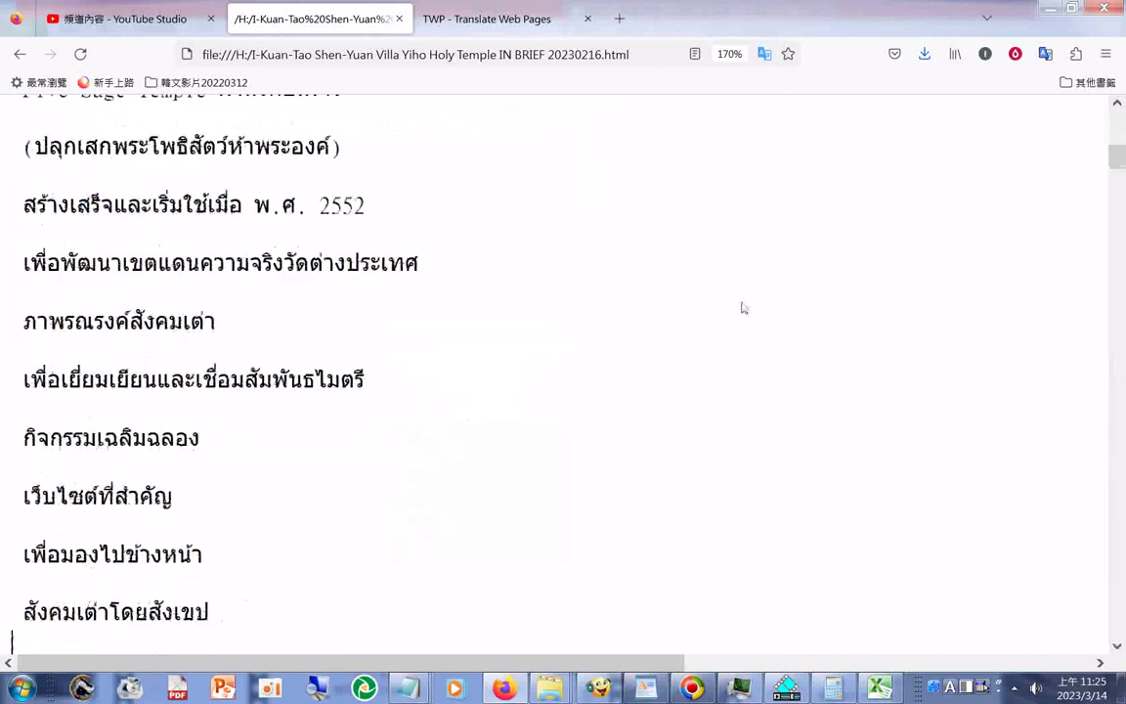
pyautogui.press('Down')
pyautogui.press('Down')
pyautogui.press('Down')
pyautogui.press('Down')
pyautogui.press('Down')
pyautogui.press('Down')
pyautogui.press('Down')
pyautogui.press('Down')
pyautogui.press('Down')
pyautogui.press('Down')
pyautogui.press('Down')
pyautogui.press('Down')
pyautogui.press('Down')
pyautogui.press('Down')
pyautogui.press('Down')
pyautogui.press('Down')
pyautogui.press('Down')
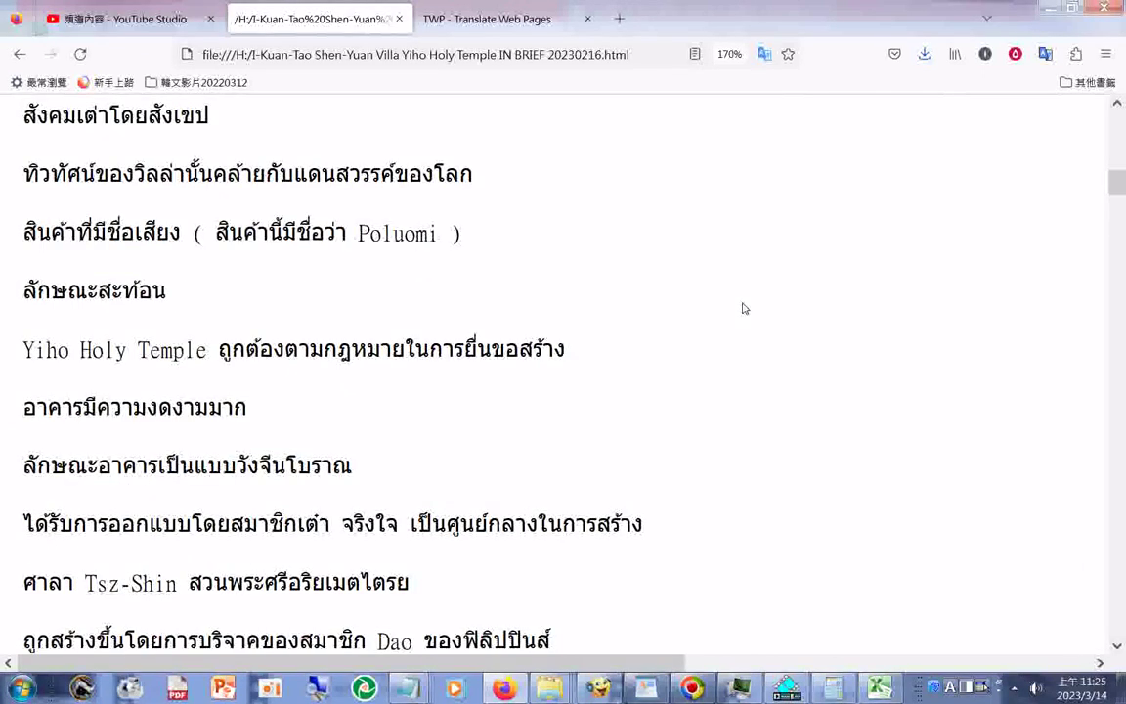
pyautogui.press('Down')
pyautogui.press('Down')
pyautogui.press('Down')
pyautogui.press('Down')
pyautogui.press('Down')
pyautogui.press('Down')
pyautogui.press('Down')
pyautogui.press('Down')
pyautogui.press('Down')
pyautogui.press('Down')
pyautogui.press('Down')
pyautogui.press('Down')
pyautogui.press('Down')
pyautogui.press('Down')
pyautogui.press('Down')
pyautogui.press('Down')
pyautogui.press('Down')
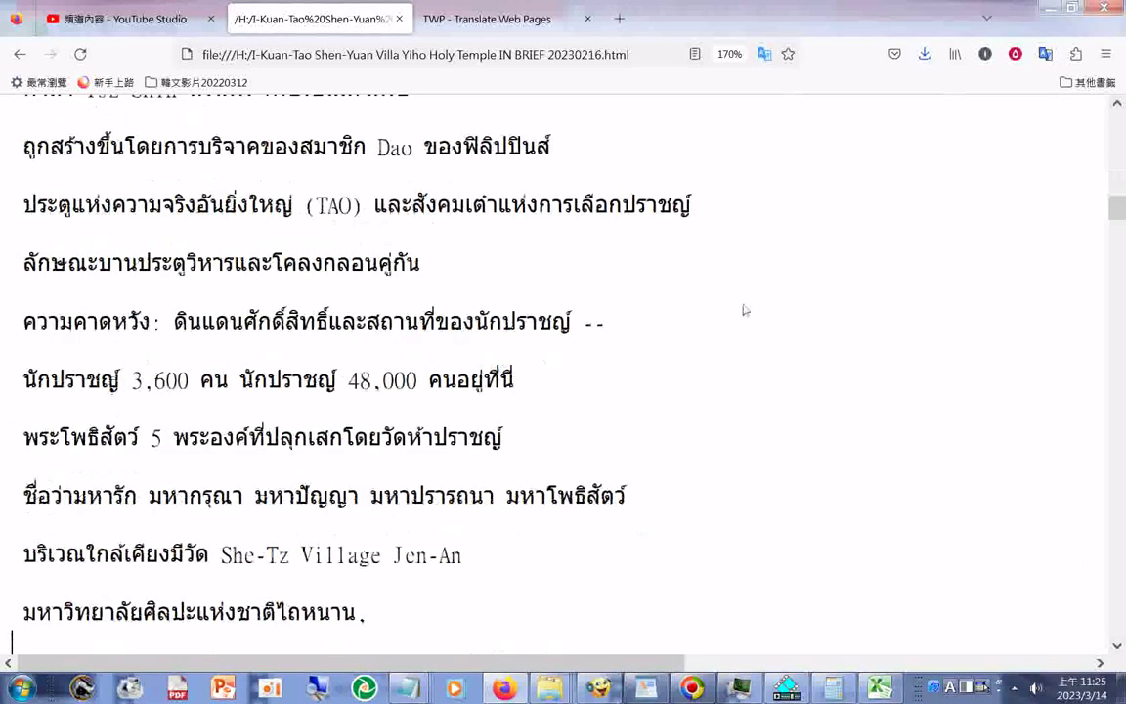
pyautogui.press('Down')
pyautogui.press('Down')
pyautogui.press('Down')
pyautogui.press('Down')
pyautogui.press('Down')
pyautogui.press('Down')
pyautogui.press('Down')
pyautogui.press('Down')
pyautogui.press('Down')
pyautogui.press('Down')
pyautogui.press('Down')
pyautogui.press('Down')
pyautogui.press('Down')
pyautogui.press('Down')
pyautogui.press('Down')
pyautogui.press('Down')
pyautogui.press('Down')
pyautogui.press('Down')
pyautogui.press('Down')
pyautogui.press('Down')
pyautogui.press('Down')
pyautogui.press('Down')
pyautogui.press('Down')
pyautogui.press('Down')
pyautogui.press('Down')
pyautogui.press('Down')
pyautogui.press('Down')
pyautogui.press('Down')
pyautogui.press('Down')
pyautogui.press('Down')
pyautogui.press('Down')
pyautogui.press('Down')
pyautogui.press('Down')
pyautogui.press('Down')
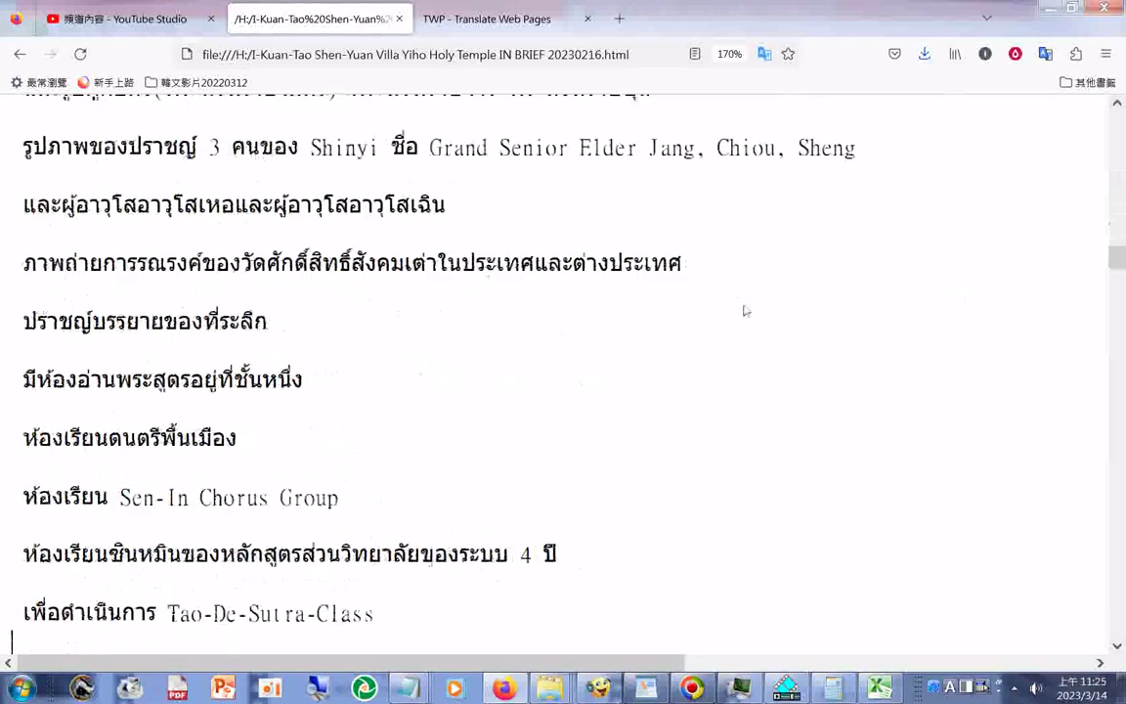
pyautogui.press('Down')
pyautogui.press('Down')
pyautogui.press('Down')
pyautogui.press('Down')
pyautogui.press('Down')
pyautogui.press('Down')
pyautogui.press('Down')
pyautogui.press('Down')
pyautogui.press('Down')
pyautogui.press('Down')
pyautogui.press('Down')
pyautogui.press('Down')
pyautogui.press('Down')
pyautogui.press('Down')
pyautogui.press('Down')
pyautogui.press('Down')
pyautogui.press('Down')
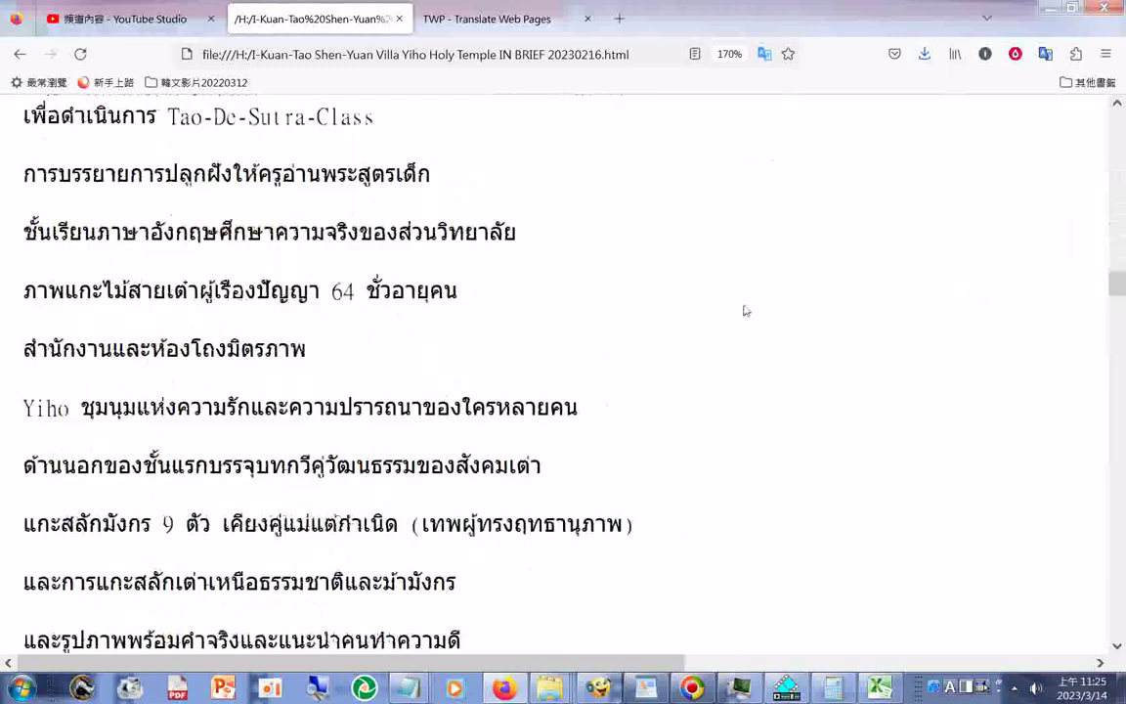
pyautogui.press('Down')
pyautogui.press('Down')
pyautogui.press('Down')
pyautogui.press('Down')
pyautogui.press('Down')
pyautogui.press('Down')
pyautogui.press('Down')
pyautogui.press('Down')
pyautogui.press('Down')
pyautogui.press('Down')
pyautogui.press('Down')
pyautogui.press('Down')
pyautogui.press('Down')
pyautogui.press('Down')
pyautogui.press('Down')
pyautogui.press('Down')
pyautogui.press('Down')
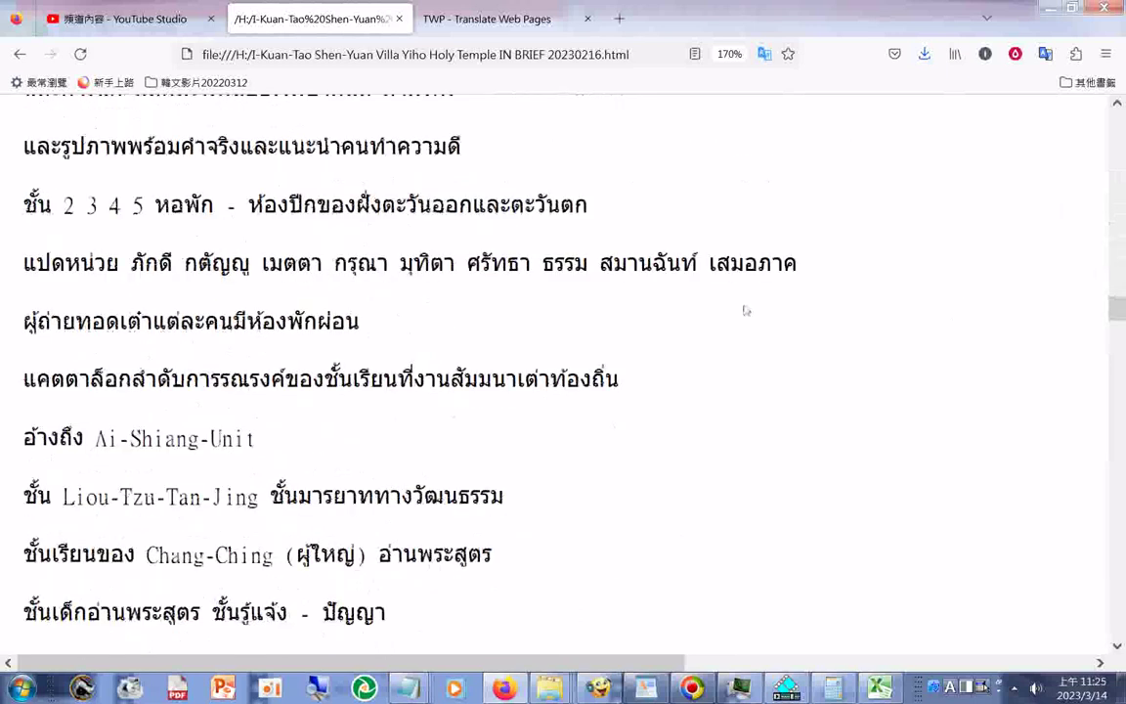
pyautogui.press('Down')
pyautogui.press('Down')
pyautogui.press('Down')
pyautogui.press('Down')
pyautogui.press('Down')
pyautogui.press('Down')
pyautogui.press('Down')
pyautogui.press('Down')
pyautogui.press('Down')
pyautogui.press('Down')
pyautogui.press('Down')
pyautogui.press('Down')
pyautogui.press('Down')
pyautogui.press('Down')
pyautogui.press('Down')
pyautogui.press('Down')
pyautogui.press('Down')
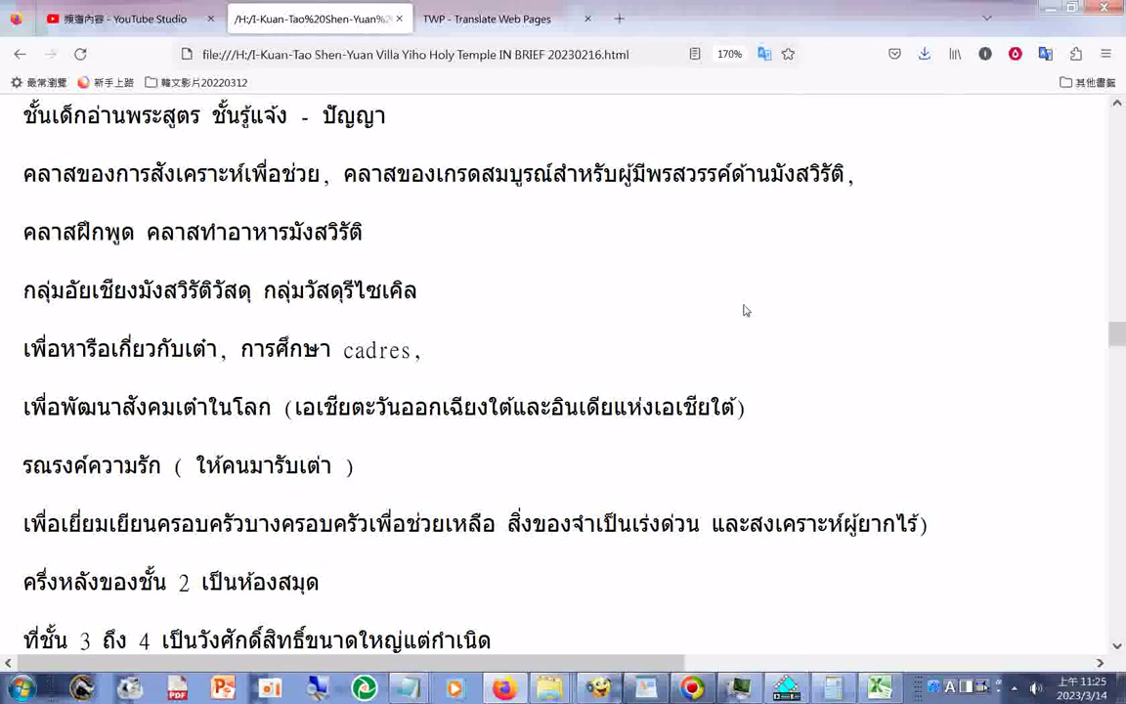
pyautogui.press('Down')
pyautogui.press('Down')
pyautogui.press('Down')
pyautogui.press('Down')
pyautogui.press('Down')
pyautogui.press('Down')
pyautogui.press('Down')
pyautogui.press('Down')
pyautogui.press('Down')
pyautogui.press('Down')
pyautogui.press('Down')
pyautogui.press('Down')
pyautogui.press('Down')
pyautogui.press('Down')
pyautogui.press('Down')
pyautogui.press('Down')
pyautogui.press('Down')
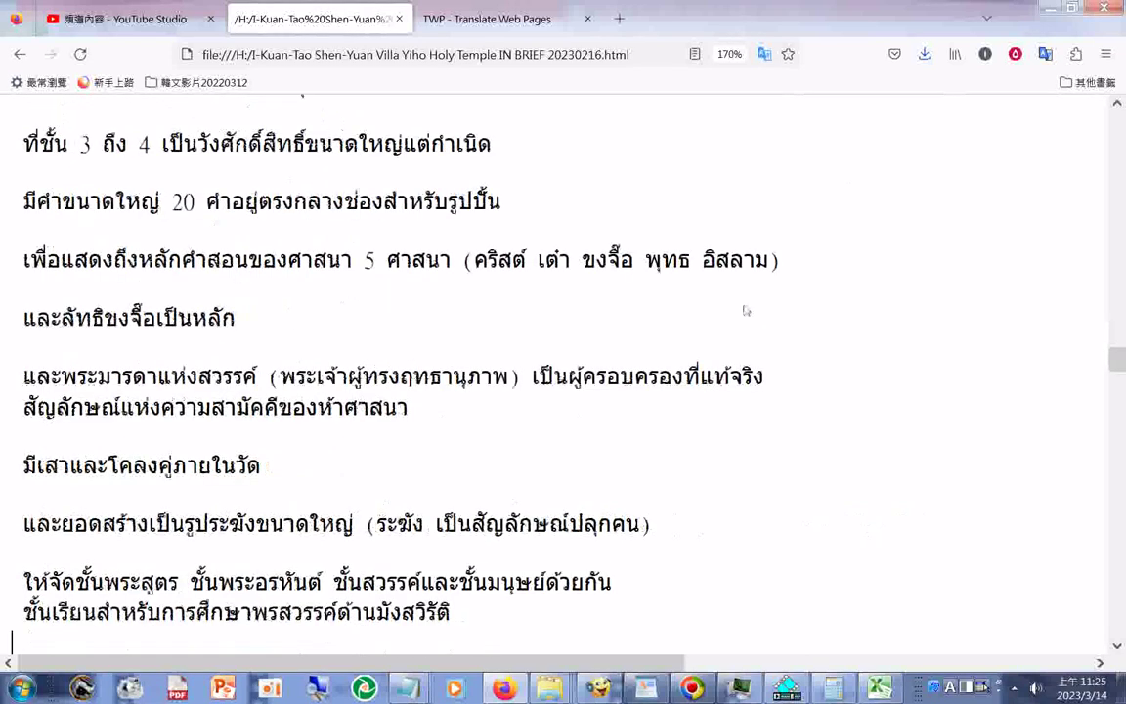
# - Examine the rest of the 泰文 translation, from the temple's upper floors through activities, visits and overseas development to the contact details and publication credits
pyautogui.press('Down')
pyautogui.press('Down')
pyautogui.press('Down')
pyautogui.press('Down')
pyautogui.press('Down')
pyautogui.press('Down')
pyautogui.press('Down')
pyautogui.press('Down')
pyautogui.press('Down')
pyautogui.press('Down')
pyautogui.press('Down')
pyautogui.press('Down')
pyautogui.press('Down')
pyautogui.press('Down')
pyautogui.press('Down')
pyautogui.press('Down')
pyautogui.press('Down')
pyautogui.press('Down')
pyautogui.press('Down')
pyautogui.press('Down')
pyautogui.press('Down')
pyautogui.press('Down')
pyautogui.press('Down')
pyautogui.press('Down')
pyautogui.press('Down')
pyautogui.press('Down')
pyautogui.press('Down')
pyautogui.press('Down')
pyautogui.press('Down')
pyautogui.press('Down')
pyautogui.press('Down')
pyautogui.press('Down')
pyautogui.press('Down')
pyautogui.press('Down')
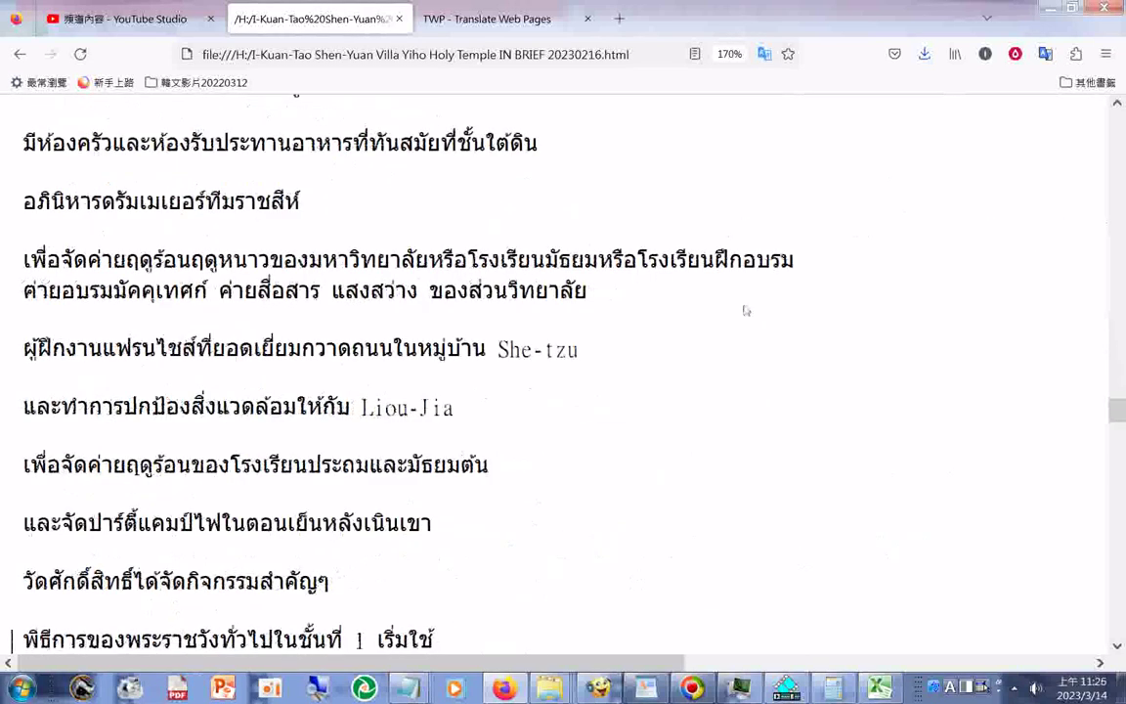
pyautogui.press('Down')
pyautogui.press('Down')
pyautogui.press('Down')
pyautogui.press('Down')
pyautogui.press('Down')
pyautogui.press('Down')
pyautogui.press('Down')
pyautogui.press('Down')
pyautogui.press('Down')
pyautogui.press('Down')
pyautogui.press('Down')
pyautogui.press('Down')
pyautogui.press('Down')
pyautogui.press('Down')
pyautogui.press('Down')
pyautogui.press('Down')
pyautogui.press('Down')
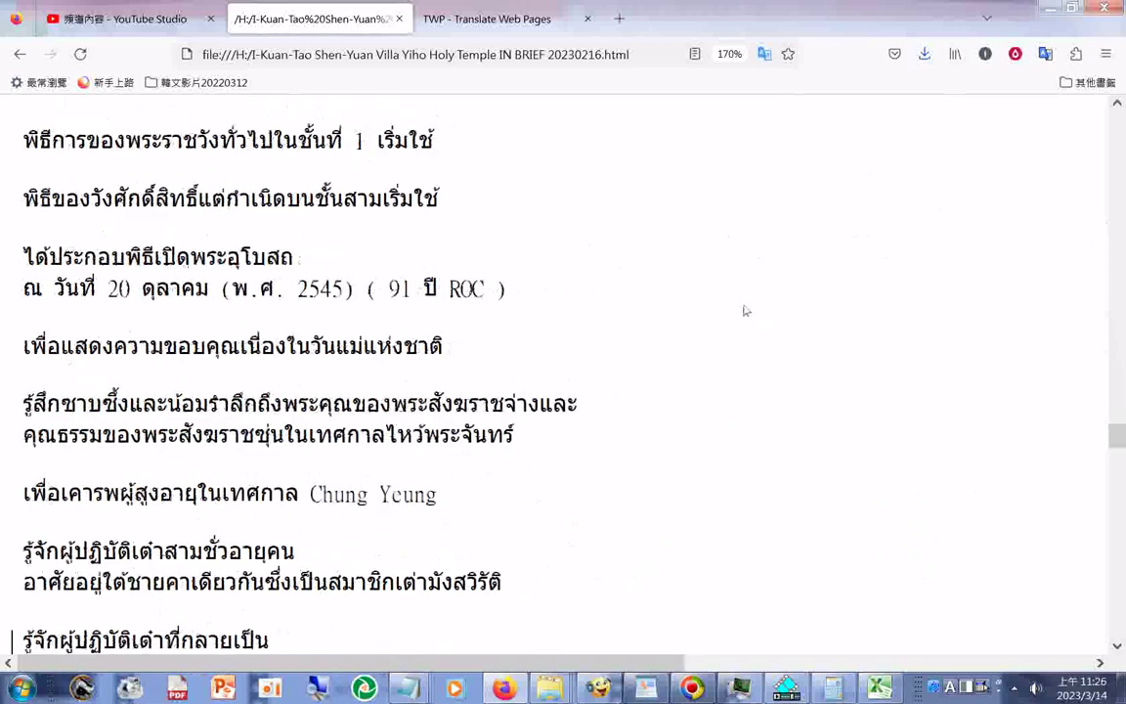
pyautogui.press('Down')
pyautogui.press('Down')
pyautogui.press('Down')
pyautogui.press('Down')
pyautogui.press('Down')
pyautogui.press('Down')
pyautogui.press('Down')
pyautogui.press('Down')
pyautogui.press('Down')
pyautogui.press('Down')
pyautogui.press('Down')
pyautogui.press('Down')
pyautogui.press('Down')
pyautogui.press('Down')
pyautogui.press('Down')
pyautogui.press('Down')
pyautogui.press('Down')
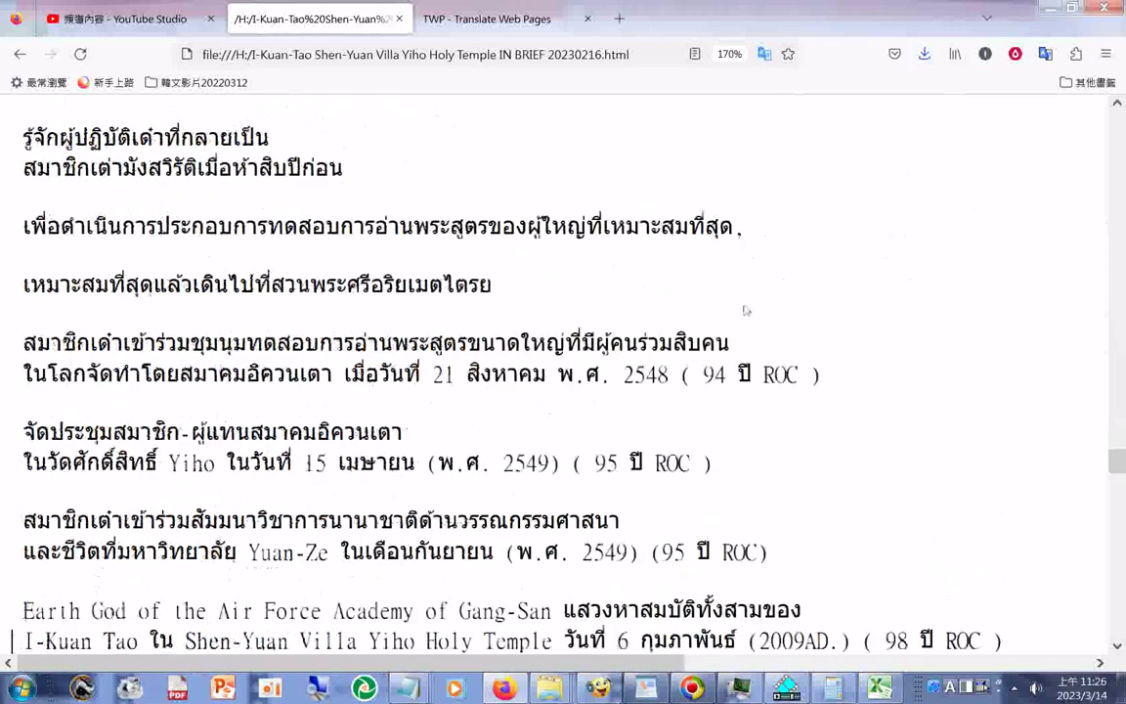
pyautogui.press('Down')
pyautogui.press('Down')
pyautogui.press('Down')
pyautogui.press('Down')
pyautogui.press('Down')
pyautogui.press('Down')
pyautogui.press('Down')
pyautogui.press('Down')
pyautogui.press('Down')
pyautogui.press('Down')
pyautogui.press('Down')
pyautogui.press('Down')
pyautogui.press('Down')
pyautogui.press('Down')
pyautogui.press('Down')
pyautogui.press('Down')
pyautogui.press('Down')
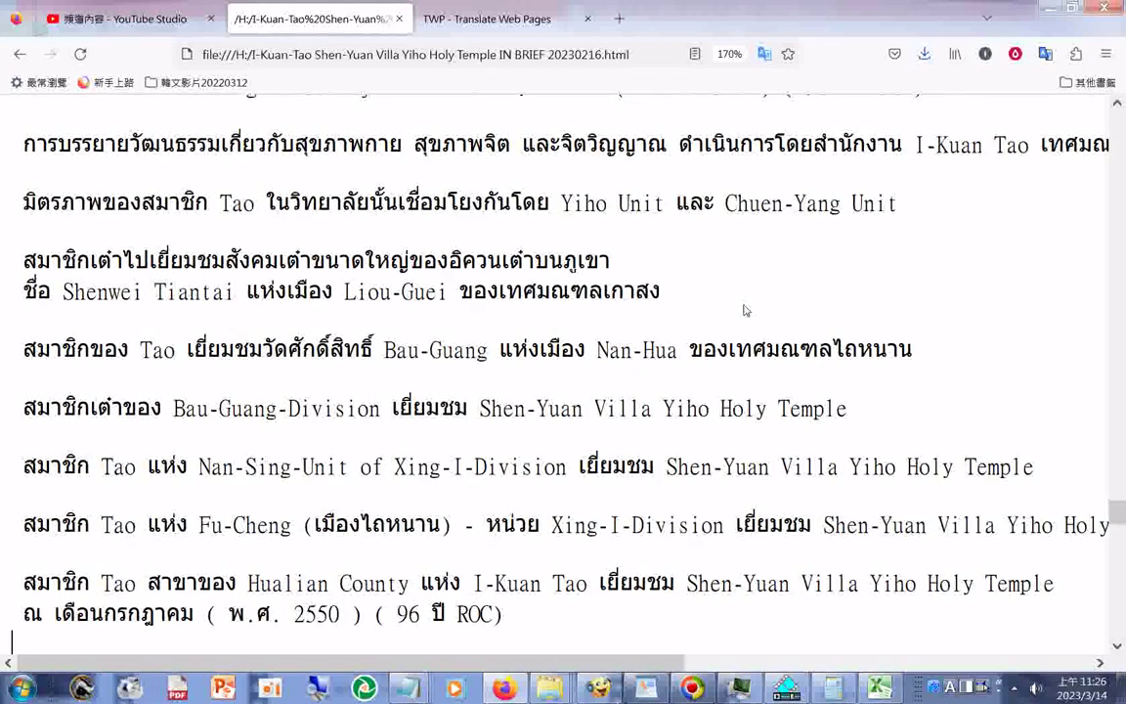
pyautogui.press('Down')
pyautogui.press('Down')
pyautogui.press('Down')
pyautogui.press('Down')
pyautogui.press('Down')
pyautogui.press('Down')
pyautogui.press('Down')
pyautogui.press('Down')
pyautogui.press('Down')
pyautogui.press('Down')
pyautogui.press('Down')
pyautogui.press('Down')
pyautogui.press('Down')
pyautogui.press('Down')
pyautogui.press('Down')
pyautogui.press('Down')
pyautogui.press('Down')
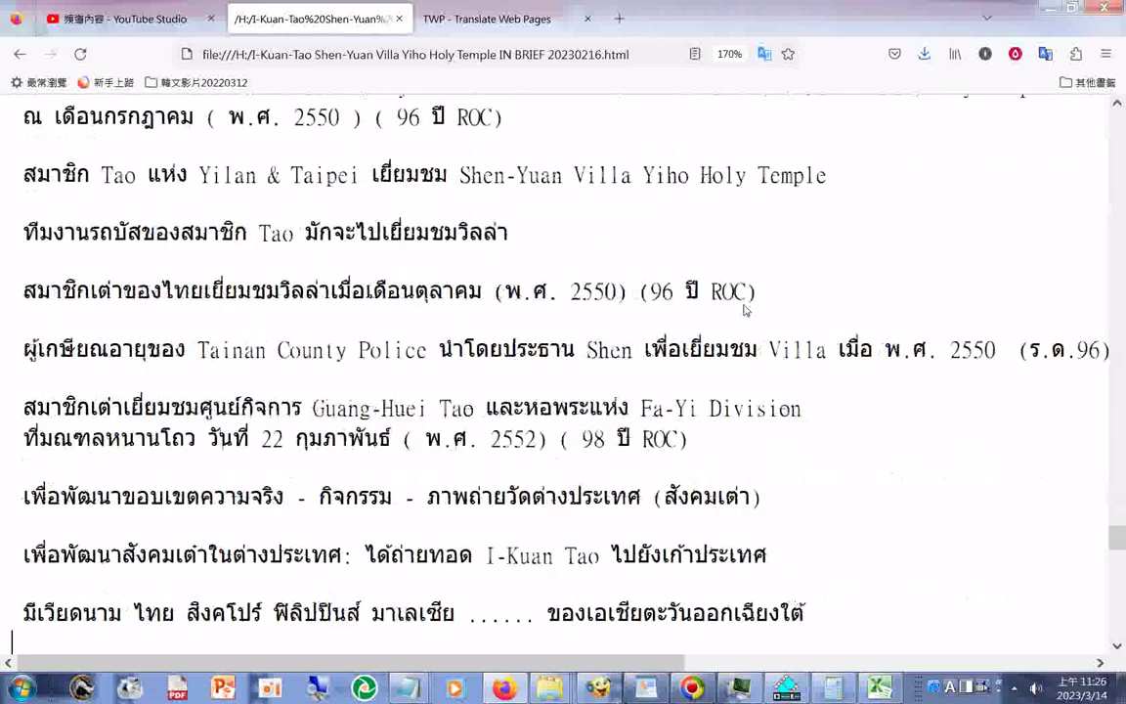
pyautogui.press('Down')
pyautogui.press('Down')
pyautogui.press('Down')
pyautogui.press('Down')
pyautogui.press('Down')
pyautogui.press('Down')
pyautogui.press('Down')
pyautogui.press('Down')
pyautogui.press('Down')
pyautogui.press('Down')
pyautogui.press('Down')
pyautogui.press('Down')
pyautogui.press('Down')
pyautogui.press('Down')
pyautogui.press('Down')
pyautogui.press('Down')
pyautogui.press('Down')
pyautogui.press('Down')
pyautogui.press('Down')
pyautogui.press('Down')
pyautogui.press('Down')
pyautogui.press('Down')
pyautogui.press('Down')
pyautogui.press('Down')
pyautogui.press('Down')
pyautogui.press('Down')
pyautogui.press('Down')
pyautogui.press('Down')
pyautogui.press('Down')
pyautogui.press('Down')
pyautogui.press('Down')
pyautogui.press('Down')
pyautogui.press('Down')
pyautogui.press('Down')
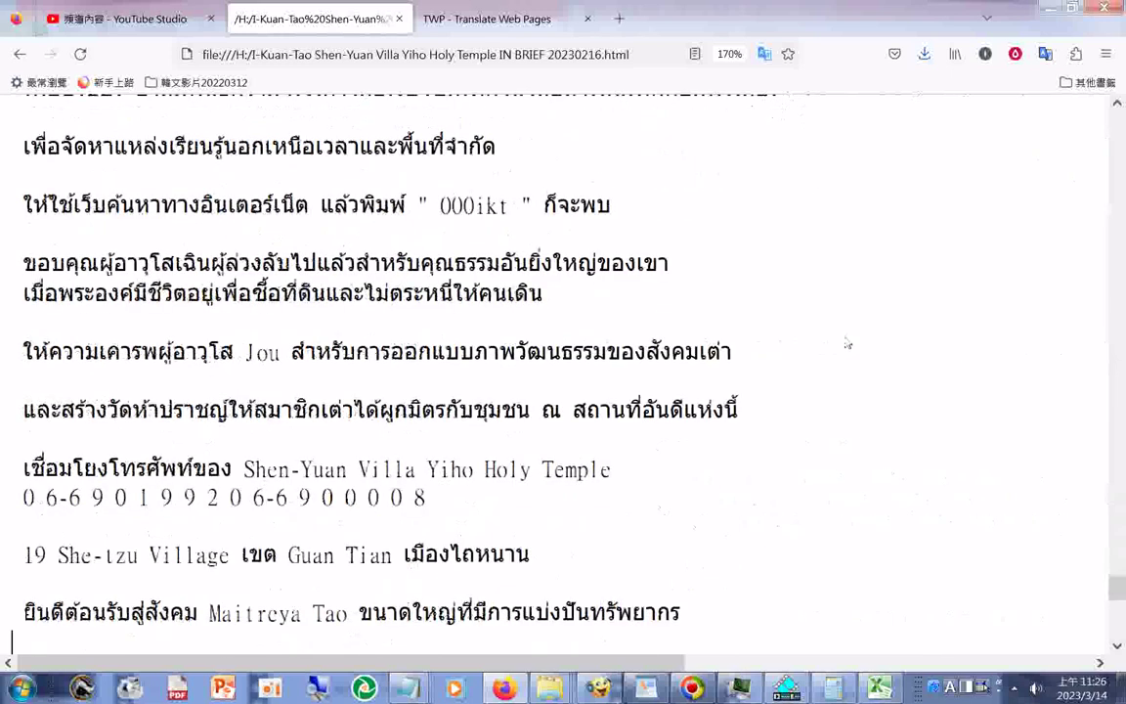
pyautogui.press('Down')
pyautogui.press('Down')
pyautogui.press('Down')
pyautogui.press('Down')
pyautogui.press('Down')
pyautogui.press('Down')
pyautogui.press('Down')
pyautogui.press('Down')
pyautogui.press('Down')
pyautogui.press('Down')
pyautogui.press('Down')
pyautogui.press('Down')
pyautogui.press('Down')
pyautogui.press('Down')
pyautogui.press('Down')
pyautogui.press('Down')
pyautogui.press('Down')
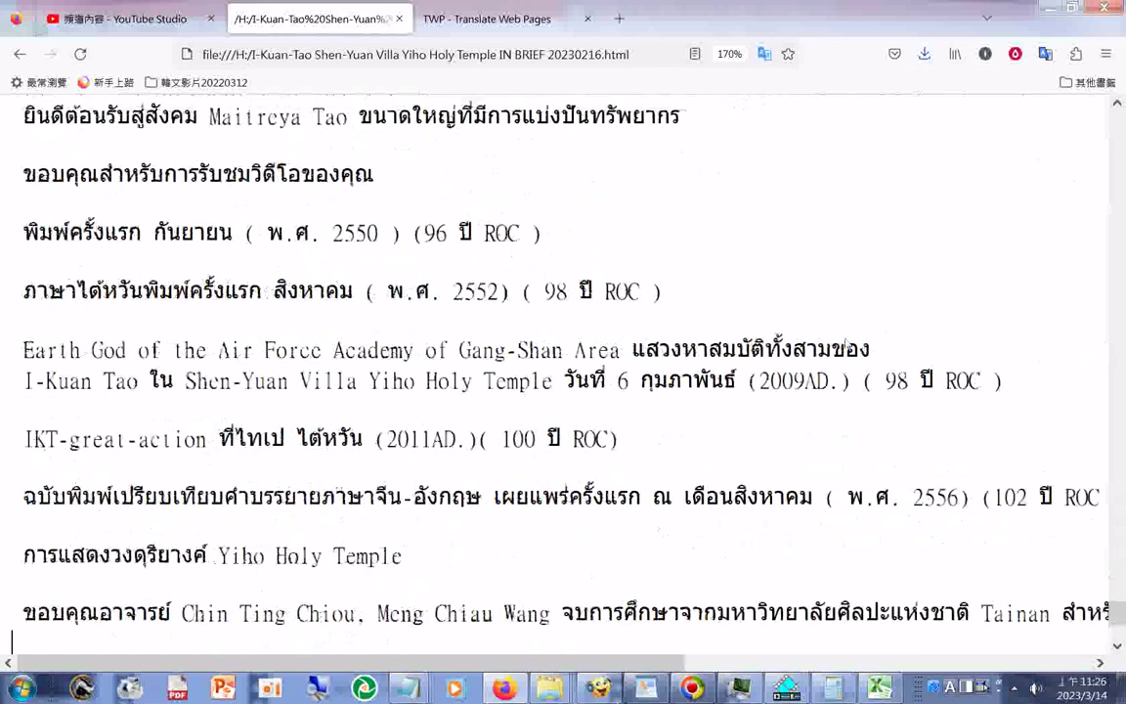
# - Examine the closing credits of the 泰文 translation, from the publication dates down to the YouTube channel link at the end
pyautogui.press('Down')
pyautogui.press('Down')
pyautogui.press('Down')
pyautogui.press('Down')
pyautogui.press('Down')
pyautogui.press('Down')
pyautogui.press('Down')
pyautogui.press('Down')
pyautogui.press('Down')
pyautogui.press('Down')
pyautogui.press('Down')
pyautogui.press('Down')
pyautogui.press('Down')
pyautogui.press('Down')
pyautogui.press('Down')
pyautogui.press('Down')
pyautogui.press('Down')
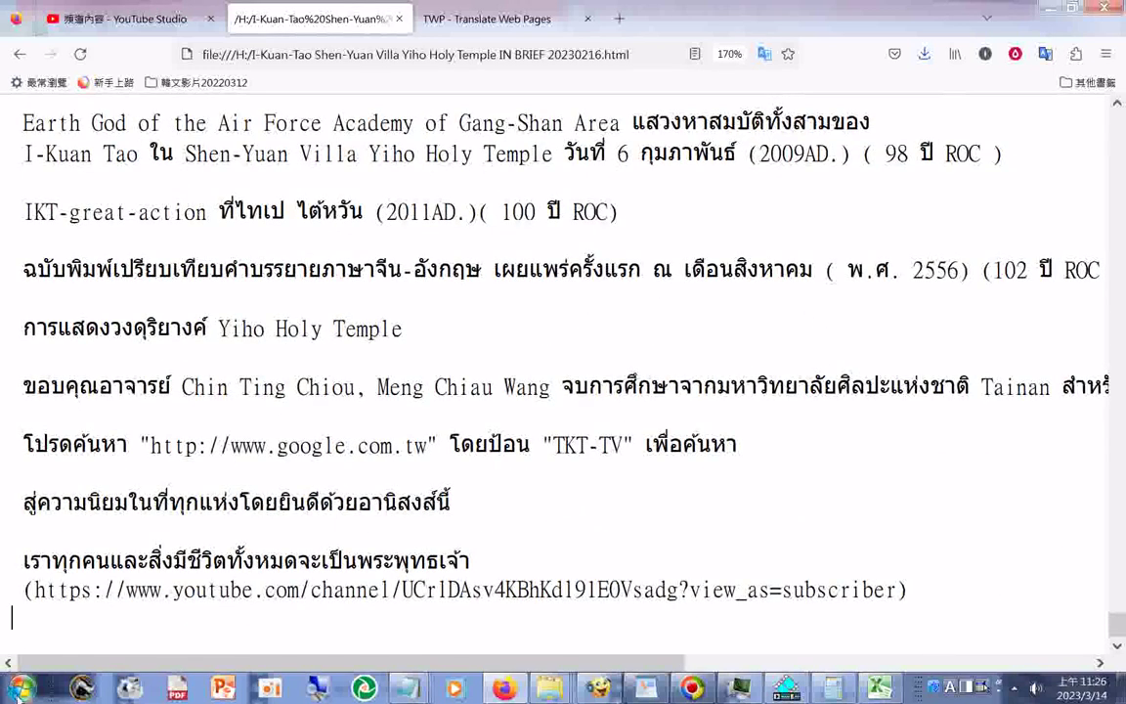
# - Paste the copied 泰文 translation into a new Notepad document, maximize its window and look through the opening pages
pyautogui.click(20, 688)
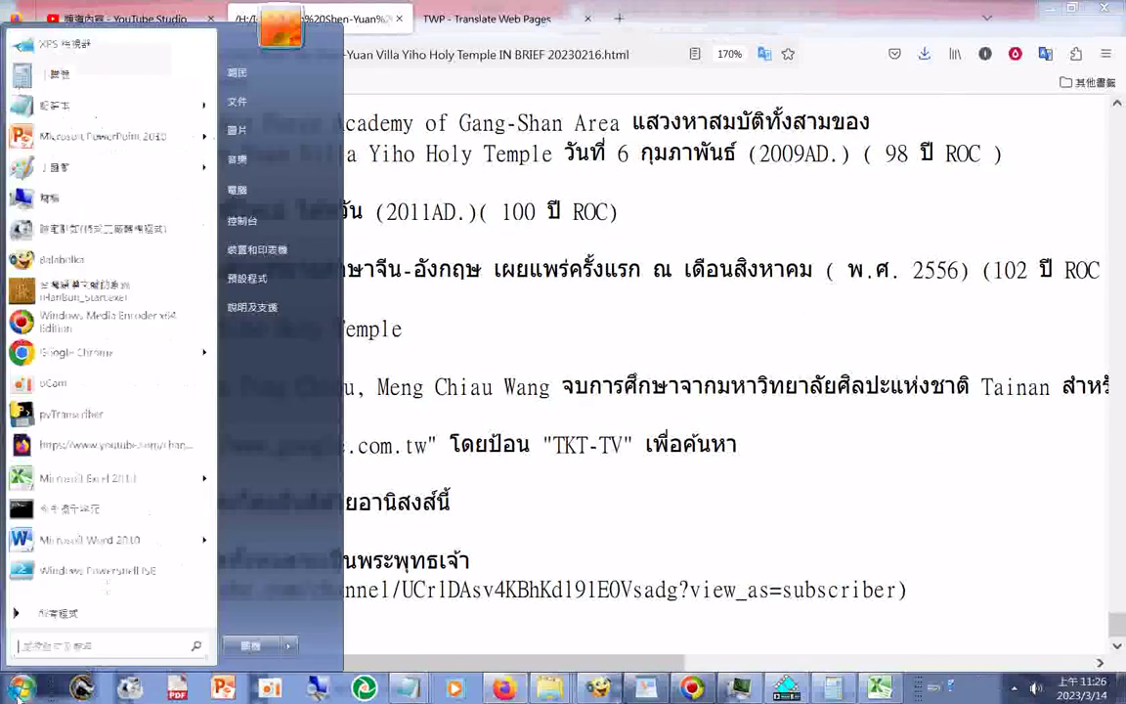
pyautogui.click(147, 105)
pyautogui.rightClick(579, 358)
pyautogui.click(618, 421)
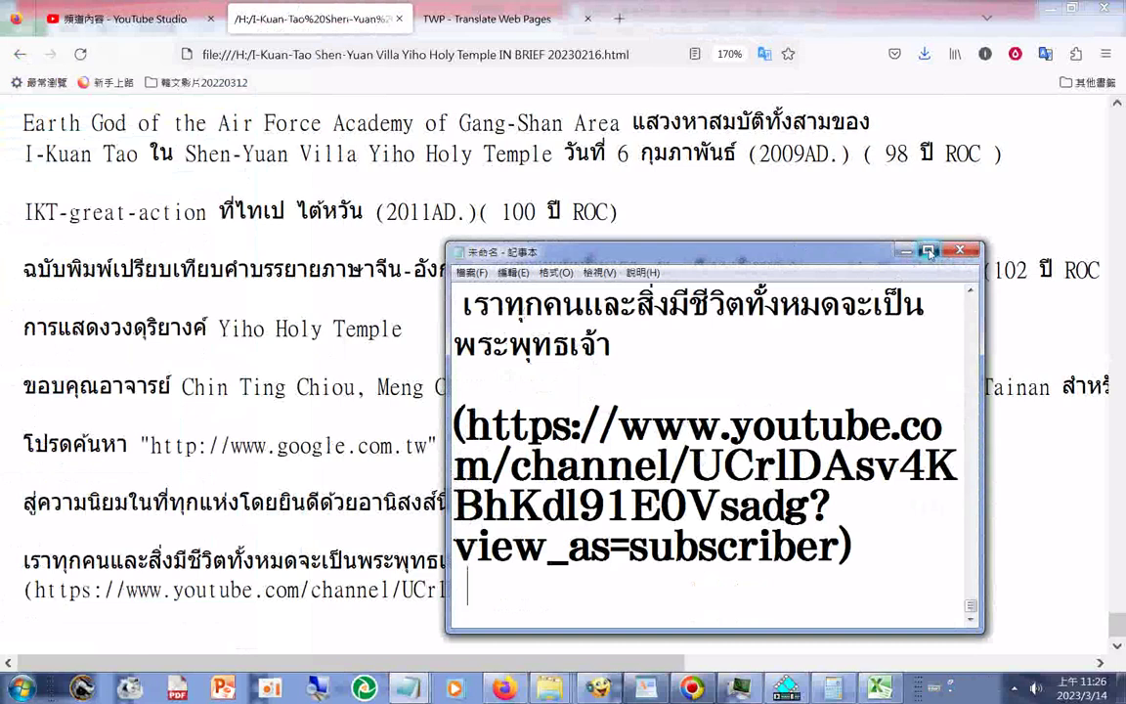
pyautogui.click(928, 252)
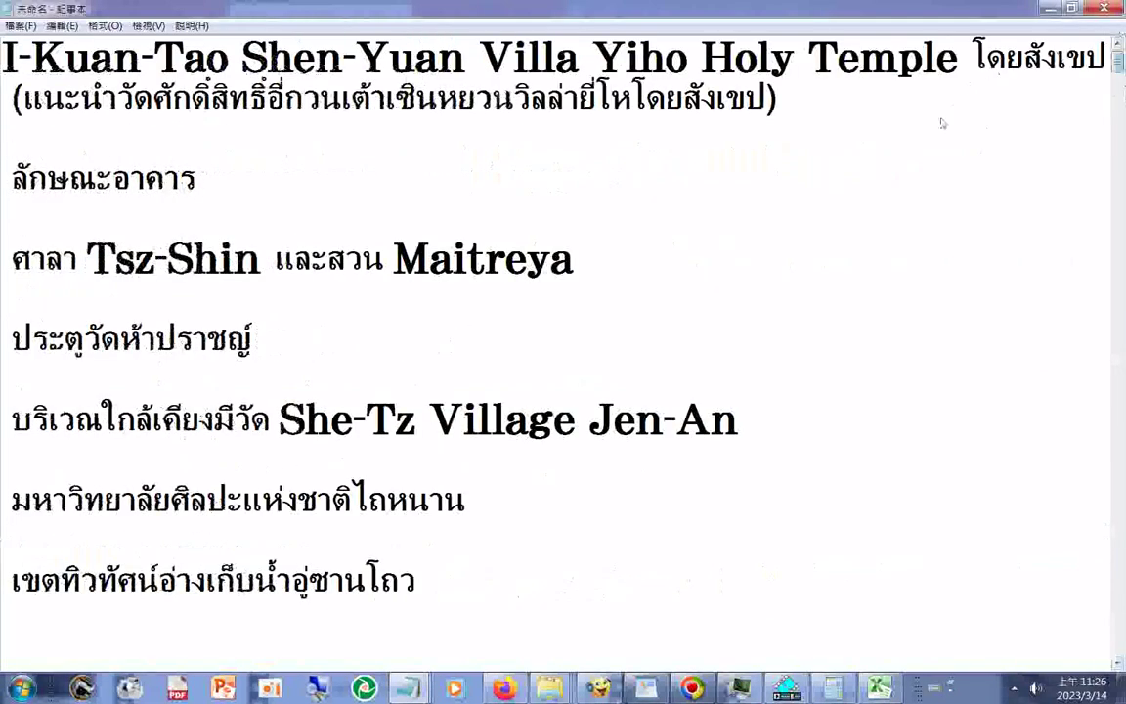
pyautogui.press('pagedown')
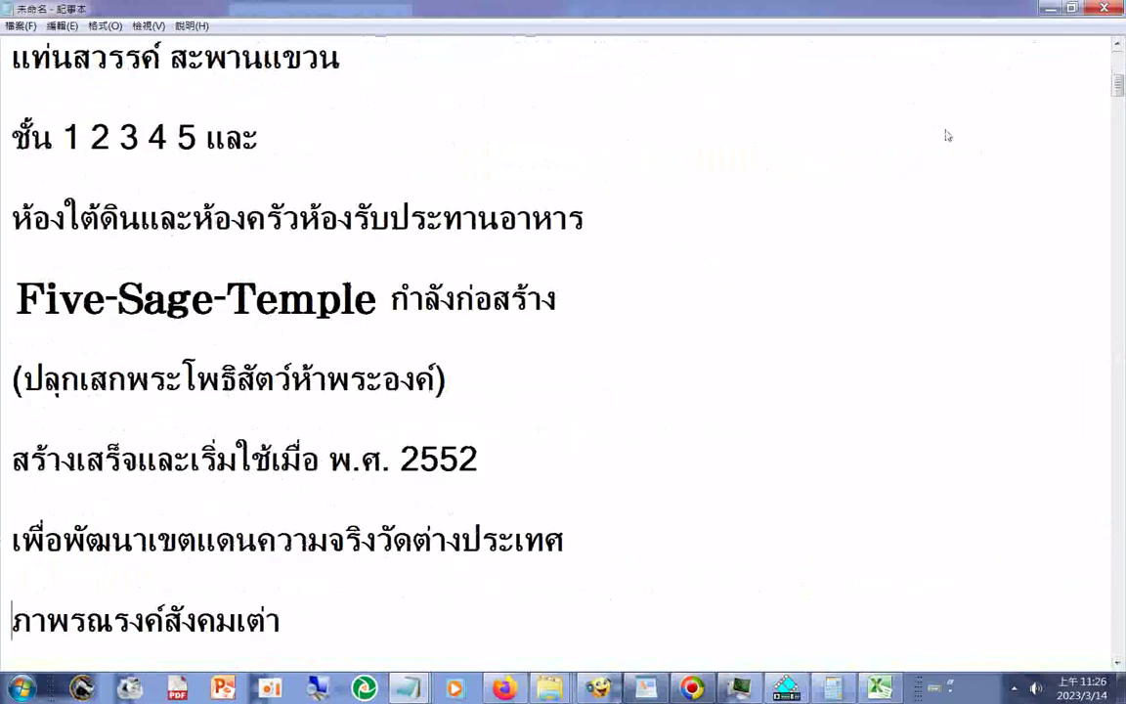
pyautogui.press('pagedown')
pyautogui.press('pagedown')
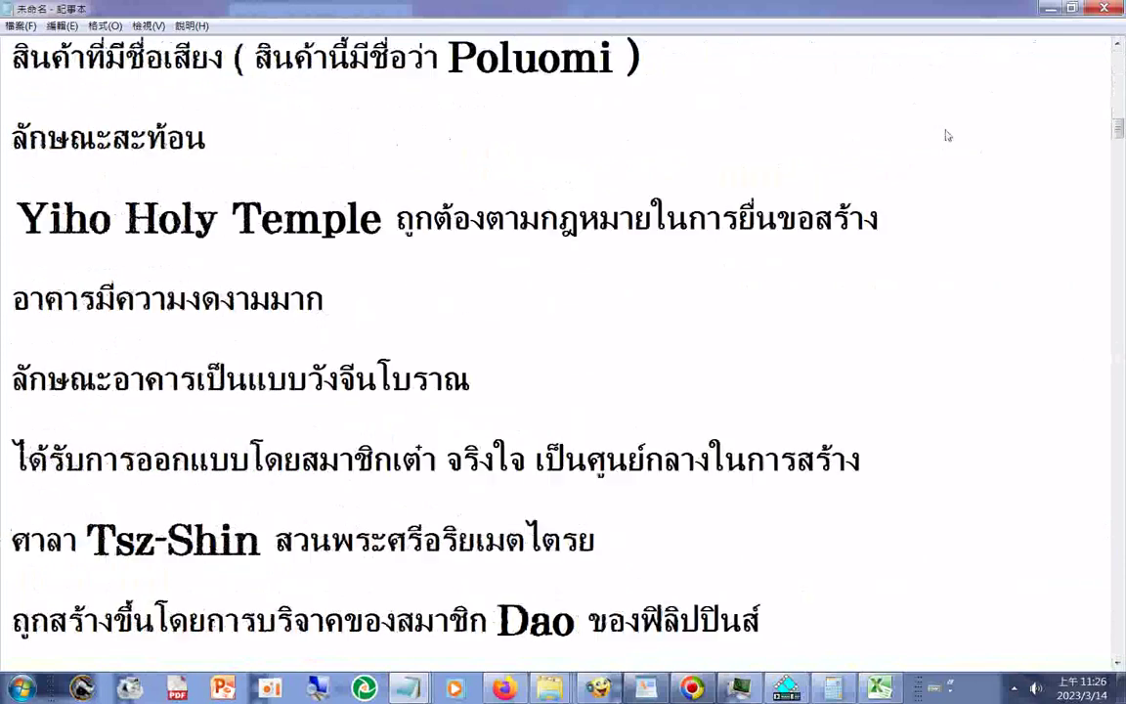
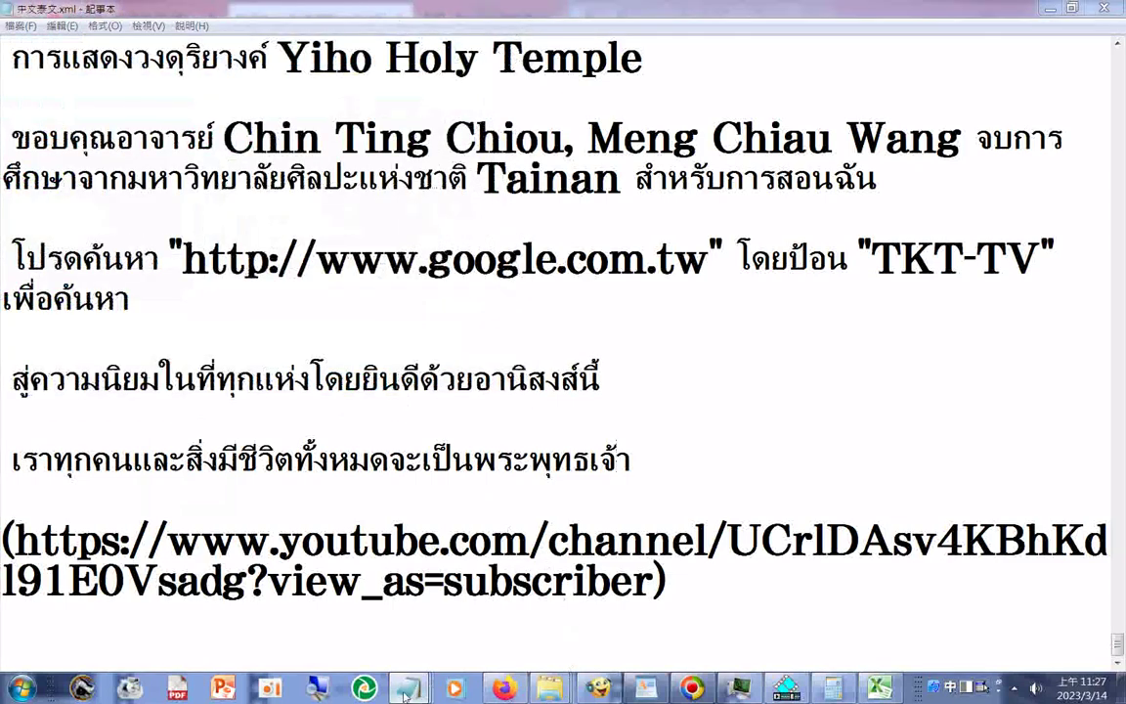
# - Switch to the 中文日文.xml Notepad file and copy its entire text
pyautogui.moveTo(414, 695)
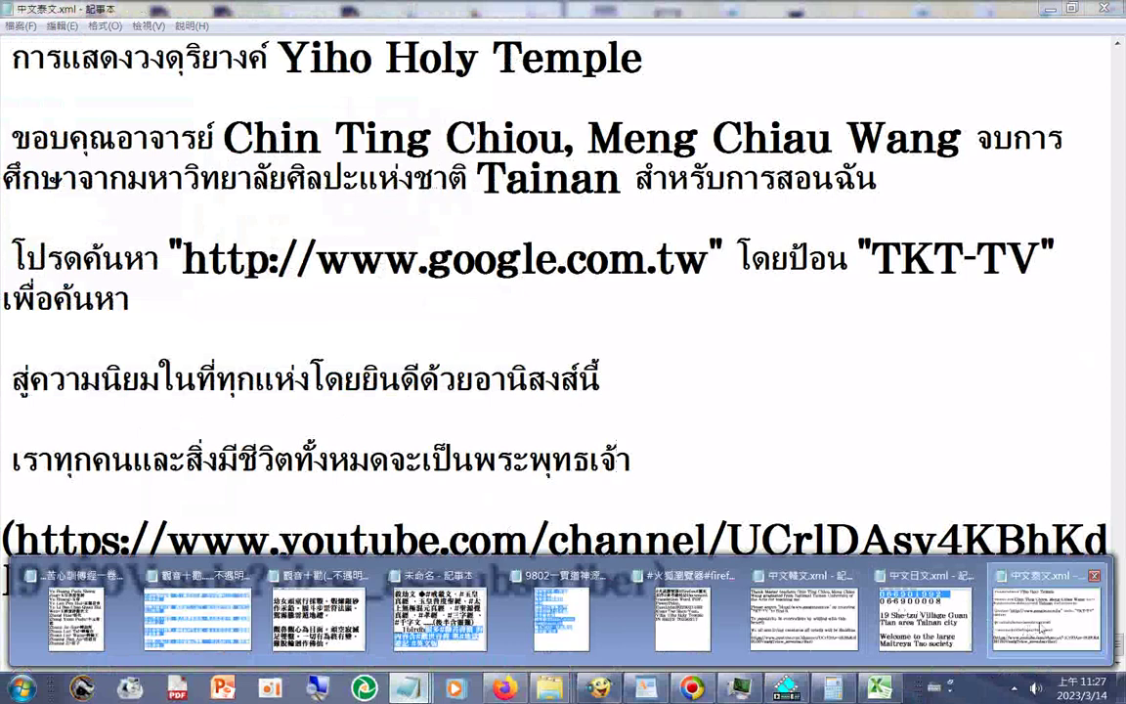
pyautogui.click(940, 633)
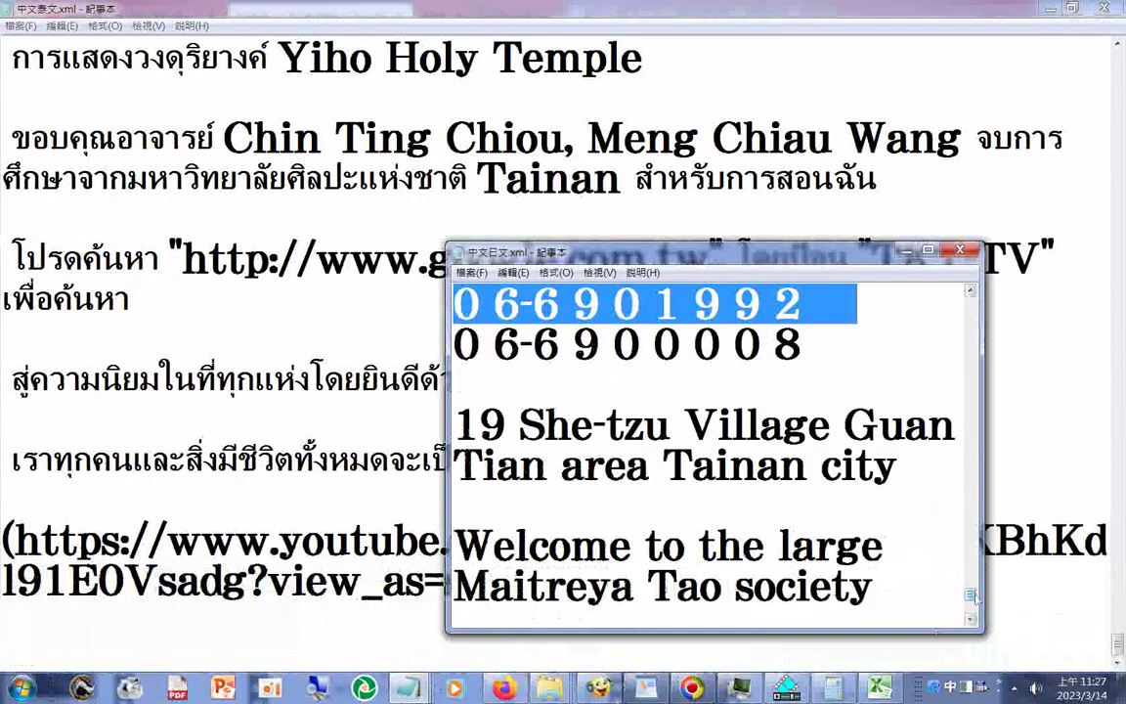
pyautogui.rightClick(711, 314)
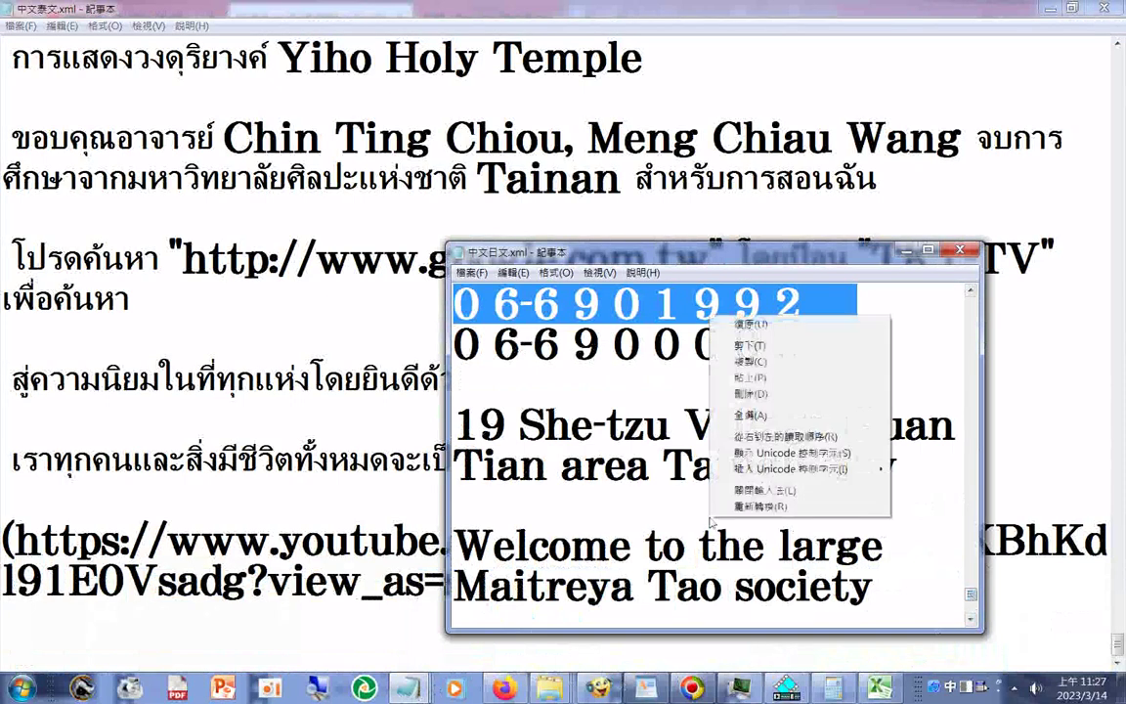
pyautogui.click(755, 417)
pyautogui.rightClick(684, 416)
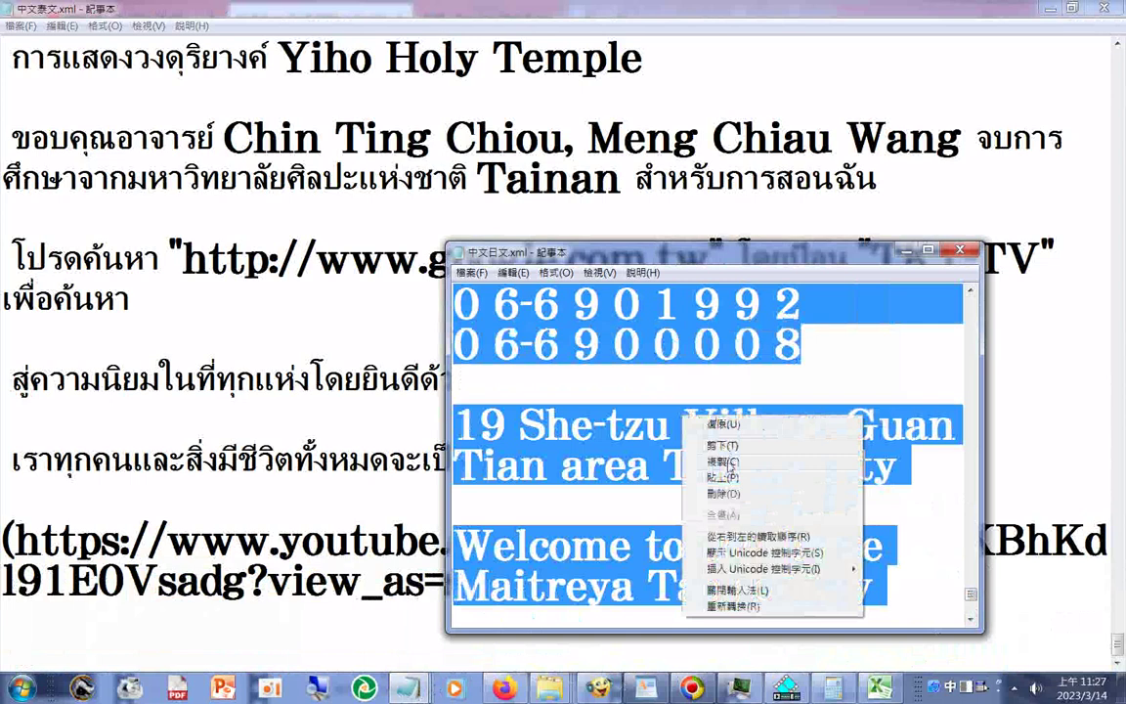
pyautogui.click(728, 462)
# - Append a row of dots and the copied text below the channel link in 中文泰文.xml, and save the file
pyautogui.click(388, 620)
pyautogui.write('...................')
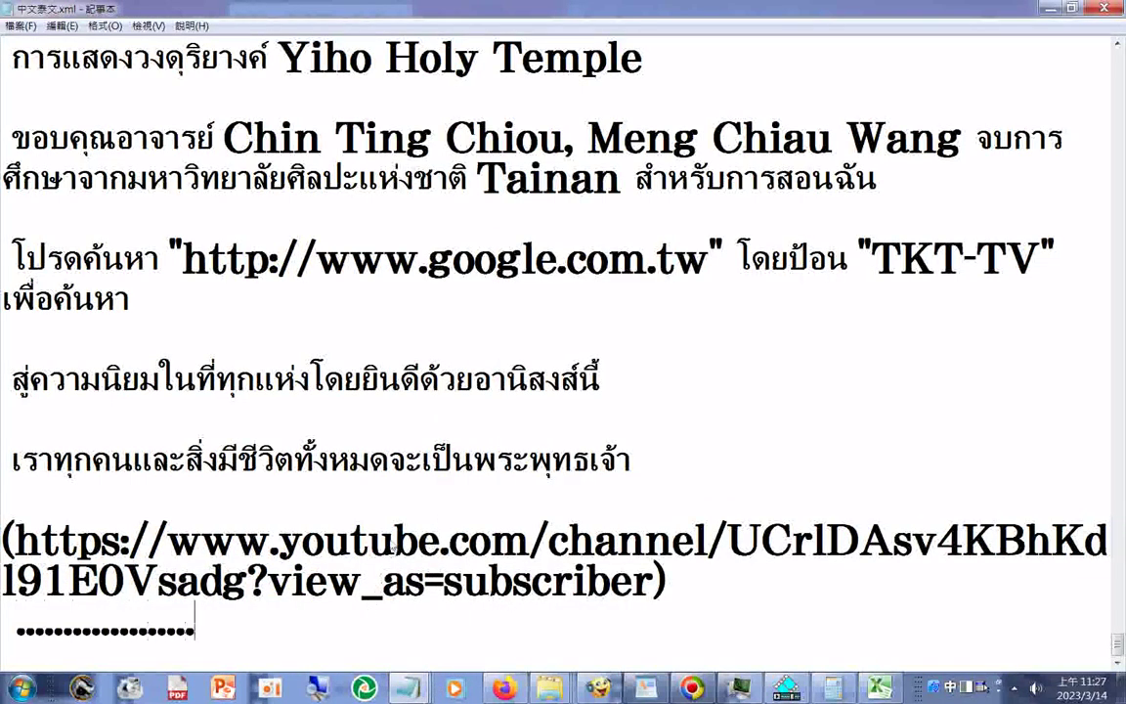
pyautogui.press('Return')
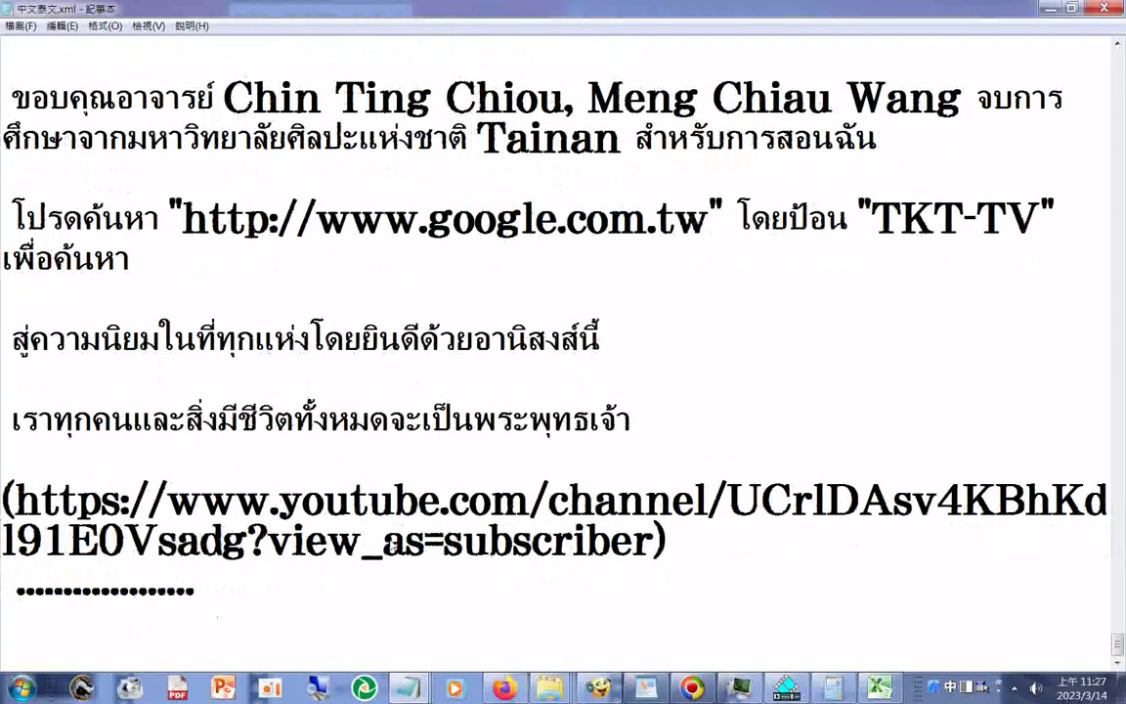
pyautogui.hotkey('ctrl', 'v')
pyautogui.hotkey('alt', 'f')
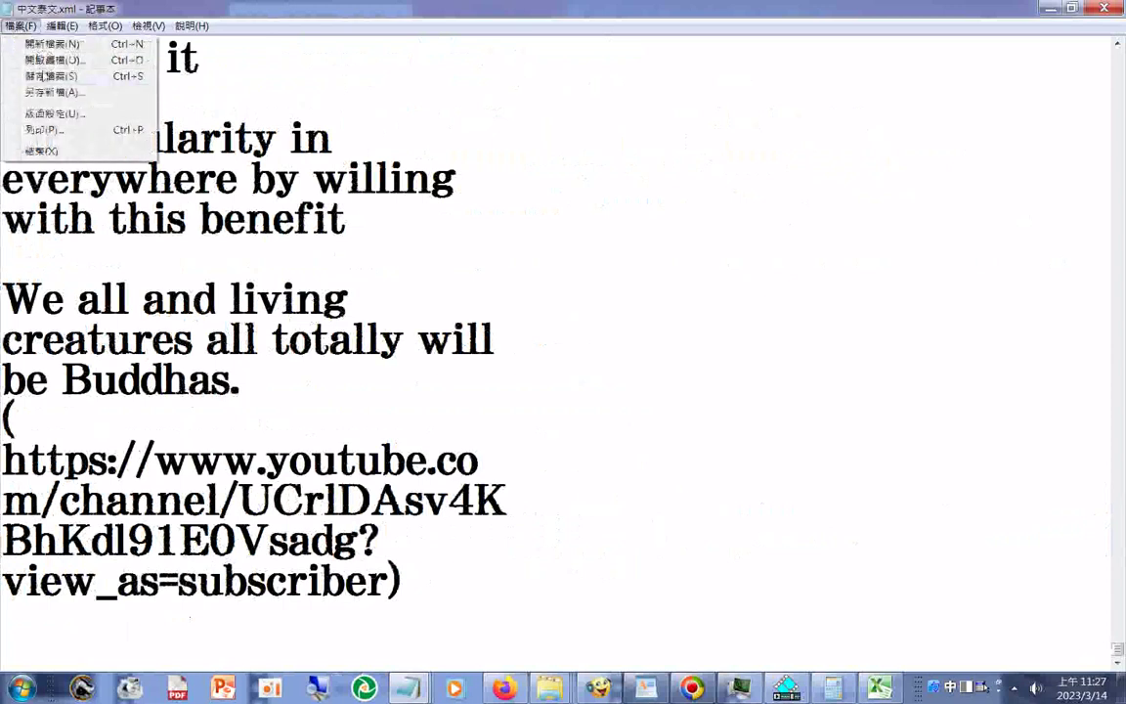
pyautogui.press('s')
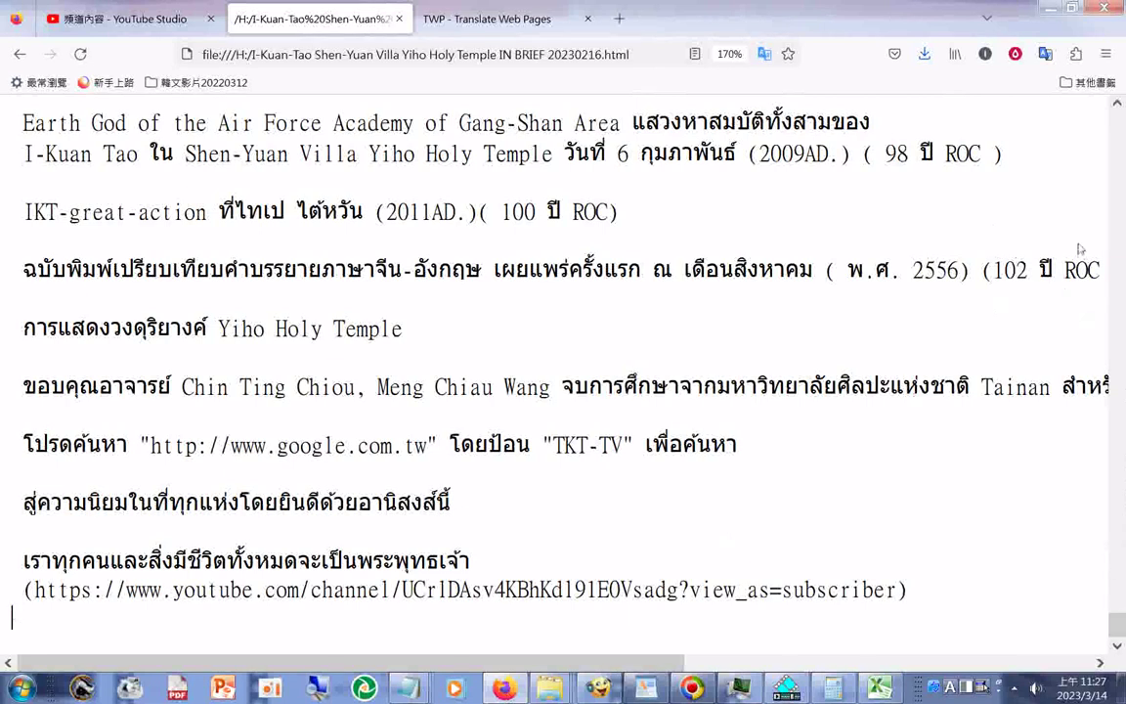
# - Set 目標語言 3 to 土耳其文 in the TWP - Translate Web Pages settings in Firefox
pyautogui.click(422, 21)
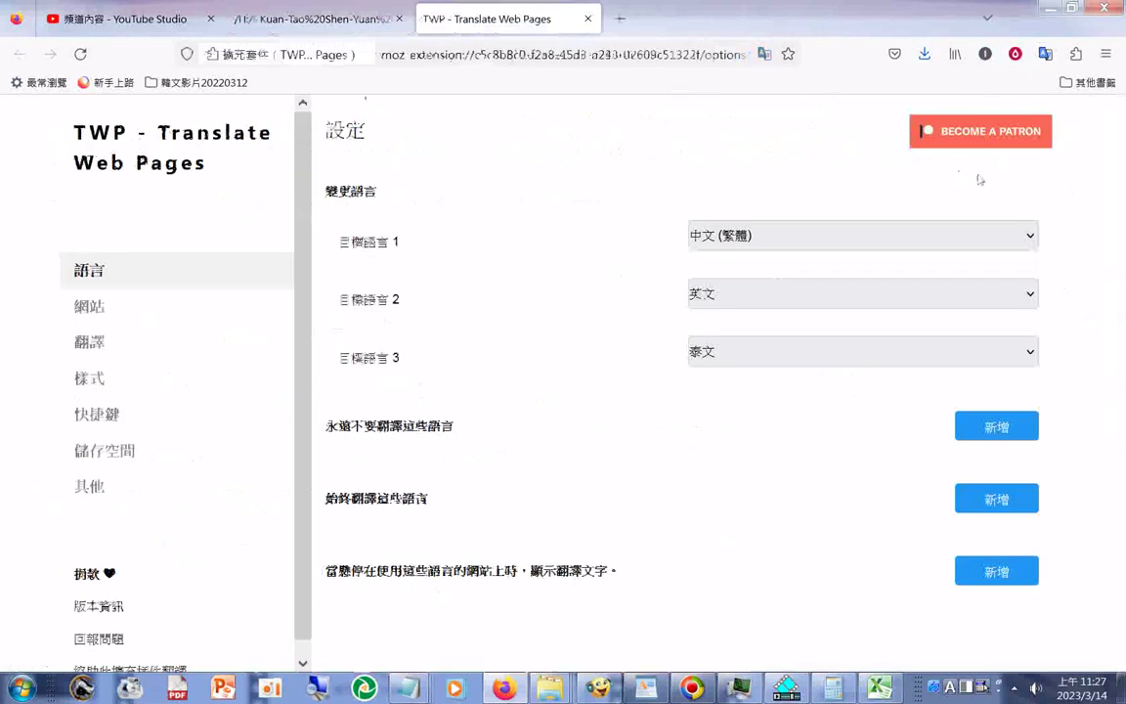
pyautogui.click(1021, 355)
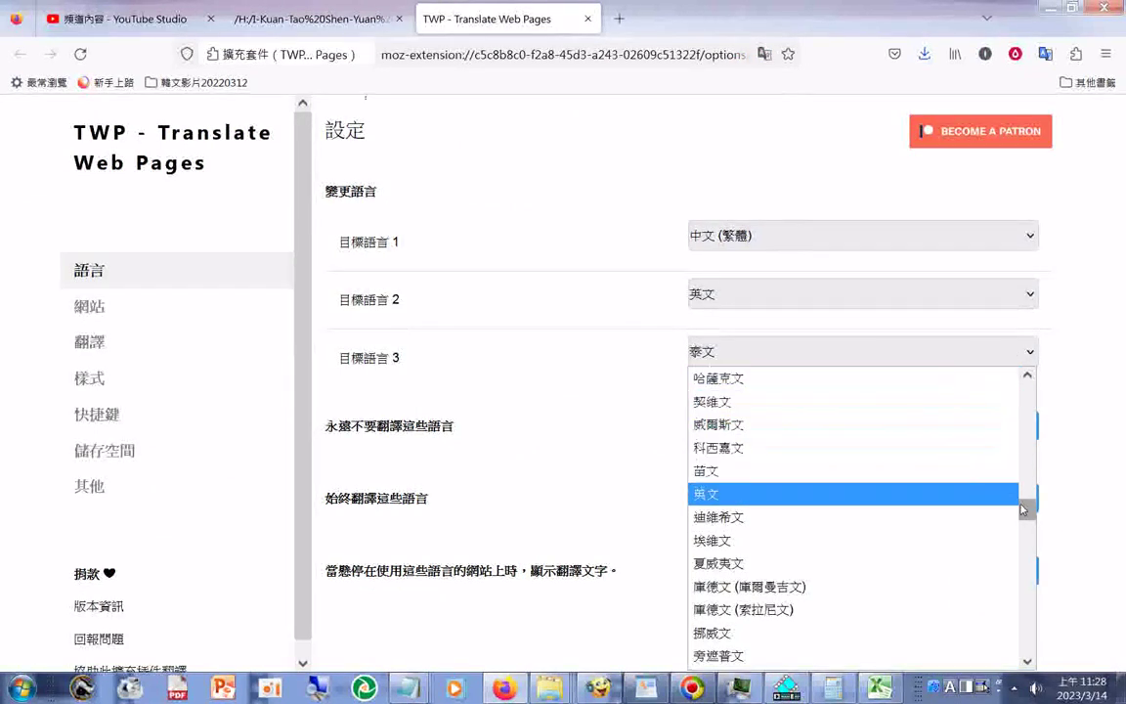
pyautogui.moveTo(1031, 516); pyautogui.dragTo(1019, 399)
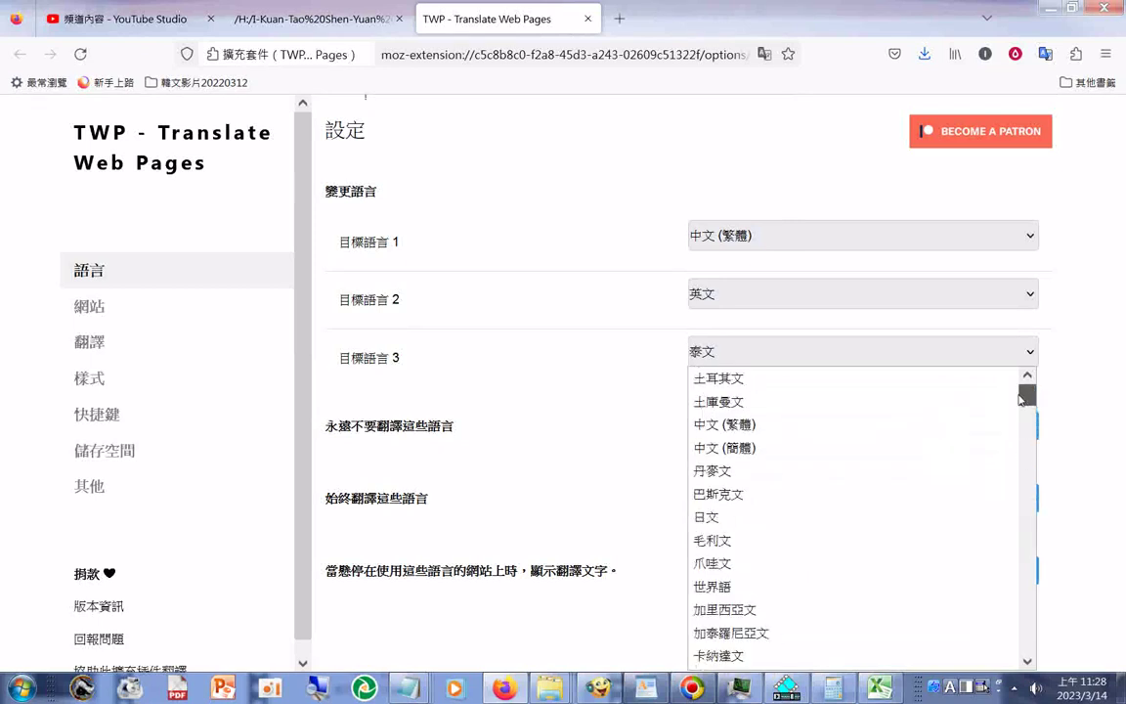
pyautogui.click(773, 381)
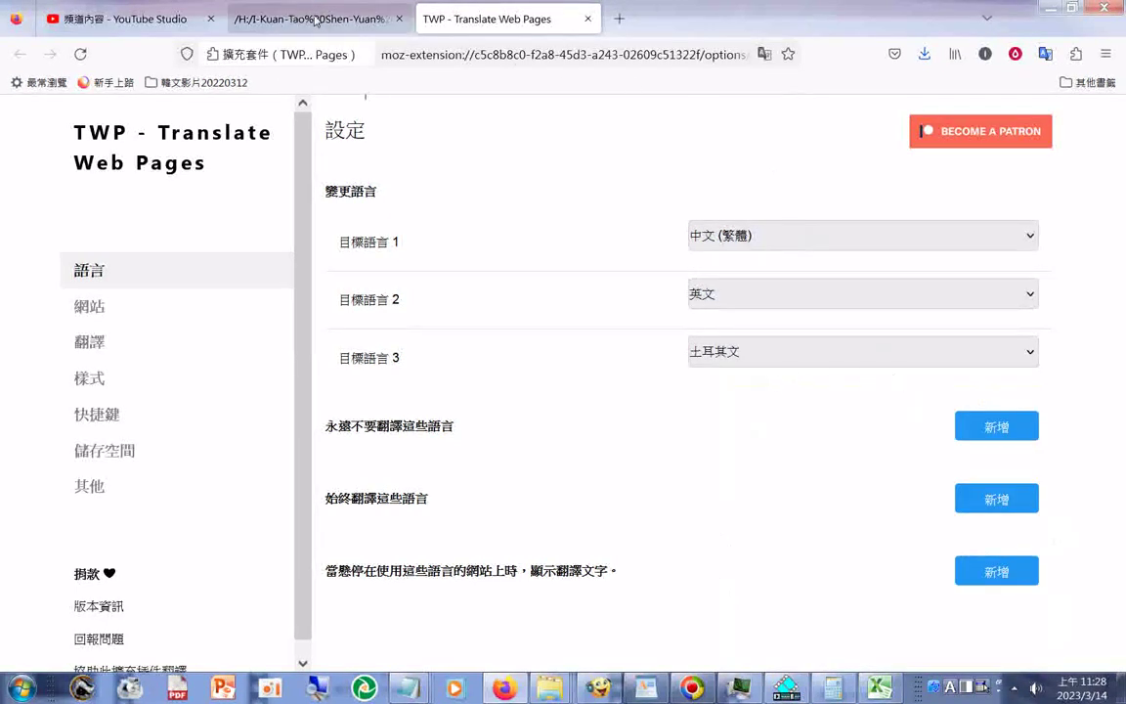
# - Return to the temple page and translate it into 土耳其文 with the page translator
pyautogui.click(315, 22)
pyautogui.click(1045, 53)
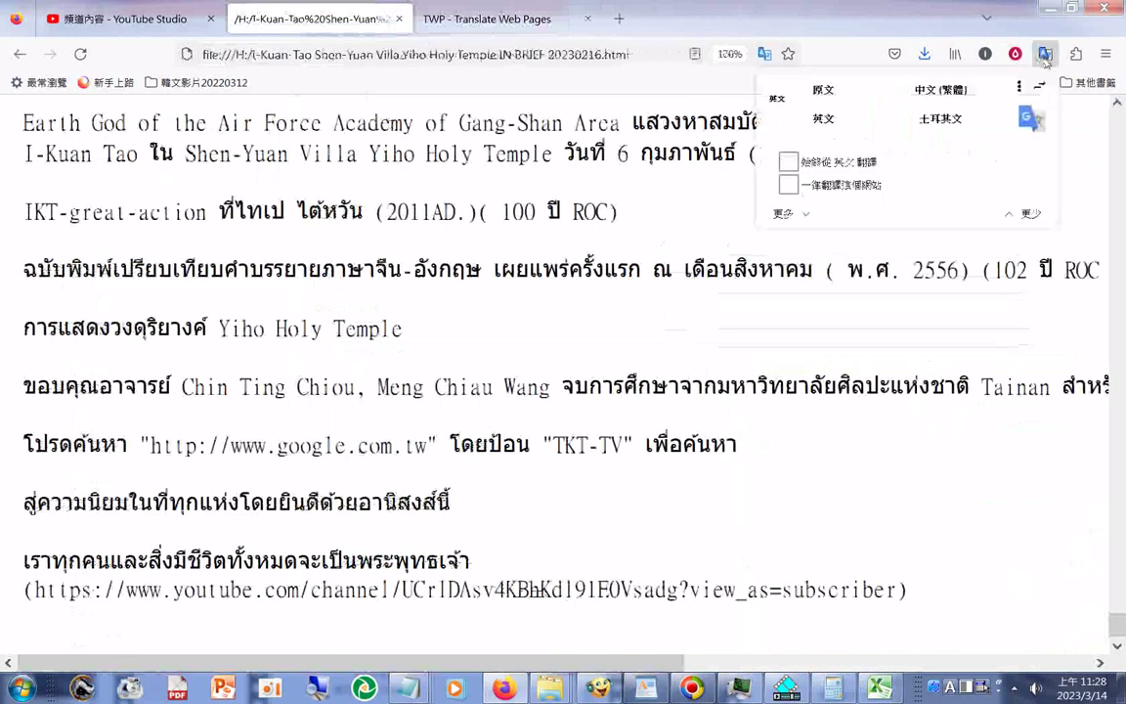
pyautogui.click(947, 122)
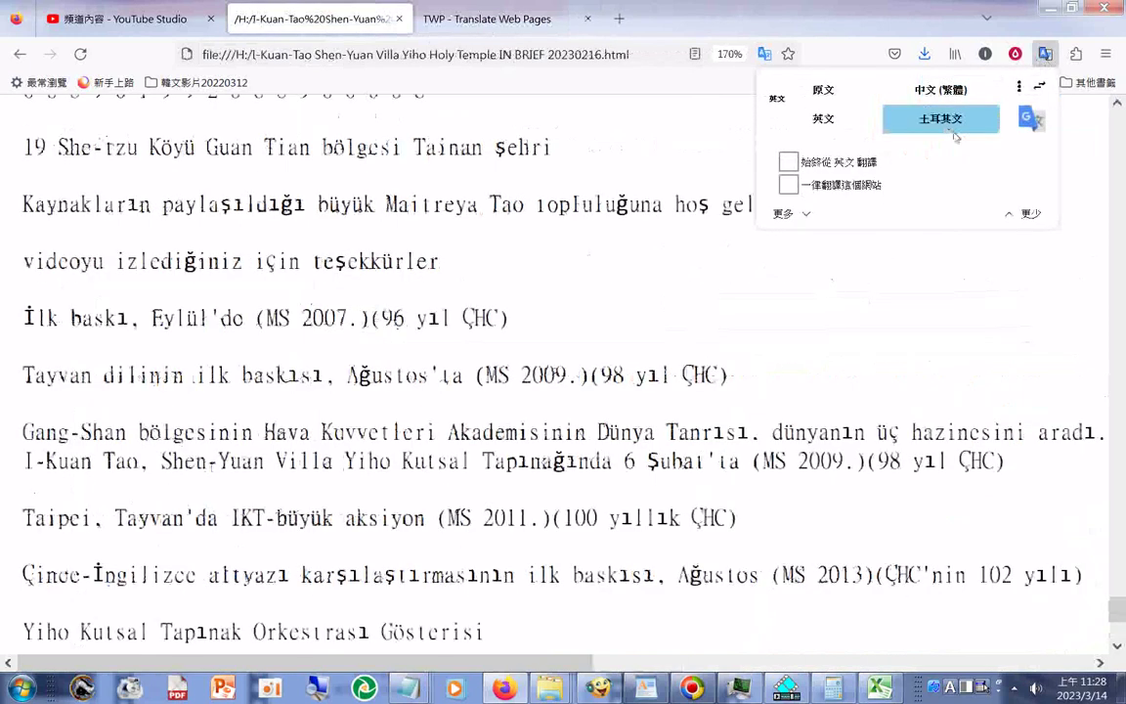
# - Examine the whole 土耳其文 translation of the temple page, from the opening headings through floors, activities and visits to the closing channel link
pyautogui.moveTo(1119, 613); pyautogui.dragTo(1117, 176)
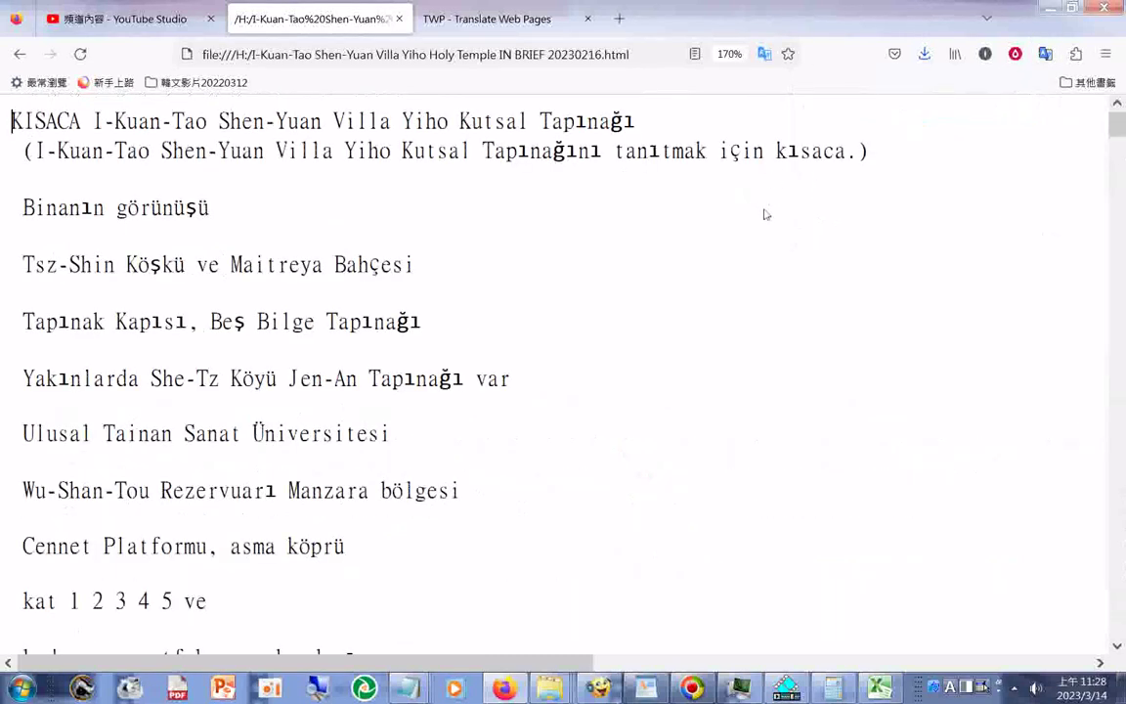
pyautogui.press('pagedown')
pyautogui.press('pagedown')
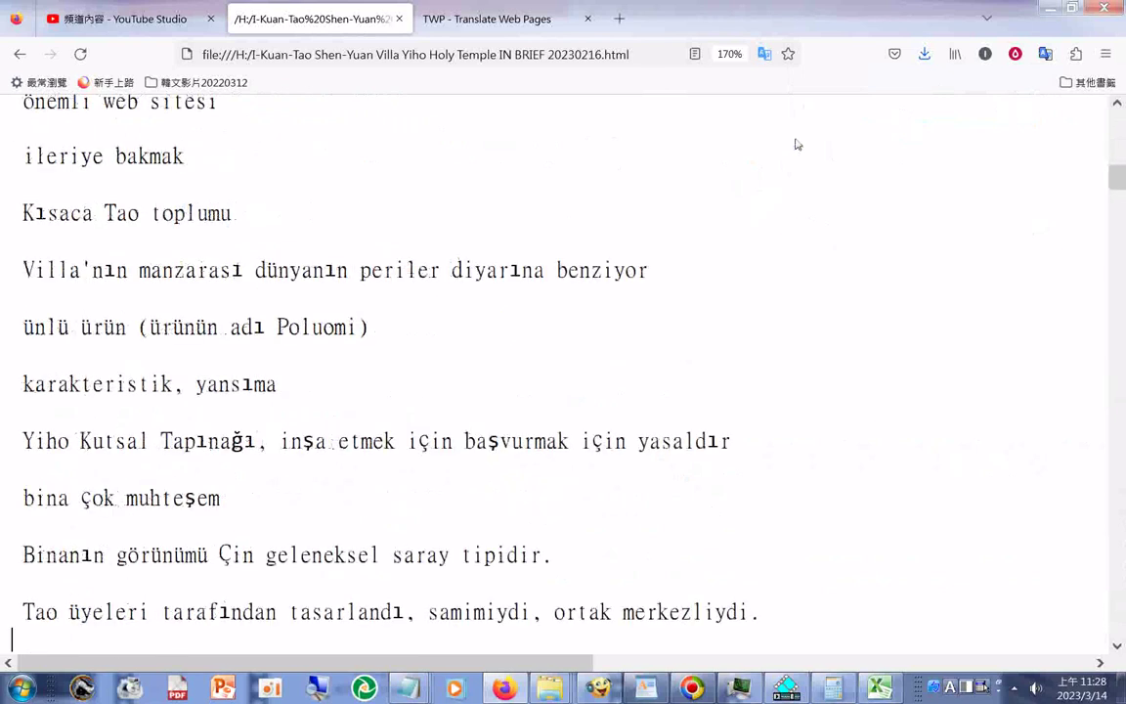
pyautogui.press('pagedown')
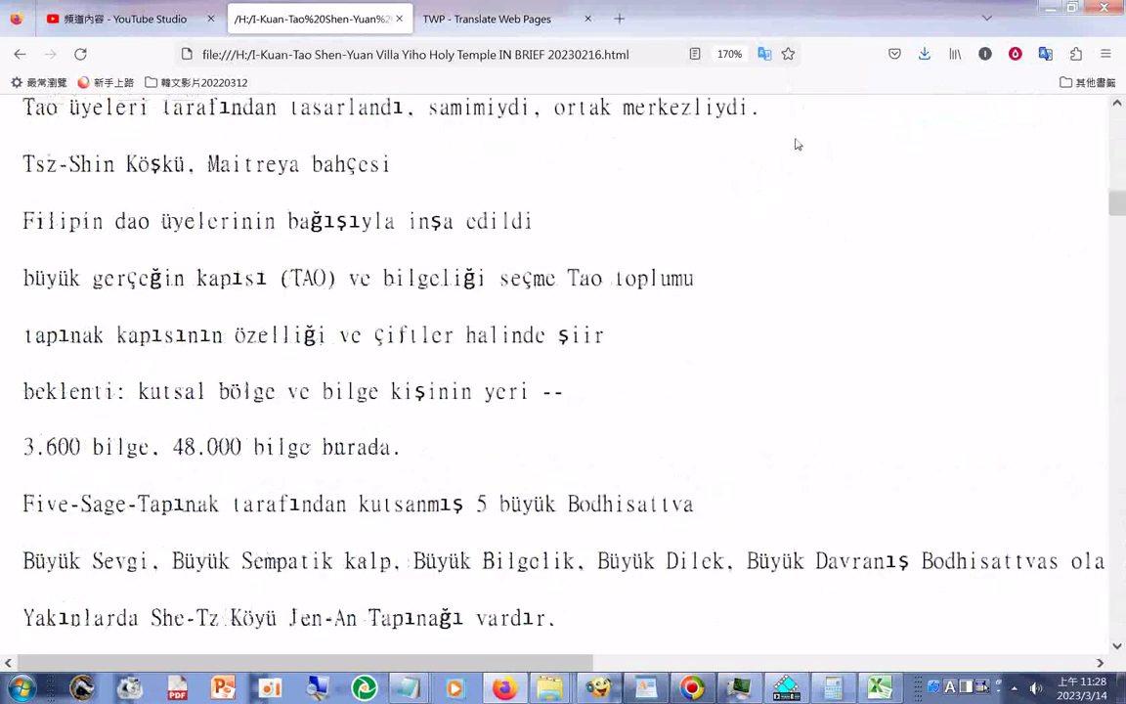
pyautogui.press('pagedown')
pyautogui.press('pagedown')
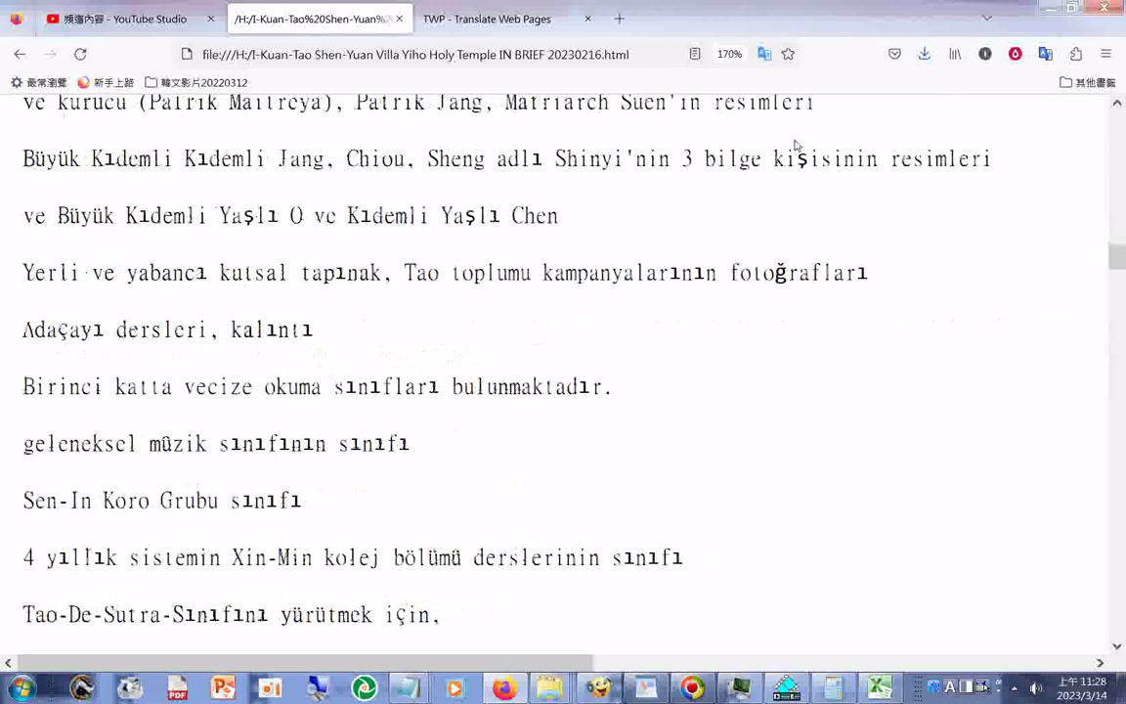
pyautogui.press('pagedown')
pyautogui.press('pagedown')
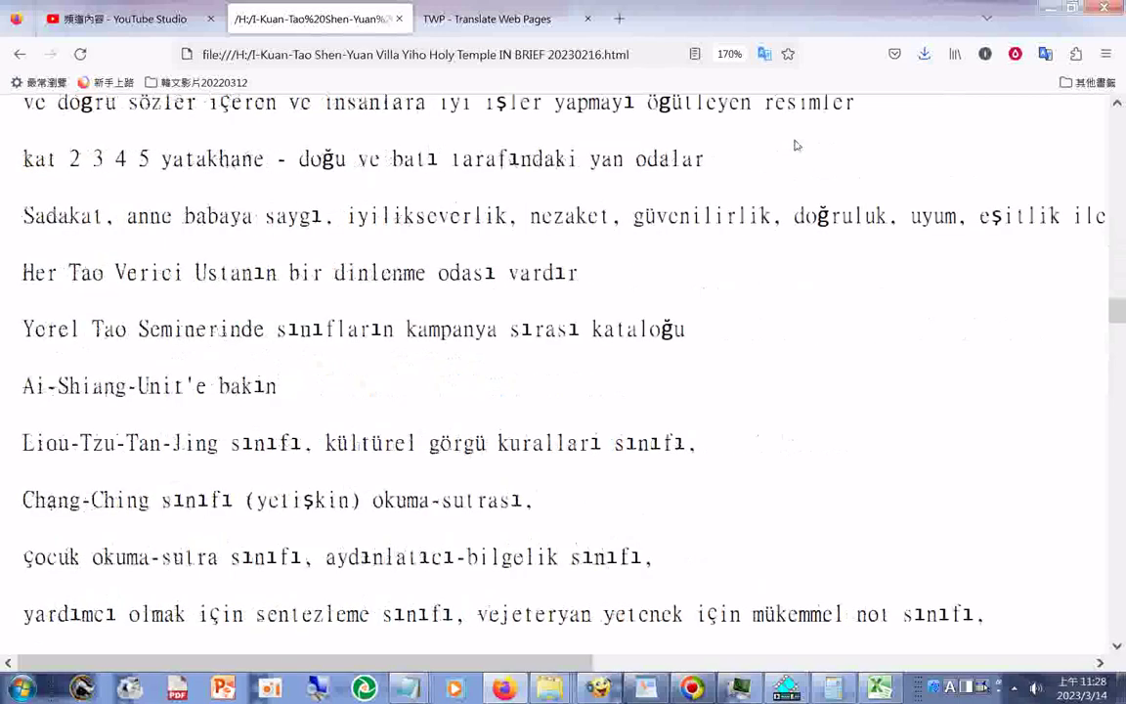
pyautogui.press('pagedown')
pyautogui.press('pagedown')
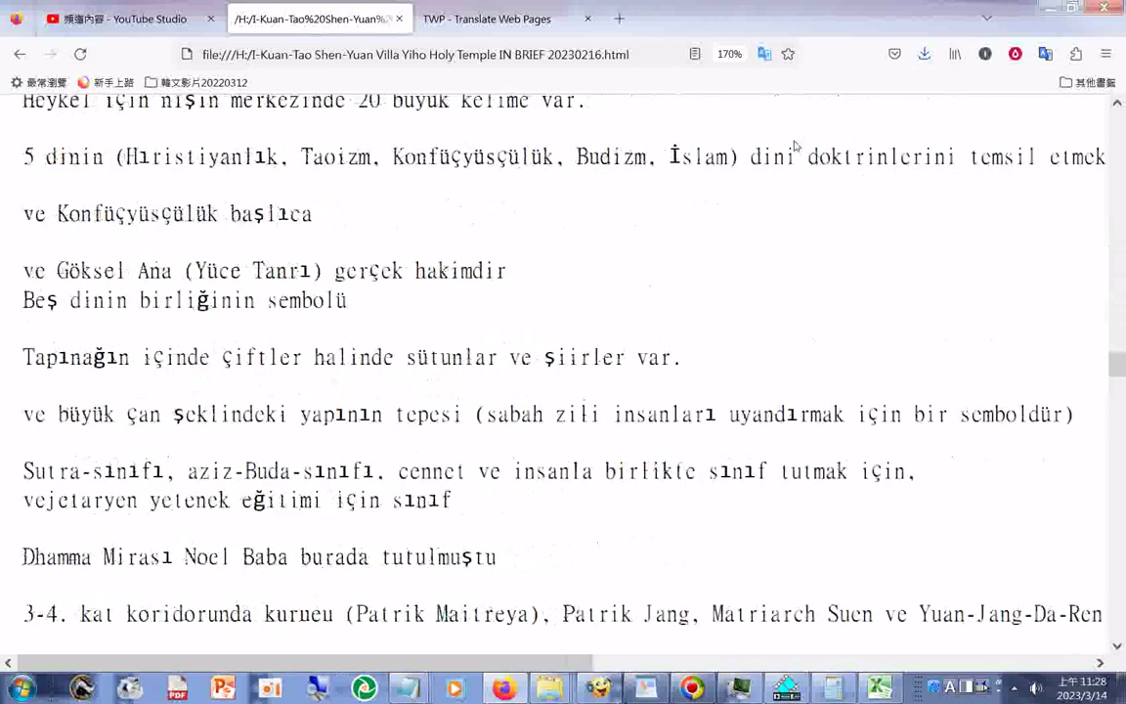
pyautogui.press('pagedown')
pyautogui.press('pagedown')
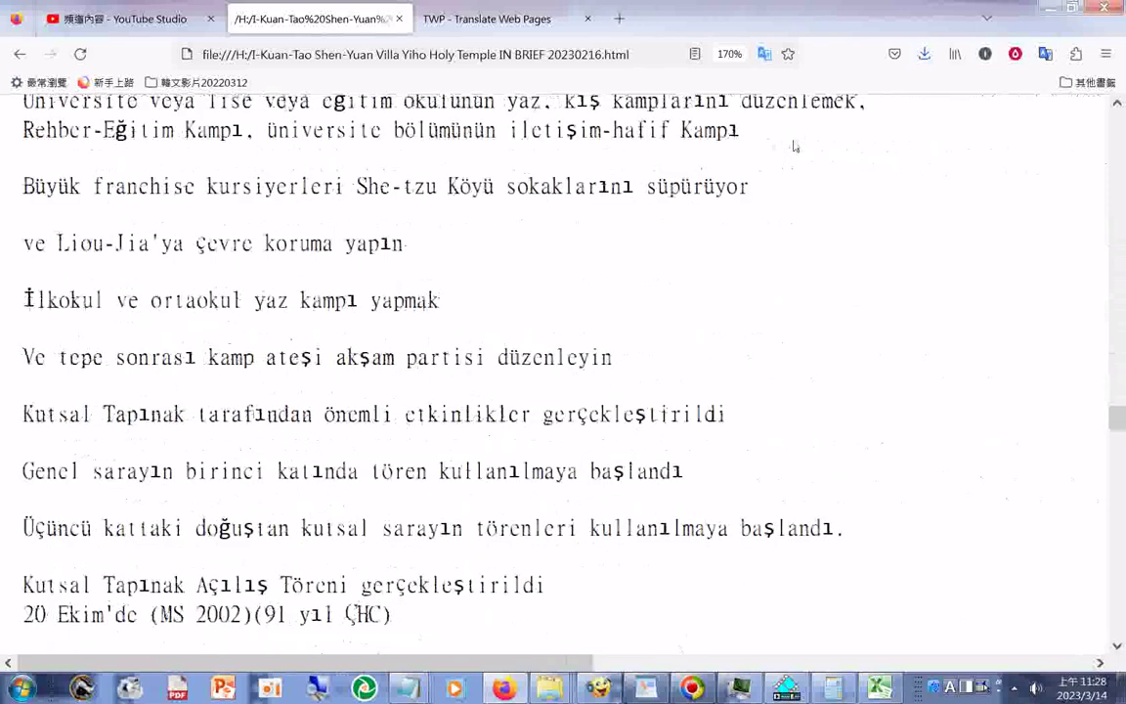
pyautogui.press('pagedown')
pyautogui.press('pagedown')
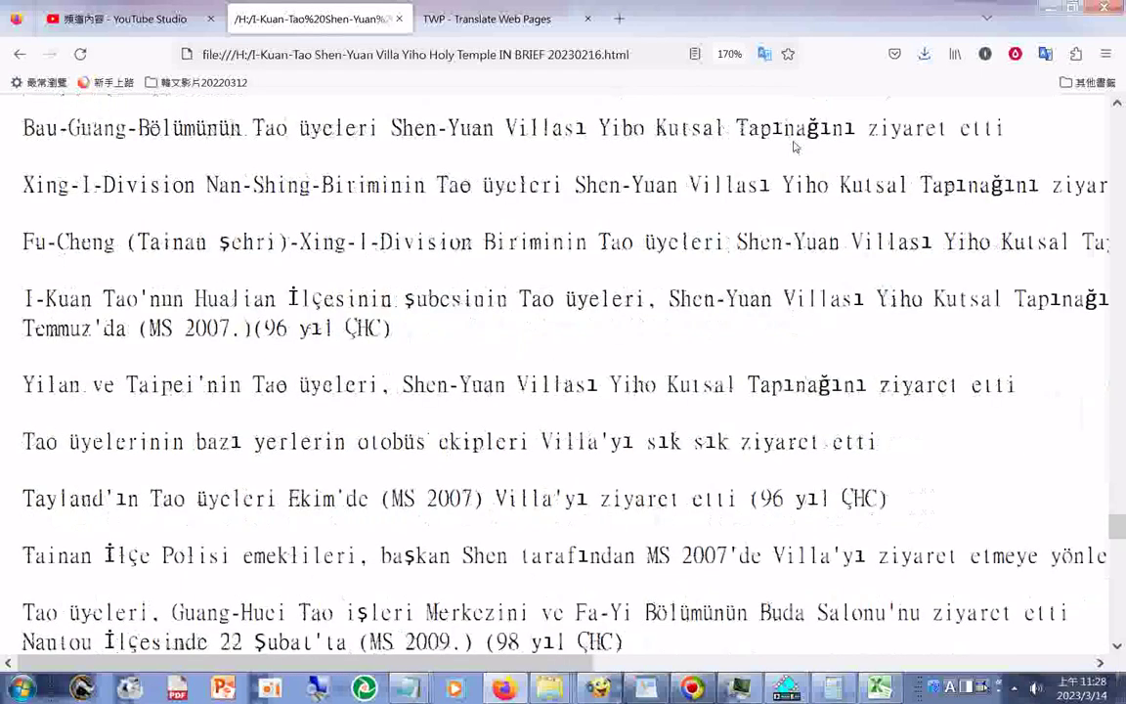
pyautogui.press('pagedown')
pyautogui.press('pagedown')
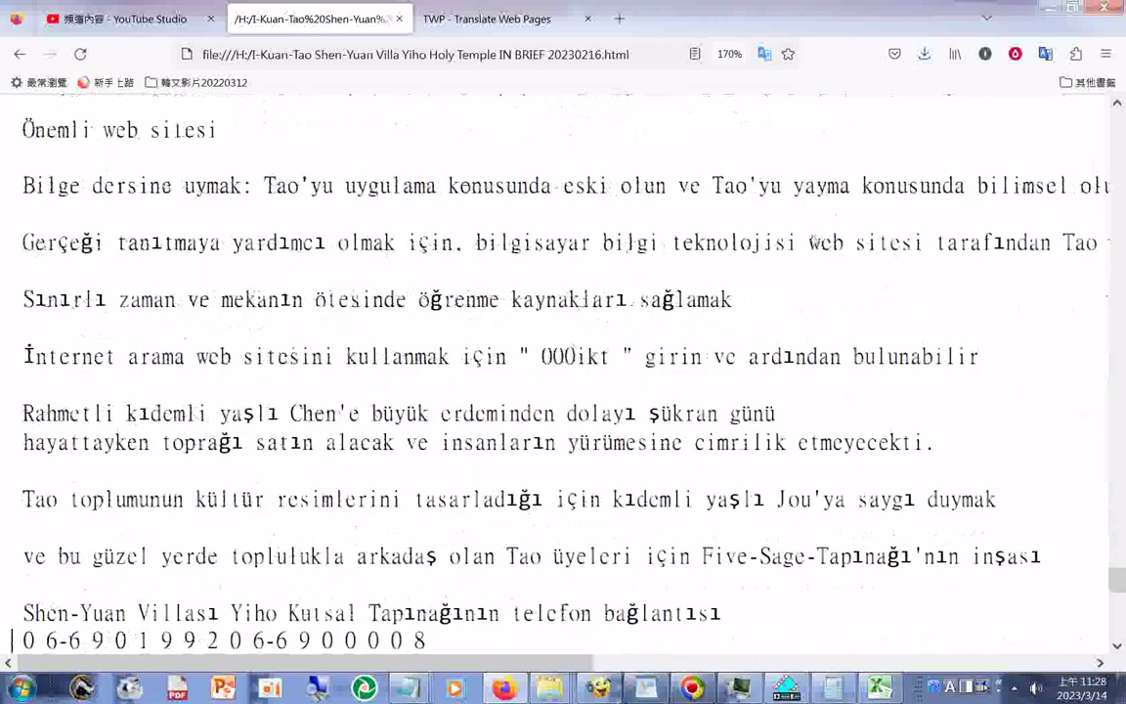
pyautogui.press('pagedown')
pyautogui.press('pagedown')
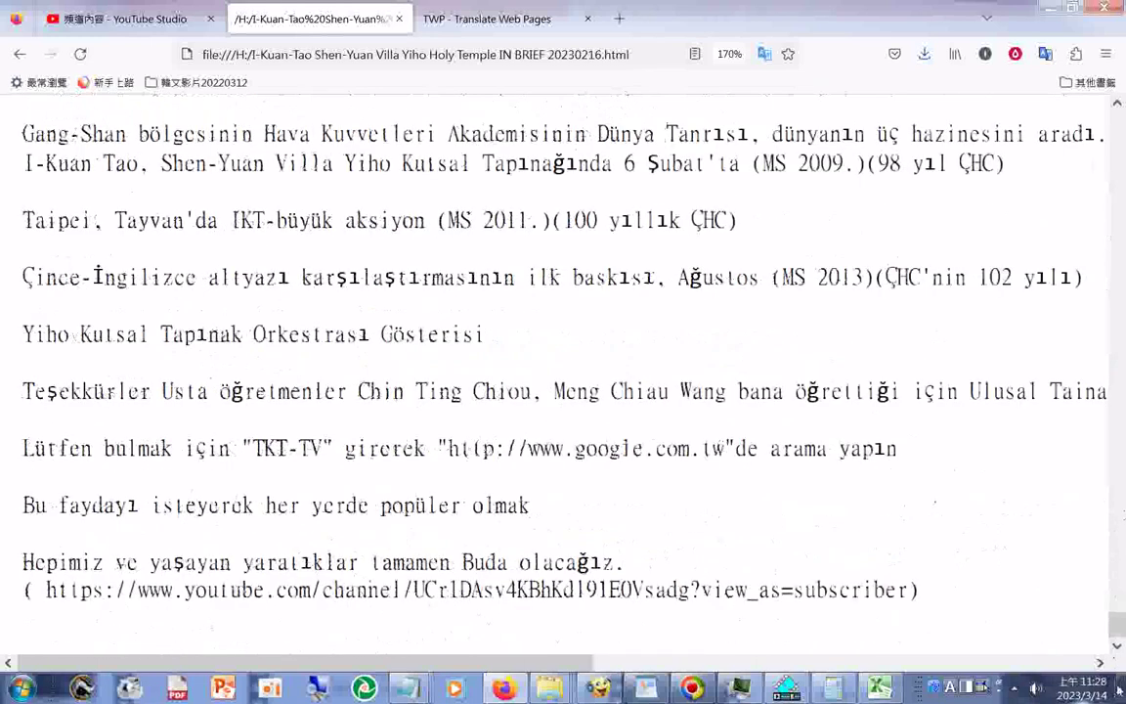
# - Select and copy the entire Turkish translation of the temple page, and return to the start of the page
pyautogui.rightClick(705, 312)
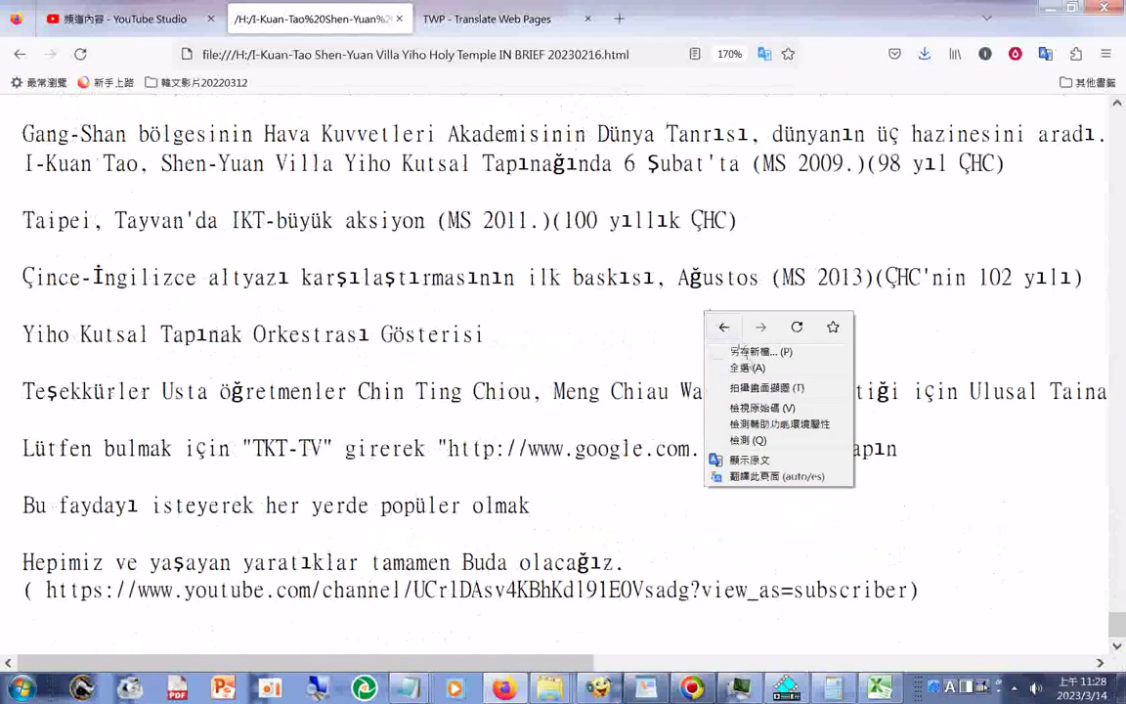
pyautogui.click(749, 369)
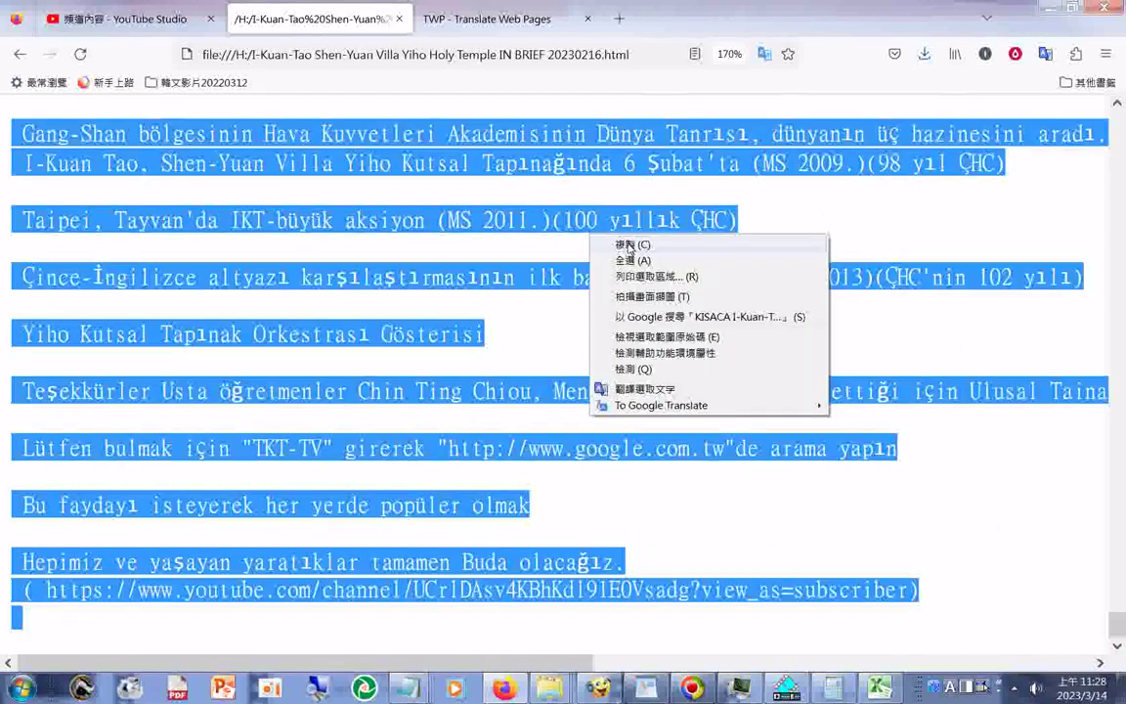
pyautogui.moveTo(1113, 624); pyautogui.dragTo(1114, 117)
pyautogui.click(965, 143)
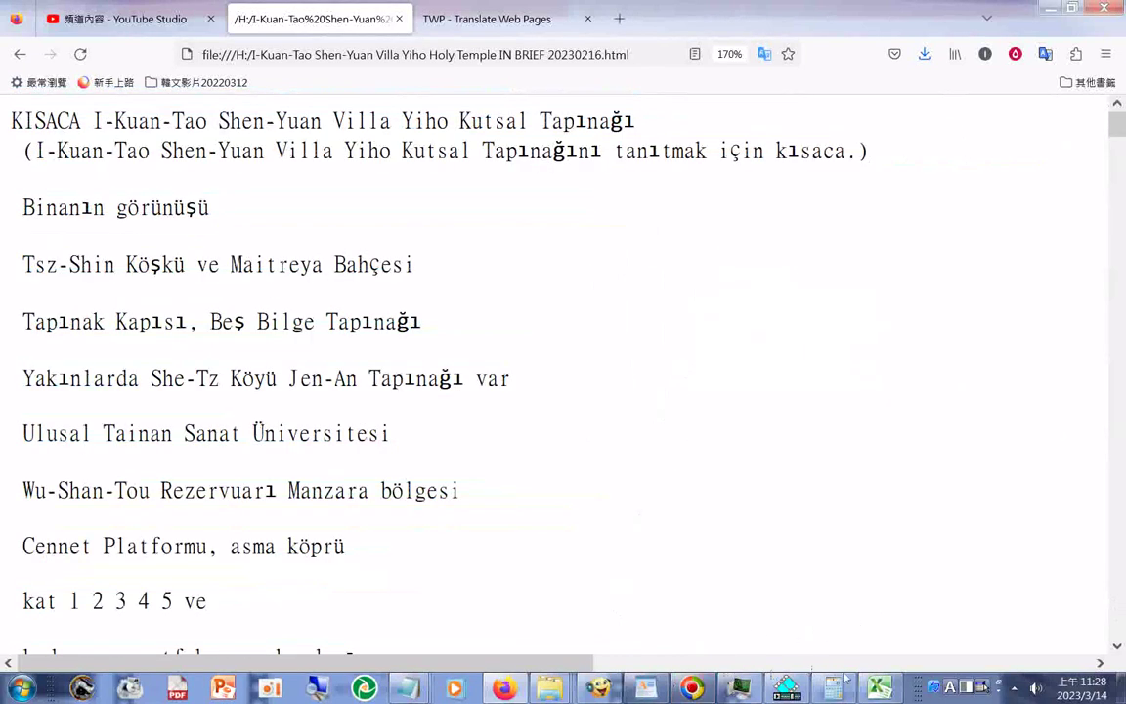
# - Switch to Excel and paste the copied Turkish translation as plain text from cell B1, replacing the existing column B contents
pyautogui.click(874, 687)
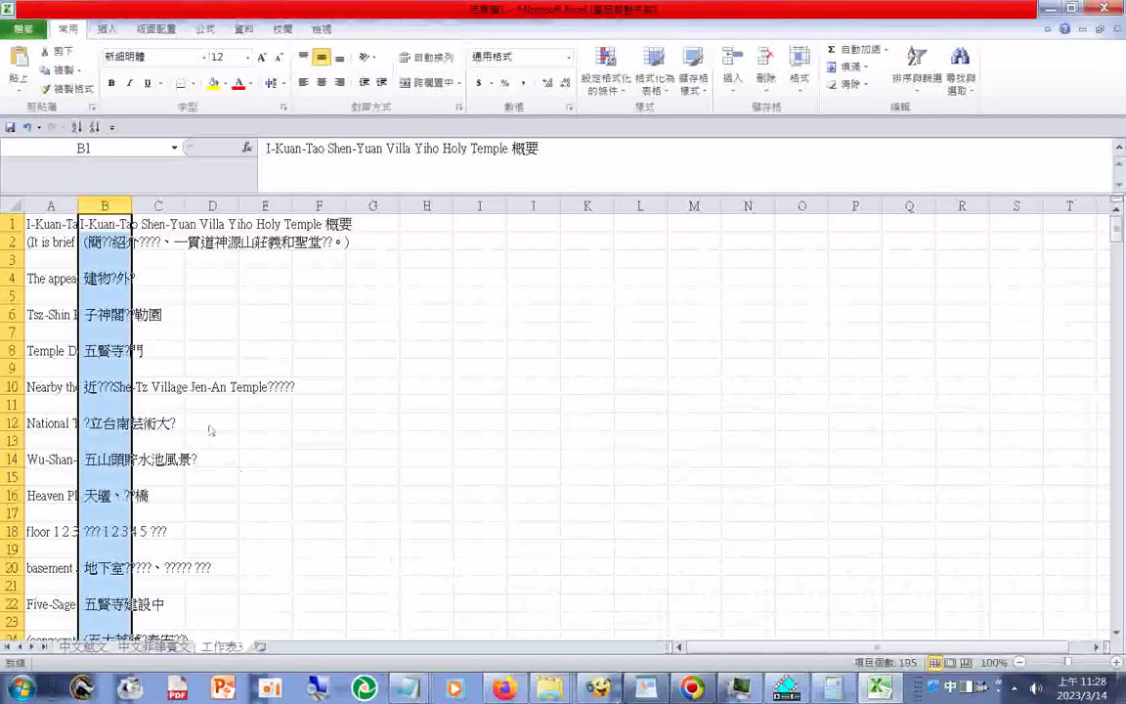
pyautogui.rightClick(102, 225)
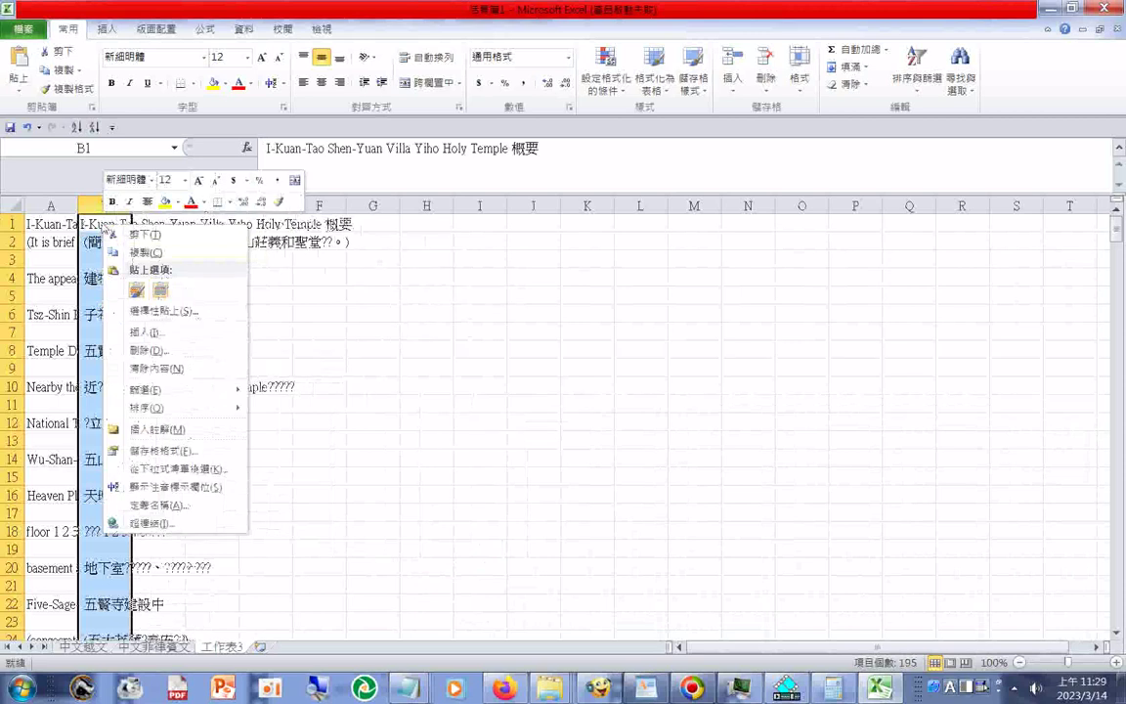
pyautogui.click(146, 311)
pyautogui.click(146, 230)
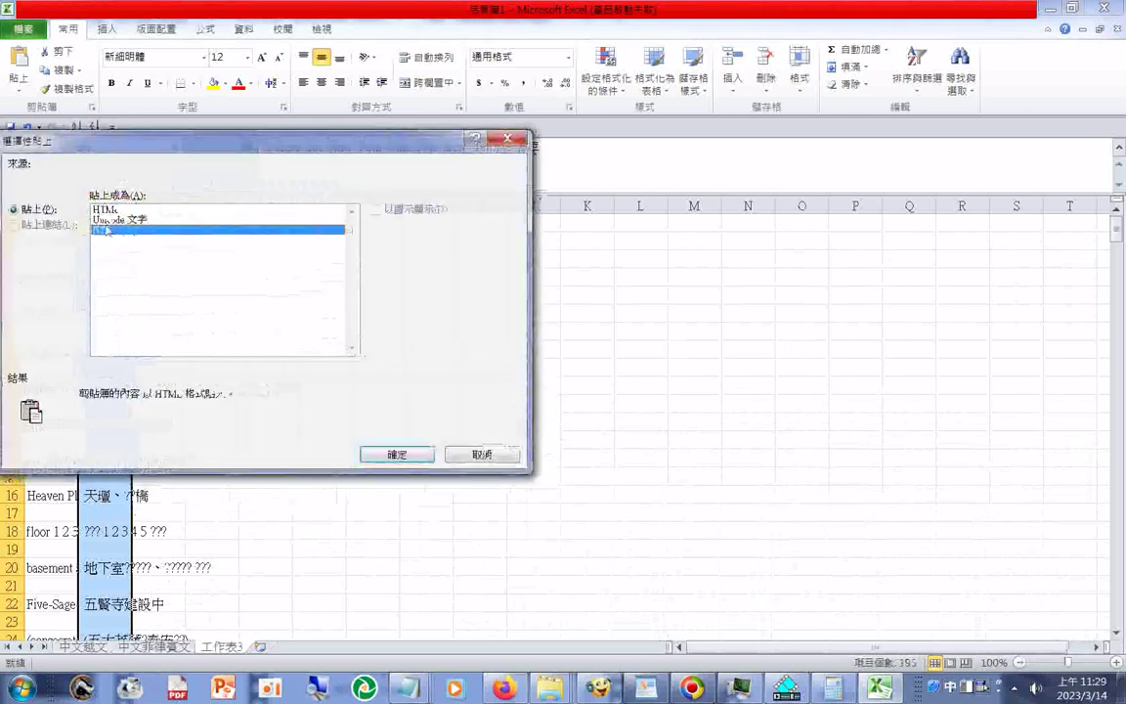
pyautogui.click(396, 453)
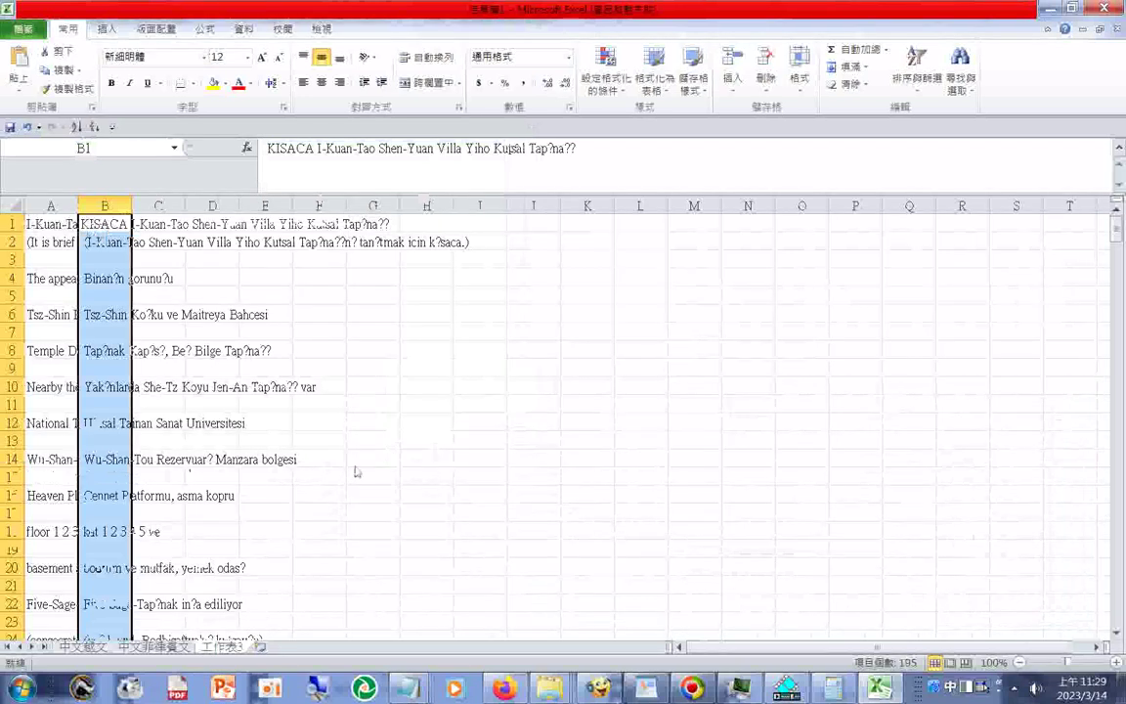
# - Rename the worksheet 工作表3 as 中文土耳其文
pyautogui.rightClick(231, 652)
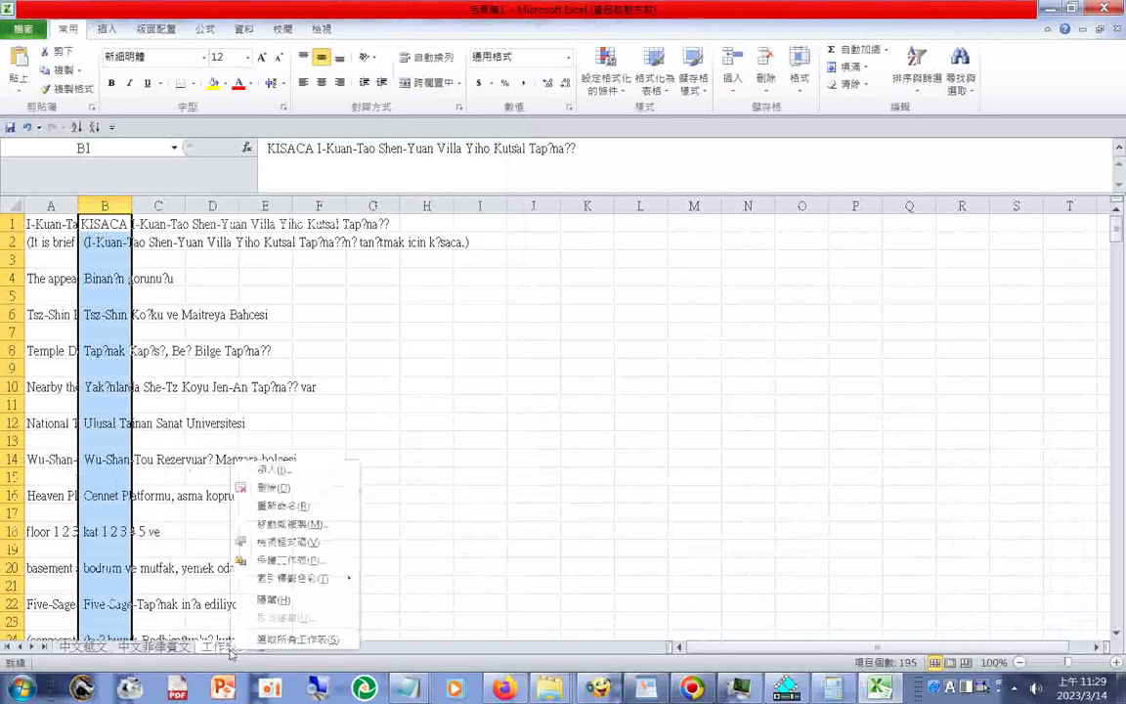
pyautogui.click(283, 505)
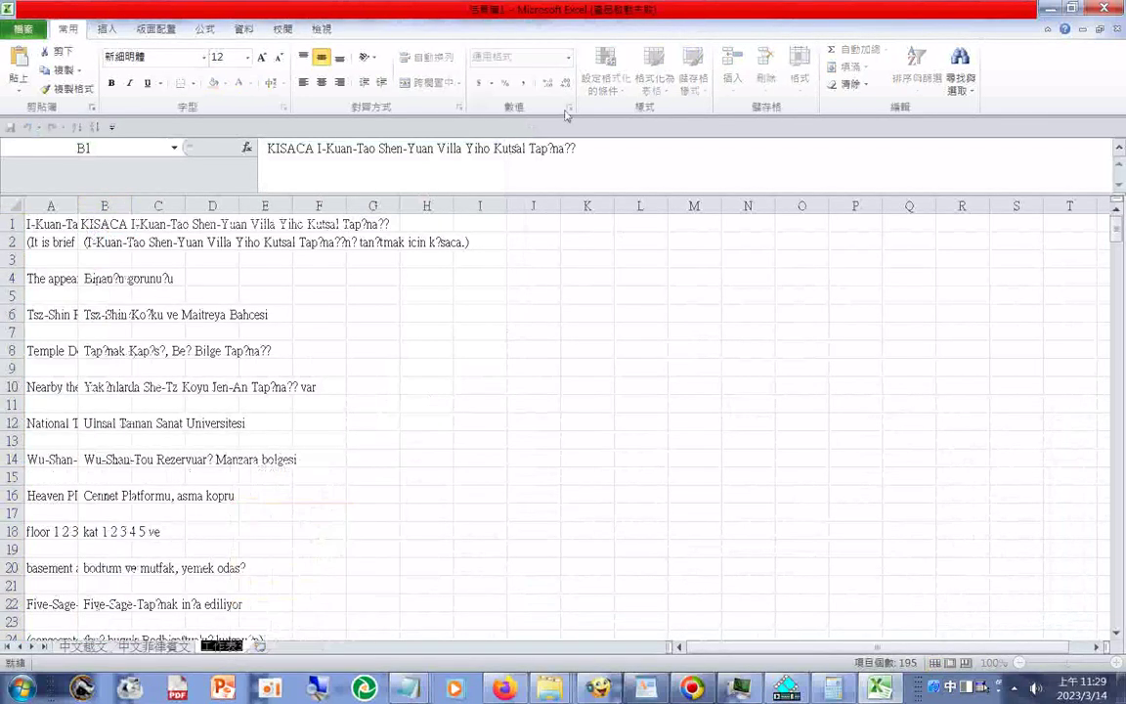
pyautogui.press('BackSpace')
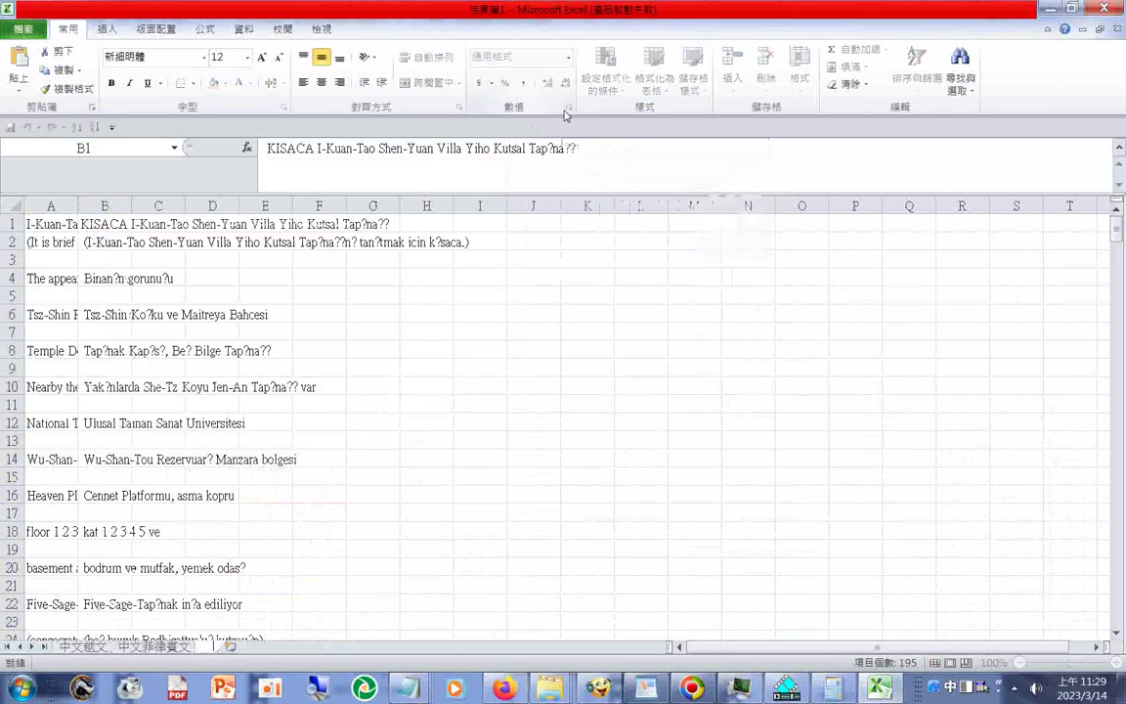
pyautogui.press('BackSpace')
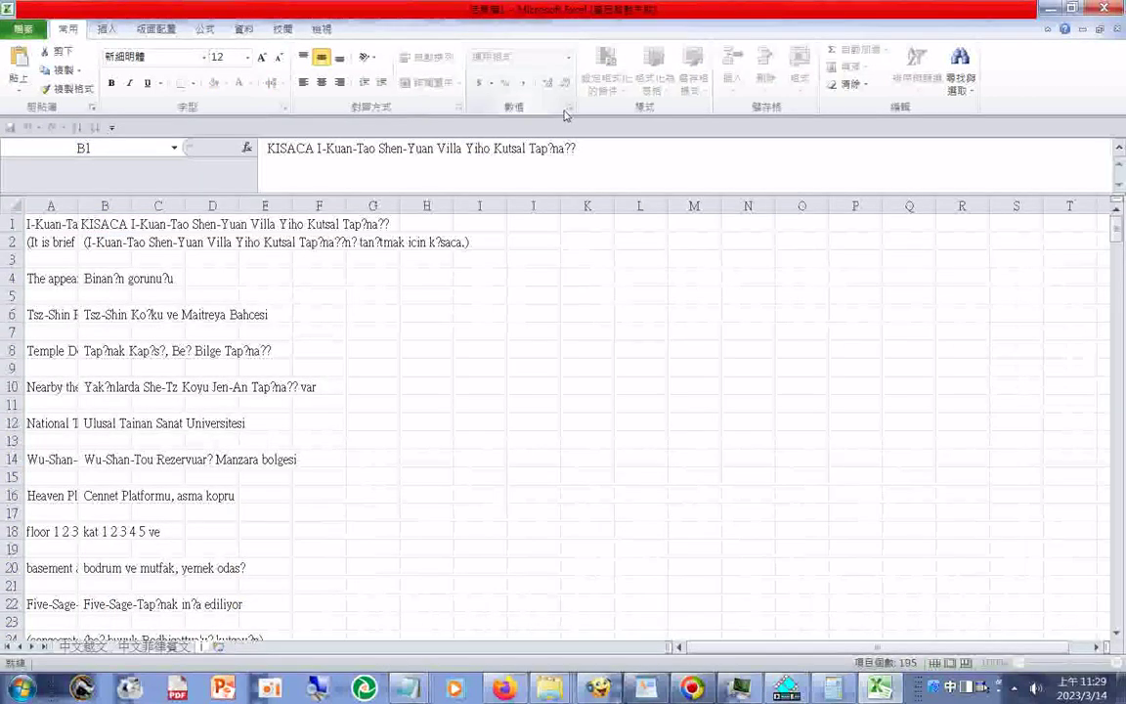
pyautogui.write('中ㄨㄣ')
pyautogui.press('BackSpace')
pyautogui.write('土')
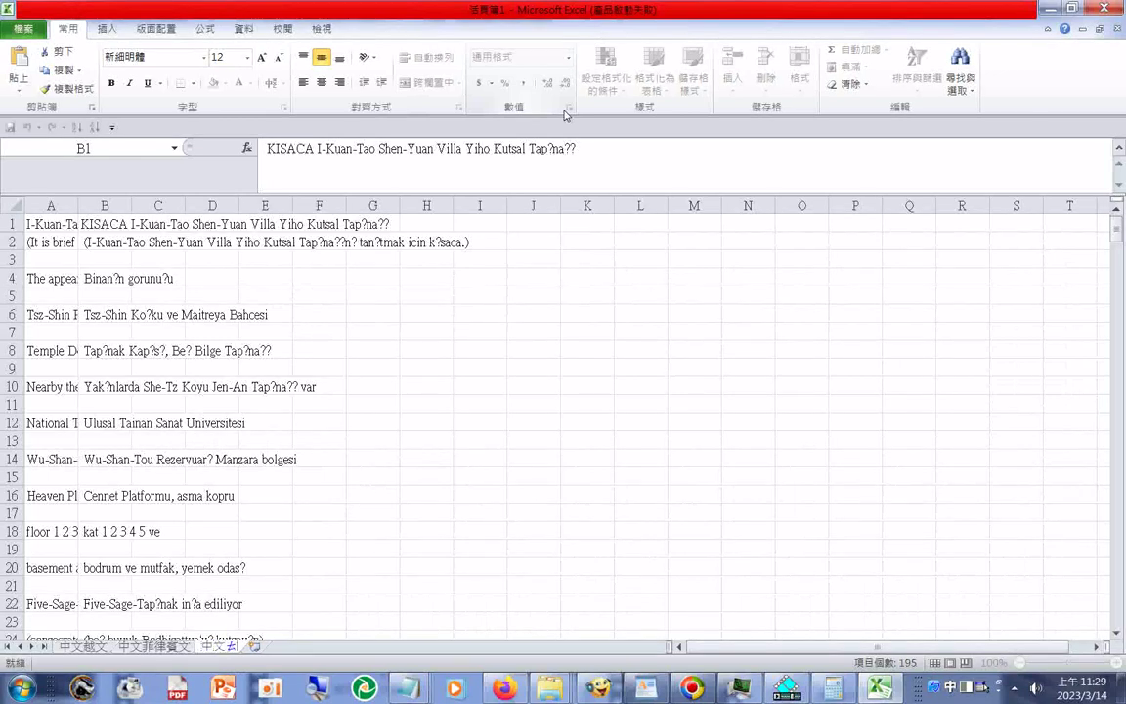
pyautogui.write('耳ㄑㄧ6')
pyautogui.press('BackSpace')
pyautogui.press('BackSpace')
pyautogui.write('户ㄧ')
pyautogui.press('BackSpace')
pyautogui.press('BackSpace')
pyautogui.write('ㄑ')
pyautogui.write('其文')
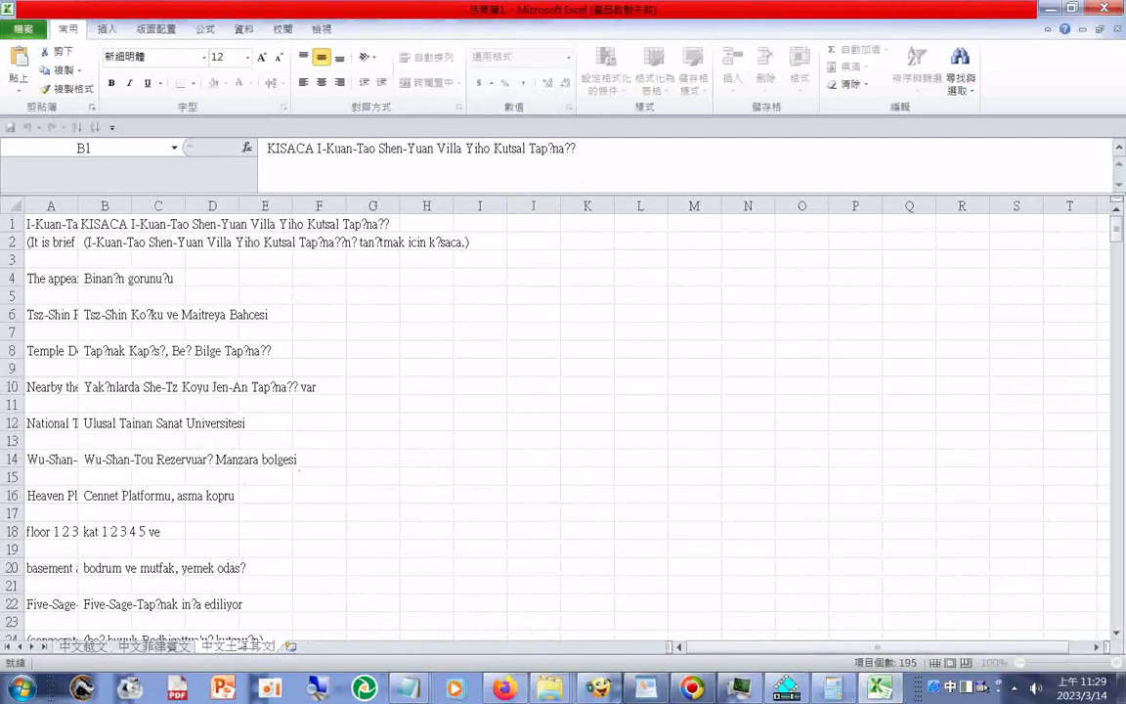
pyautogui.doubleClick(207, 652)
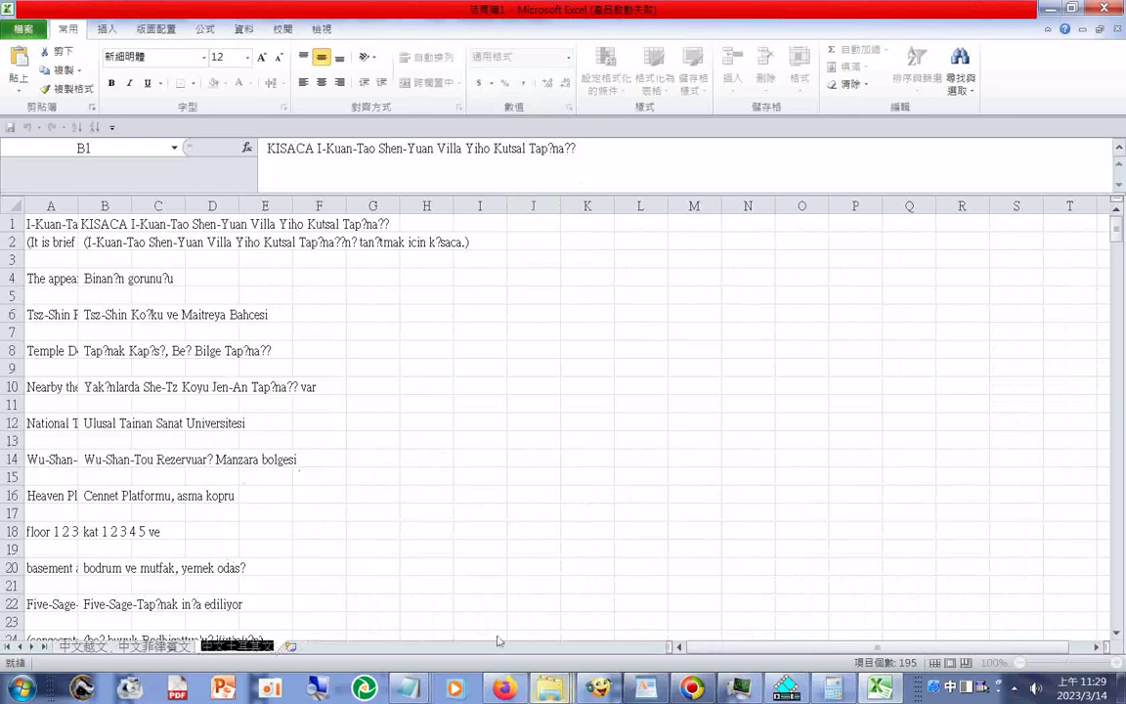
# - Switch to the Notepad file 中文泰文.xml and paste the Turkish translation above the dotted separator before the Thai text
pyautogui.moveTo(408, 689)
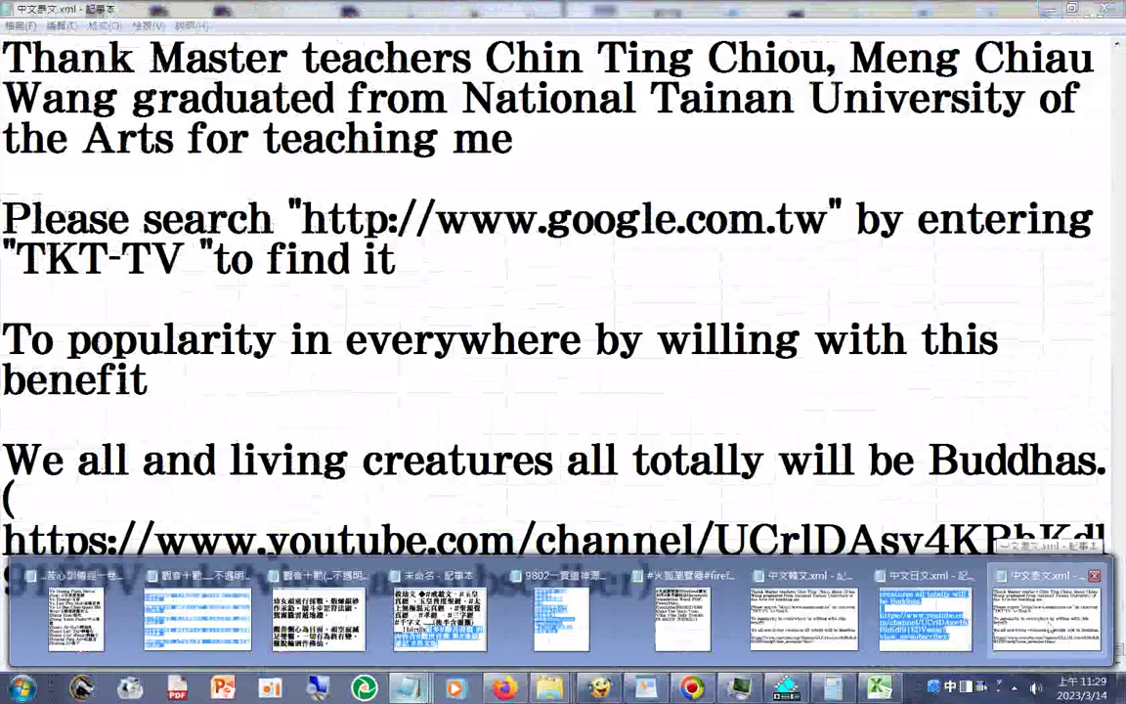
pyautogui.click(1049, 630)
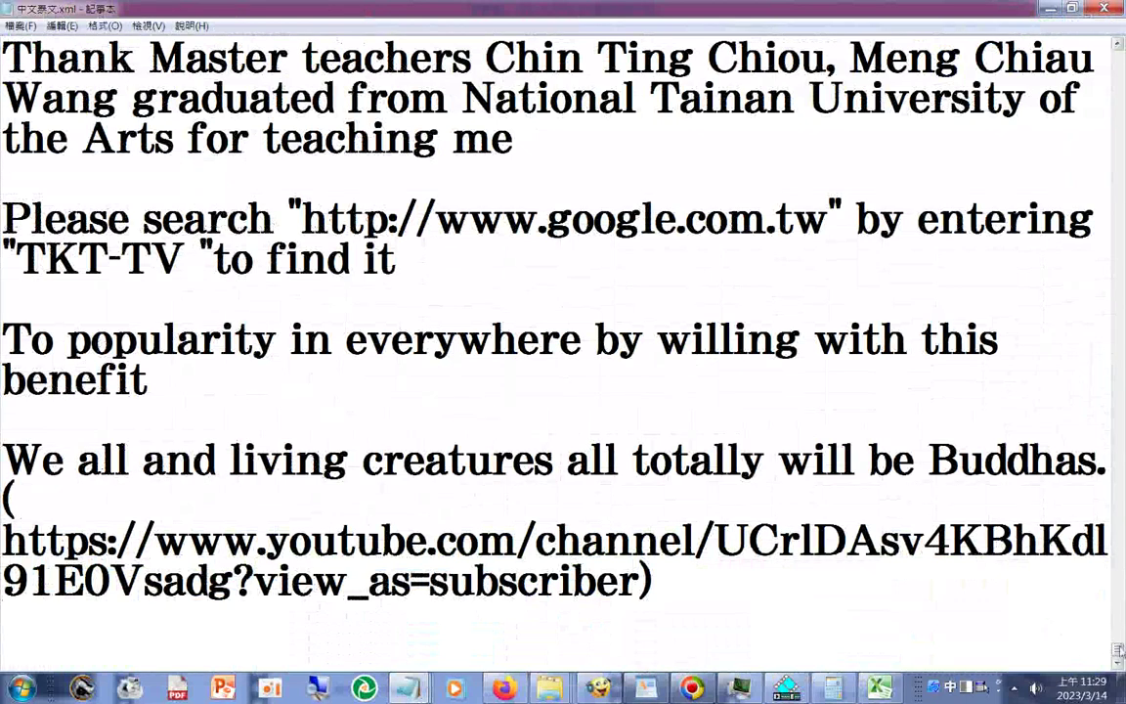
pyautogui.moveTo(1119, 650); pyautogui.dragTo(1124, 73)
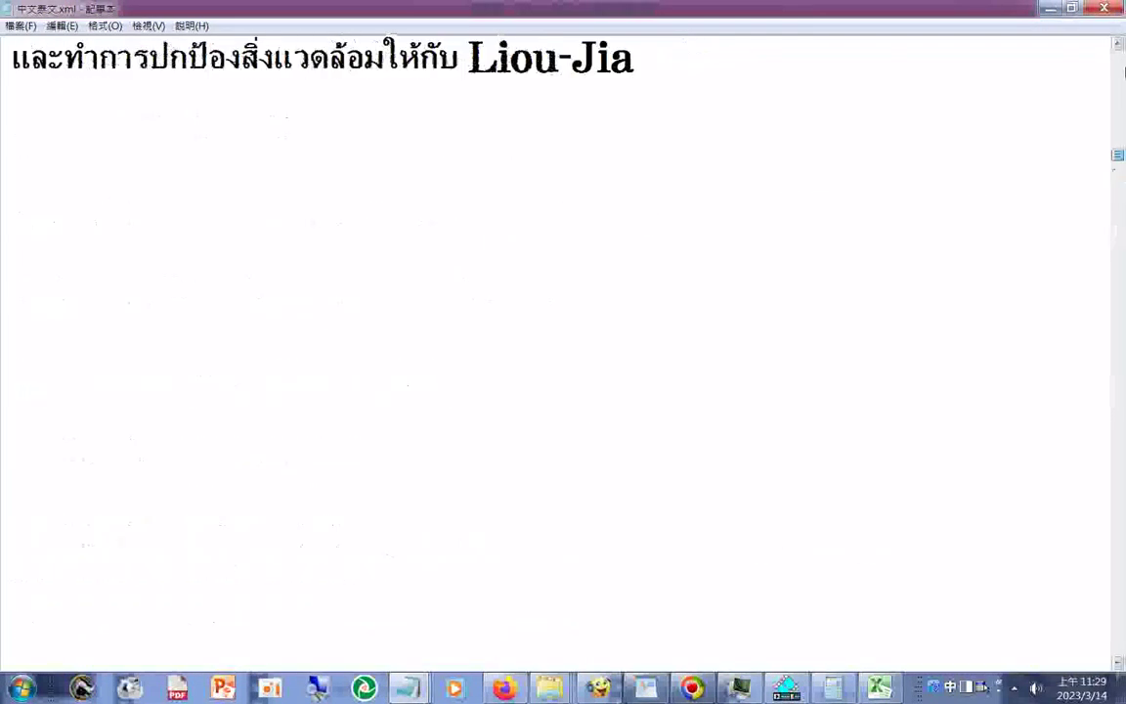
pyautogui.moveTo(1117, 155); pyautogui.dragTo(1117, 57)
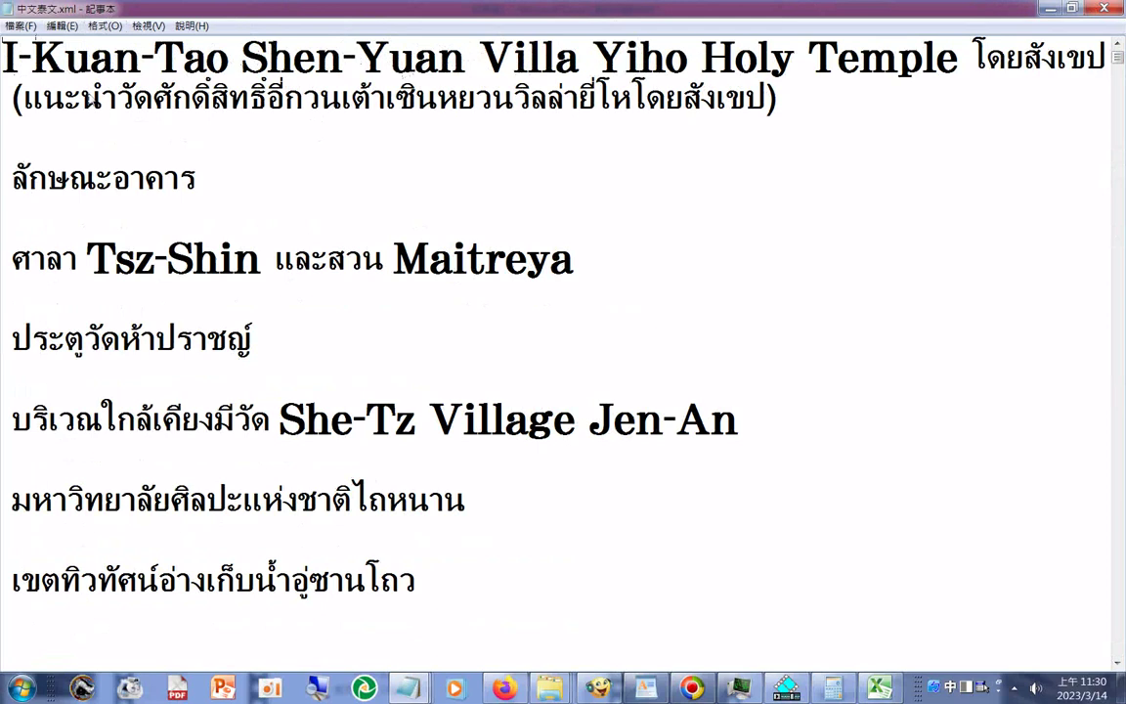
pyautogui.scroll(1, 86, 97)
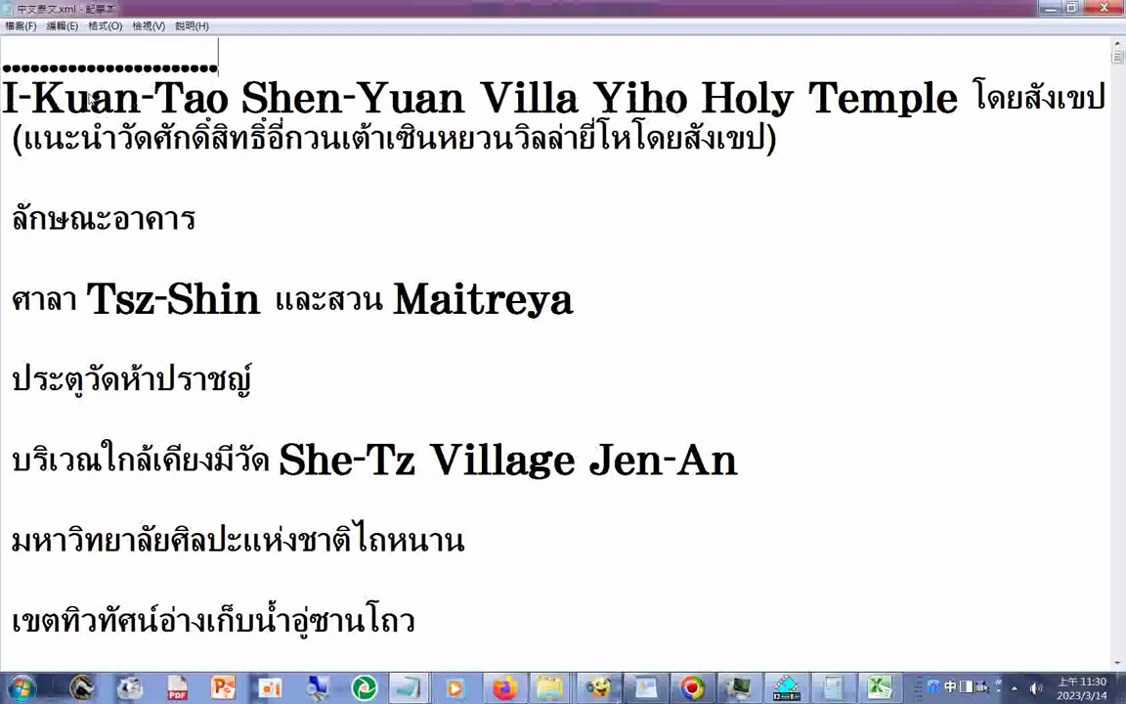
pyautogui.scroll(1, 195, 59)
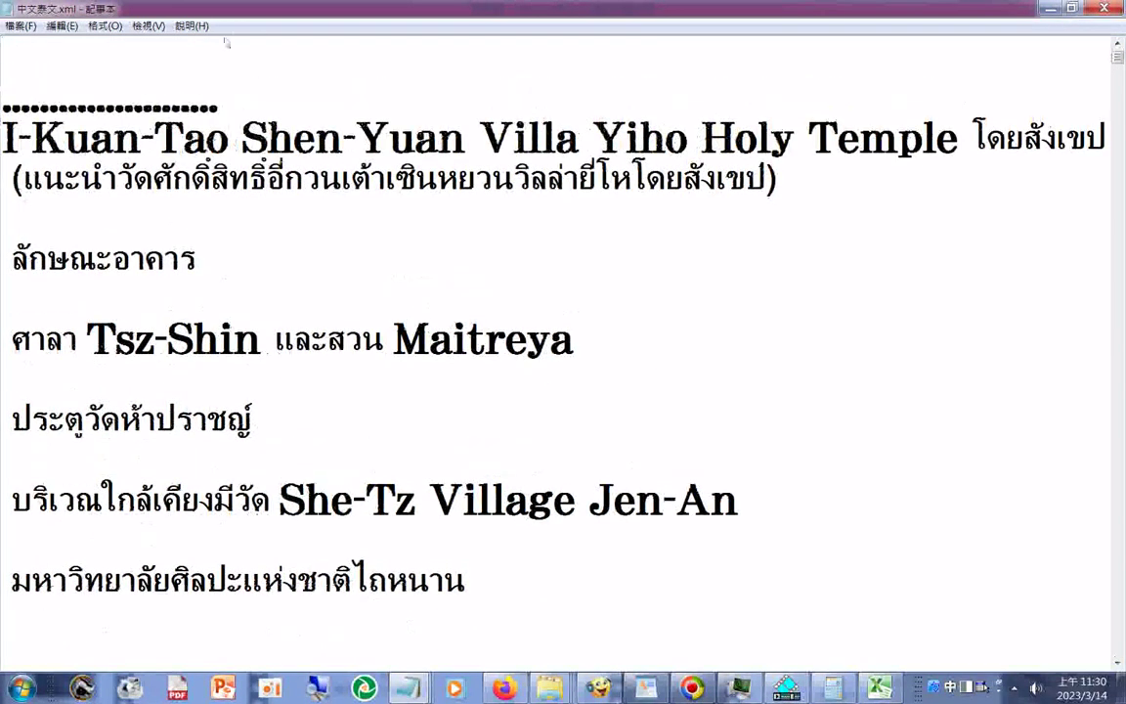
pyautogui.rightClick(281, 60)
pyautogui.click(321, 125)
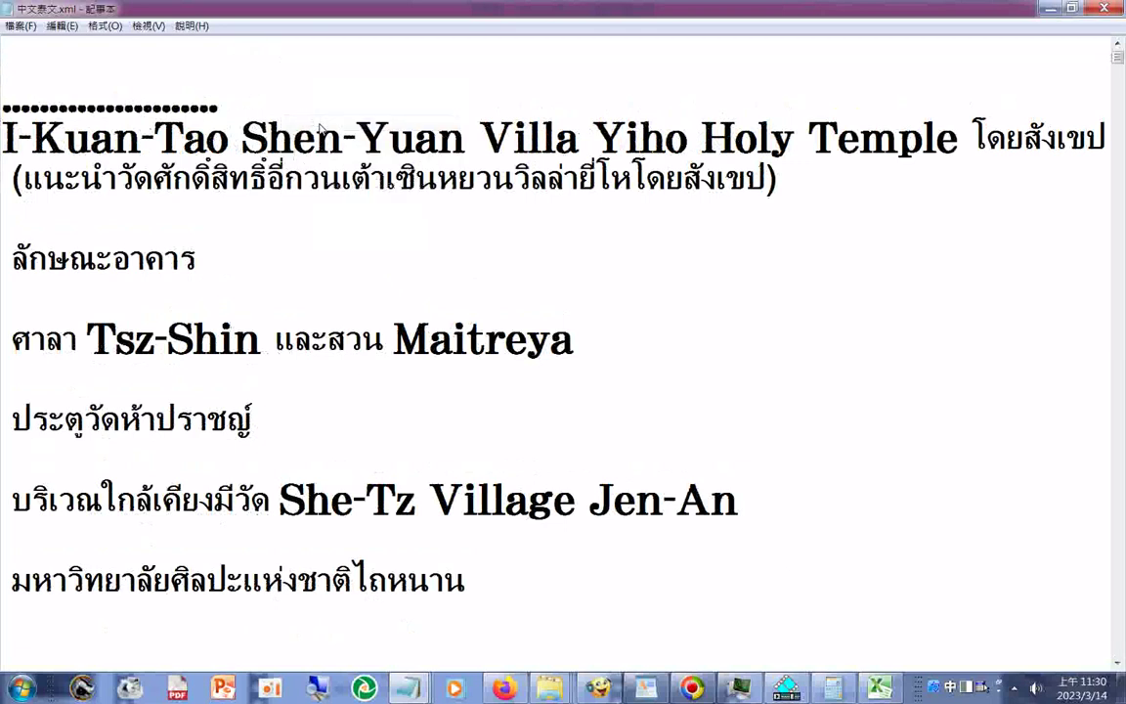
# - Save the document as 中文土耳其文泰文.xml on drive H: with the all-files type and Unicode encoding
pyautogui.click(21, 26)
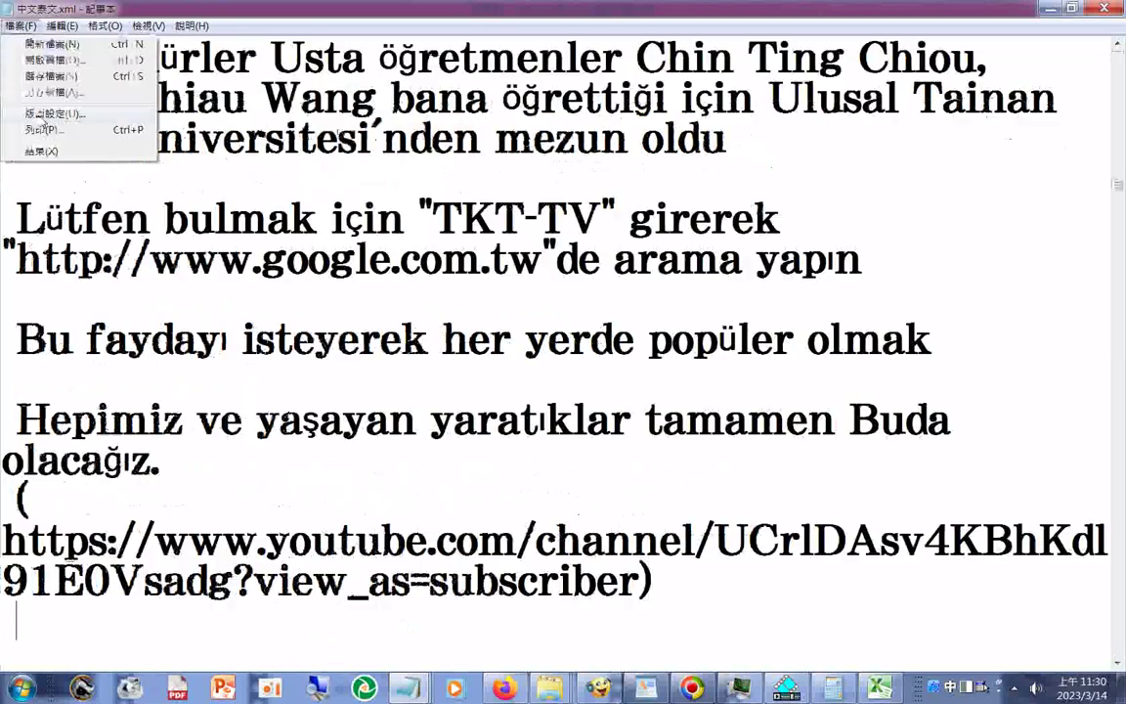
pyautogui.click(35, 90)
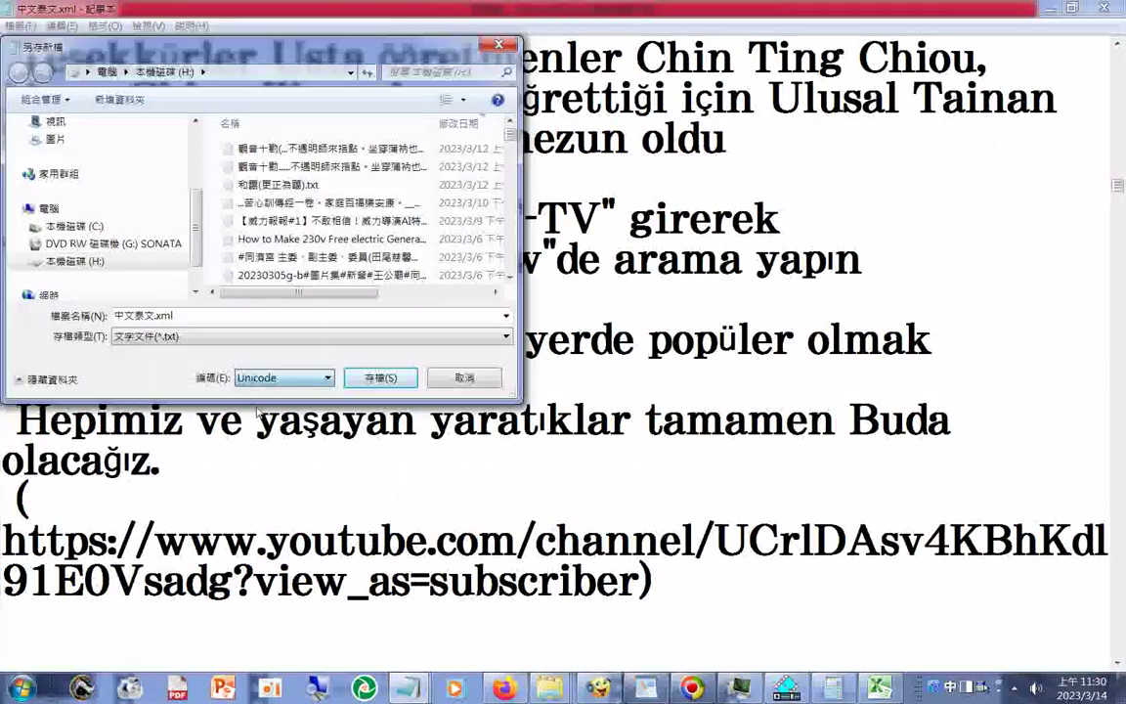
pyautogui.click(136, 317)
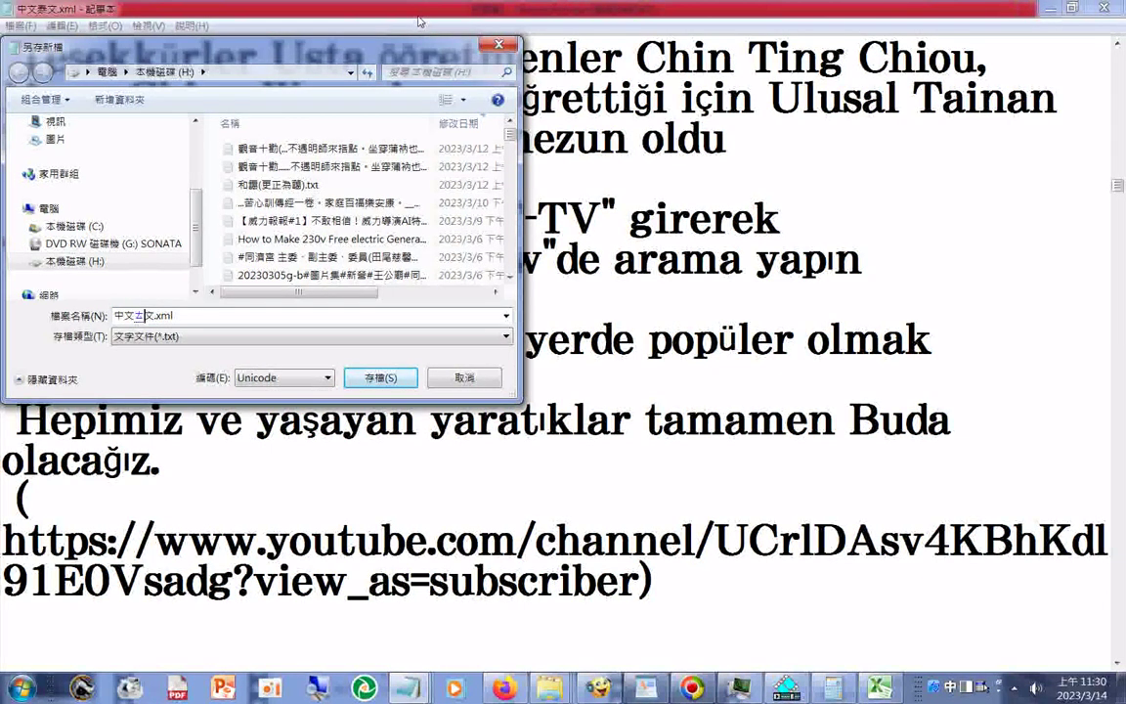
pyautogui.write('3')
pyautogui.write('耳')
pyautogui.write('6')
pyautogui.write('6')
pyautogui.press('Return')
pyautogui.click(293, 336)
pyautogui.click(256, 364)
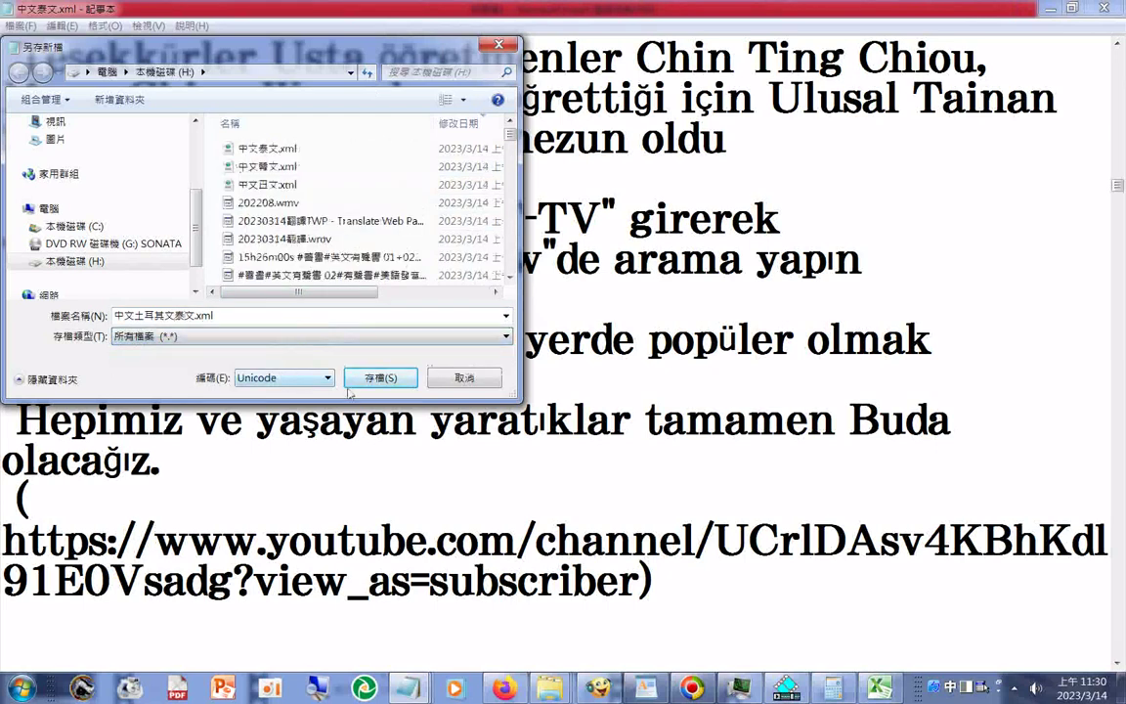
pyautogui.click(350, 385)
# - Check the saved XML file in the drive H: listing with all file types shown, without saving again
pyautogui.click(10, 24)
pyautogui.click(35, 99)
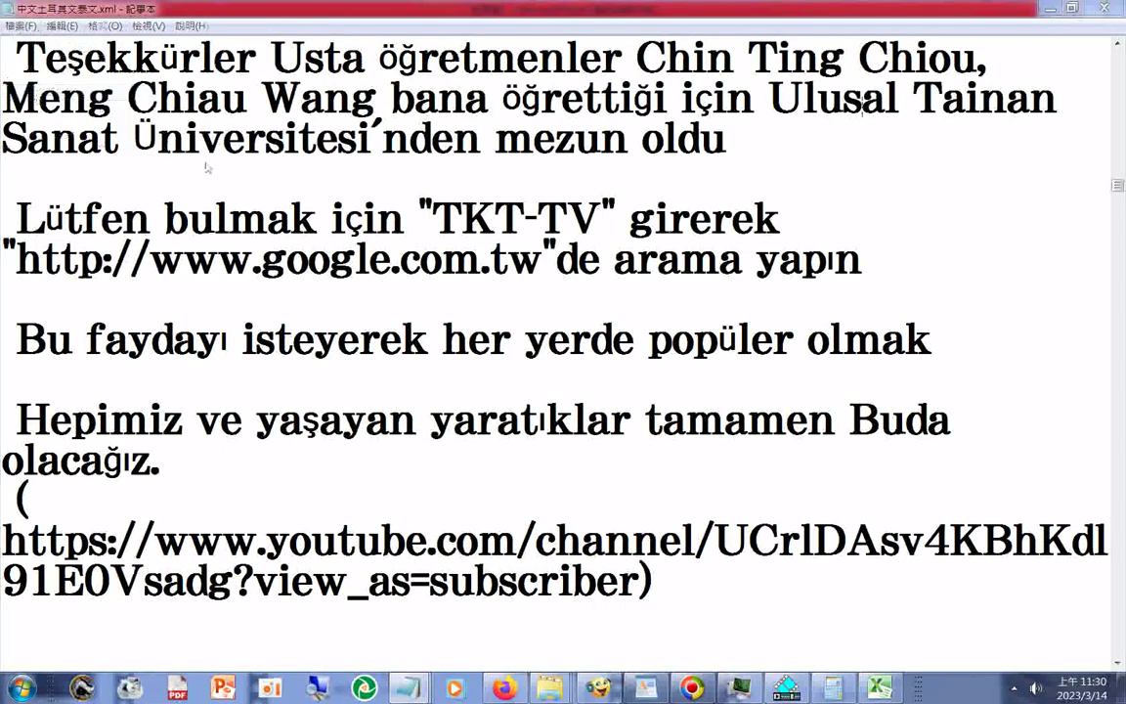
pyautogui.click(239, 338)
pyautogui.click(230, 363)
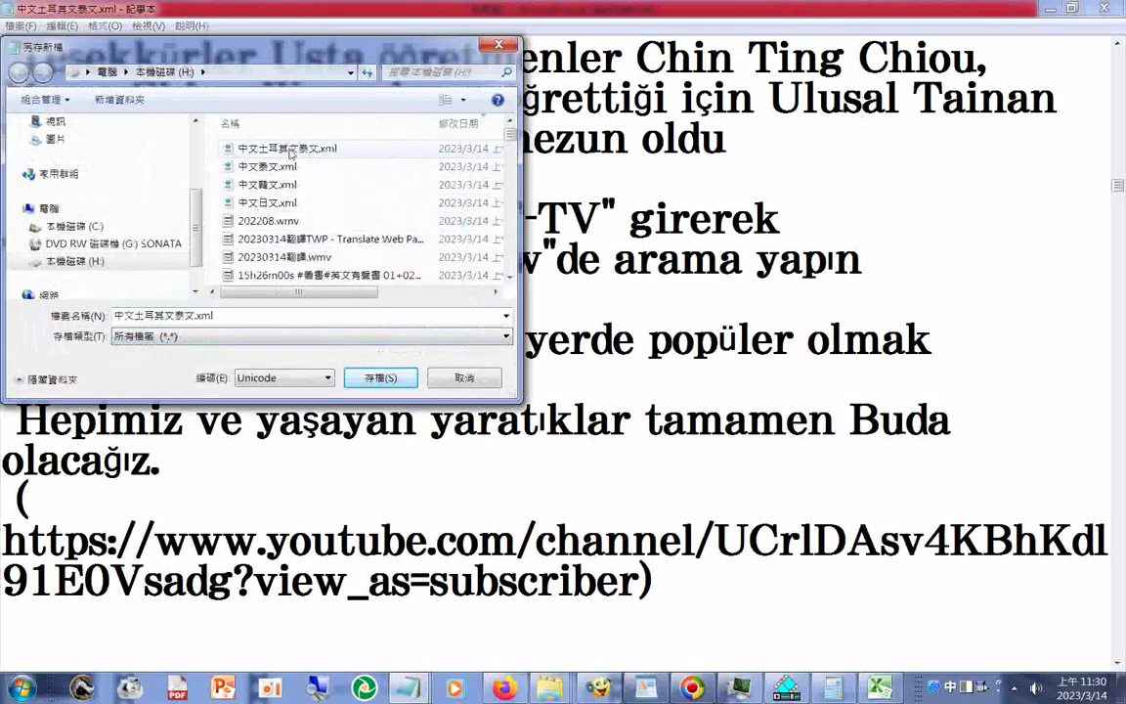
pyautogui.click(484, 373)
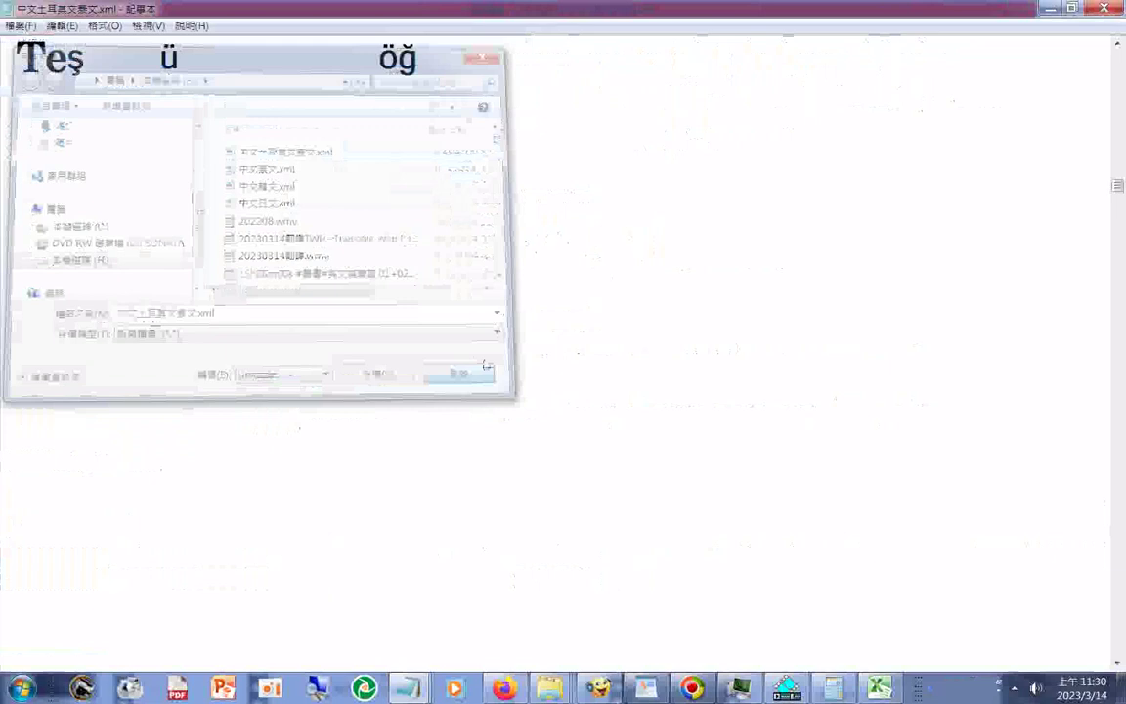
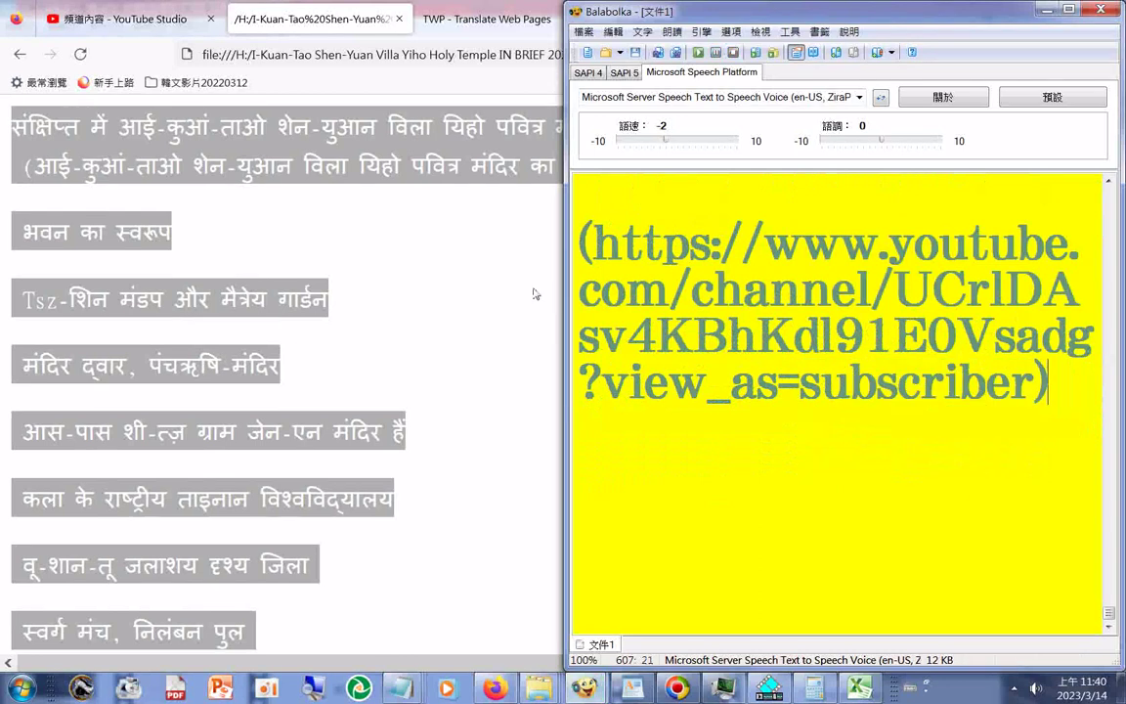
# - Switch to Firefox, dock the Hindi translation page to the left half of the screen, and minimize the Balabolka window
pyautogui.click(467, 293)
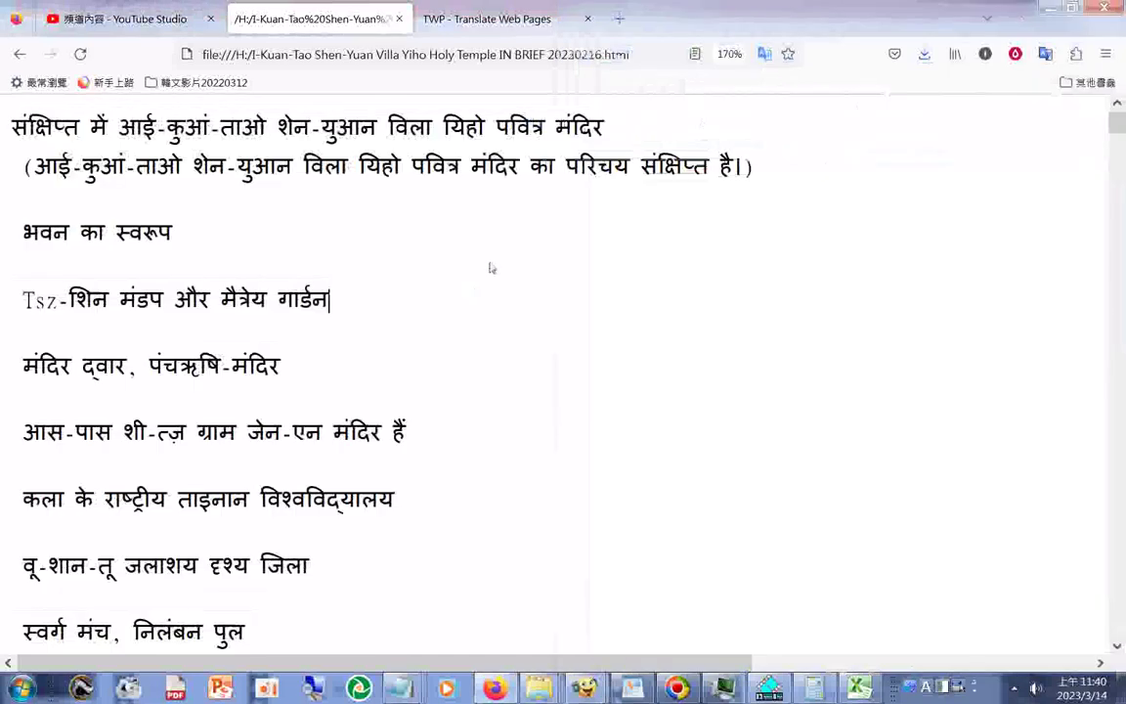
pyautogui.press('super+Left')
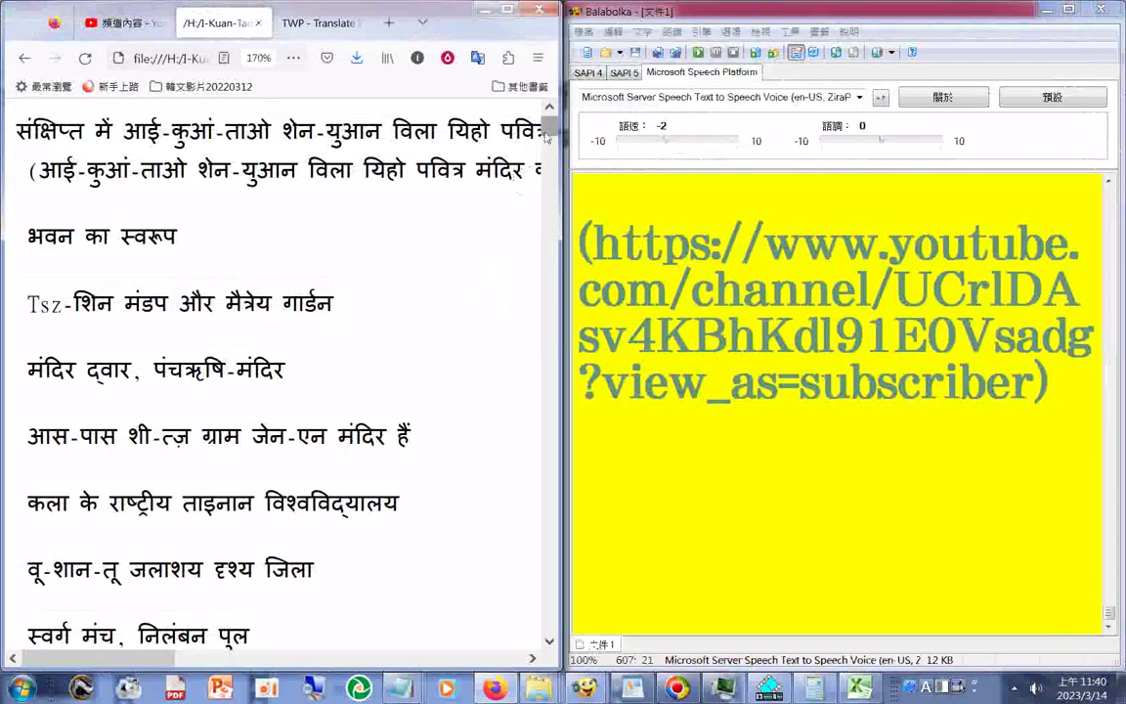
pyautogui.scroll(-10, 516, 217)
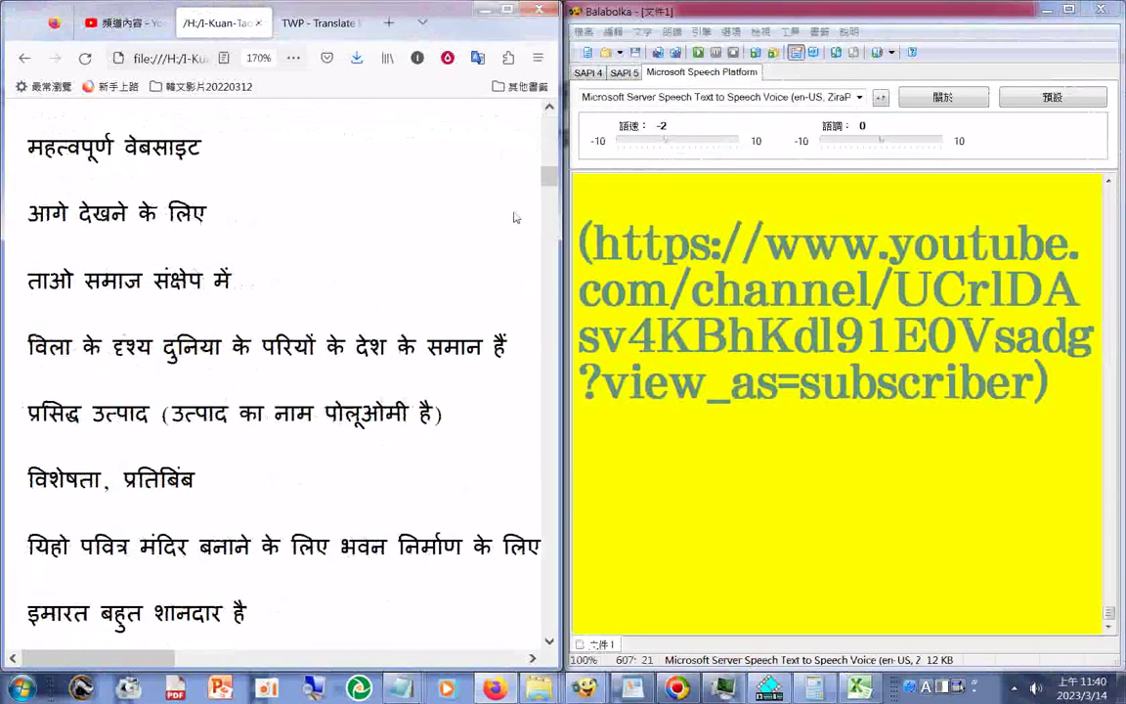
pyautogui.scroll(-5, 518, 219)
pyautogui.scroll(-5, 528, 231)
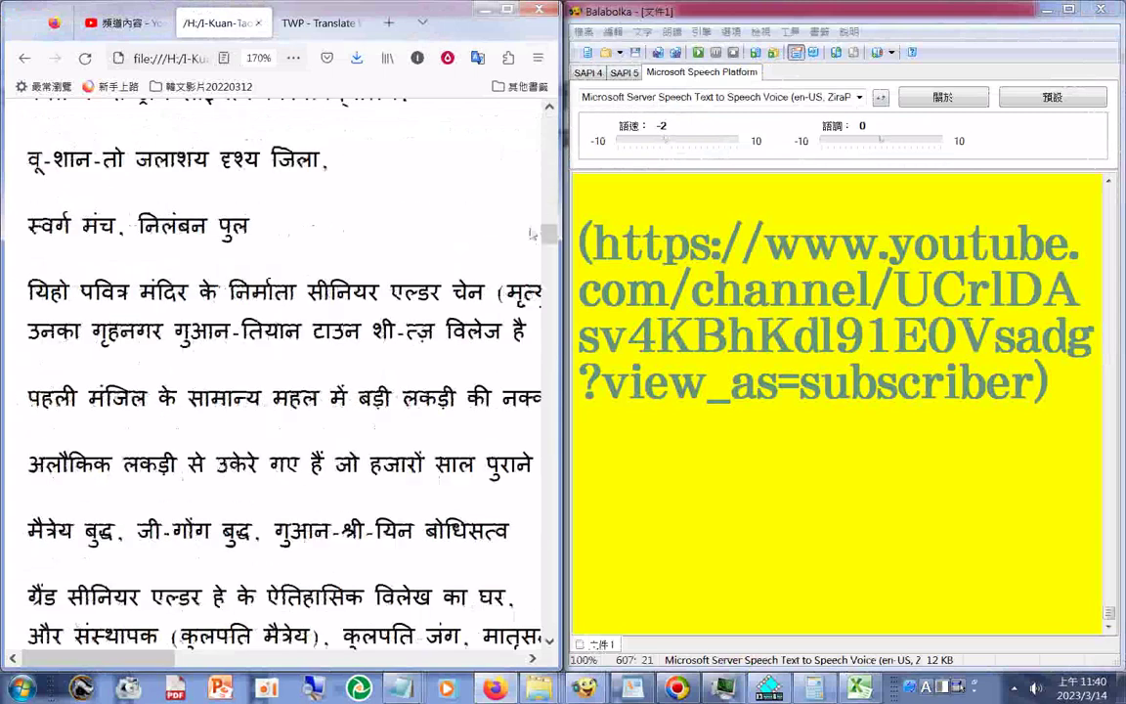
pyautogui.moveTo(549, 233); pyautogui.dragTo(549, 624)
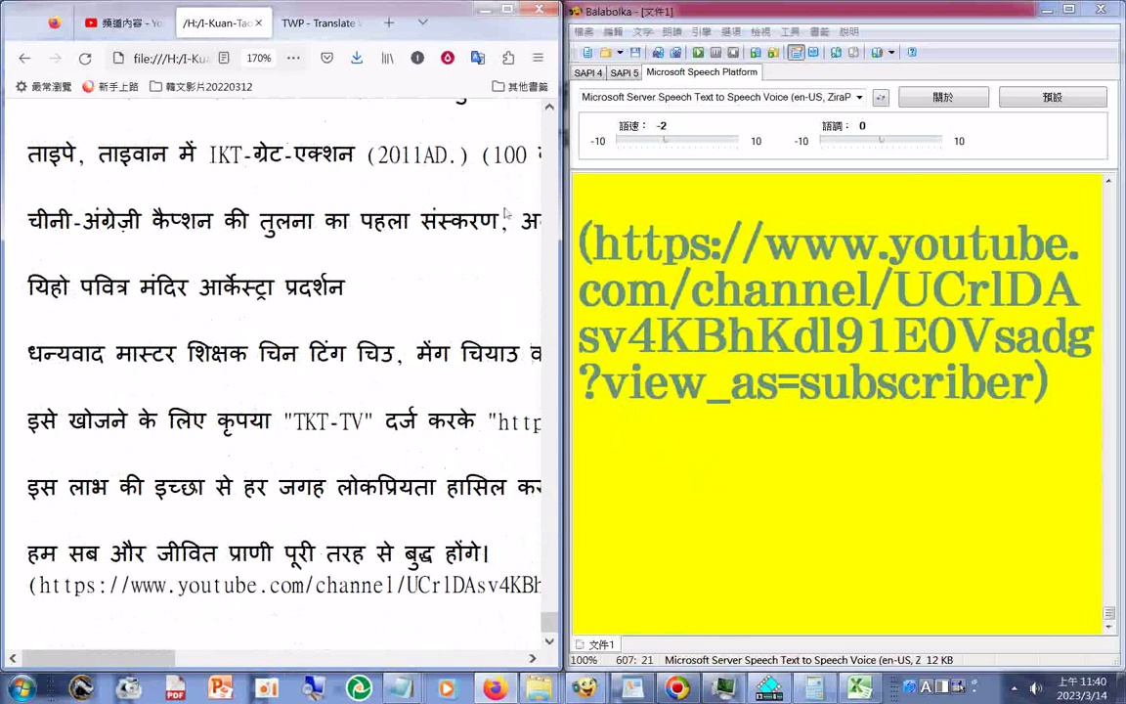
pyautogui.click(1044, 10)
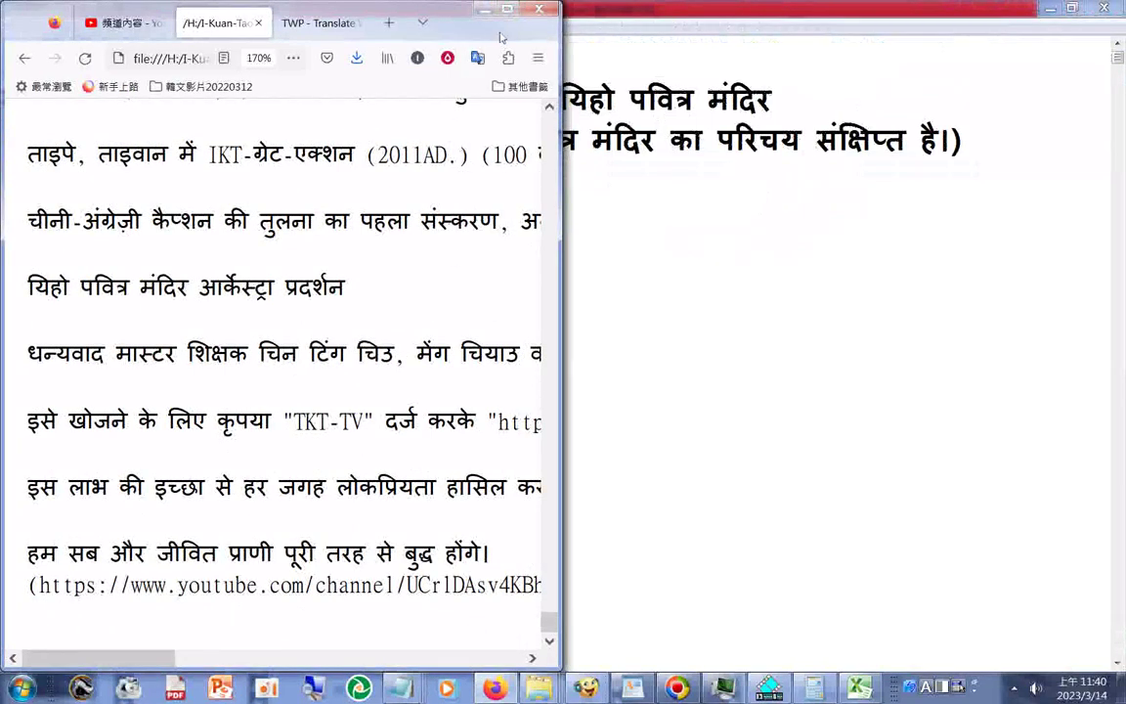
# - Maximize the Firefox window and set target language 3 in the TWP translation settings to Indonesian (印尼文)
pyautogui.click(507, 11)
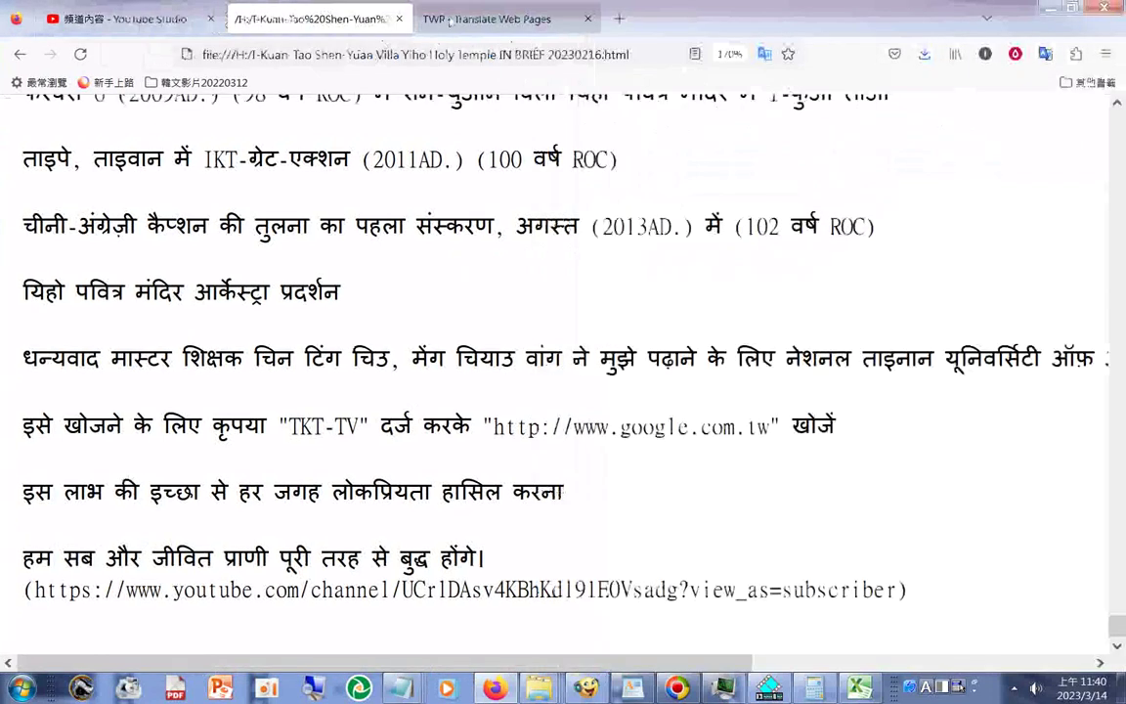
pyautogui.click(470, 18)
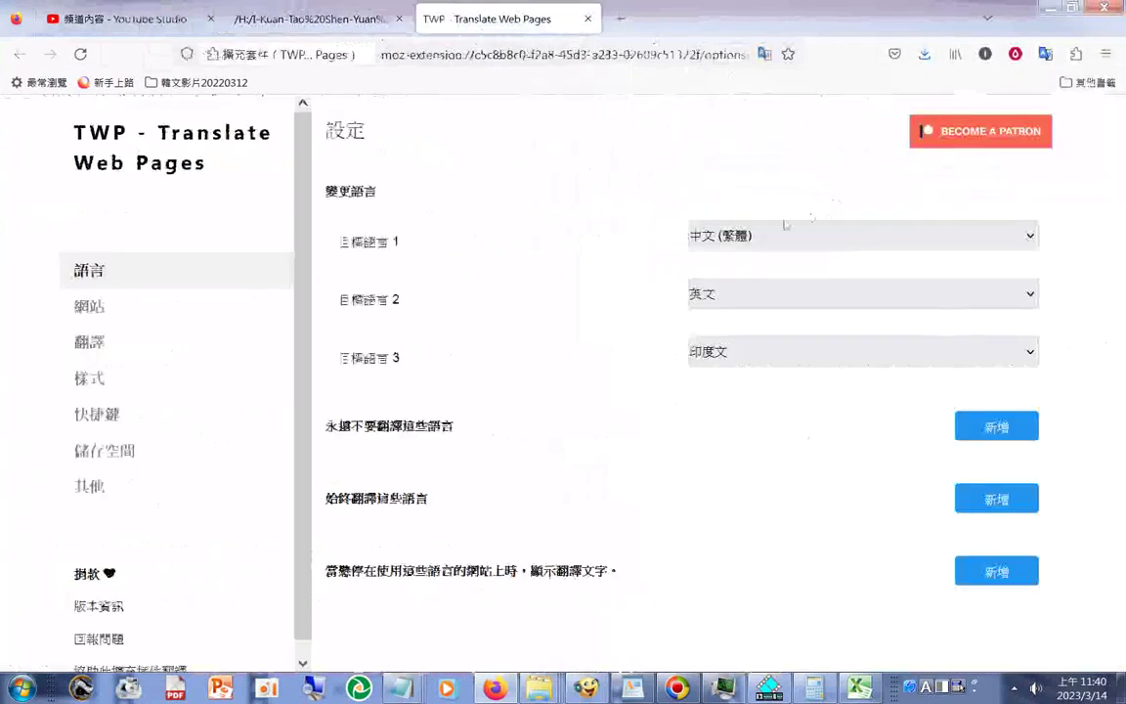
pyautogui.click(809, 352)
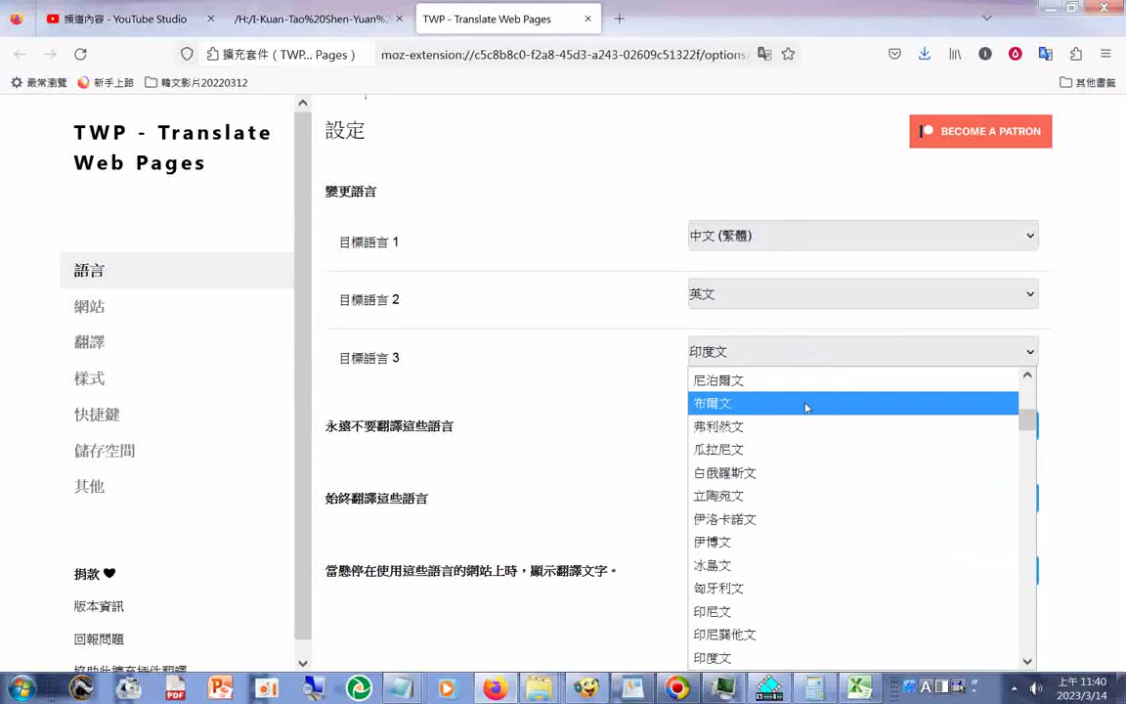
pyautogui.click(810, 611)
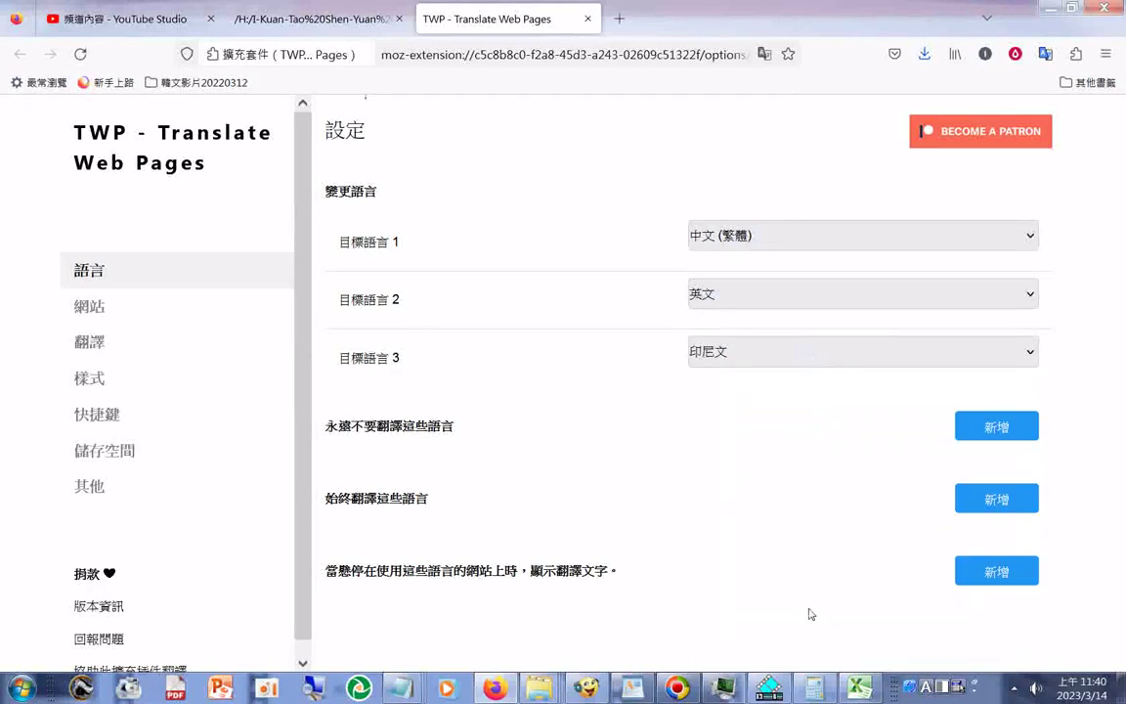
# - Return to the temple introduction page and restore its original English text from the Hindi translation
pyautogui.click(316, 22)
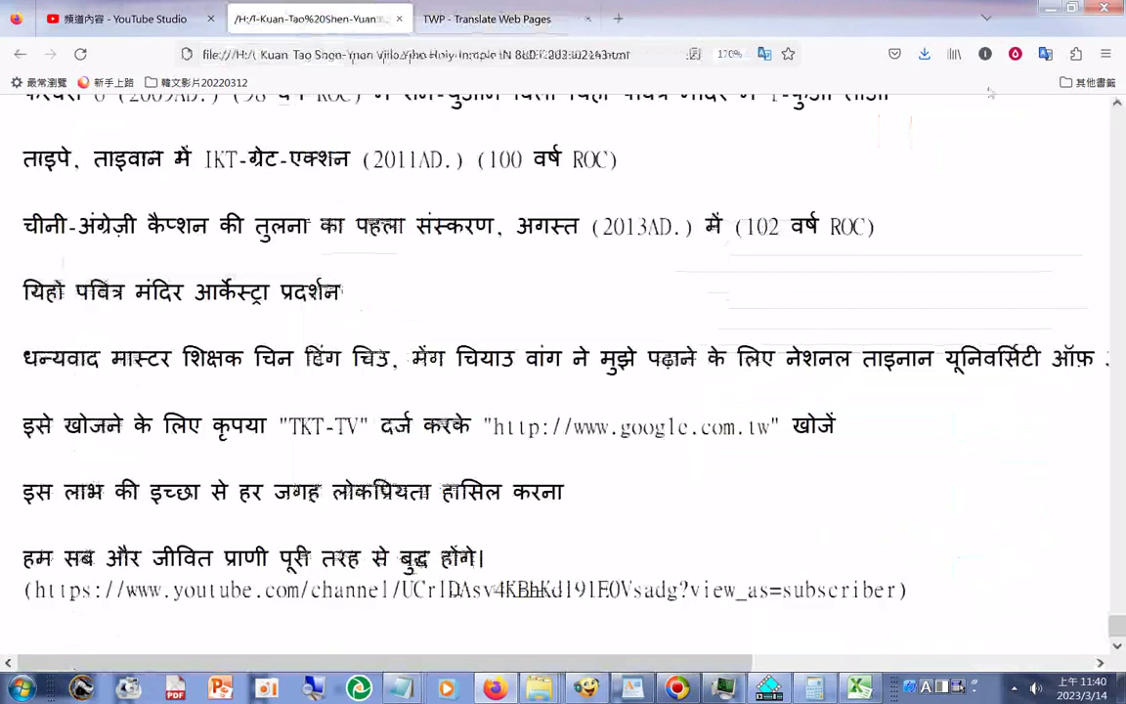
pyautogui.moveTo(1115, 626); pyautogui.dragTo(1116, 121)
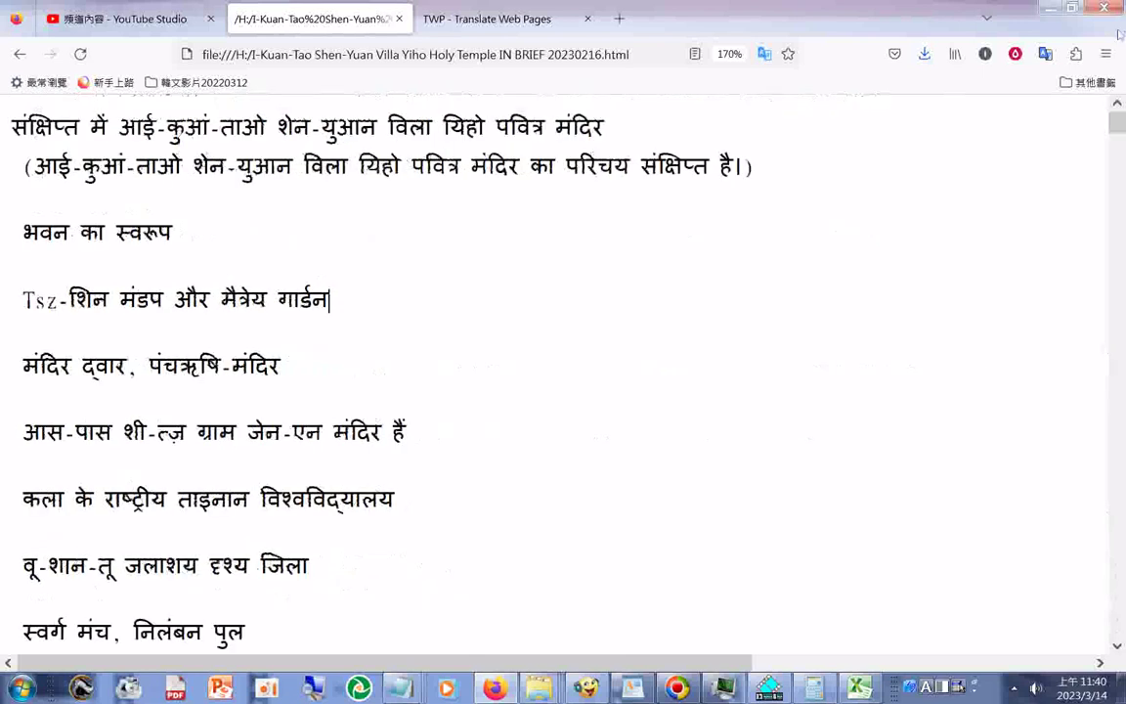
pyautogui.click(1045, 54)
pyautogui.click(823, 90)
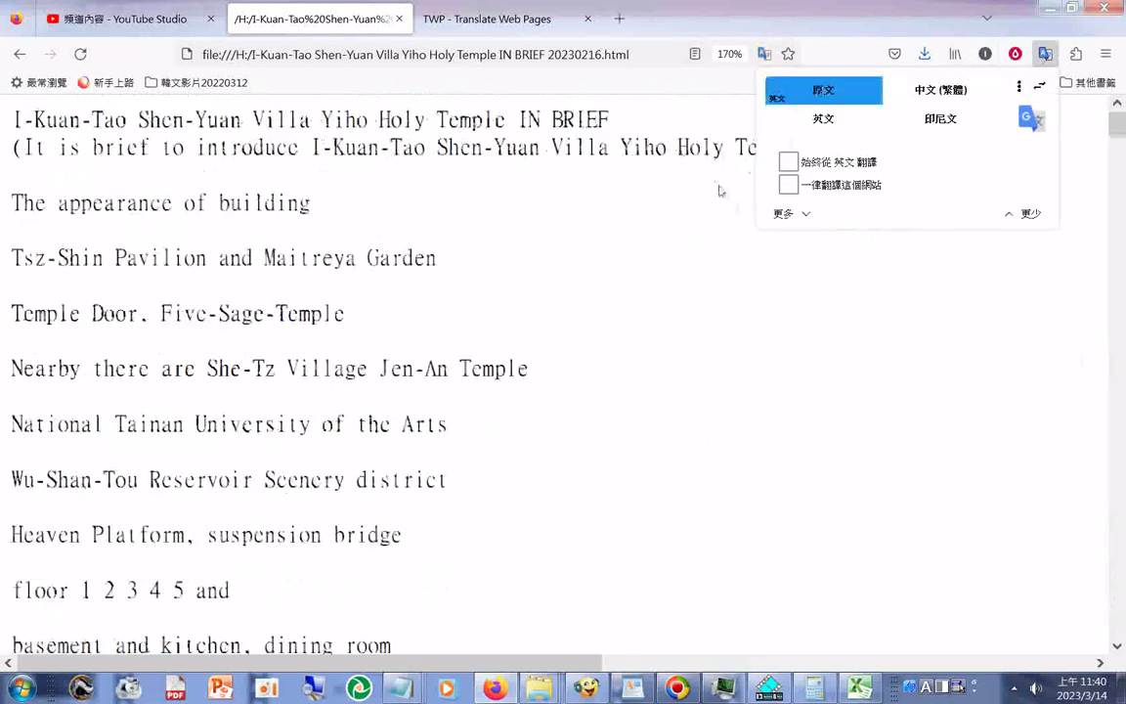
pyautogui.click(777, 195)
# - Page through the original English temple introduction from the building's appearance to the closing YouTube channel link
pyautogui.press('pagedown')
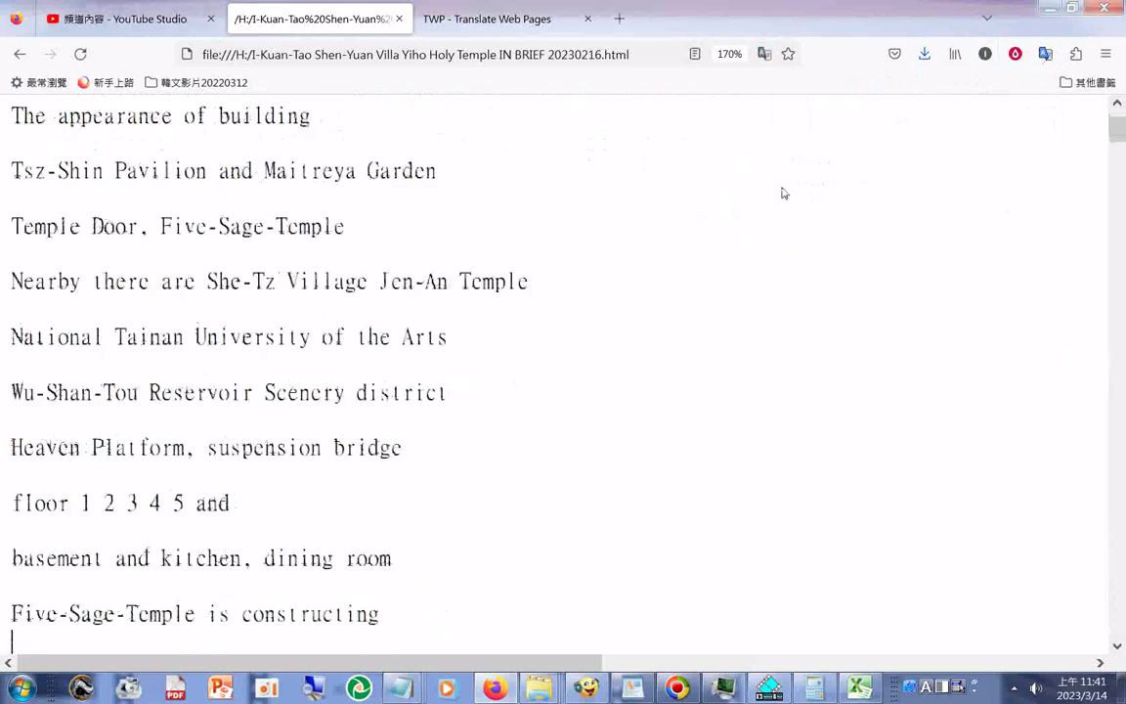
pyautogui.press('pagedown')
pyautogui.press('pagedown')
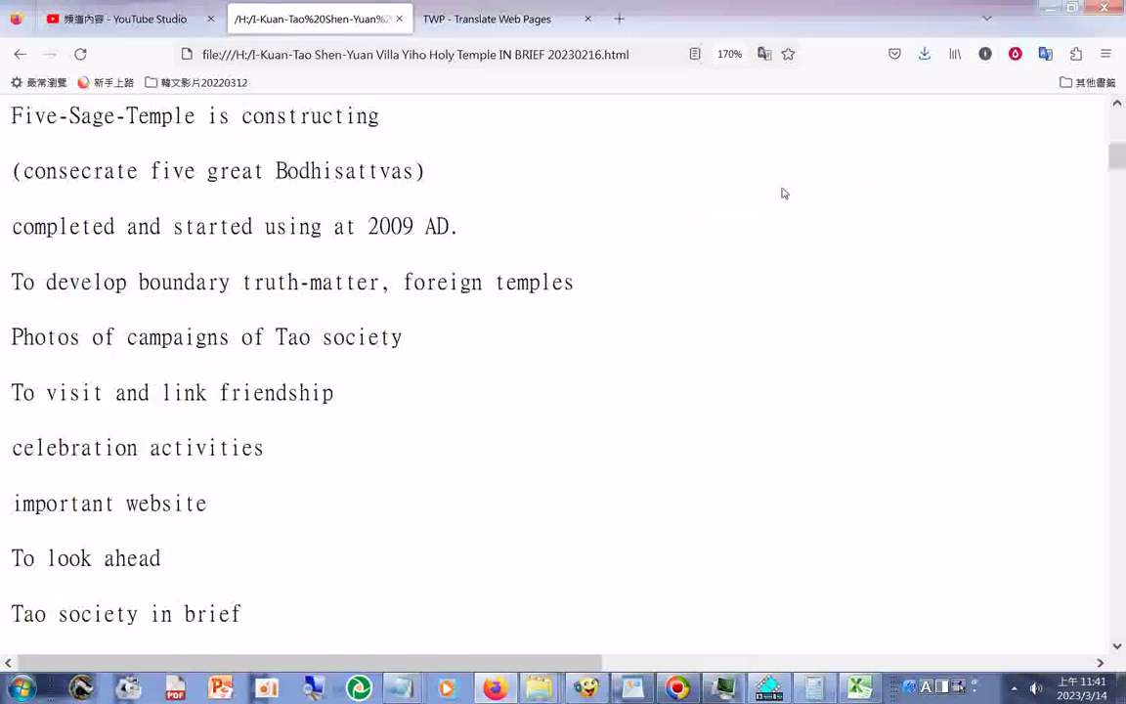
pyautogui.press('pagedown')
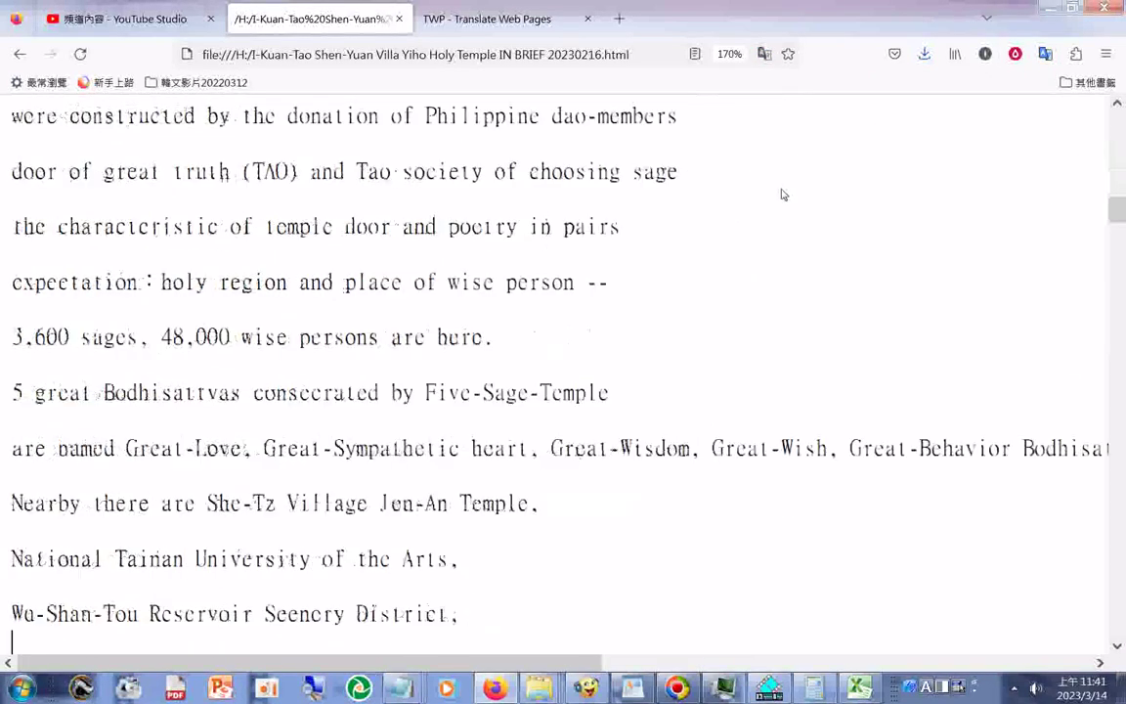
pyautogui.press('pagedown')
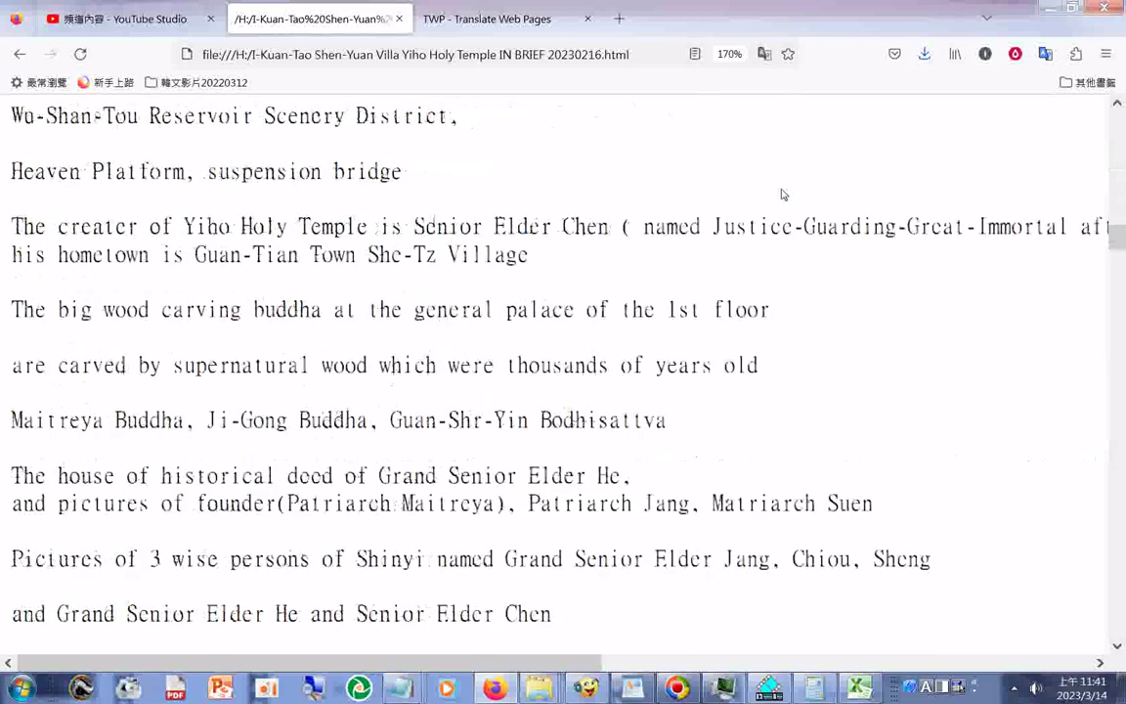
pyautogui.press('pagedown')
pyautogui.press('pagedown')
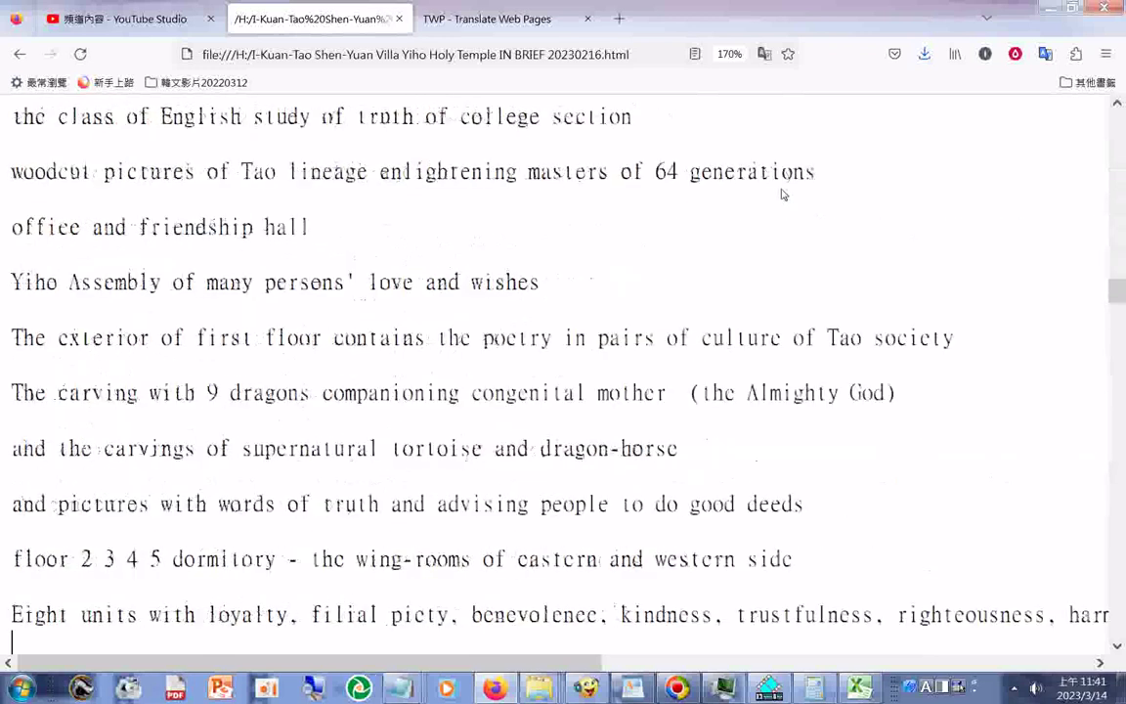
pyautogui.press('pagedown')
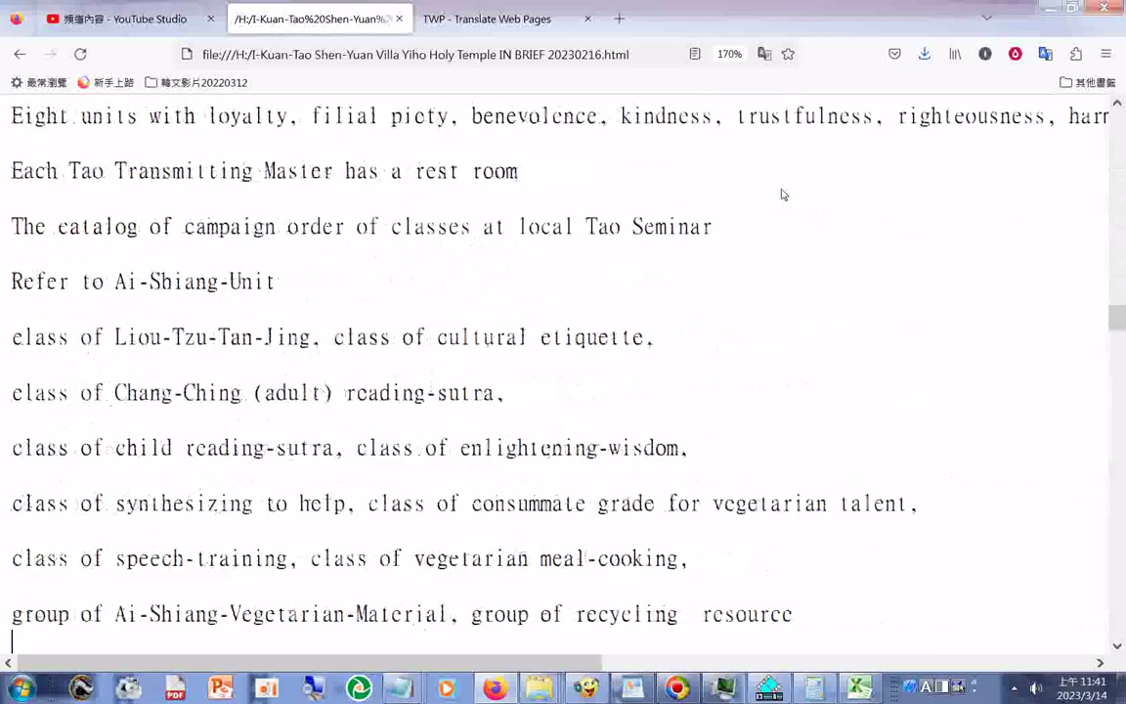
pyautogui.press('pagedown')
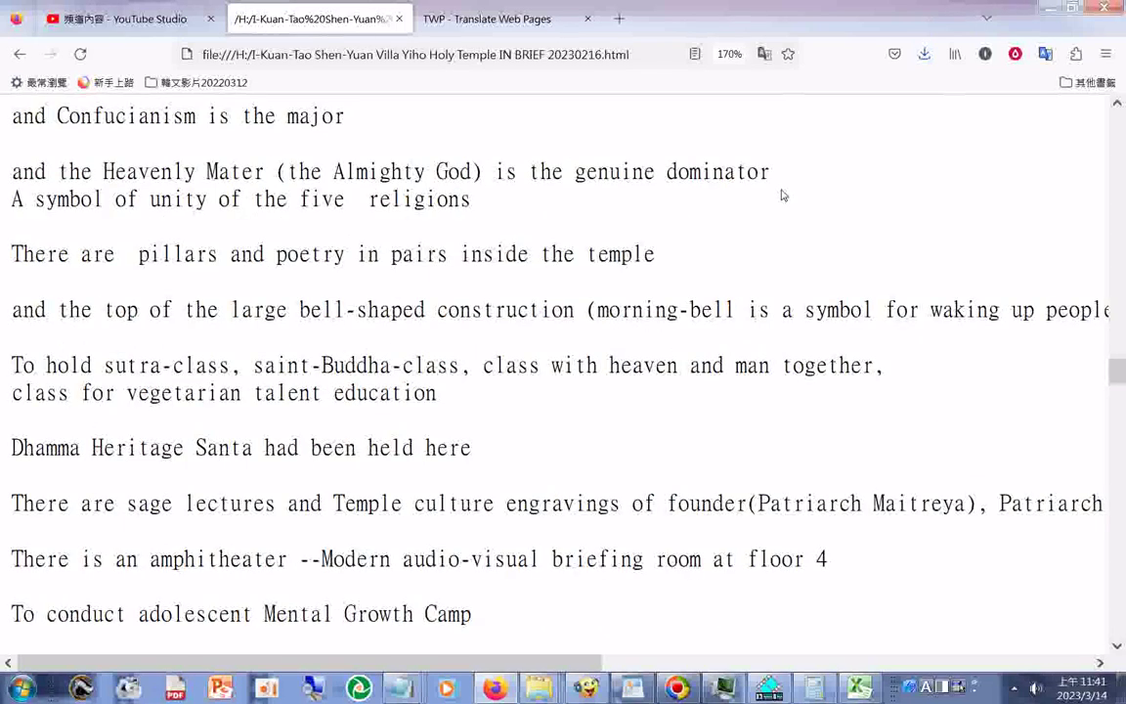
pyautogui.press('pagedown')
pyautogui.press('pagedown')
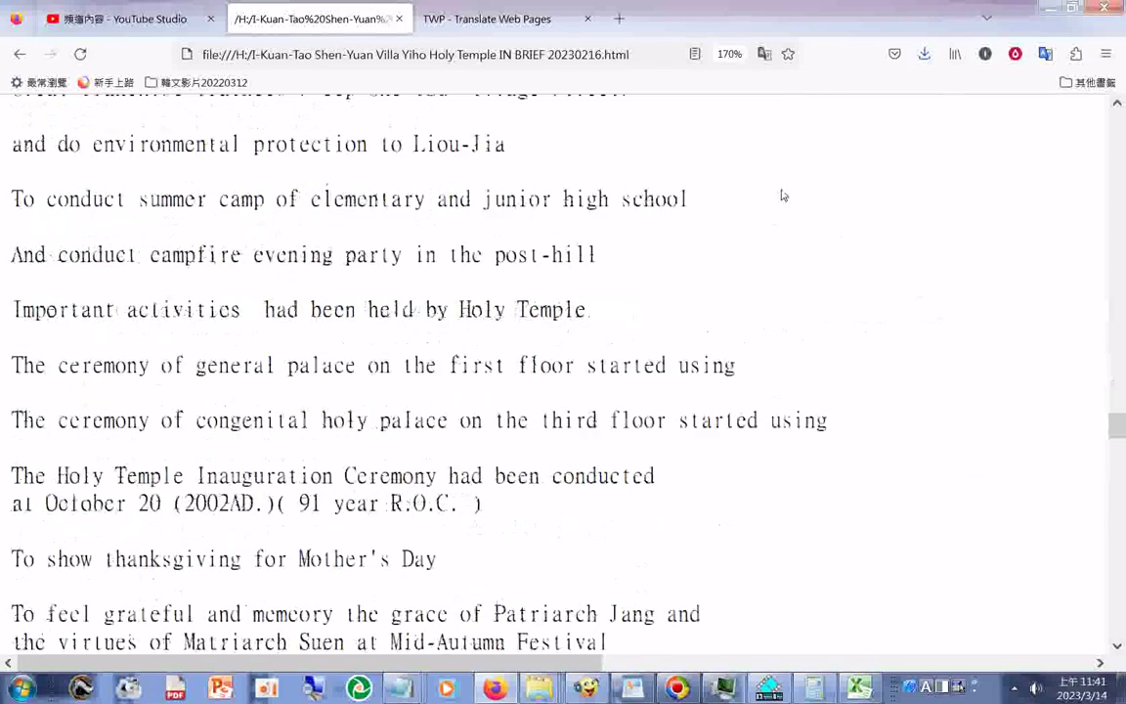
pyautogui.press('pagedown')
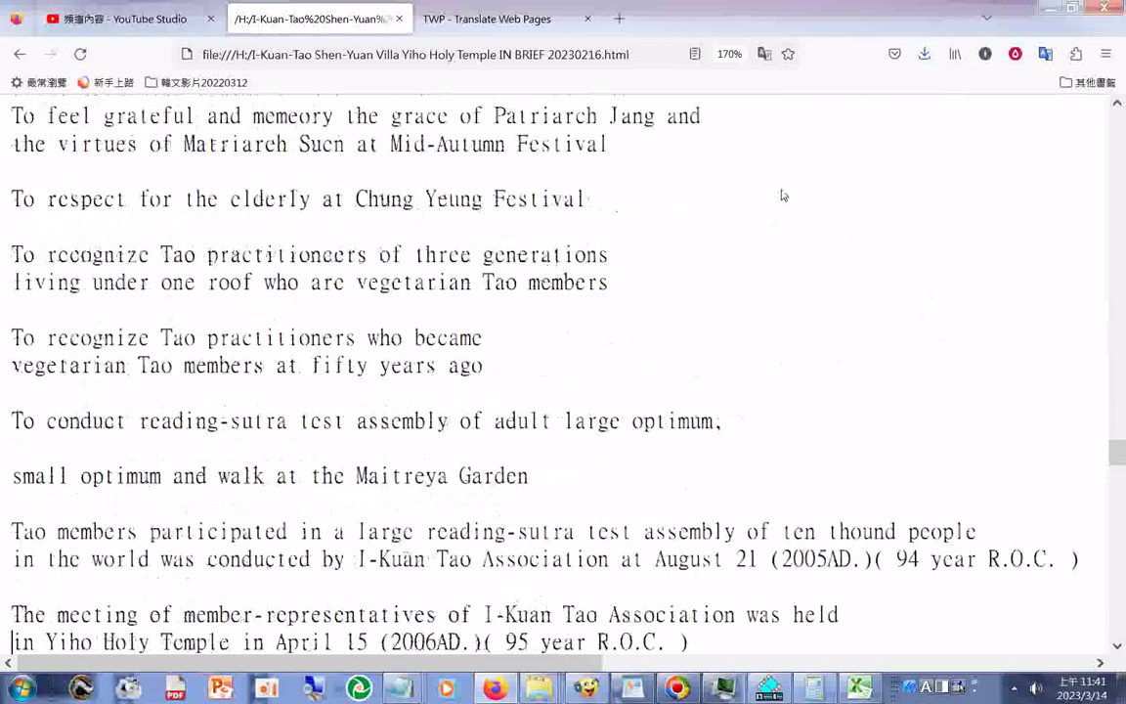
pyautogui.press('pagedown')
pyautogui.press('pagedown')
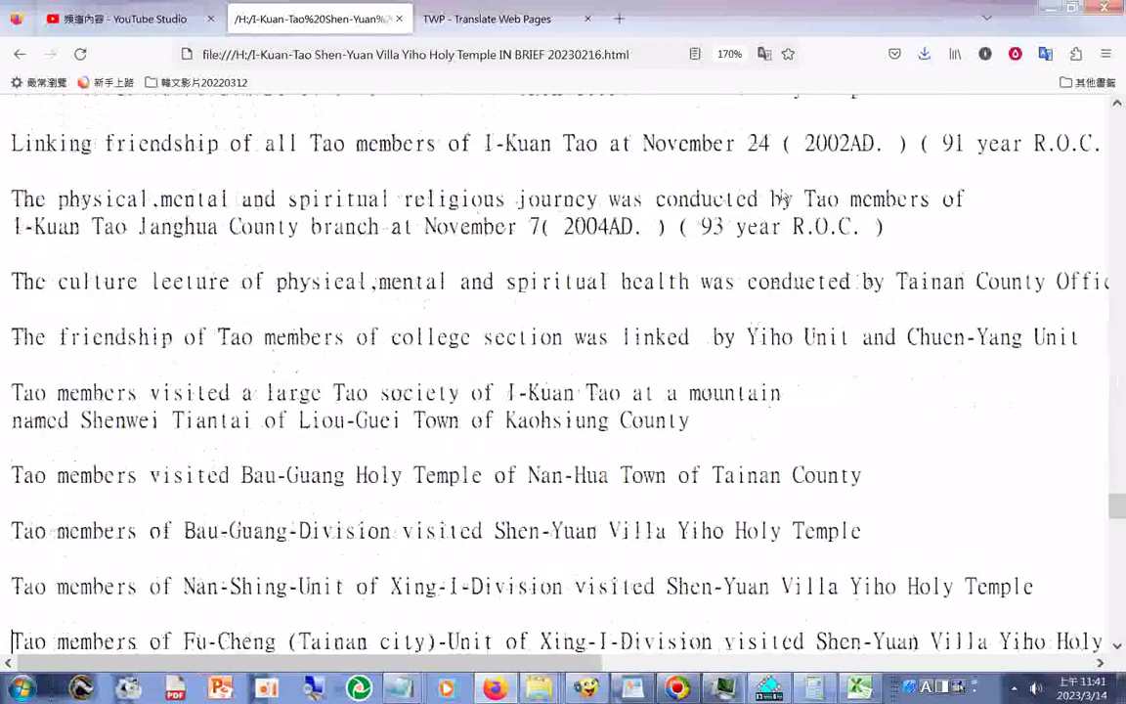
pyautogui.press('pagedown')
pyautogui.press('pagedown')
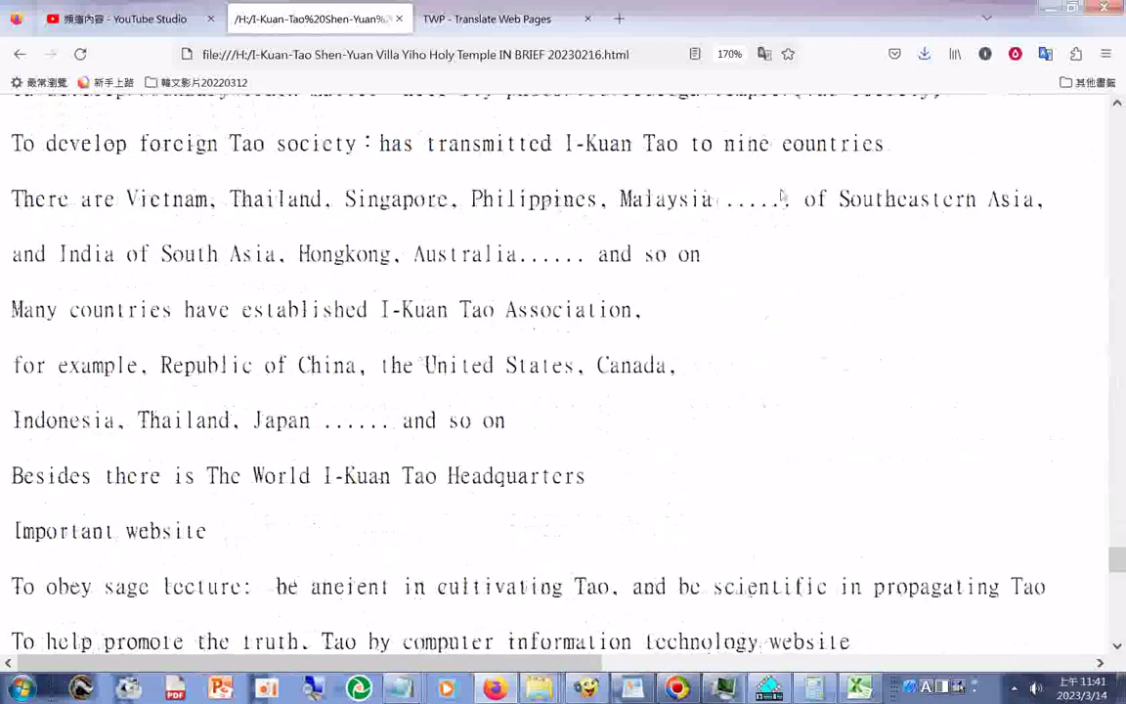
pyautogui.press('pagedown')
pyautogui.press('pagedown')
pyautogui.press('pagedown')
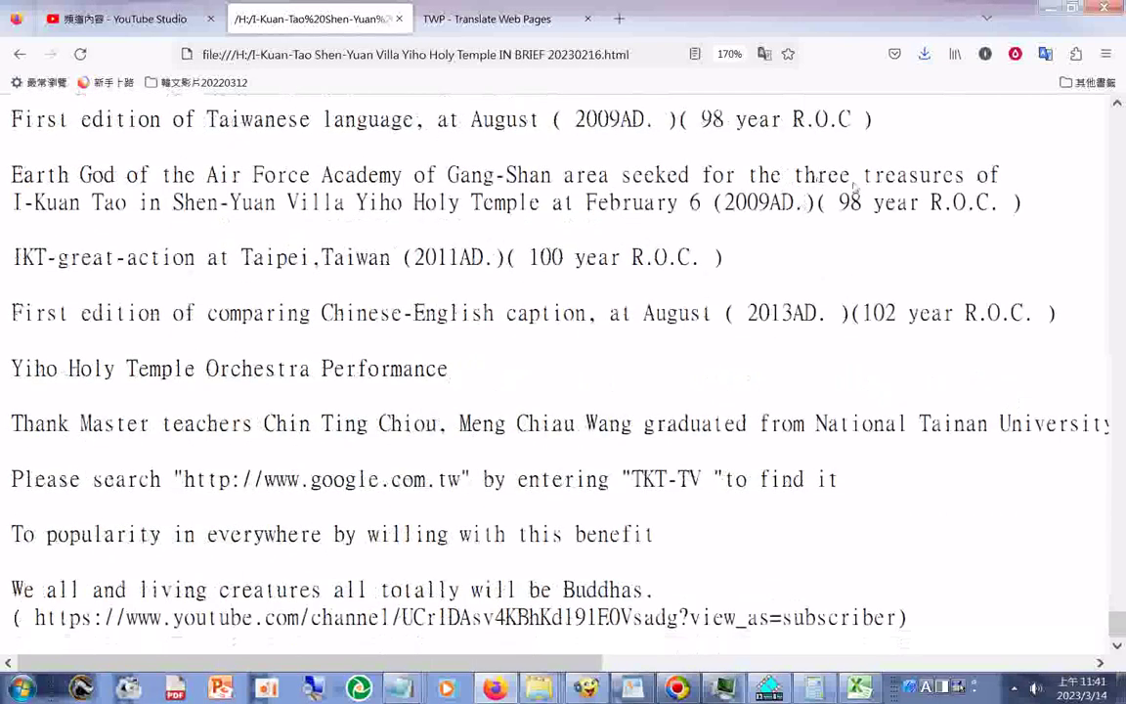
# - Select and copy the entire English text of the page, and return to its beginning with the selection cleared
pyautogui.rightClick(611, 221)
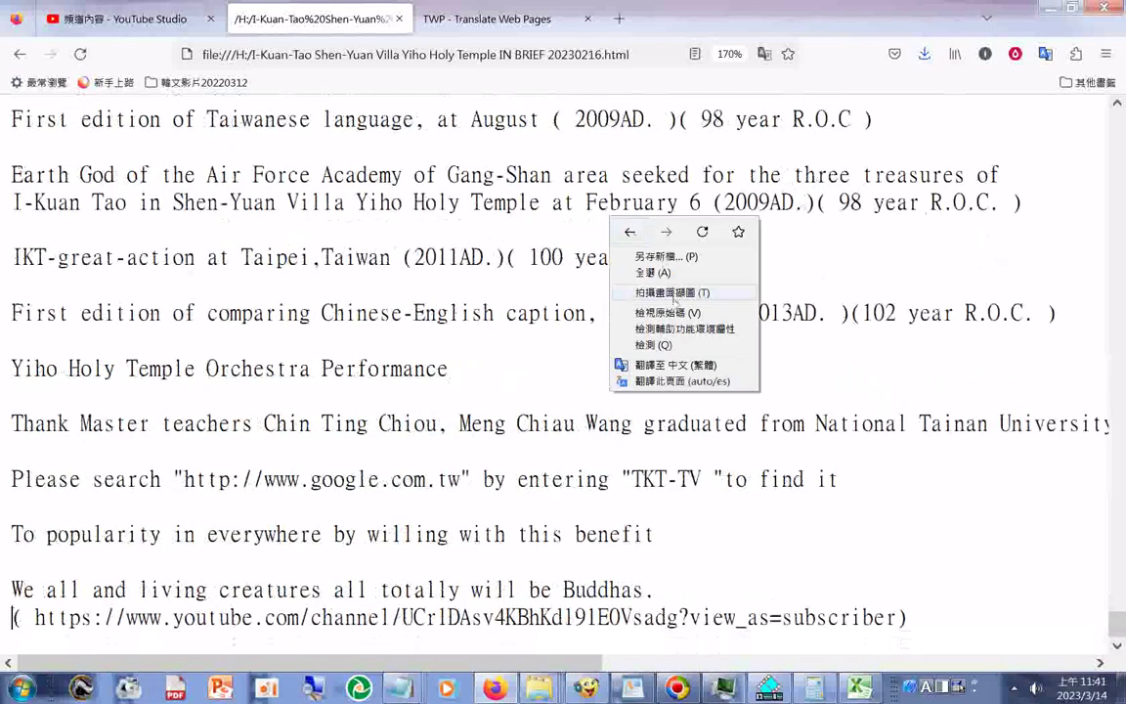
pyautogui.click(651, 273)
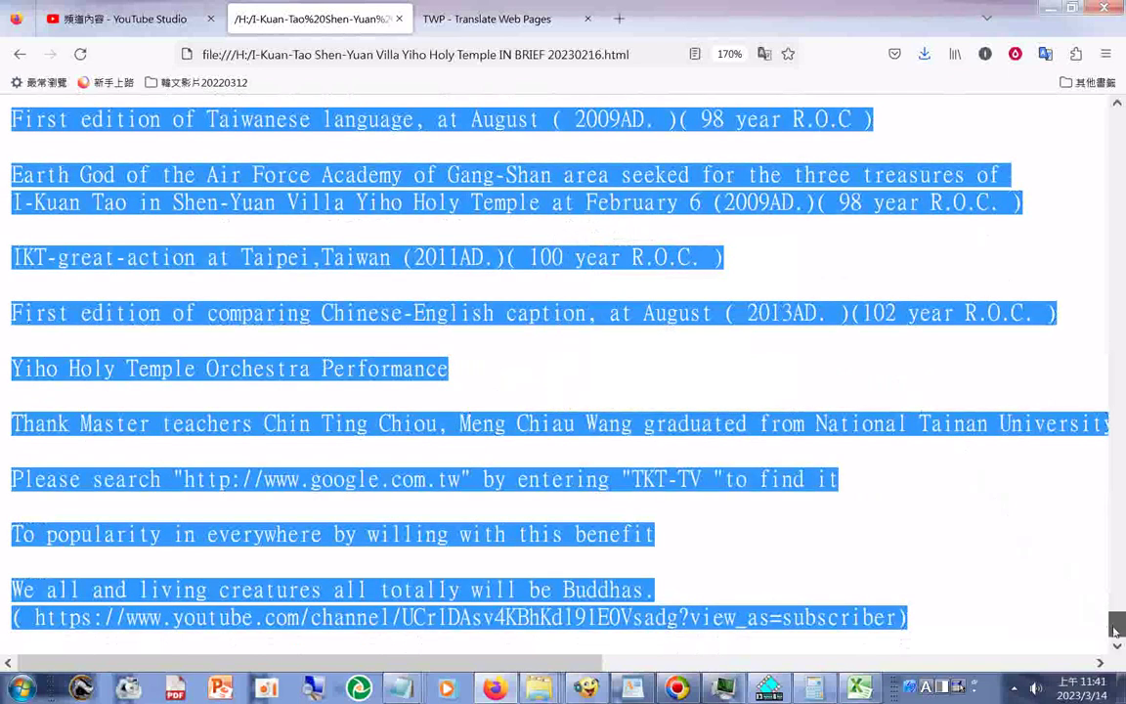
pyautogui.moveTo(1116, 631); pyautogui.dragTo(952, 144)
pyautogui.click(953, 143)
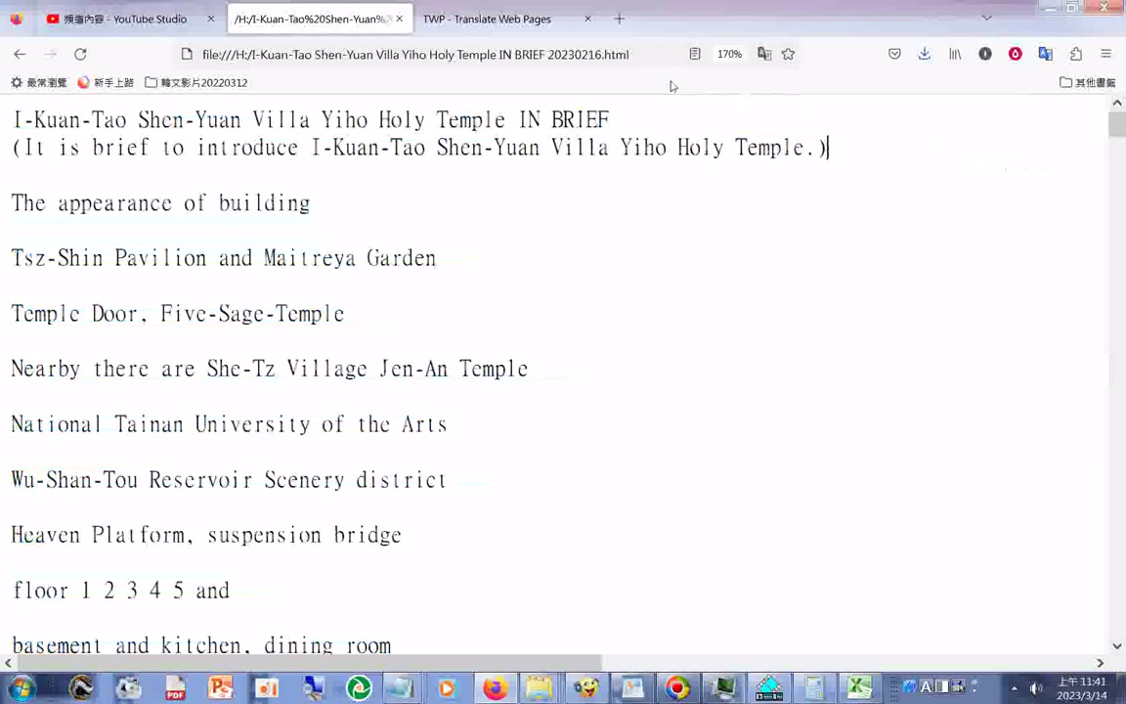
# - Translate the temple introduction page into Indonesian (印尼文) and close the translation options
pyautogui.click(1046, 54)
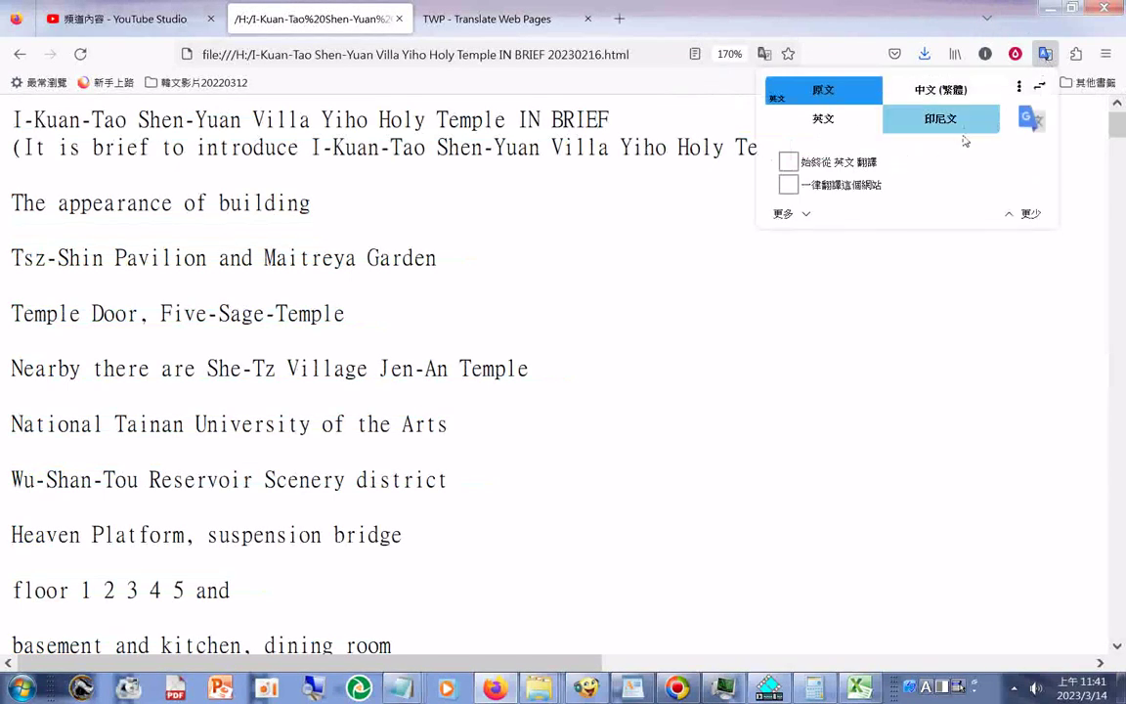
pyautogui.click(951, 125)
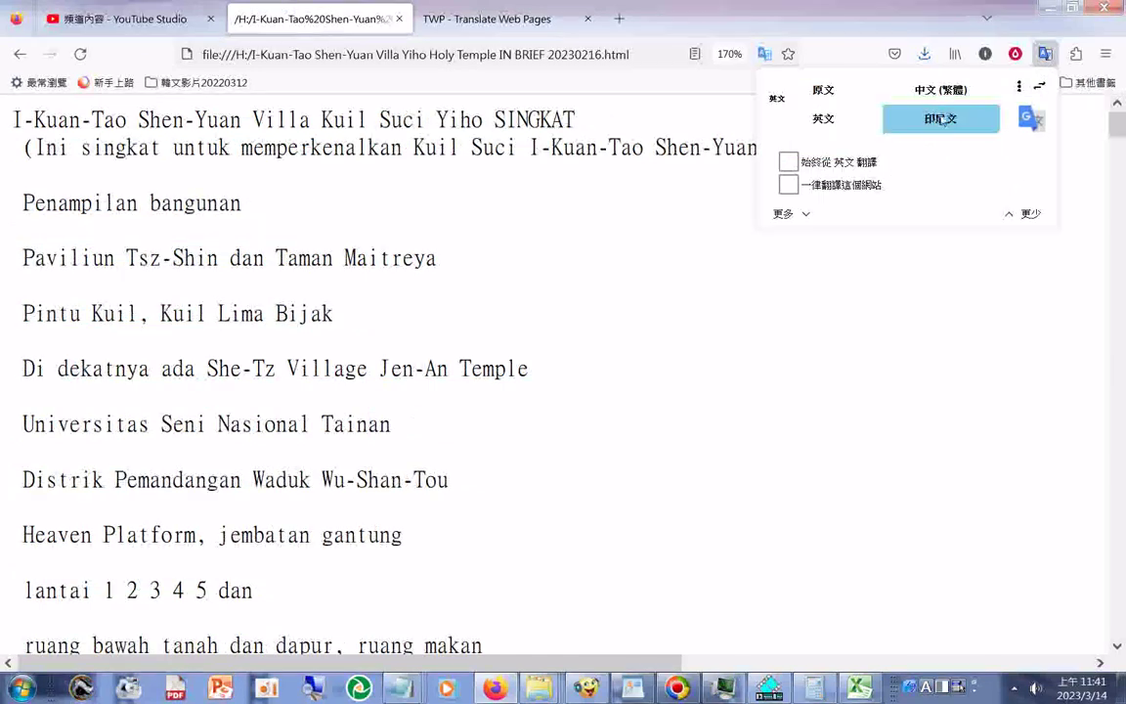
pyautogui.click(645, 222)
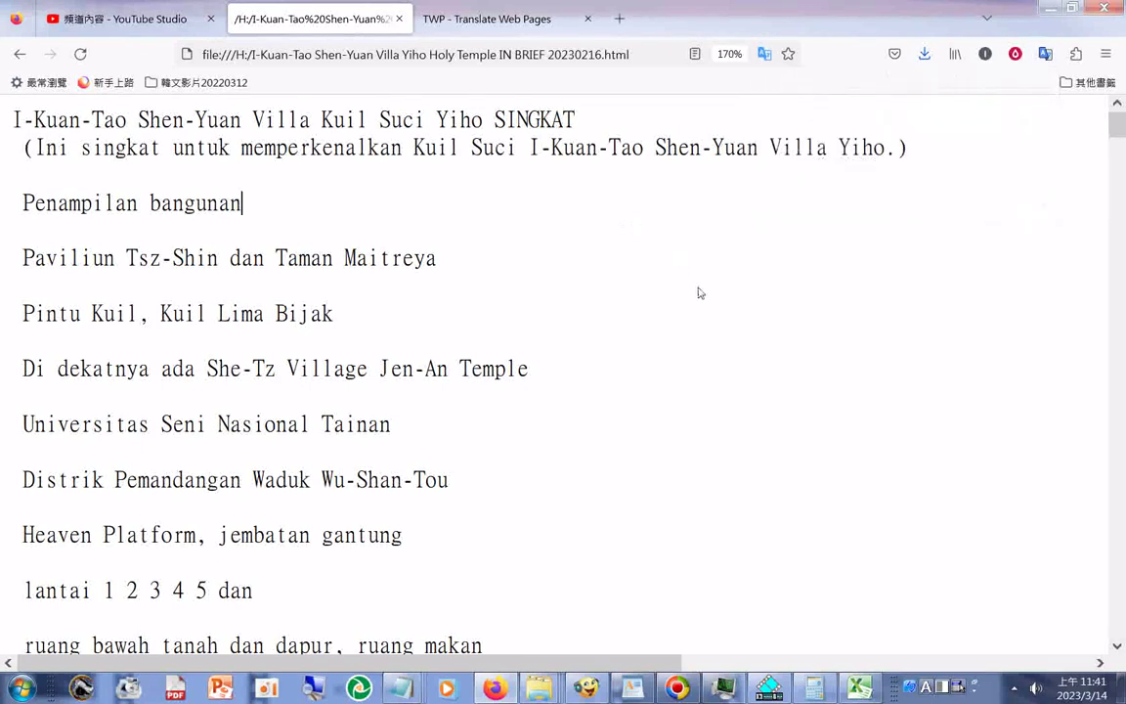
# - Switch to Excel and paste the copied English introduction as plain text (文字) into cell A1 of worksheet 工作表4
pyautogui.click(860, 689)
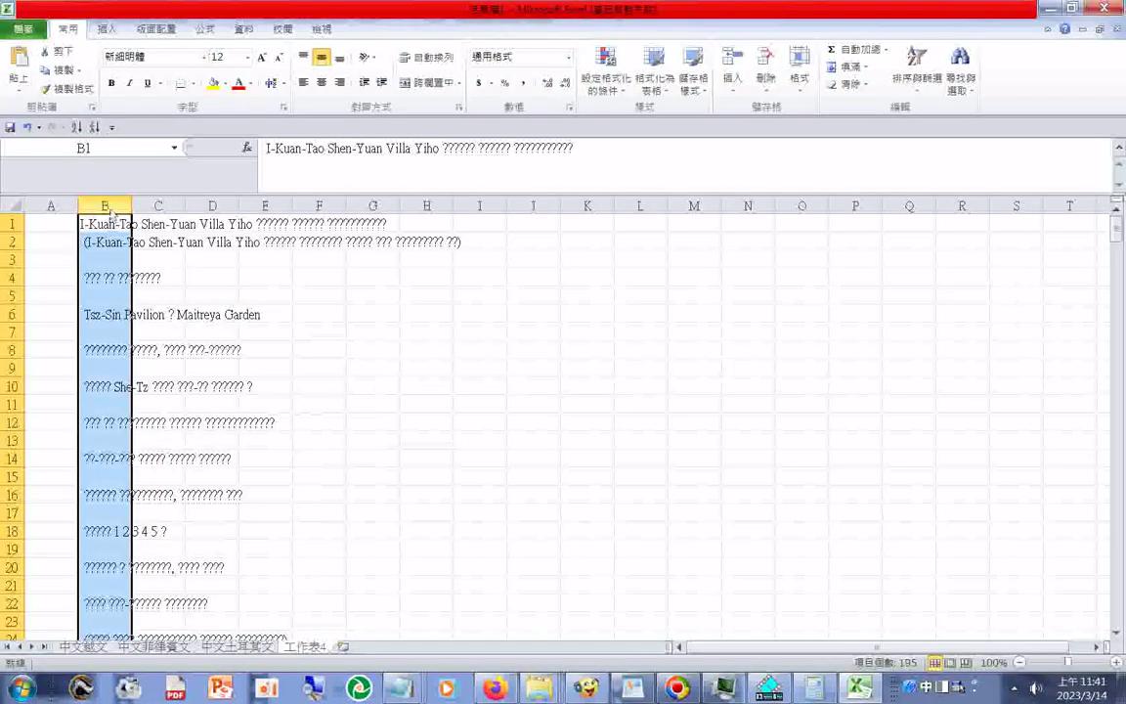
pyautogui.click(49, 226)
pyautogui.rightClick(49, 224)
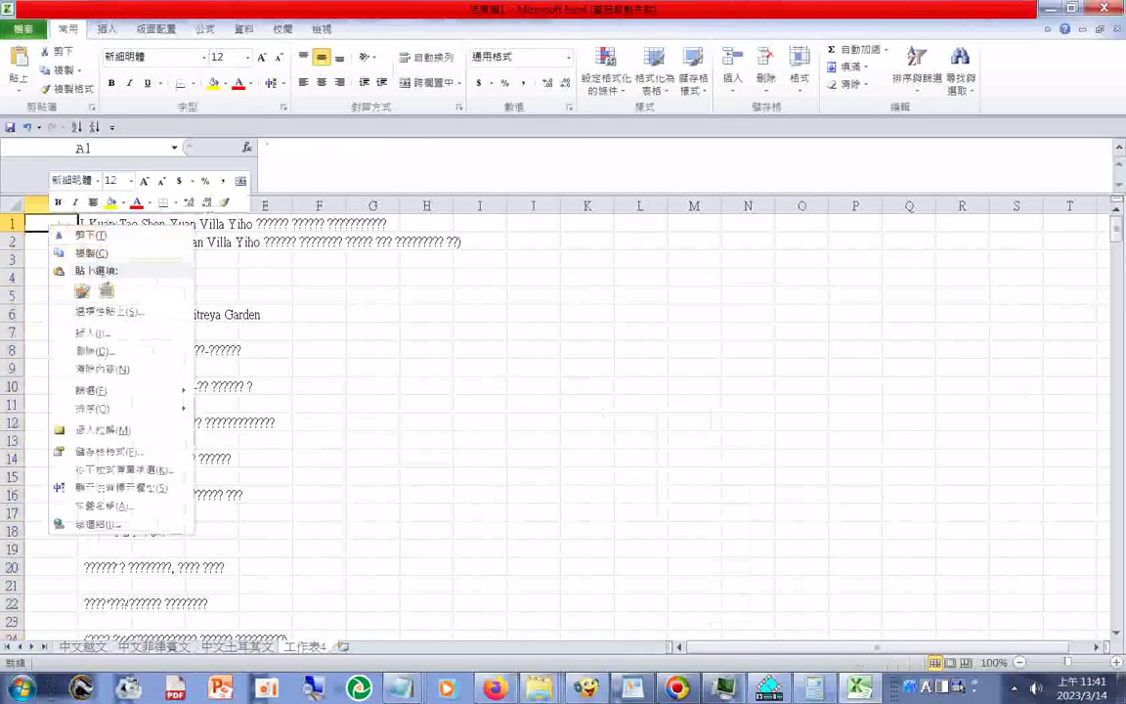
pyautogui.click(87, 311)
pyautogui.click(180, 224)
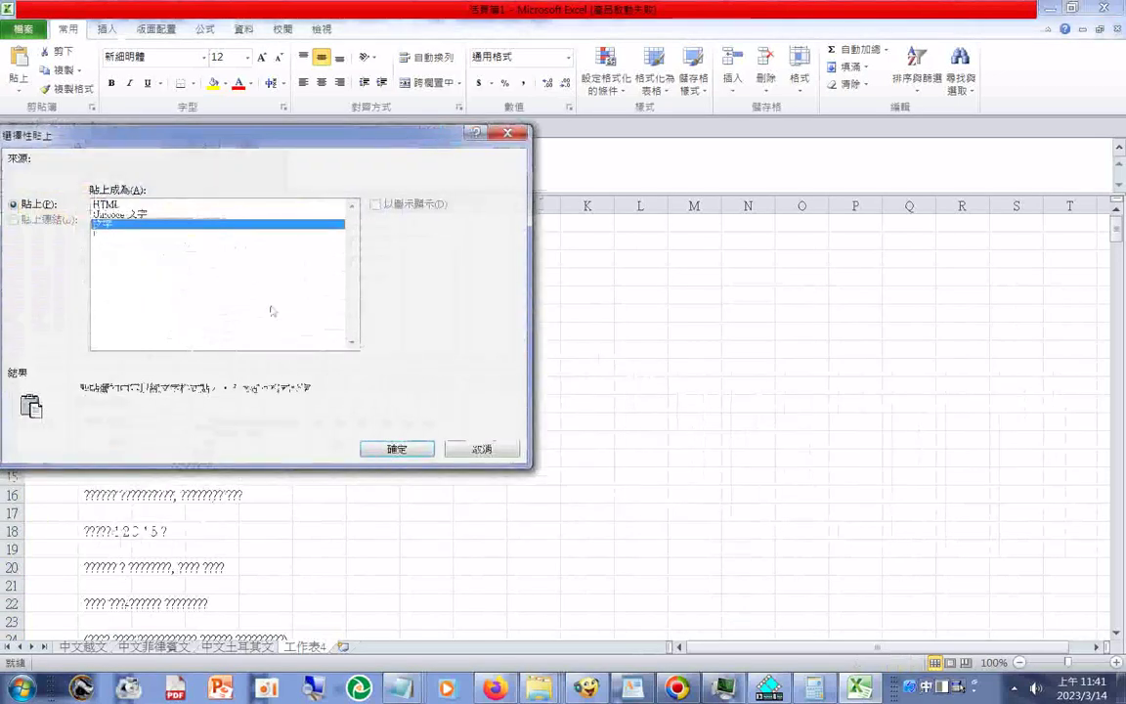
pyautogui.click(406, 449)
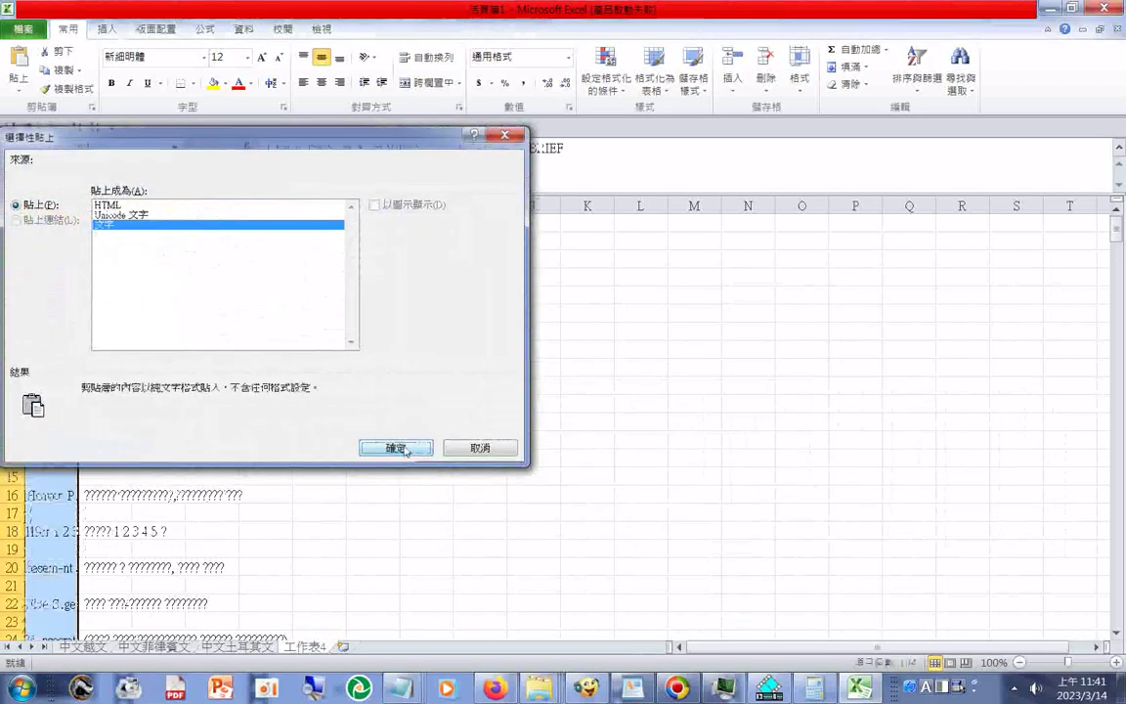
# - Delete cell B1 in worksheet 工作表4, shifting the cells below it up
pyautogui.rightClick(113, 219)
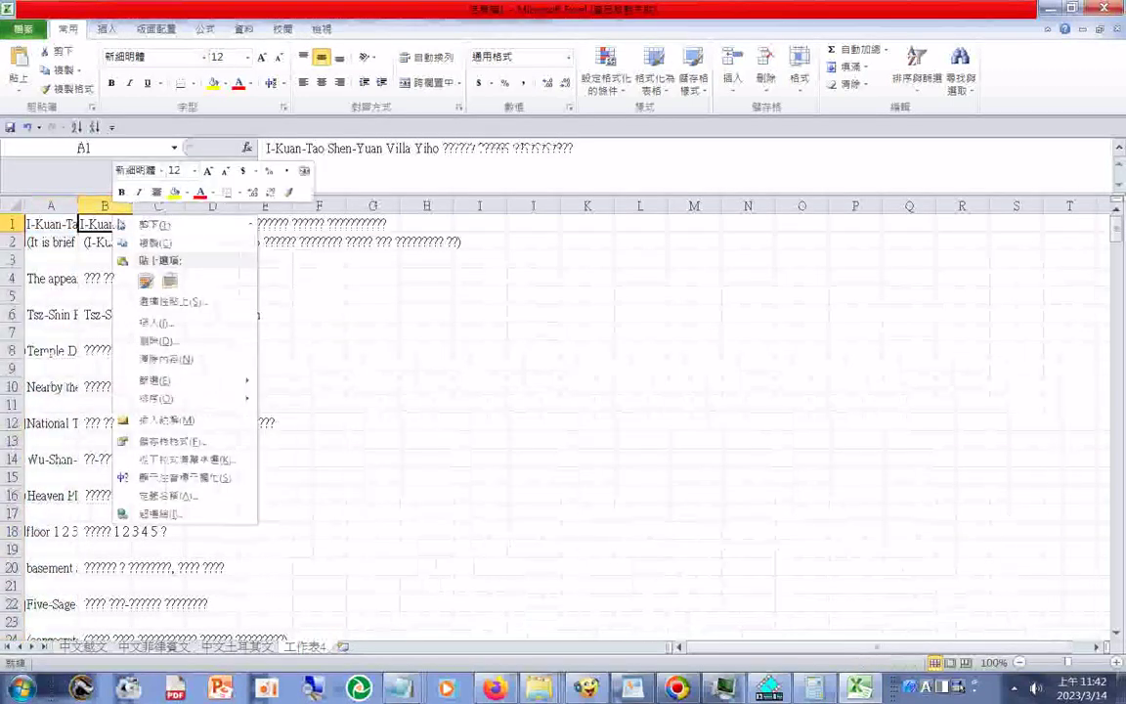
pyautogui.click(155, 340)
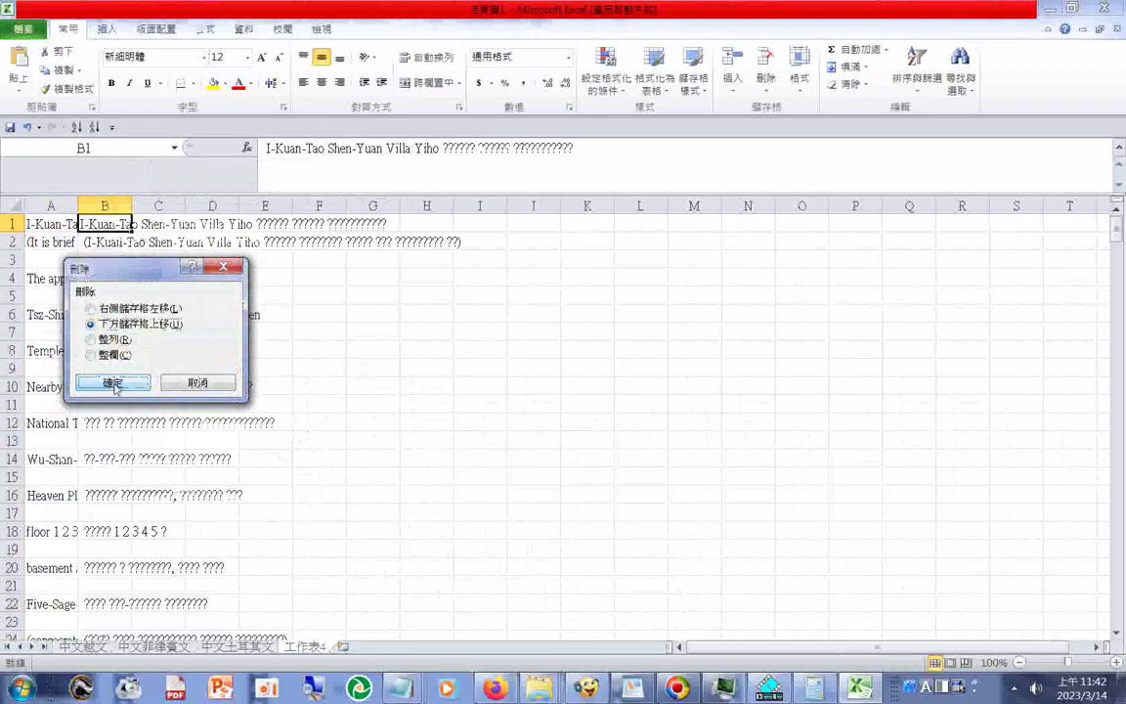
pyautogui.click(115, 382)
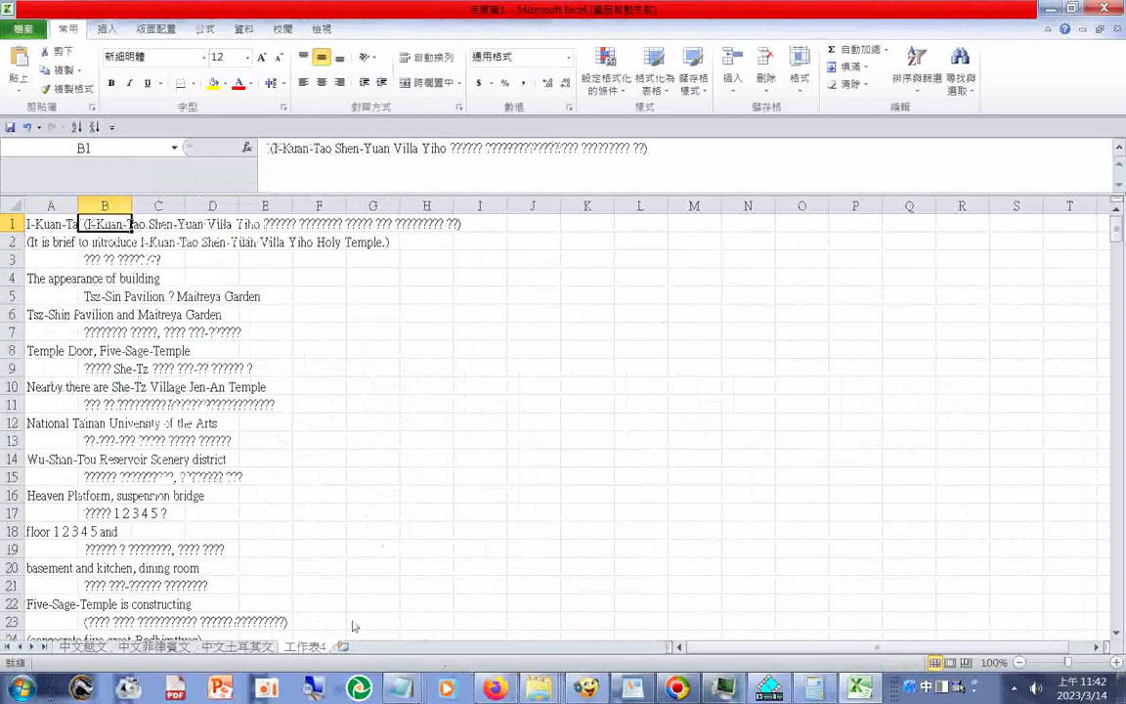
# - Switch back to Firefox, copy the whole Indonesian translation of the page, and clear the selection
pyautogui.hotkey('alt', 'Tab')
pyautogui.rightClick(401, 199)
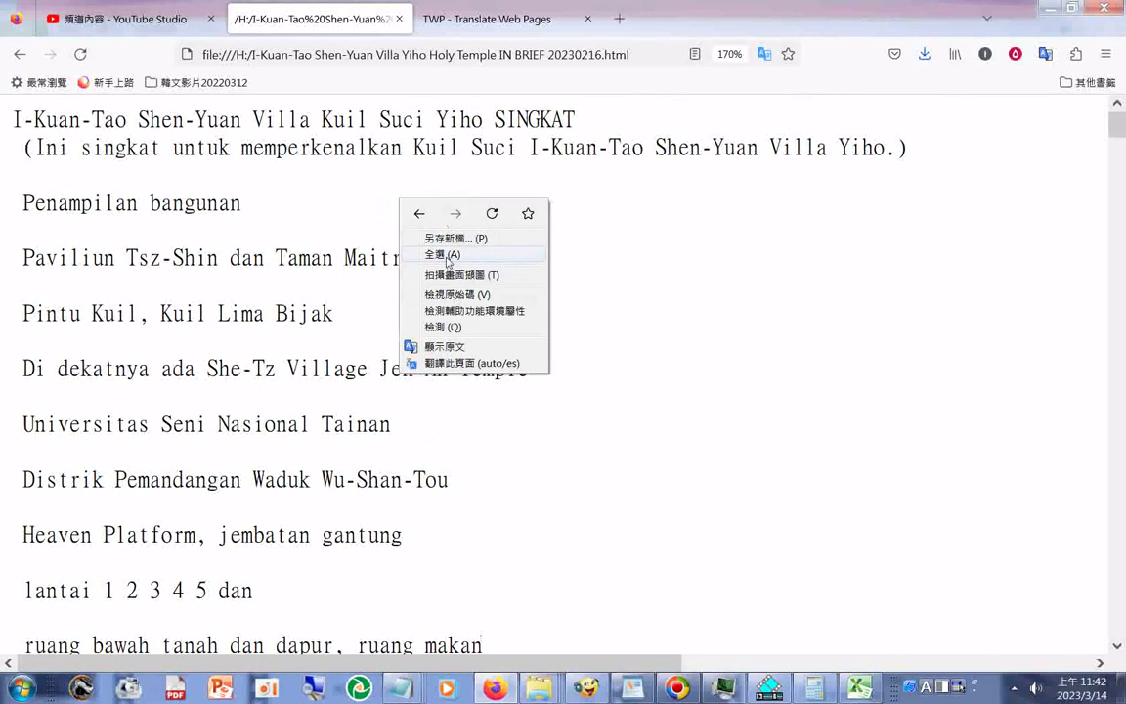
pyautogui.click(446, 257)
pyautogui.rightClick(317, 282)
pyautogui.click(364, 293)
pyautogui.click(792, 225)
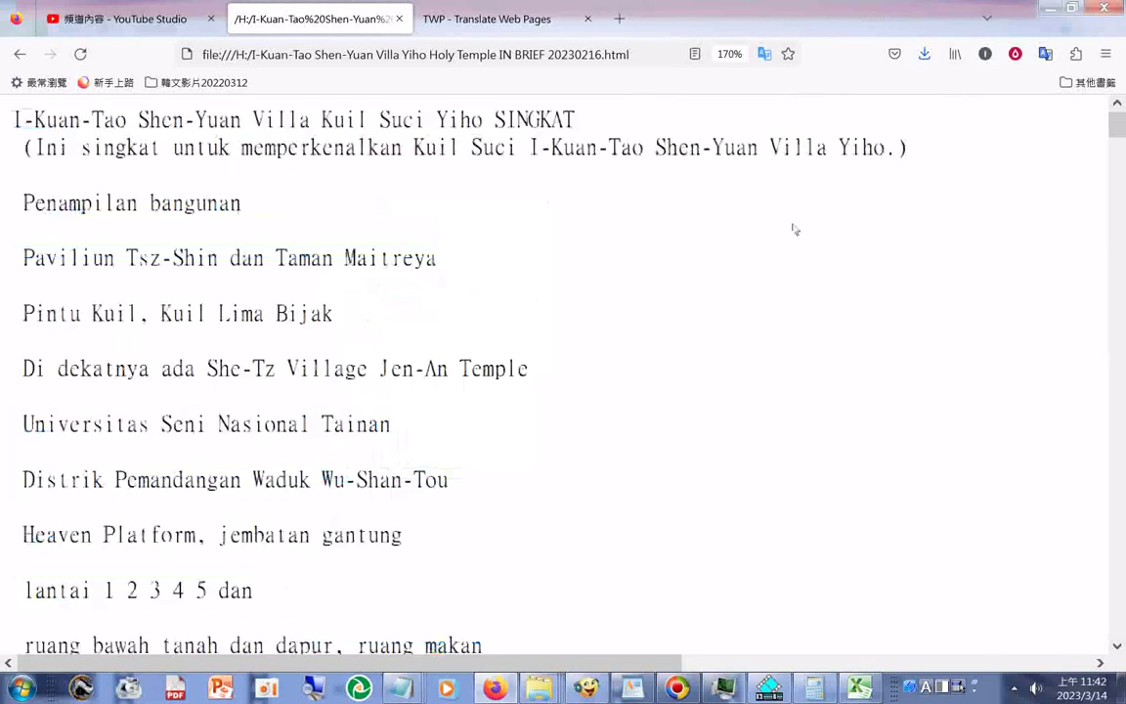
# - Review the Indonesian translation of the temple introduction from its title down through the sections on the building, floors, classes and temple activities
pyautogui.press('Down')
pyautogui.press('Down')
pyautogui.press('Down')
pyautogui.press('Down')
pyautogui.press('Down')
pyautogui.press('Down')
pyautogui.press('Down')
pyautogui.press('Down')
pyautogui.press('Down')
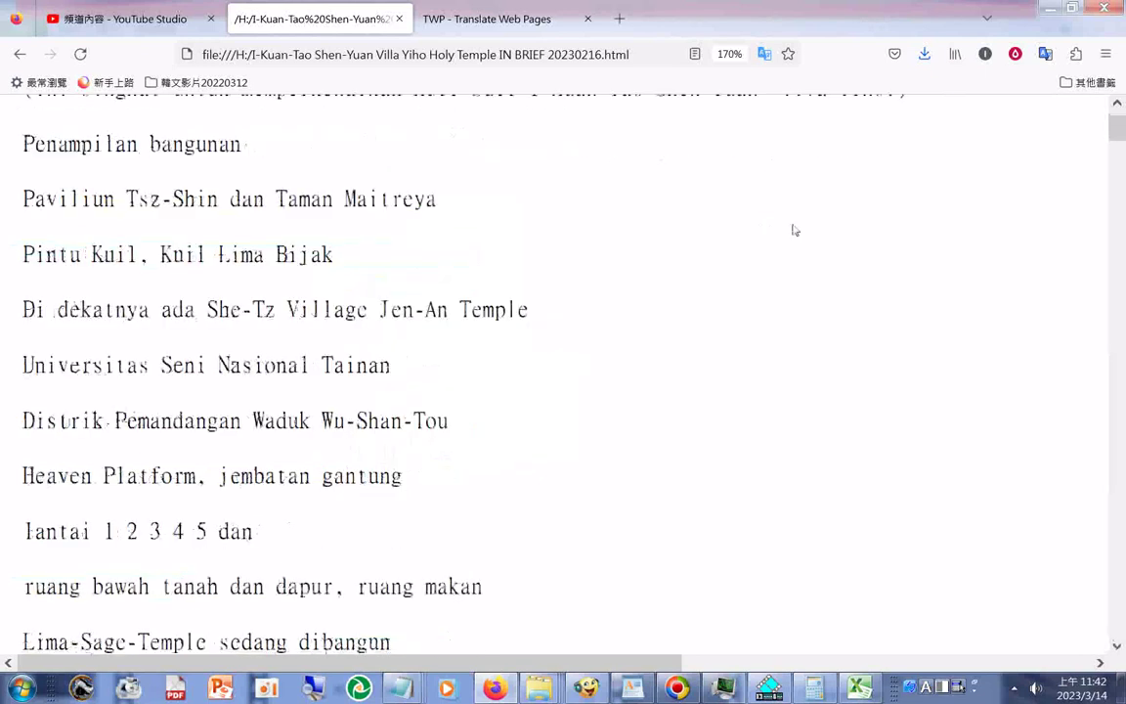
pyautogui.press('Down')
pyautogui.press('Down')
pyautogui.press('Down')
pyautogui.press('Down')
pyautogui.press('Down')
pyautogui.press('Down')
pyautogui.press('Down')
pyautogui.press('Down')
pyautogui.press('Down')
pyautogui.press('Down')
pyautogui.press('Down')
pyautogui.press('Down')
pyautogui.press('Down')
pyautogui.press('Down')
pyautogui.press('Down')
pyautogui.press('Down')
pyautogui.press('Down')
pyautogui.press('Down')
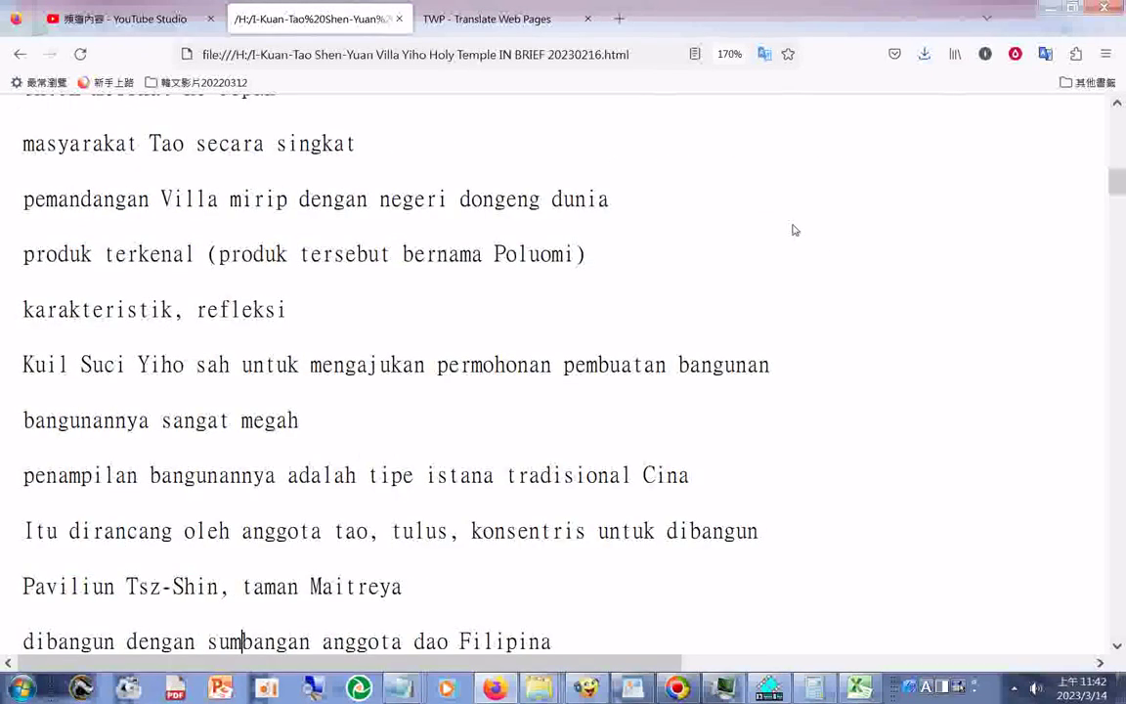
pyautogui.press('Down')
pyautogui.press('Down')
pyautogui.press('Down')
pyautogui.press('Down')
pyautogui.press('Down')
pyautogui.press('Down')
pyautogui.press('Down')
pyautogui.press('Down')
pyautogui.press('Down')
pyautogui.press('Down')
pyautogui.press('Down')
pyautogui.press('Down')
pyautogui.press('Down')
pyautogui.press('Down')
pyautogui.press('Down')
pyautogui.press('Down')
pyautogui.press('Down')
pyautogui.press('Down')
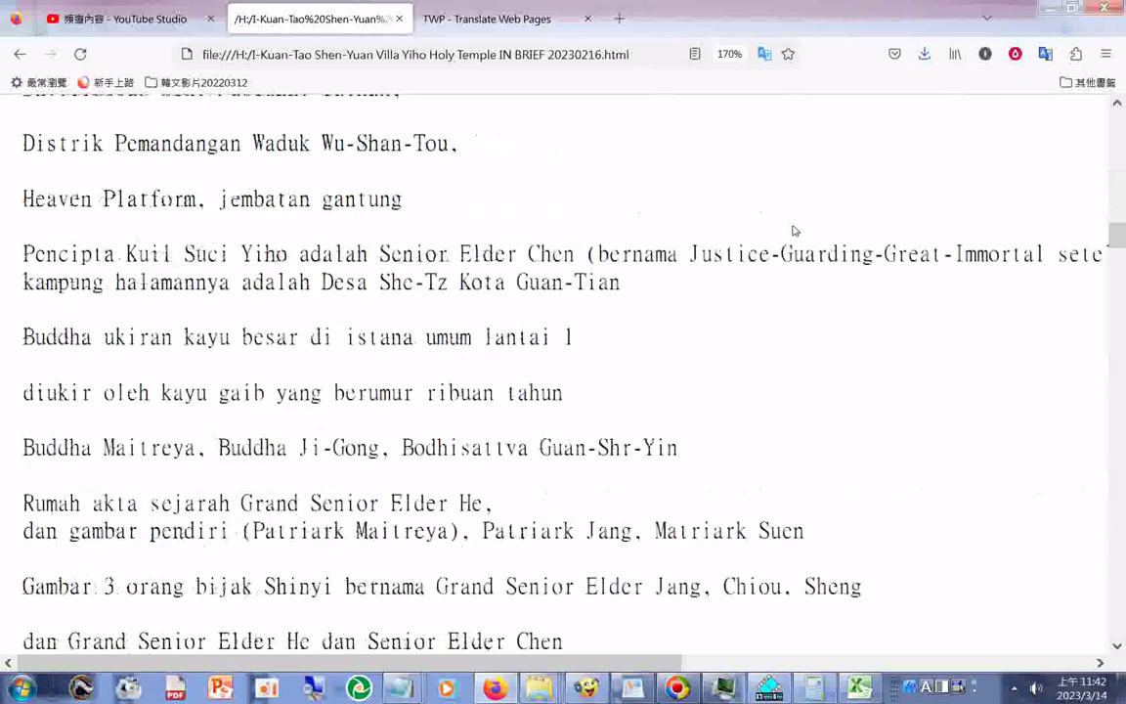
pyautogui.press('Down')
pyautogui.press('Down')
pyautogui.press('Down')
pyautogui.press('Down')
pyautogui.press('Down')
pyautogui.press('Down')
pyautogui.press('Down')
pyautogui.press('Down')
pyautogui.press('Down')
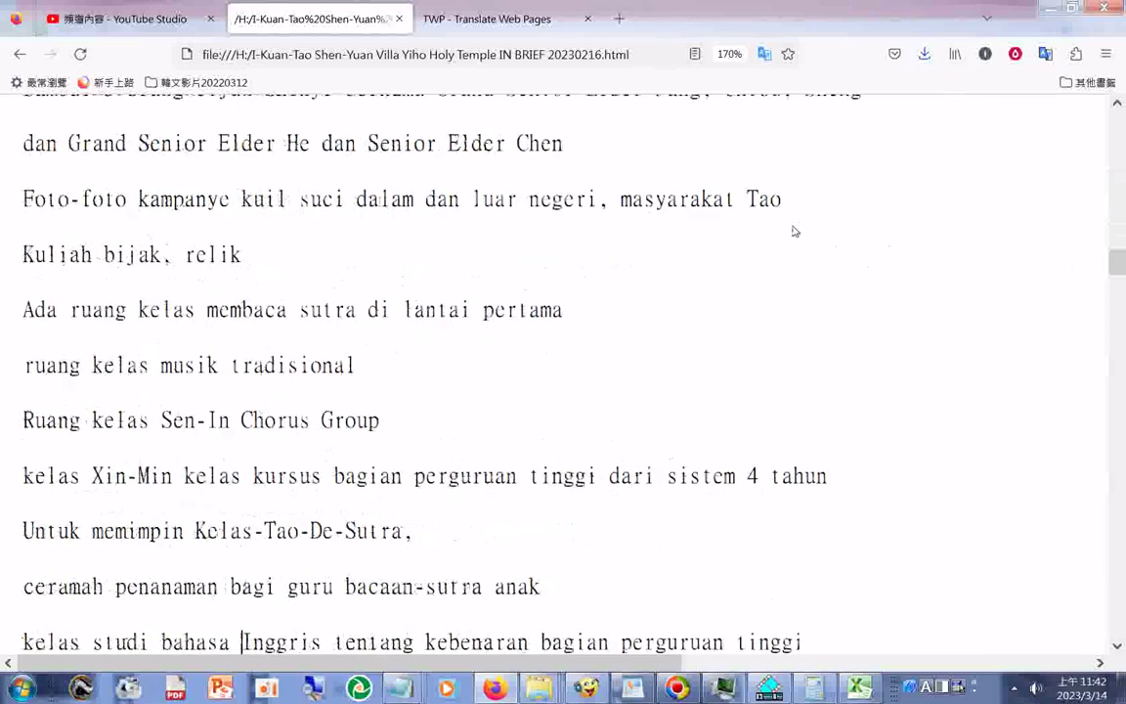
pyautogui.press('Down')
pyautogui.press('Down')
pyautogui.press('Down')
pyautogui.press('Down')
pyautogui.press('Down')
pyautogui.press('Down')
pyautogui.press('Down')
pyautogui.press('Down')
pyautogui.press('Down')
pyautogui.press('Down')
pyautogui.press('Down')
pyautogui.press('Down')
pyautogui.press('Down')
pyautogui.press('Down')
pyautogui.press('Down')
pyautogui.press('Down')
pyautogui.press('Down')
pyautogui.press('Down')
pyautogui.press('Down')
pyautogui.press('Down')
pyautogui.press('Down')
pyautogui.press('Down')
pyautogui.press('Down')
pyautogui.press('Down')
pyautogui.press('Down')
pyautogui.press('Down')
pyautogui.press('Down')
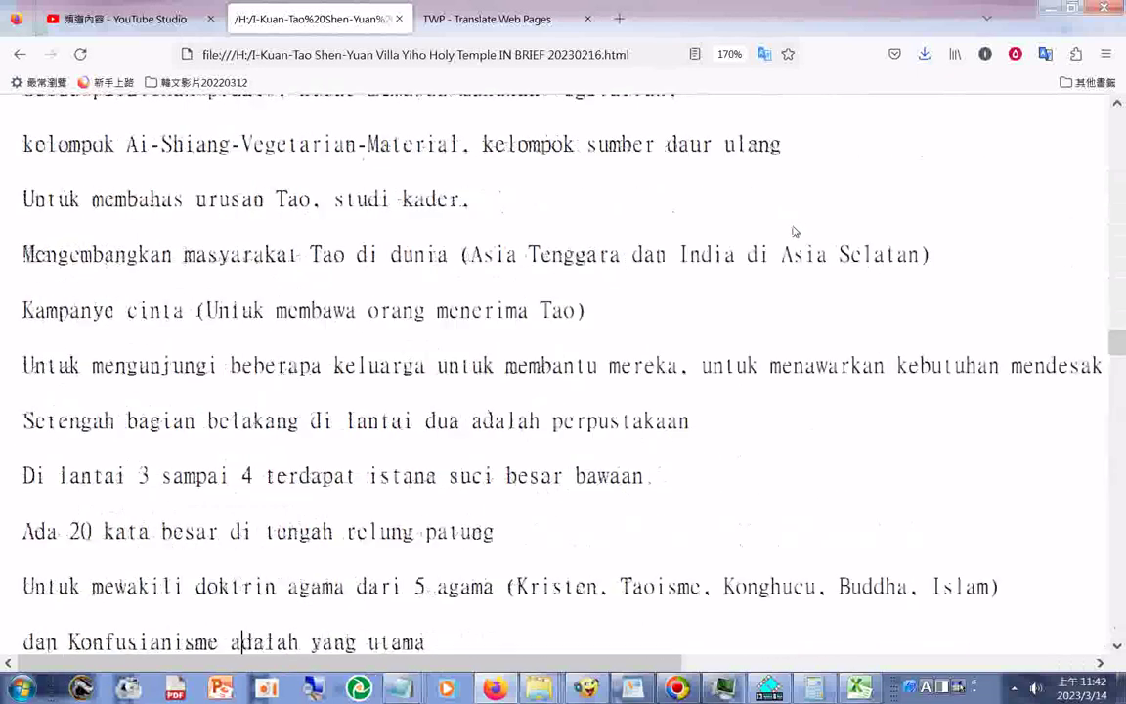
pyautogui.press('Down')
pyautogui.press('Down')
pyautogui.press('Down')
pyautogui.press('Down')
pyautogui.press('Down')
pyautogui.press('Down')
pyautogui.press('Down')
pyautogui.press('Down')
pyautogui.press('Down')
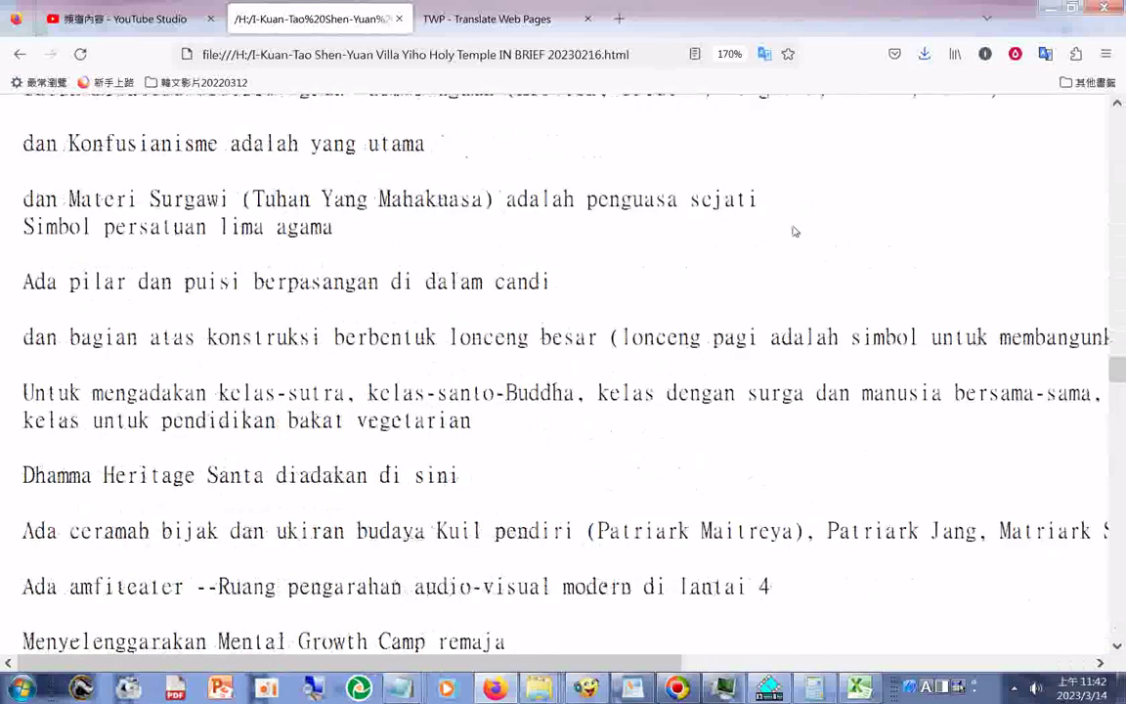
pyautogui.press('Down')
pyautogui.press('Down')
pyautogui.press('Down')
pyautogui.press('Down')
pyautogui.press('Down')
pyautogui.press('Down')
pyautogui.press('Down')
pyautogui.press('Down')
pyautogui.press('Down')
pyautogui.press('Down')
pyautogui.press('Down')
pyautogui.press('Down')
pyautogui.press('Down')
pyautogui.press('Down')
pyautogui.press('Down')
pyautogui.press('Down')
pyautogui.press('Down')
pyautogui.press('Down')
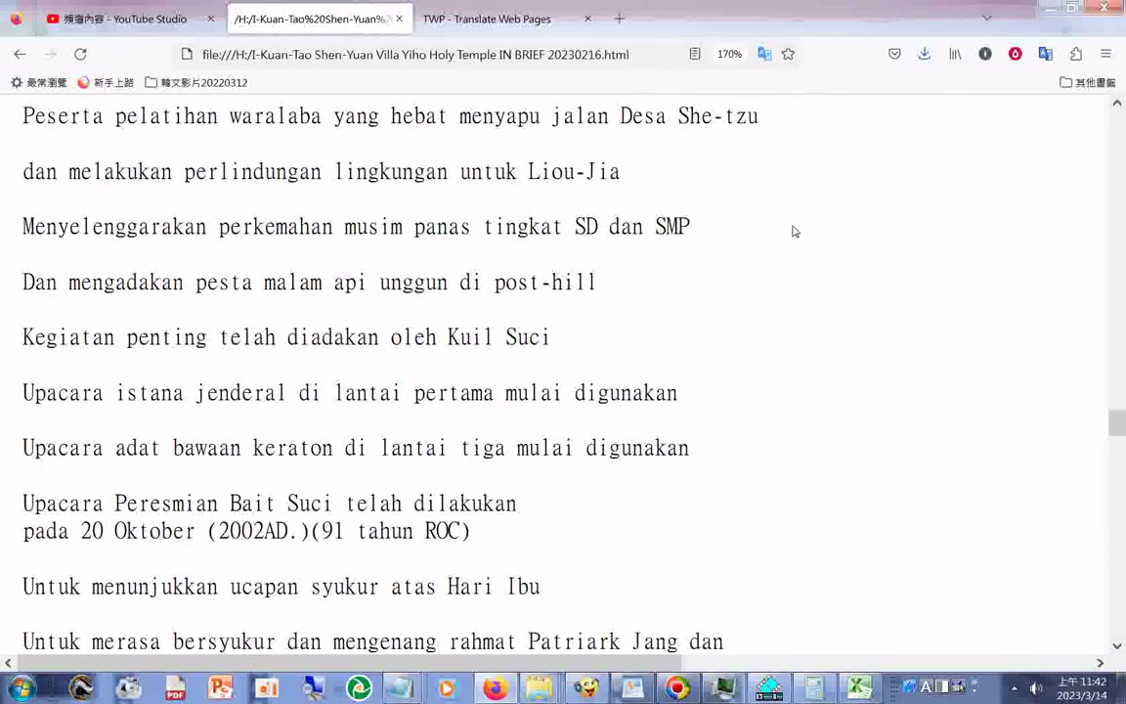
pyautogui.press('Down')
pyautogui.press('Down')
pyautogui.press('Down')
pyautogui.press('Down')
pyautogui.press('Down')
pyautogui.press('Down')
pyautogui.press('Down')
pyautogui.press('Down')
pyautogui.press('Down')
pyautogui.press('Down')
pyautogui.press('Down')
pyautogui.press('Down')
pyautogui.press('Down')
pyautogui.press('Down')
pyautogui.press('Down')
pyautogui.press('Down')
pyautogui.press('Down')
pyautogui.press('Down')
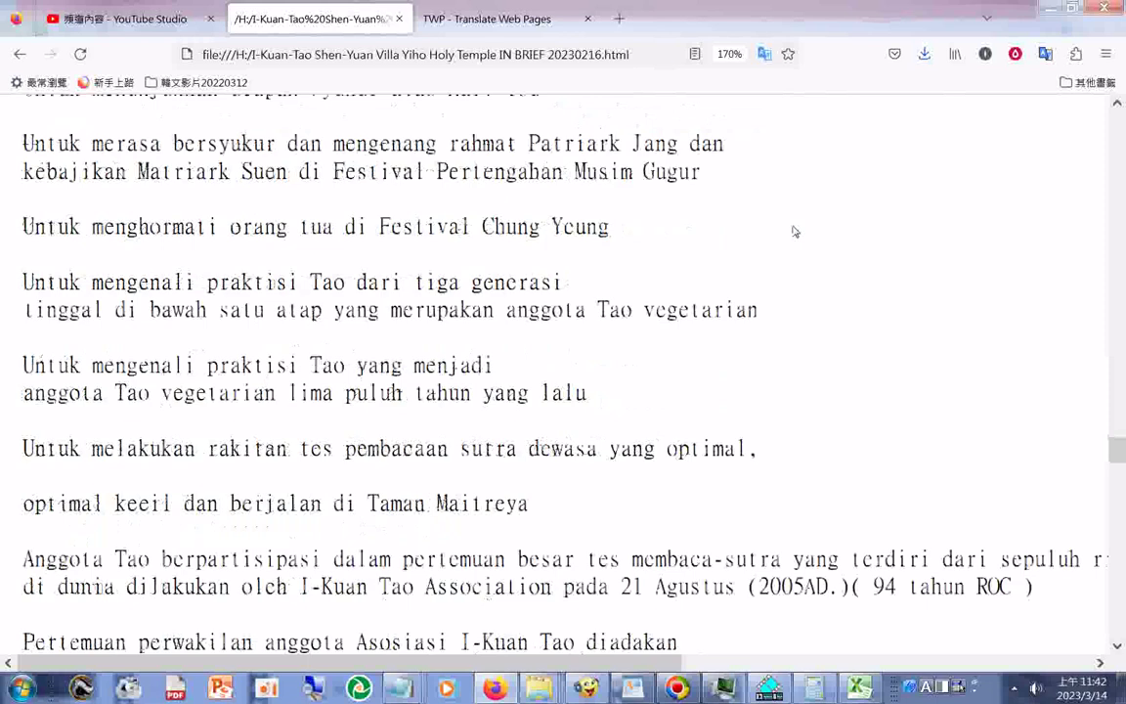
# - Review the rest of the Indonesian translation, from the festival and member activities through the contact details to the closing lines
pyautogui.press('Down')
pyautogui.press('Down')
pyautogui.press('Down')
pyautogui.press('Down')
pyautogui.press('Down')
pyautogui.press('Down')
pyautogui.press('Down')
pyautogui.press('Down')
pyautogui.press('Down')
pyautogui.press('Down')
pyautogui.press('Down')
pyautogui.press('Down')
pyautogui.press('Down')
pyautogui.press('Down')
pyautogui.press('Down')
pyautogui.press('Down')
pyautogui.press('Down')
pyautogui.press('Down')
pyautogui.press('Down')
pyautogui.press('Down')
pyautogui.press('Down')
pyautogui.press('Down')
pyautogui.press('Down')
pyautogui.press('Down')
pyautogui.press('Down')
pyautogui.press('Down')
pyautogui.press('Down')
pyautogui.press('Down')
pyautogui.press('Down')
pyautogui.press('Down')
pyautogui.press('Down')
pyautogui.press('Down')
pyautogui.press('Down')
pyautogui.press('Down')
pyautogui.press('Down')
pyautogui.press('Down')
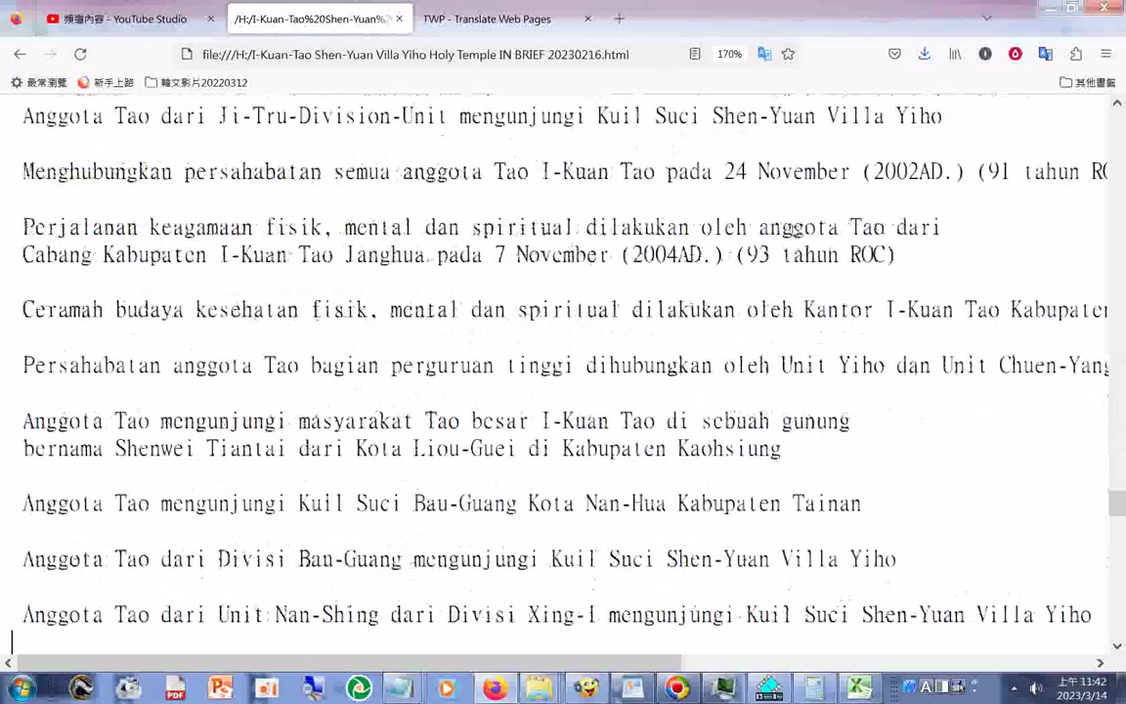
pyautogui.press('pagedown')
pyautogui.press('pagedown')
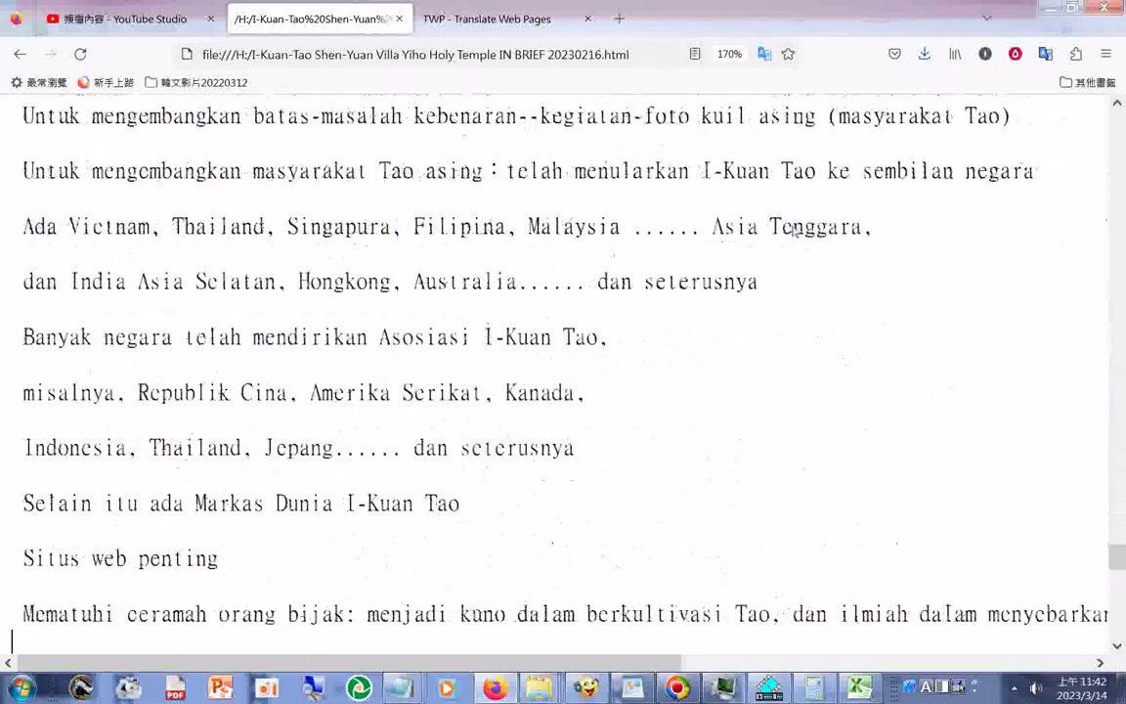
pyautogui.press('pagedown')
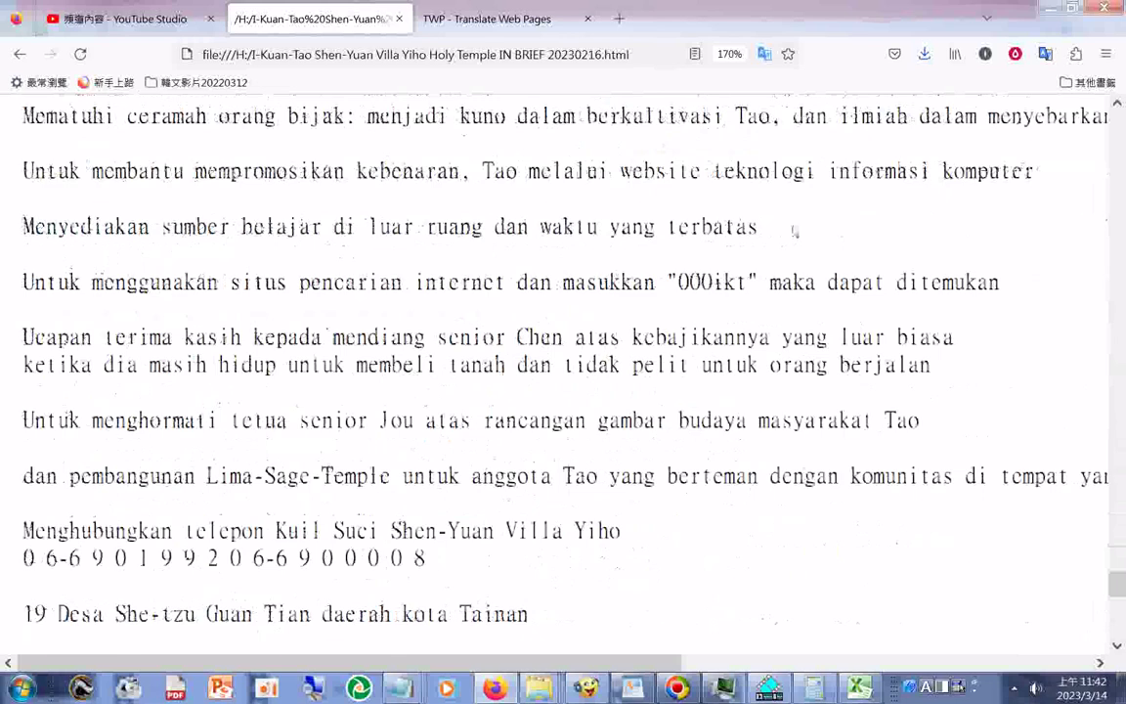
pyautogui.press('pagedown')
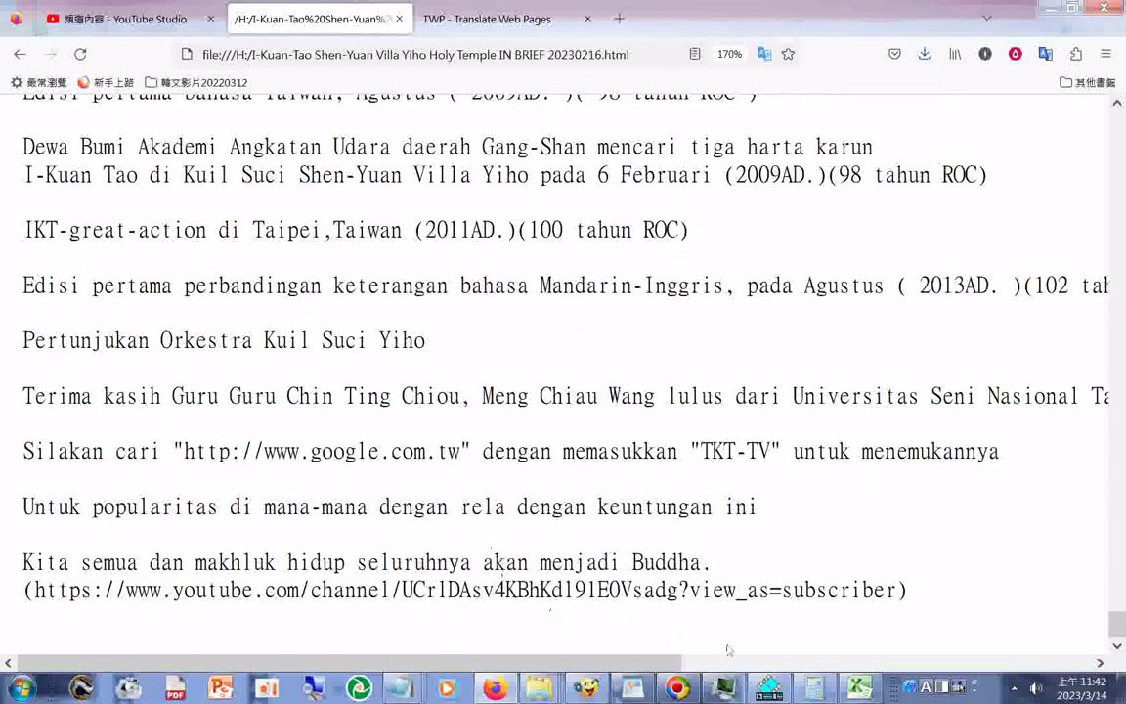
# - Switch to Excel and delete the whole of column B in worksheet 工作表4
pyautogui.click(860, 690)
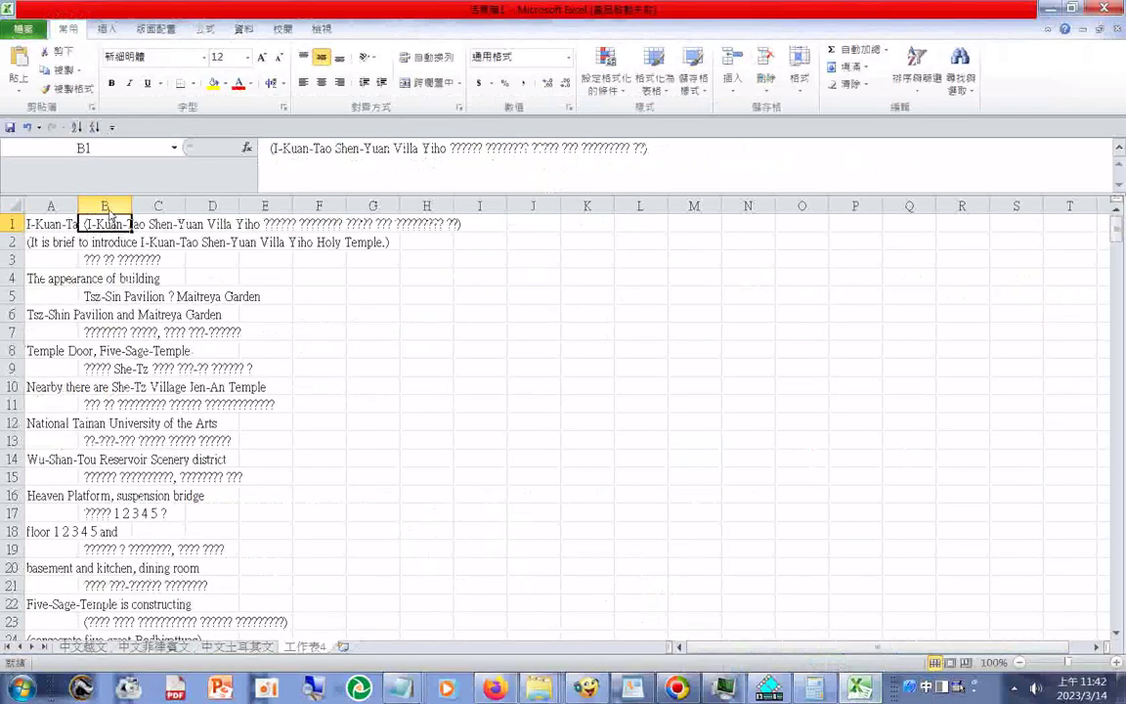
pyautogui.click(106, 206)
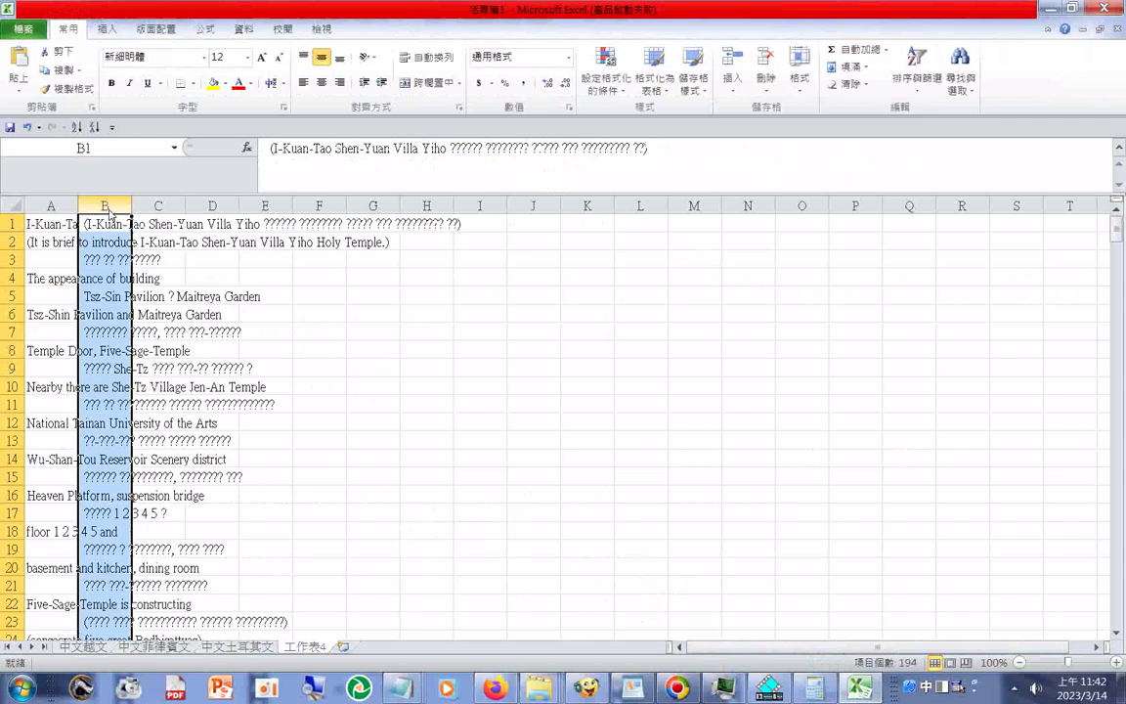
pyautogui.rightClick(109, 211)
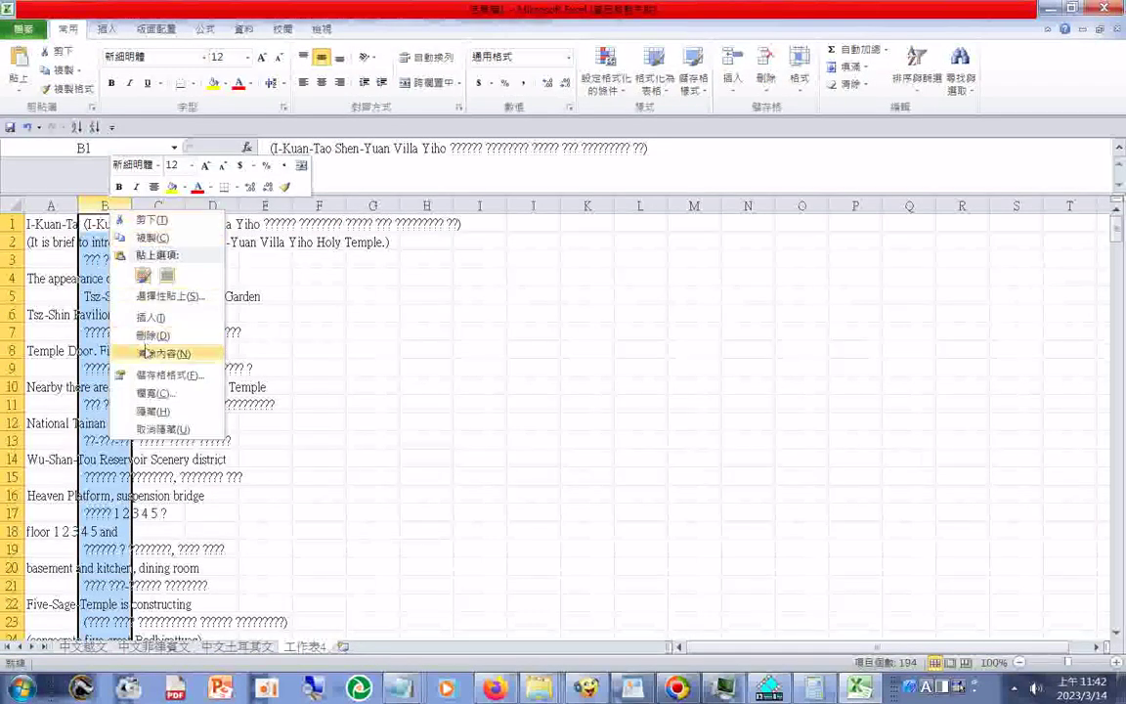
pyautogui.click(146, 338)
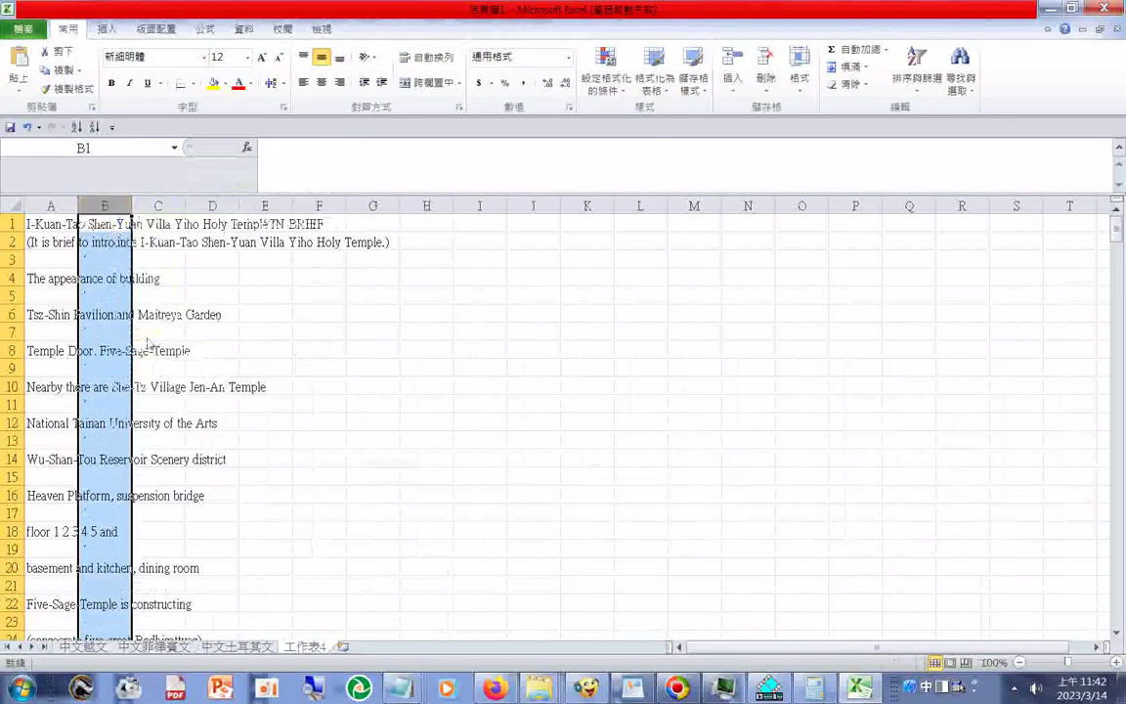
# - Paste the copied Indonesian translation as plain text (文字) into cell B1 of worksheet 工作表4
pyautogui.click(100, 223)
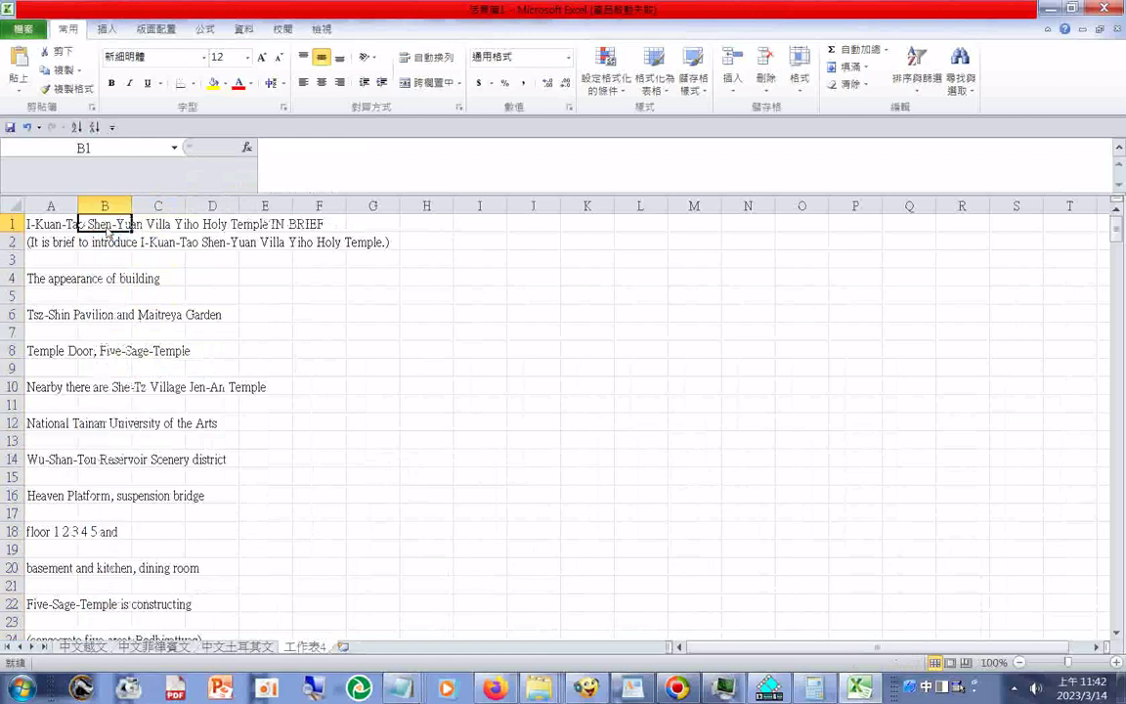
pyautogui.rightClick(107, 224)
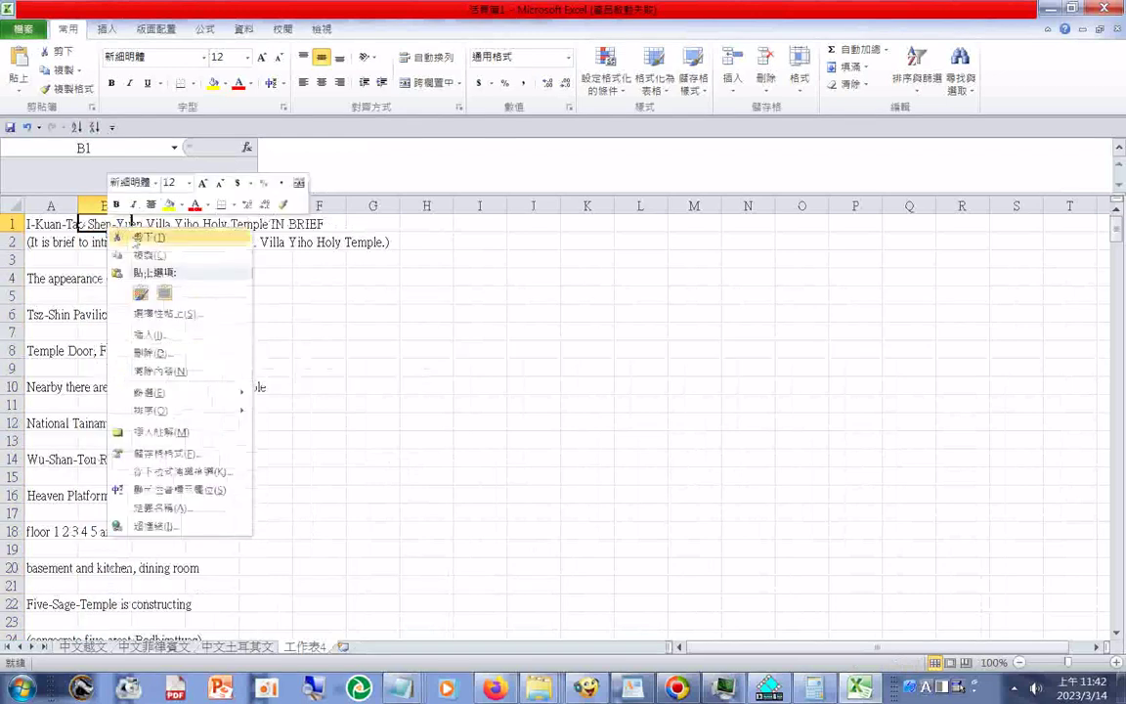
pyautogui.click(162, 314)
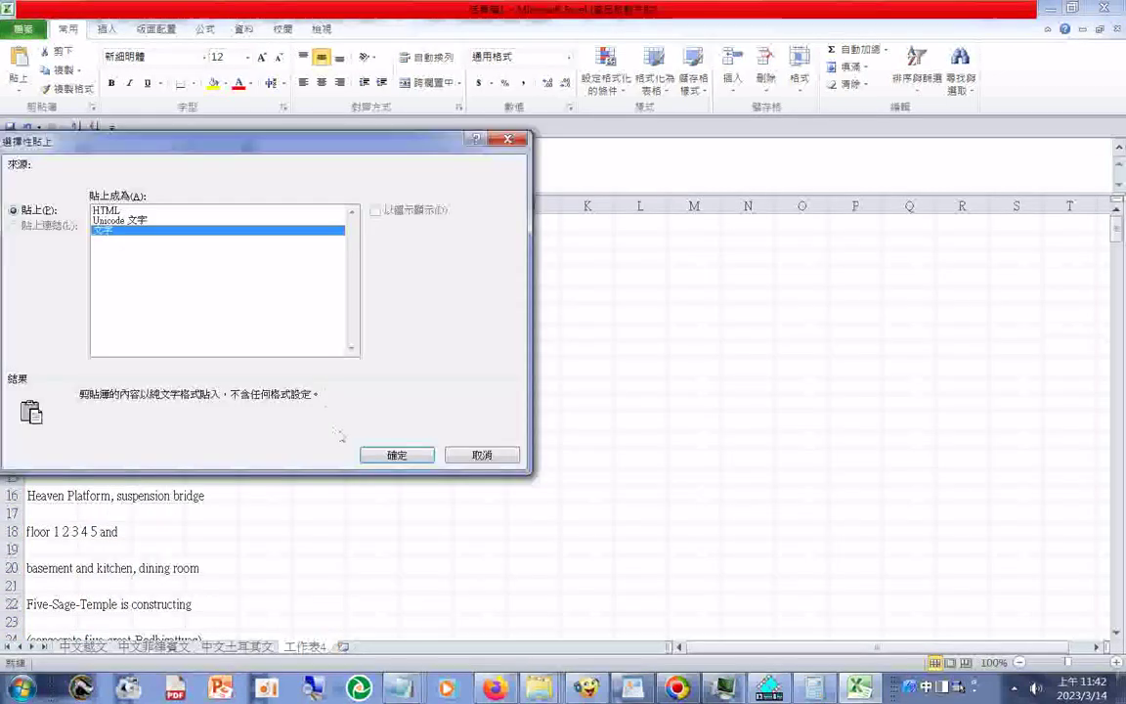
pyautogui.click(383, 454)
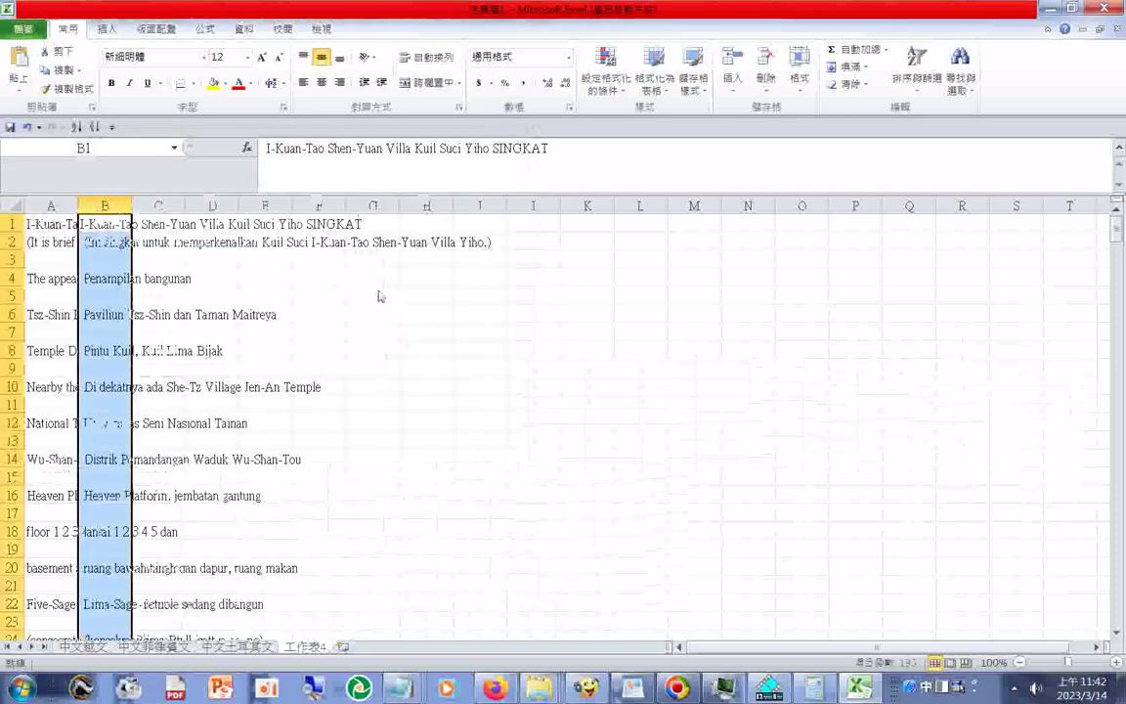
# - Rename worksheet 工作表4 as 中文印尼文
pyautogui.rightClick(312, 648)
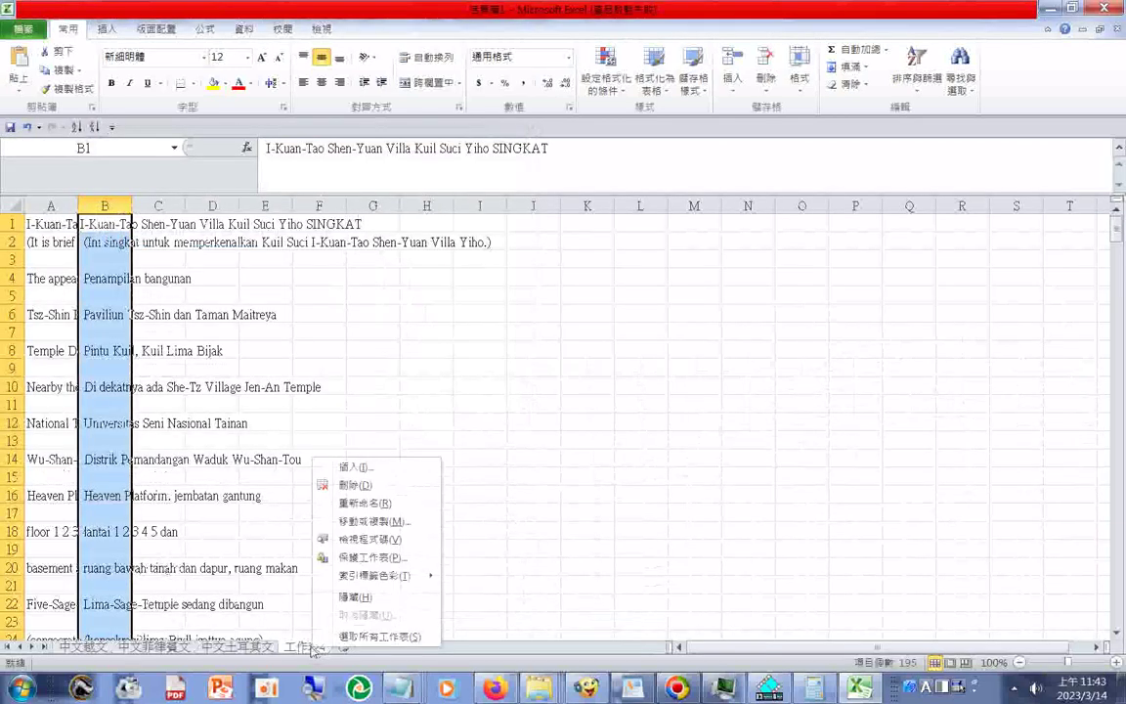
pyautogui.click(377, 504)
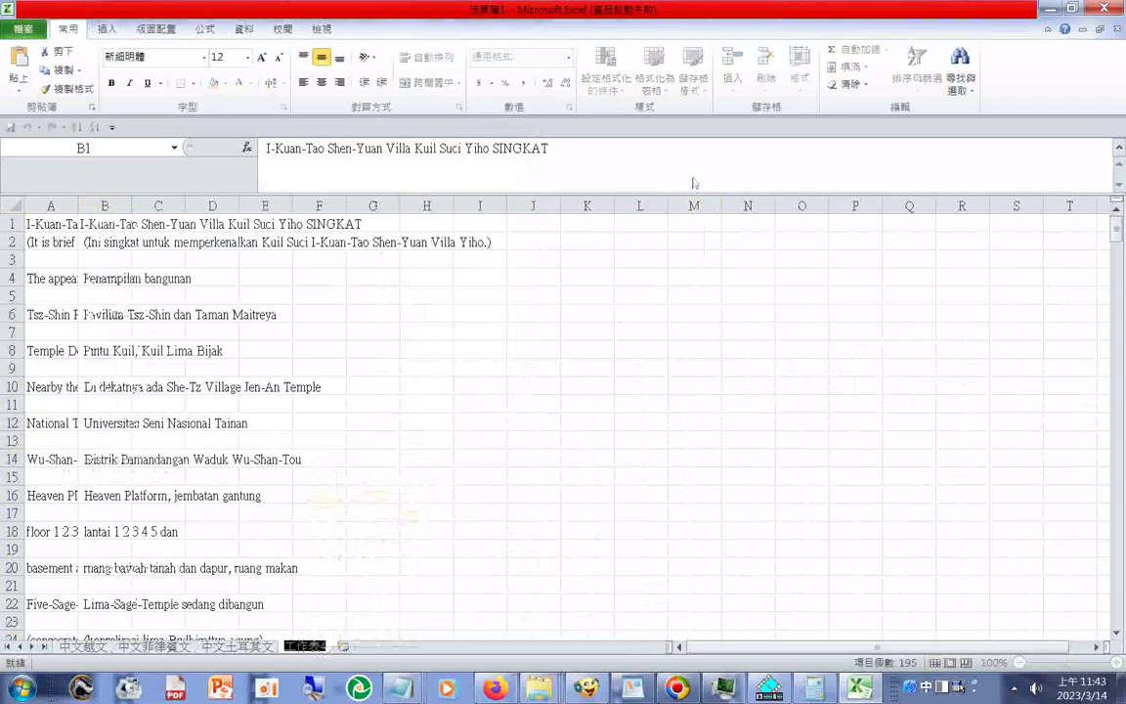
pyautogui.write('ㄓㄨ')
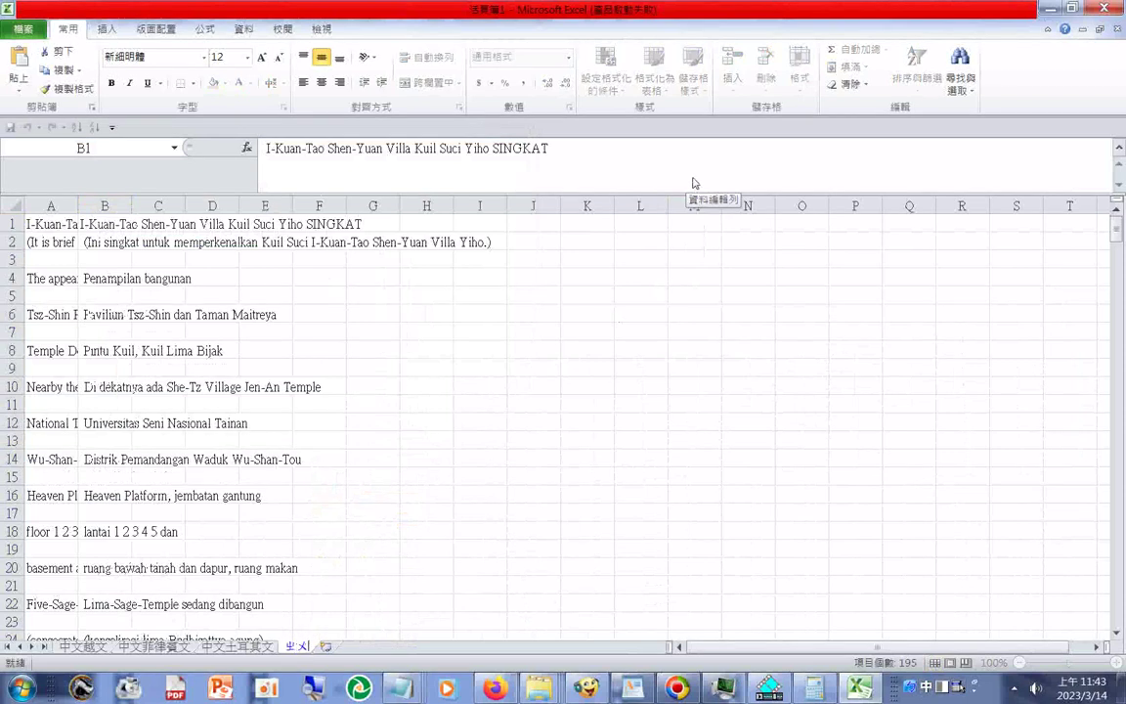
pyautogui.write('中文ㄧ')
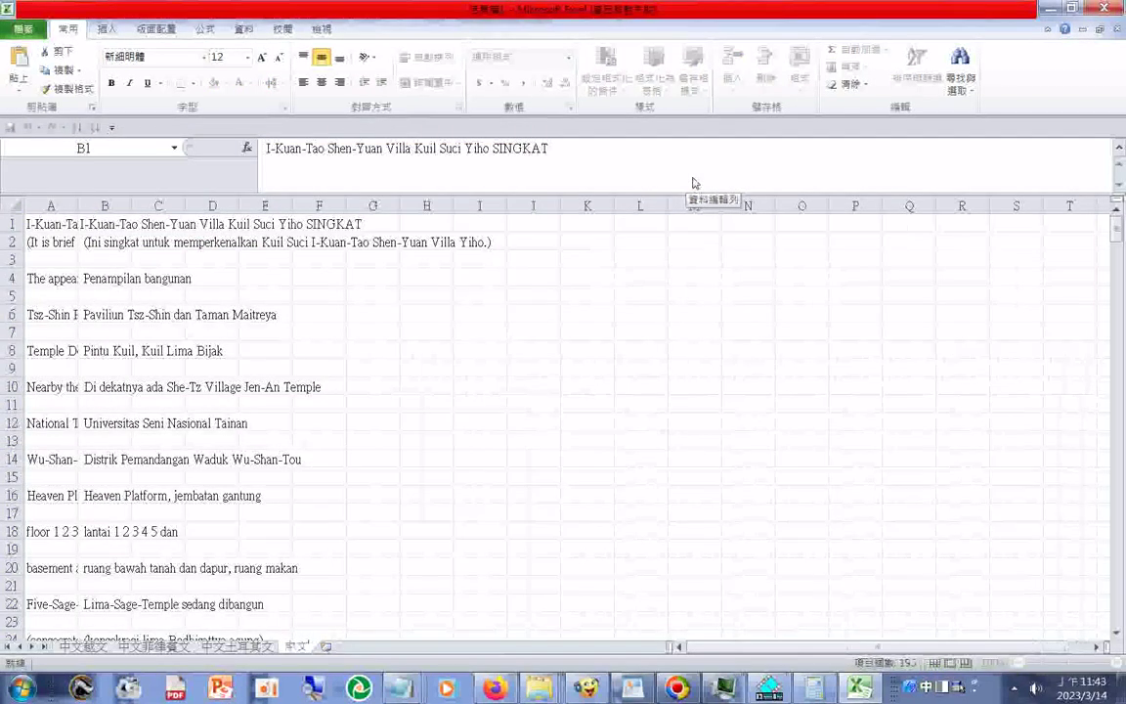
pyautogui.write('ㄧㄣˋㄋㄧˊ')
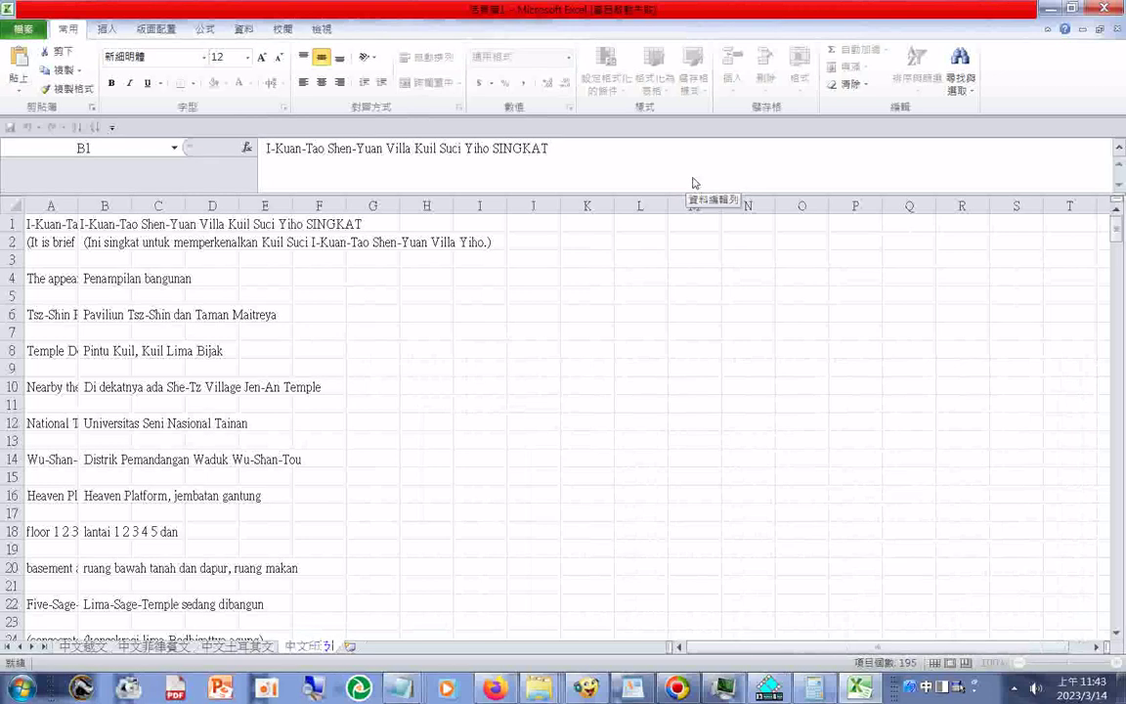
pyautogui.write('ㄨㄣˊ')
pyautogui.press('Return')
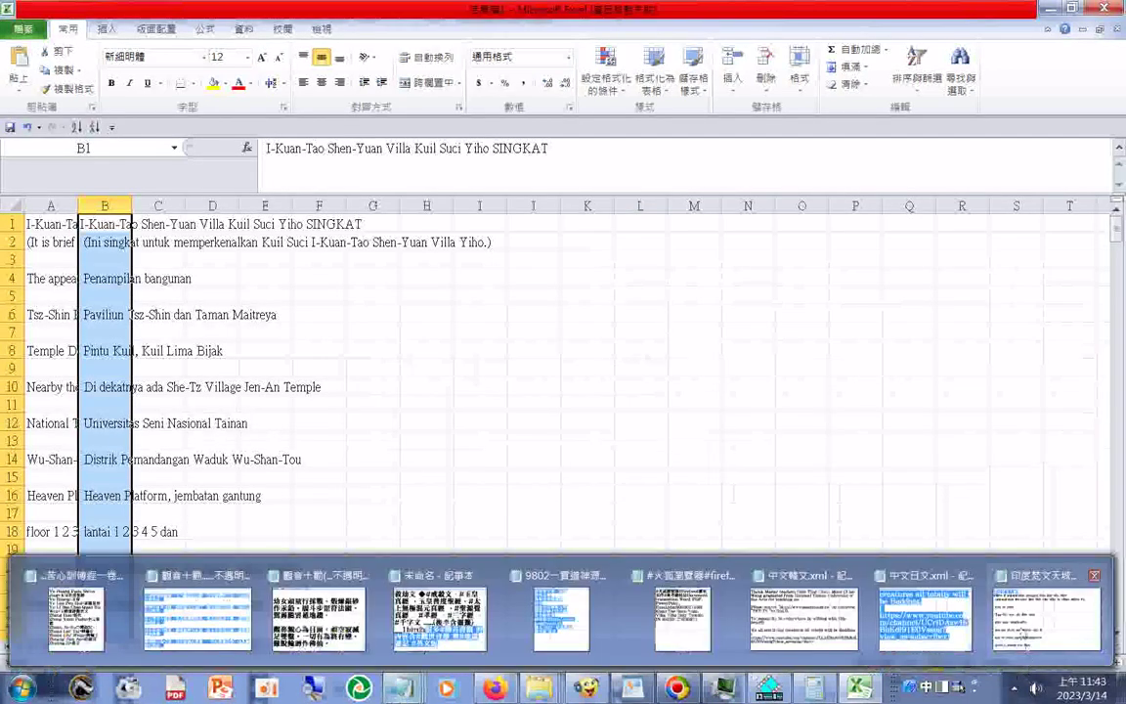
# - Switch to the combined XML text in Notepad and insert the heading 印尼文 and a dotted separator line above 印度梵文天城體
pyautogui.click(1021, 634)
pyautogui.click(1021, 633)
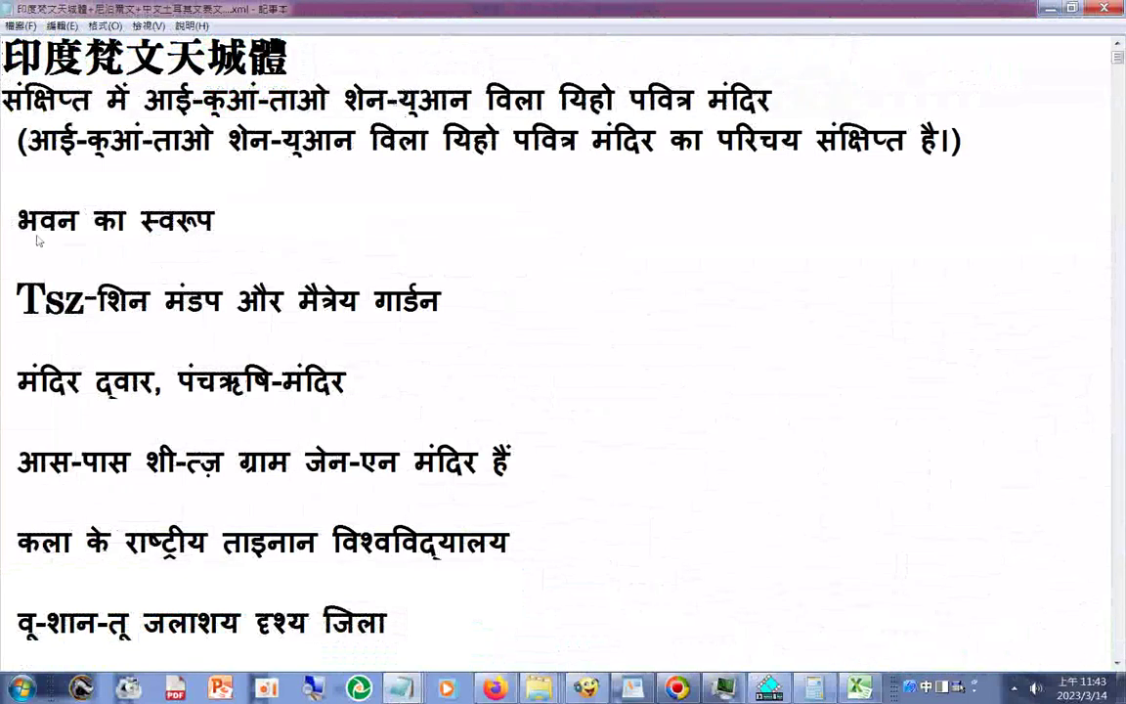
pyautogui.write('...................')
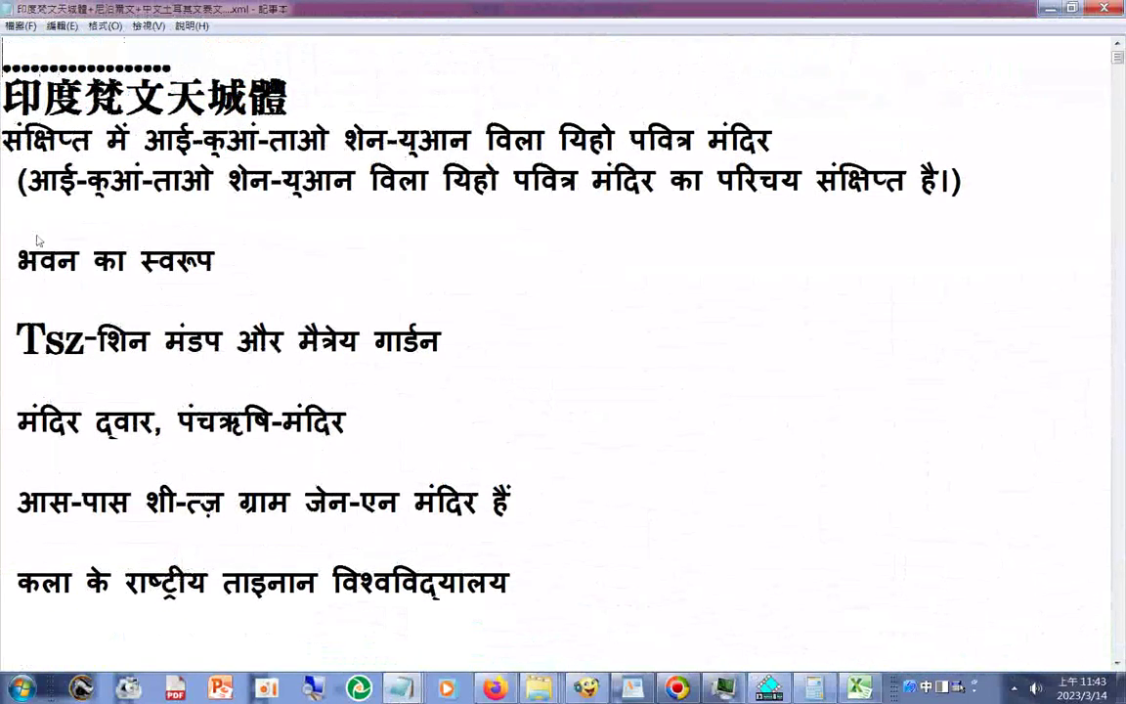
pyautogui.press('Return')
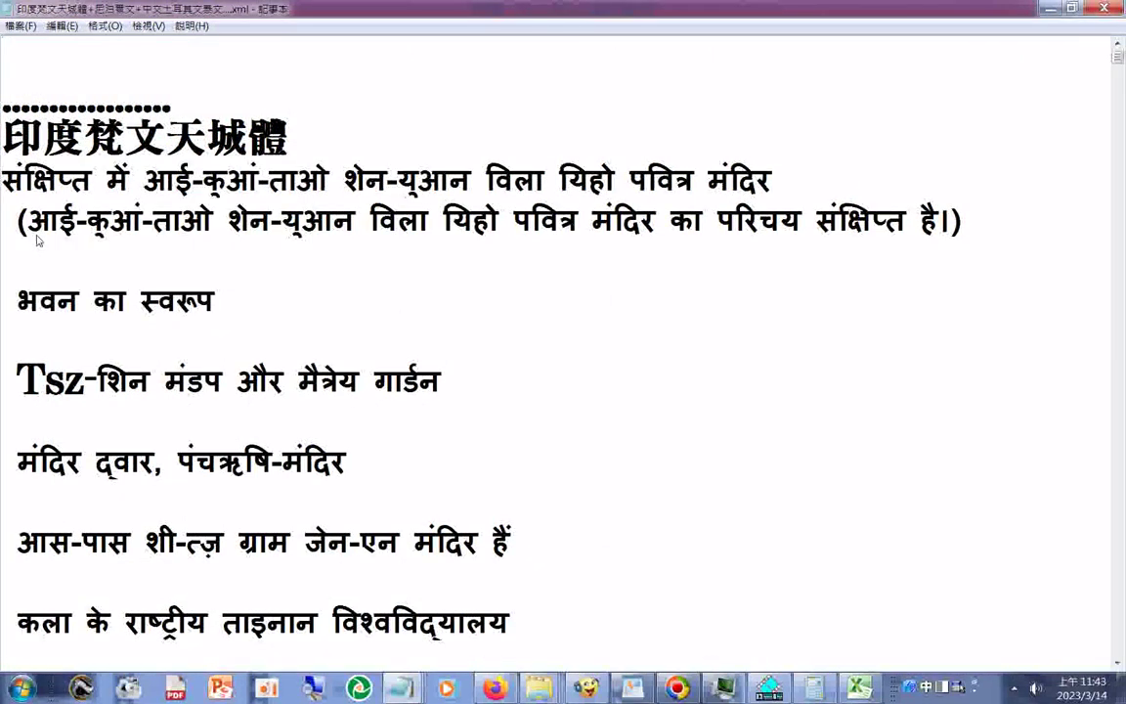
pyautogui.write('印')
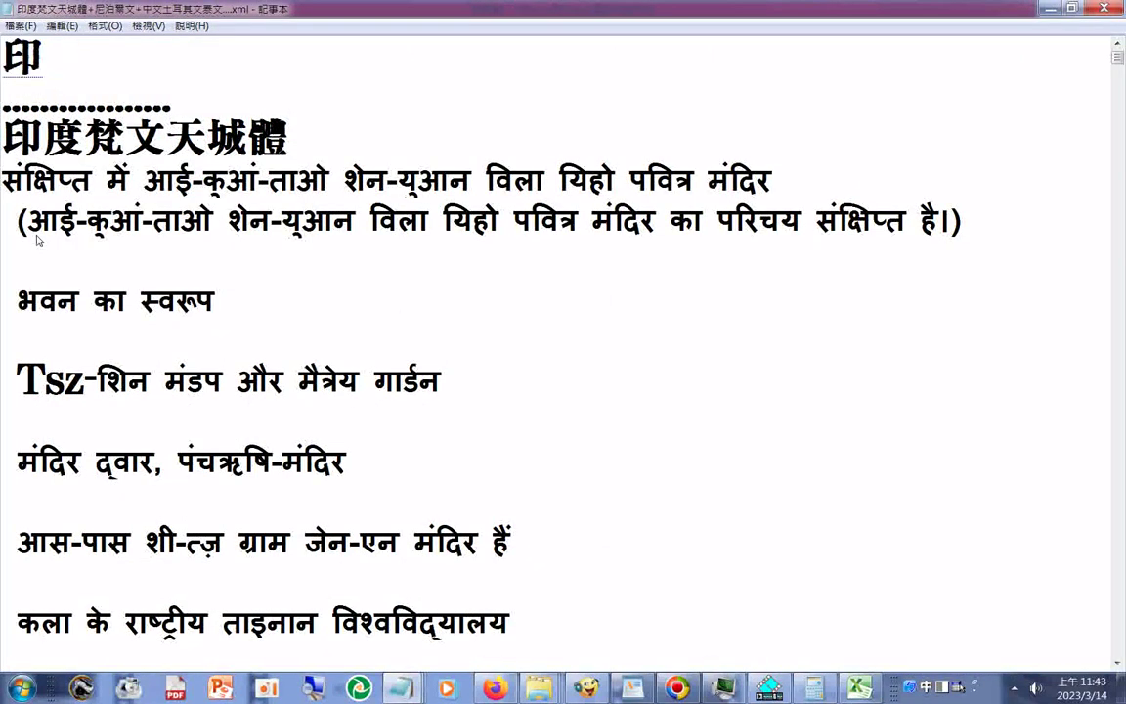
pyautogui.write('ㄋ尼文')
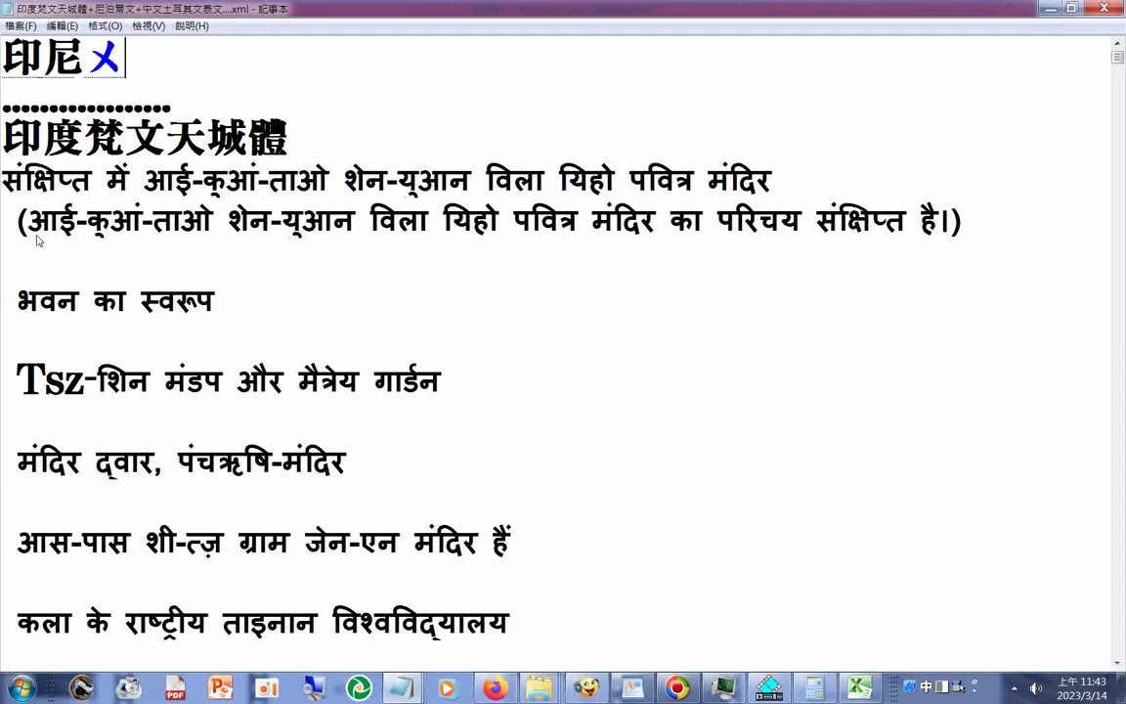
pyautogui.press('Return')
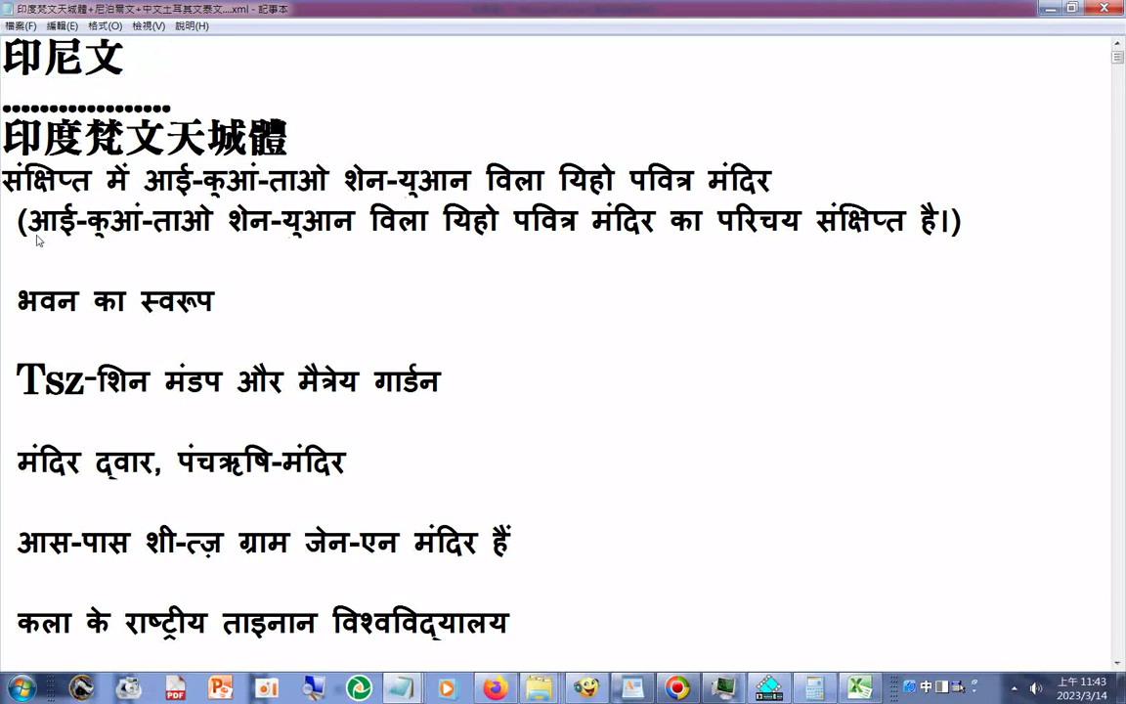
pyautogui.press('Return')
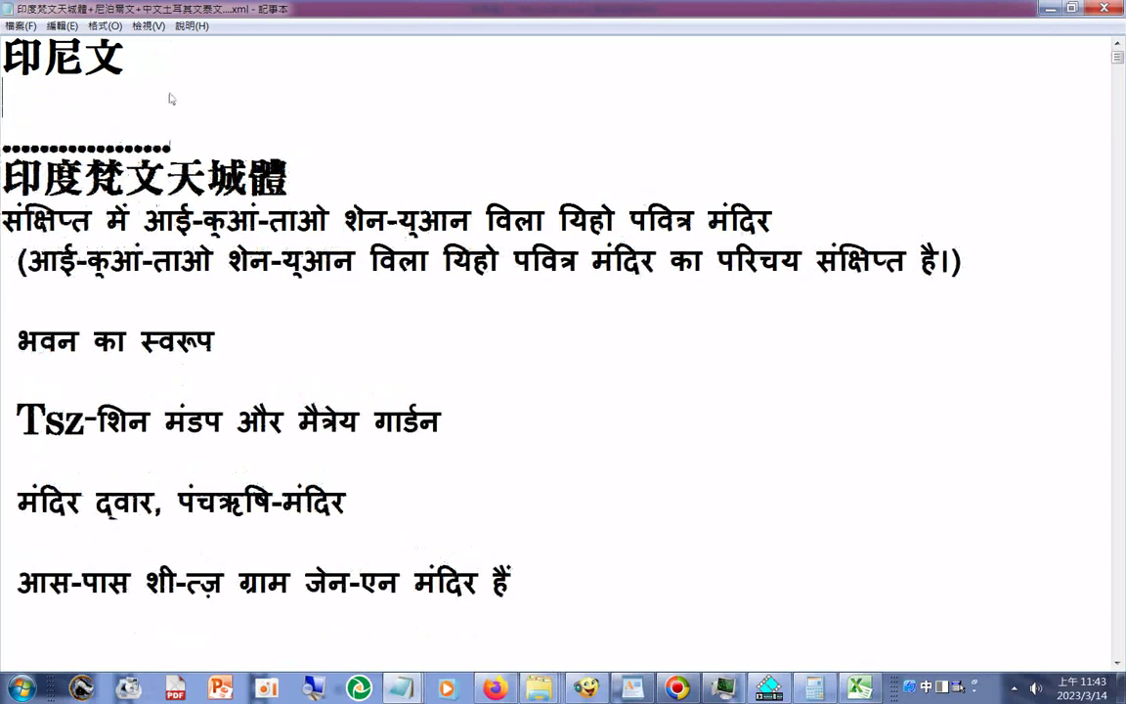
# - Paste the Indonesian translation below the 印尼文 heading in the combined text
pyautogui.rightClick(152, 111)
pyautogui.click(213, 178)
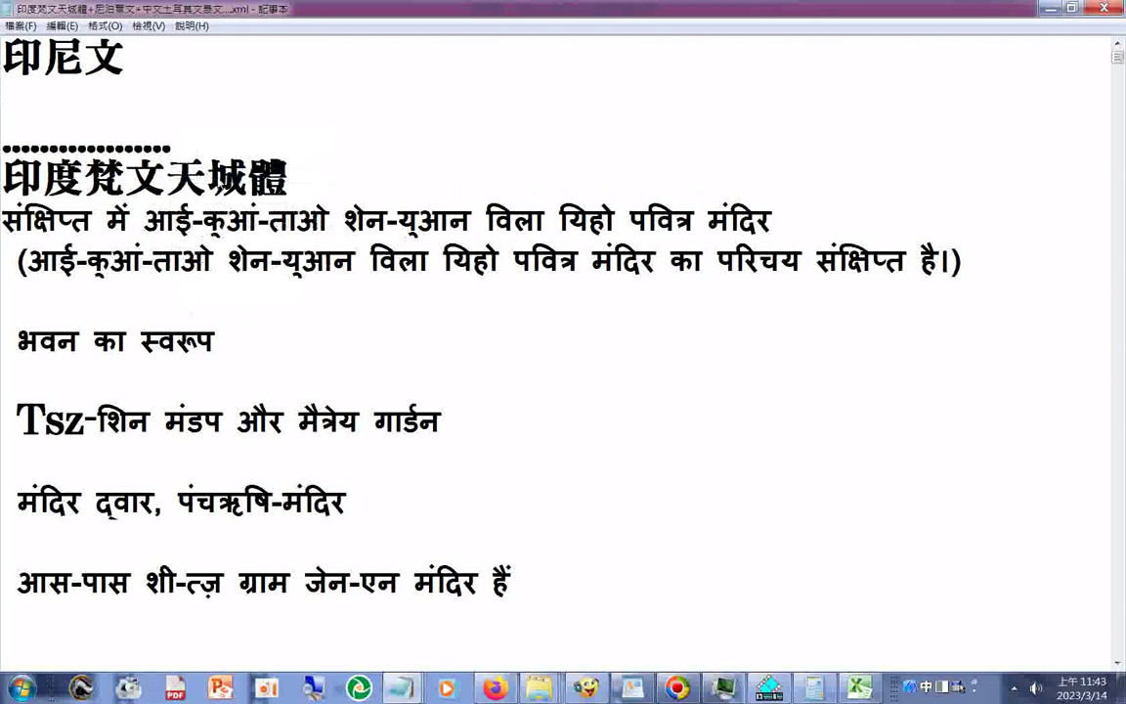
pyautogui.hotkey('ctrl', 'v')
# - Begin saving the combined text under a new name, entering 印尼文+印度梵文天城體+尼泊爾文+中文土耳其文泰文....xml as the file name
pyautogui.click(19, 26)
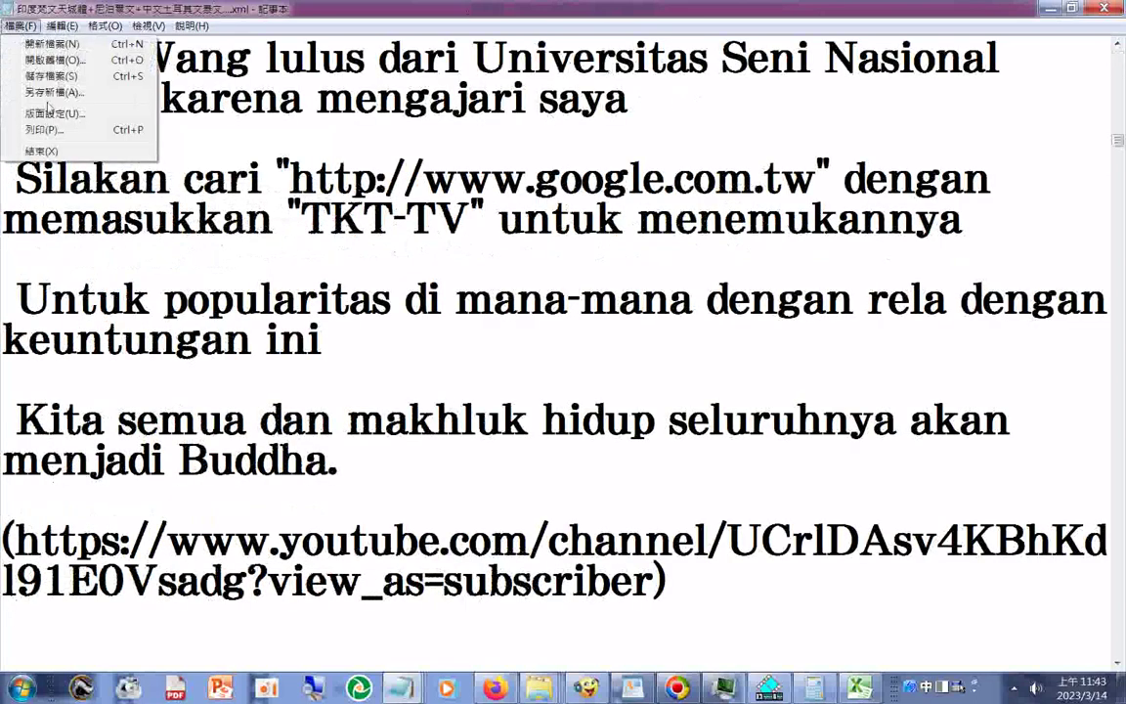
pyautogui.click(44, 92)
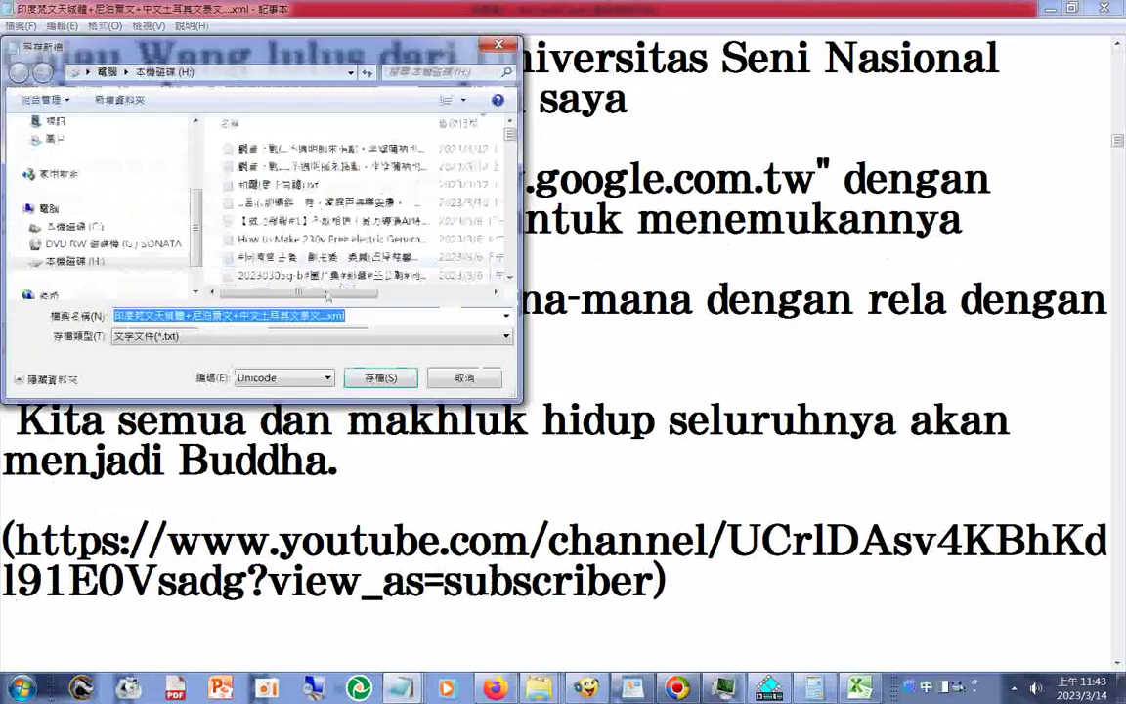
pyautogui.click(208, 318)
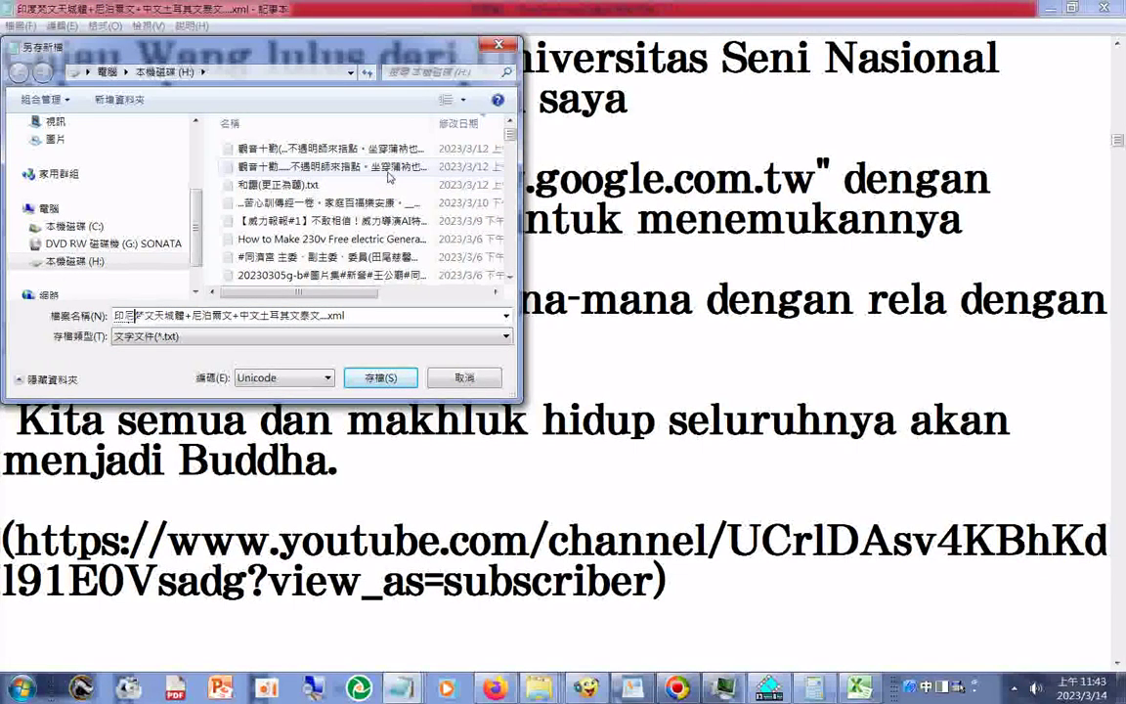
pyautogui.press('BackSpace')
pyautogui.write('文')
pyautogui.write('印度梵')
pyautogui.press('Left')
pyautogui.press('Left')
pyautogui.press('Left')
pyautogui.write('+')
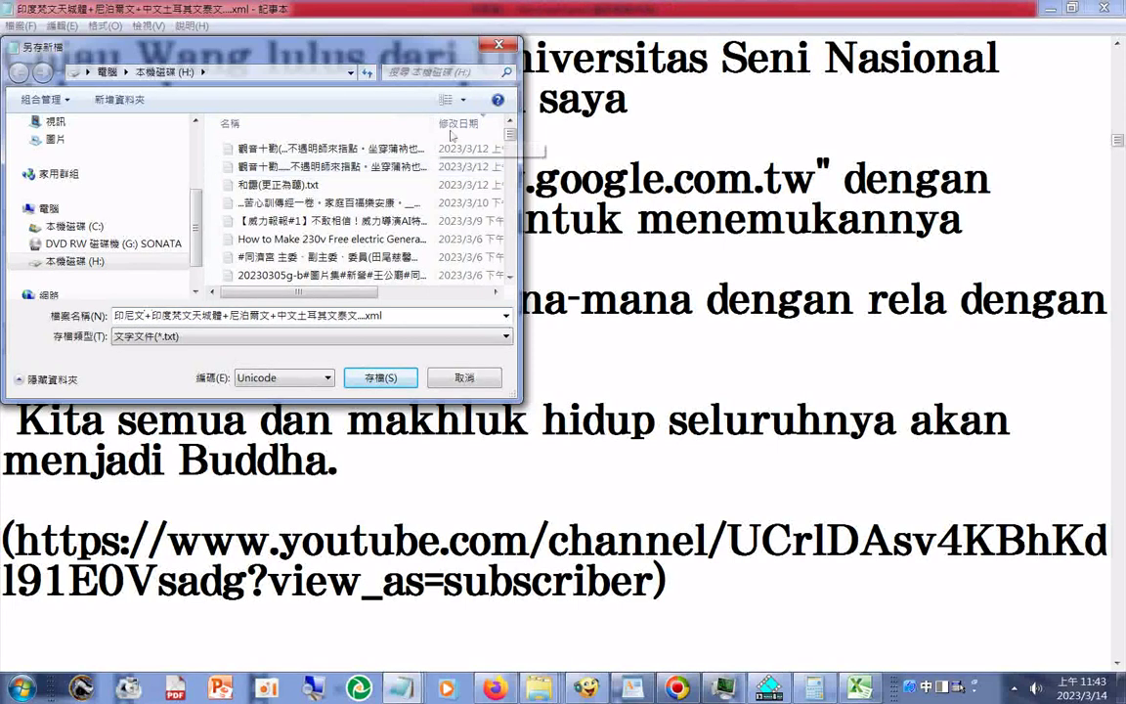
# - Set the file type to all files (所有檔案) and save the renamed XML text file
pyautogui.click(225, 336)
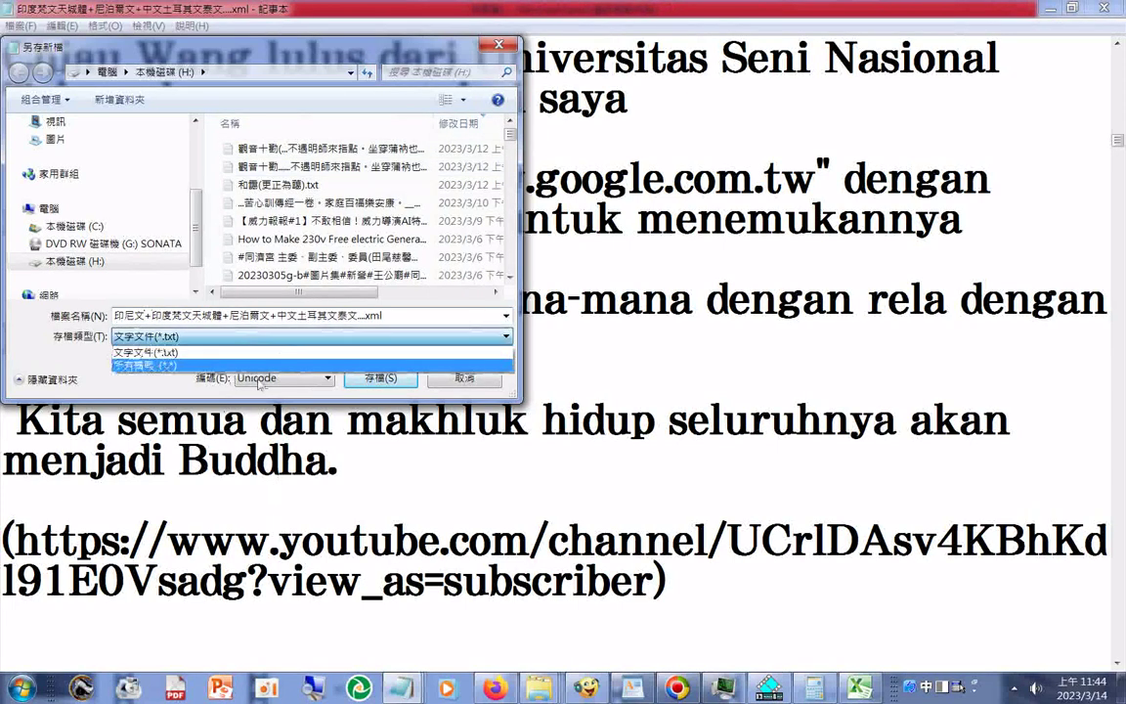
pyautogui.click(244, 364)
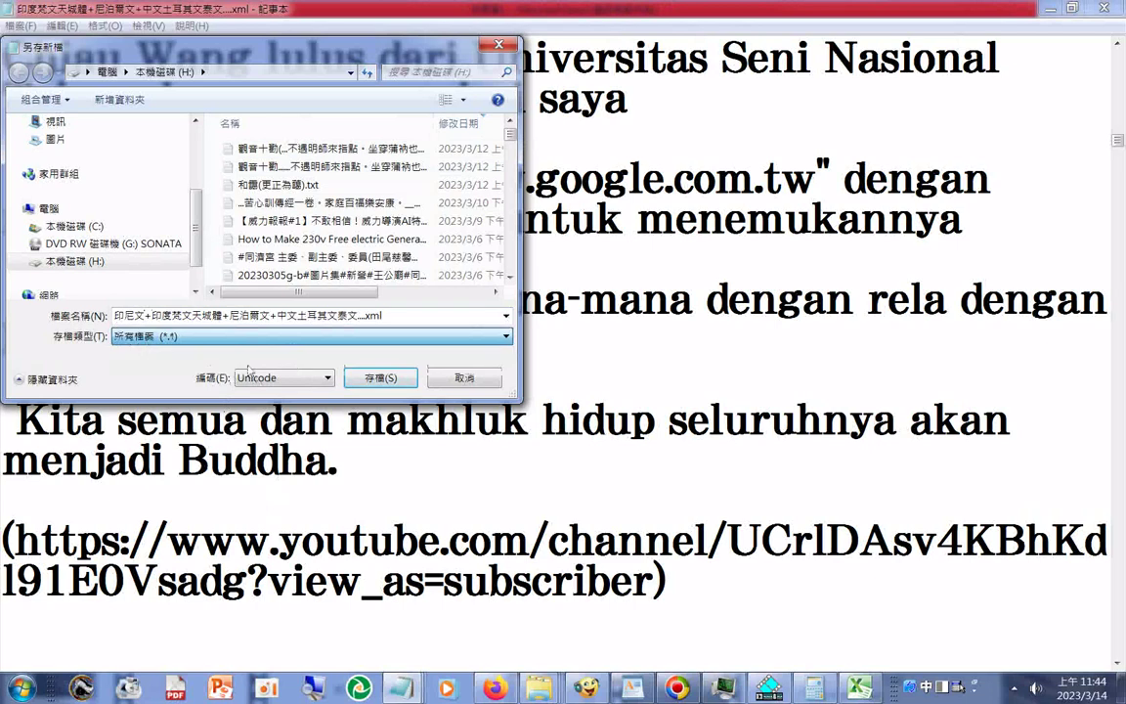
pyautogui.press('Return')
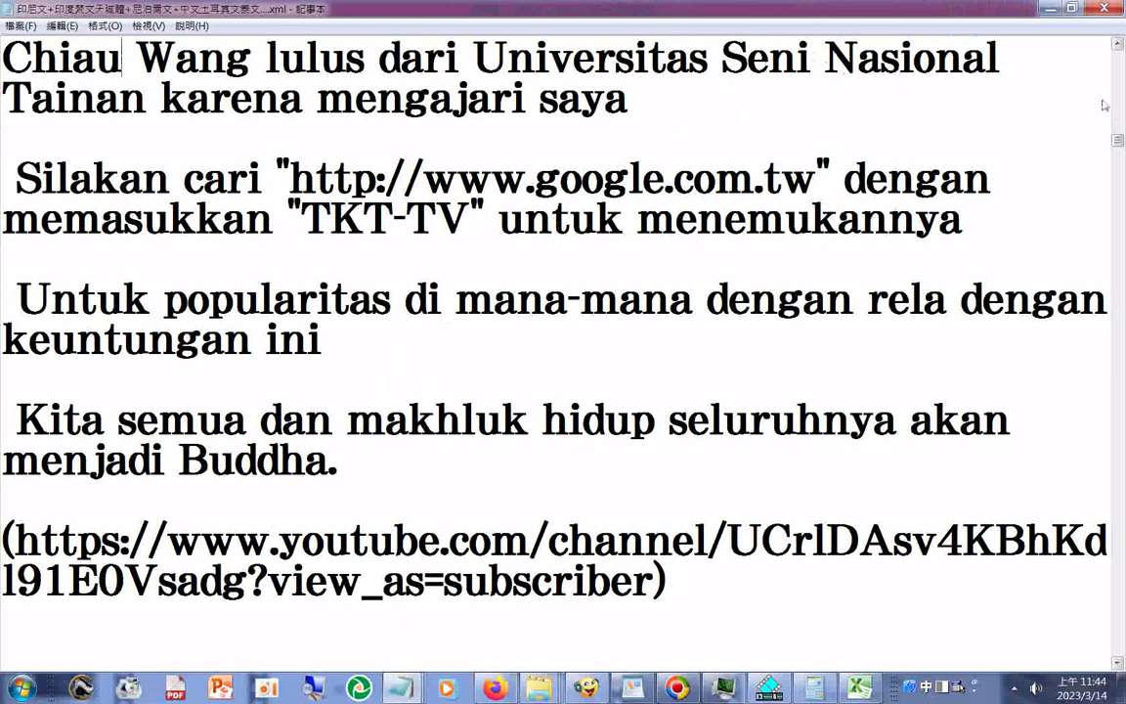
# - Review the pasted Indonesian text in the combined file from the 印尼文 heading down to the 印度梵文天城體 section
pyautogui.moveTo(1117, 144); pyautogui.dragTo(1102, 49)
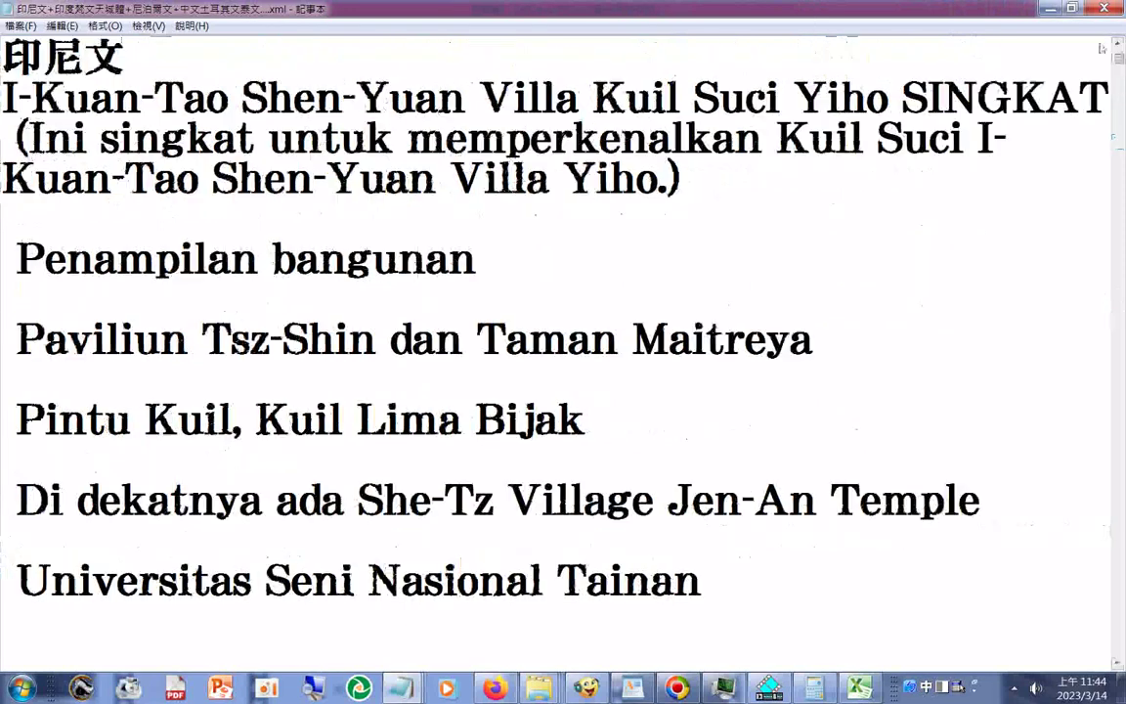
pyautogui.scroll(-5, 1102, 49)
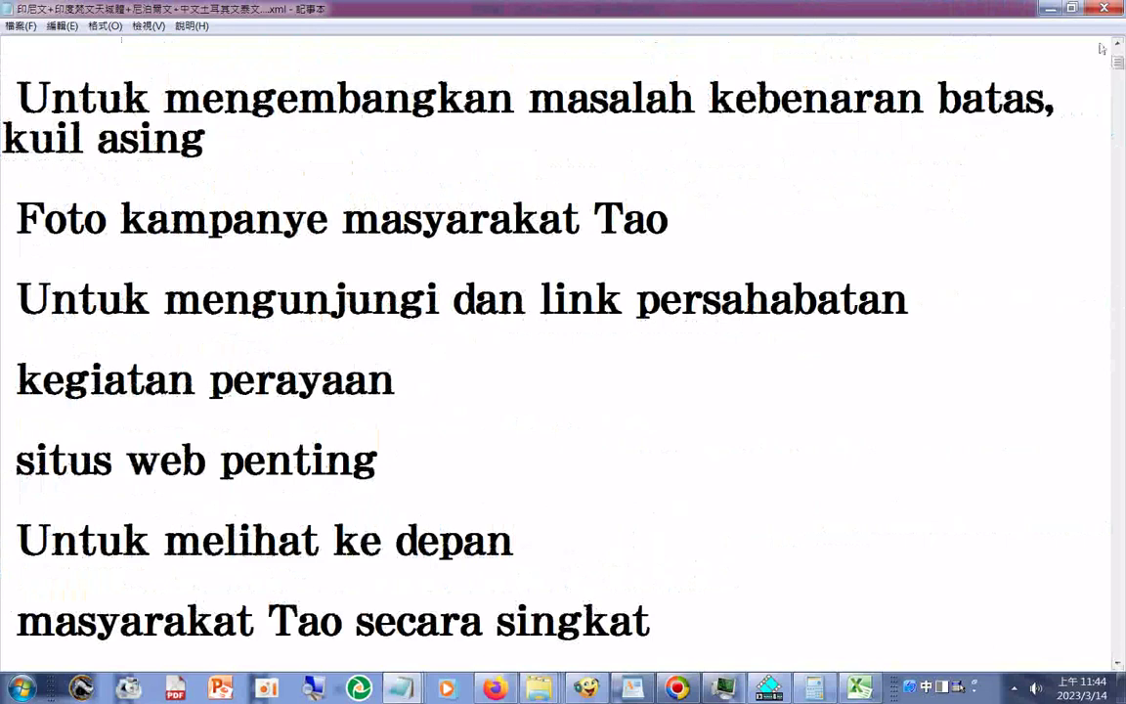
pyautogui.scroll(-5, 1102, 48)
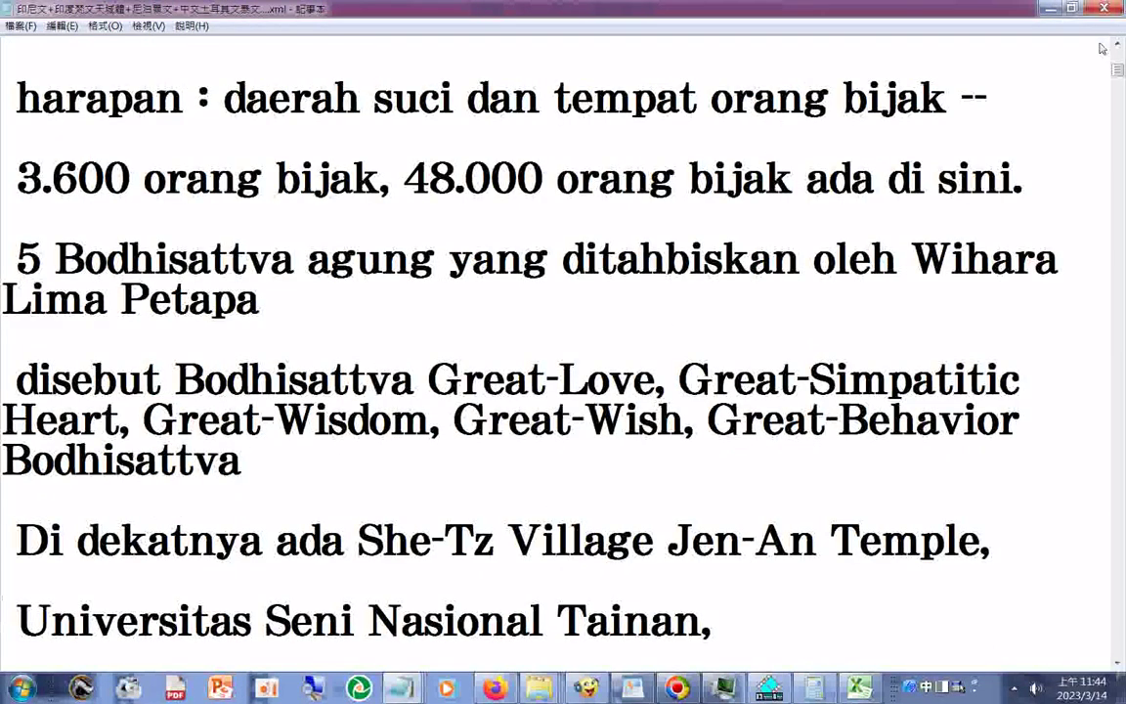
pyautogui.scroll(-5, 1102, 49)
pyautogui.scroll(-5, 1103, 49)
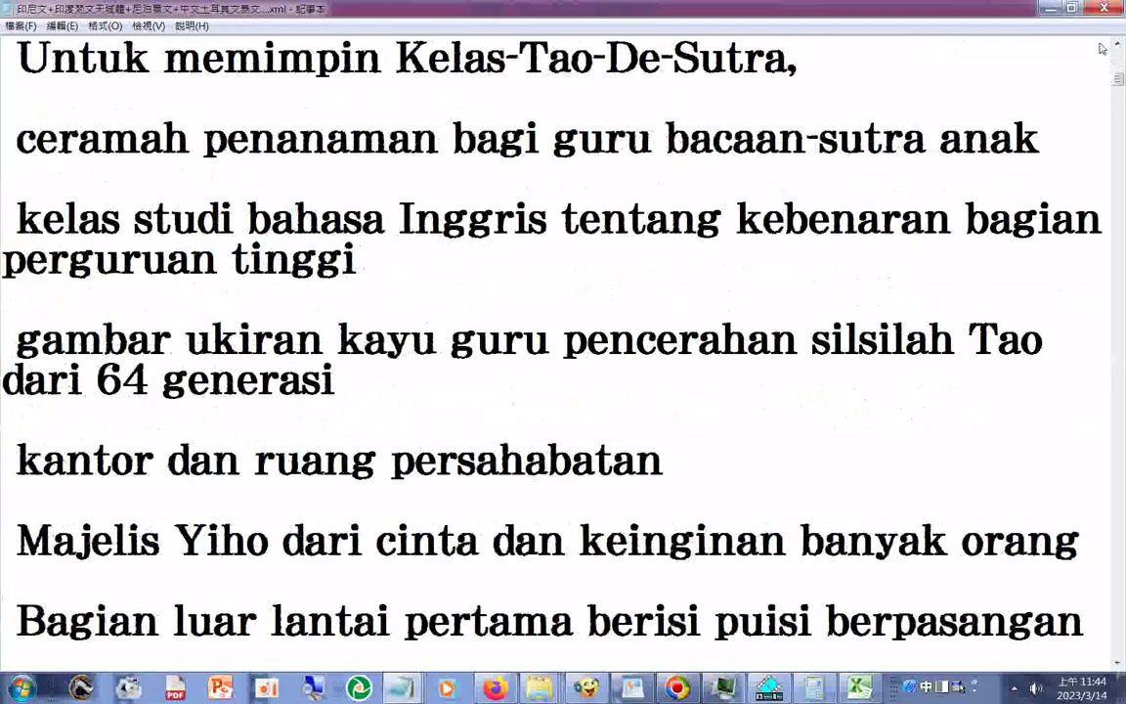
pyautogui.scroll(-5, 1102, 49)
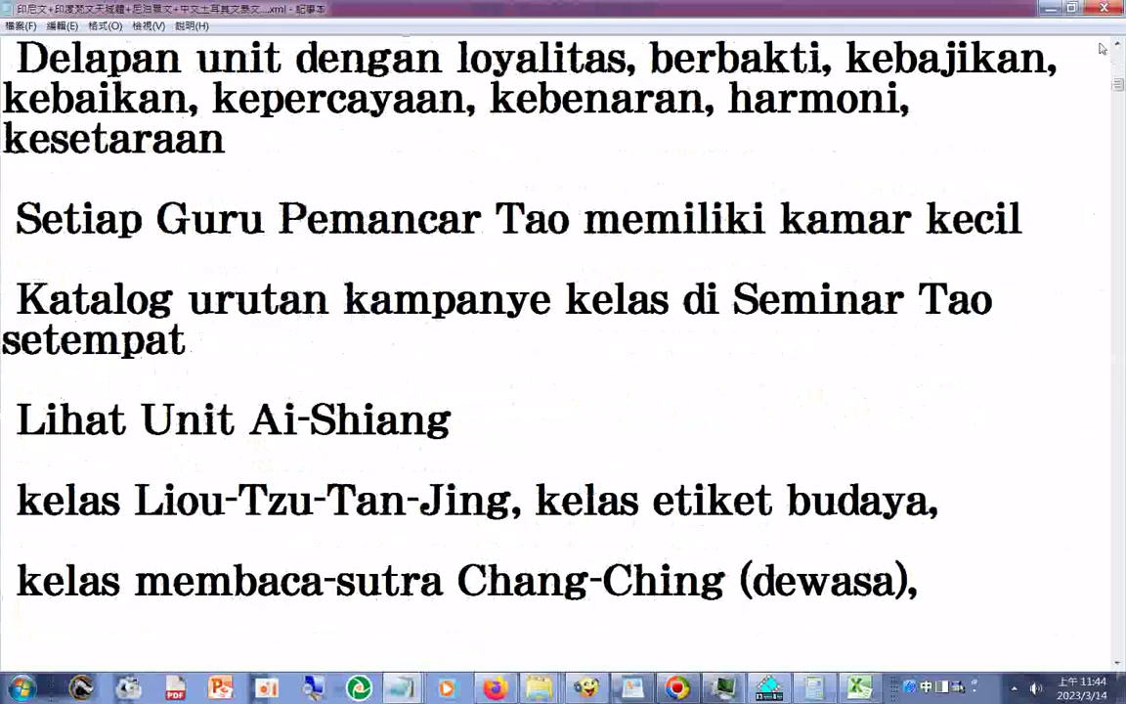
pyautogui.scroll(-5, 1103, 49)
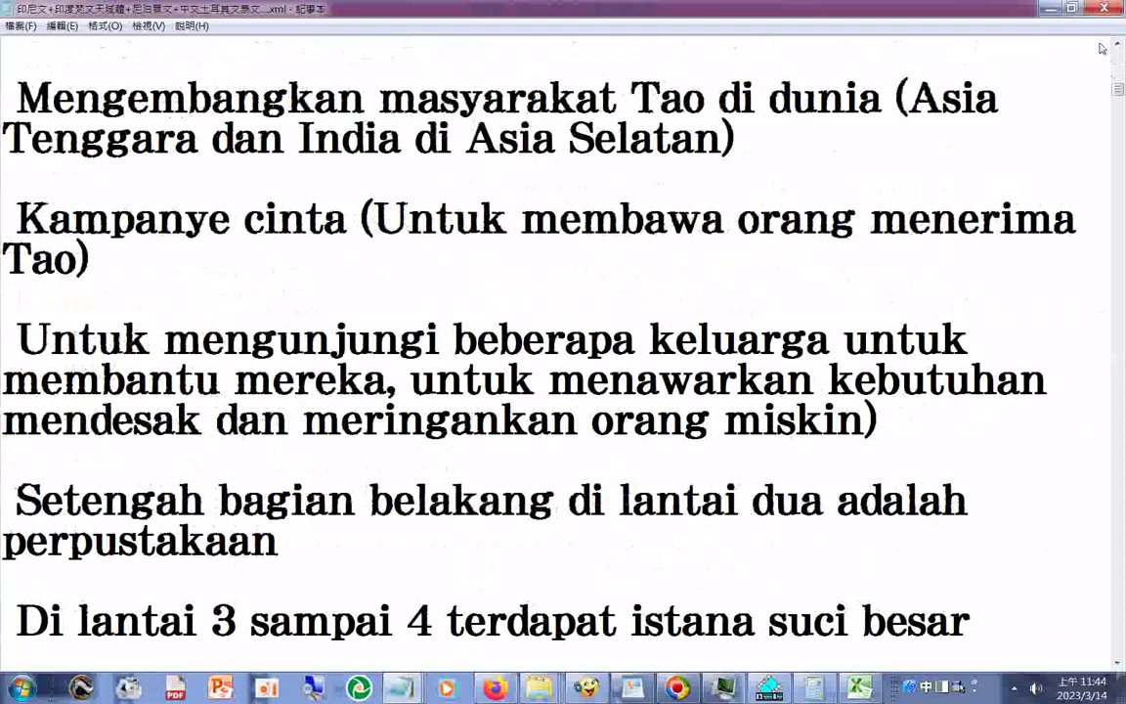
pyautogui.scroll(-5, 1102, 49)
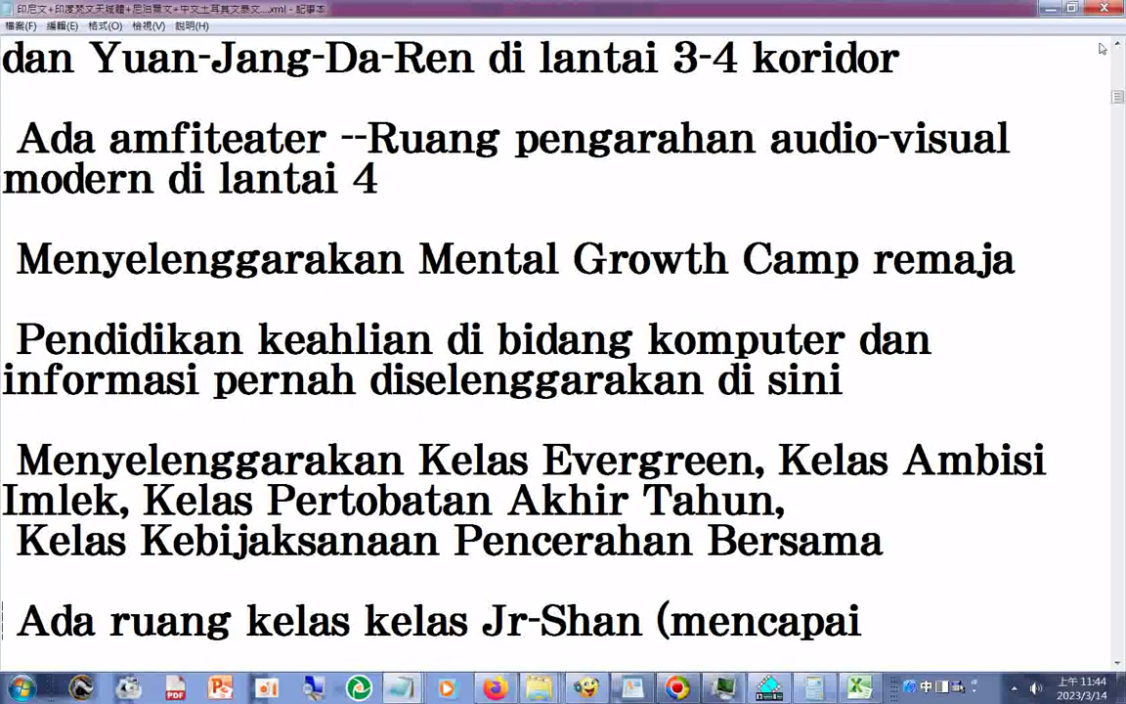
pyautogui.scroll(-5, 1102, 49)
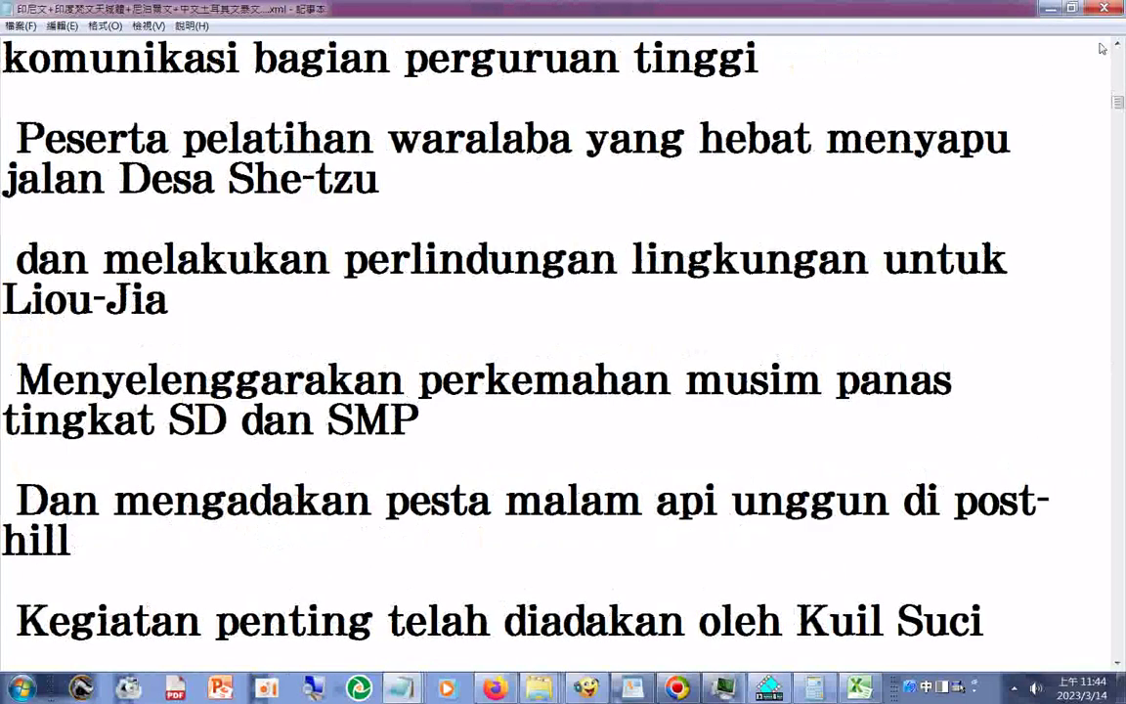
pyautogui.scroll(-5, 1102, 49)
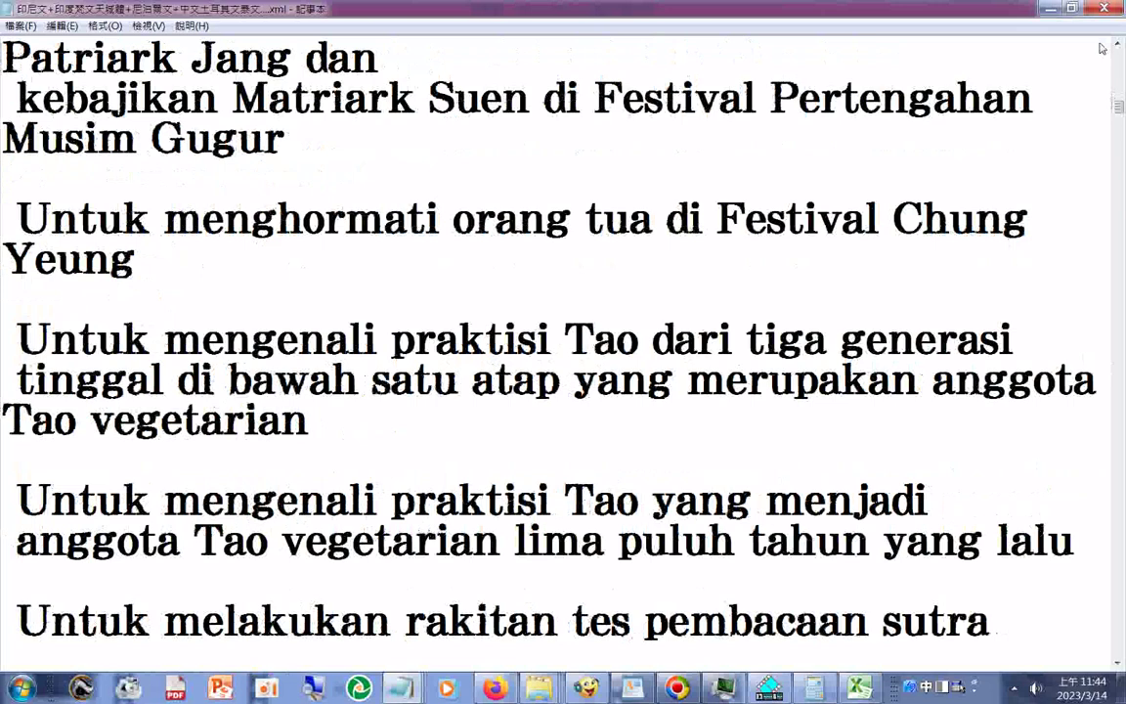
pyautogui.scroll(-5, 1102, 49)
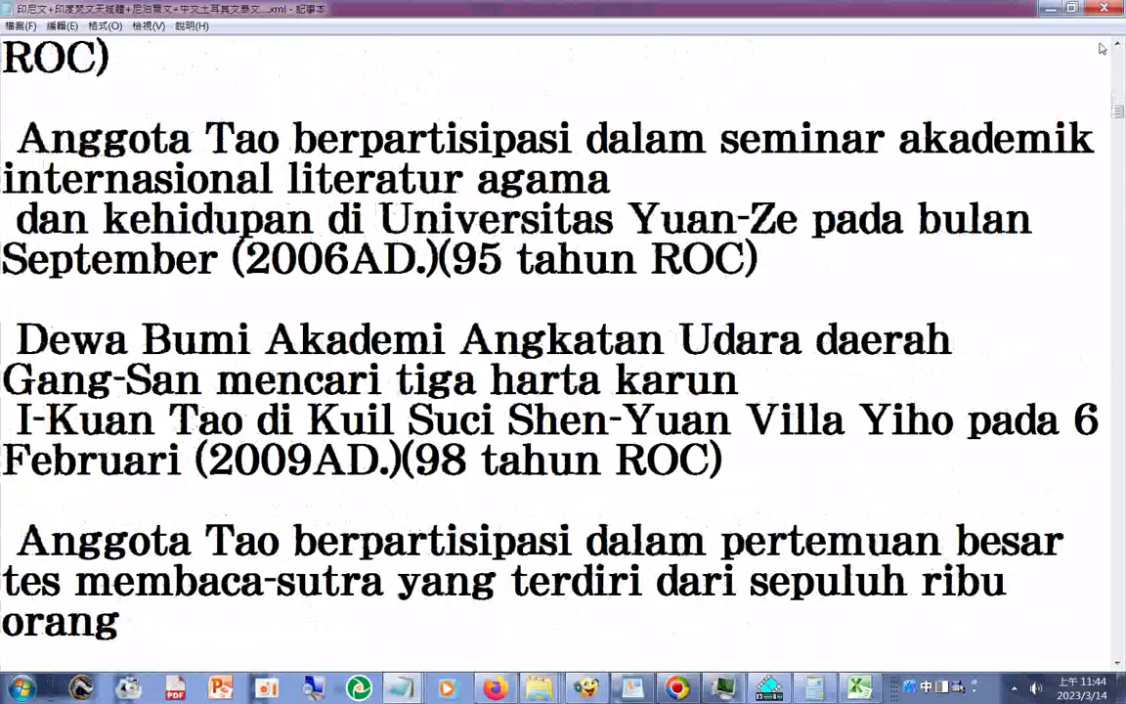
pyautogui.scroll(-5, 1102, 48)
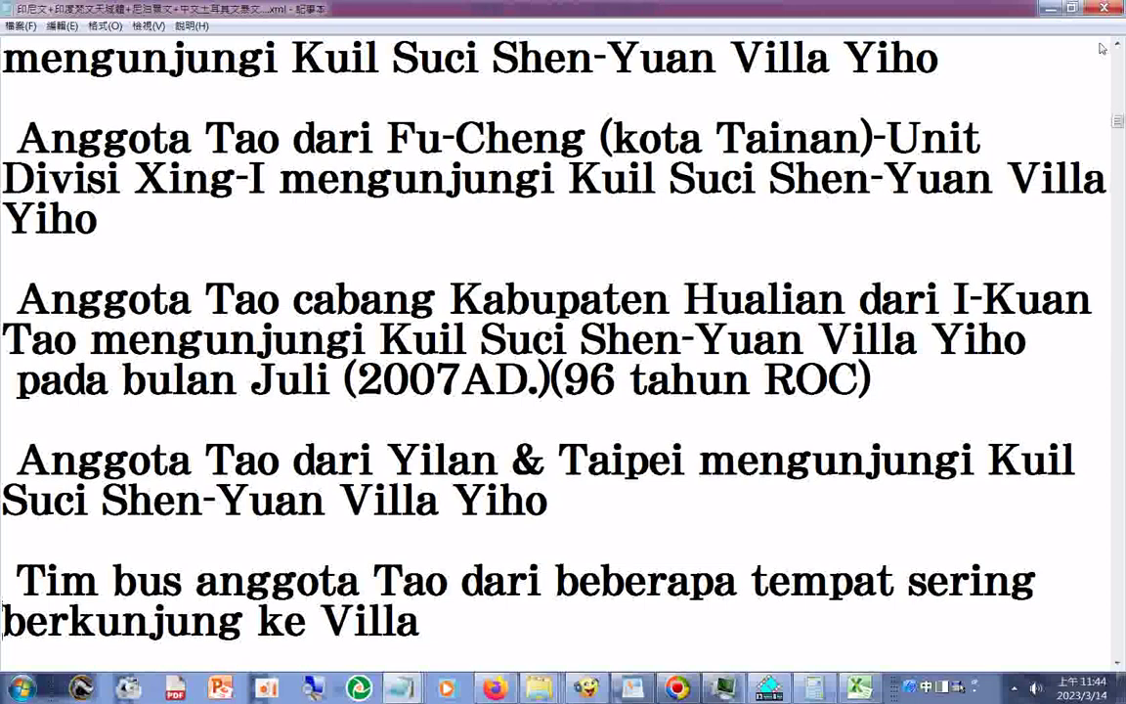
pyautogui.scroll(-5, 1102, 49)
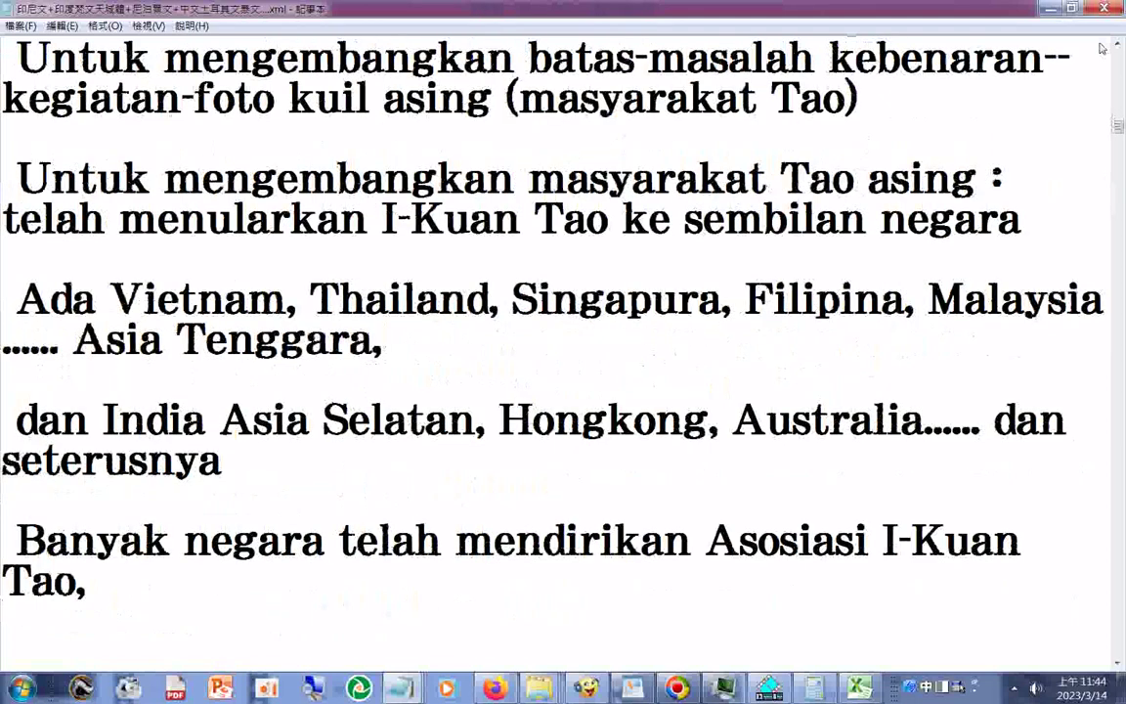
pyautogui.scroll(-5, 1102, 49)
pyautogui.scroll(-5, 1103, 49)
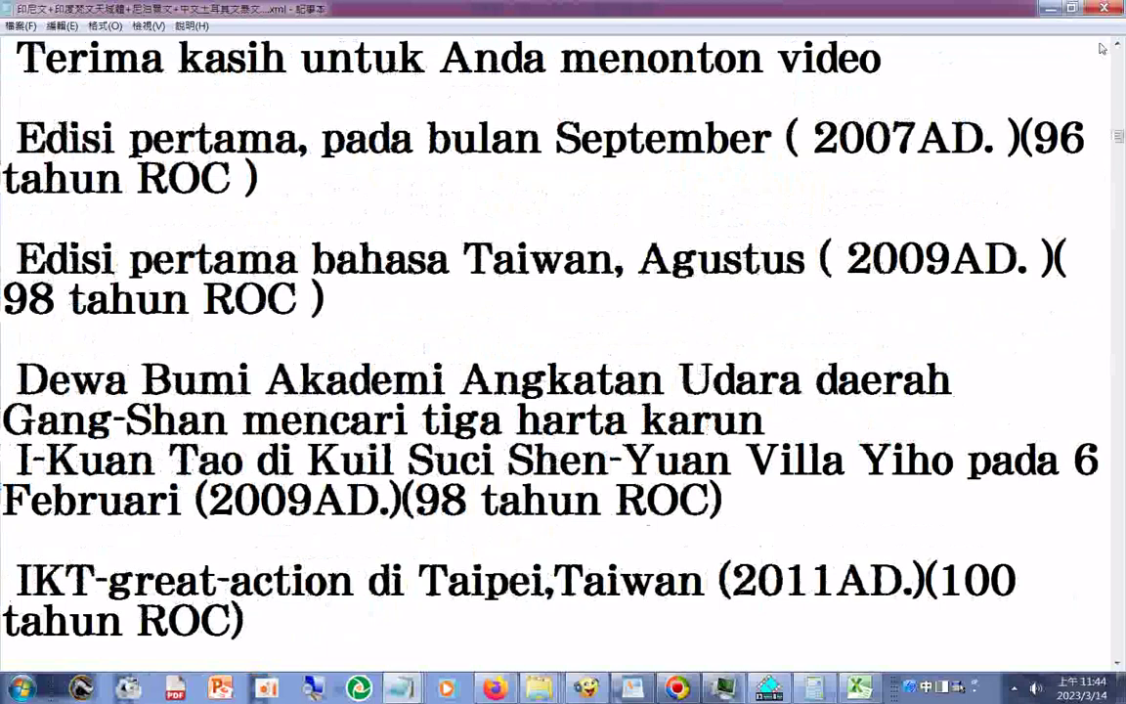
pyautogui.scroll(-5, 1102, 49)
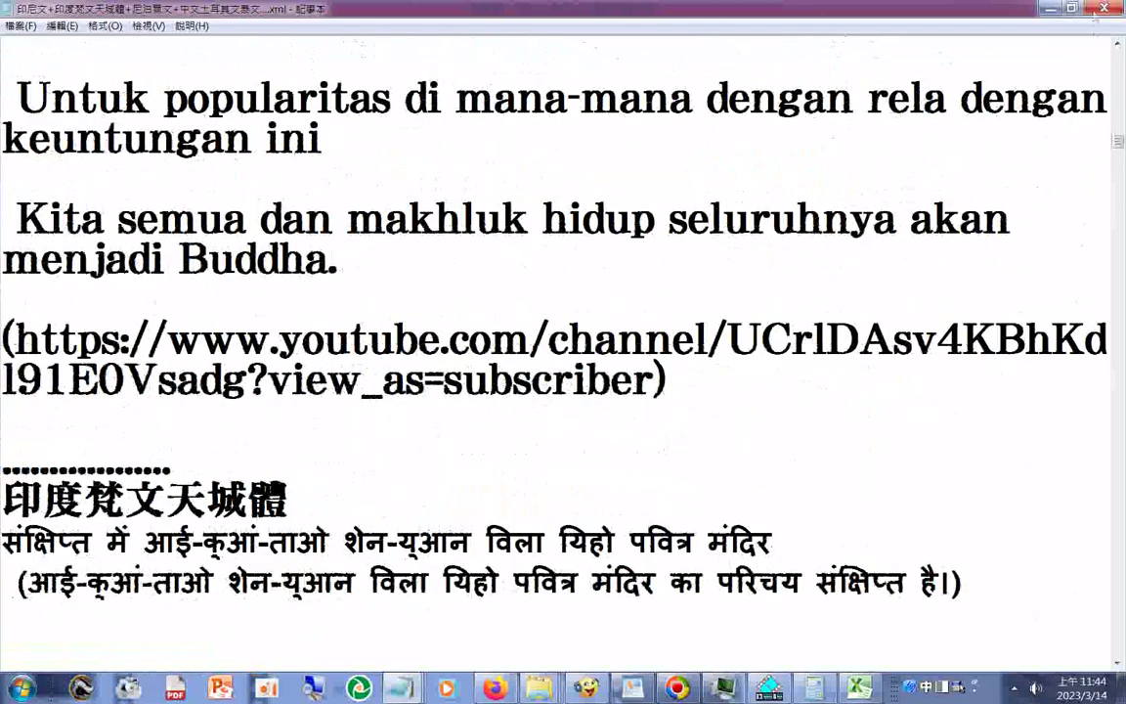
# - Switch to the TWP - Translate Web Pages settings in Firefox and set target language 3 (目標語言 3) to 梵文
pyautogui.click(1049, 8)
pyautogui.click(505, 22)
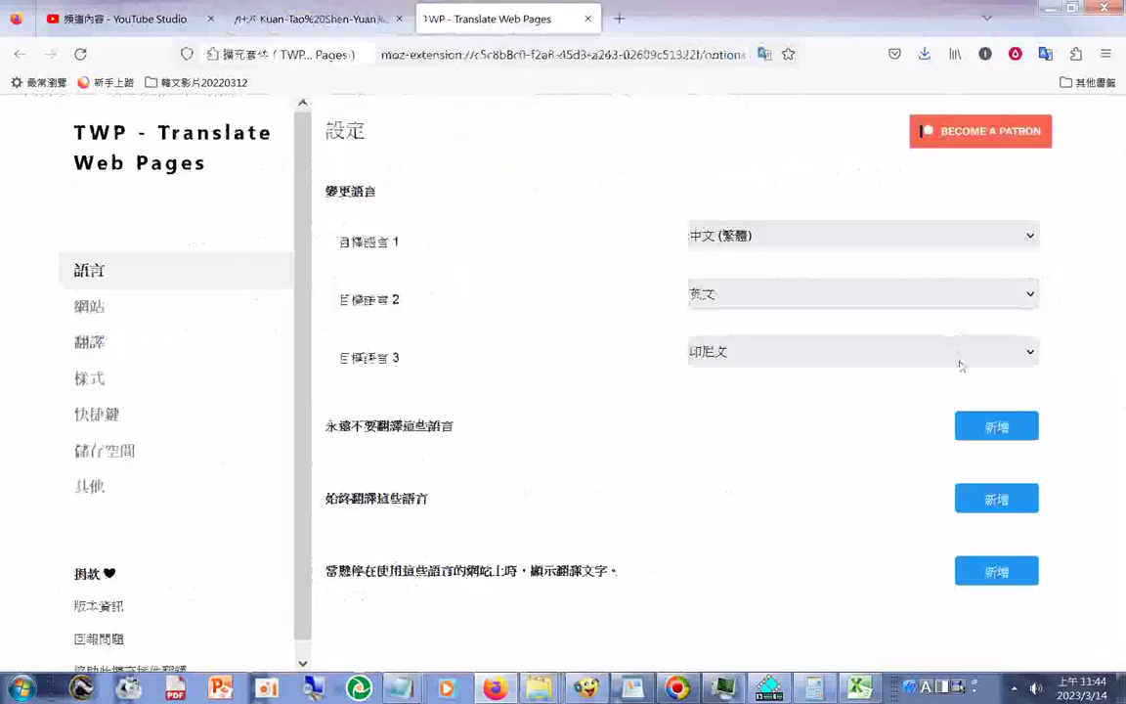
pyautogui.click(960, 348)
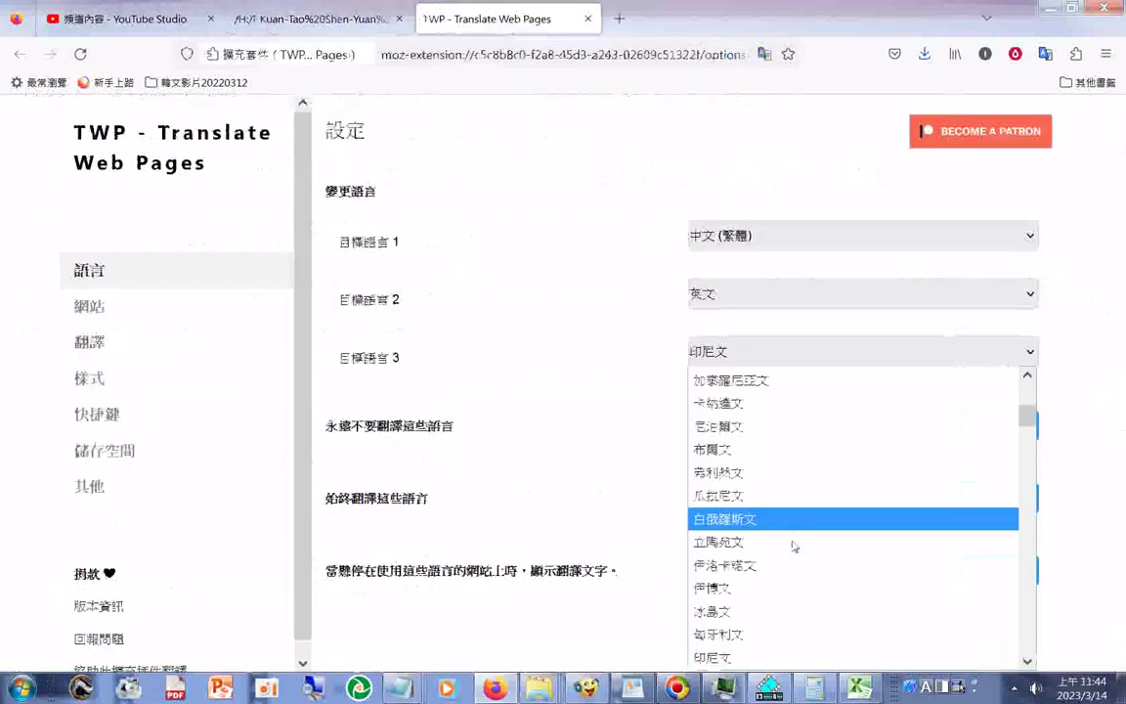
pyautogui.scroll(-4, 836, 542)
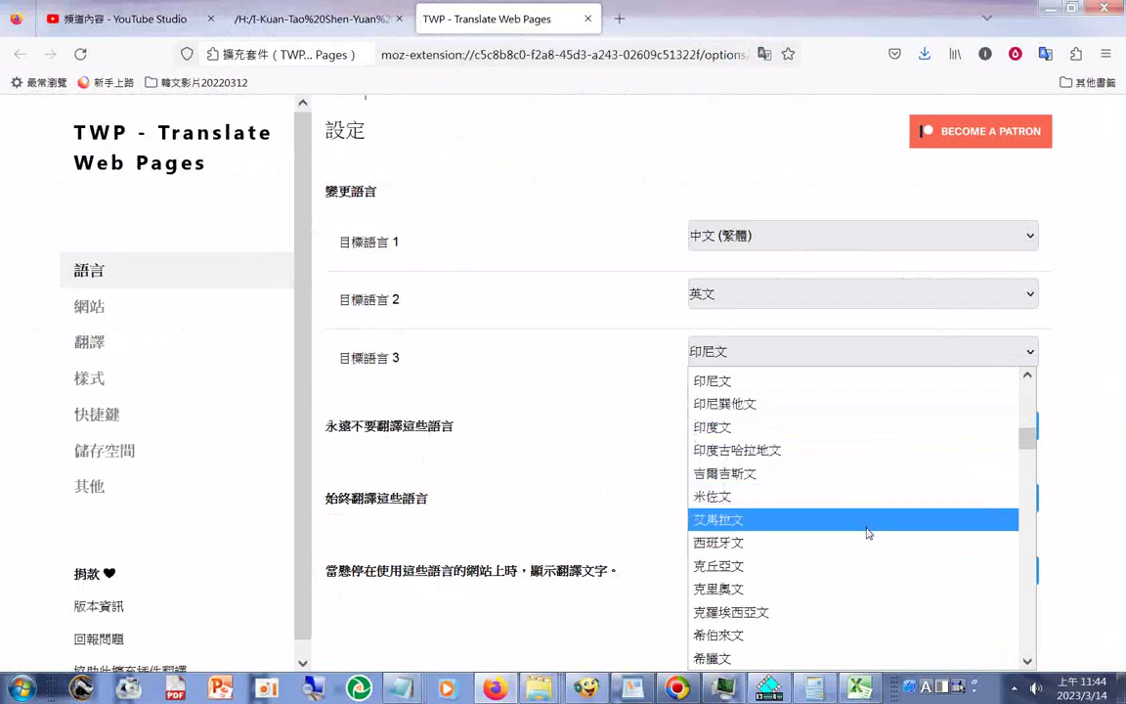
pyautogui.scroll(-5, 868, 532)
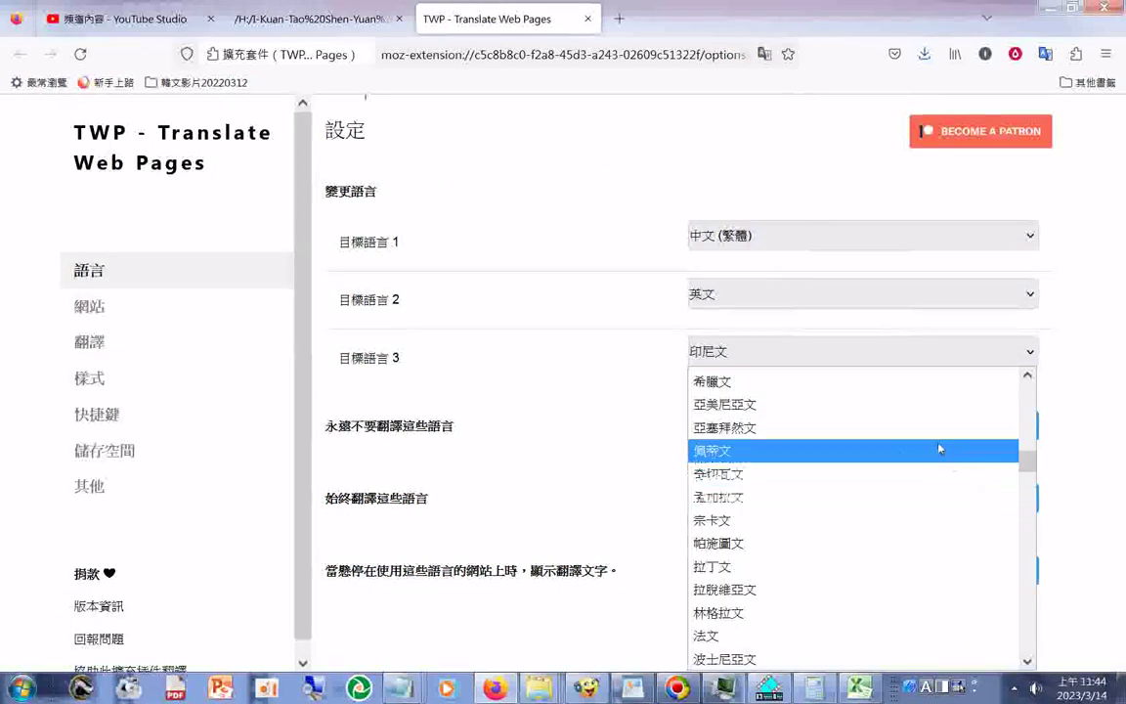
pyautogui.scroll(-4, 931, 459)
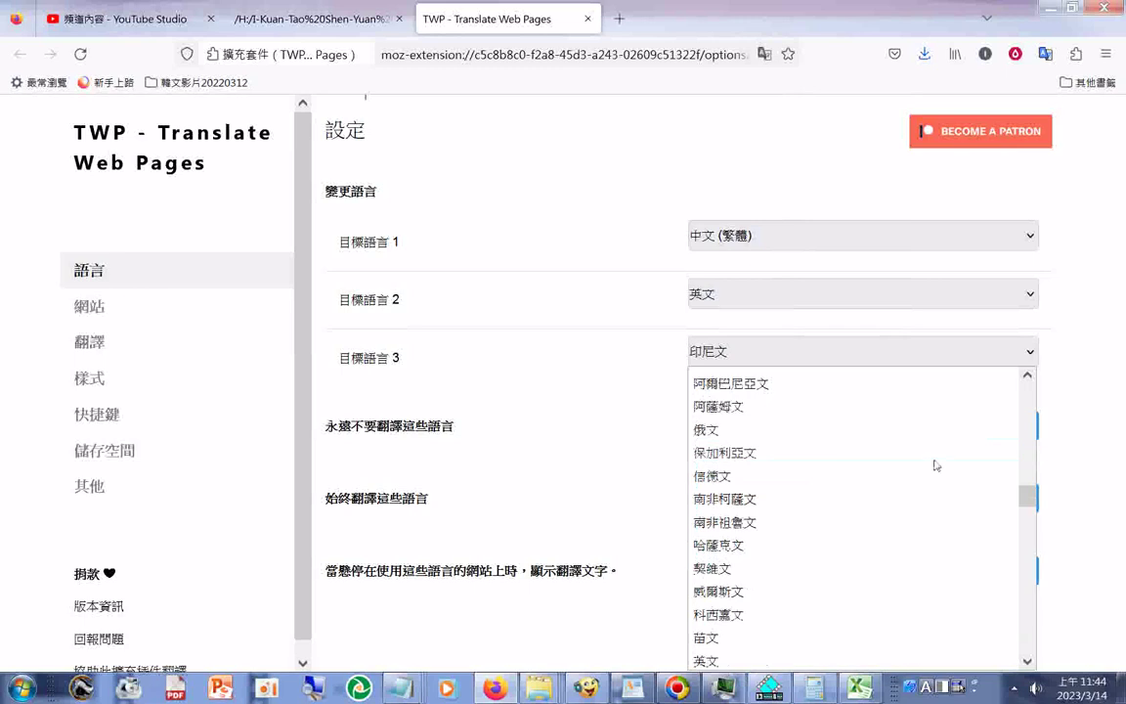
pyautogui.scroll(-4, 922, 444)
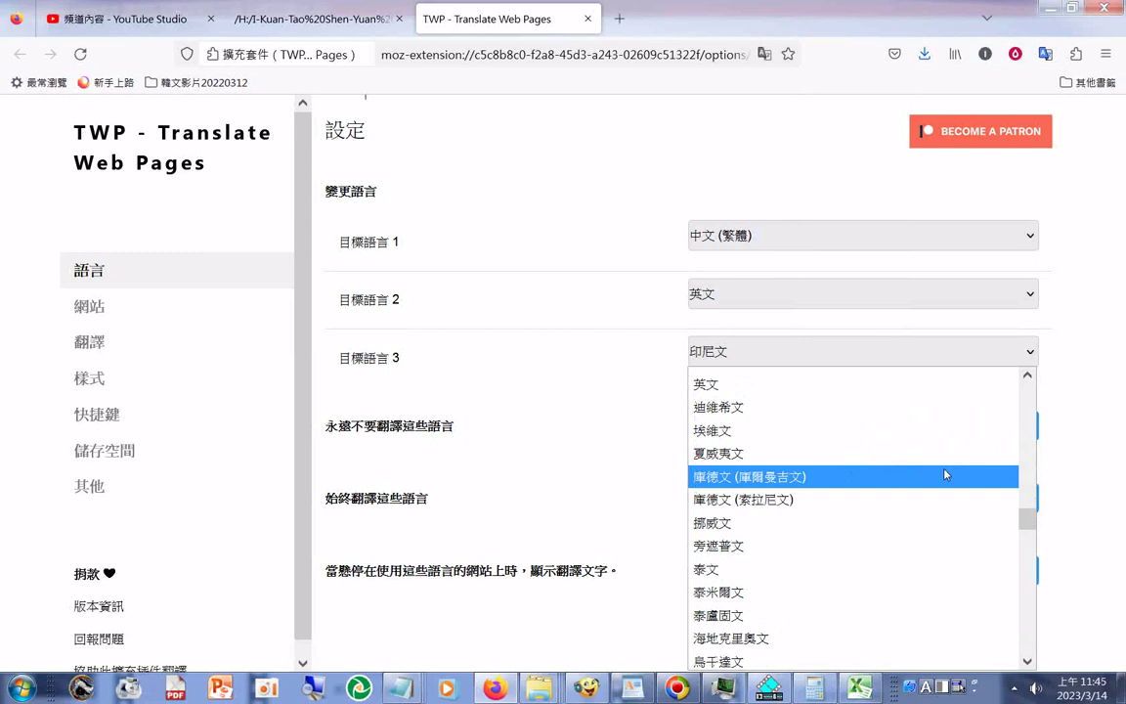
pyautogui.scroll(-4, 944, 475)
pyautogui.scroll(-2, 944, 475)
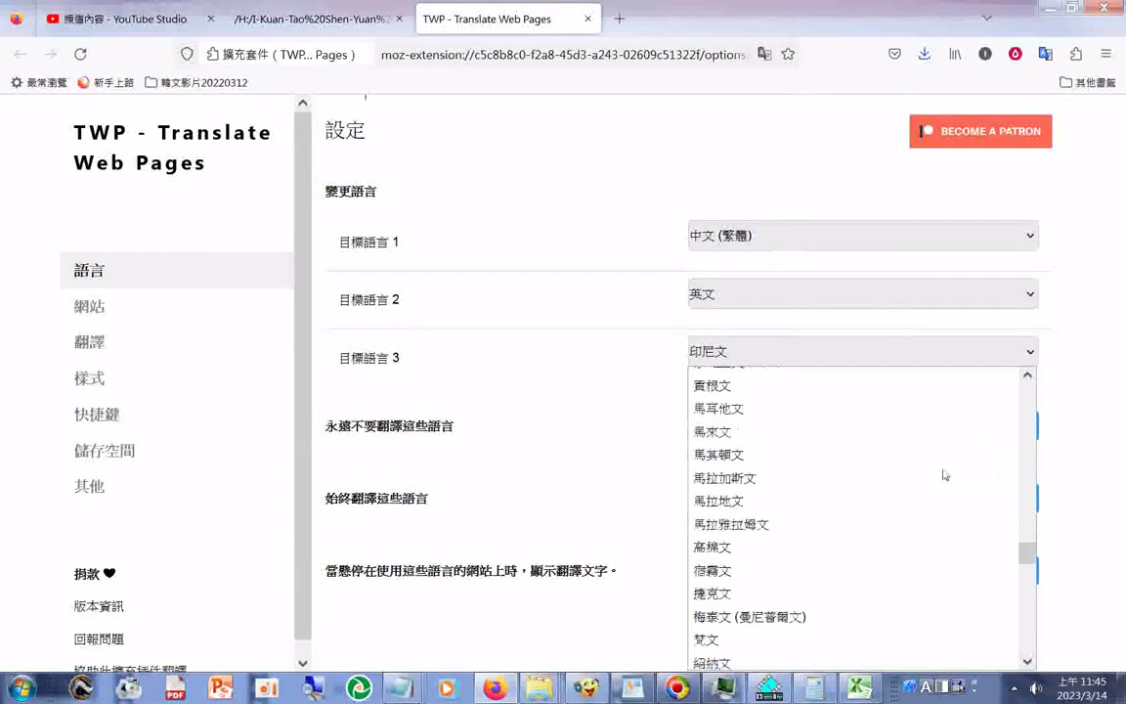
pyautogui.scroll(-4, 944, 475)
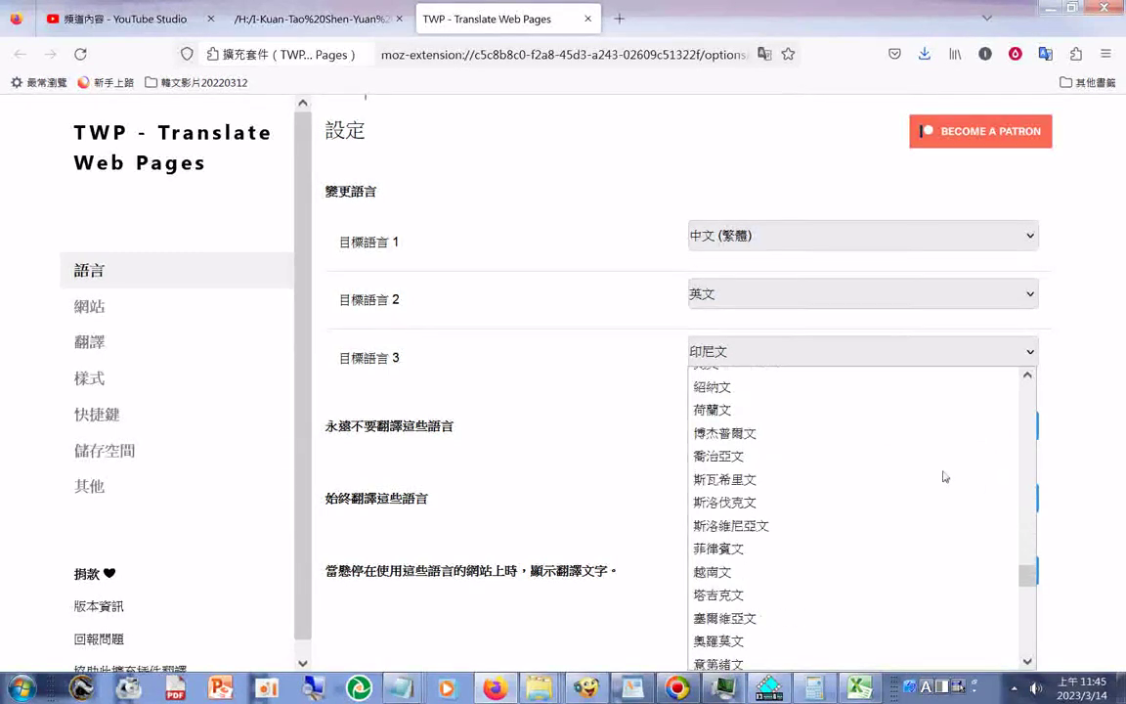
pyautogui.scroll(2, 944, 476)
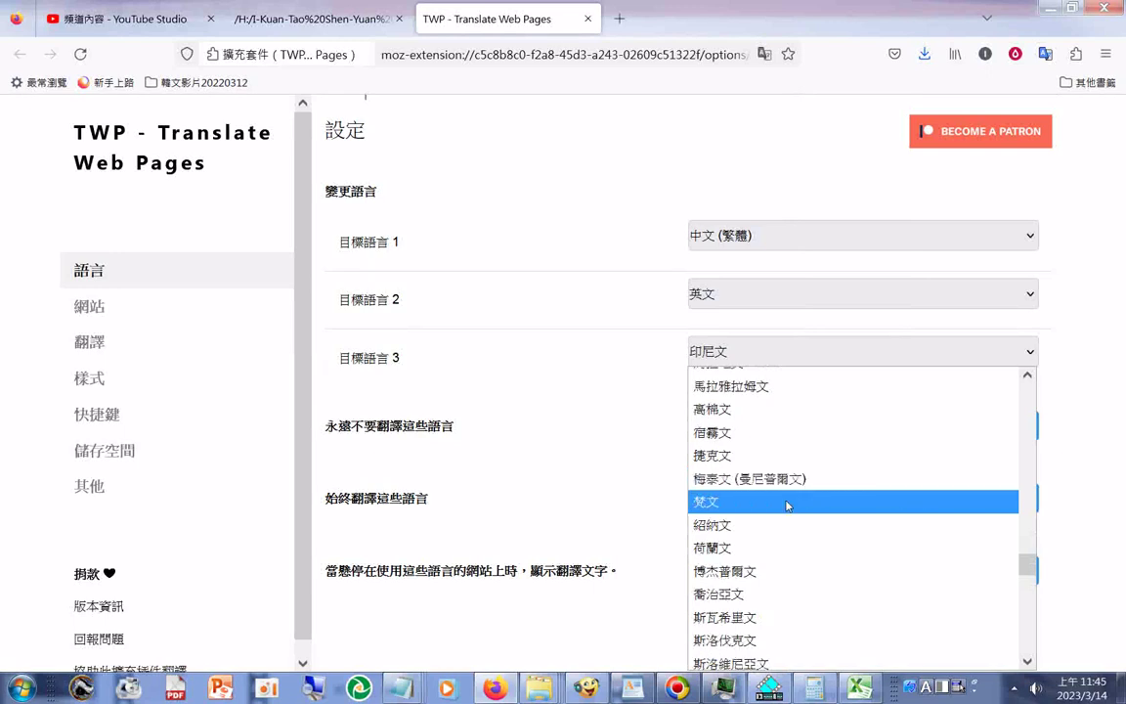
pyautogui.click(735, 502)
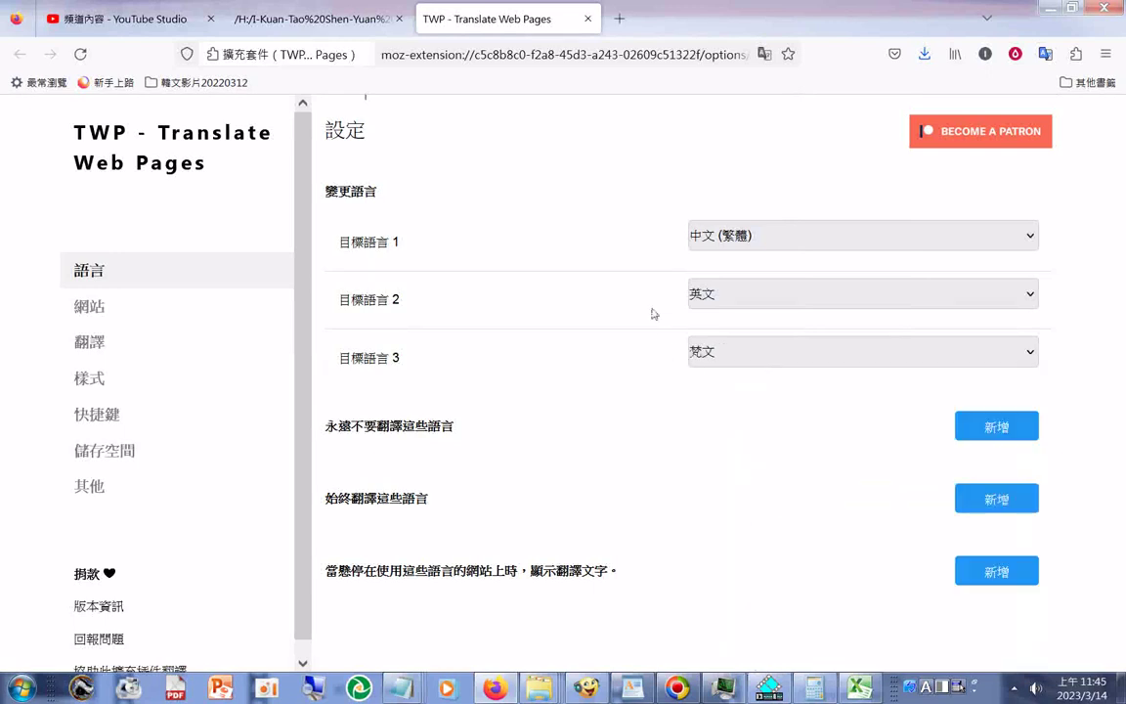
# - Translate the temple introduction page into Sanskrit (梵文) from its beginning and page through the translated text
pyautogui.click(355, 17)
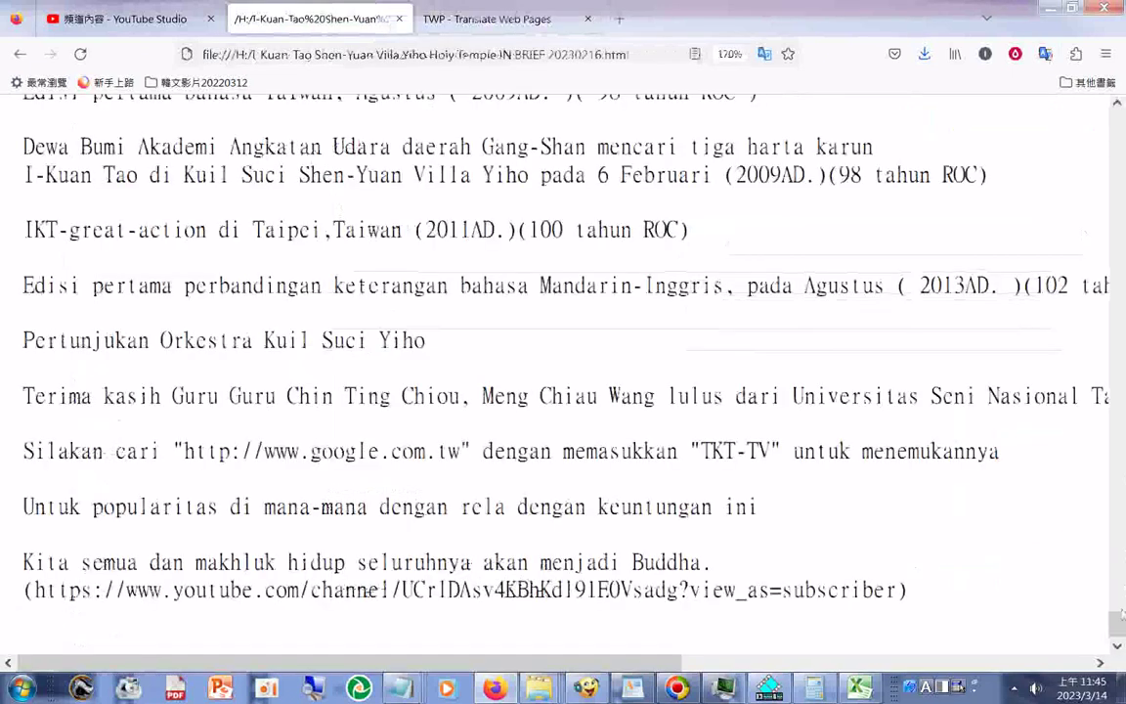
pyautogui.press('Home')
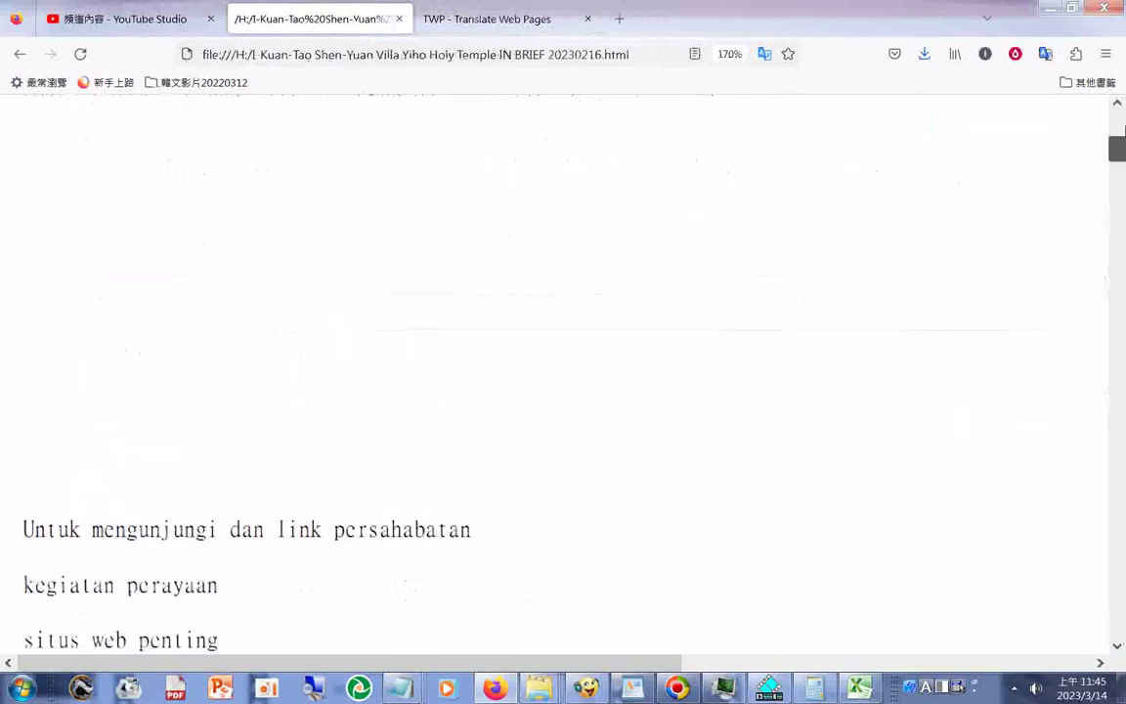
pyautogui.click(1045, 55)
pyautogui.click(946, 118)
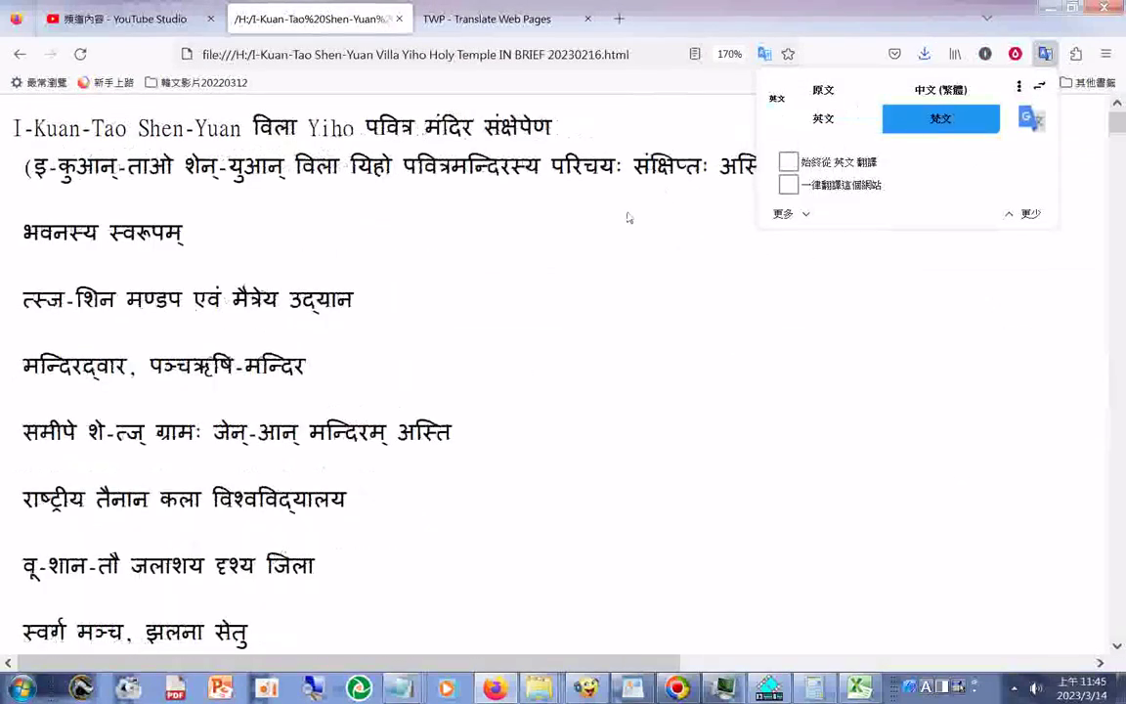
pyautogui.click(595, 259)
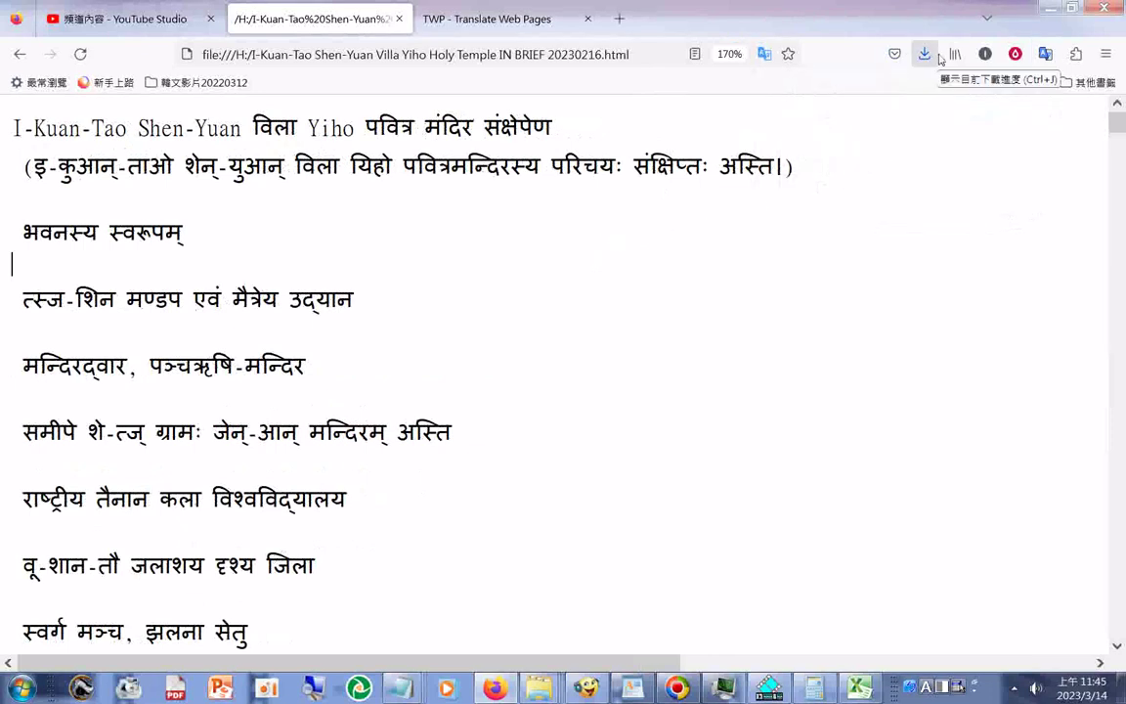
pyautogui.press('pagedown')
pyautogui.press('pagedown')
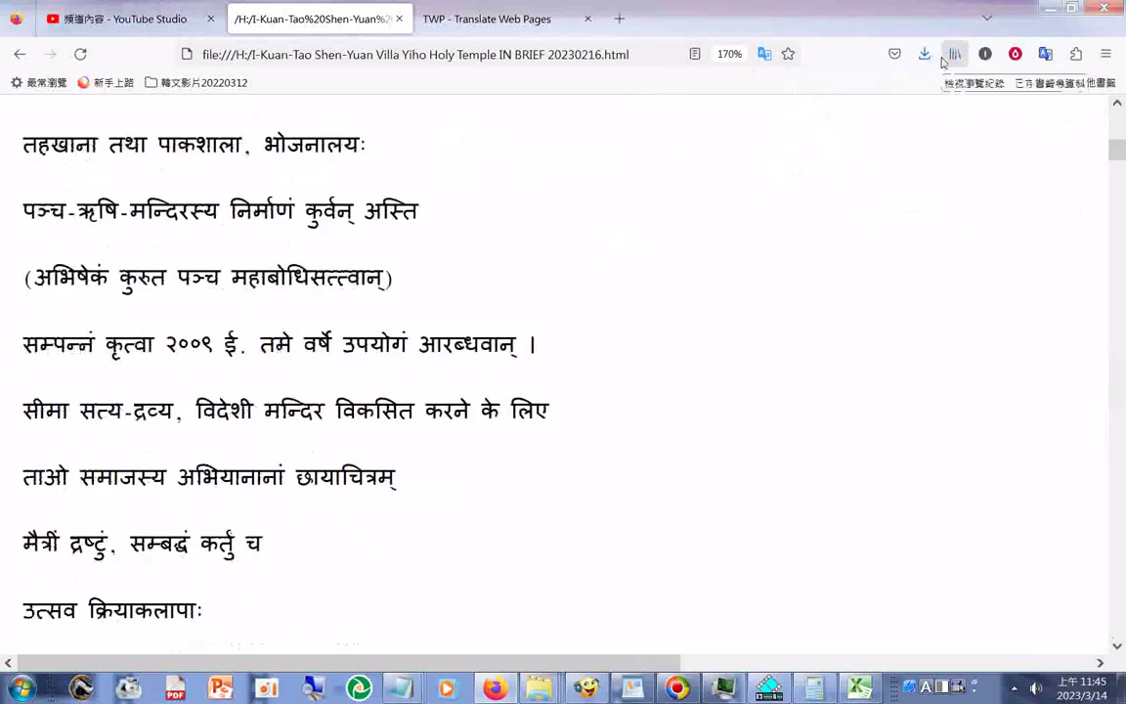
pyautogui.press('pagedown')
pyautogui.press('pagedown')
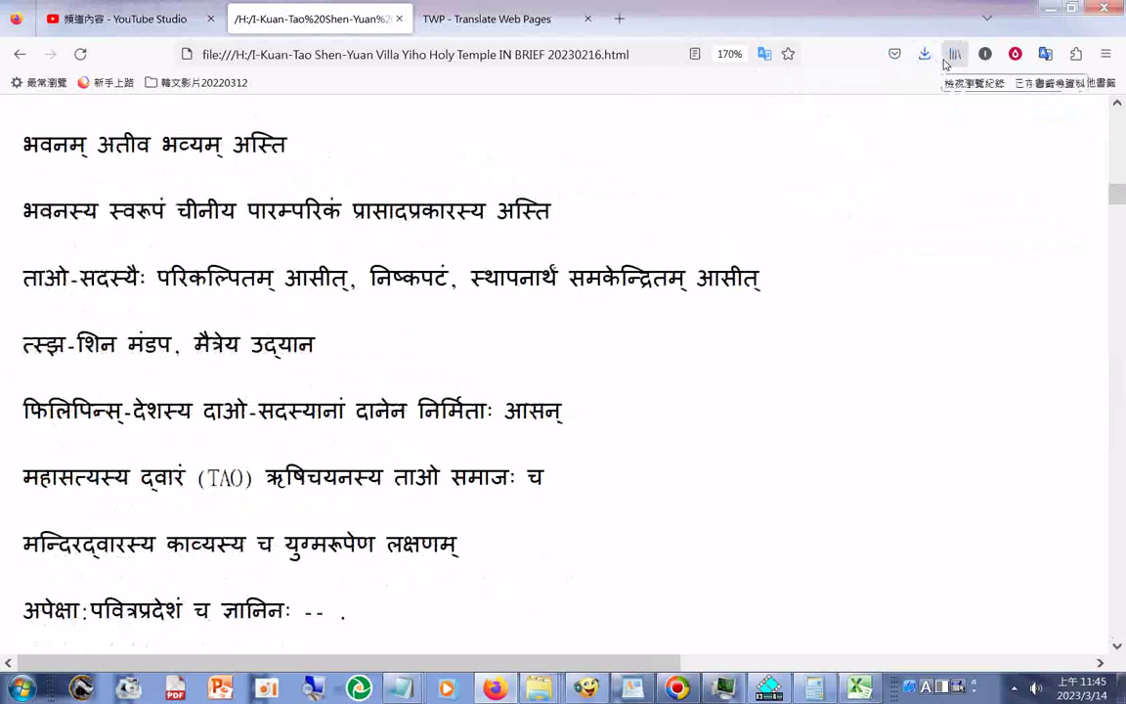
pyautogui.press('pagedown')
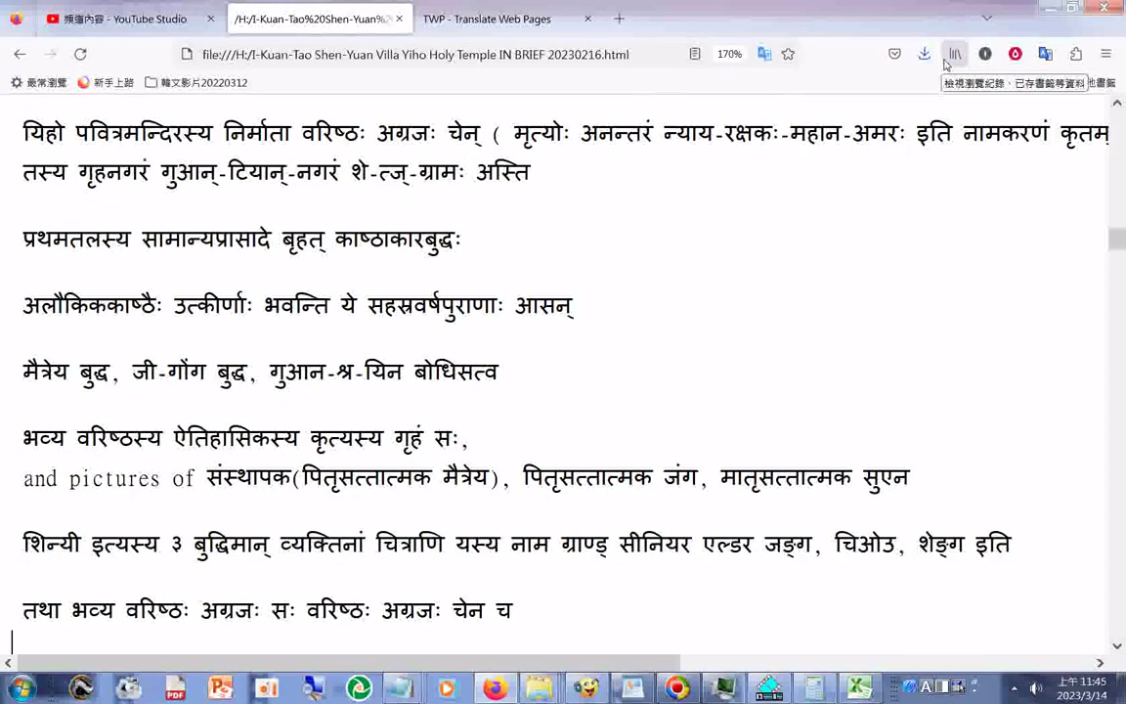
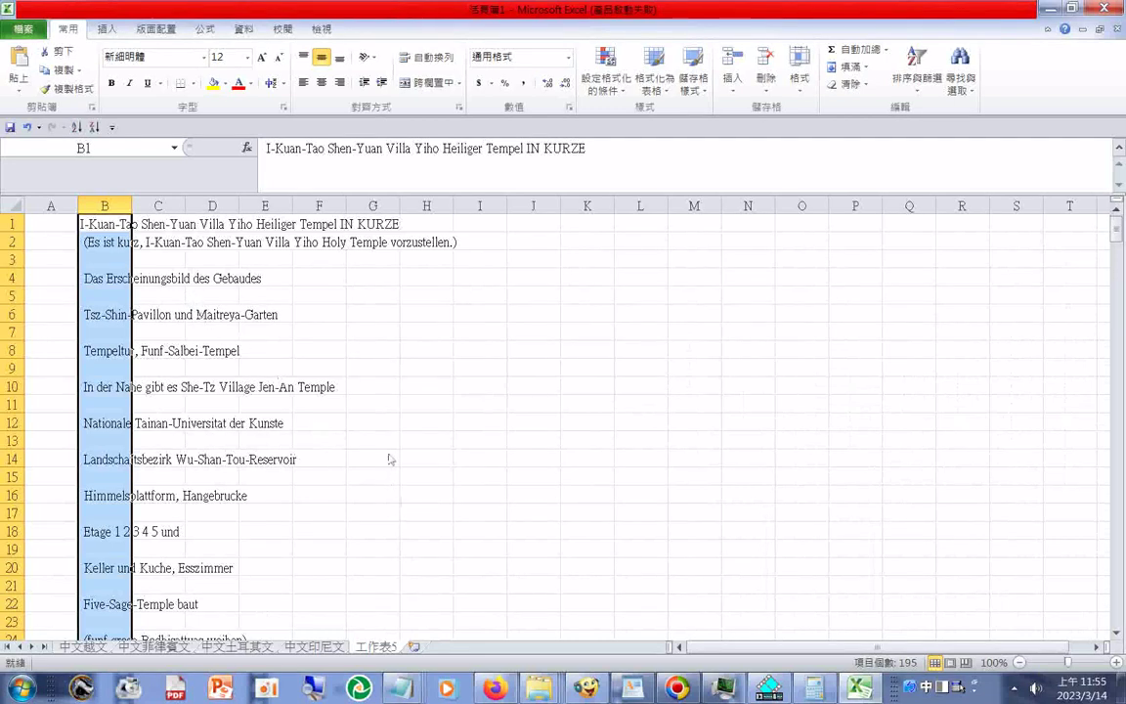
# - Rename the worksheet 工作表5 holding the German text as 中文德文
pyautogui.rightClick(399, 652)
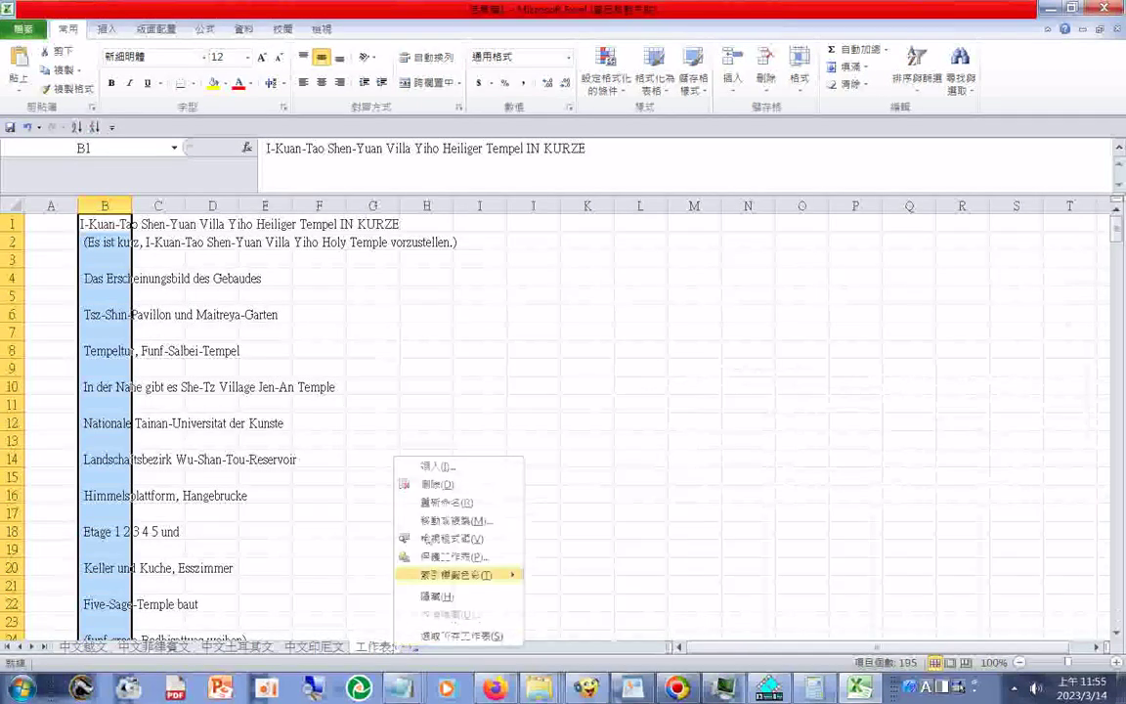
pyautogui.click(447, 501)
pyautogui.write('ㄓㄨ')
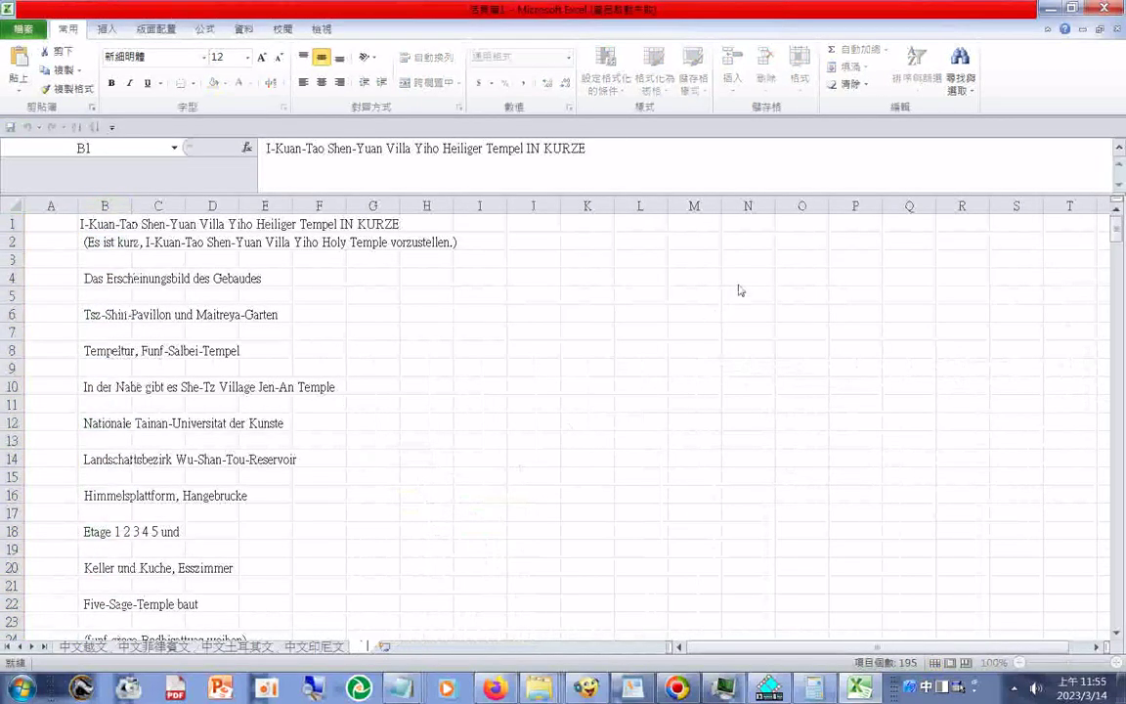
pyautogui.write('ㄥ')
pyautogui.press('BackSpace')
pyautogui.press('BackSpace')
pyautogui.press('BackSpace')
pyautogui.write('中文')
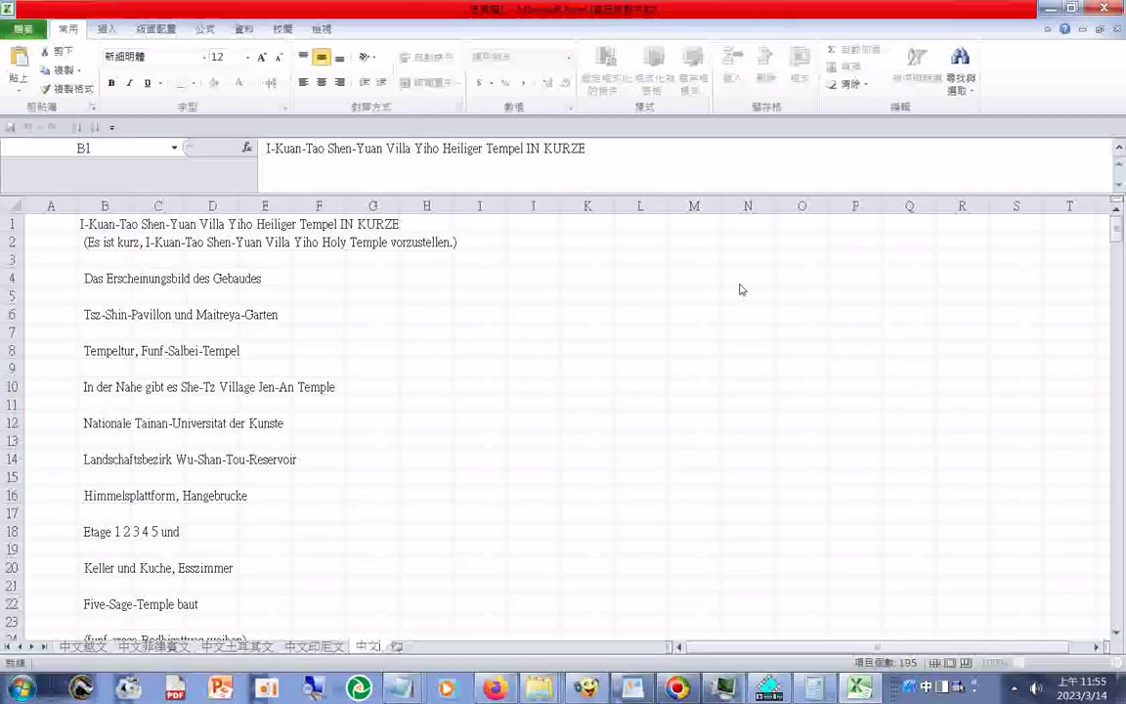
pyautogui.write('ㄉㄜ德文')
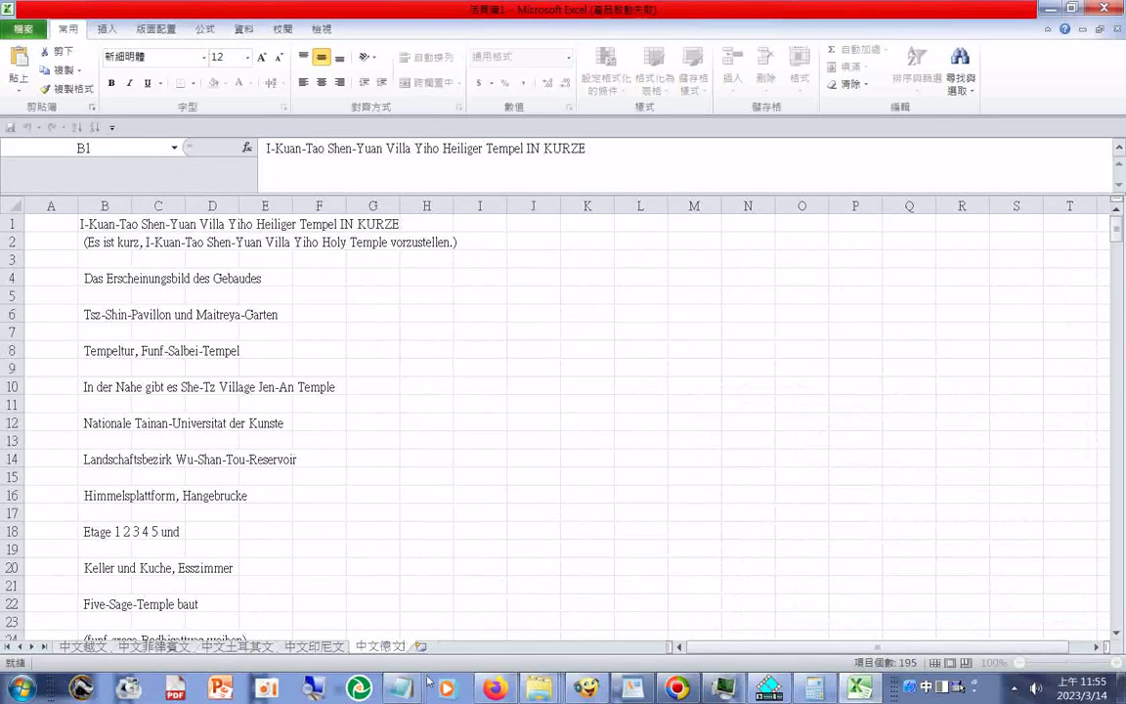
# - Switch to the combined XML text file in Notepad, return to its #德文 heading and start saving it under a new name
pyautogui.moveTo(814, 688)
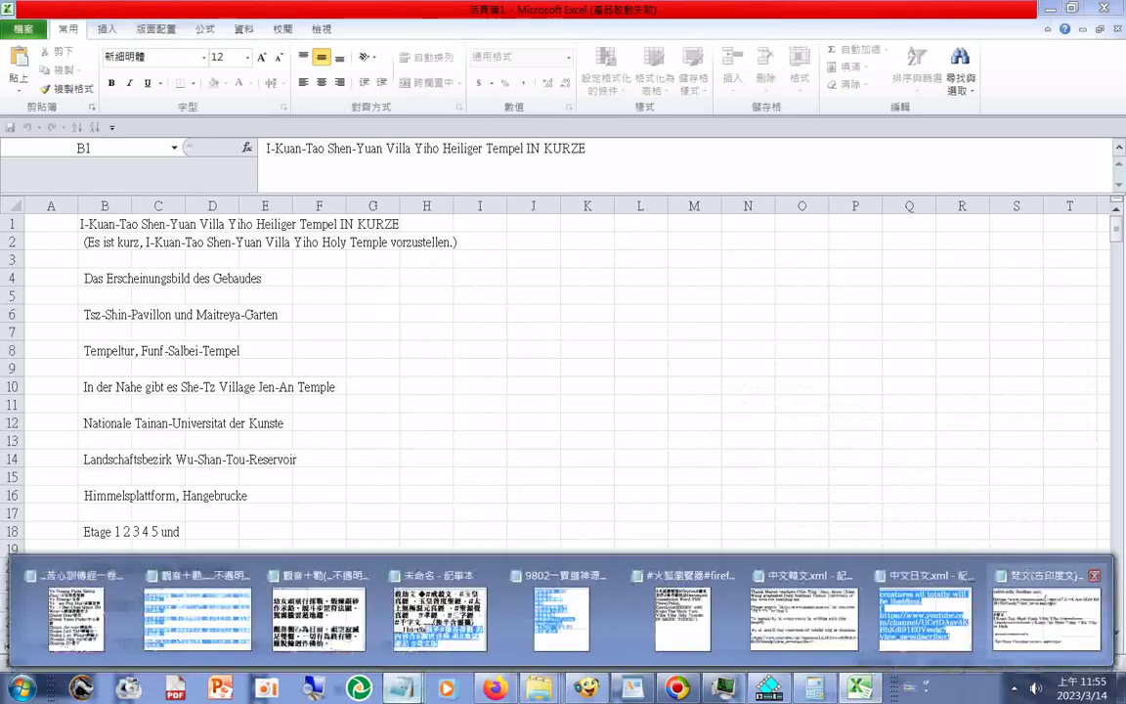
pyautogui.click(1053, 606)
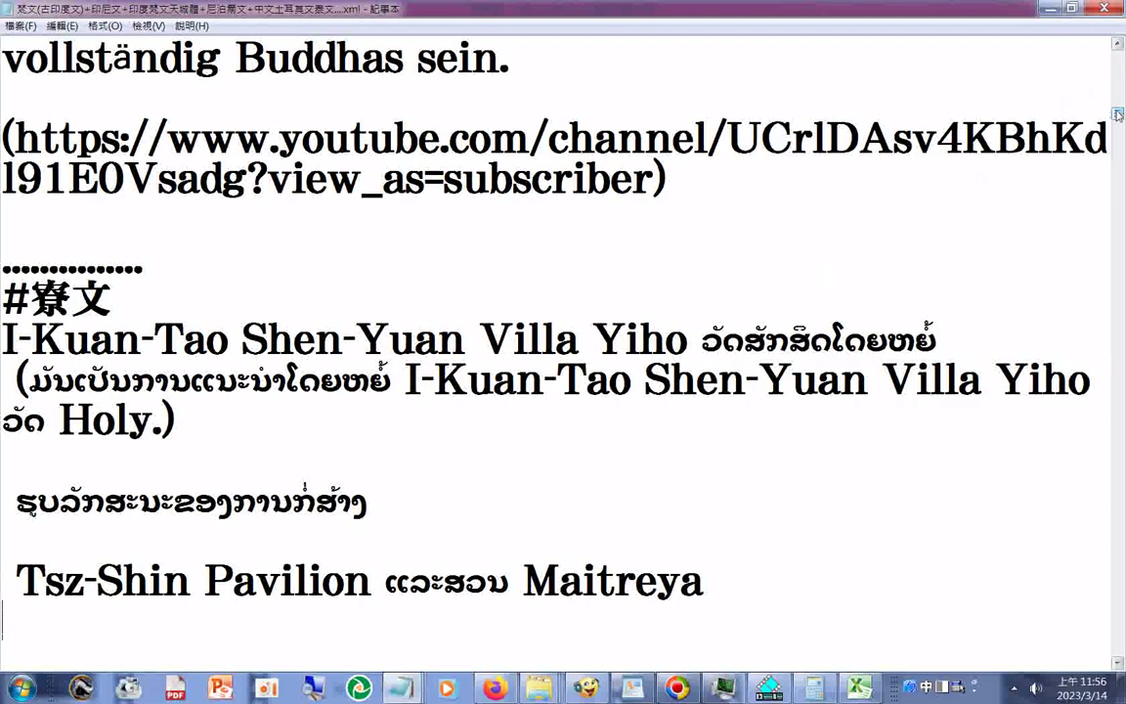
pyautogui.moveTo(1117, 114); pyautogui.dragTo(1117, 57)
pyautogui.click(20, 26)
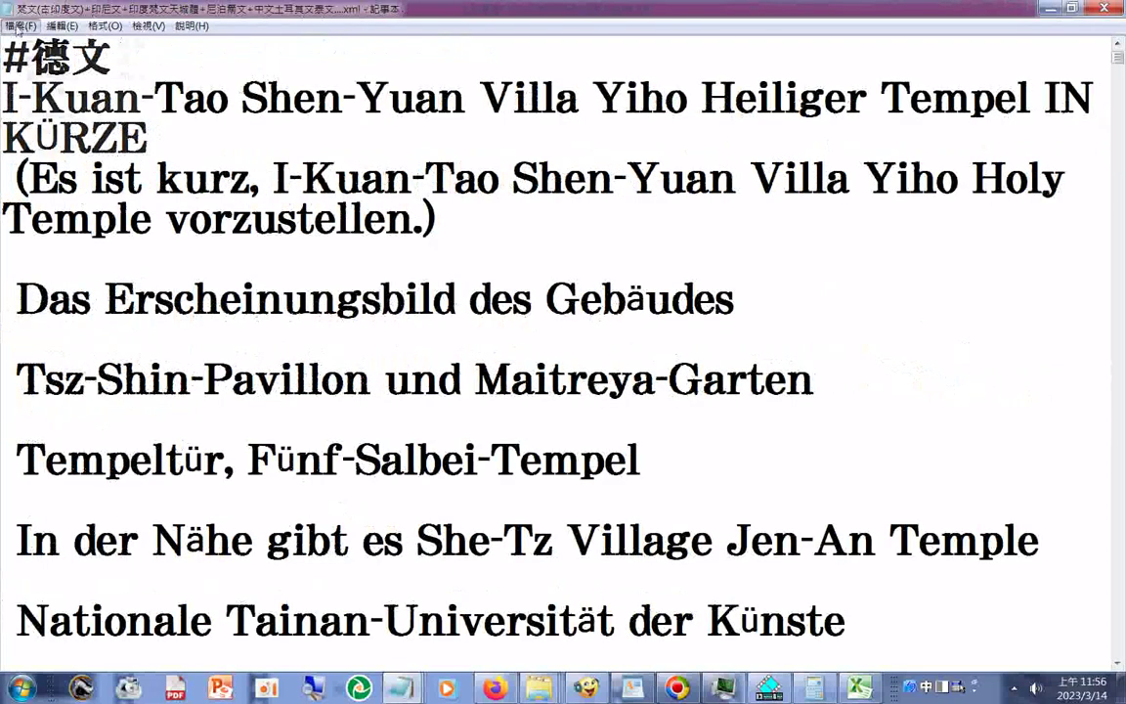
pyautogui.click(51, 92)
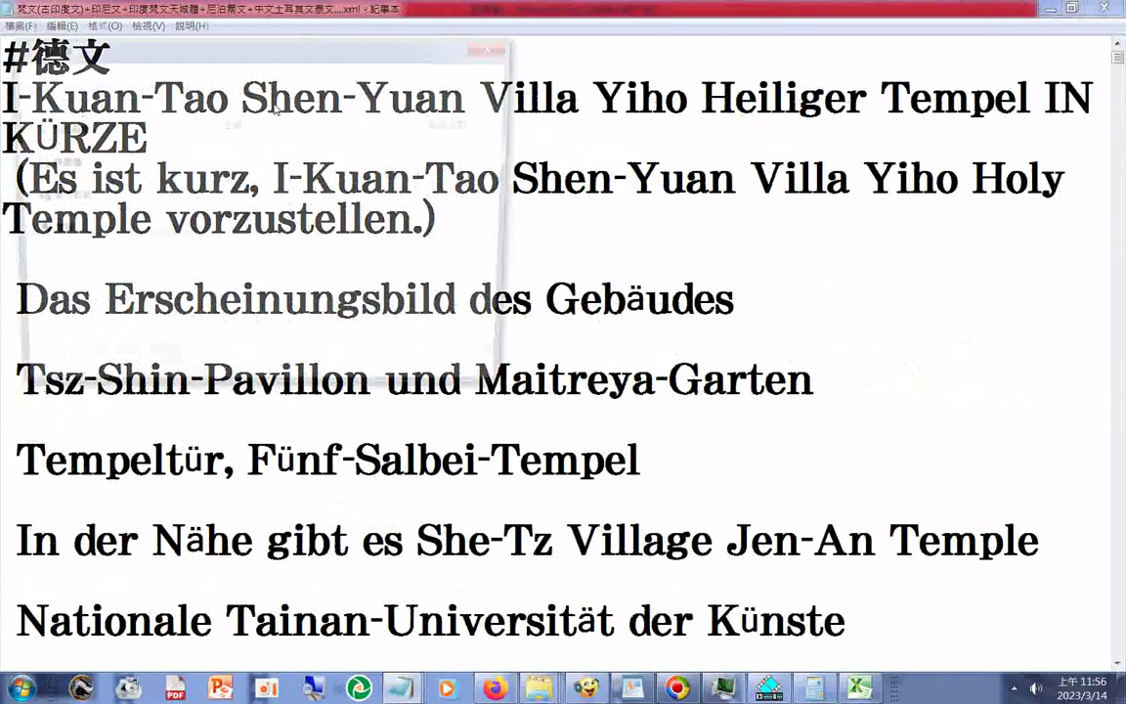
# - Put #德文#寮文# in front of 梵文(古印度文) in the file name
pyautogui.press('Home')
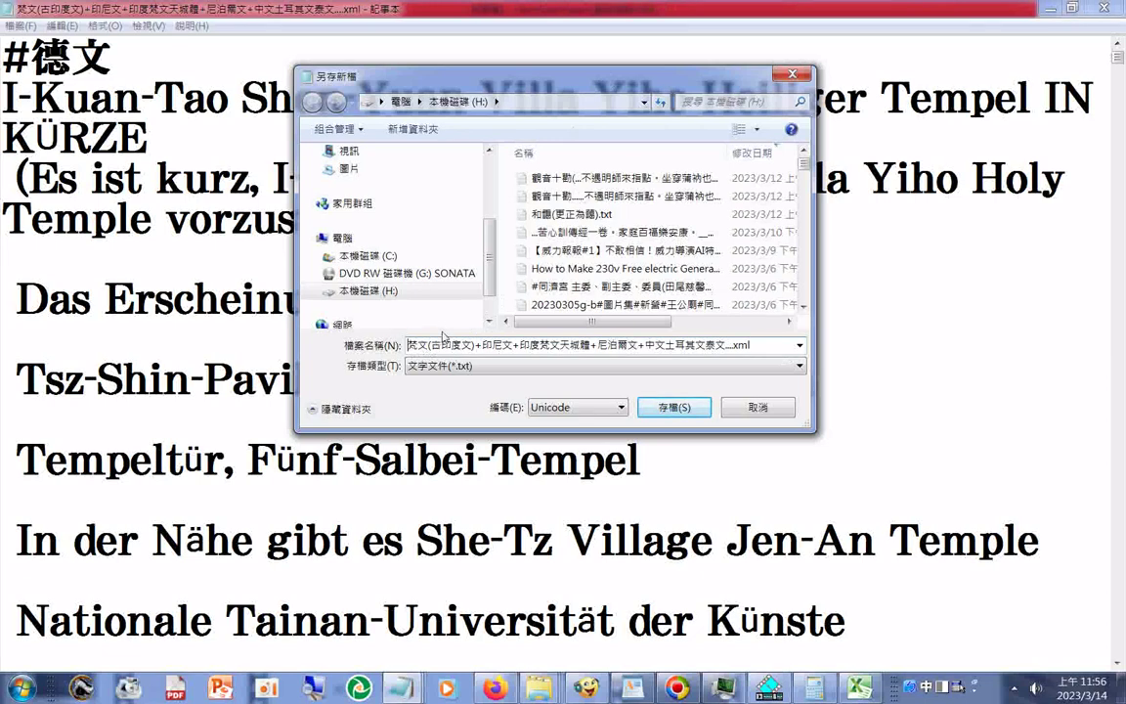
pyautogui.write('##')
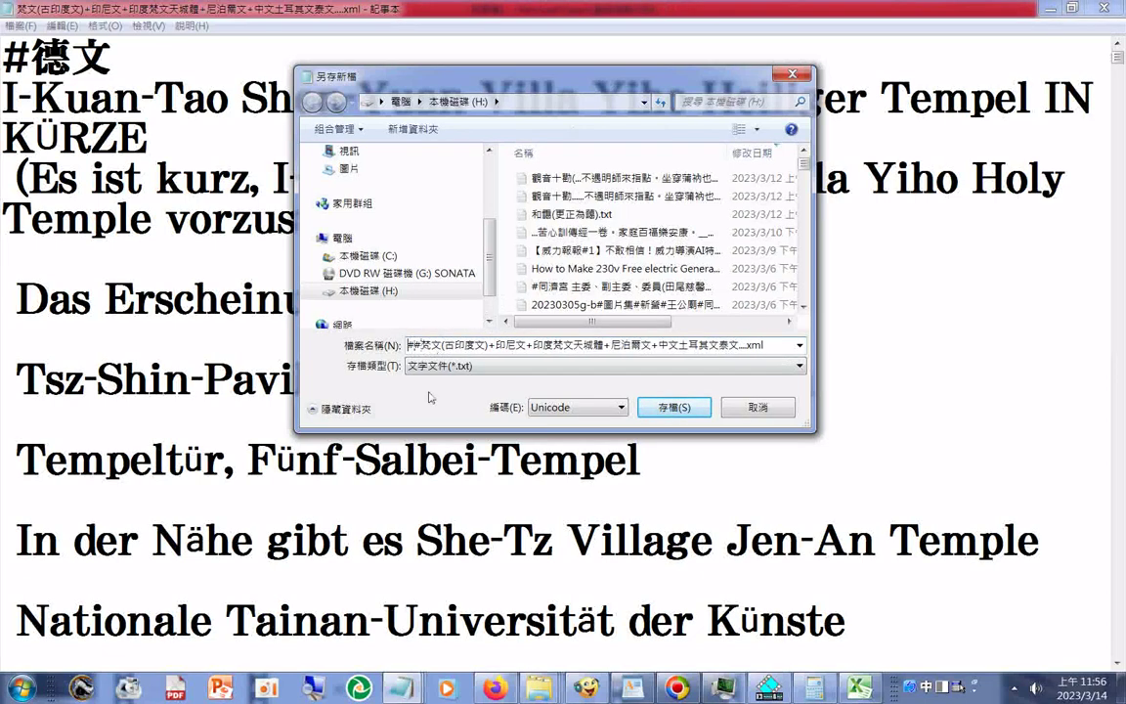
pyautogui.write('#')
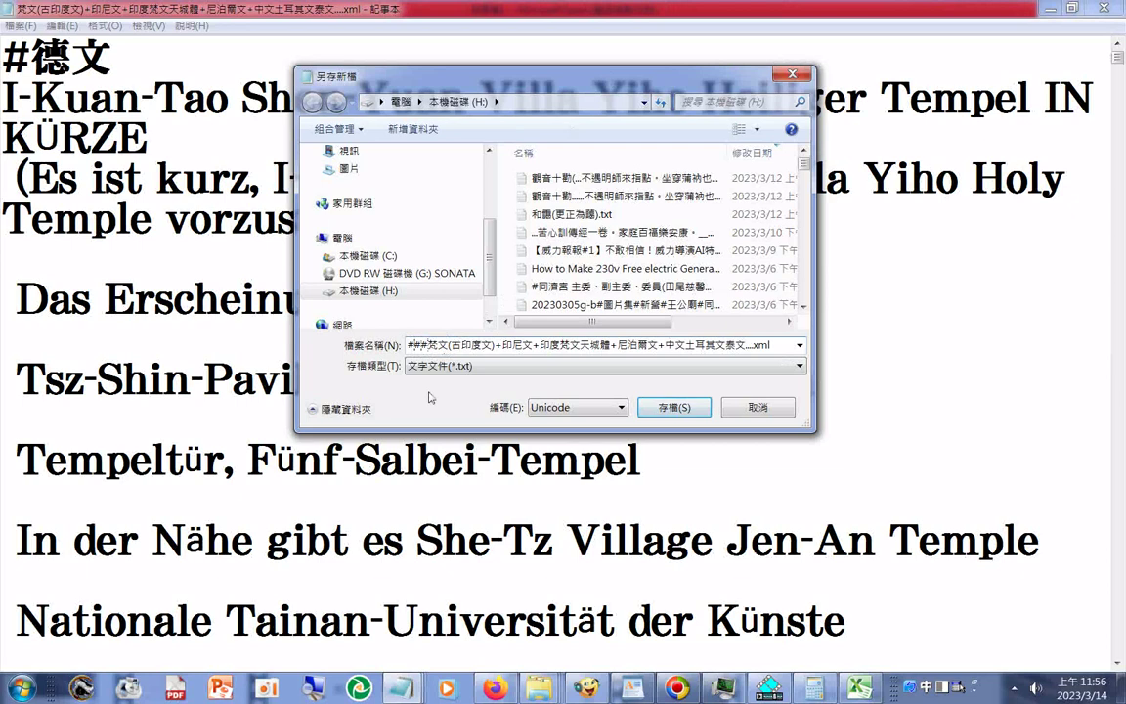
pyautogui.write('德ㄨㄣ')
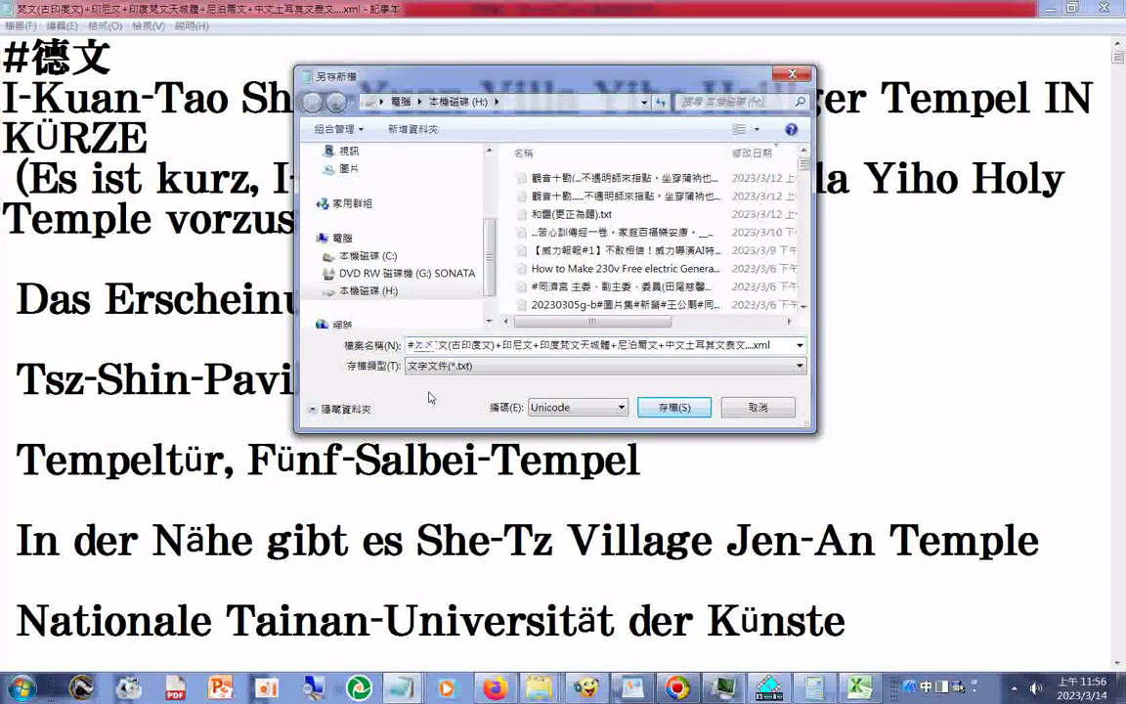
pyautogui.write('文#')
pyautogui.press('Return')
pyautogui.press('Right')
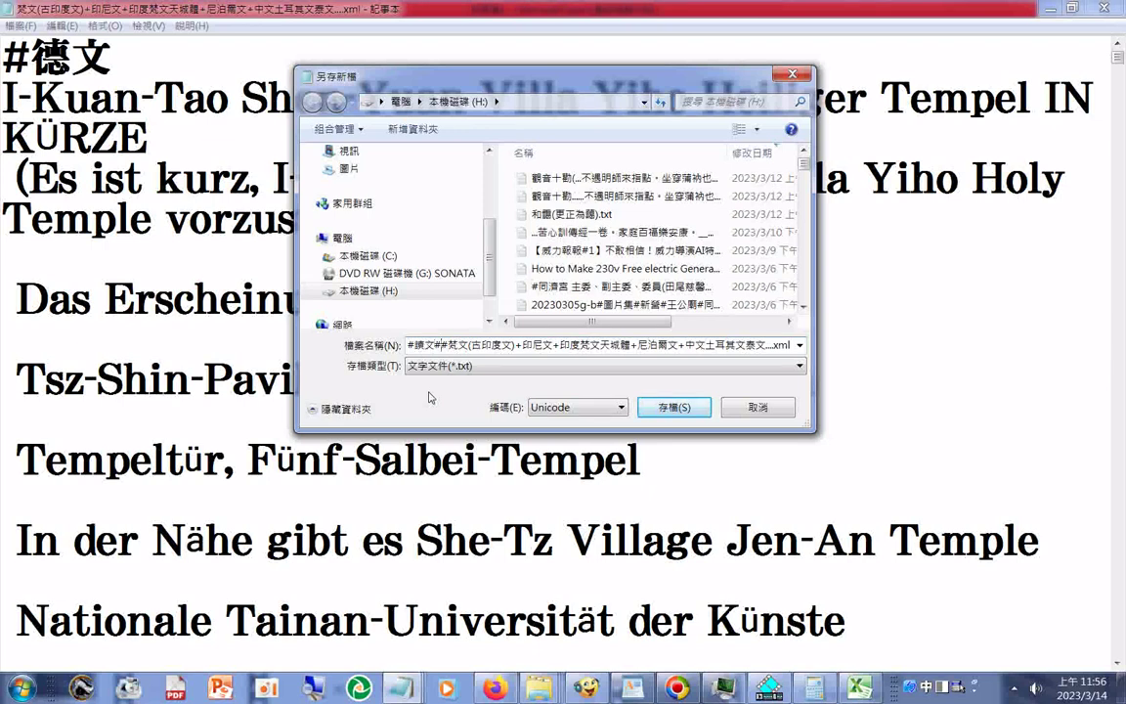
pyautogui.write('療ㄨㄣ')
pyautogui.write('文')
pyautogui.press('Return')
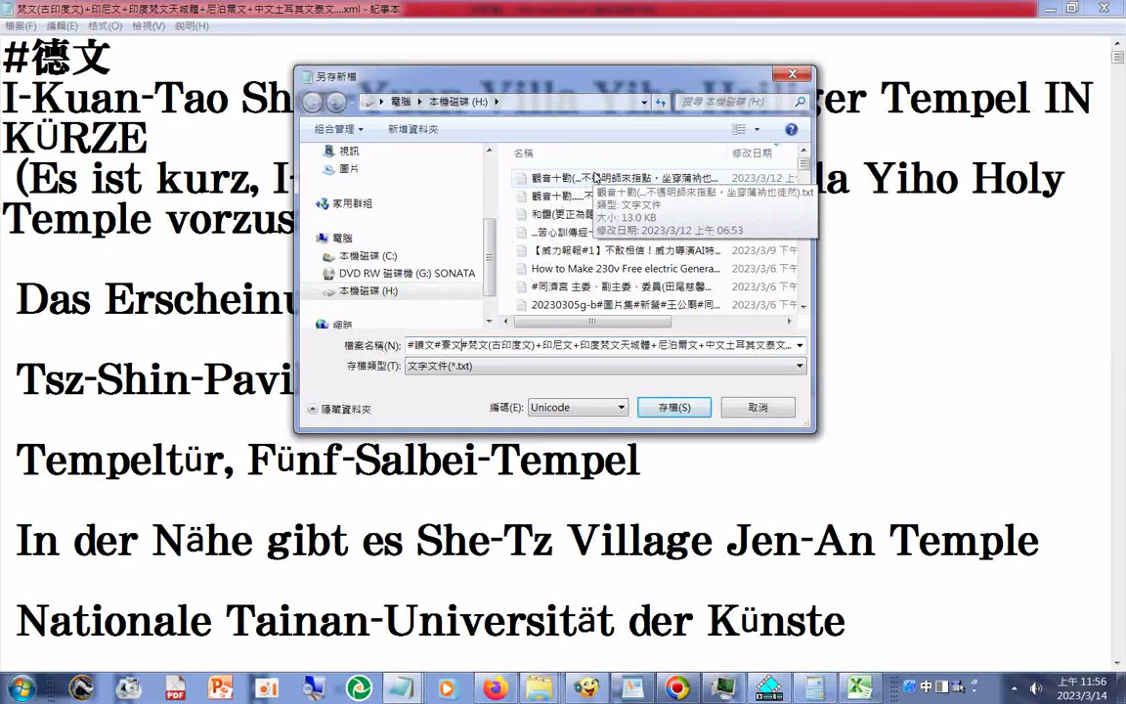
# - Try adding another language name after #寮文, remove it and save the combined file with the #德文#寮文# prefix
pyautogui.write('ㄓㄥˇ')
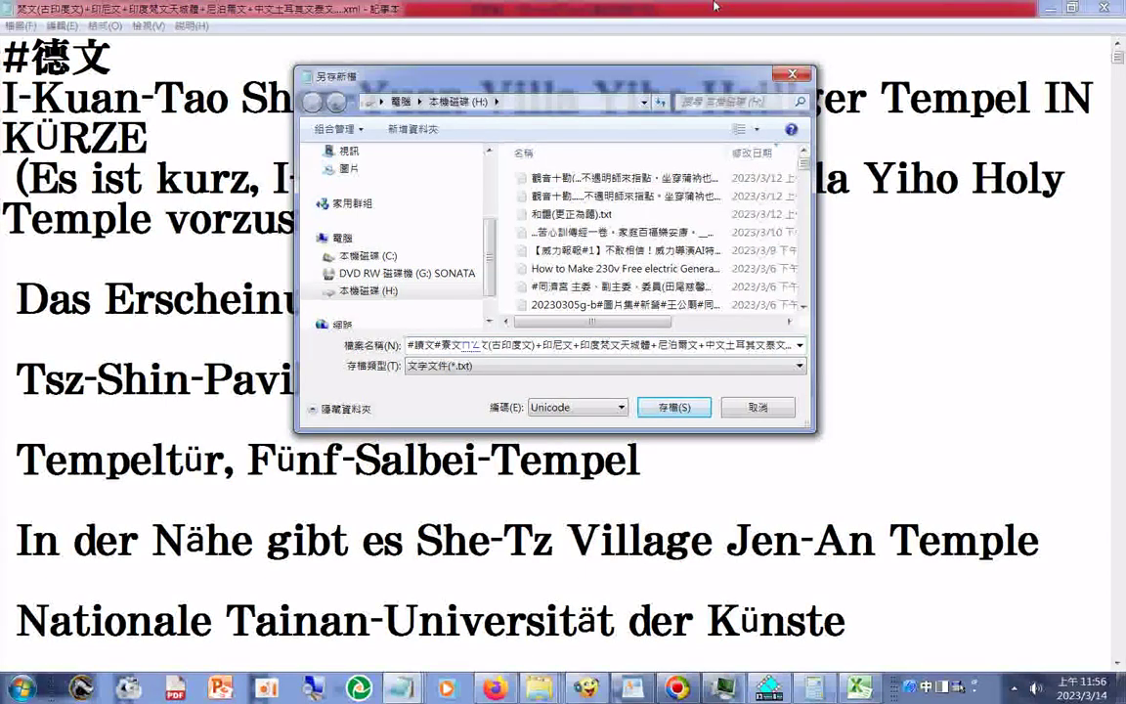
pyautogui.press('BackSpace')
pyautogui.press('BackSpace')
pyautogui.press('BackSpace')
pyautogui.write('ㄘㄨㄣ')
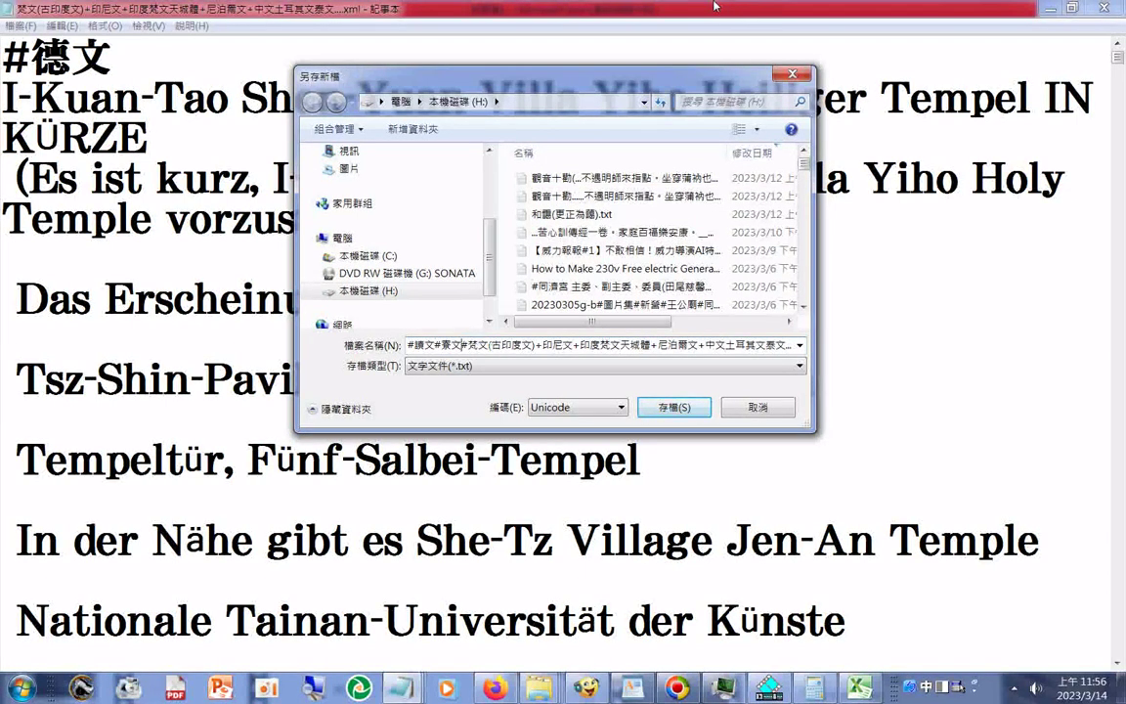
pyautogui.press('Escape')
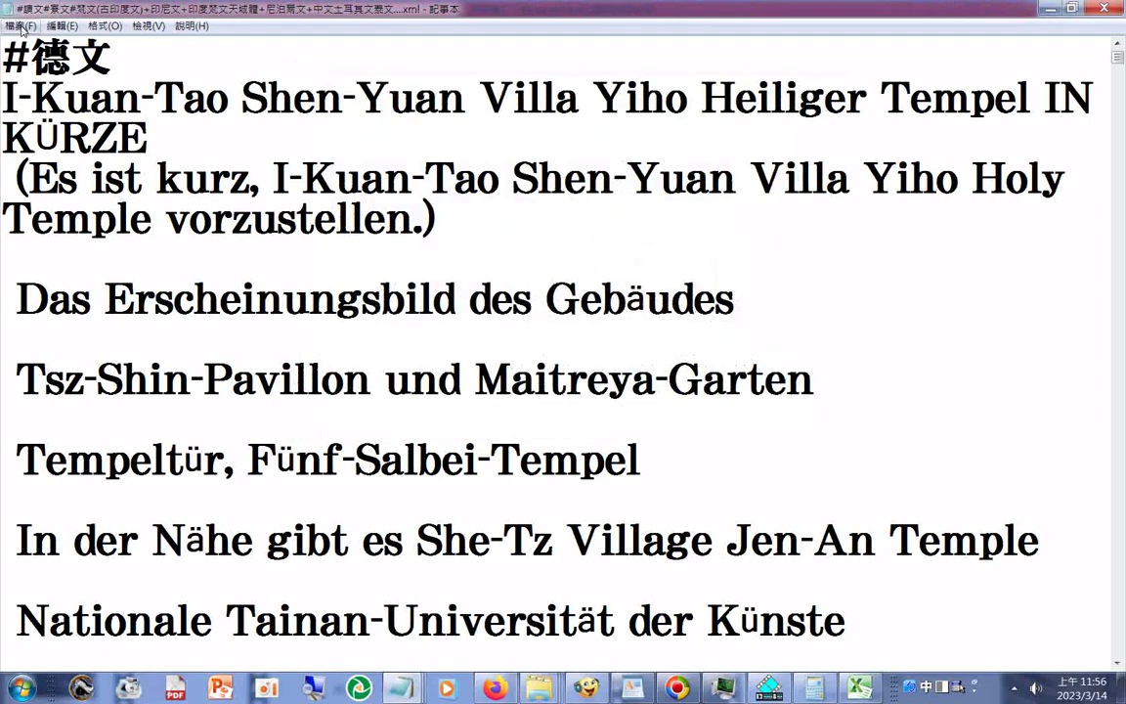
# - Save the combined file under another name with #蒙古文 inserted between #寮文 and #梵文
pyautogui.click(19, 25)
pyautogui.click(54, 101)
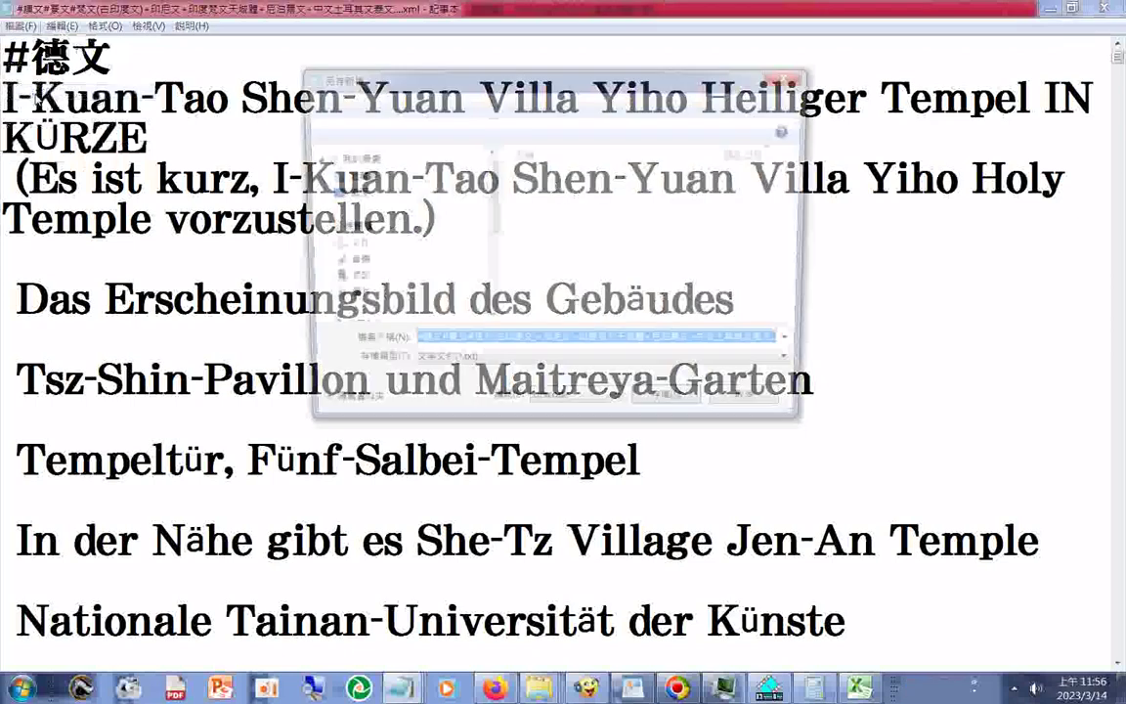
pyautogui.click(461, 348)
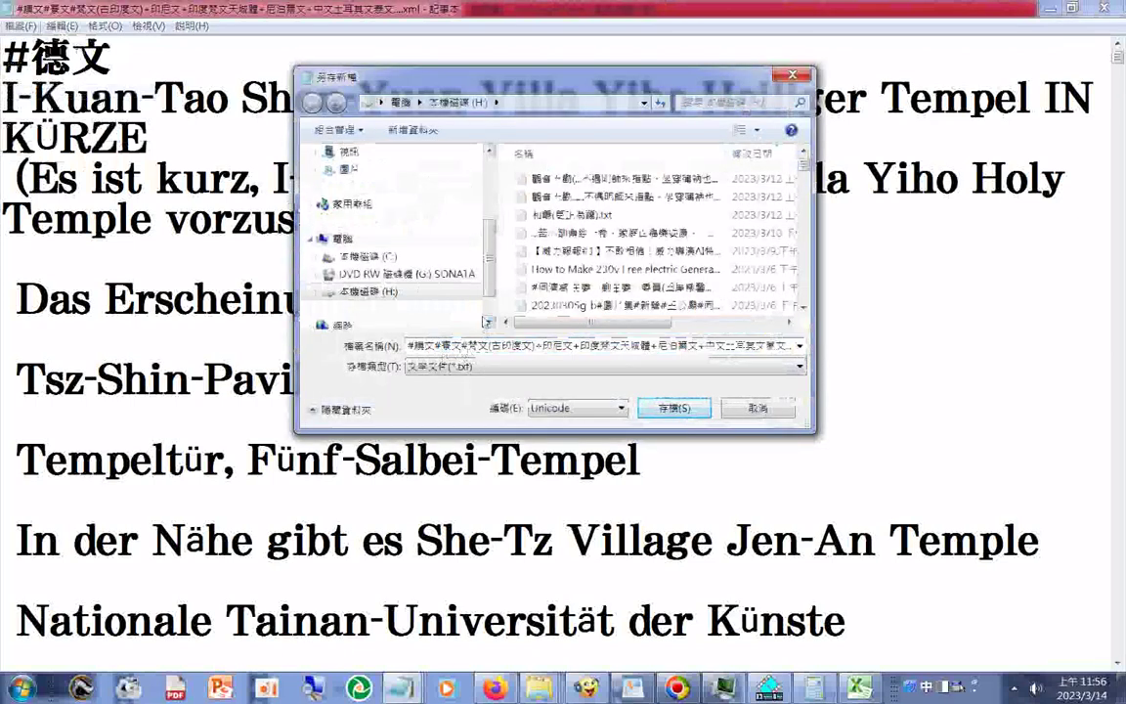
pyautogui.write('盟ㄍㄨ')
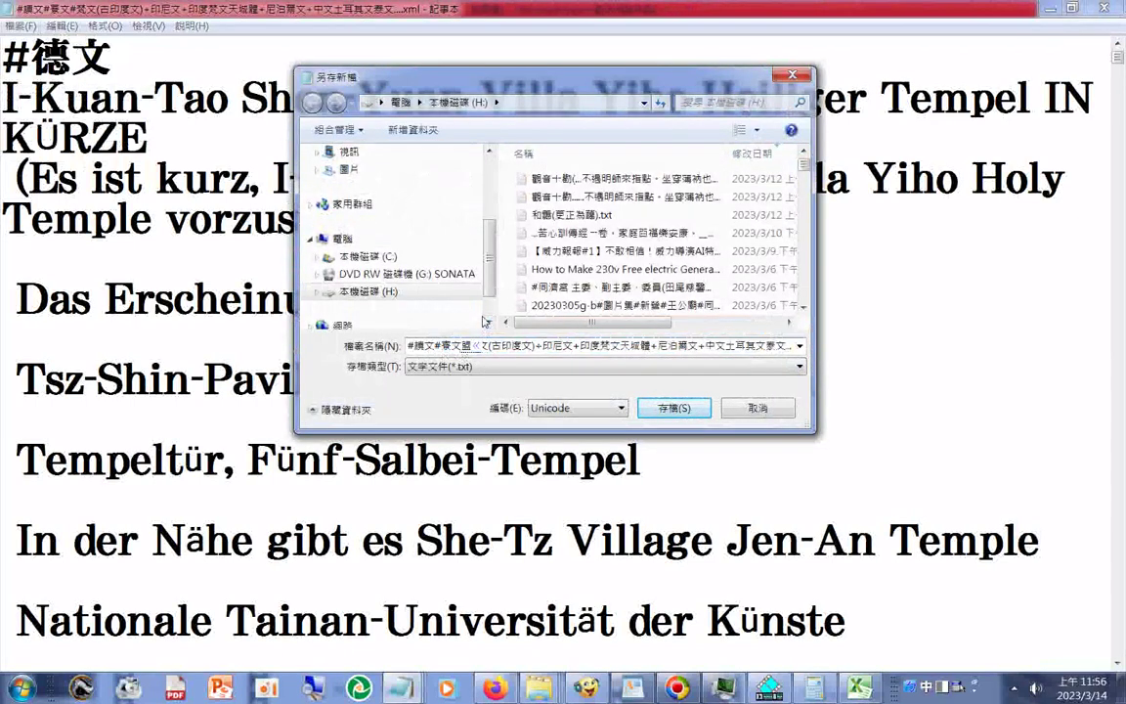
pyautogui.write('古文')
pyautogui.press('Return')
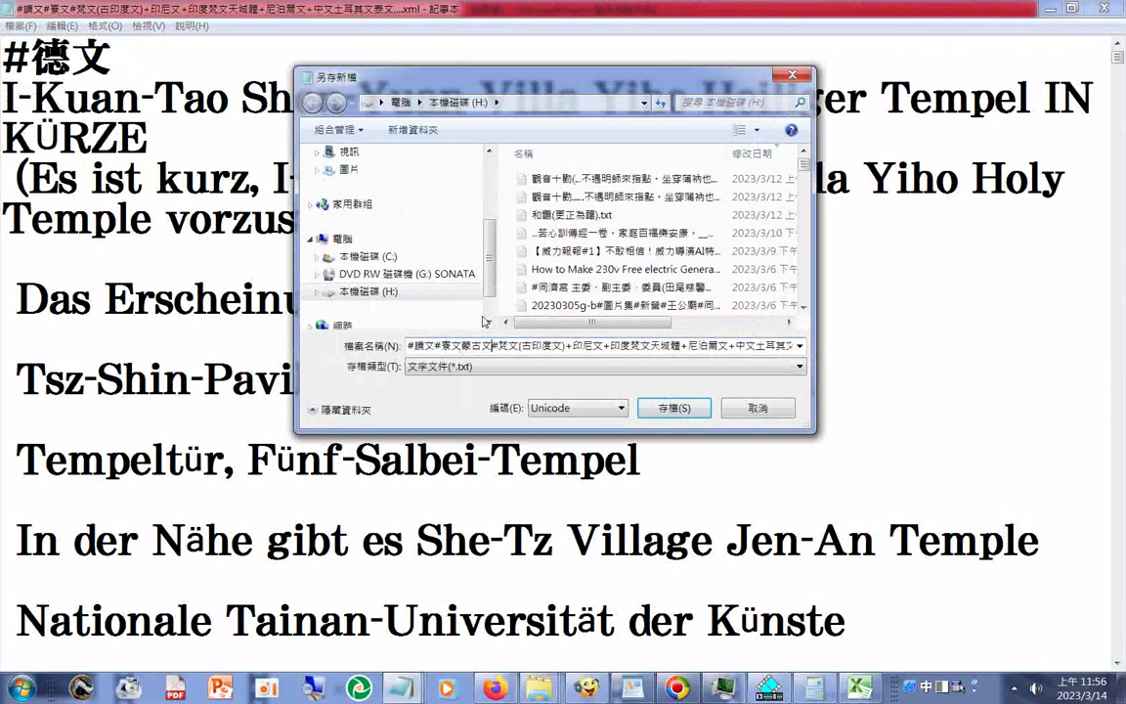
pyautogui.press('Left')
pyautogui.press('Left')
pyautogui.press('Left')
pyautogui.write('#')
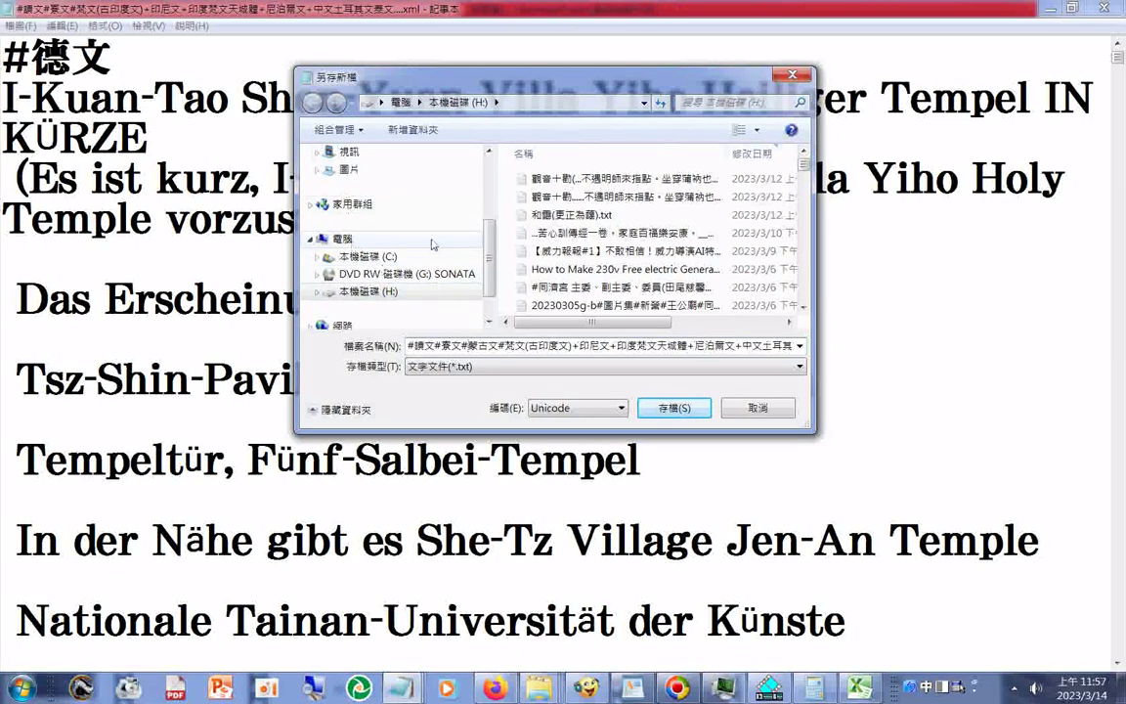
pyautogui.click(672, 408)
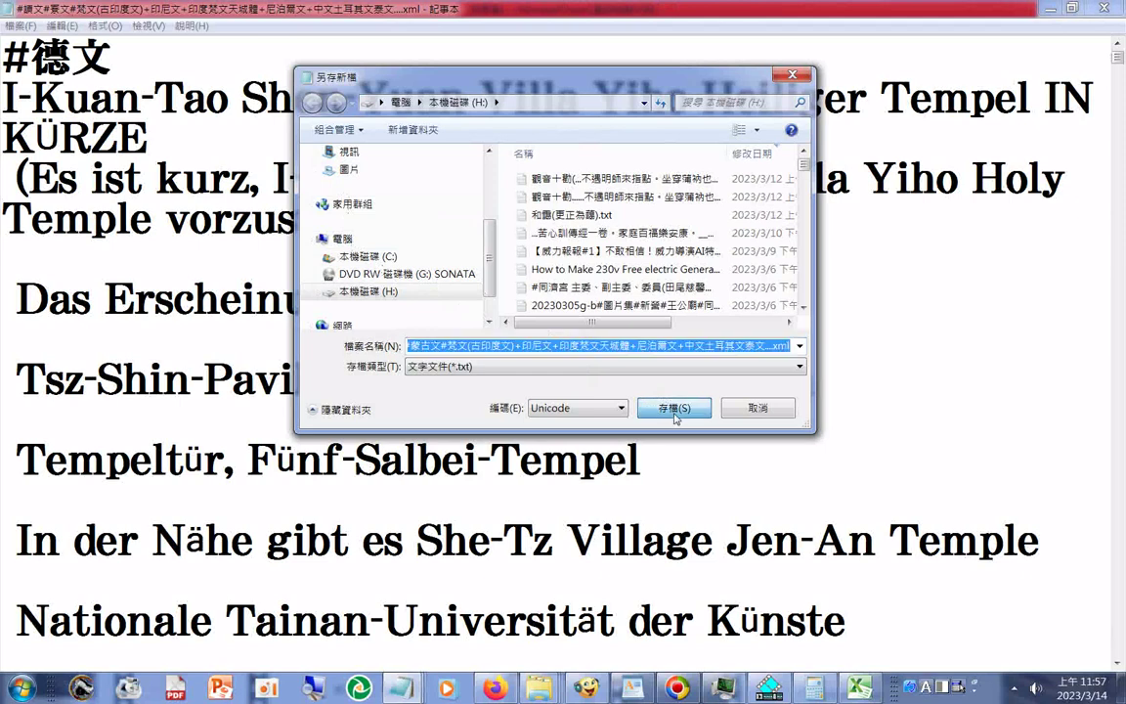
pyautogui.click(672, 409)
# - Add a #緬甸文 heading above the #德文 section, followed by a blank line and a dotted separator line
pyautogui.scroll(-1, 672, 409)
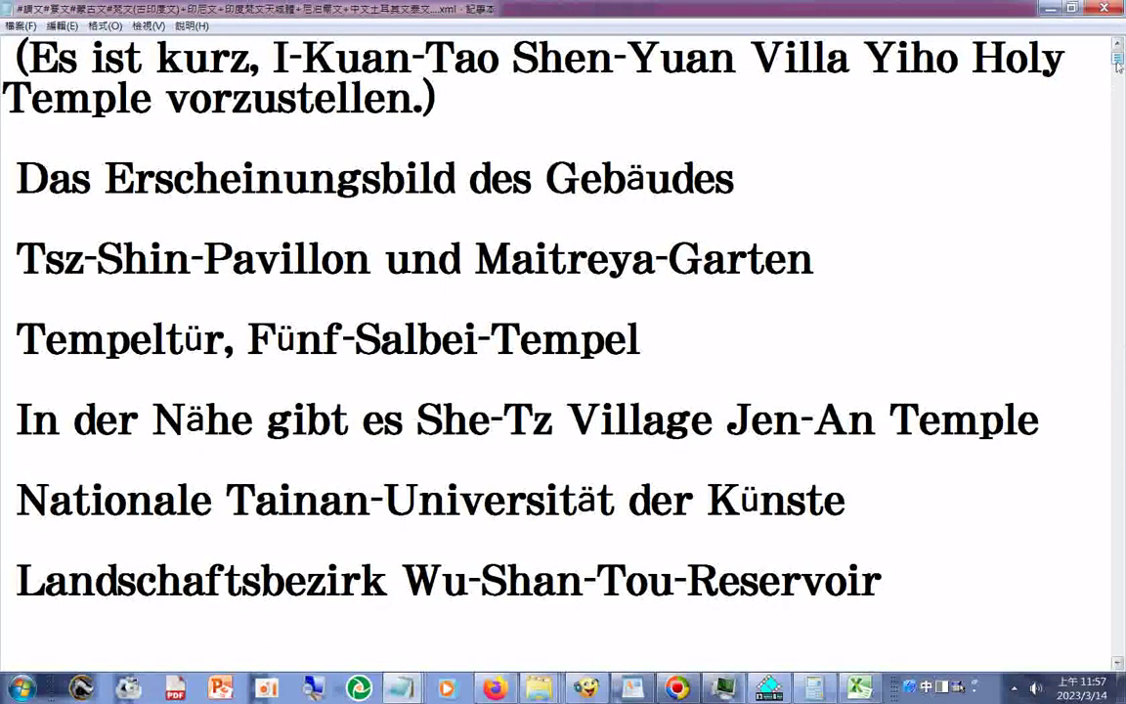
pyautogui.moveTo(1117, 63); pyautogui.dragTo(1112, 239)
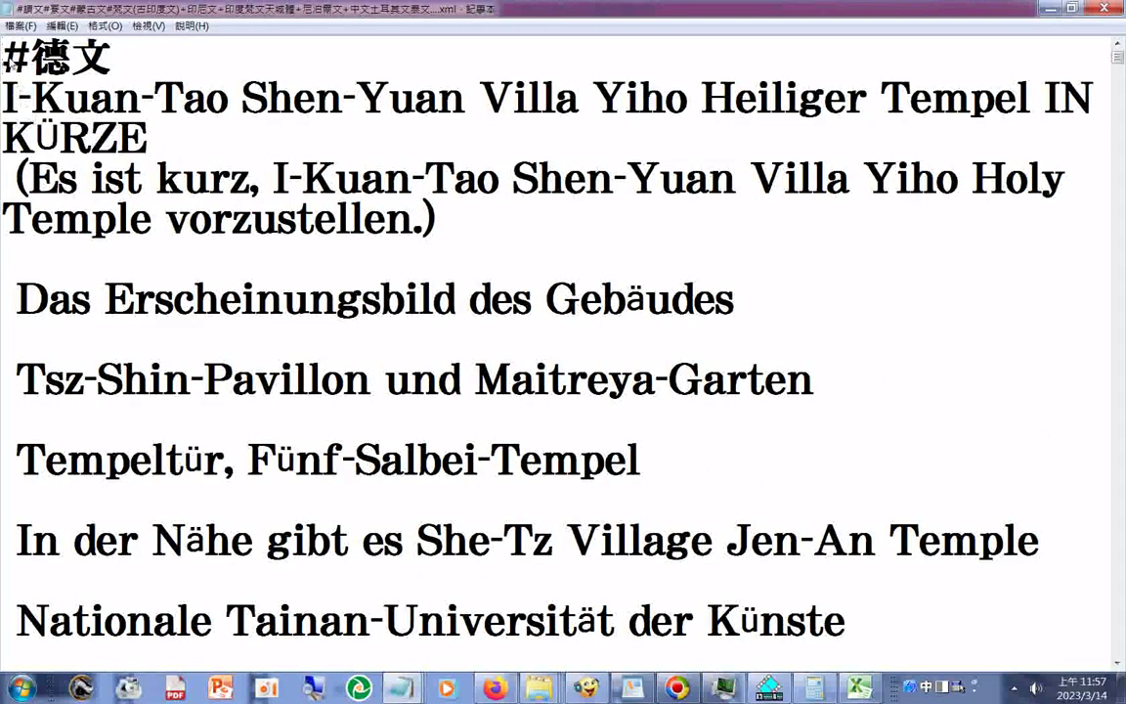
pyautogui.scroll(1, 12, 63)
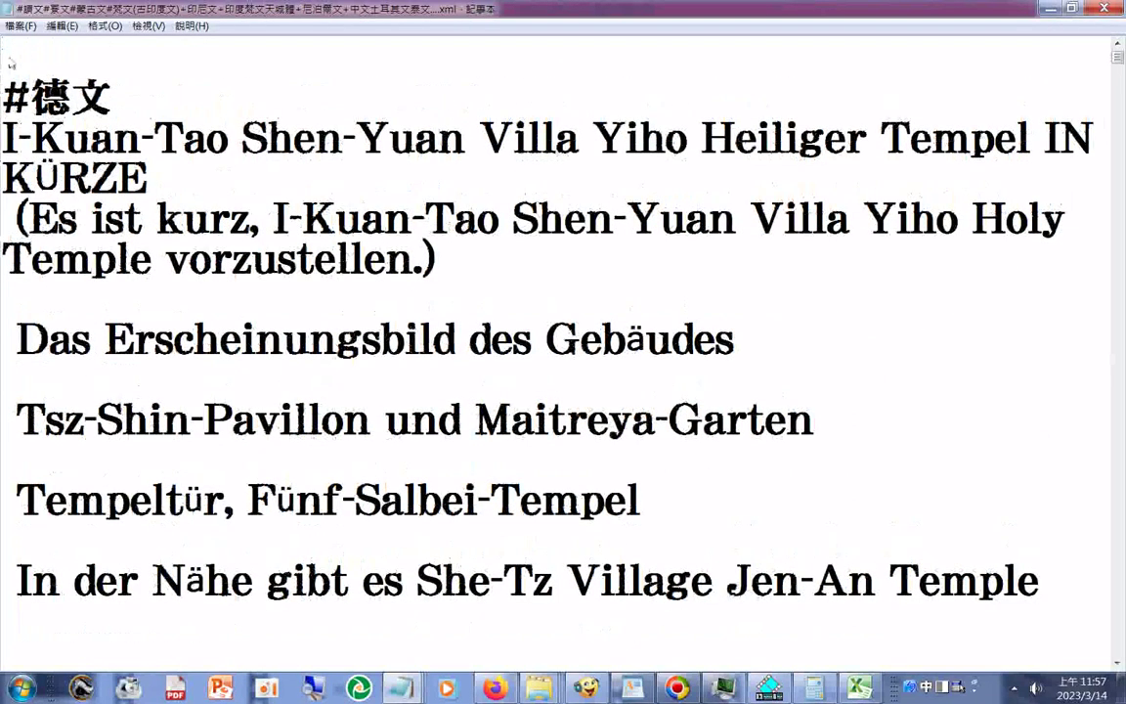
pyautogui.scroll(1, 12, 63)
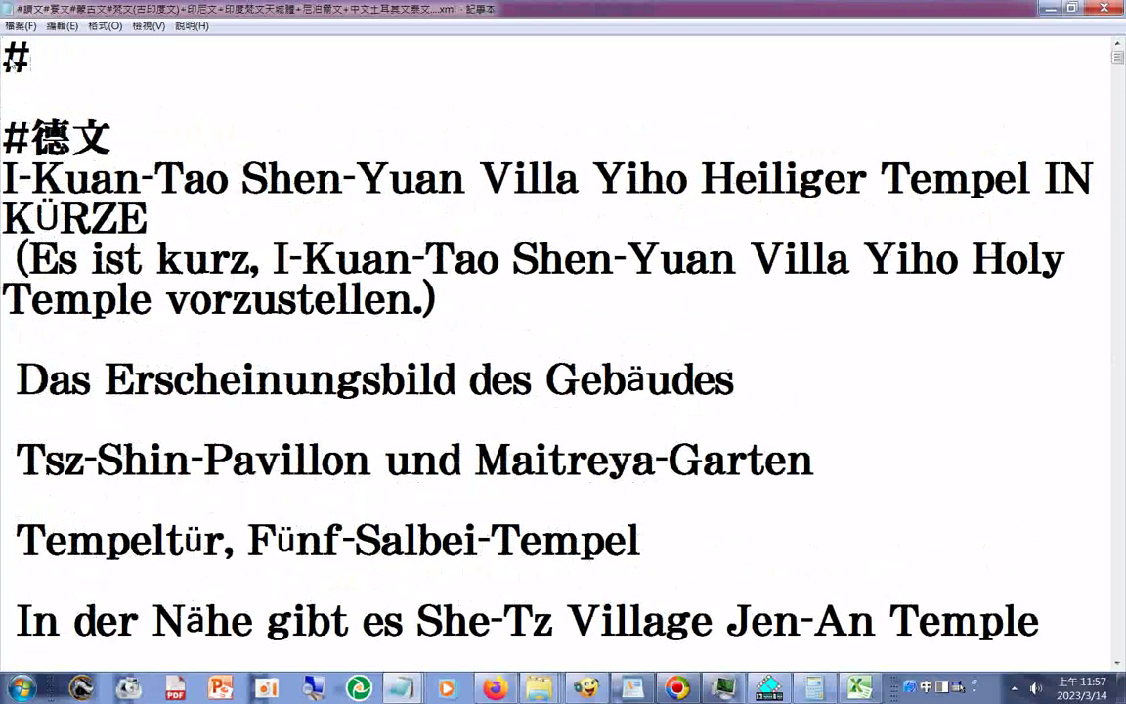
pyautogui.write('au03xu0')
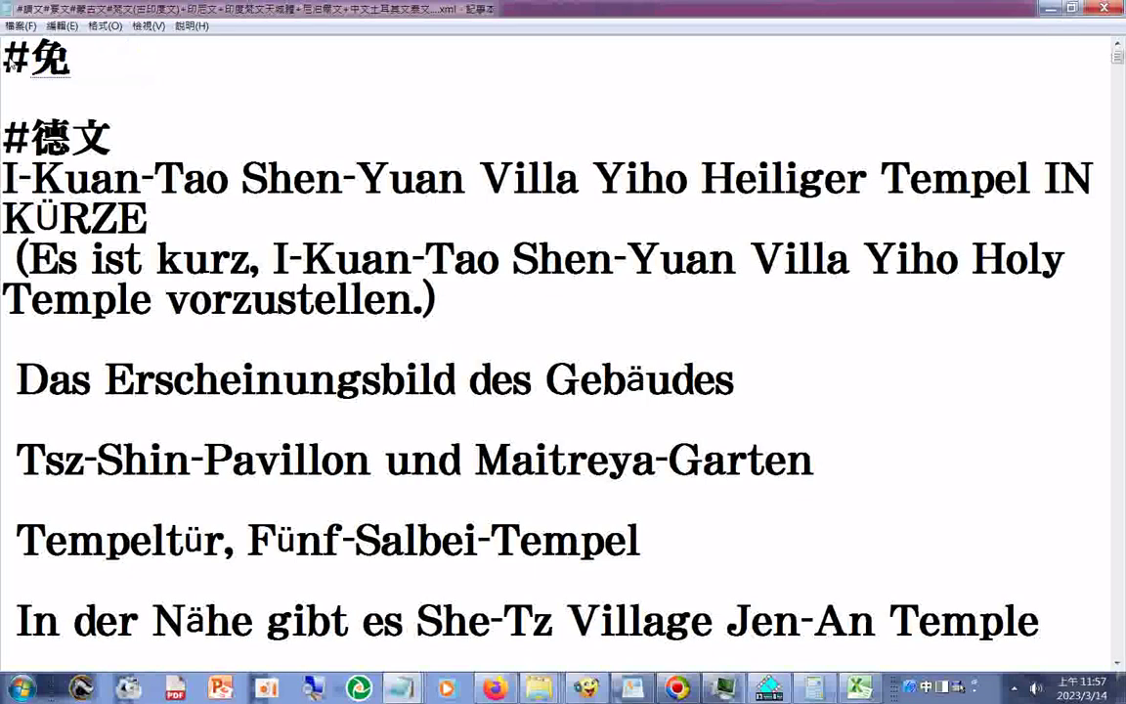
pyautogui.write('4jp6')
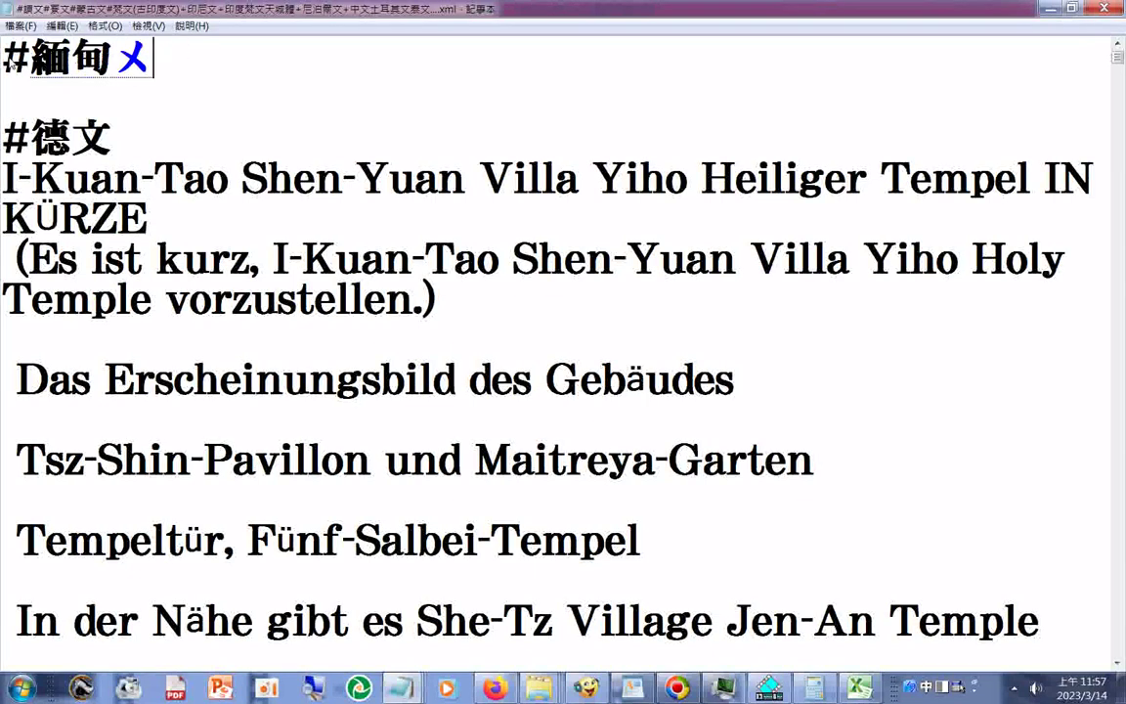
pyautogui.press('Return')
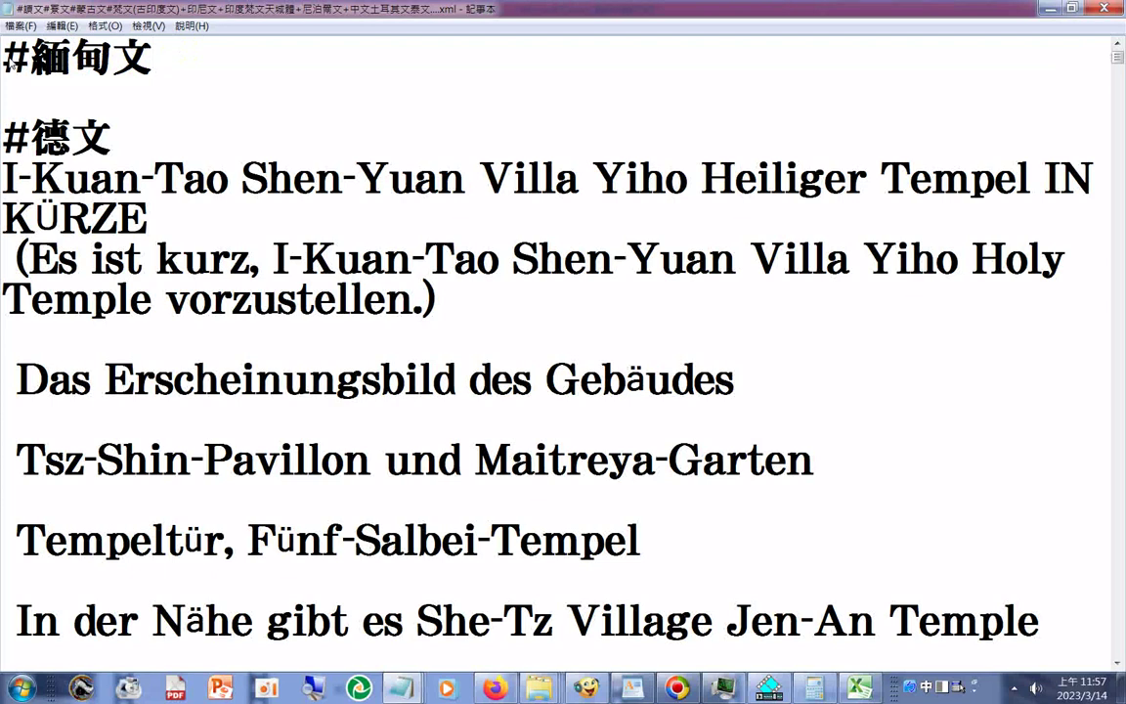
pyautogui.write('...........')
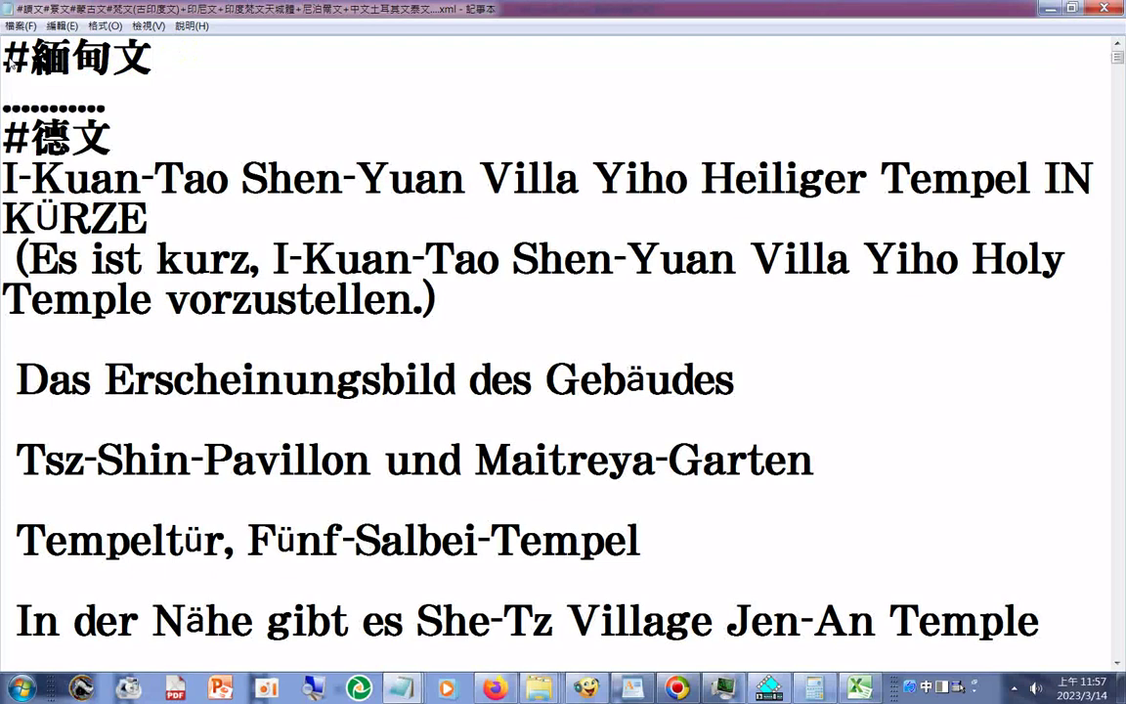
pyautogui.write('.........')
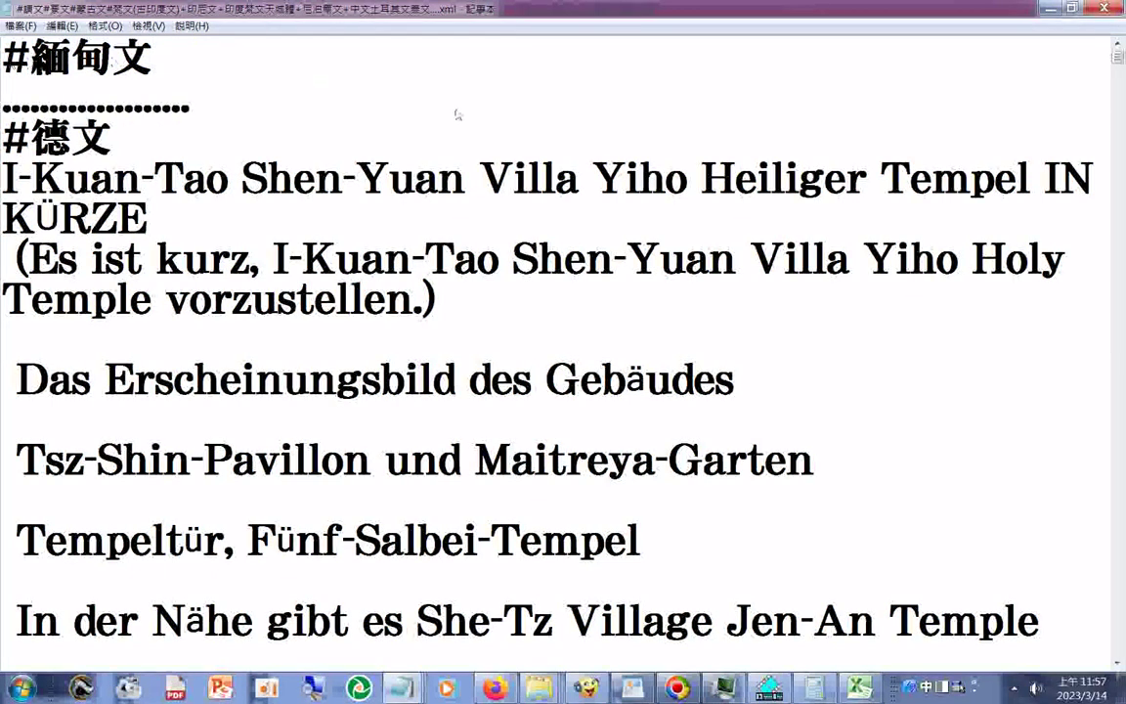
pyautogui.press('Return')
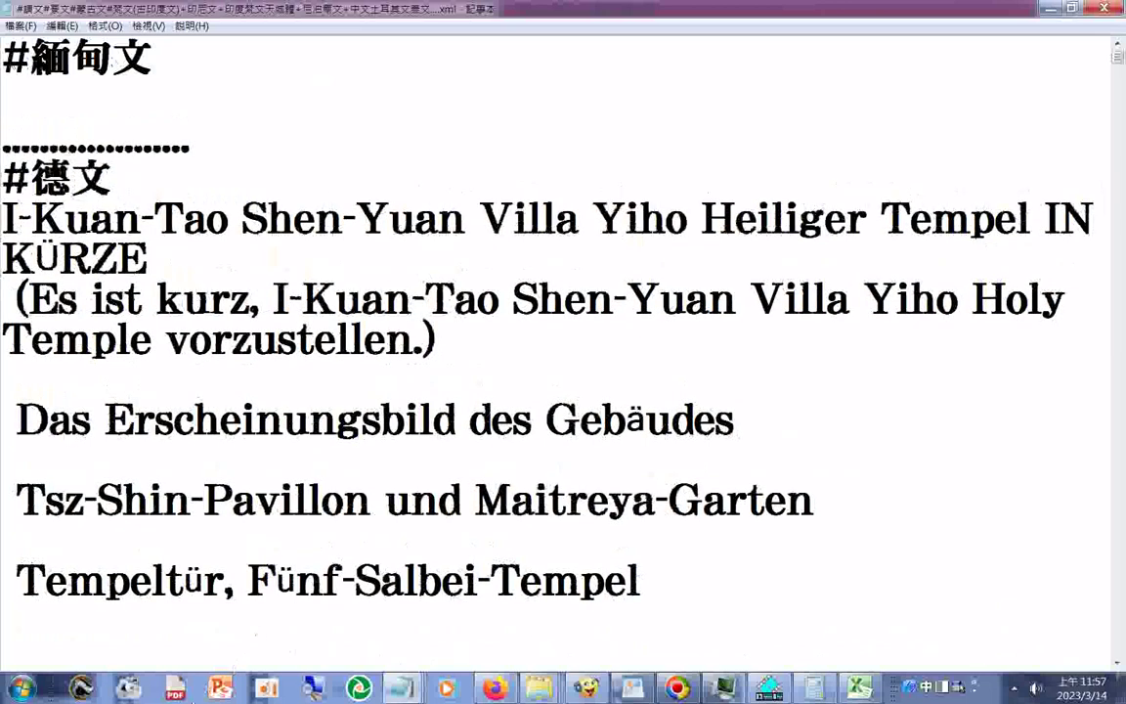
# - Switch to Firefox and set 目標語言 3 in the TWP - Translate Web Pages settings to 緬甸文
pyautogui.click(505, 689)
pyautogui.click(469, 17)
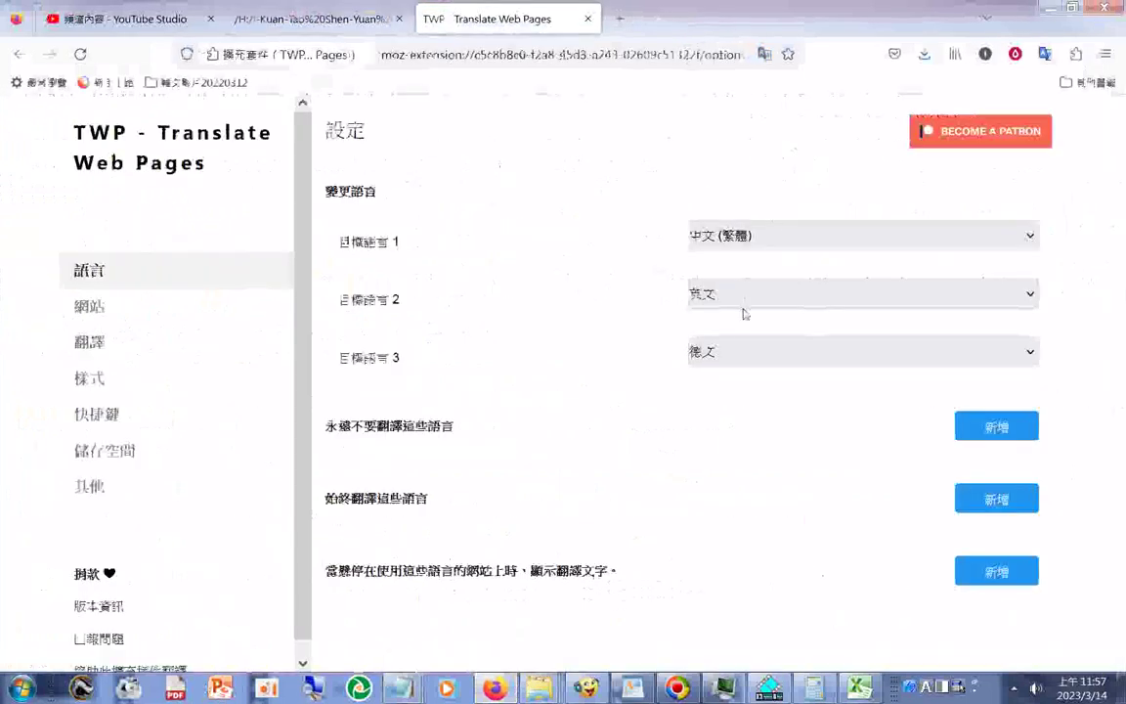
pyautogui.click(744, 353)
pyautogui.scroll(-3, 783, 481)
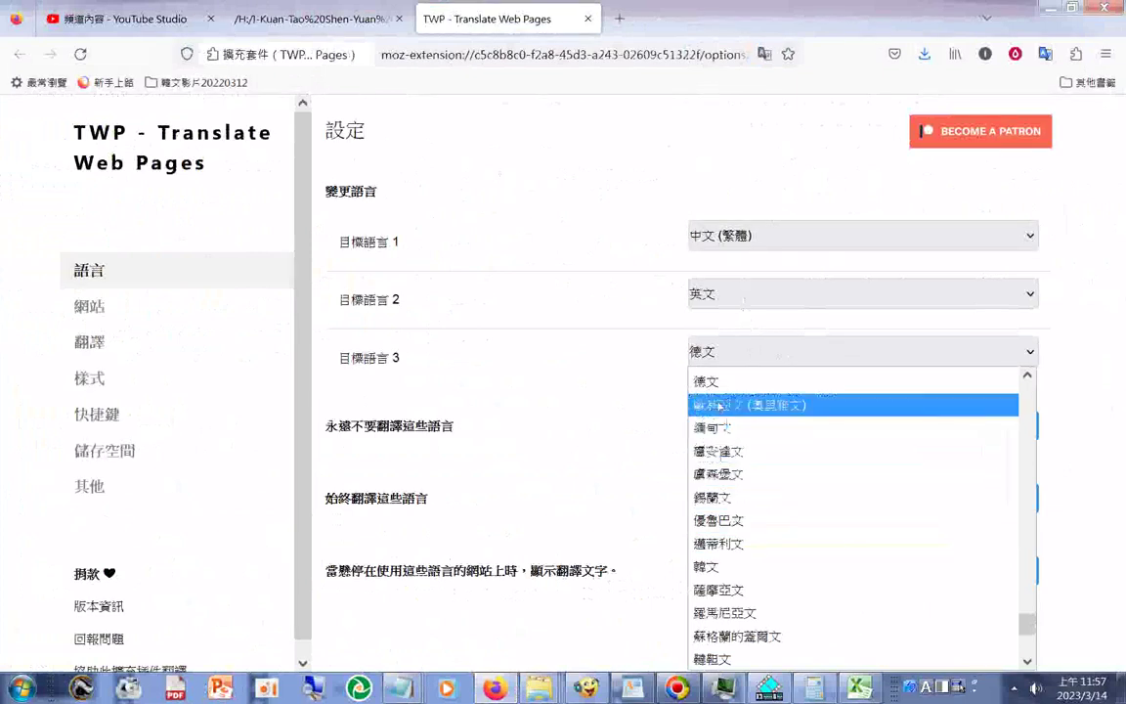
pyautogui.click(714, 427)
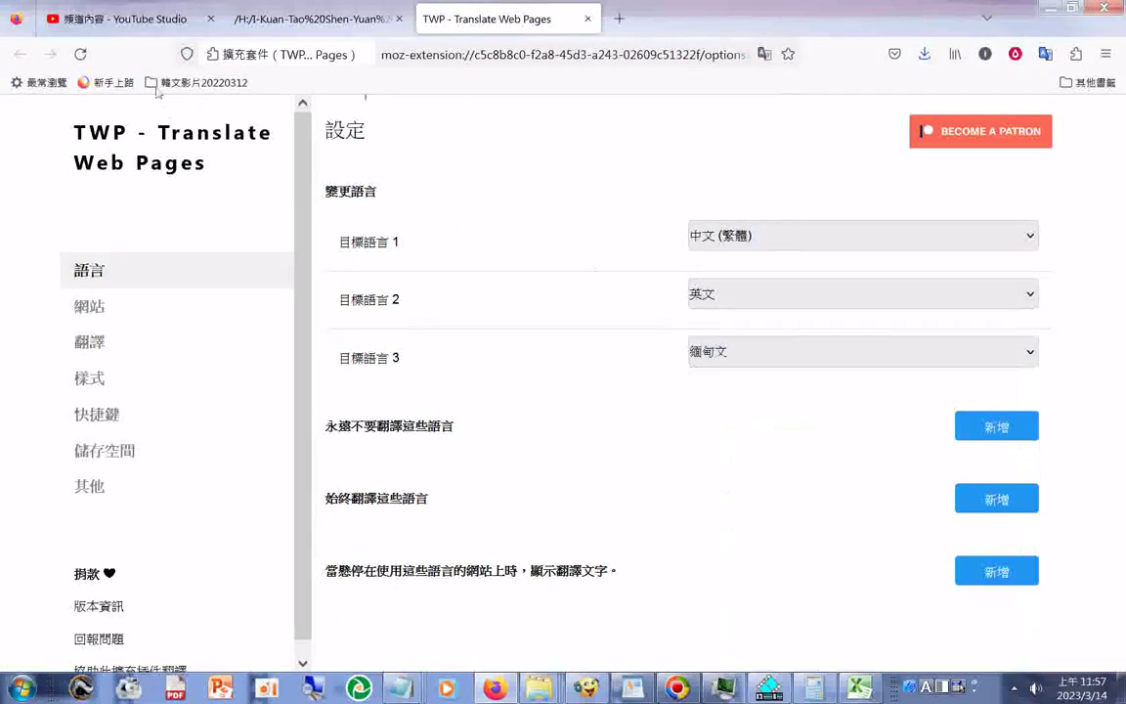
# - Translate the I-Kuan-Tao Shen-Yuan Villa Yiho Holy Temple IN BRIEF page into 緬甸文 and select all its text
pyautogui.click(312, 12)
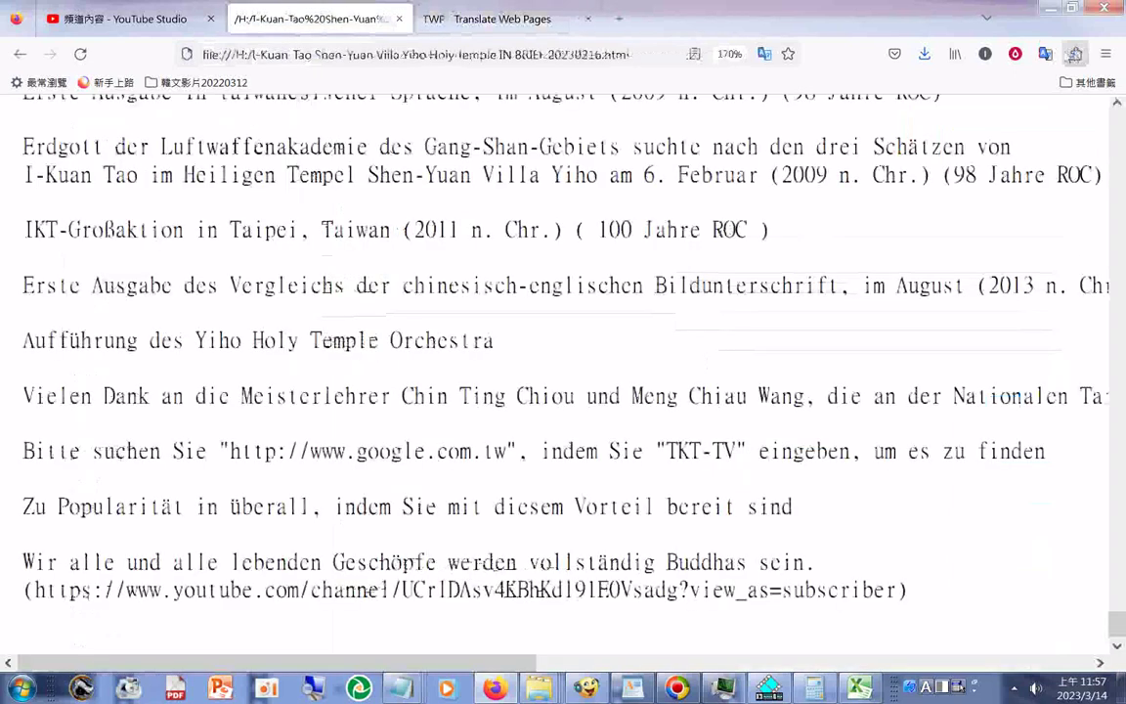
pyautogui.click(1045, 54)
pyautogui.click(944, 121)
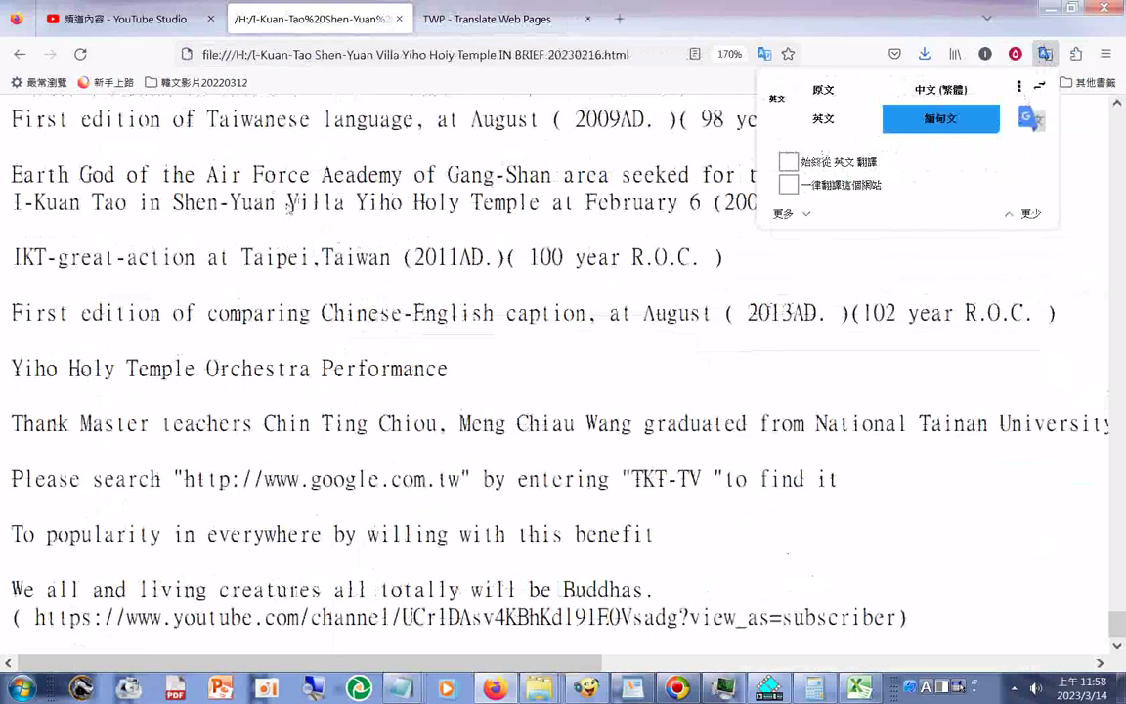
pyautogui.rightClick(743, 286)
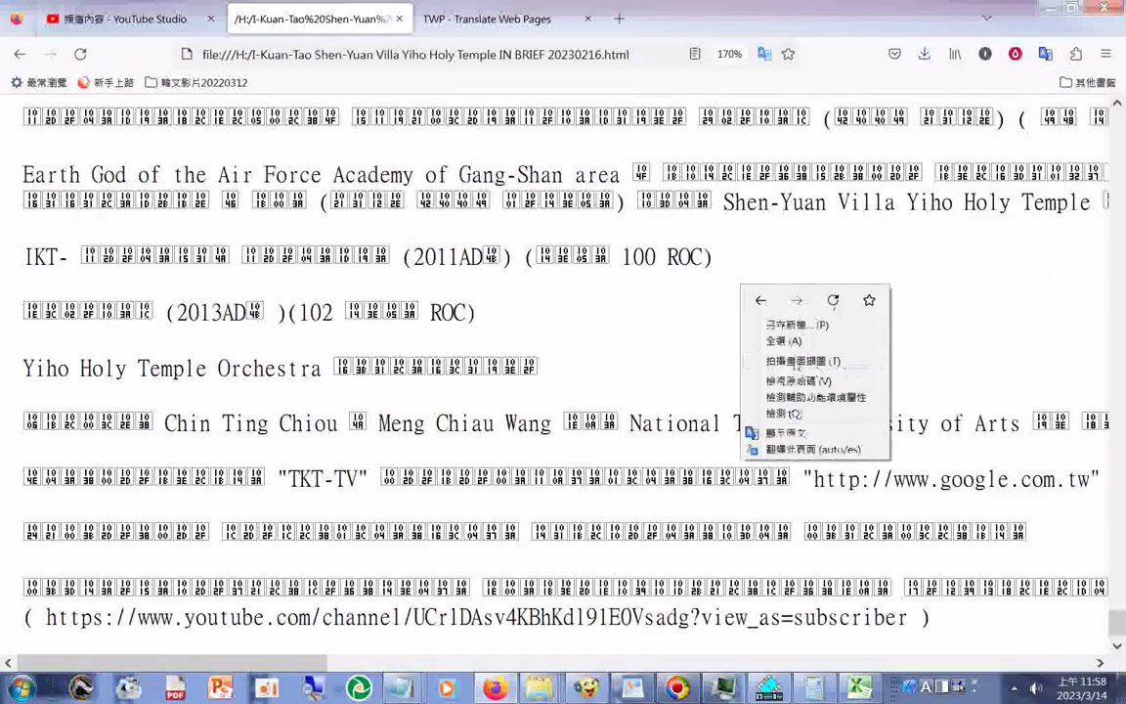
pyautogui.click(782, 341)
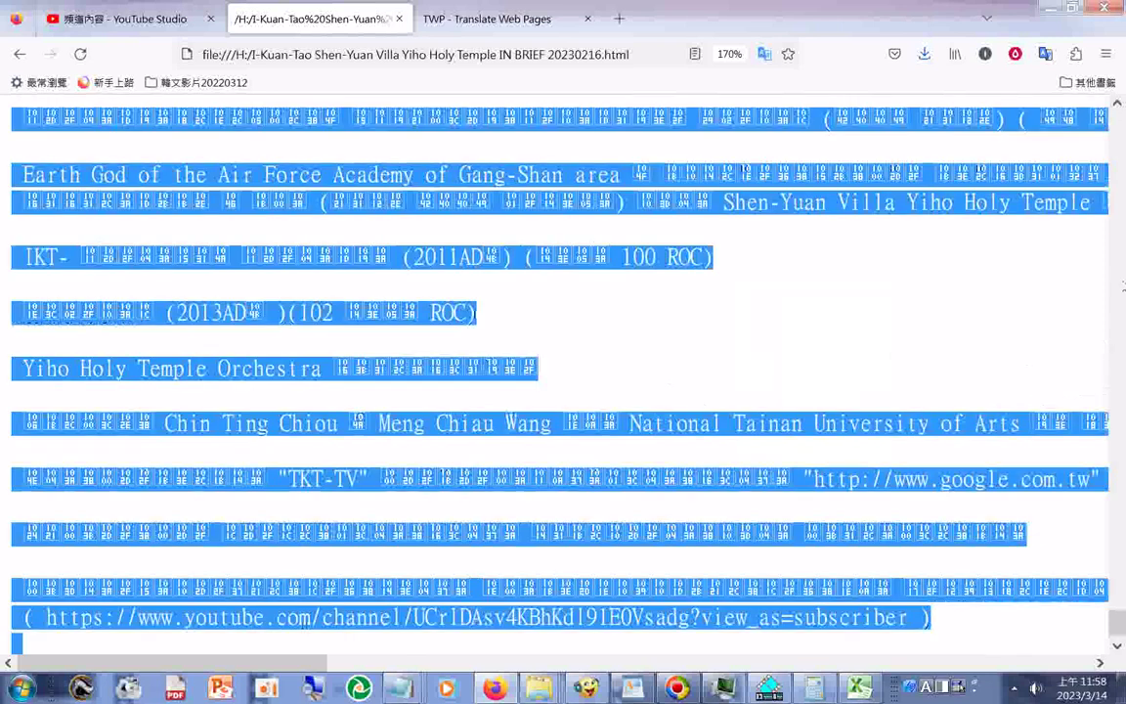
pyautogui.click(995, 288)
# - Look through the Burmese version of the temple introduction from the beginning of the page to its end
pyautogui.moveTo(1116, 621); pyautogui.dragTo(1124, 66)
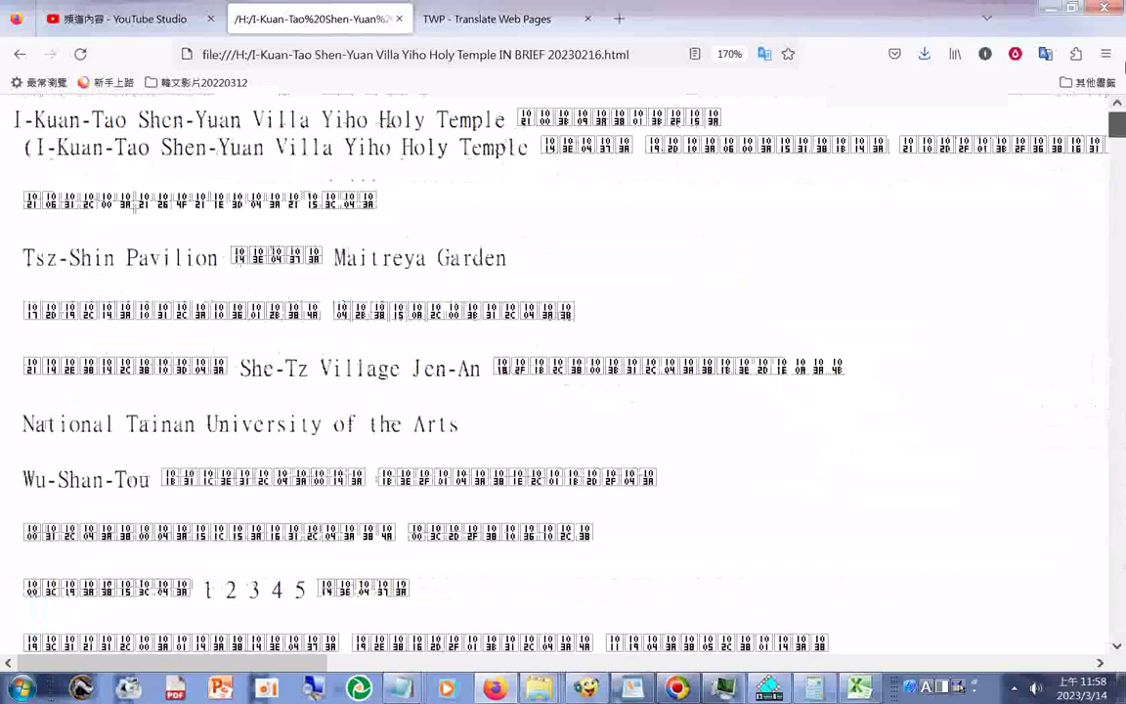
pyautogui.press('Down')
pyautogui.press('pagedown')
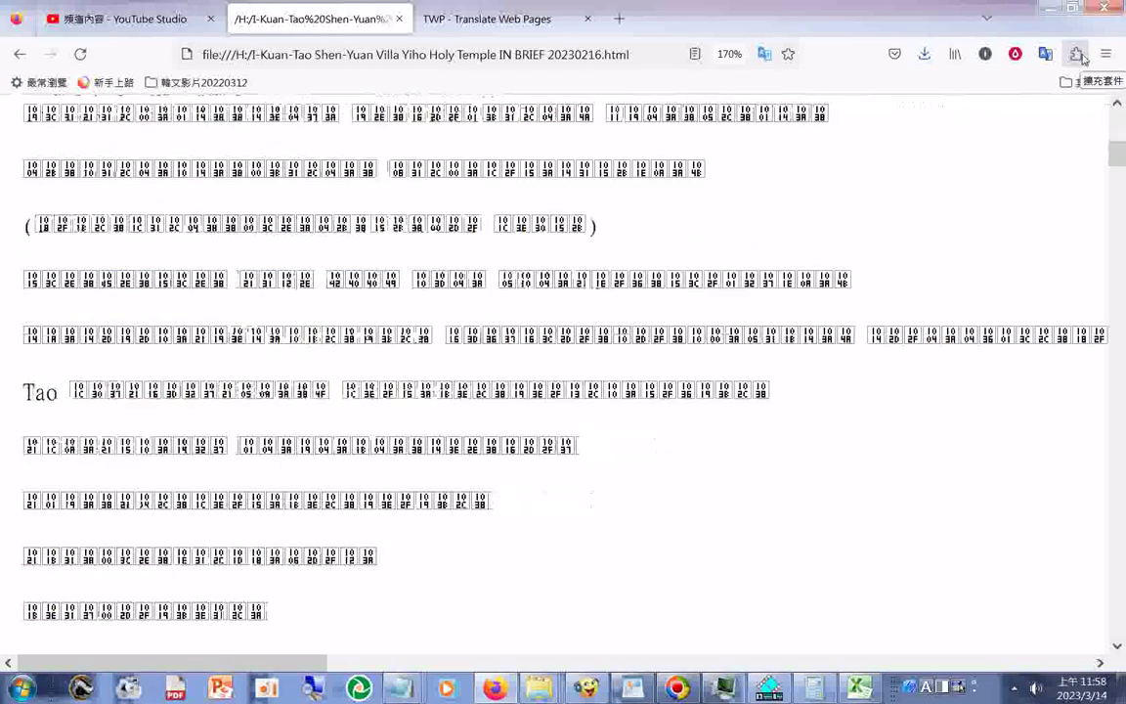
pyautogui.press('pagedown')
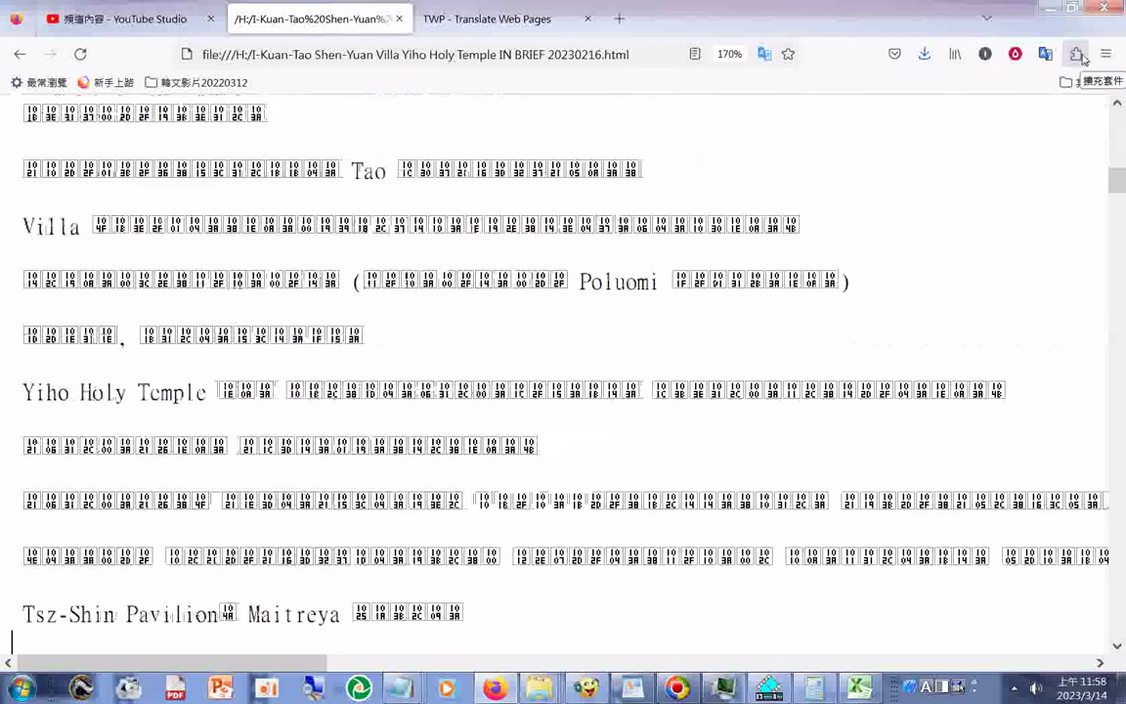
pyautogui.press('pagedown')
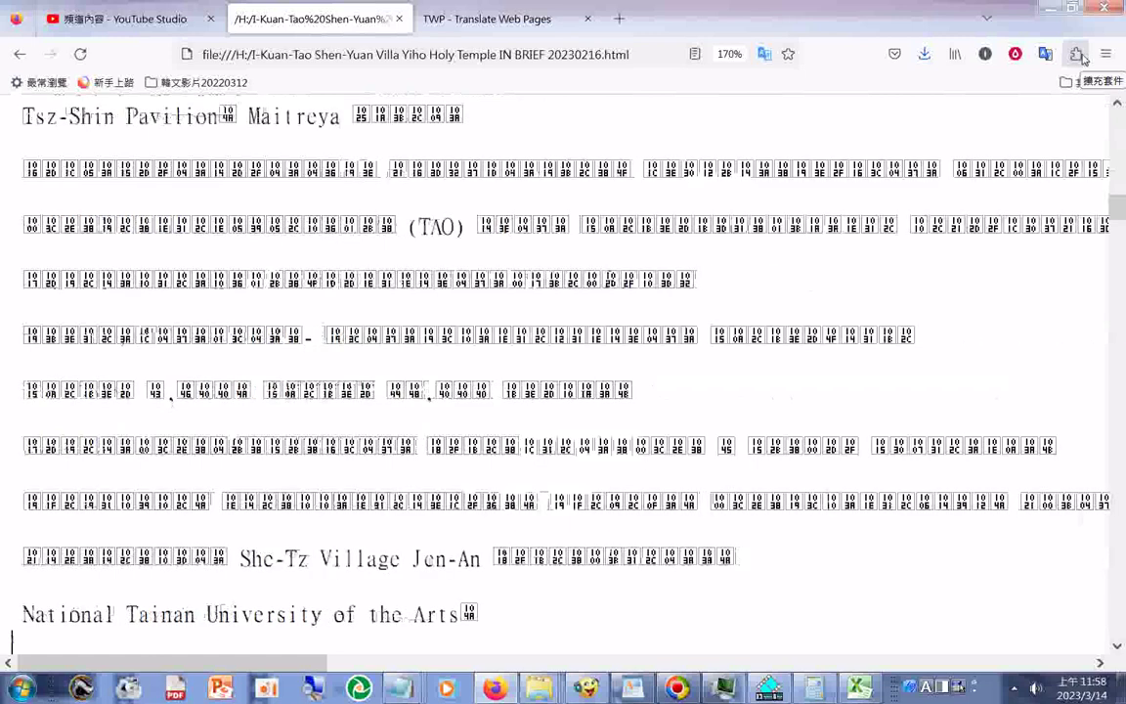
pyautogui.press('pagedown')
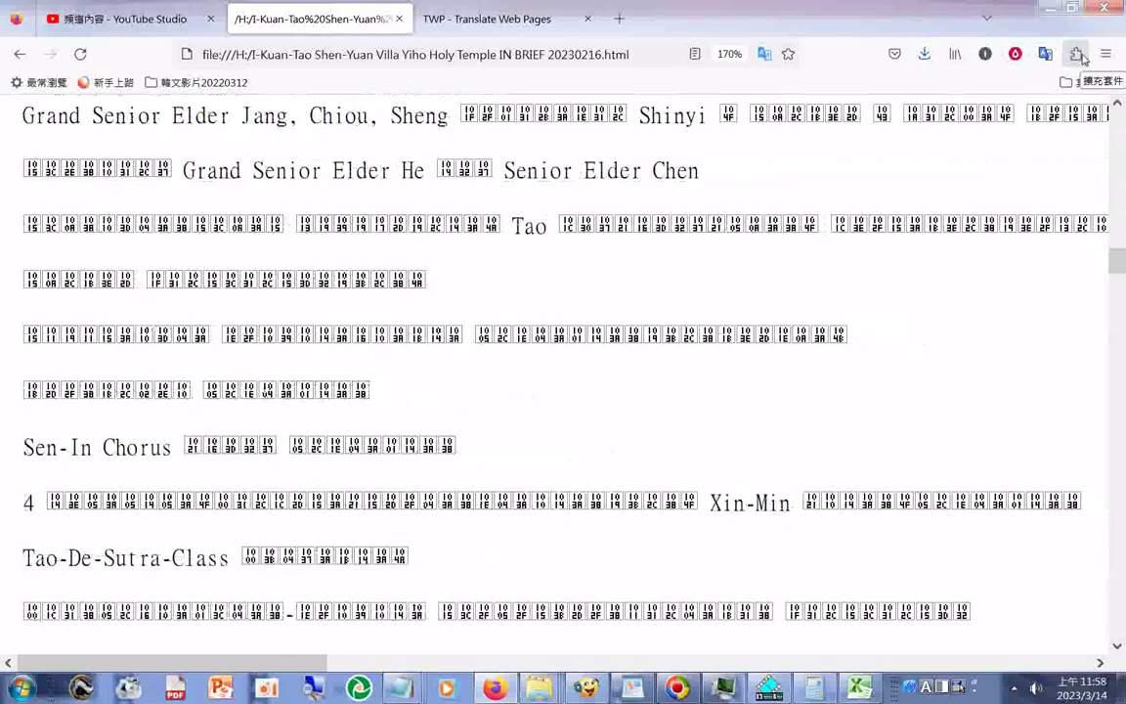
pyautogui.press('pagedown')
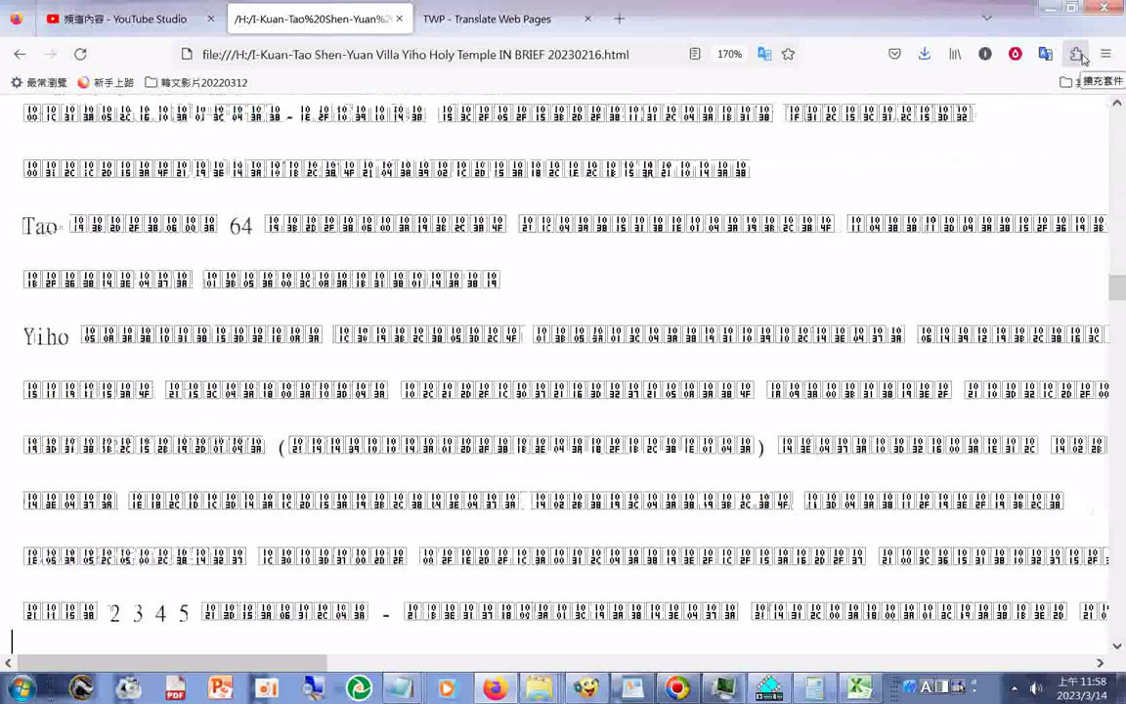
pyautogui.press('pagedown')
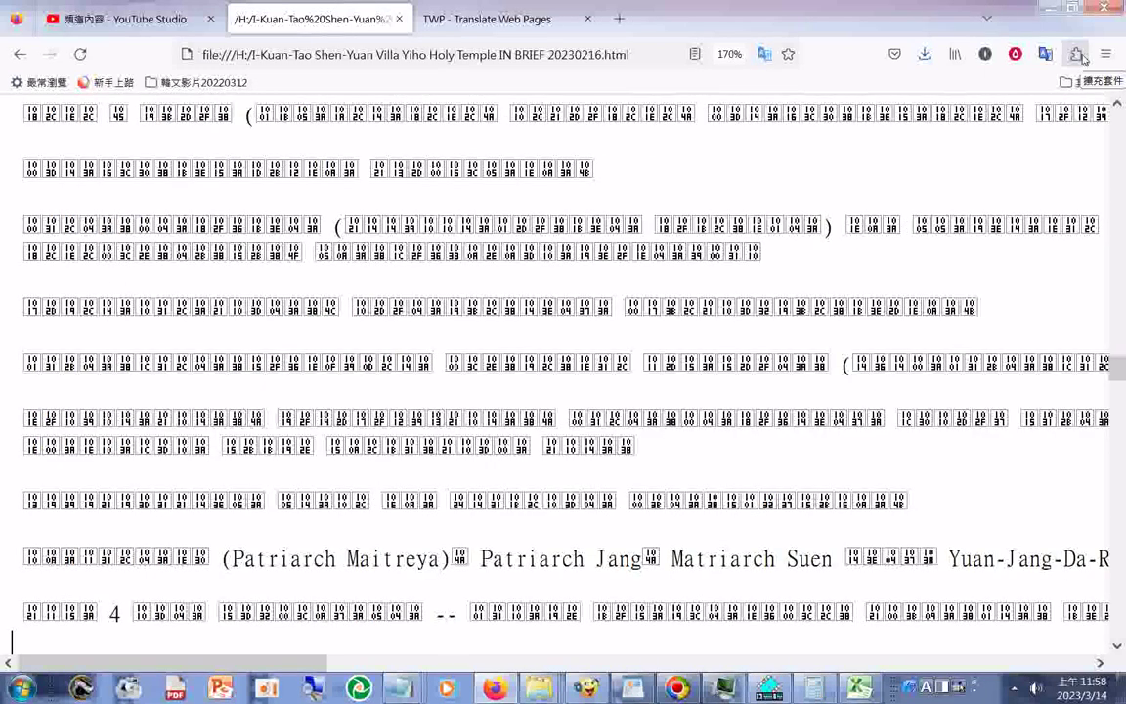
pyautogui.press('pagedown')
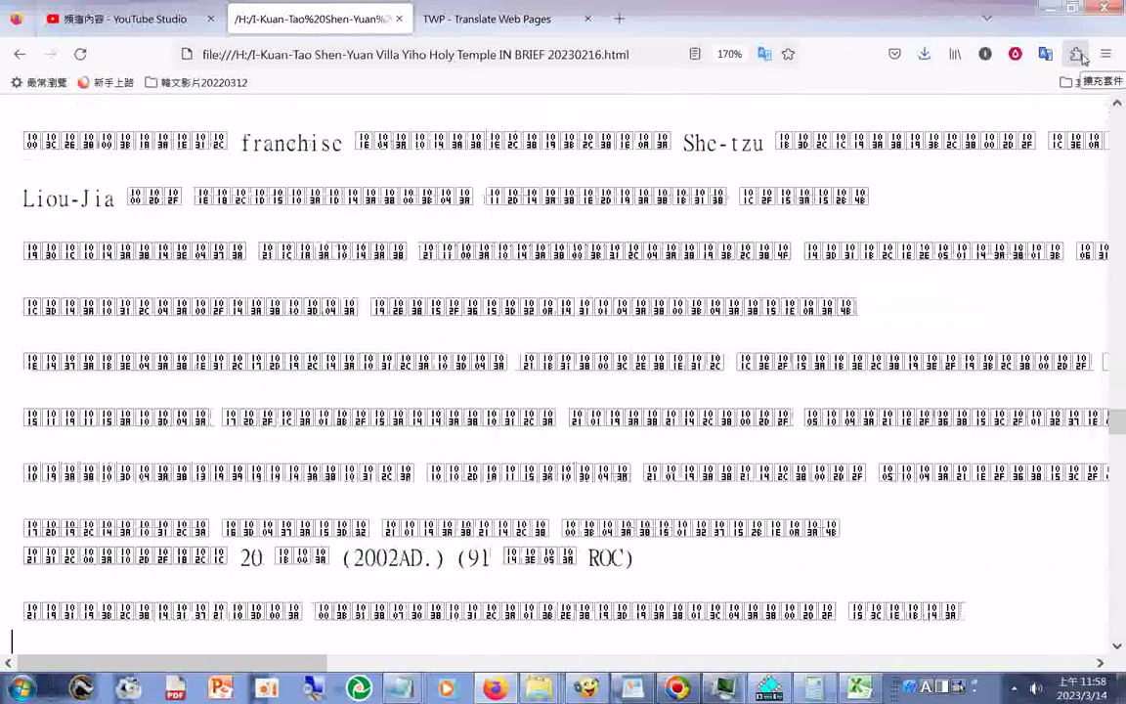
pyautogui.press('pagedown')
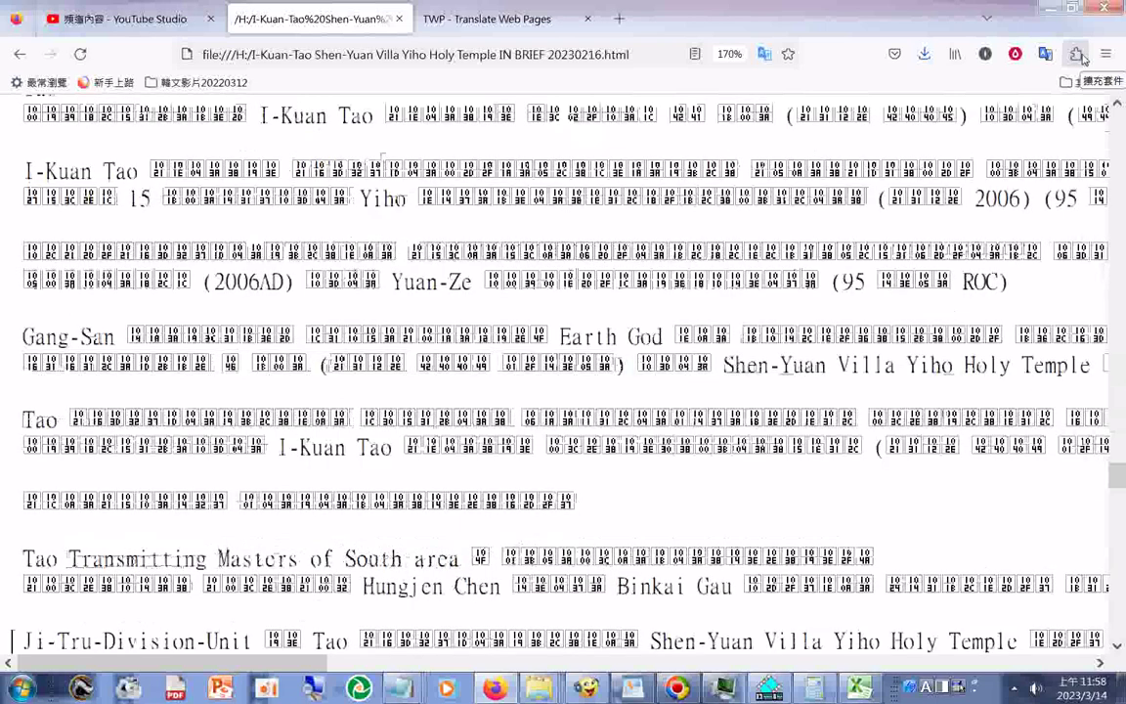
pyautogui.press('pagedown')
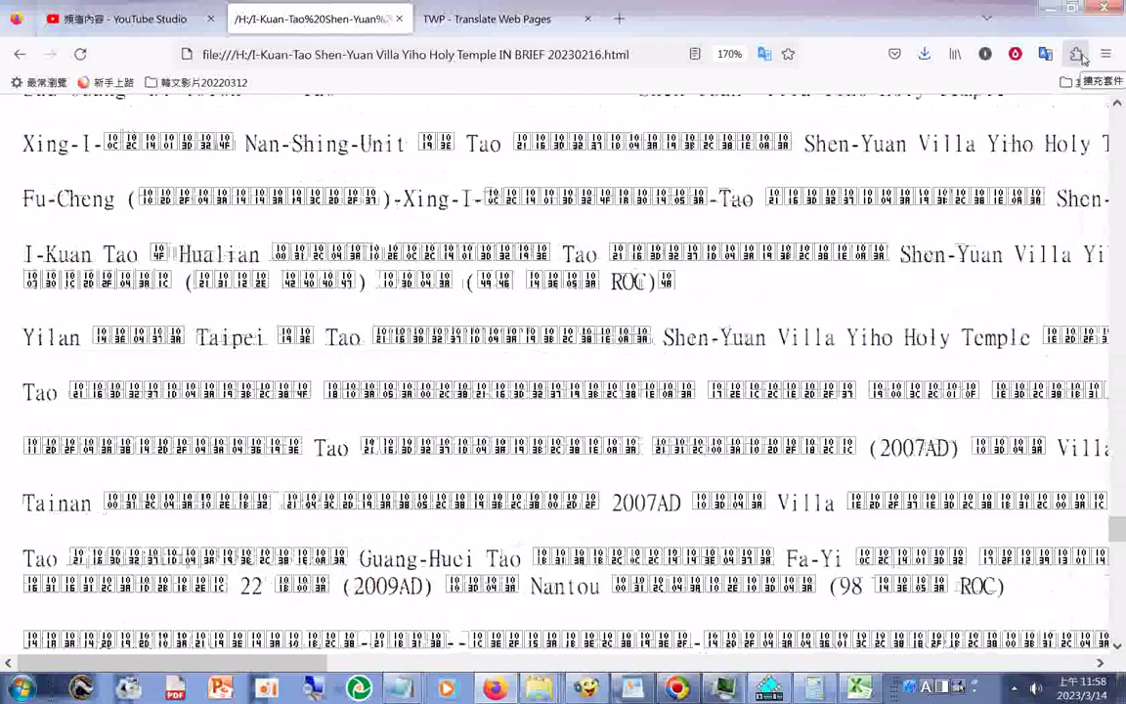
pyautogui.press('pagedown')
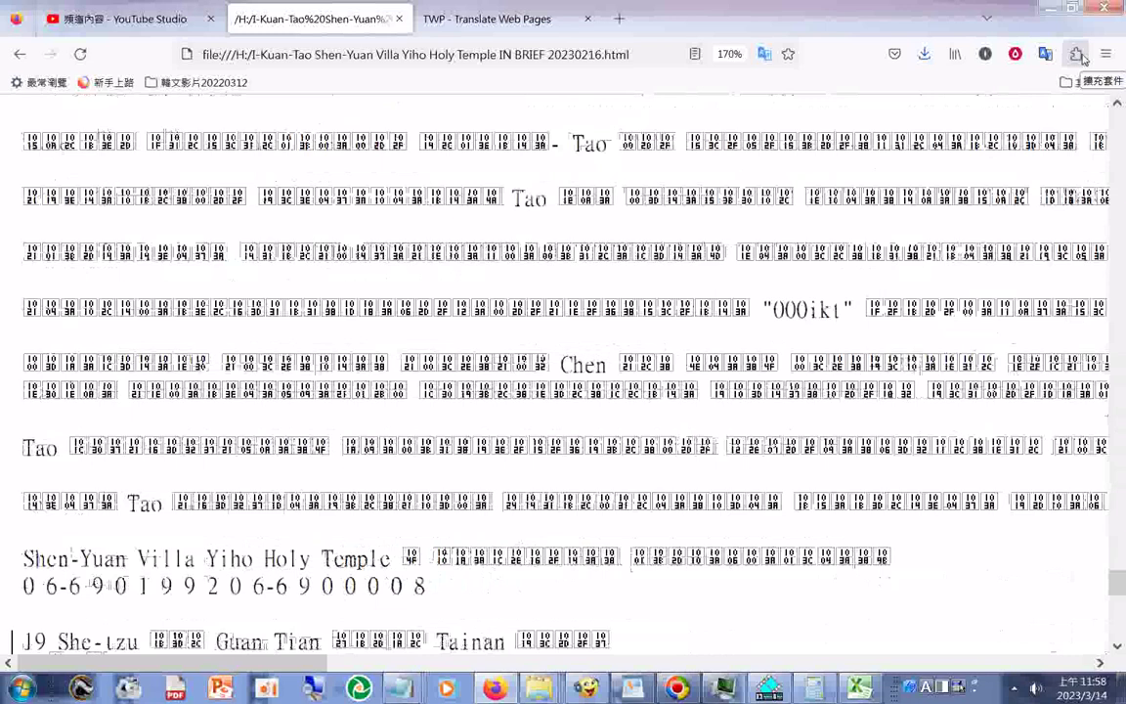
pyautogui.press('pagedown')
pyautogui.press('pagedown')
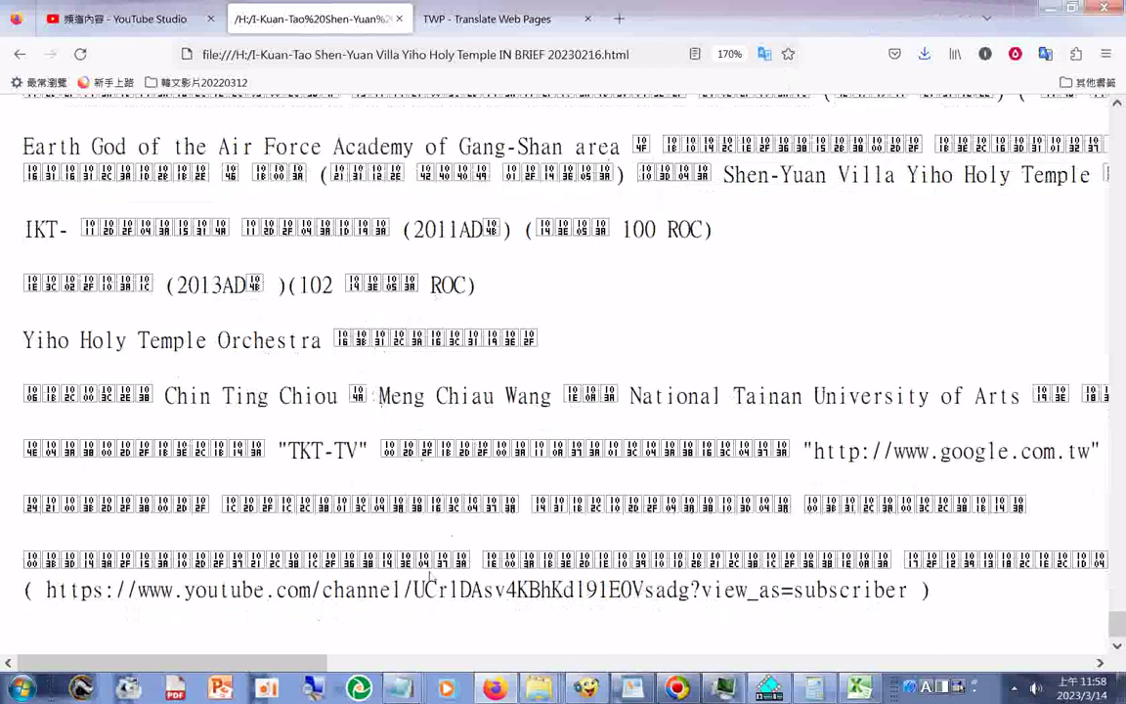
# - Switch to the combined file in Notepad and paste the Burmese translation under the #緬甸文 heading
pyautogui.click(404, 687)
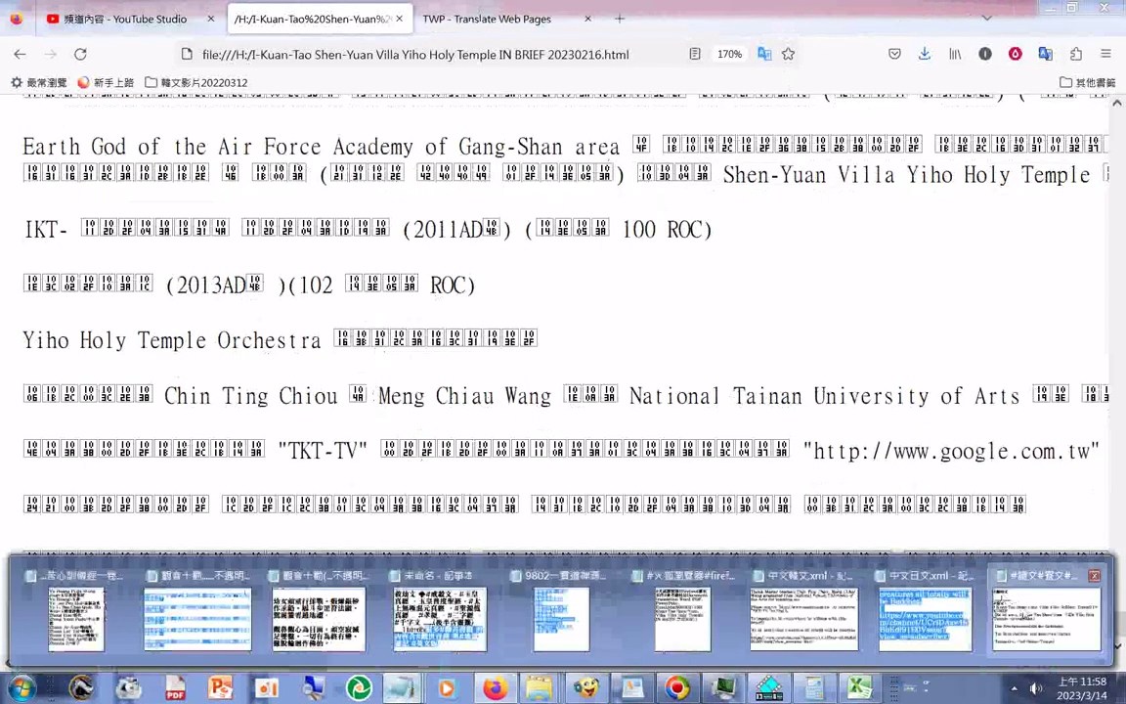
pyautogui.click(1001, 602)
pyautogui.rightClick(184, 114)
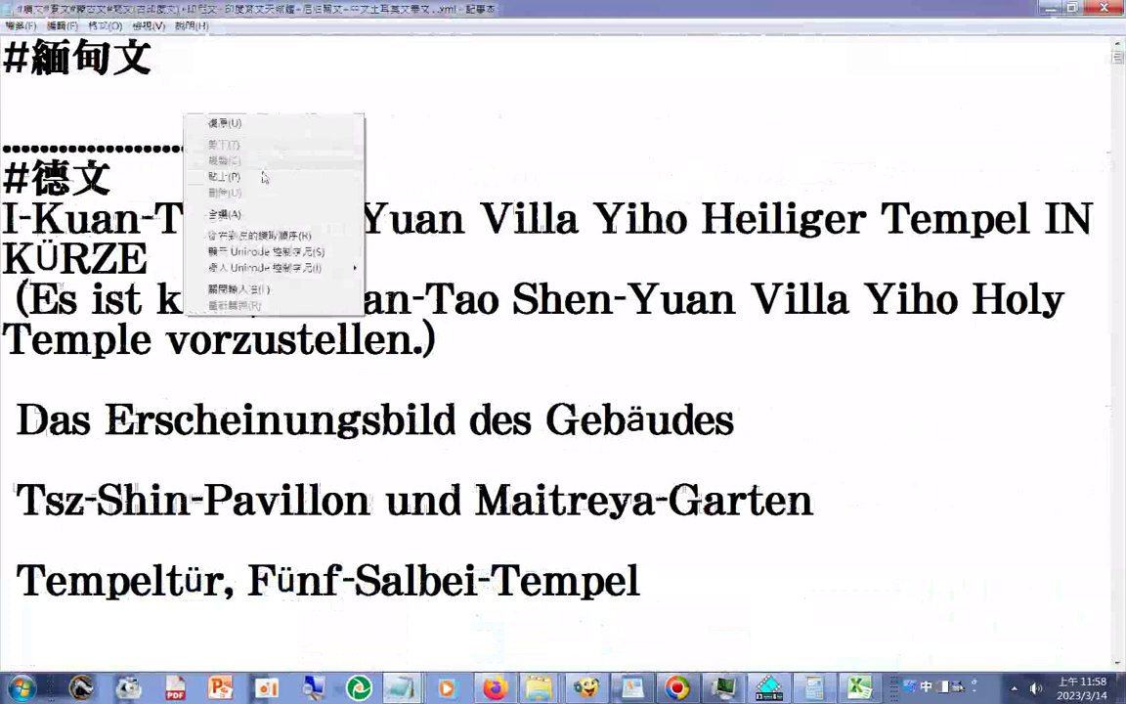
pyautogui.click(263, 177)
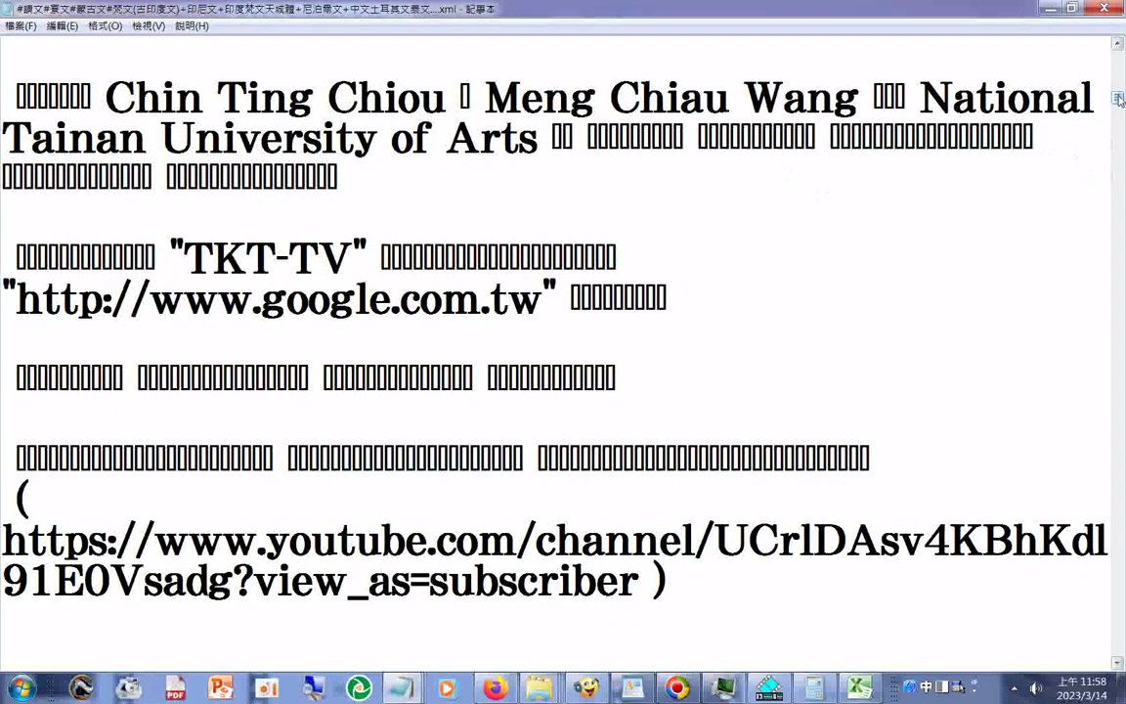
pyautogui.moveTo(1118, 98); pyautogui.dragTo(1116, 49)
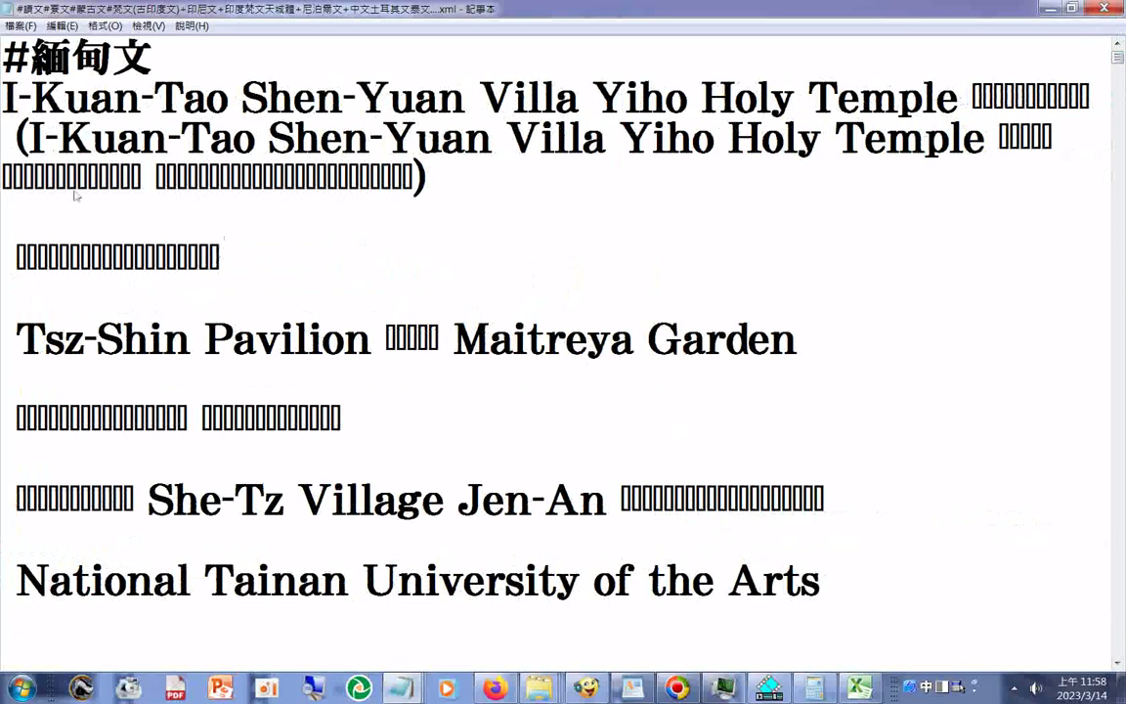
# - Save the combined file under a new name prefixed with #緬甸文, using file type 所有檔案 (*.*) and Unicode encoding
pyautogui.click(19, 27)
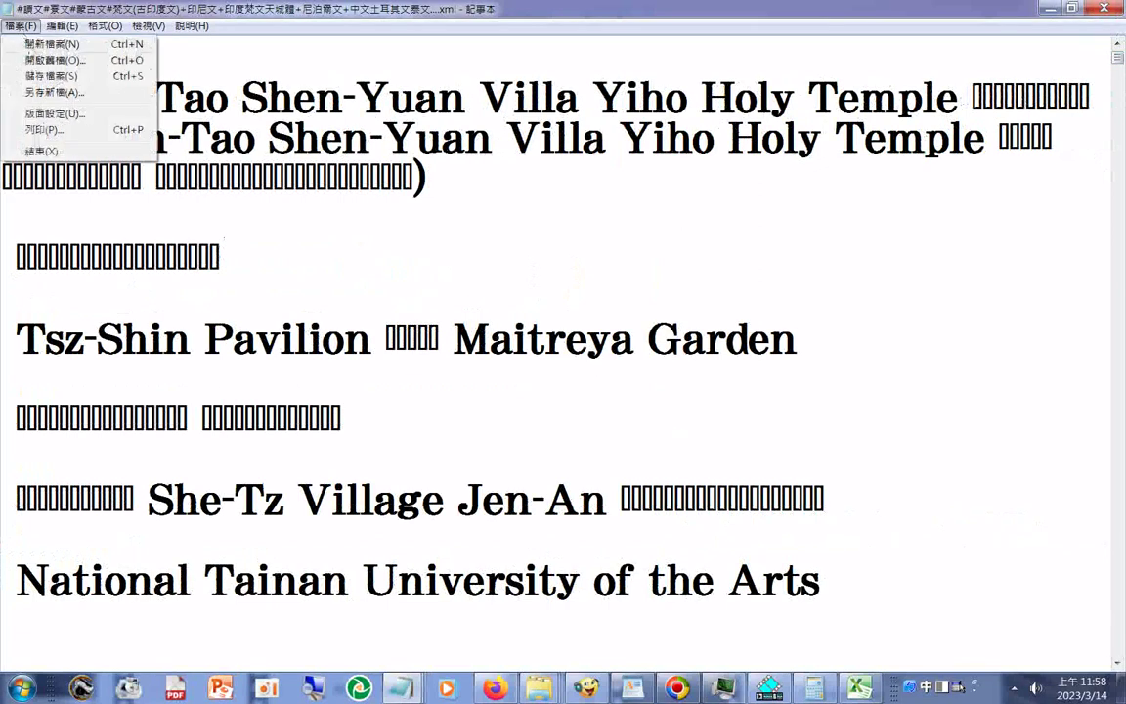
pyautogui.click(32, 93)
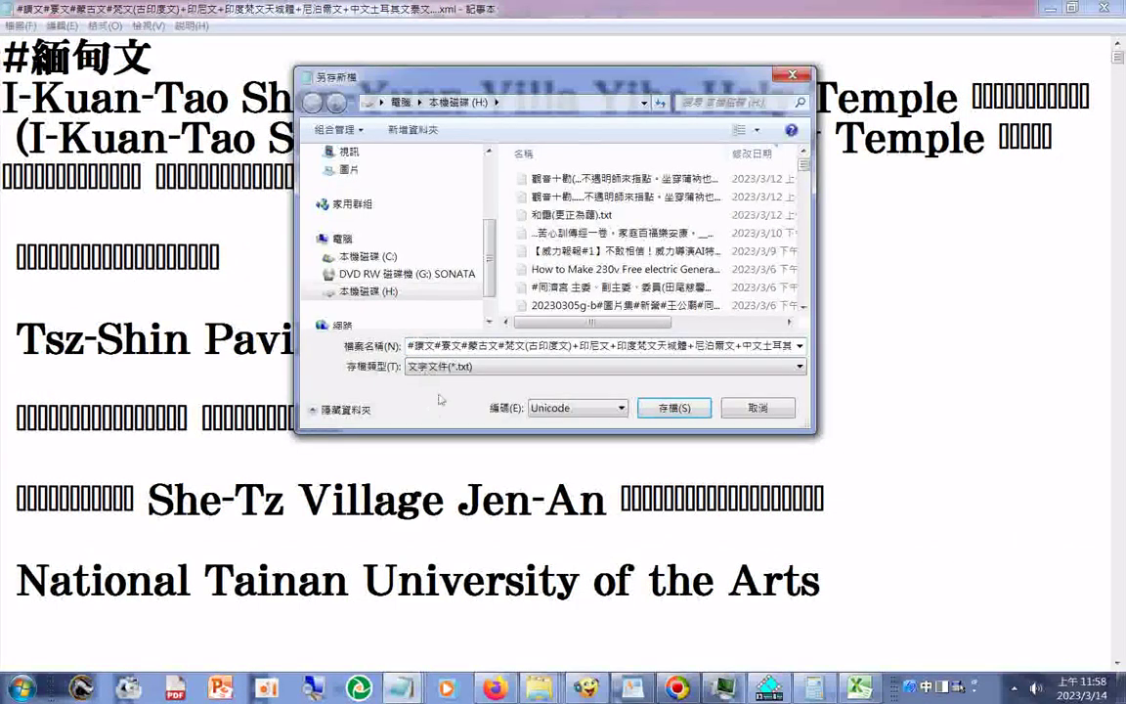
pyautogui.write('#')
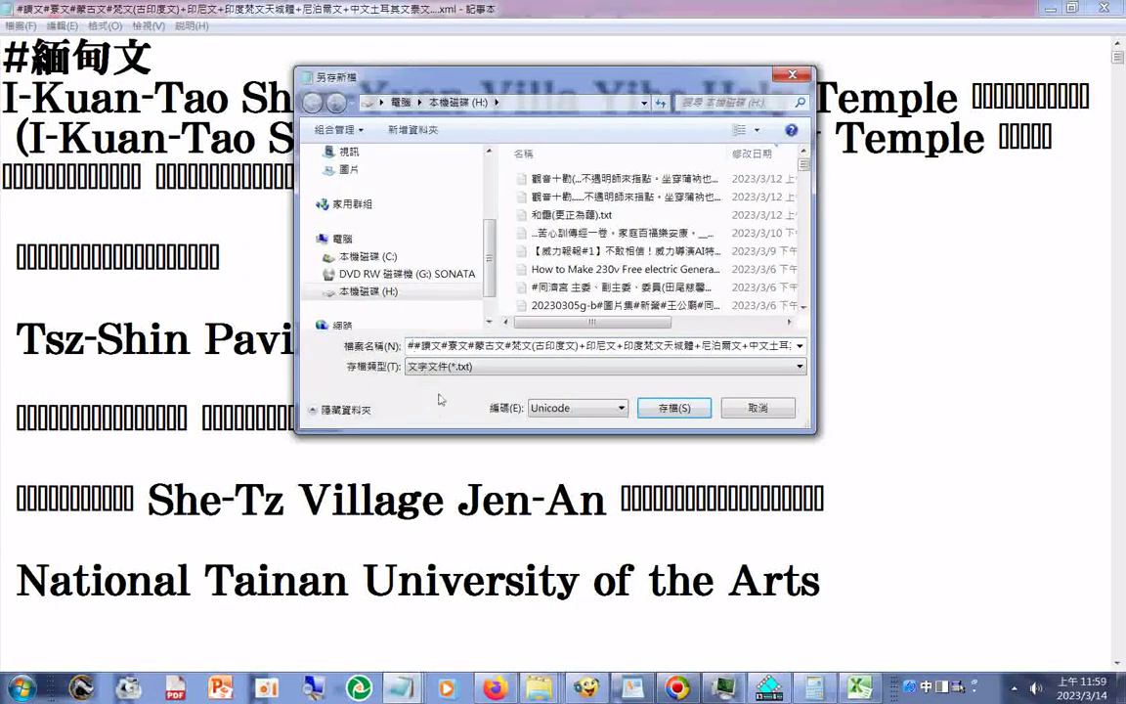
pyautogui.write('ㄇㄧㄢˇㄉㄧˋㄢˋㄨㄣˊ')
pyautogui.press('Return')
pyautogui.click(420, 366)
pyautogui.click(532, 395)
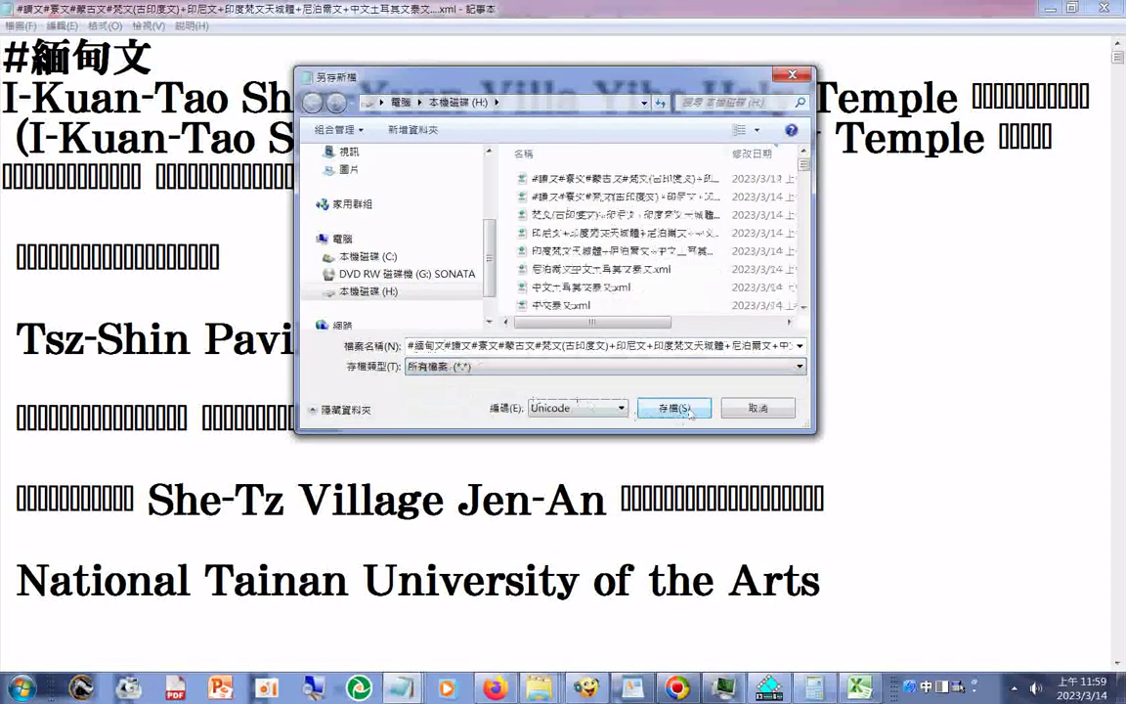
pyautogui.click(673, 408)
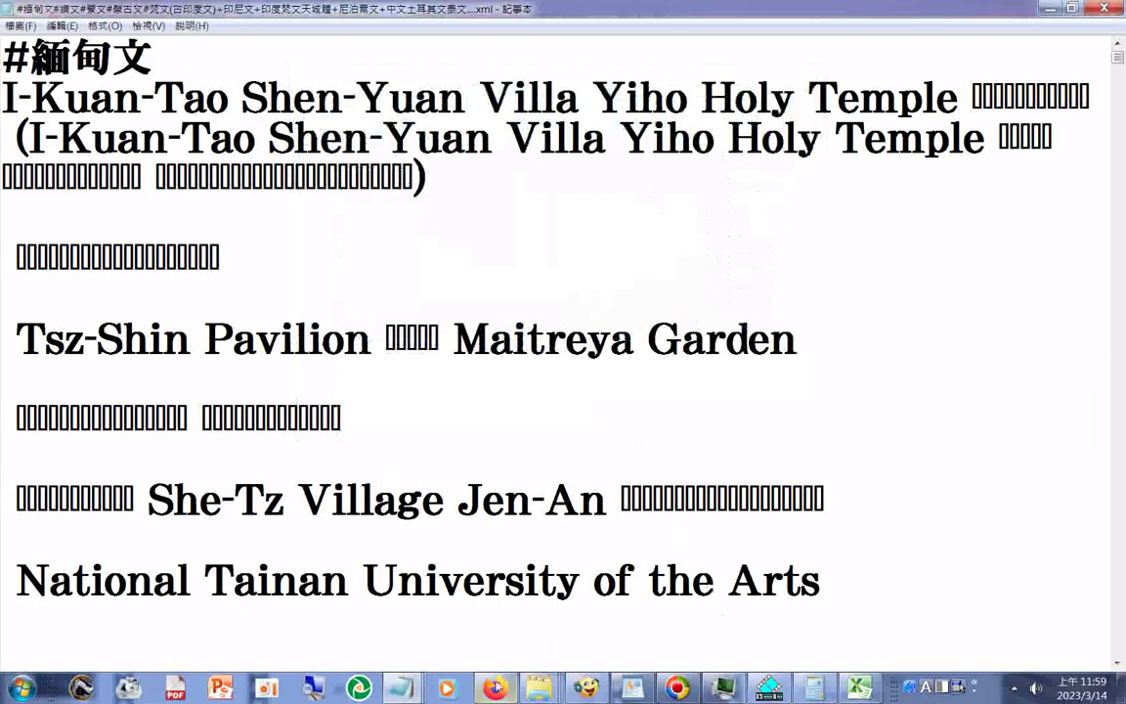
# - Switch back to Firefox and set 目標語言 3 in the TWP settings to 錫蘭文
pyautogui.click(496, 688)
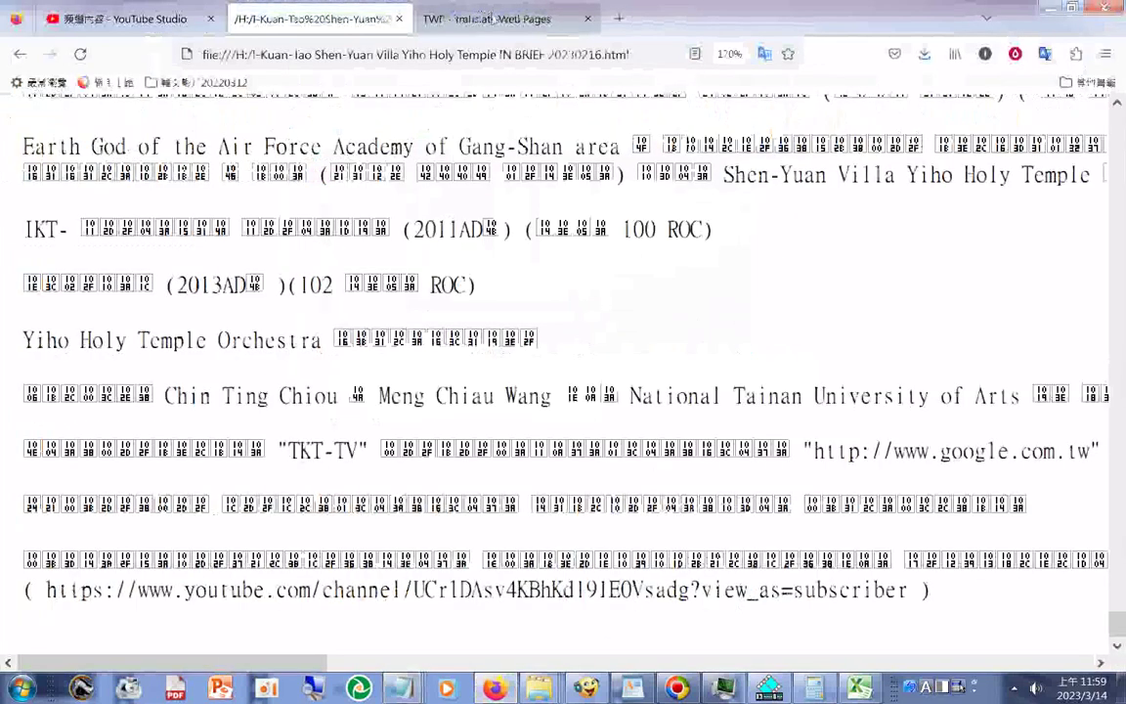
pyautogui.click(760, 358)
pyautogui.scroll(-5, 865, 493)
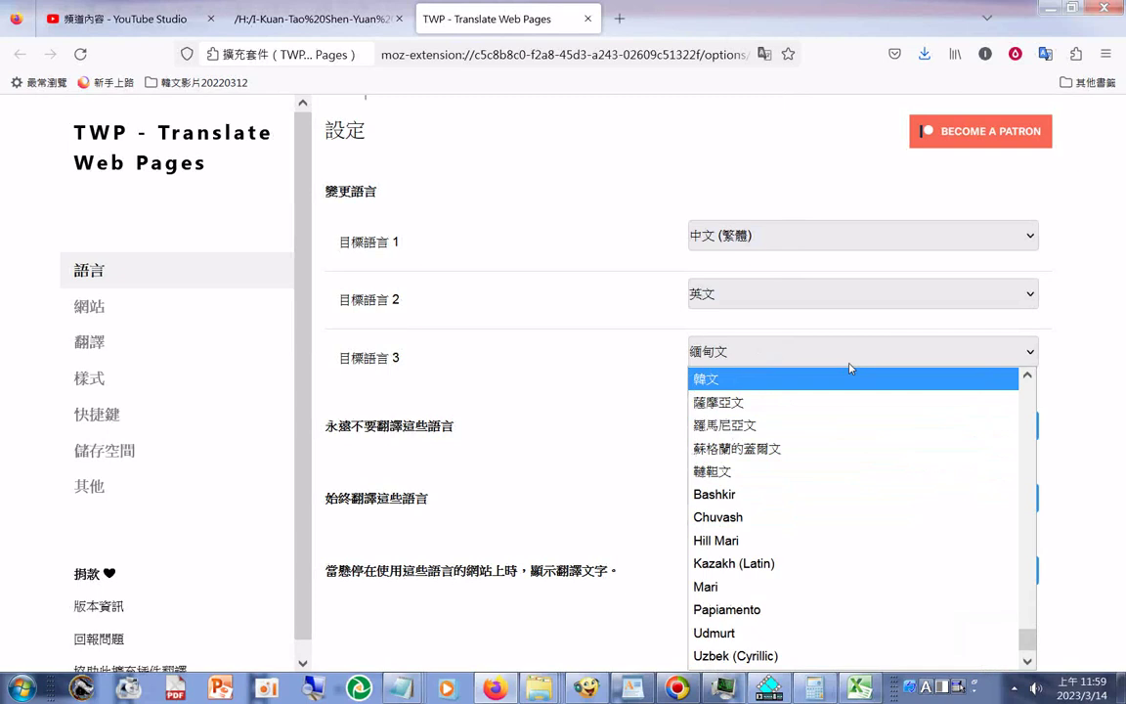
pyautogui.scroll(2, 903, 448)
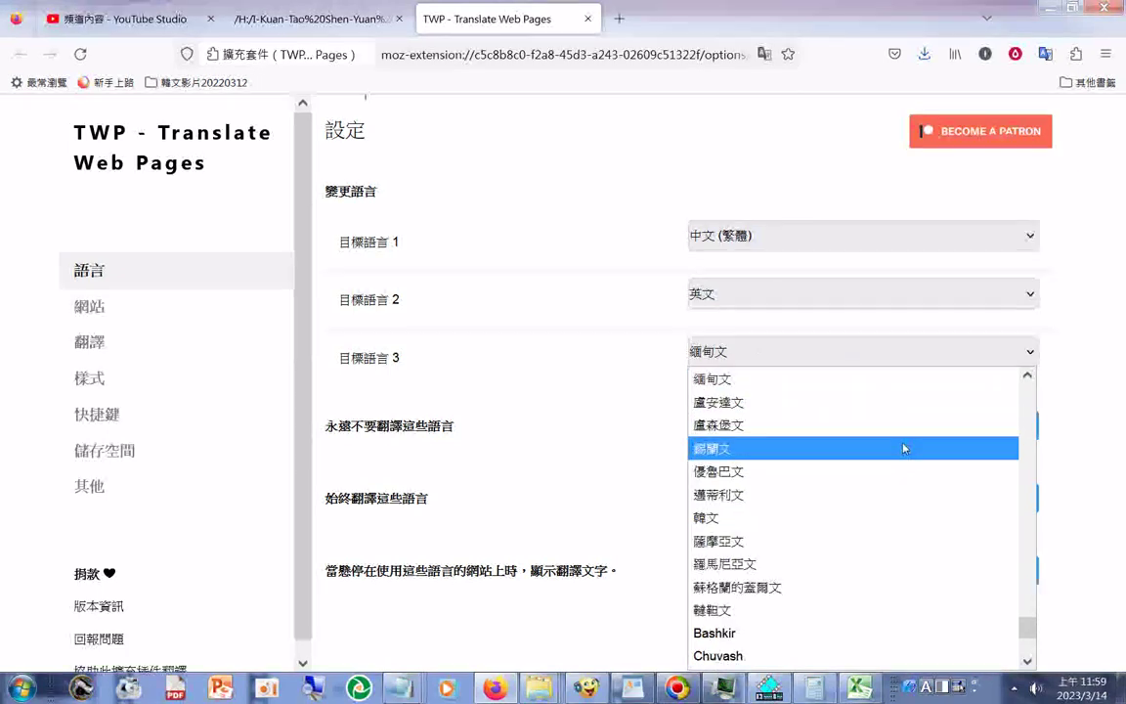
pyautogui.click(800, 452)
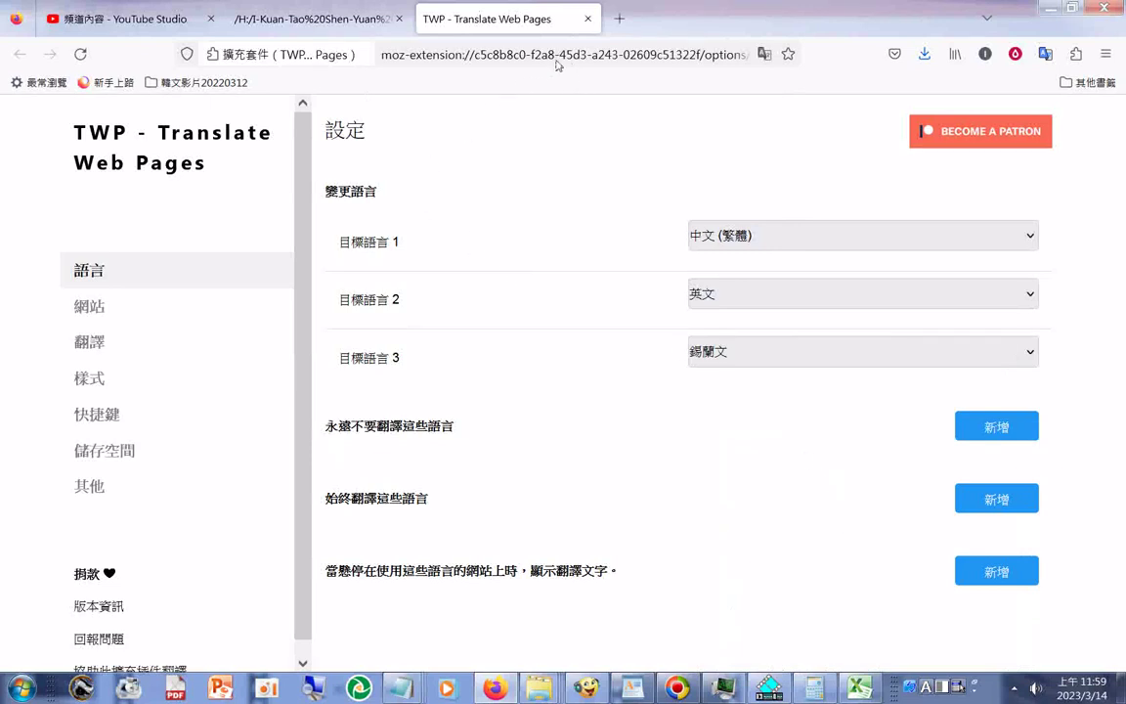
# - Translate the temple introduction page into 錫蘭文
pyautogui.click(370, 22)
pyautogui.click(1044, 54)
pyautogui.click(938, 120)
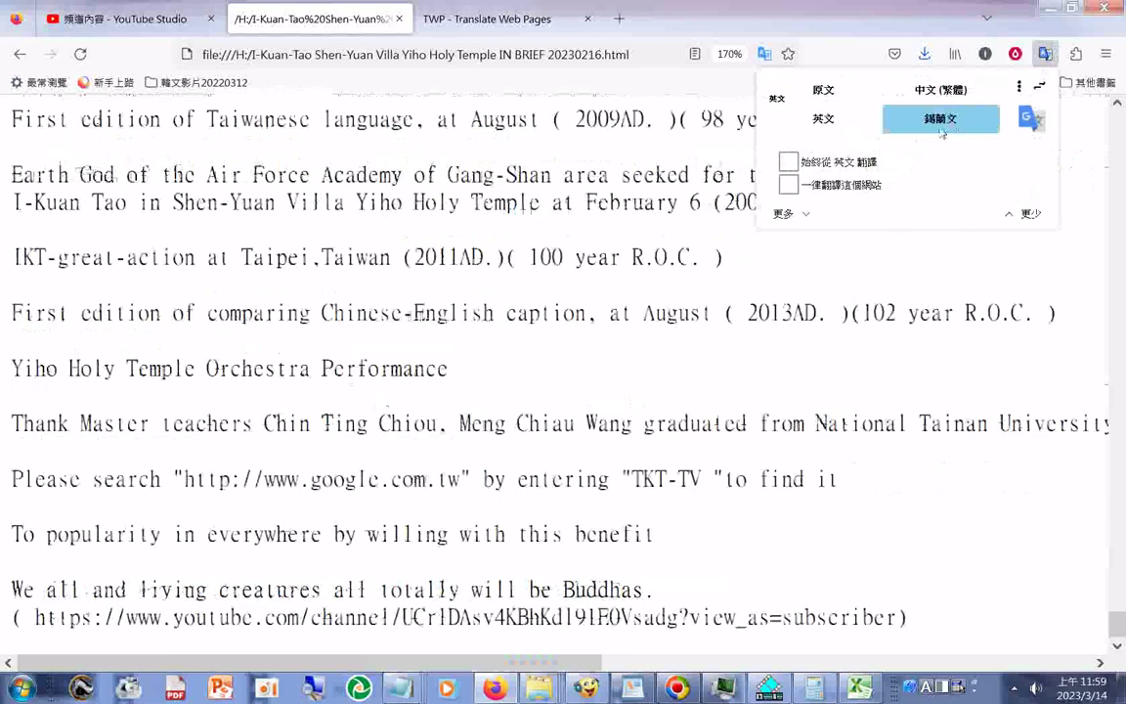
pyautogui.click(734, 196)
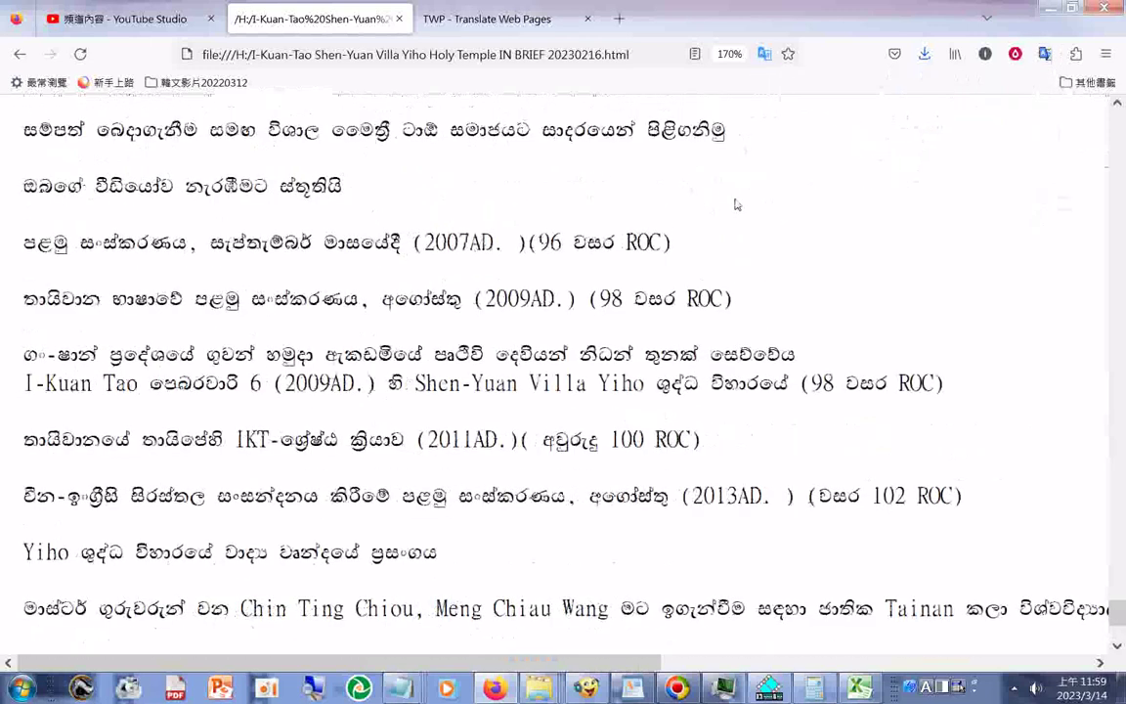
pyautogui.scroll(5, 736, 205)
pyautogui.click(1119, 598)
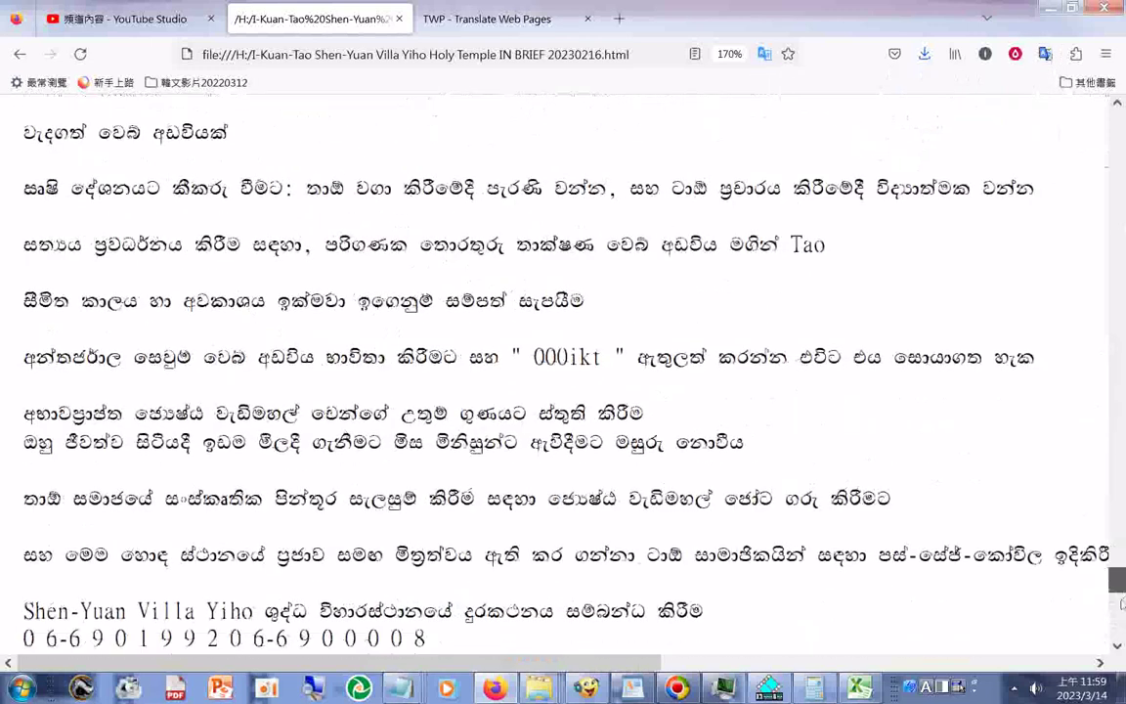
# - Select the entire 錫蘭文 translation of the temple introduction page and copy it
pyautogui.moveTo(1117, 591); pyautogui.dragTo(1117, 107)
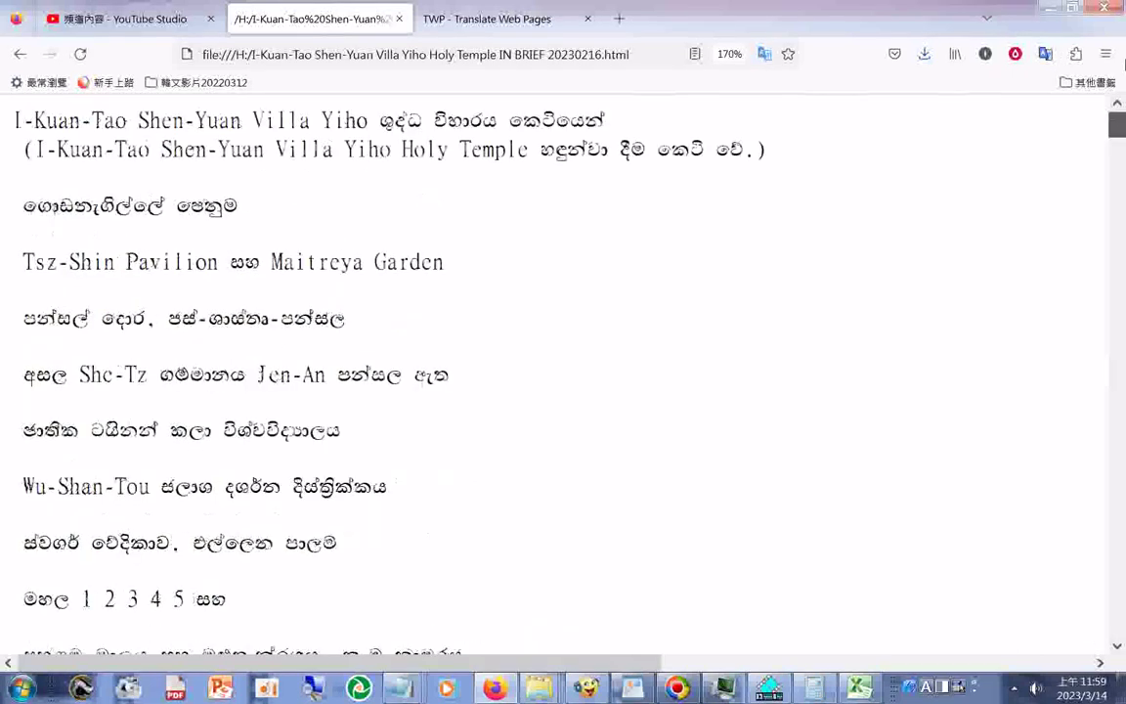
pyautogui.rightClick(390, 248)
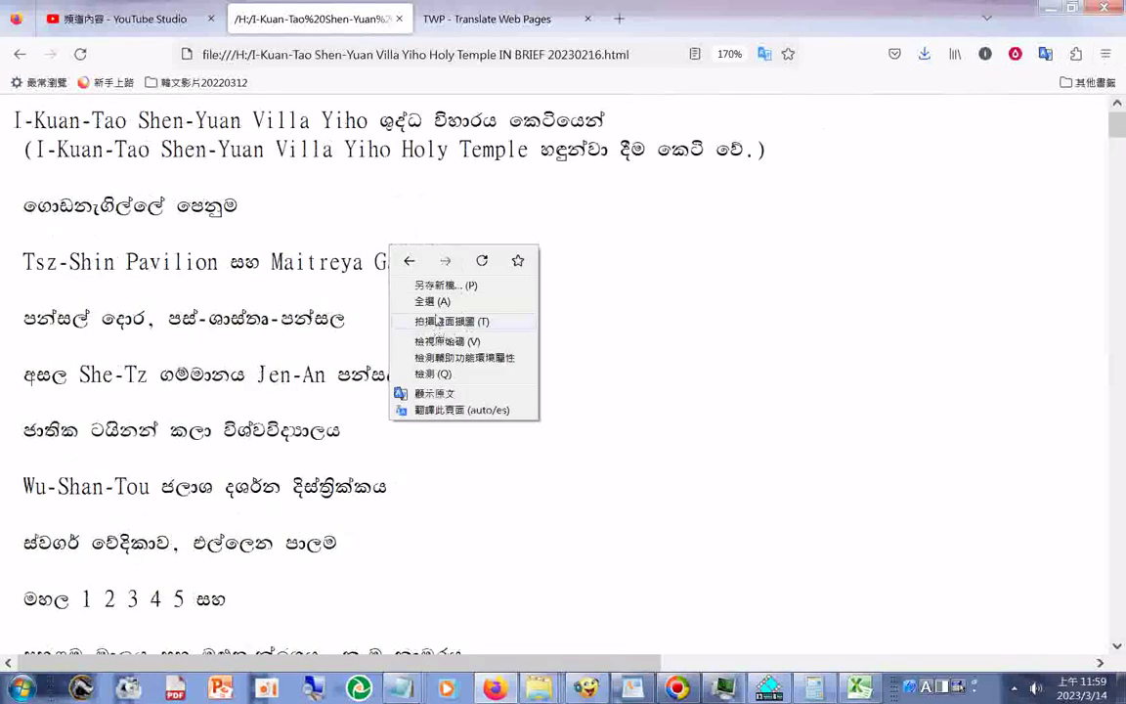
pyautogui.click(430, 301)
pyautogui.rightClick(336, 276)
pyautogui.click(375, 286)
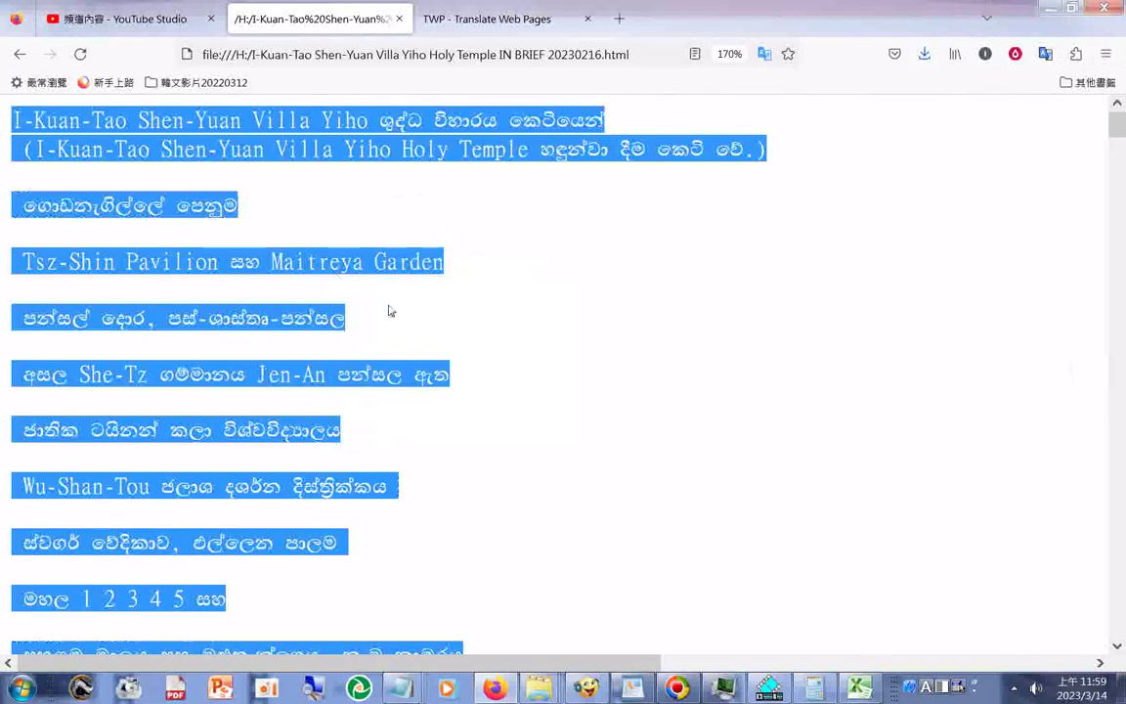
pyautogui.click(989, 290)
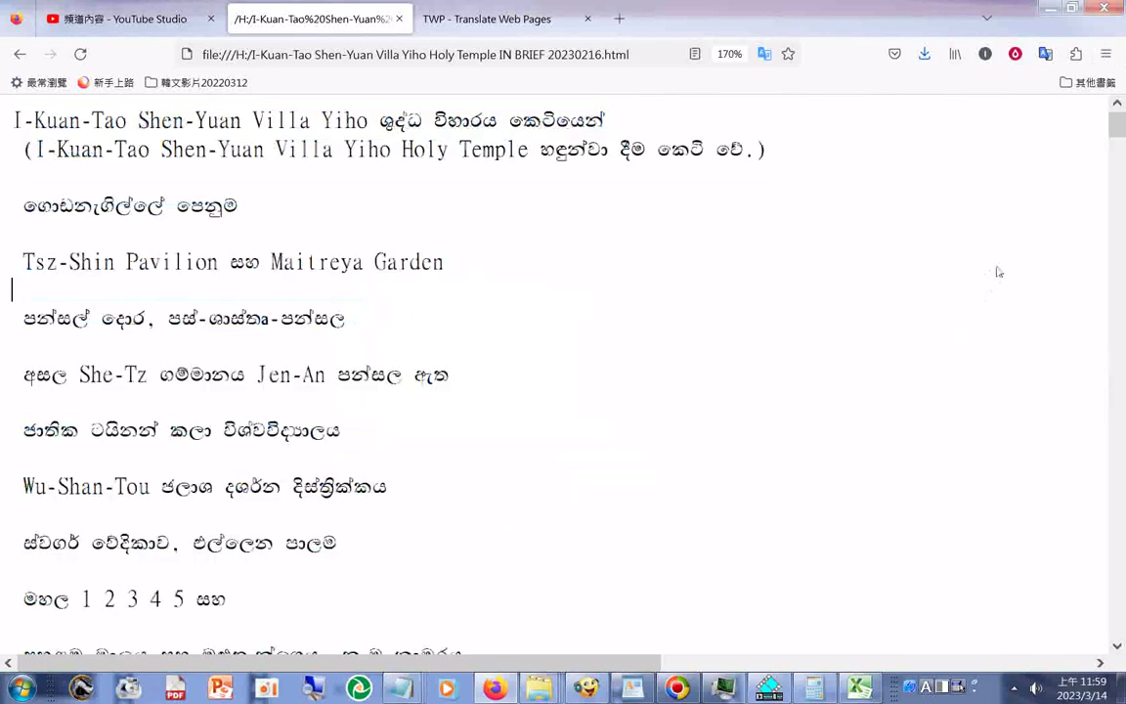
# - Read through the 錫蘭文 translation of the temple introduction page from beginning to end
pyautogui.scroll(-5, 997, 271)
pyautogui.scroll(-5, 998, 271)
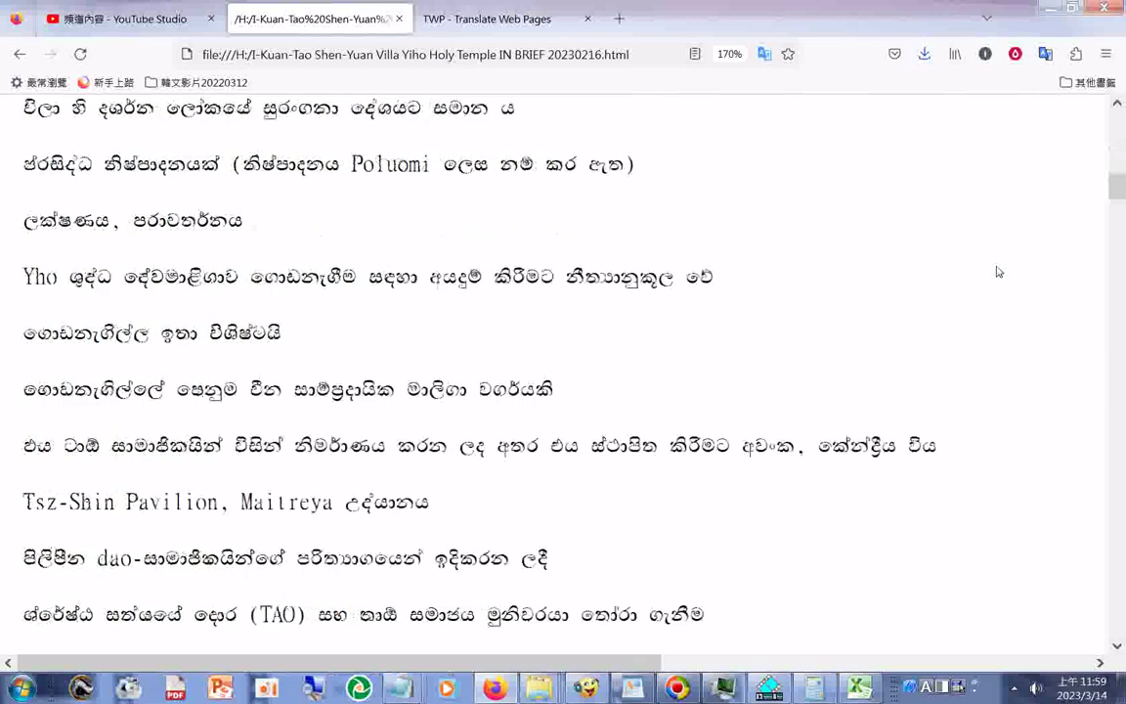
pyautogui.scroll(-5, 998, 272)
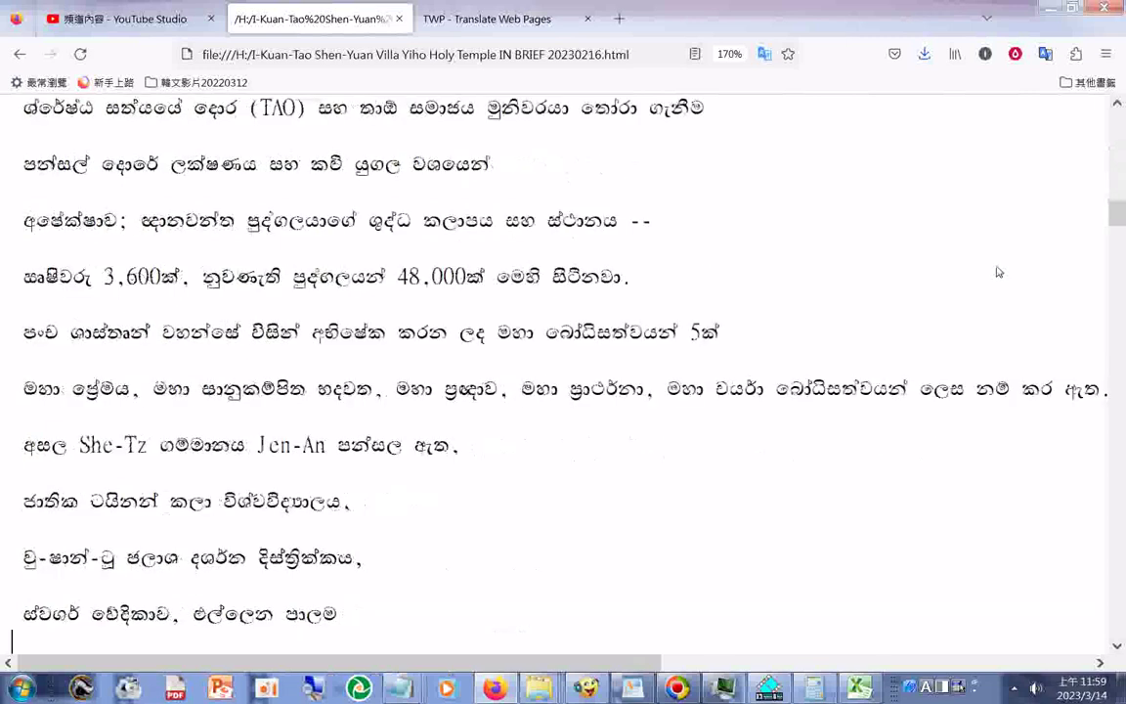
pyautogui.scroll(-5, 998, 271)
pyautogui.scroll(-5, 997, 271)
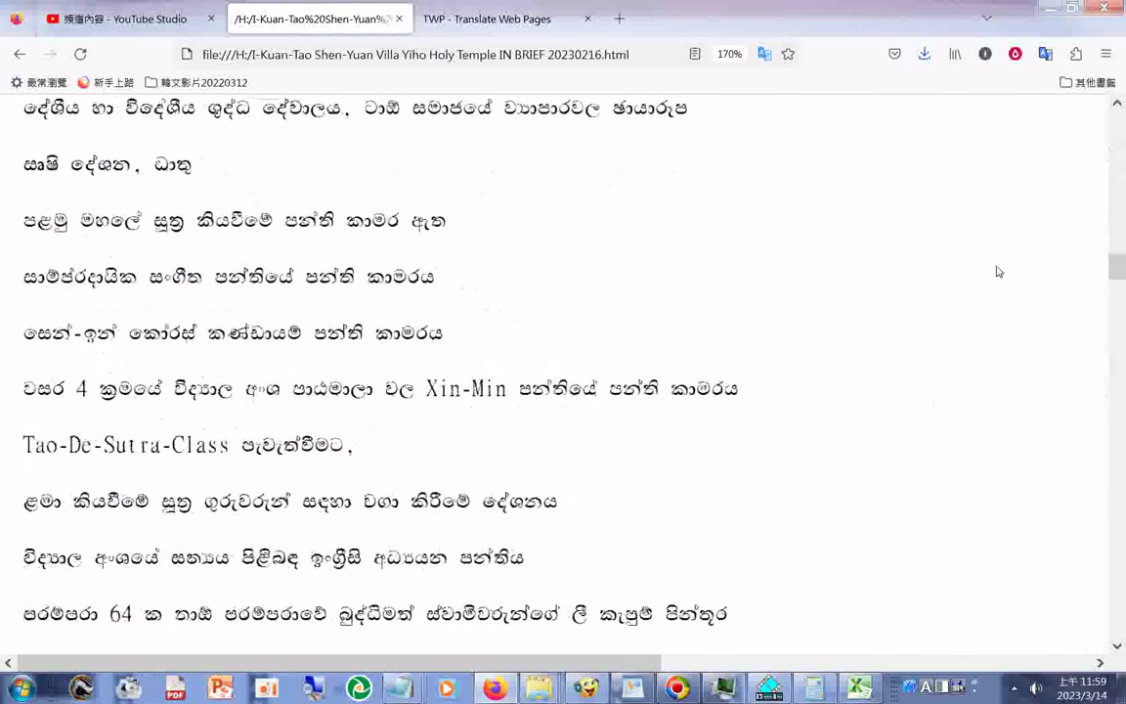
pyautogui.scroll(-5, 998, 272)
pyautogui.scroll(-5, 997, 272)
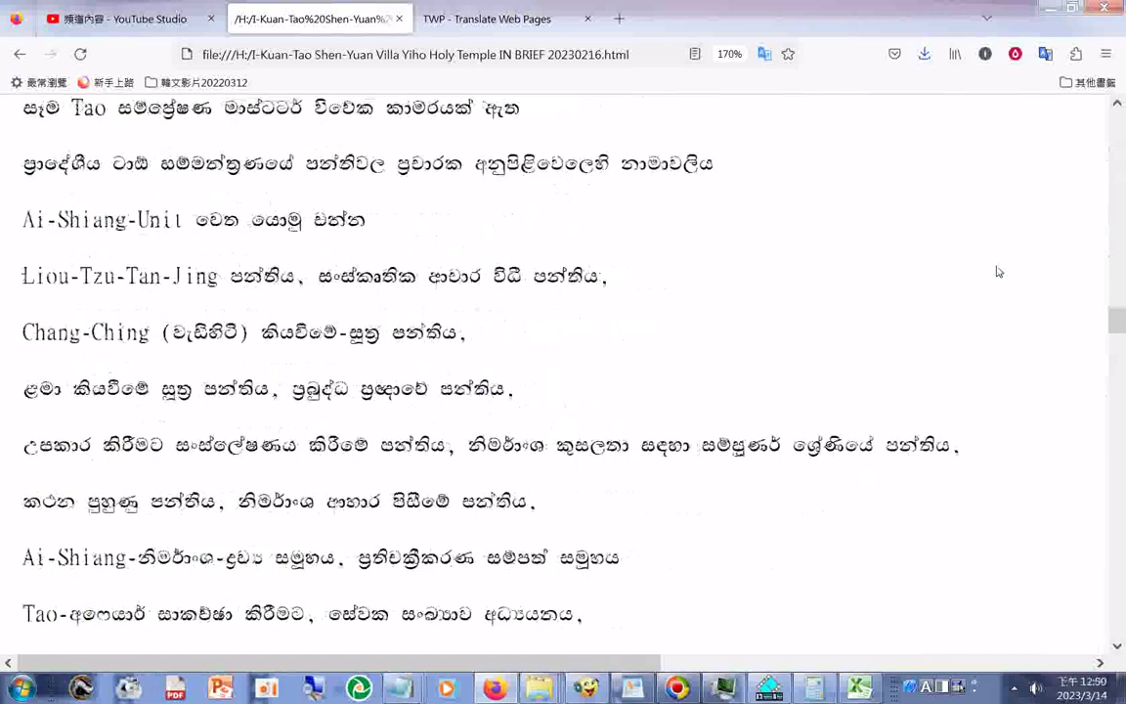
pyautogui.scroll(-5, 998, 272)
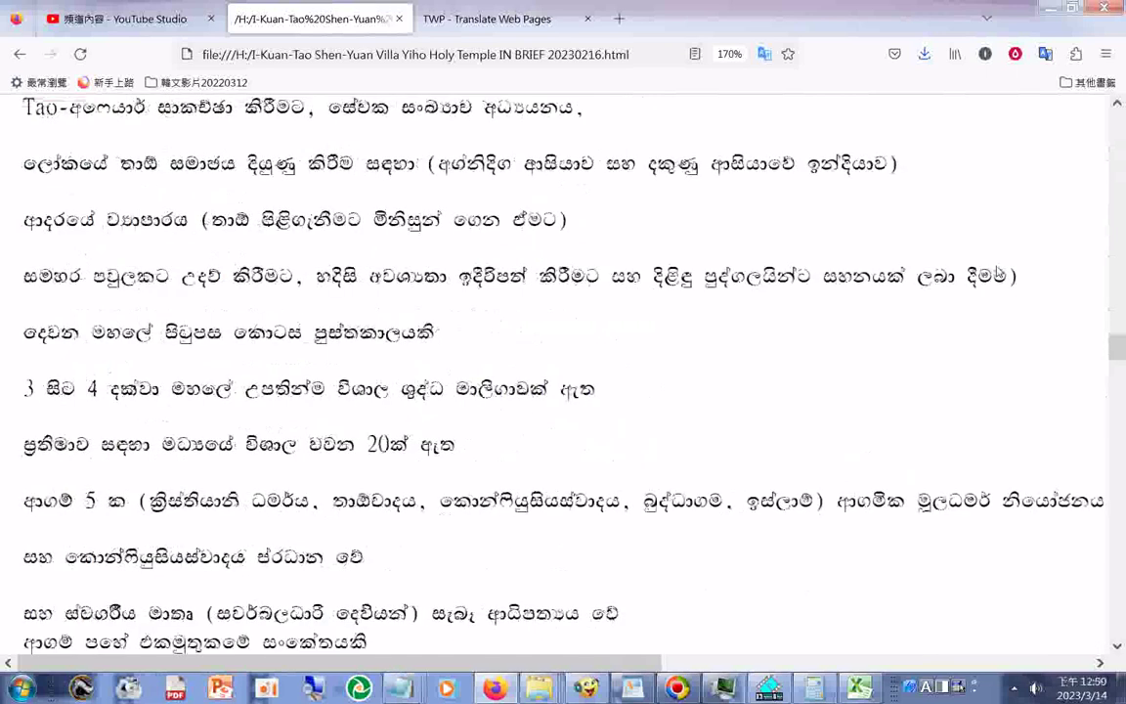
pyautogui.scroll(-5, 998, 272)
pyautogui.scroll(-5, 997, 271)
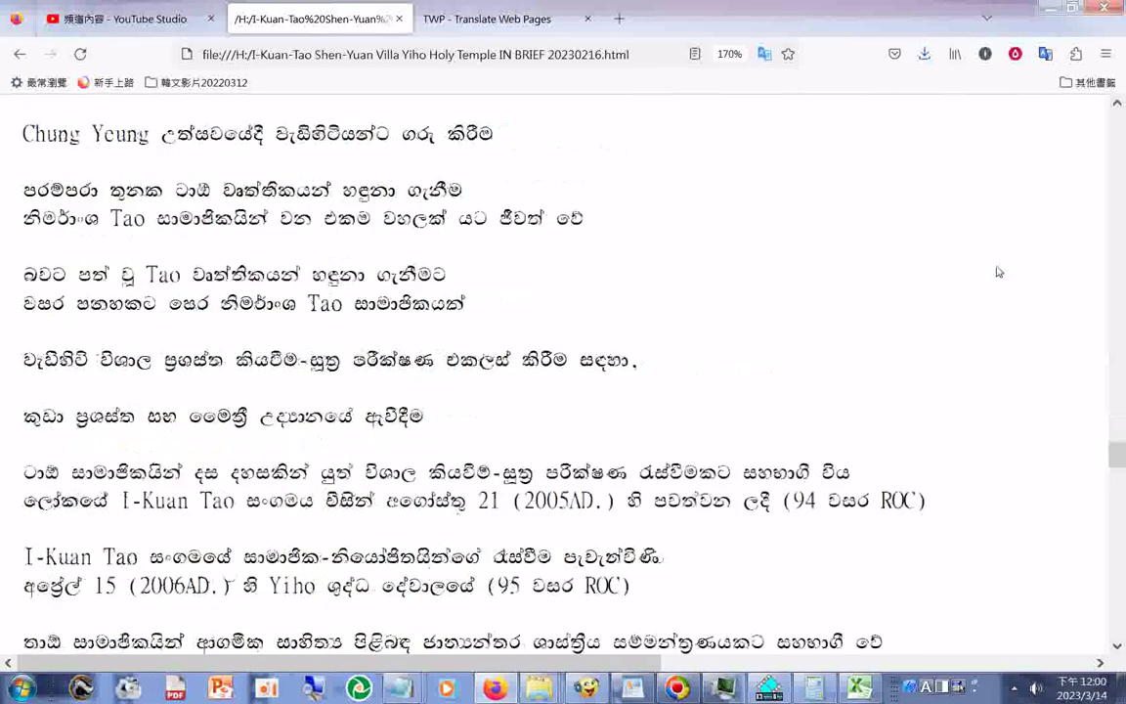
pyautogui.scroll(-5, 998, 272)
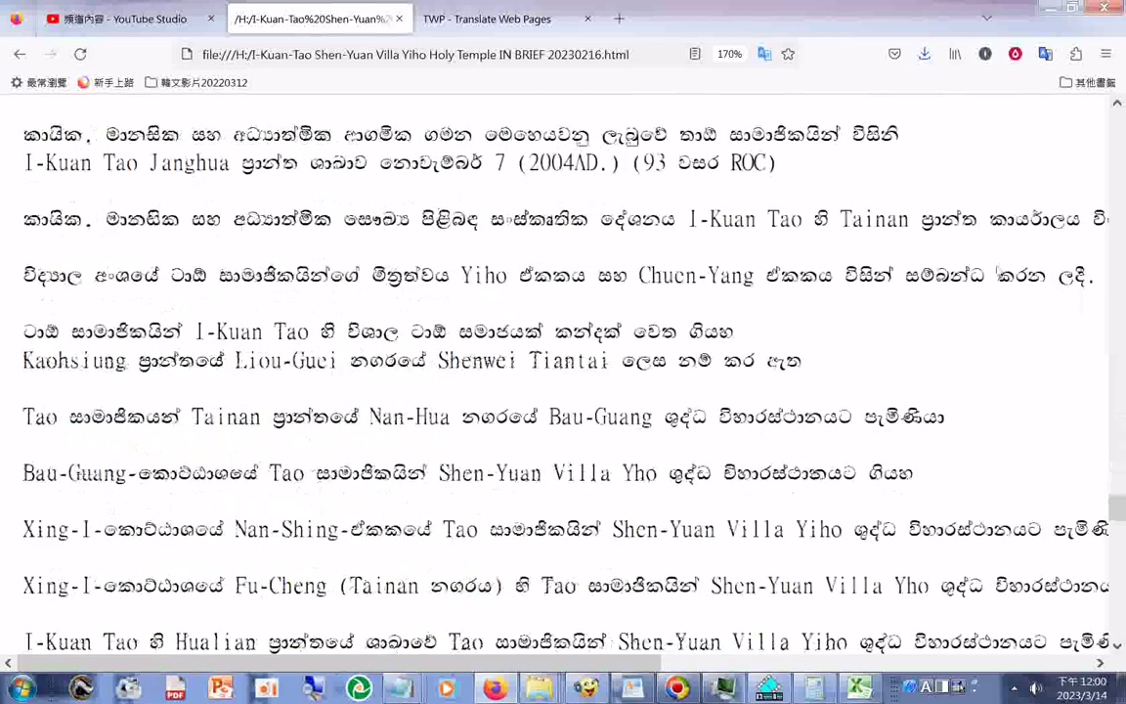
pyautogui.scroll(-5, 998, 271)
pyautogui.scroll(-5, 998, 271)
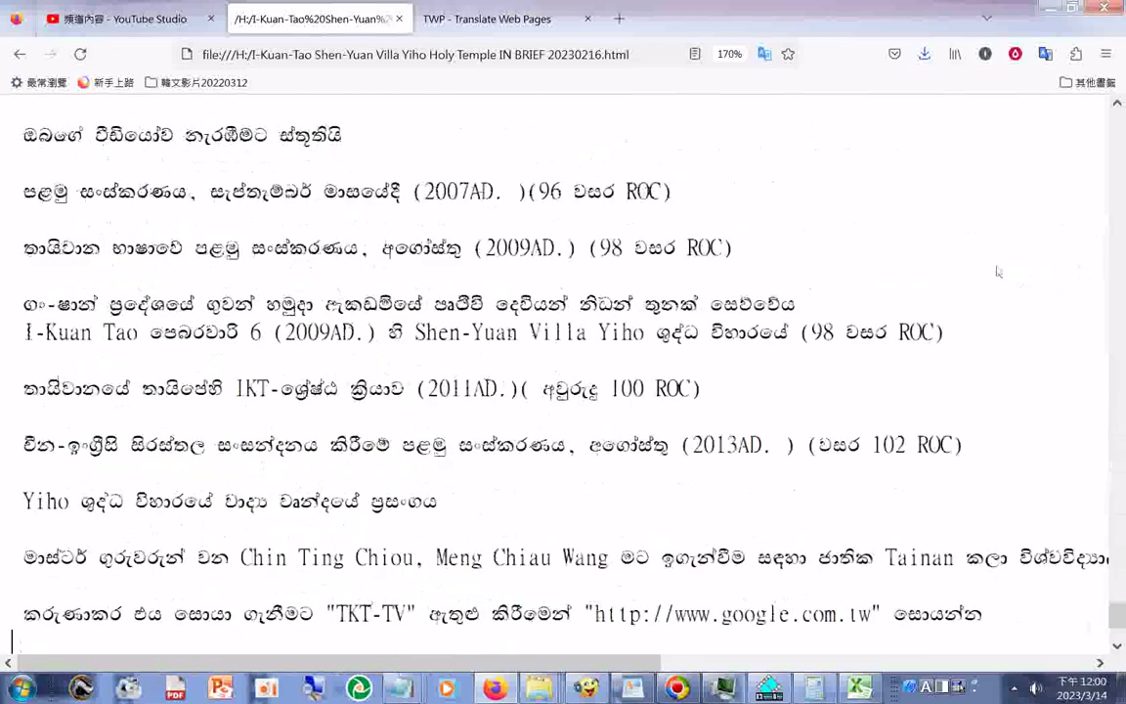
pyautogui.scroll(-5, 997, 272)
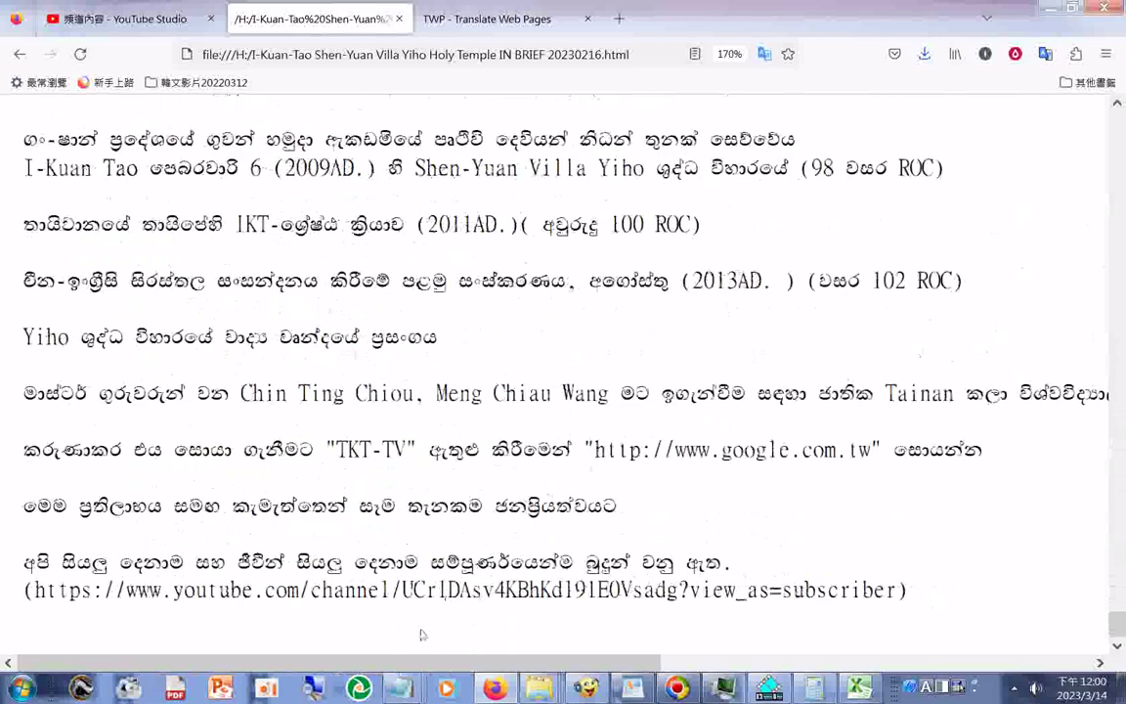
# - Switch to the combined file in Notepad and insert a dotted separator line above the #緬甸文 heading
pyautogui.click(399, 688)
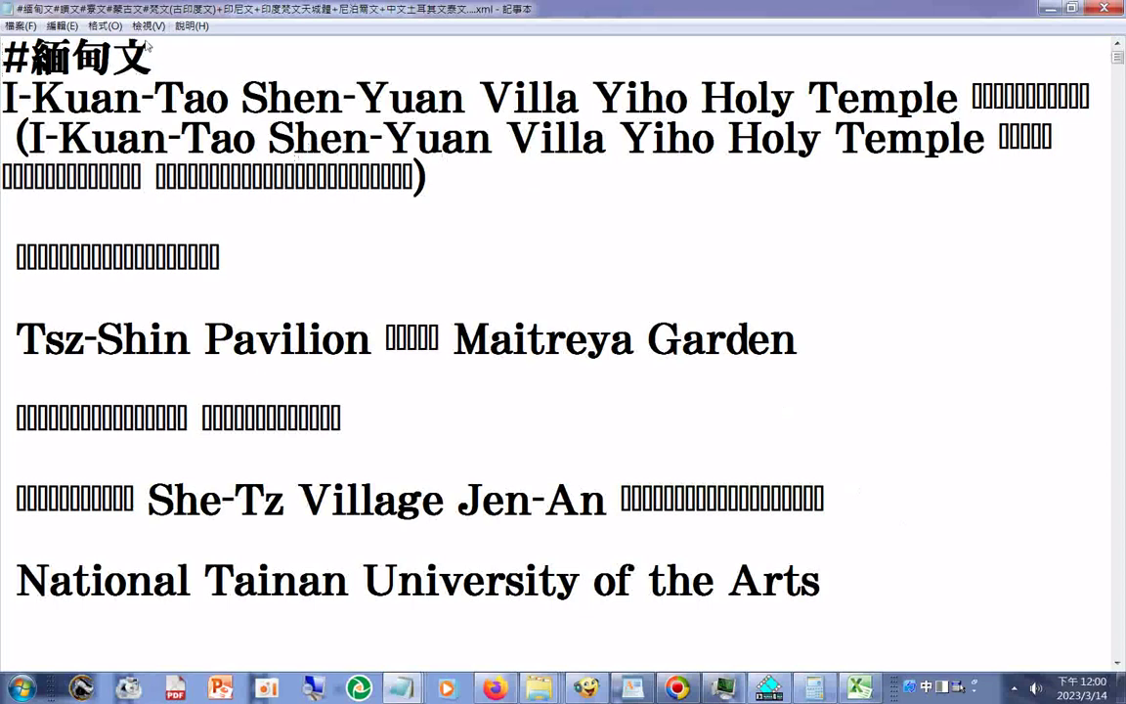
pyautogui.press('Return')
pyautogui.press('Return')
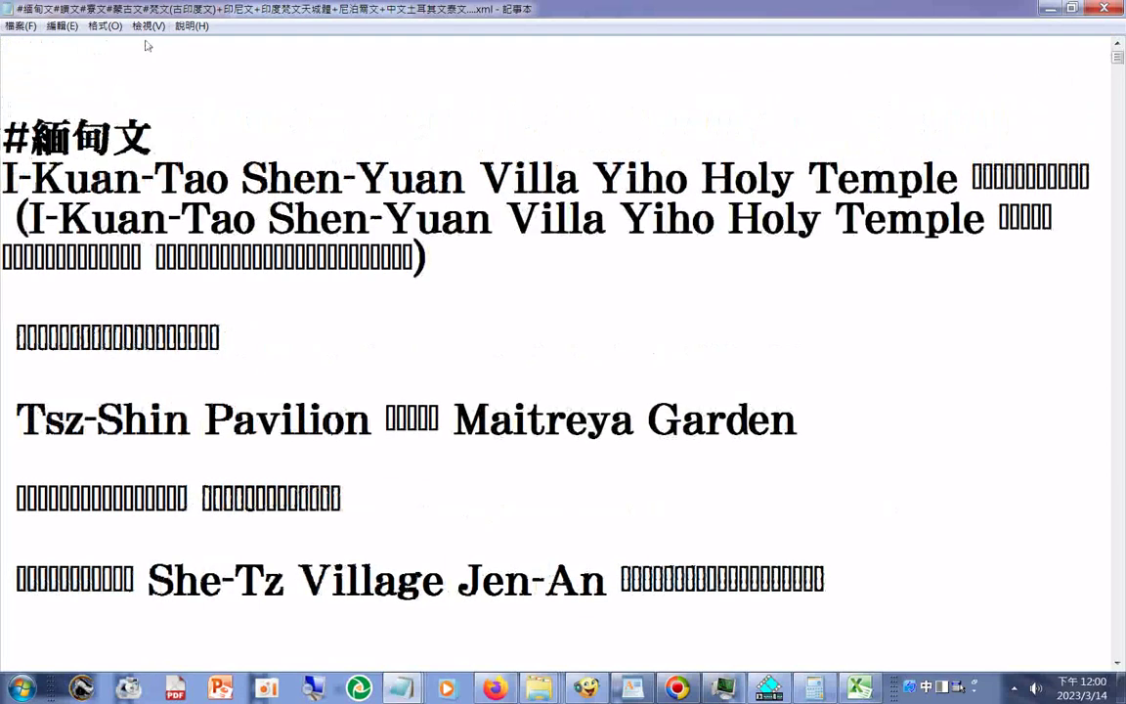
pyautogui.write('.')
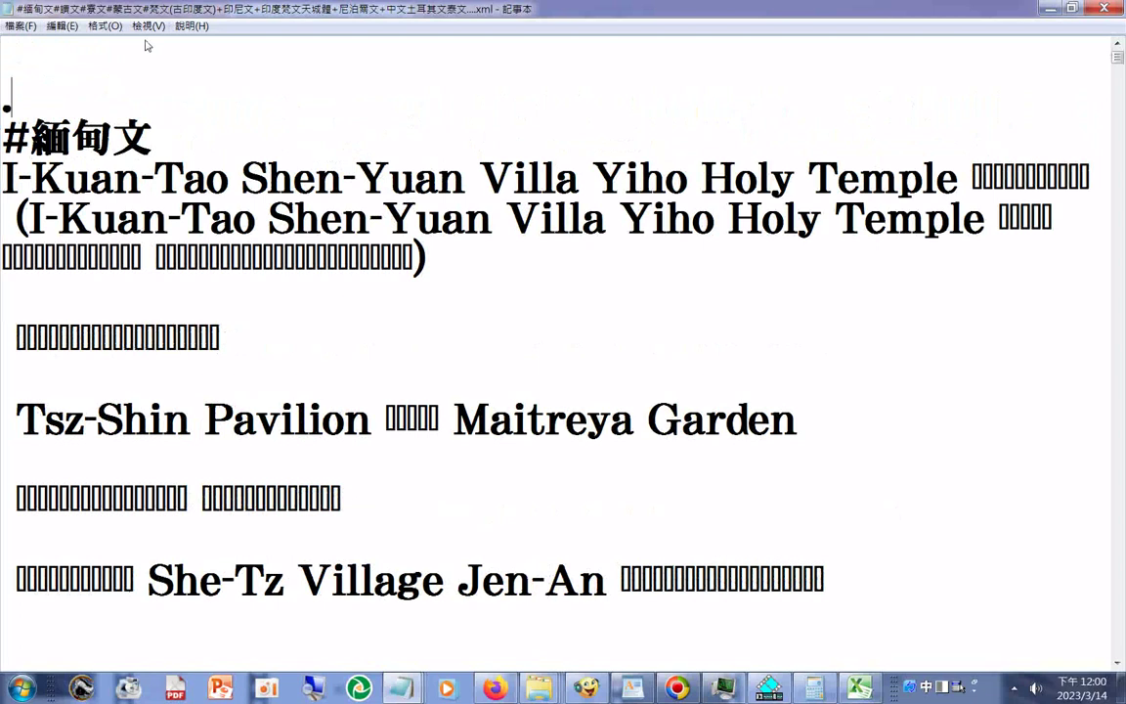
pyautogui.write('..........')
# - Add the heading #錫蘭文 above the dotted separator, with an empty line beneath the heading
pyautogui.press('Up')
pyautogui.write('#')
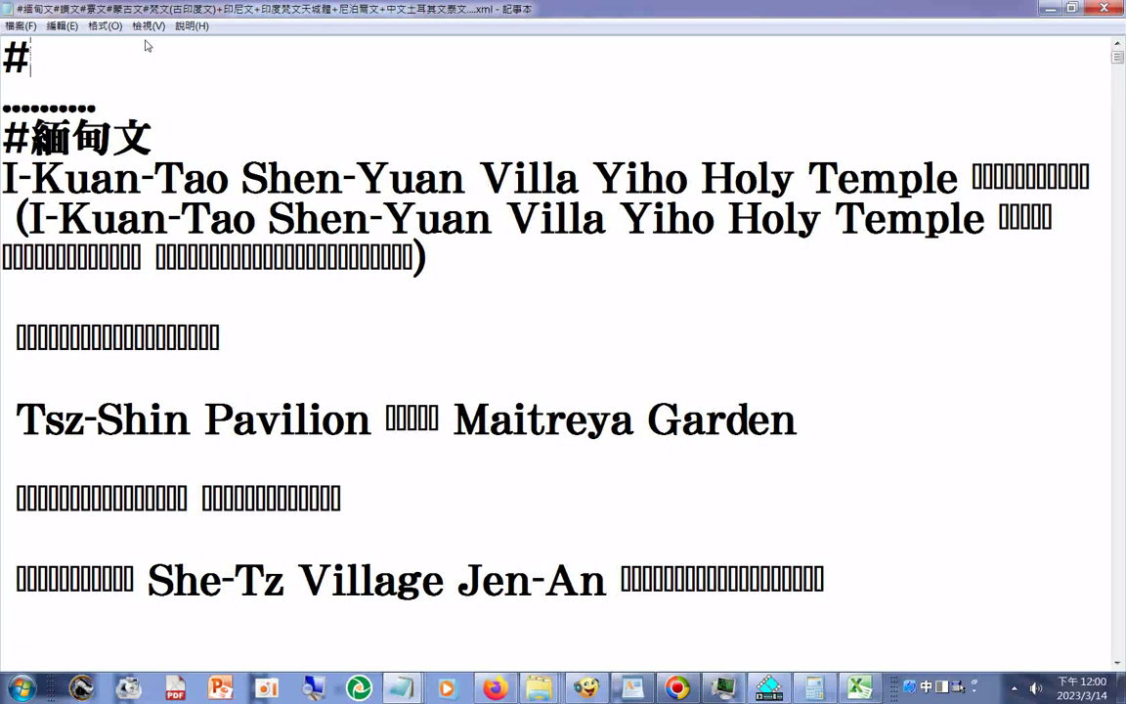
pyautogui.write('vu x0')
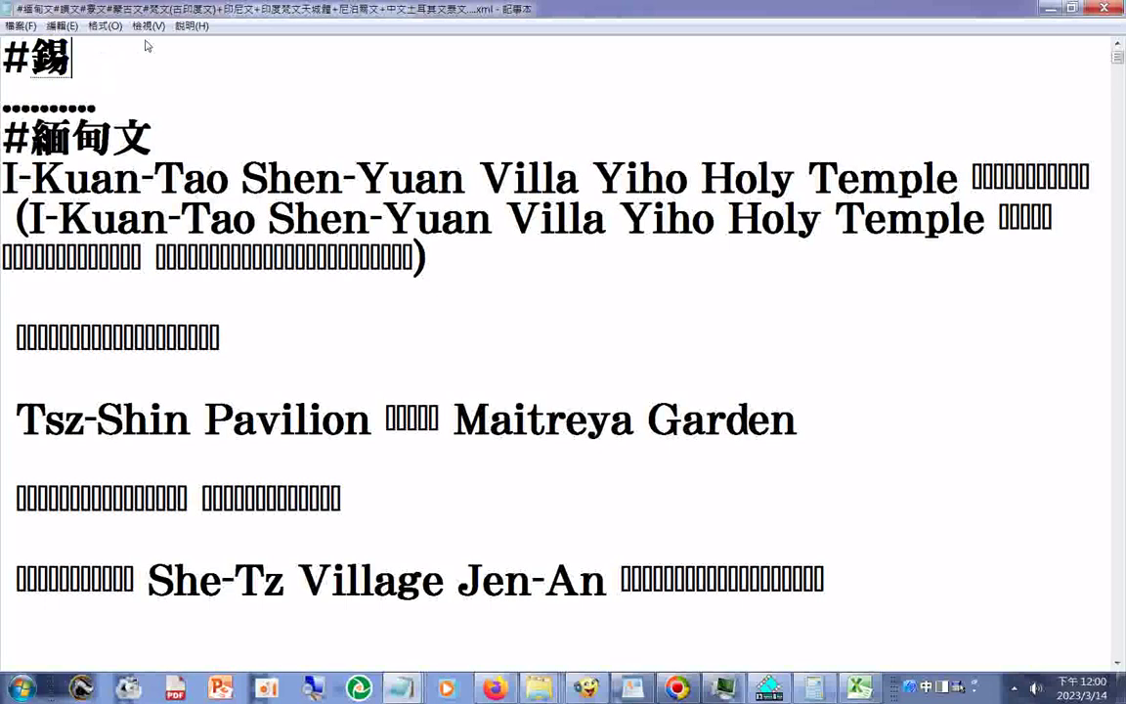
pyautogui.write('6jp6')
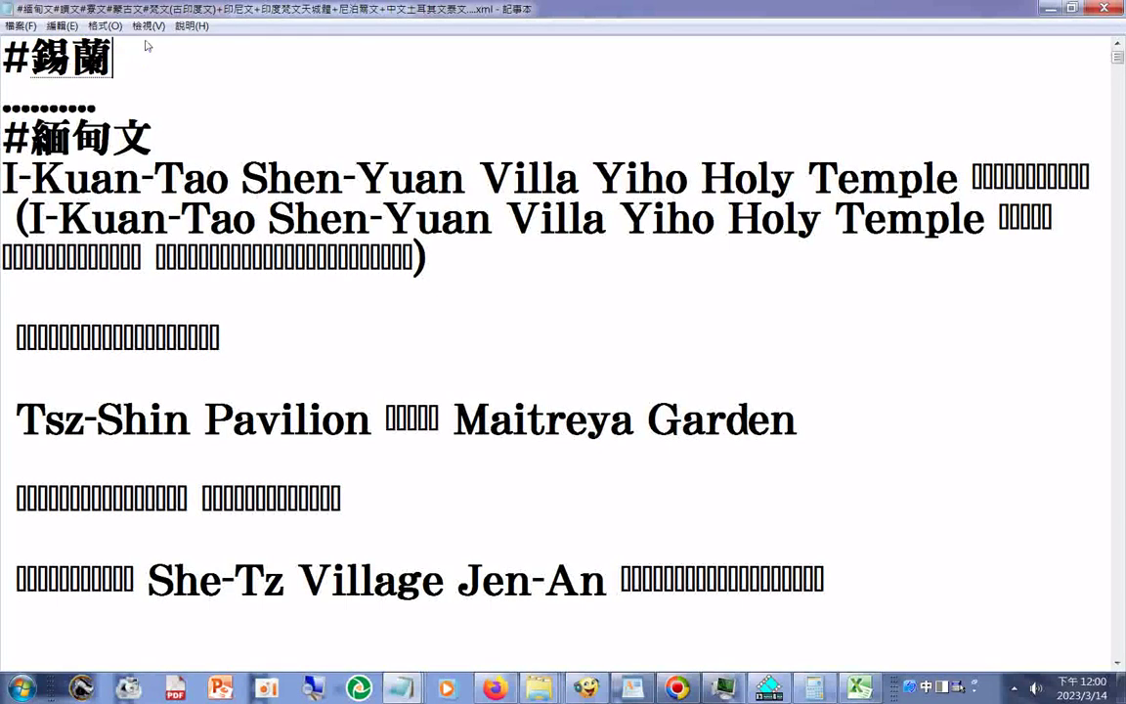
pyautogui.press('Return')
pyautogui.press('Return')
# - Paste the copied Sinhalese translation under the #錫蘭文 heading and return to the start of the file
pyautogui.rightClick(138, 97)
pyautogui.click(217, 161)
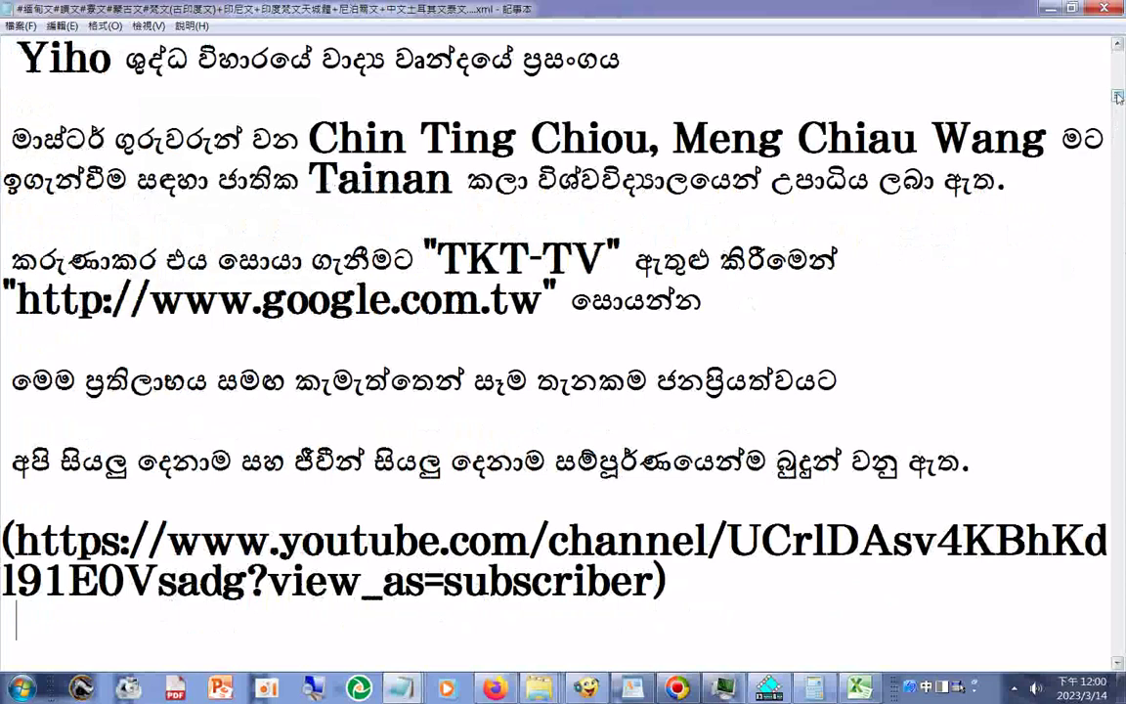
pyautogui.moveTo(1117, 97); pyautogui.dragTo(1118, 45)
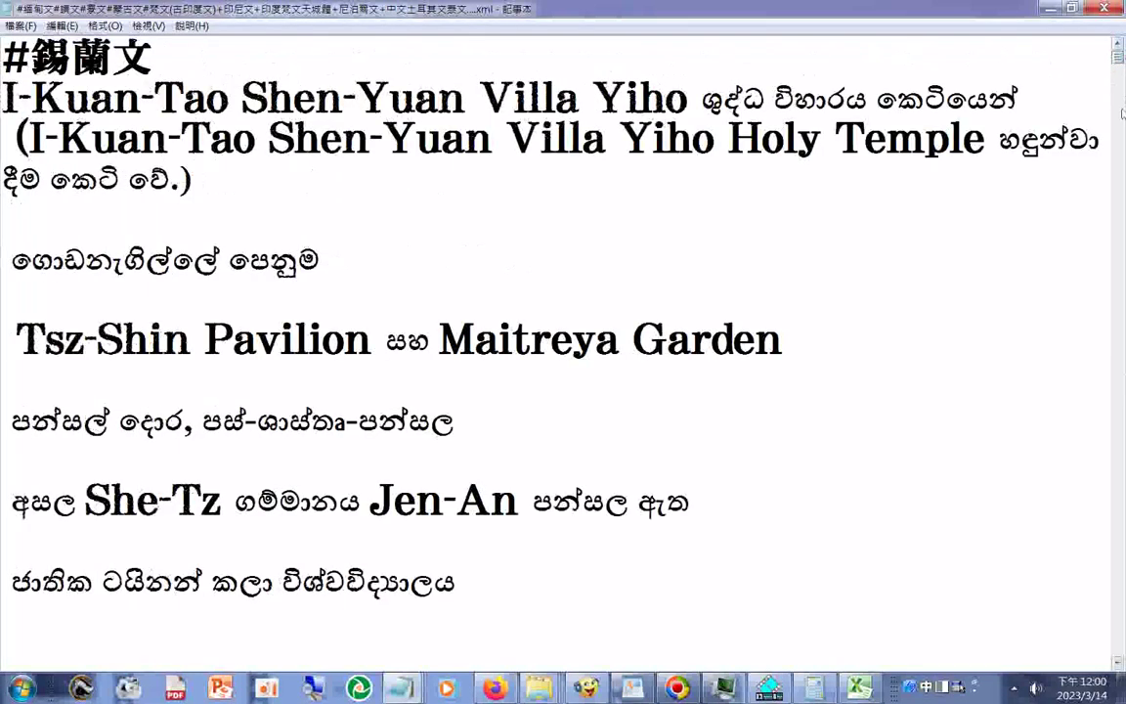
# - Read through the pasted Sinhalese translation in the combined file, from the #錫蘭文 heading down to the #緬甸文 heading
pyautogui.scroll(-1, 1094, 256)
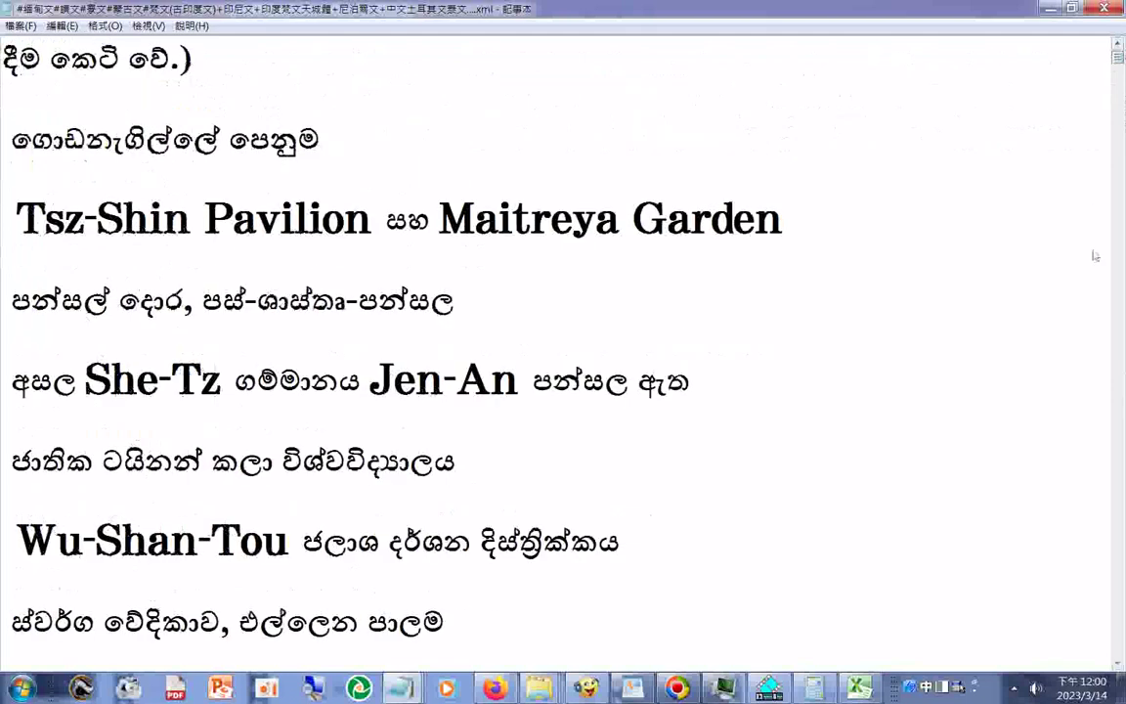
pyautogui.scroll(1, 1094, 256)
pyautogui.press('pagedown')
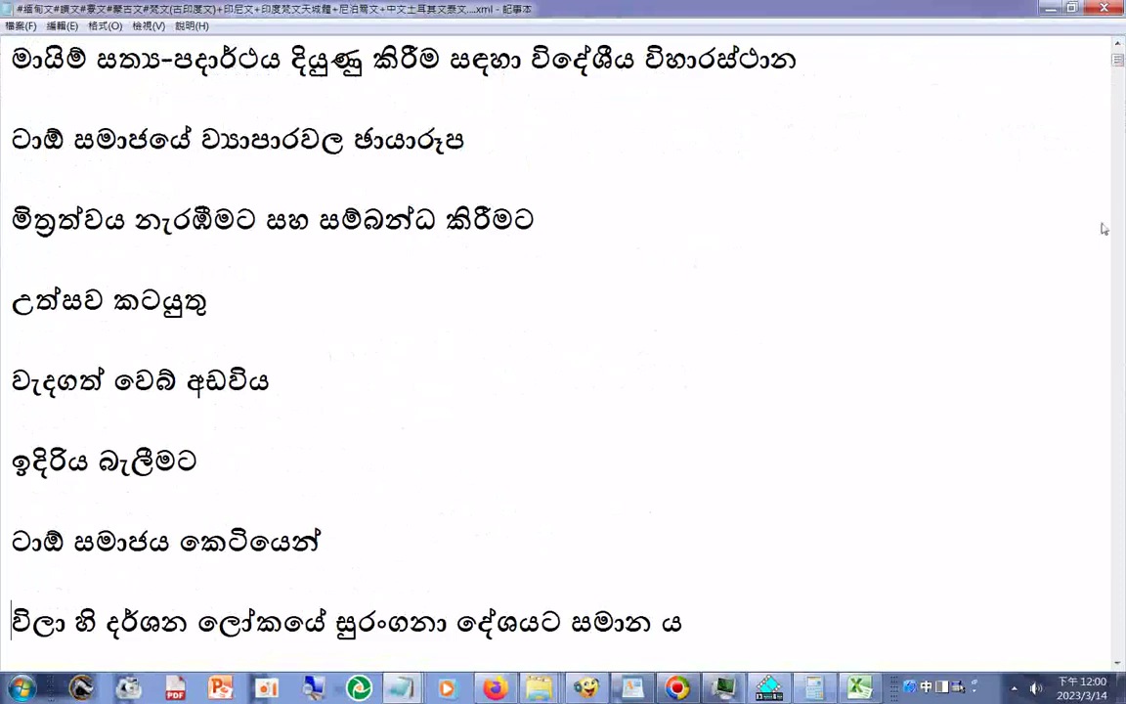
pyautogui.scroll(-5, 1103, 228)
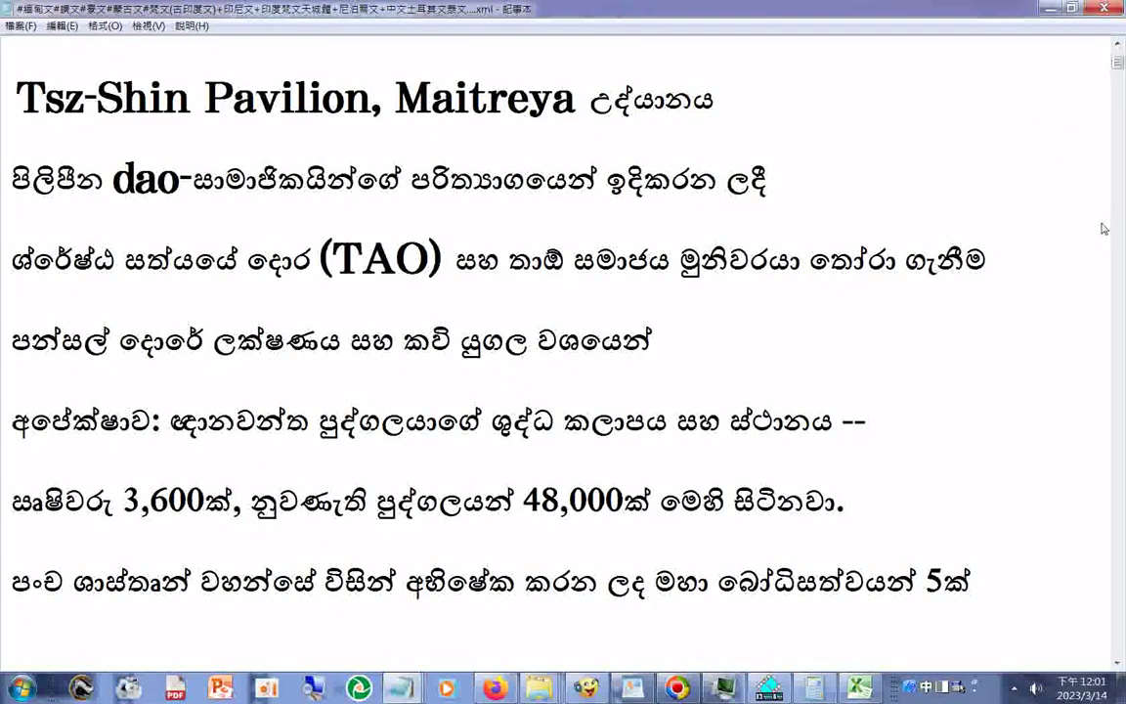
pyautogui.scroll(-5, 1103, 229)
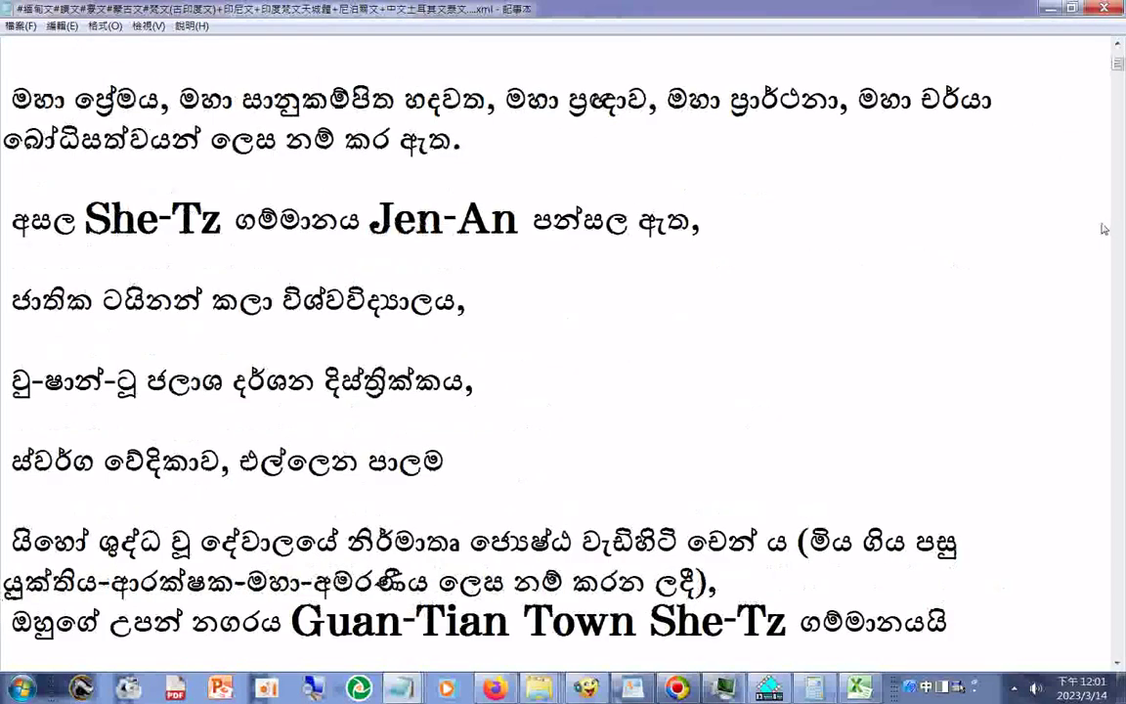
pyautogui.scroll(-5, 1103, 229)
pyautogui.scroll(-5, 1103, 229)
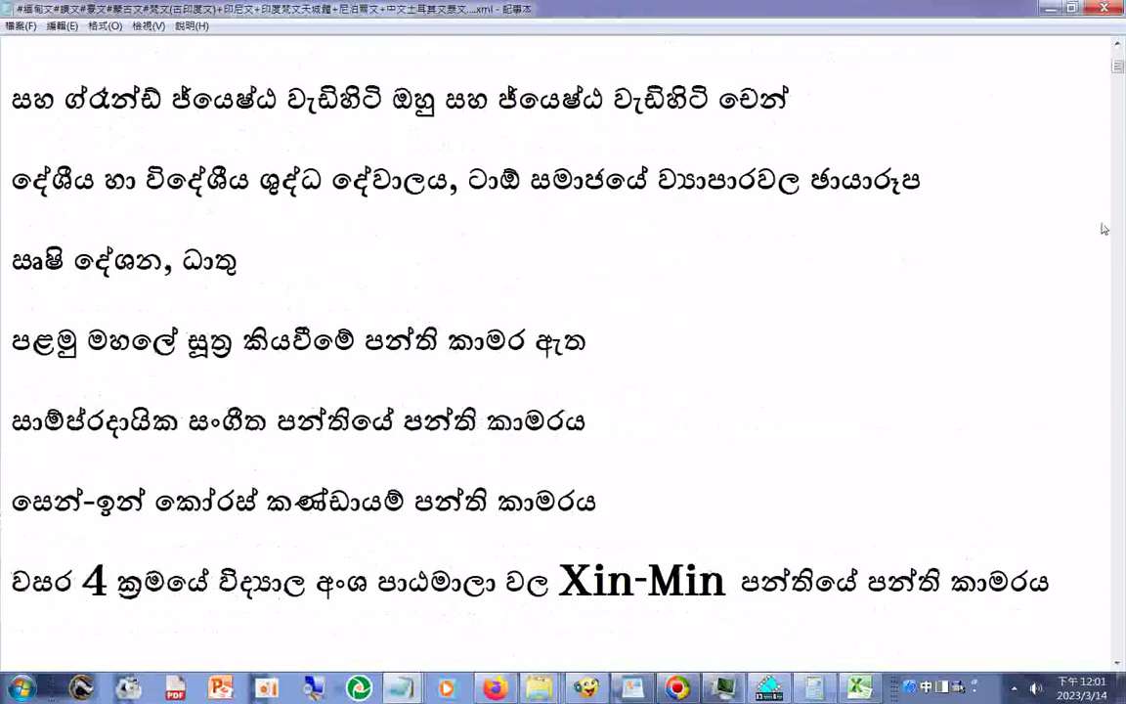
pyautogui.scroll(-5, 1103, 228)
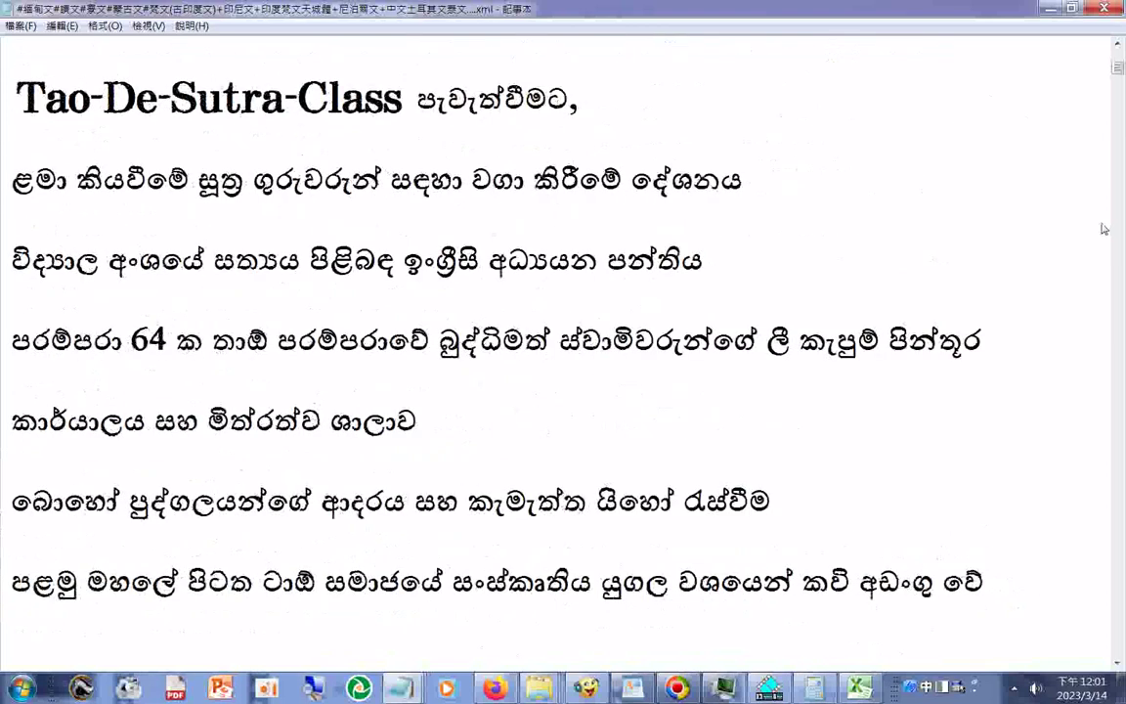
pyautogui.scroll(-5, 1104, 229)
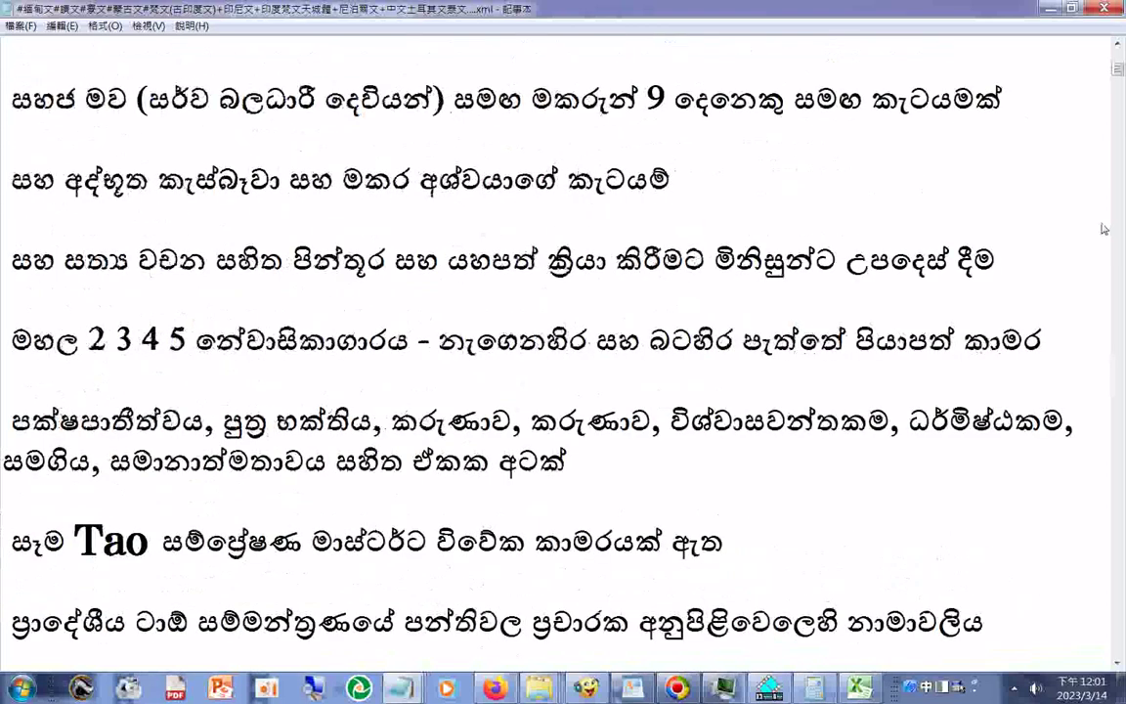
pyautogui.scroll(-5, 1104, 228)
pyautogui.scroll(-5, 1104, 228)
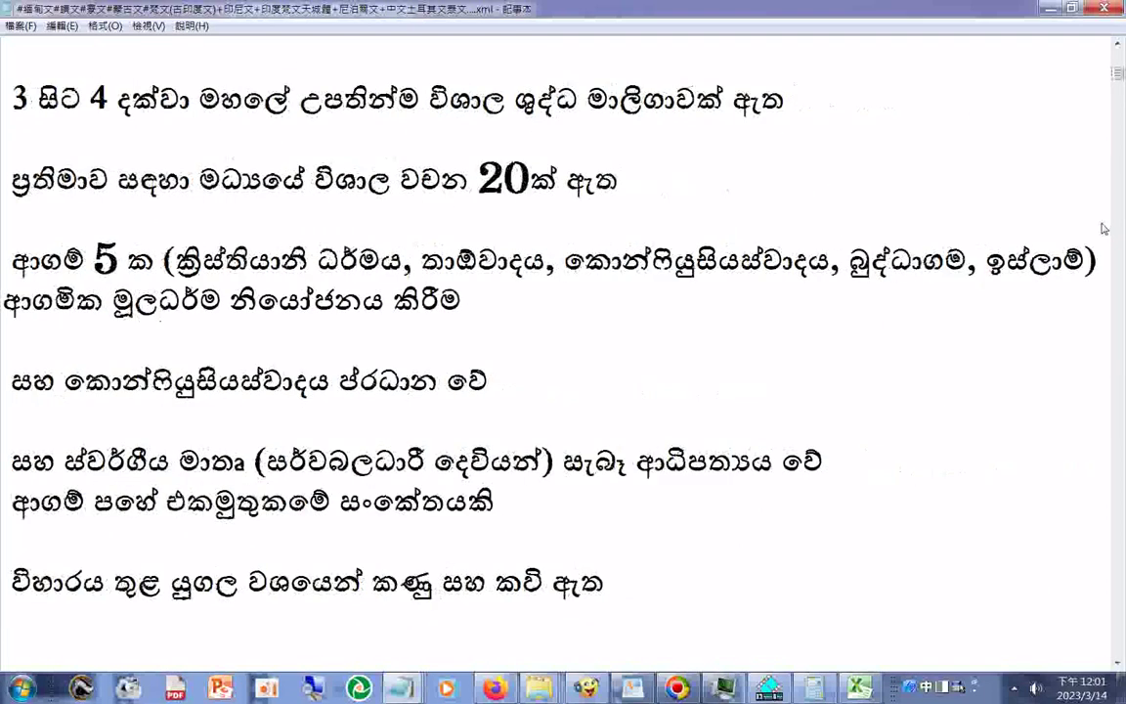
pyautogui.scroll(-5, 1104, 228)
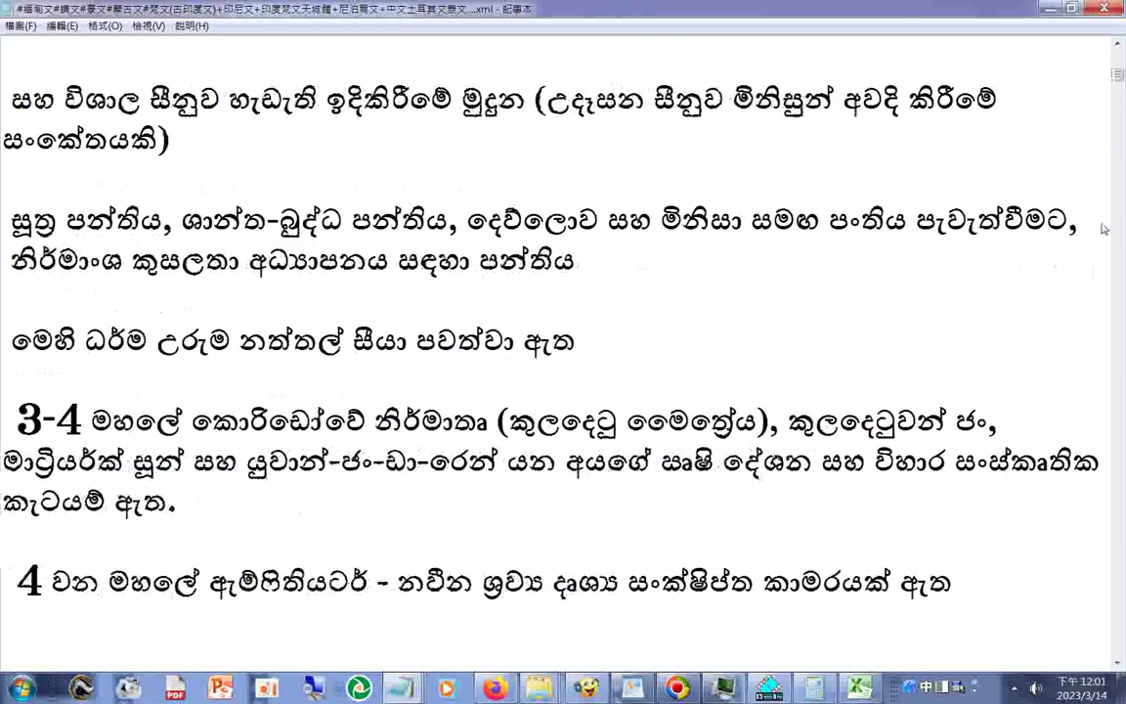
pyautogui.scroll(-5, 1103, 228)
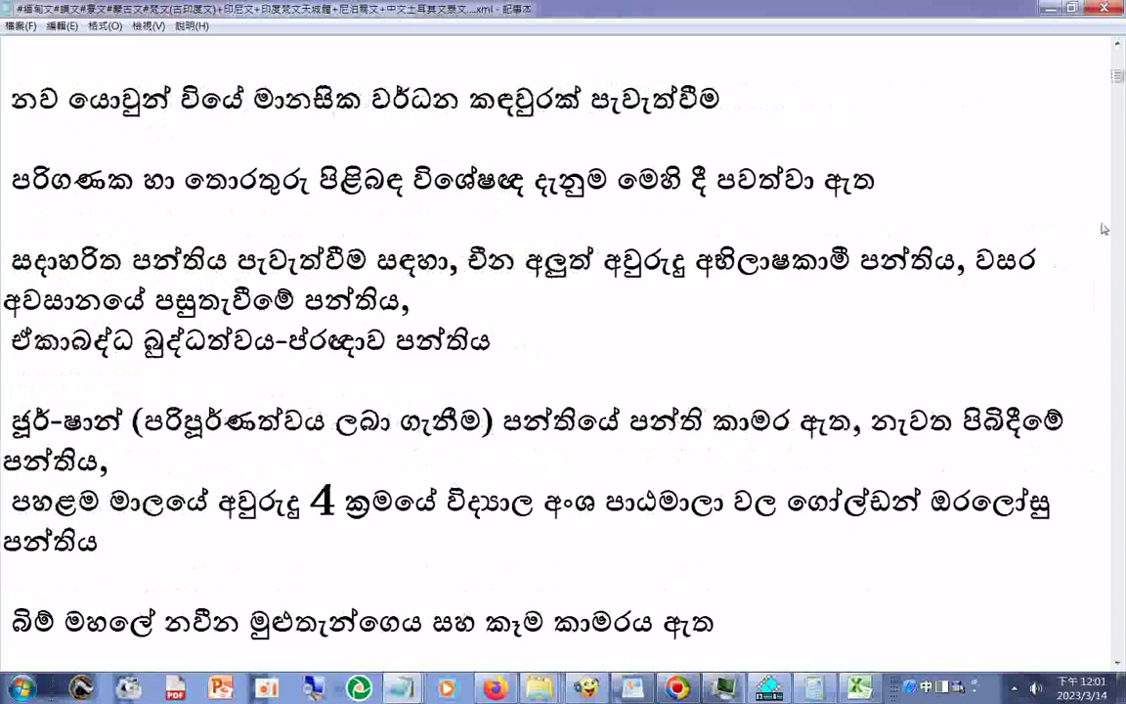
pyautogui.scroll(-5, 1103, 229)
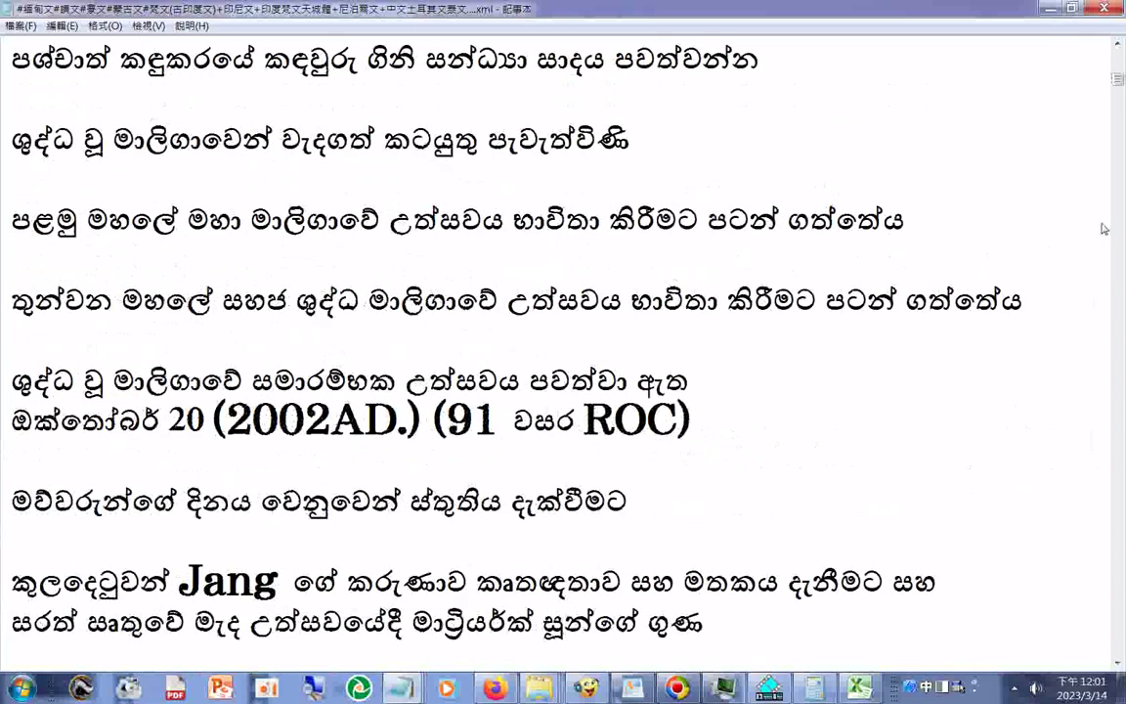
pyautogui.scroll(-5, 1104, 228)
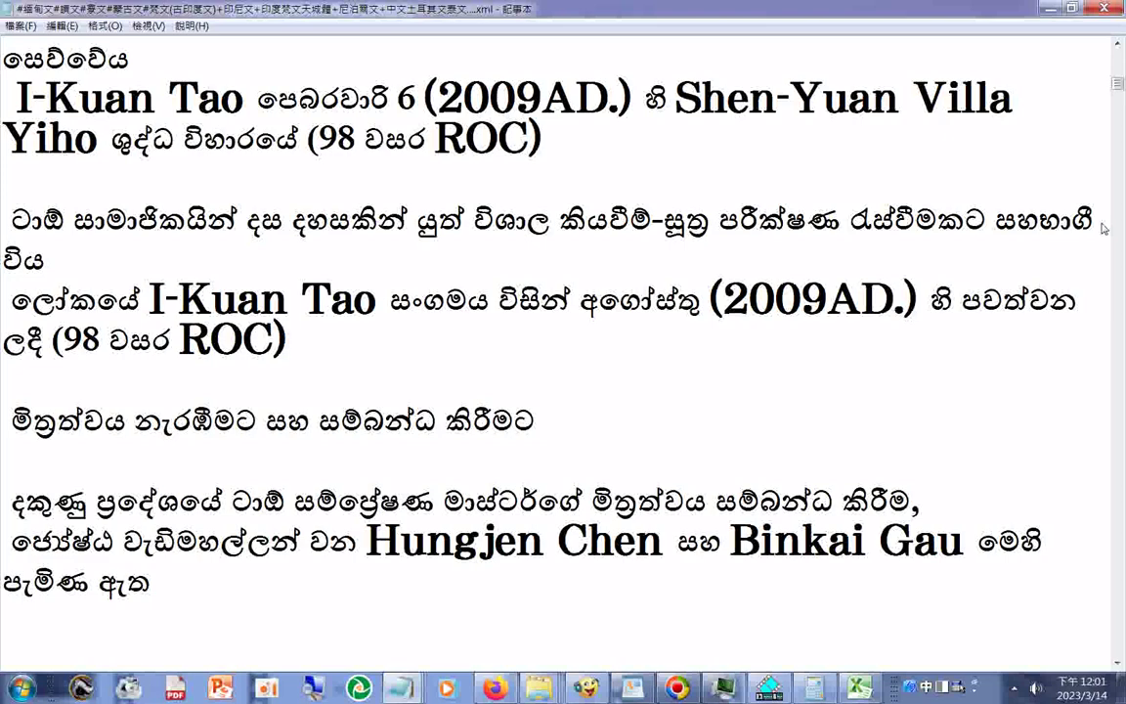
pyautogui.scroll(-5, 1103, 229)
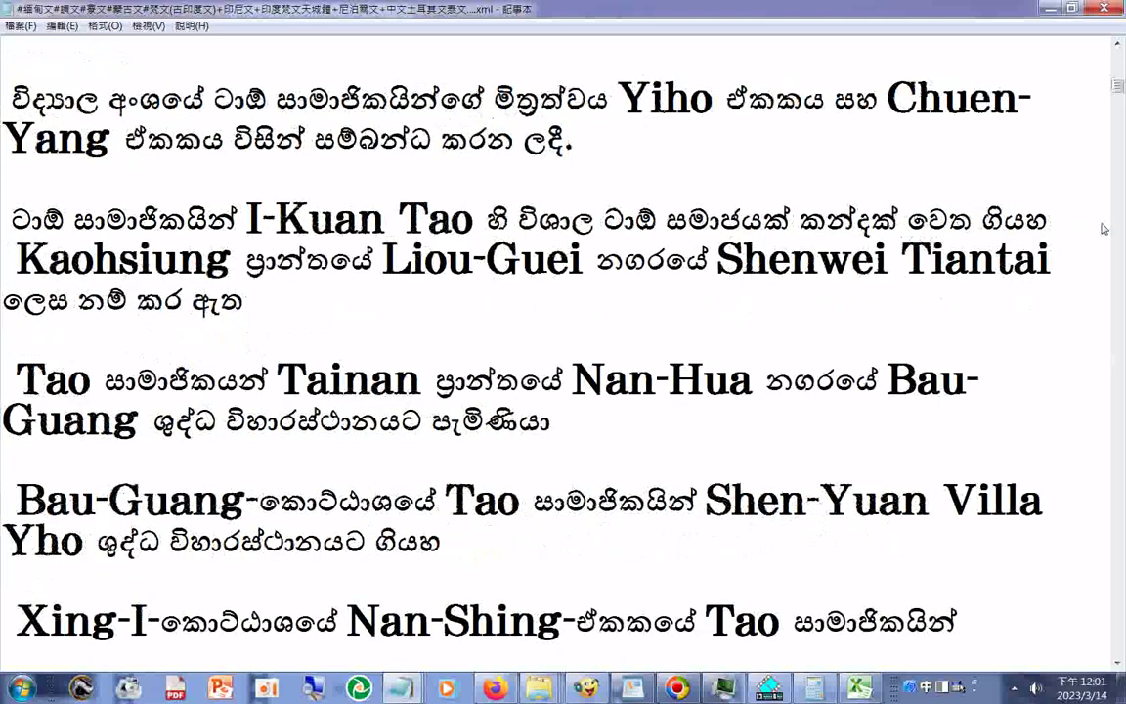
pyautogui.scroll(-5, 1104, 229)
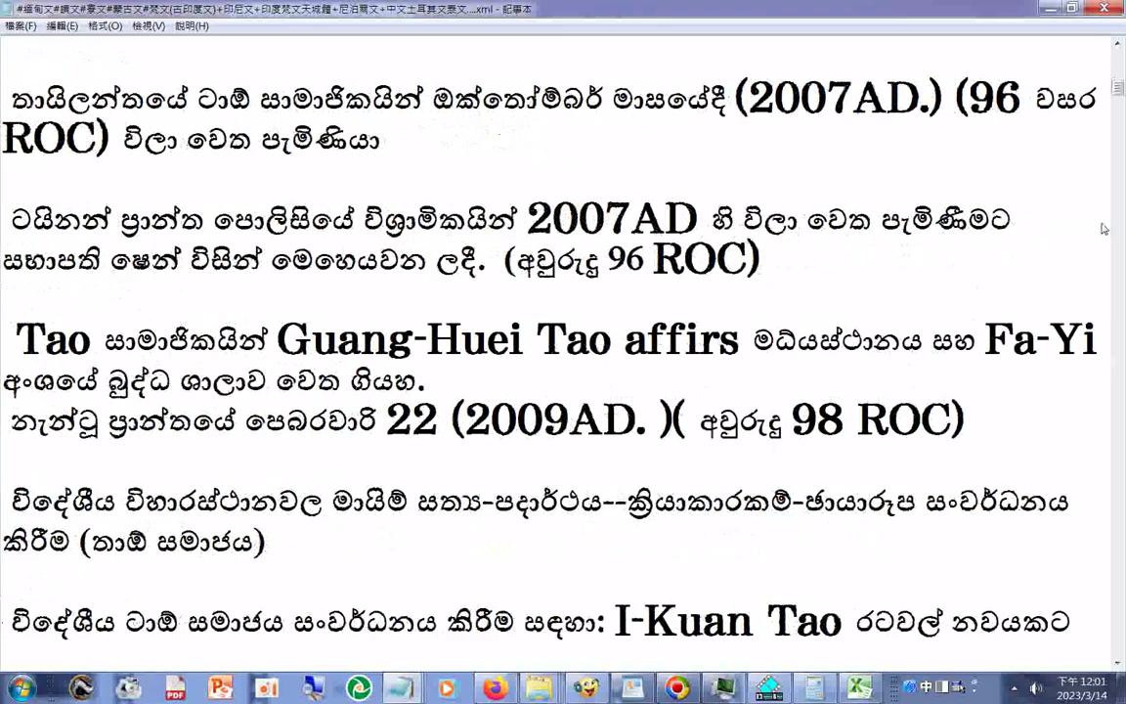
pyautogui.scroll(-5, 1103, 229)
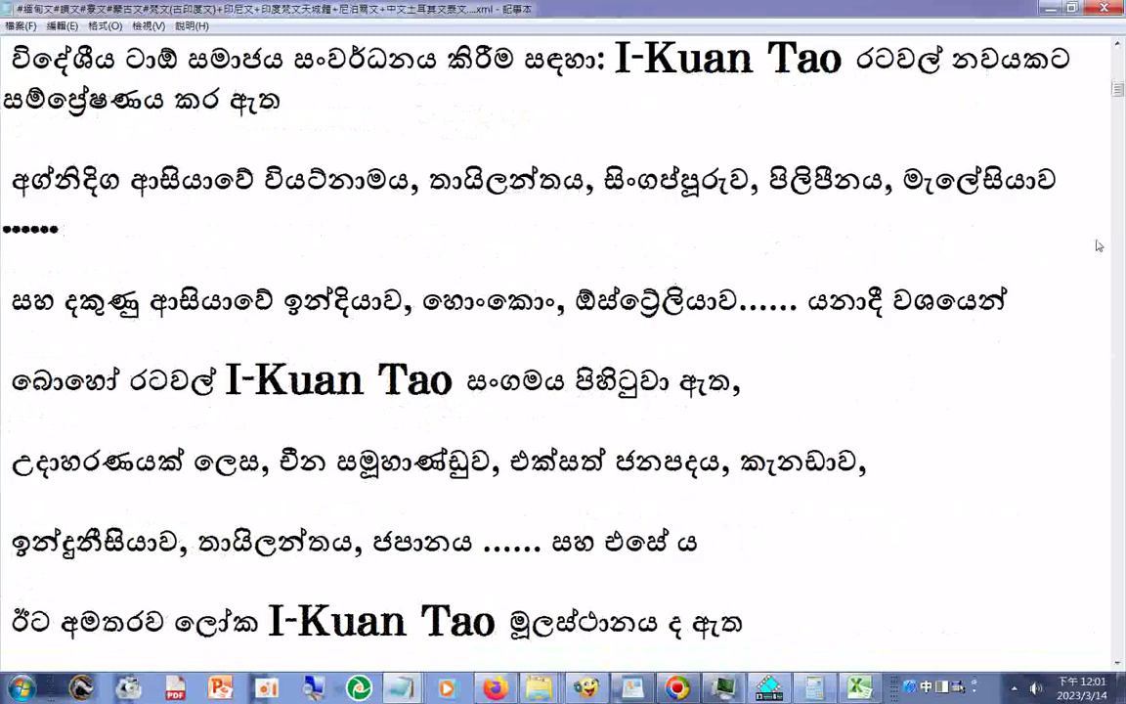
pyautogui.scroll(-5, 1099, 245)
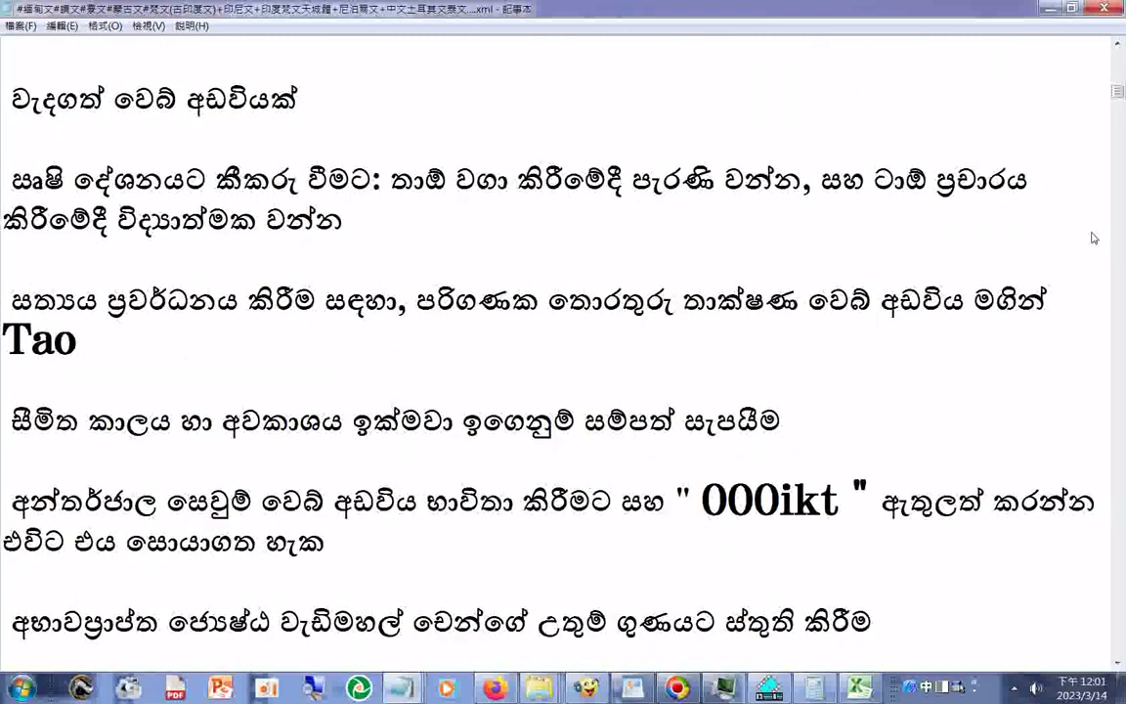
pyautogui.scroll(-5, 1094, 237)
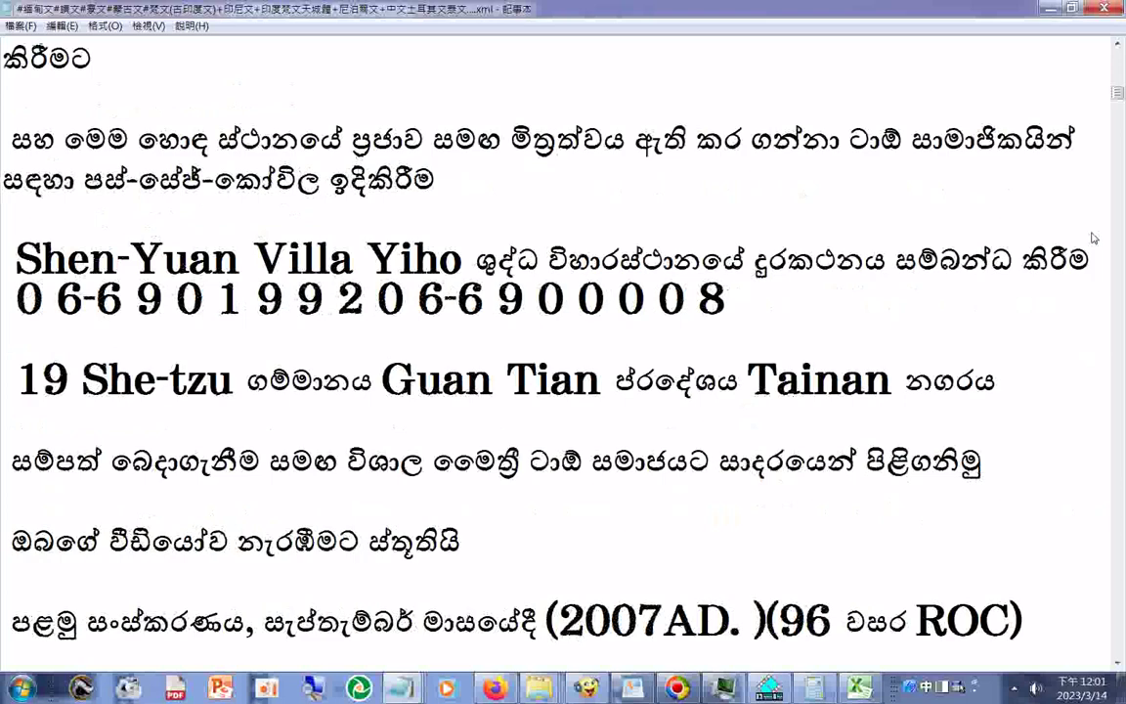
pyautogui.scroll(-5, 1094, 238)
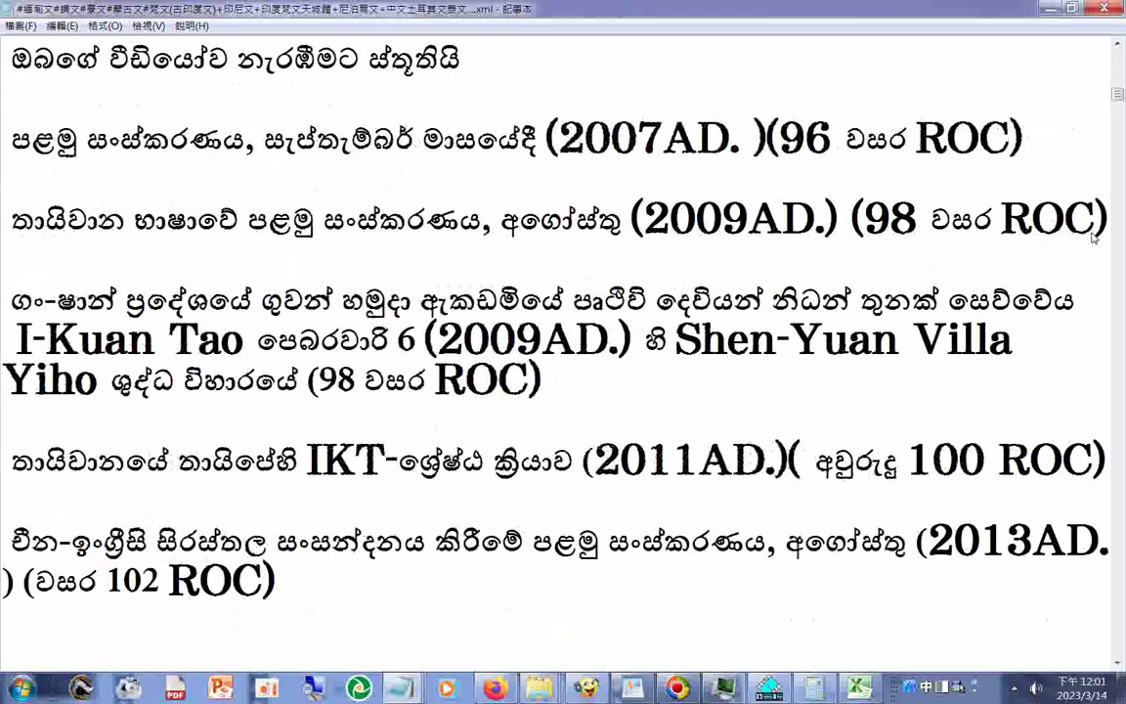
pyautogui.scroll(-5, 1094, 238)
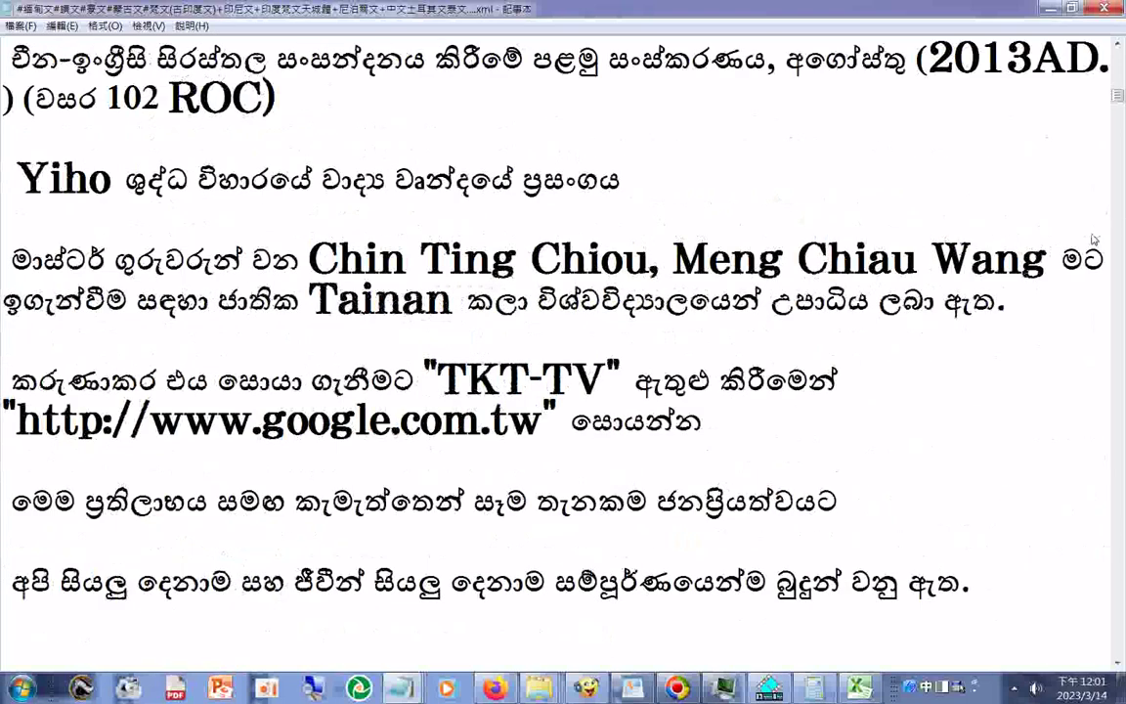
pyautogui.scroll(-2, 1093, 237)
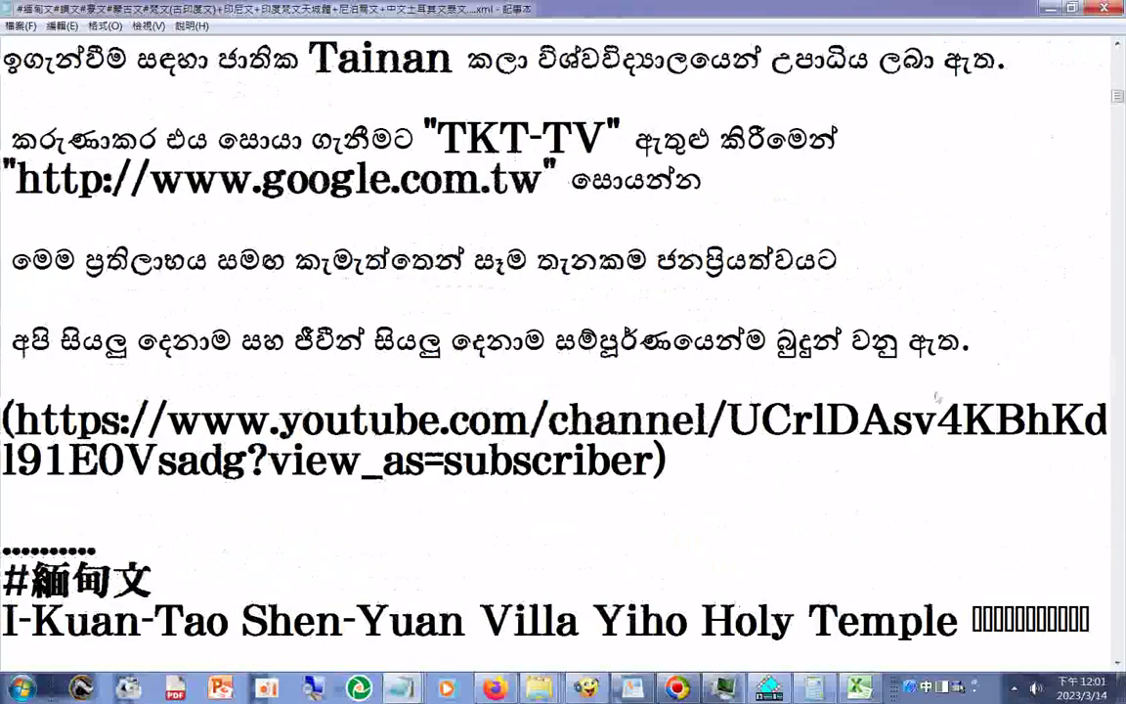
# - Save the combined file under a new name with #錫蘭文 added before #緬甸文, using the all-files type and Unicode encoding
pyautogui.click(27, 27)
pyautogui.click(27, 88)
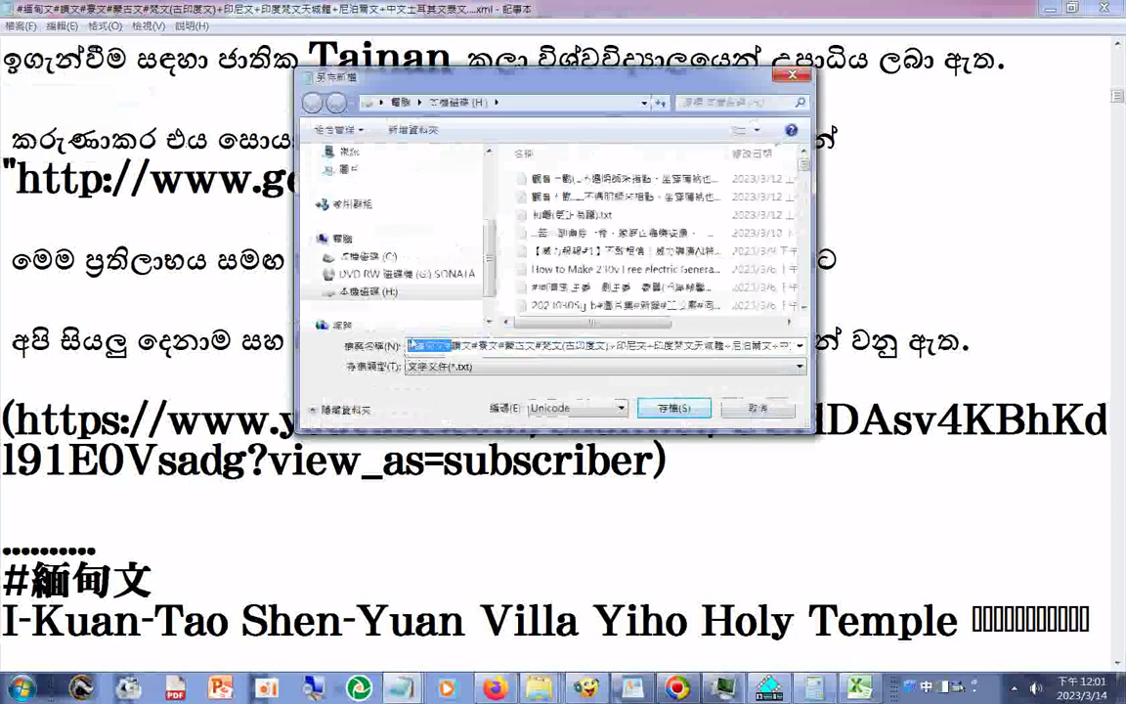
pyautogui.click(409, 349)
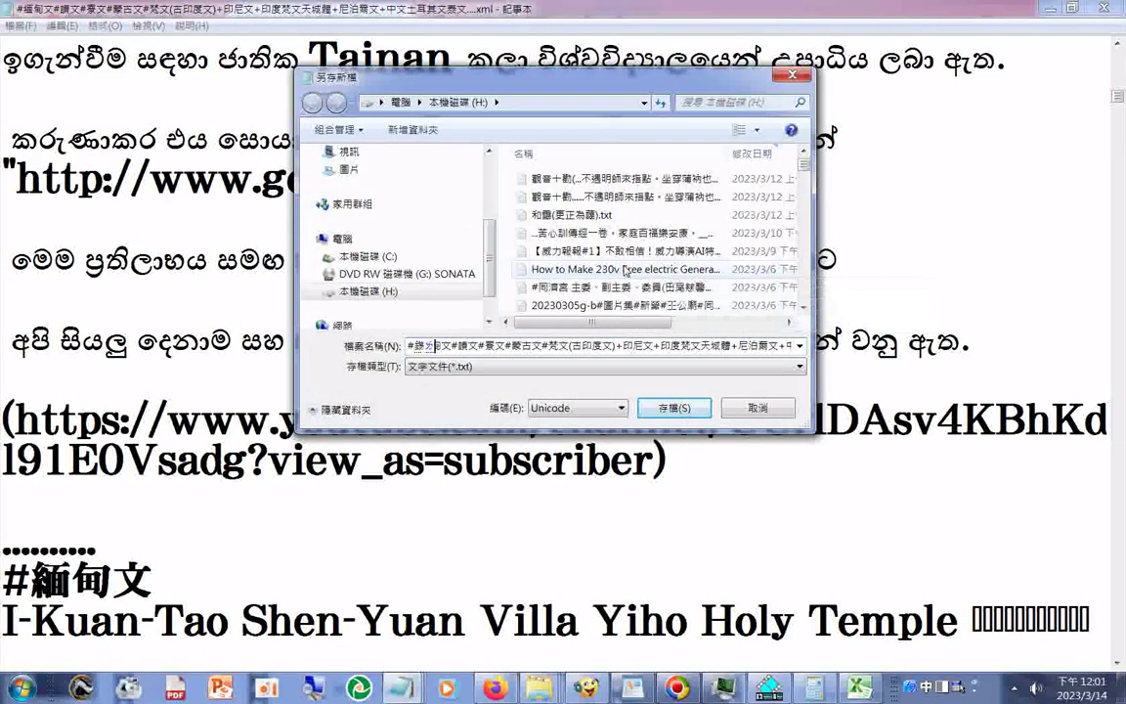
pyautogui.write('蘭文')
pyautogui.write('#緬甸文')
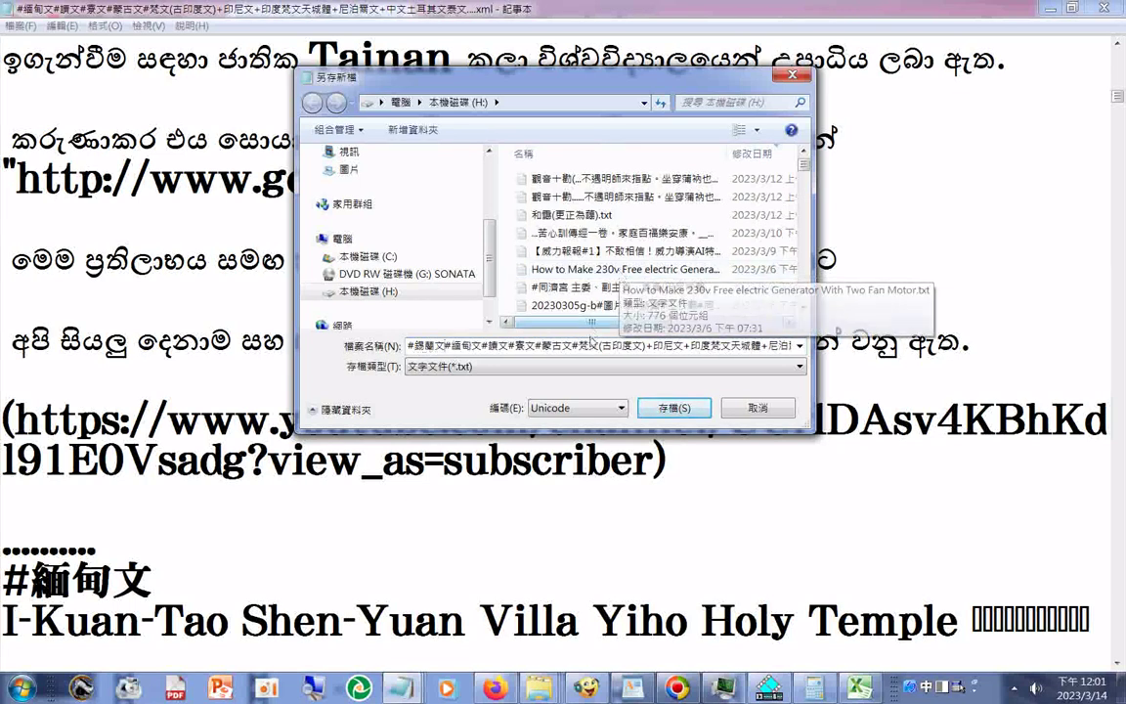
pyautogui.click(460, 366)
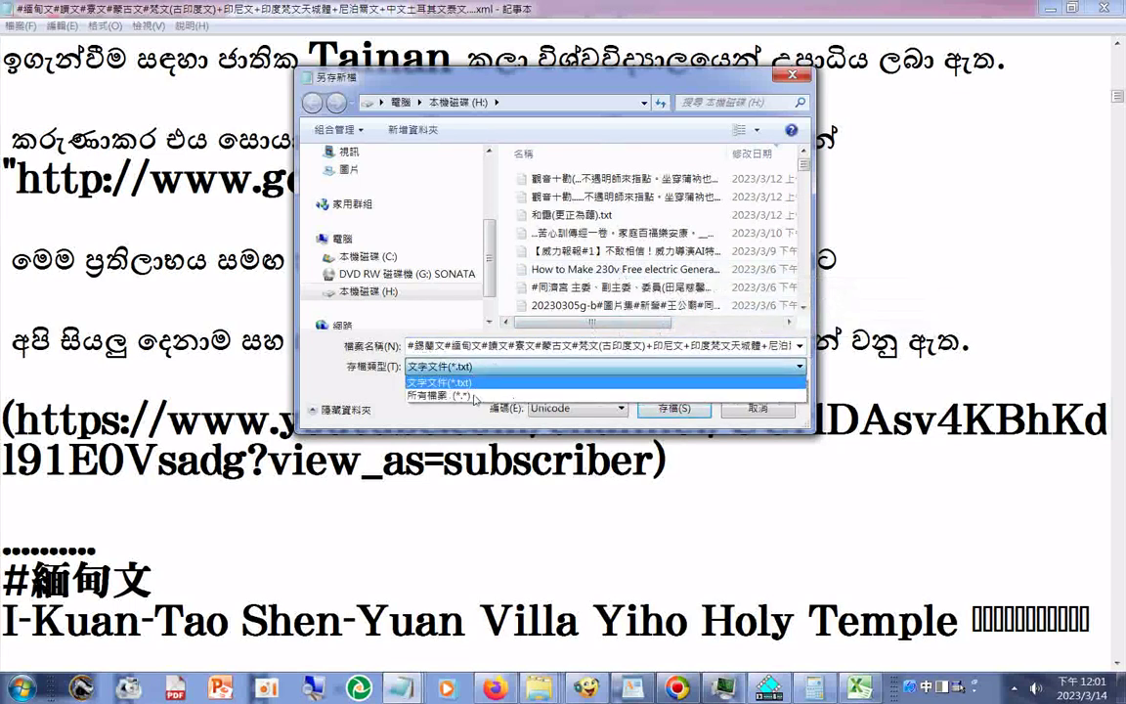
pyautogui.click(470, 396)
pyautogui.press('Return')
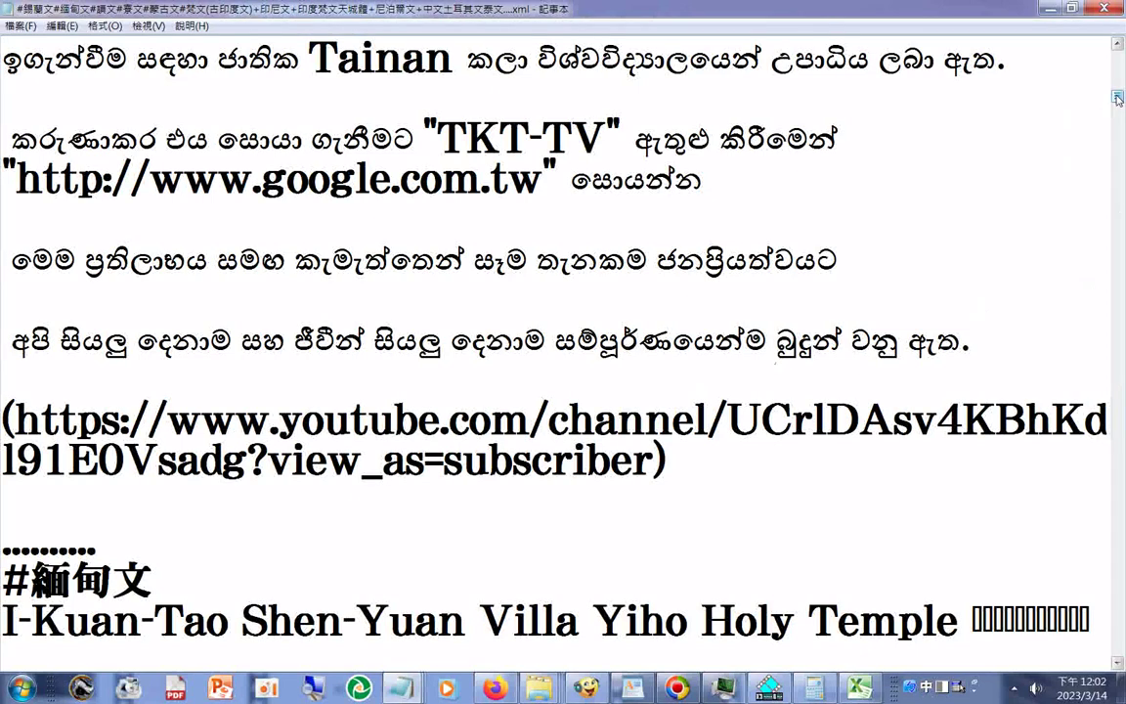
# - Look through the Lao, German and Thai sections of the combined file, ending at the start of the Thai translation
pyautogui.moveTo(1117, 99); pyautogui.dragTo(1118, 209)
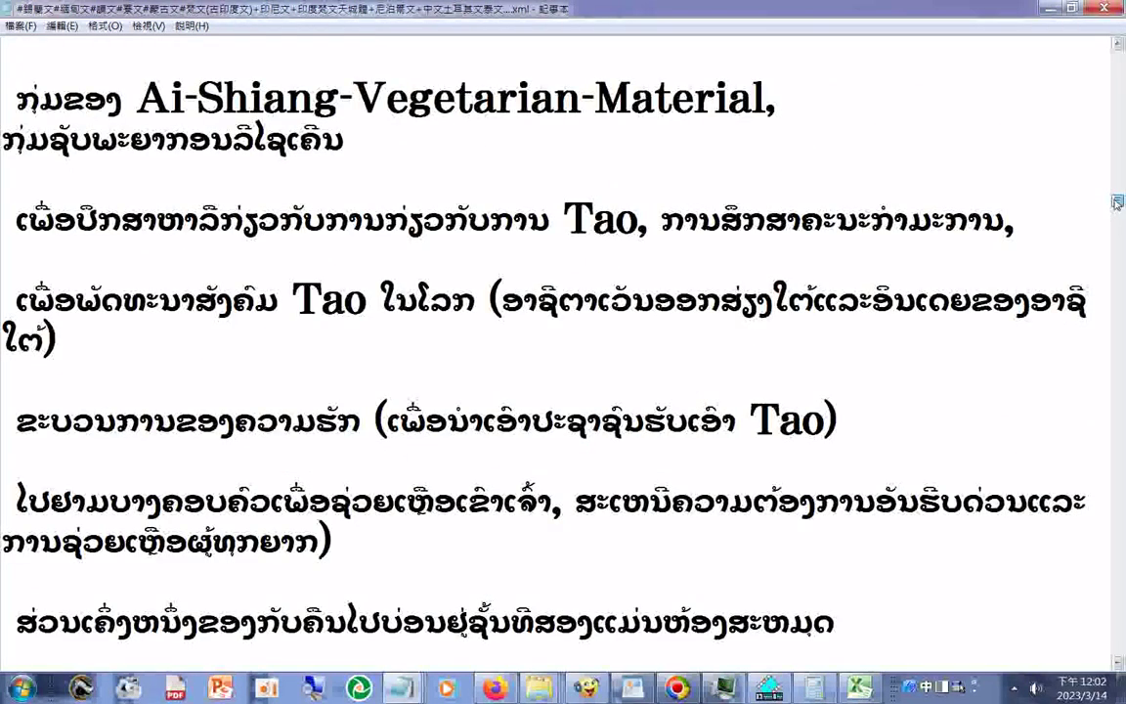
pyautogui.moveTo(1116, 202); pyautogui.dragTo(1117, 186)
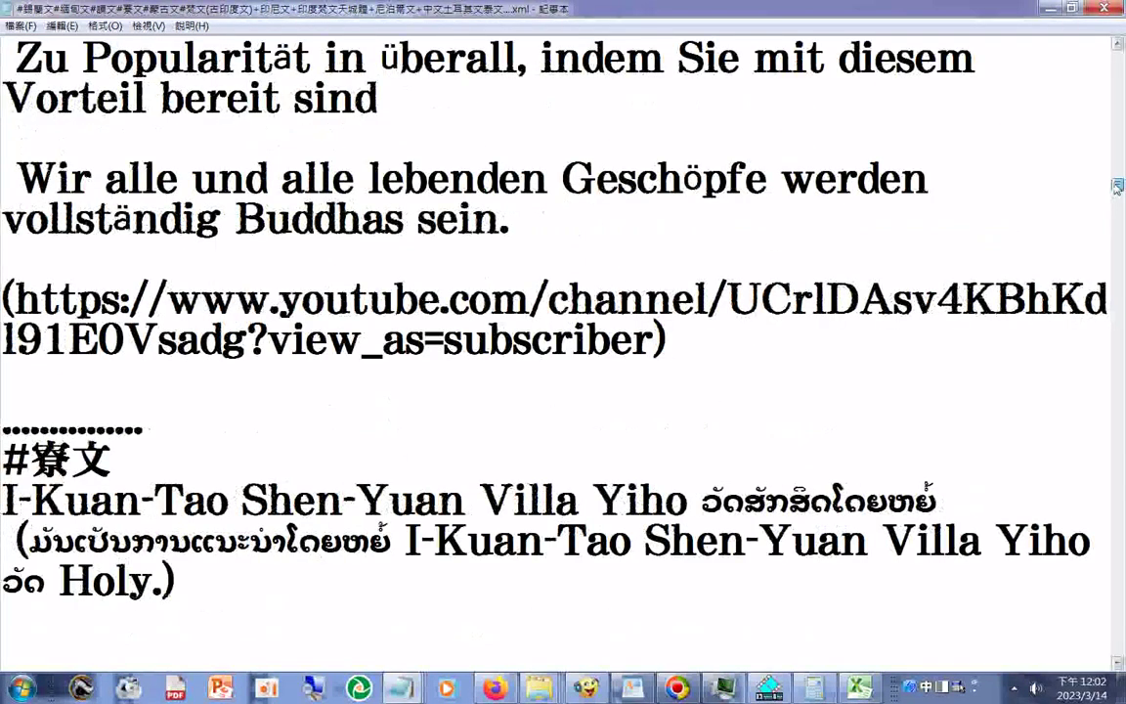
pyautogui.moveTo(1114, 186); pyautogui.dragTo(1056, 438)
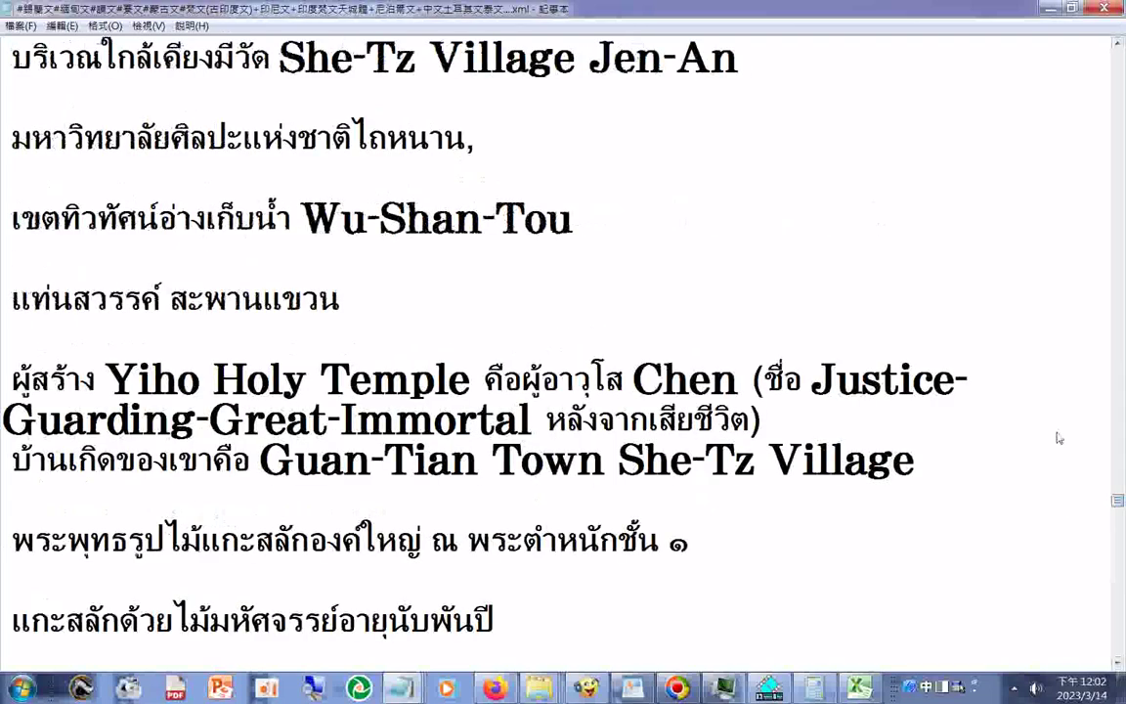
pyautogui.scroll(2, 1056, 438)
pyautogui.scroll(5, 1057, 437)
pyautogui.scroll(-9, 1056, 435)
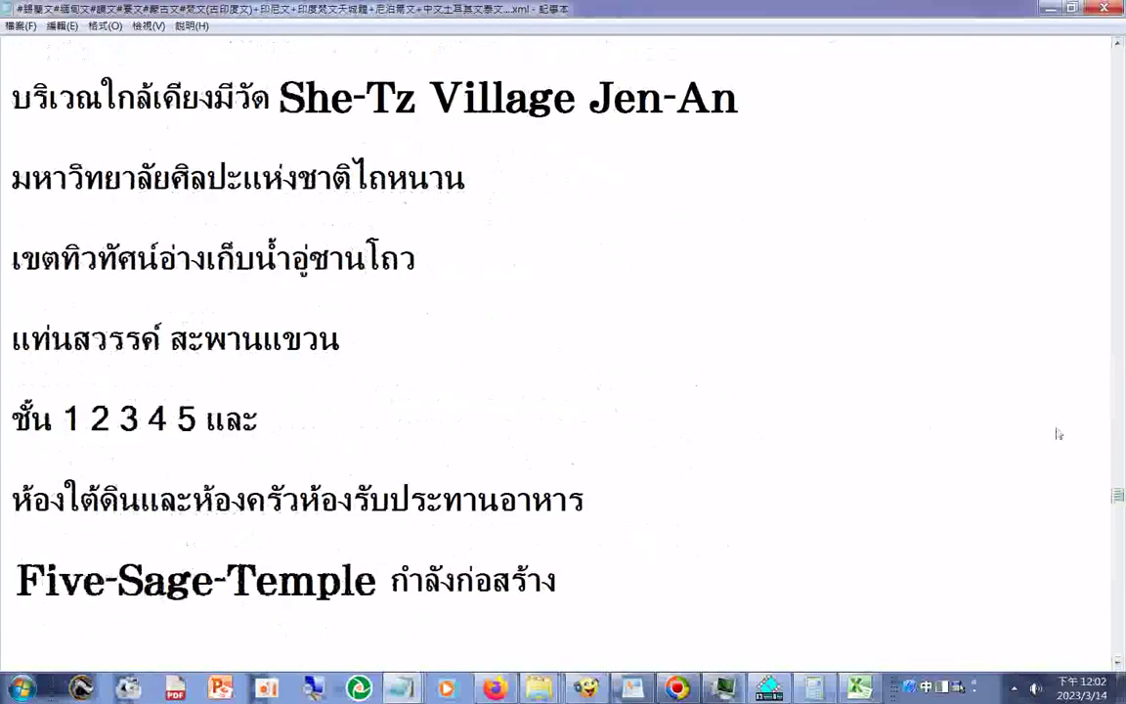
pyautogui.scroll(2, 1056, 432)
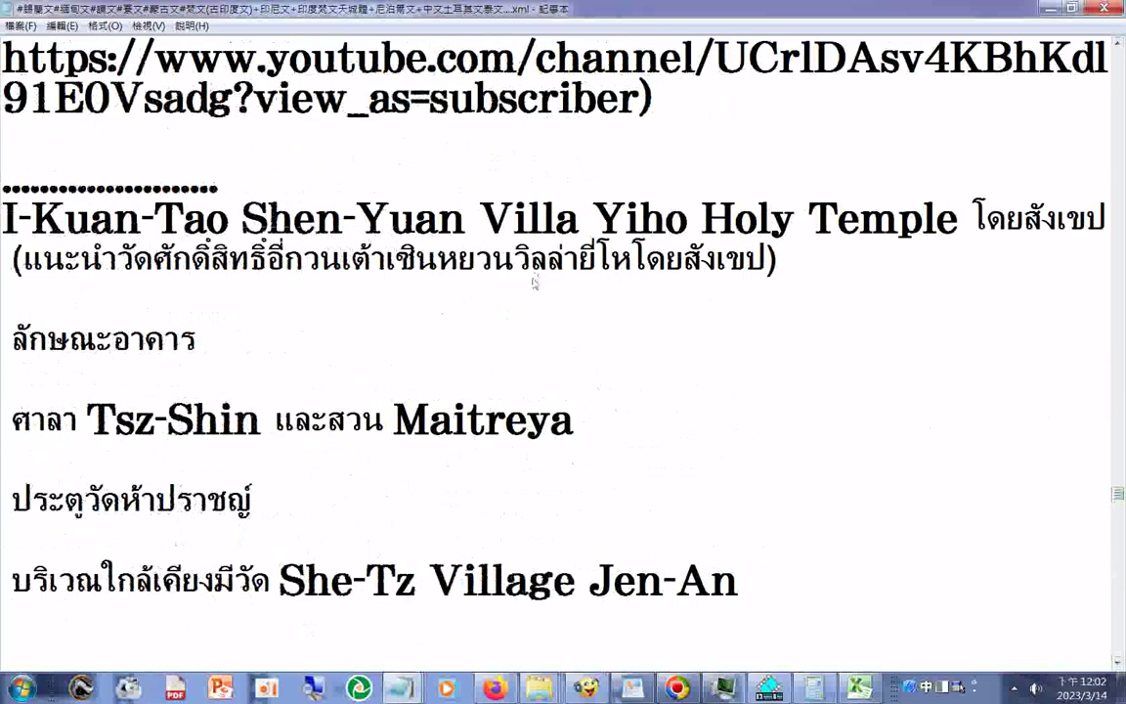
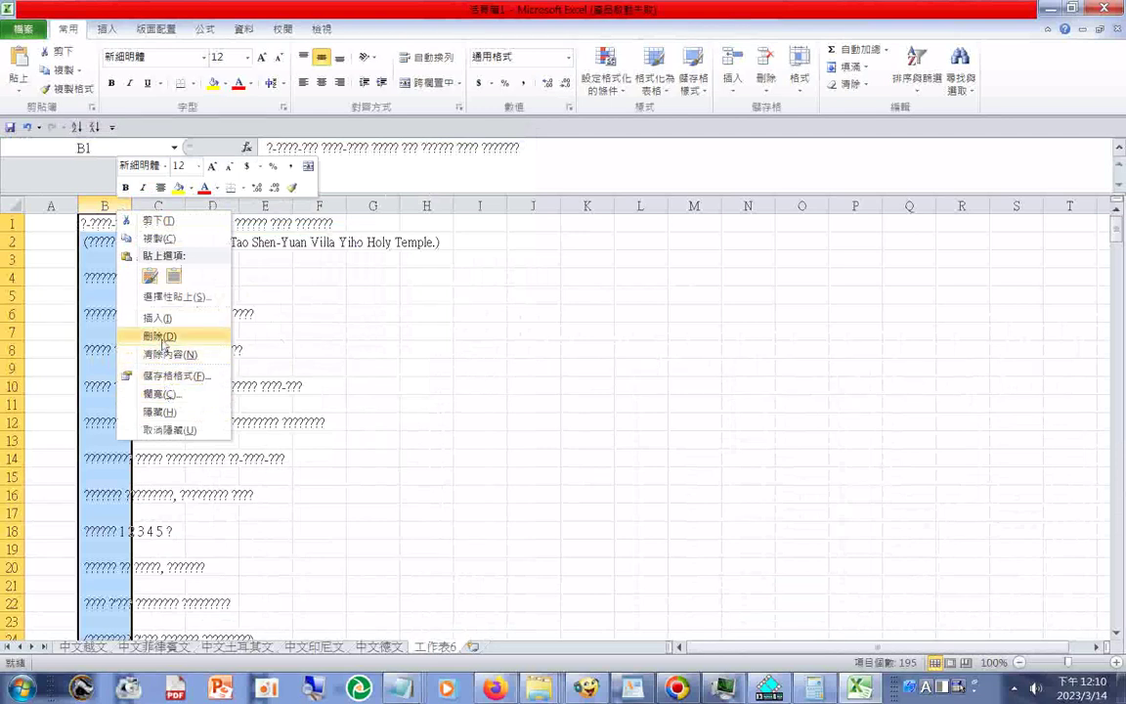
# - Delete column B from the Excel worksheet 工作表6 and switch back to the start of the combined file in Notepad
pyautogui.click(159, 335)
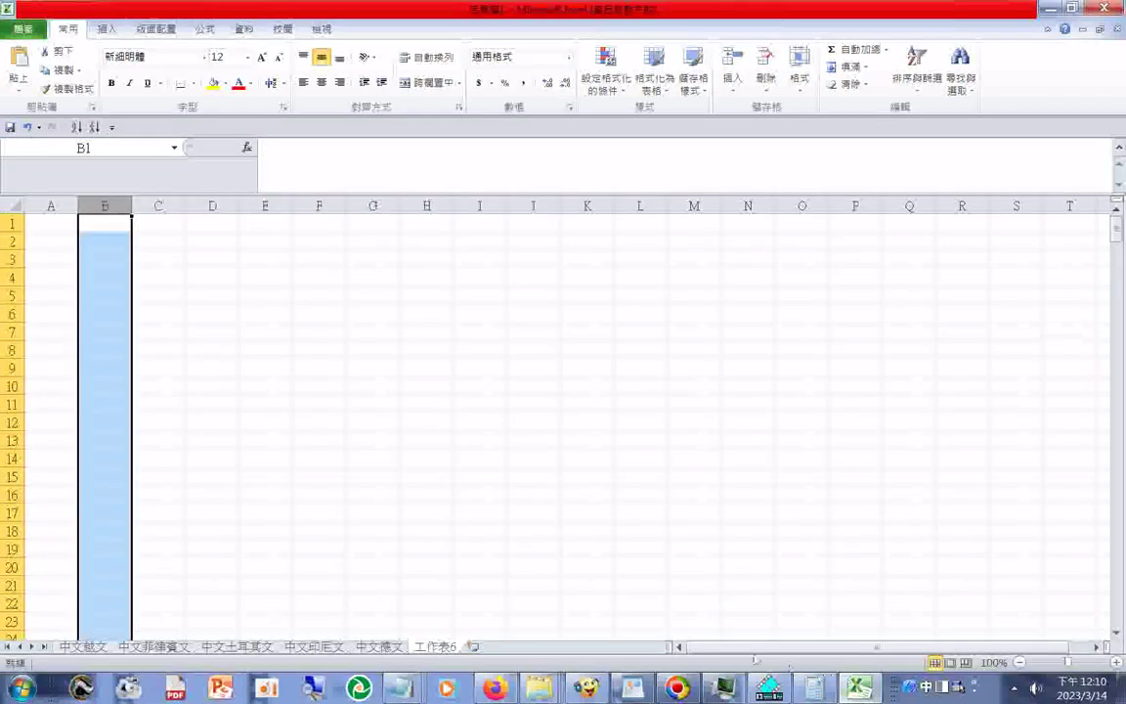
pyautogui.click(401, 690)
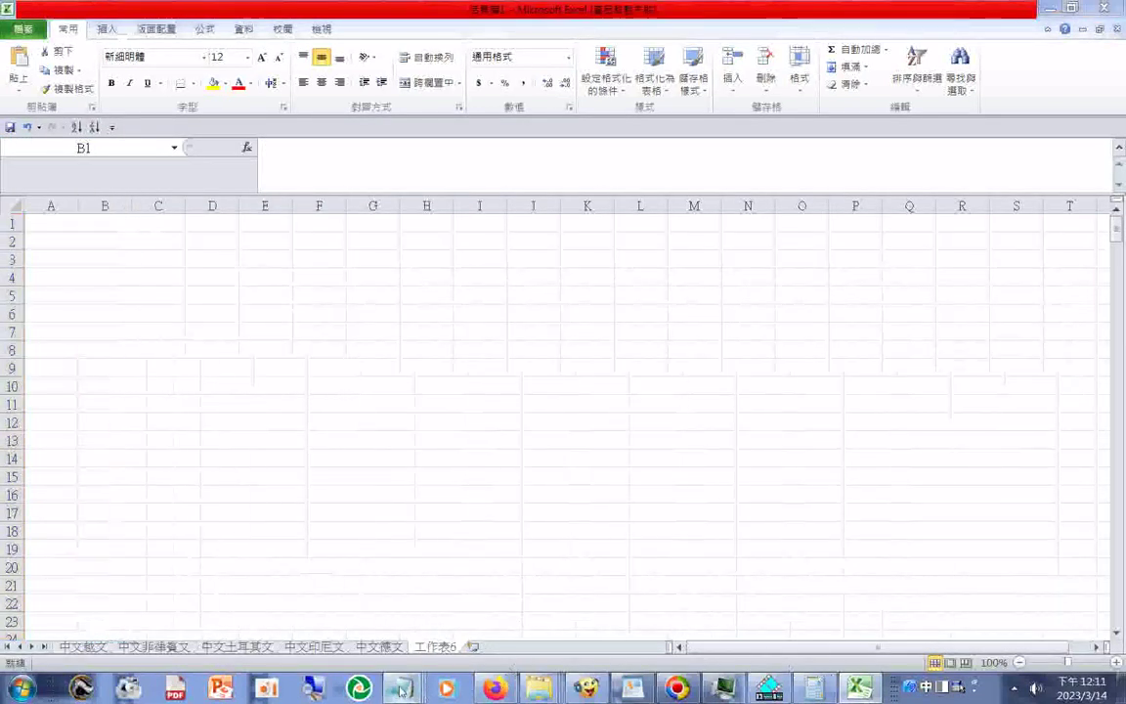
pyautogui.click(1036, 626)
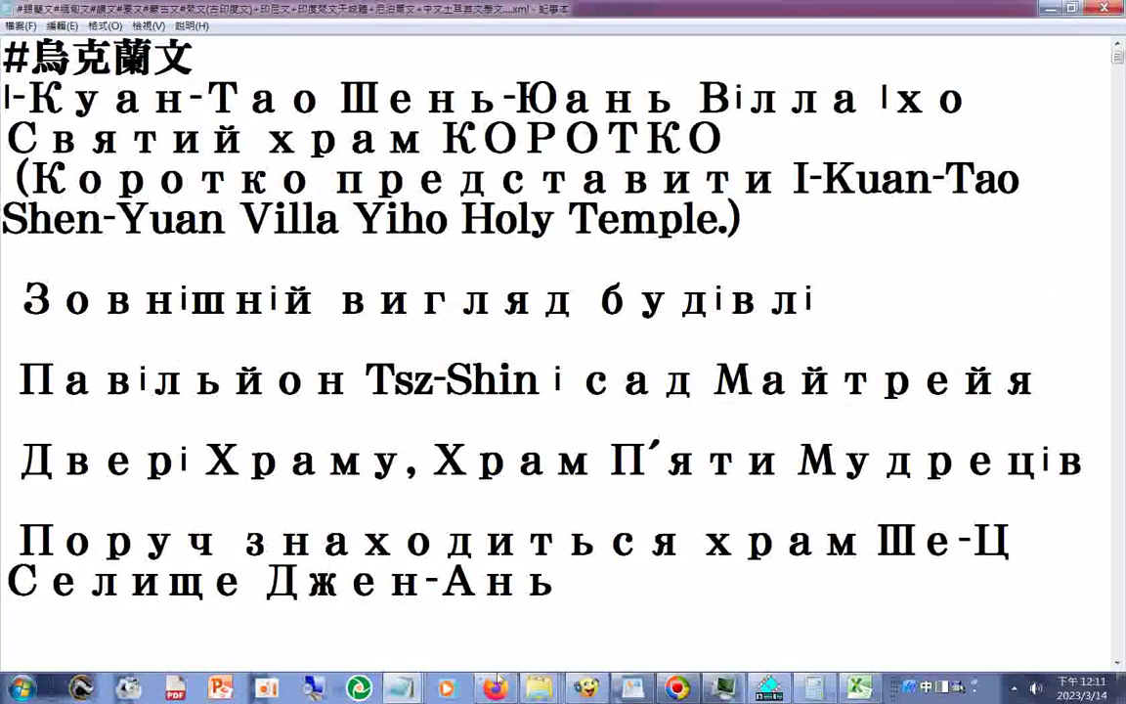
pyautogui.click(7, 55)
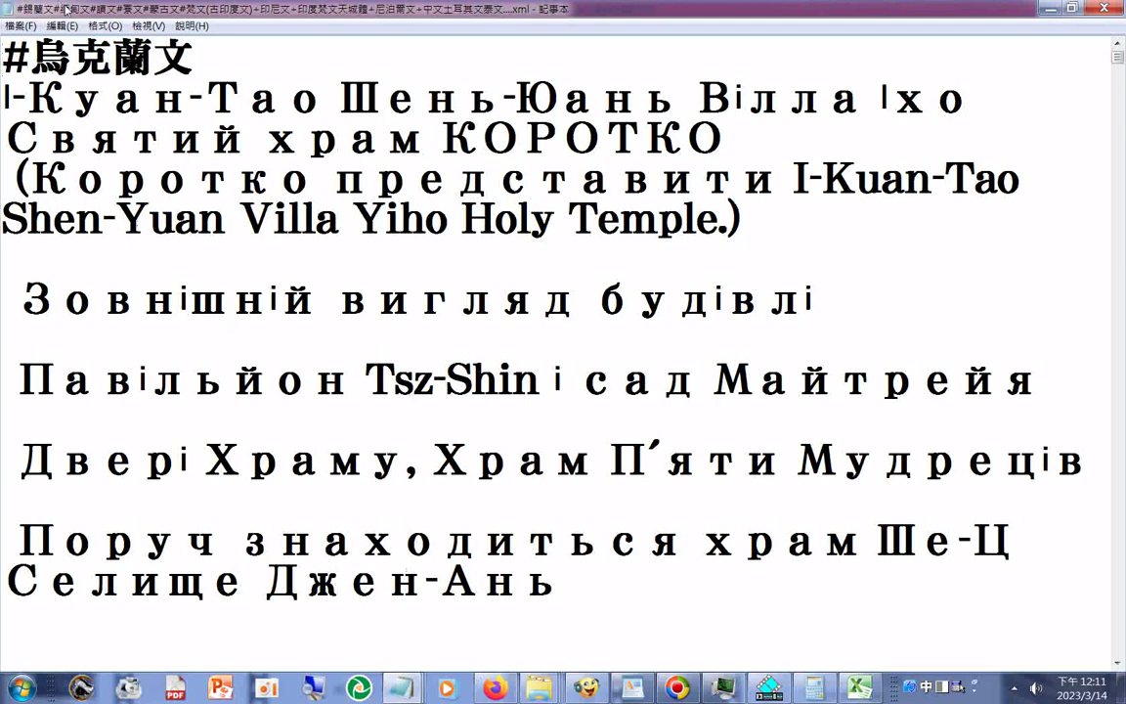
# - Insert a separator line of dots above the #烏克蘭文 heading at the start of the combined file
pyautogui.press('Return')
pyautogui.press('Up')
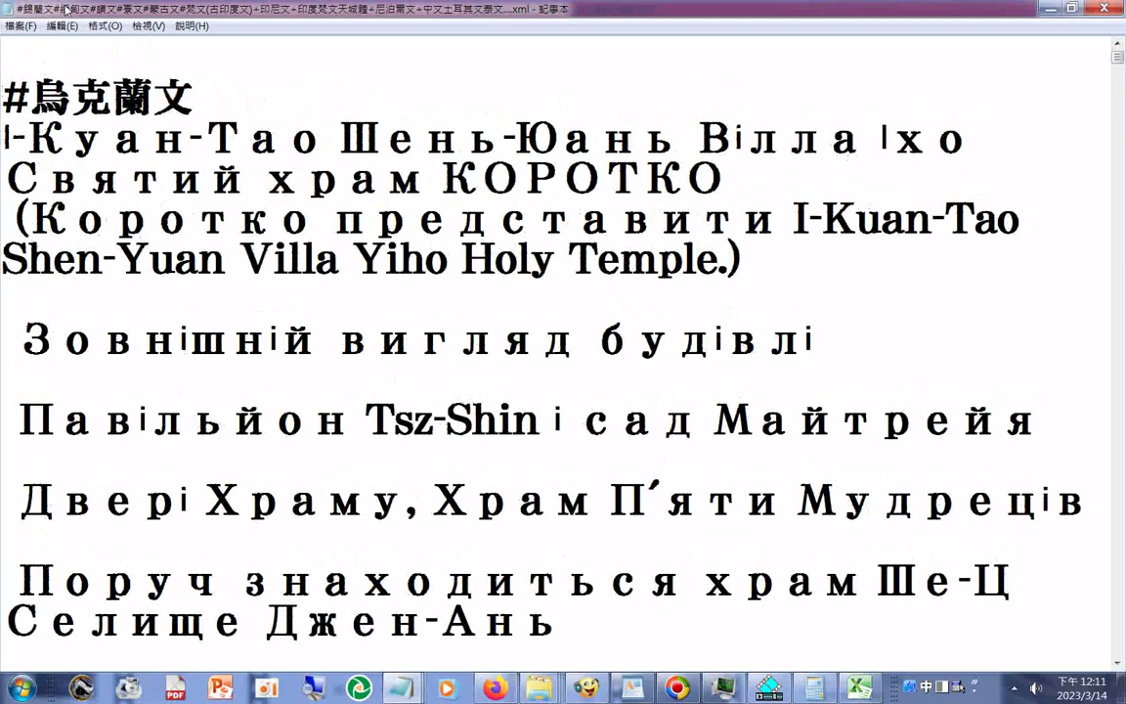
pyautogui.write('...........')
pyautogui.press('Home')
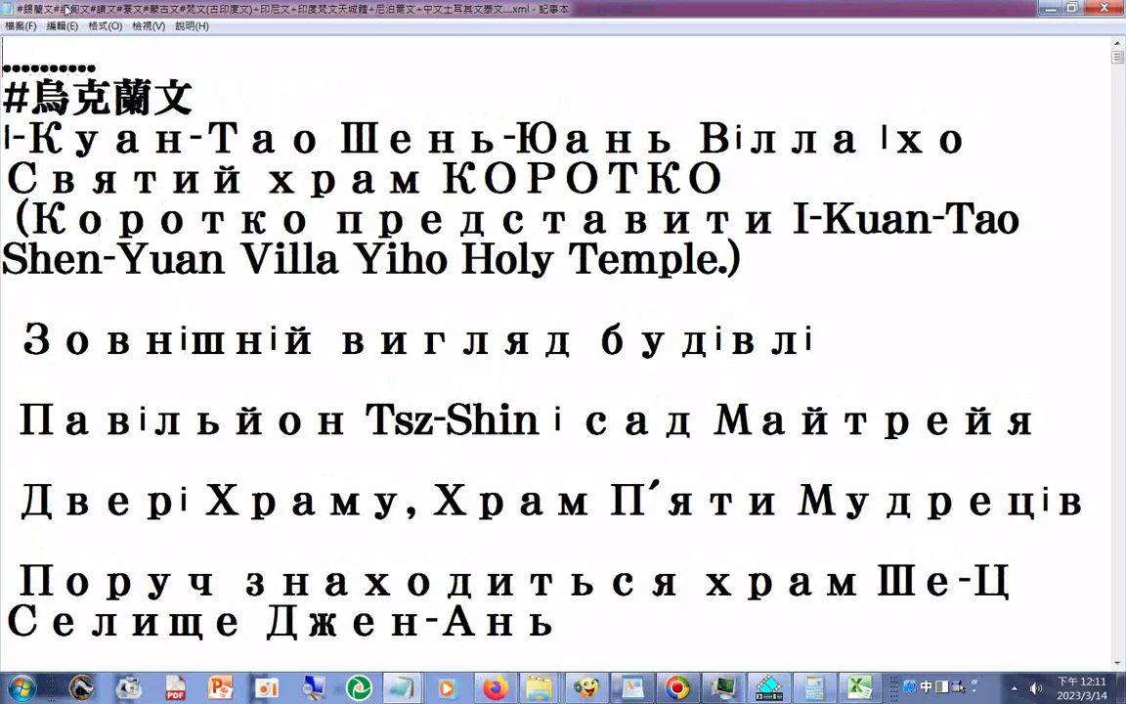
# - Add the heading #法文 above the dotted separator line, with an empty line beneath it for the French translation
pyautogui.press('Return')
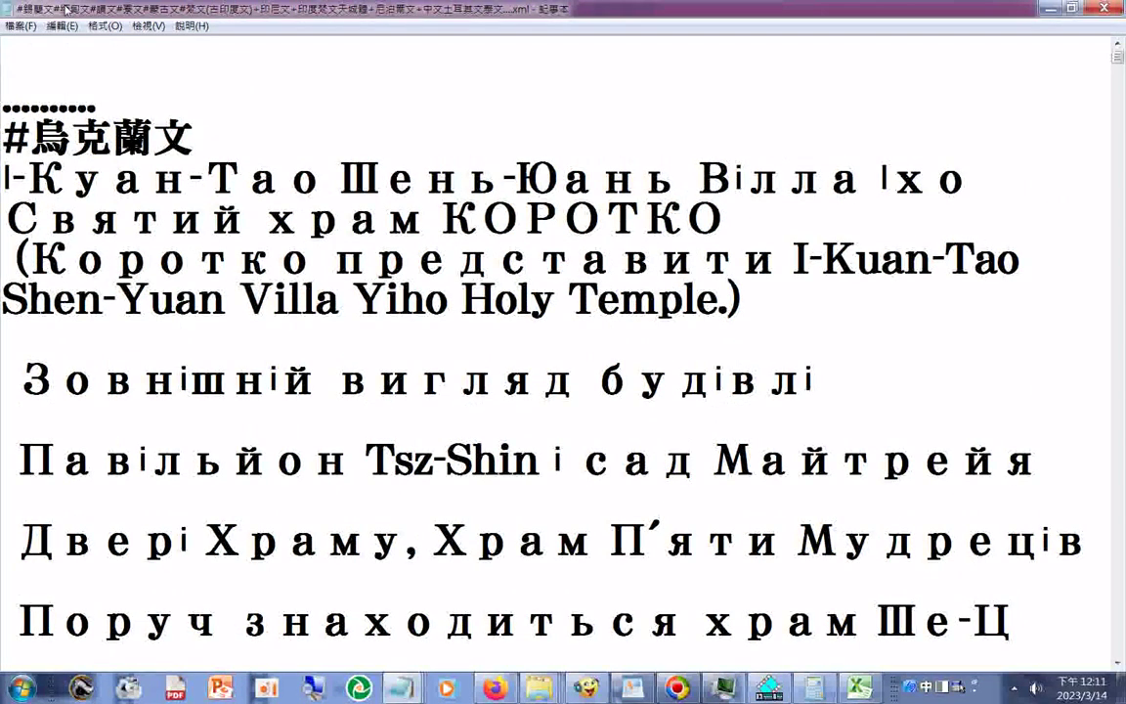
pyautogui.write('#')
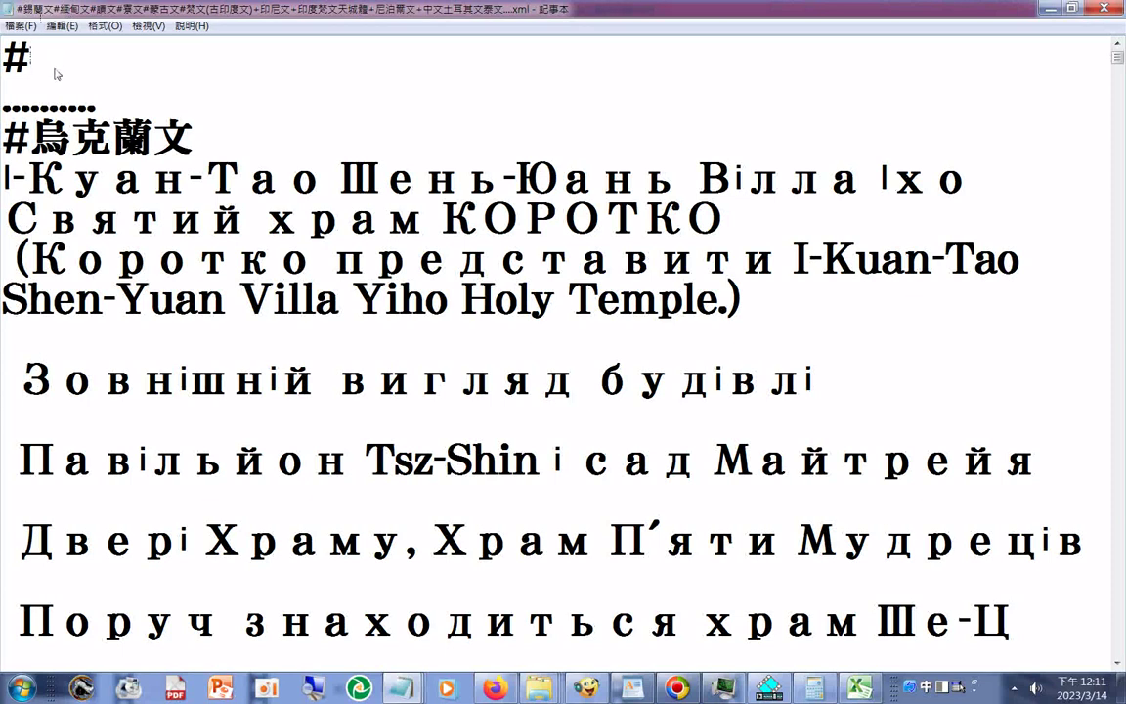
pyautogui.write('ㄈㄚˇㄨㄣ')
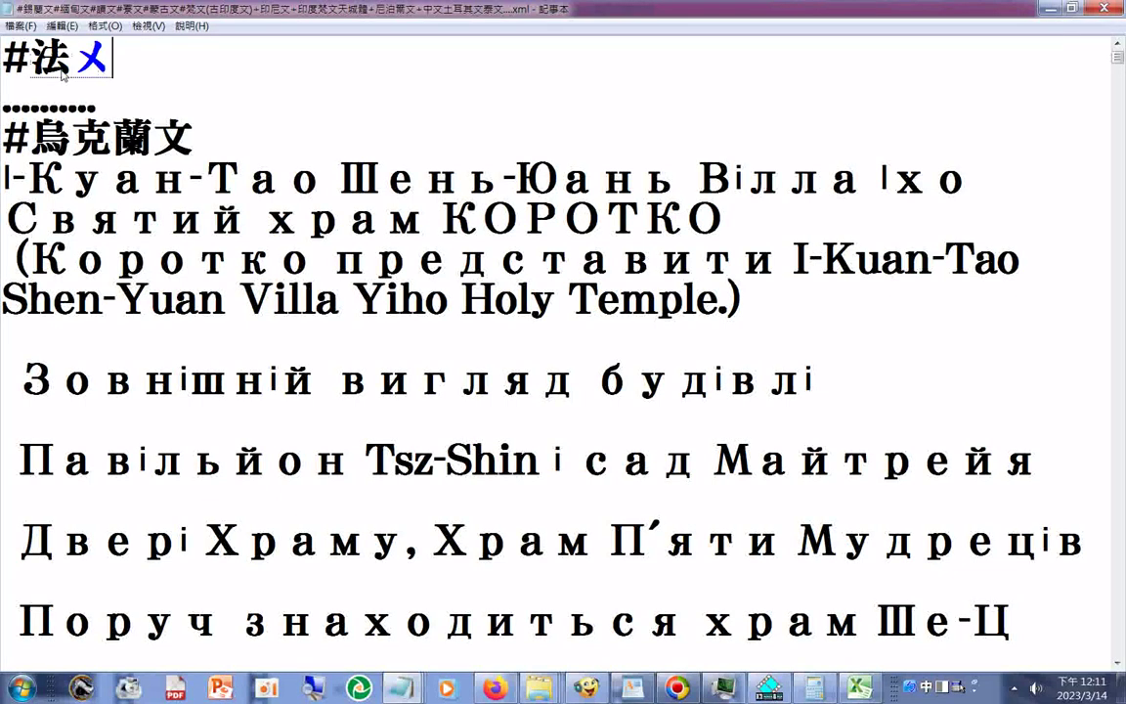
pyautogui.write('ˊ')
pyautogui.press('Return')
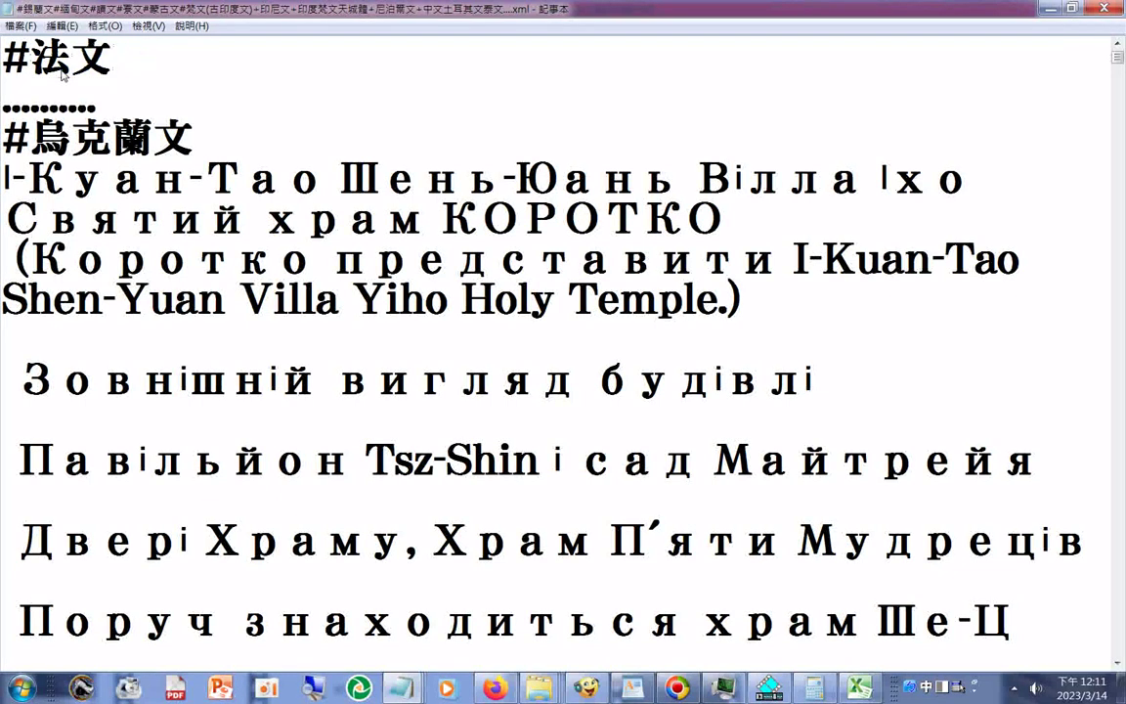
pyautogui.press('Return')
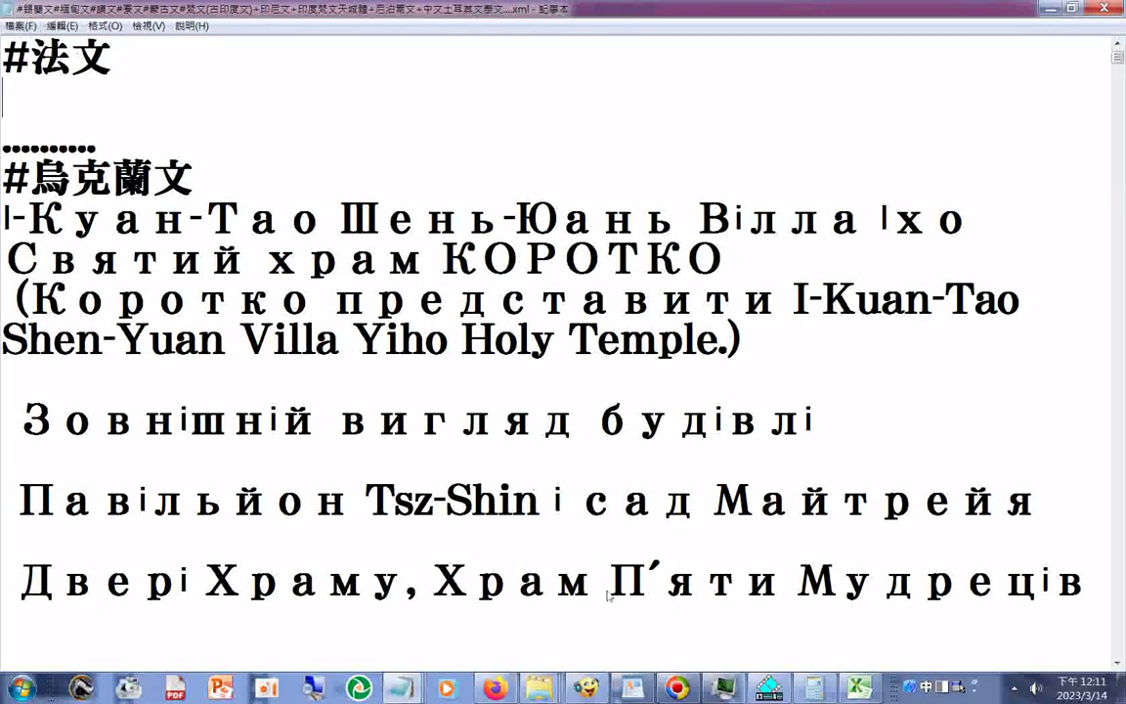
# - Switch to Firefox and bring up the language settings of the TWP - Translate Web Pages extension
pyautogui.click(495, 688)
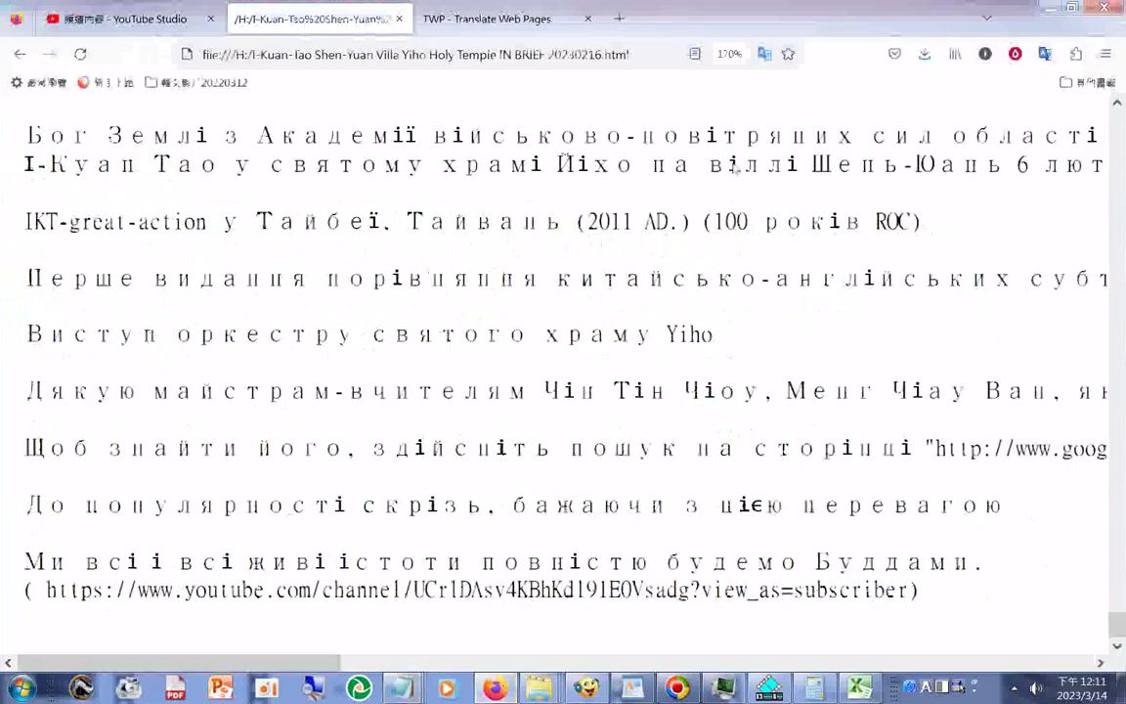
pyautogui.click(426, 22)
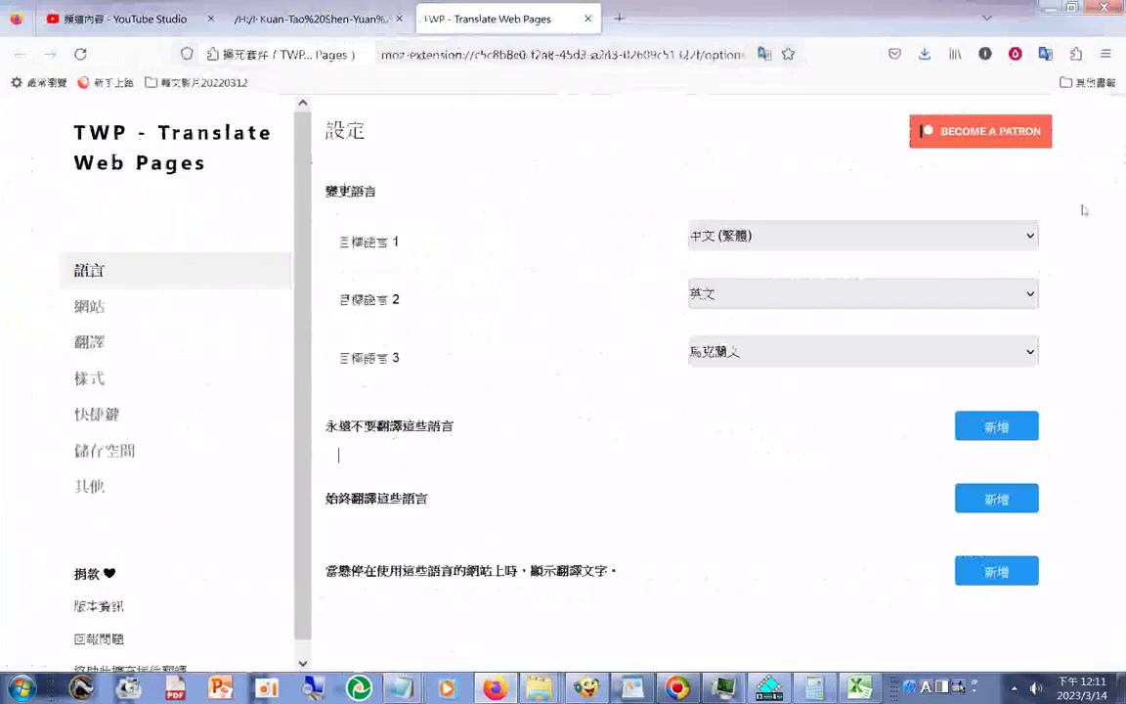
# - Set target language 3 (目標語言 3) in the translation extension's settings to 法文 (French)
pyautogui.click(826, 354)
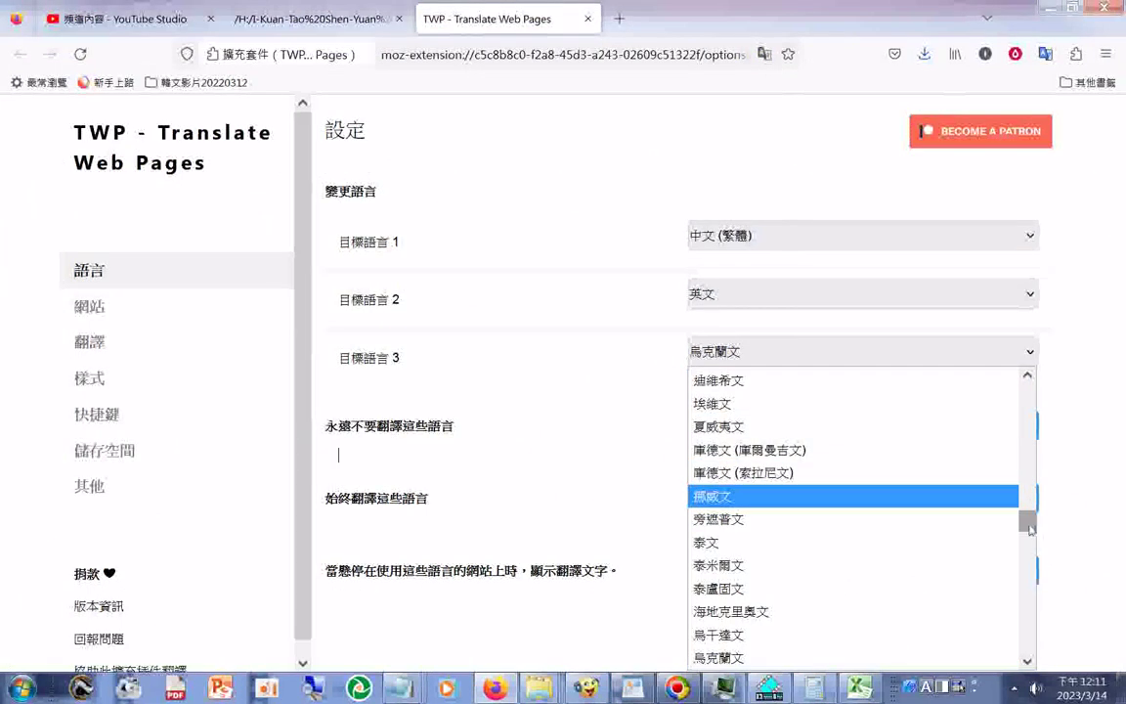
pyautogui.click(1027, 493)
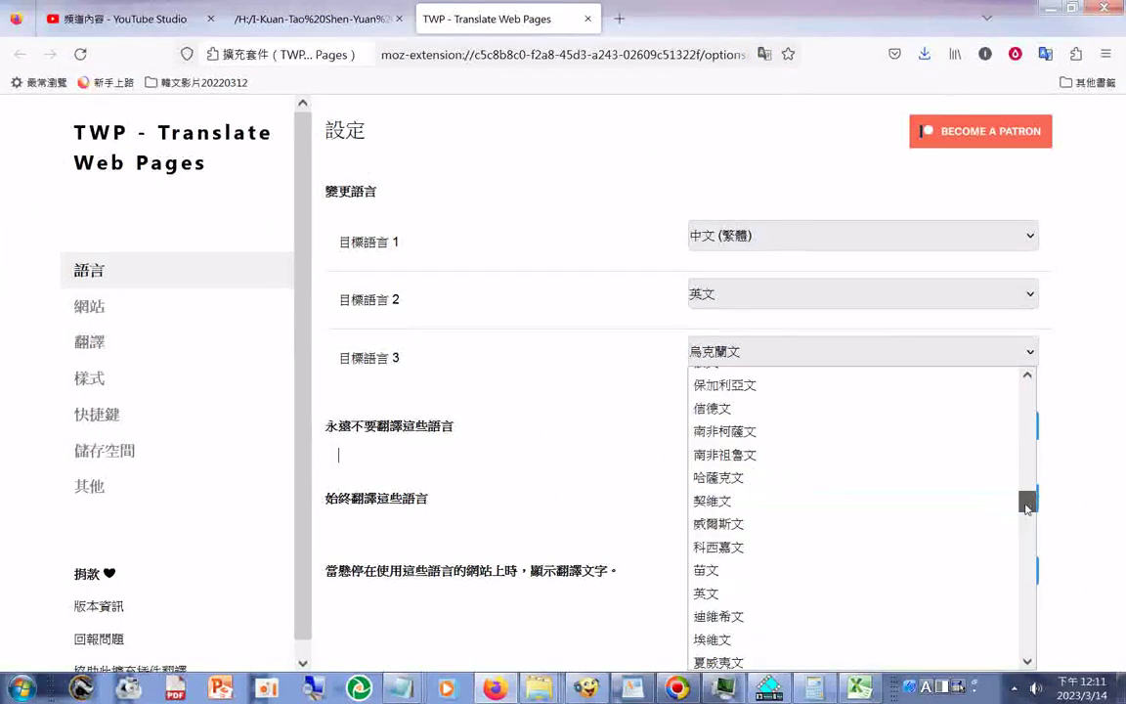
pyautogui.moveTo(1026, 506); pyautogui.dragTo(1033, 481)
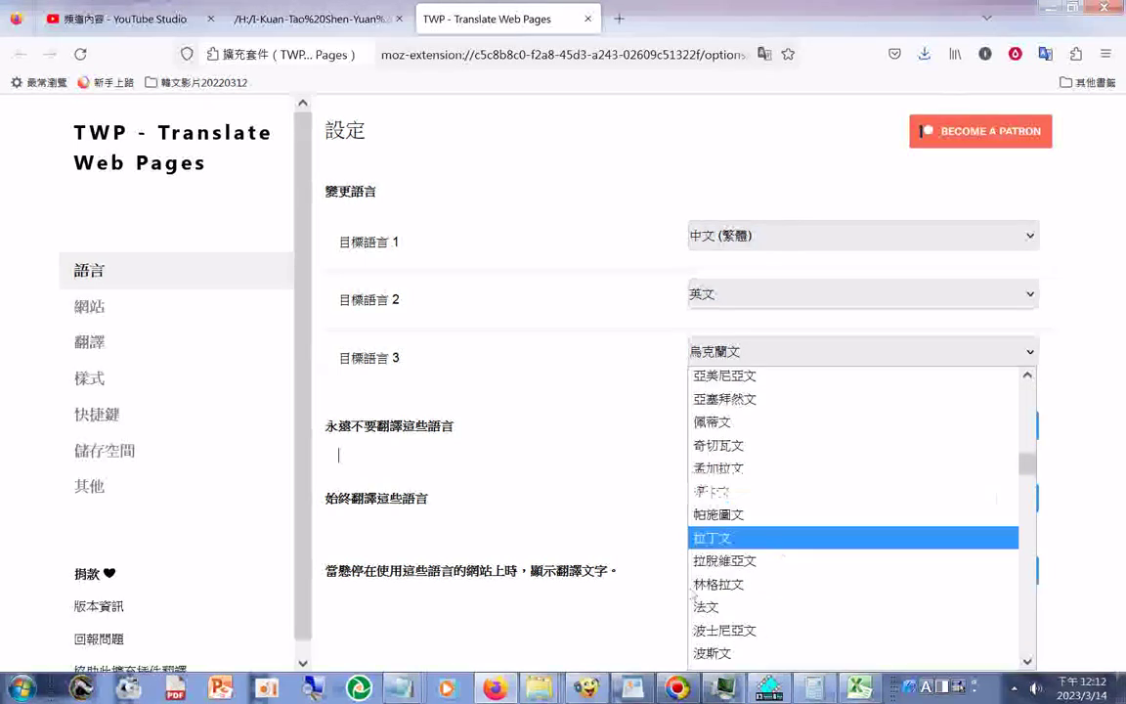
pyautogui.click(699, 606)
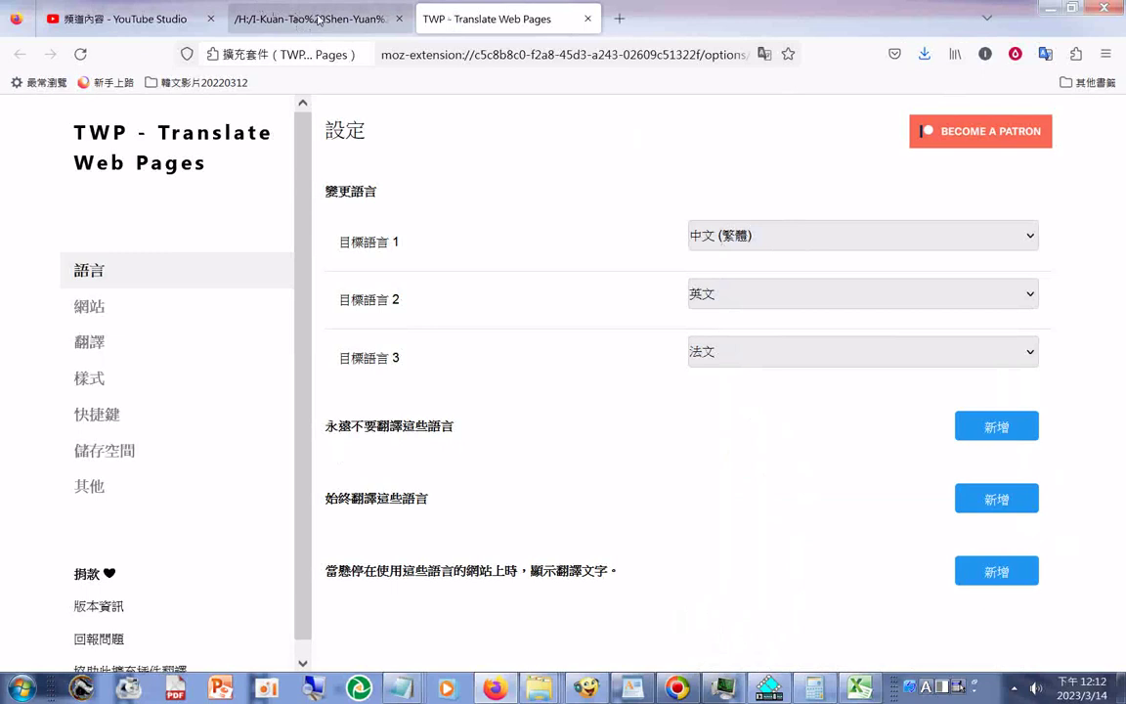
# - Translate the open Yiho Holy Temple IN BRIEF page into 法文 (French) with the TWP extension
pyautogui.click(318, 19)
pyautogui.click(1045, 54)
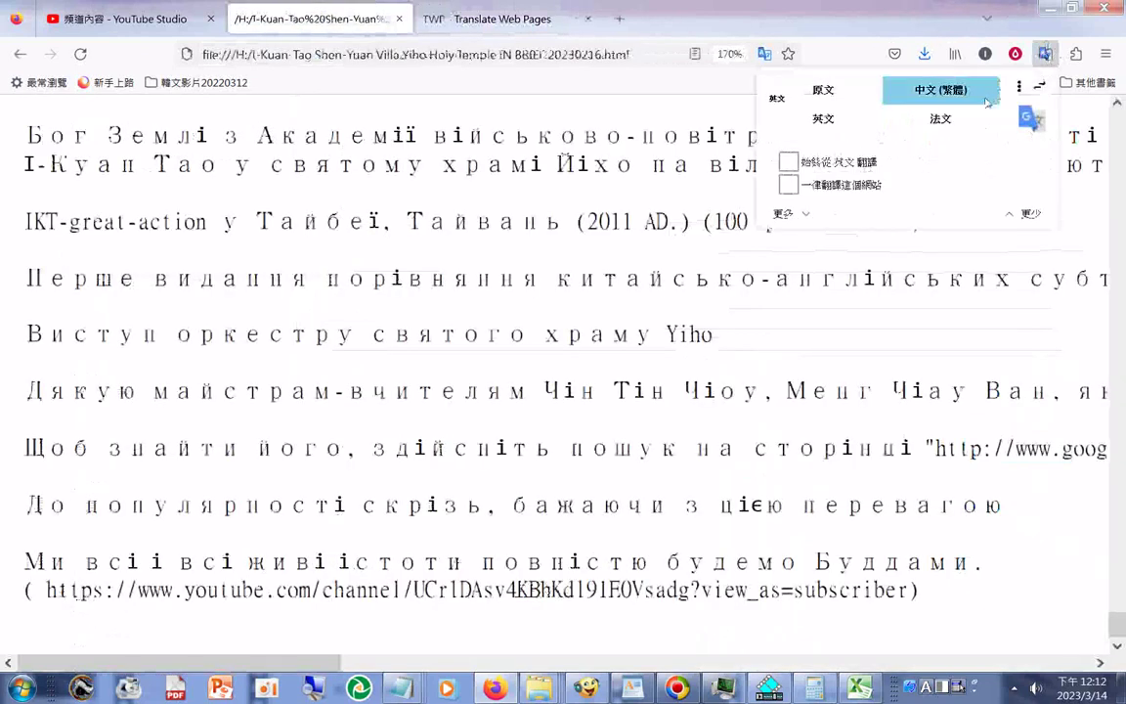
pyautogui.click(941, 120)
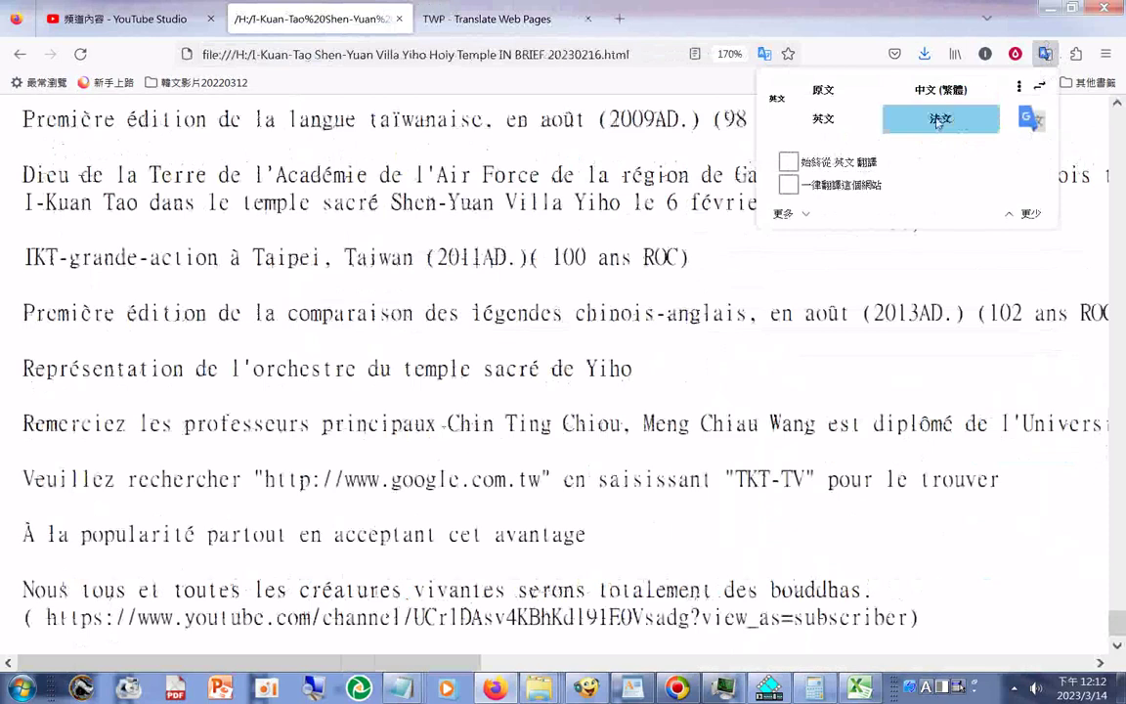
# - Copy the entire French text of the translated page, then clear the selection
pyautogui.rightClick(621, 146)
pyautogui.click(661, 202)
pyautogui.rightClick(661, 205)
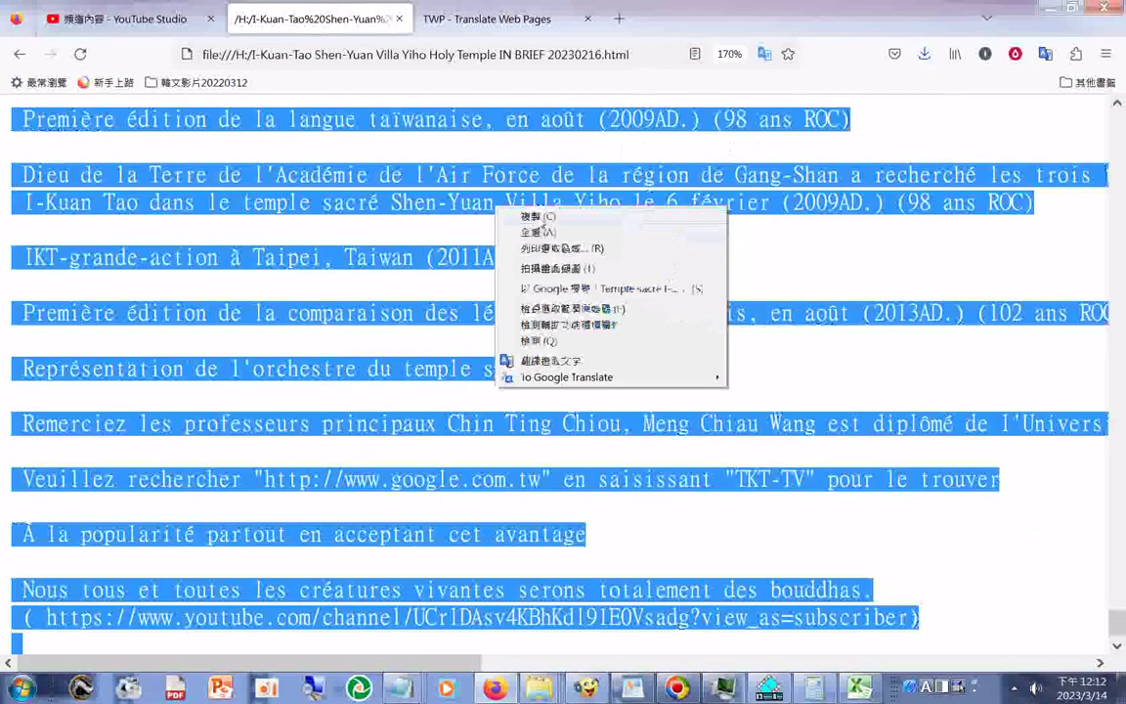
pyautogui.press('Escape')
pyautogui.click(807, 247)
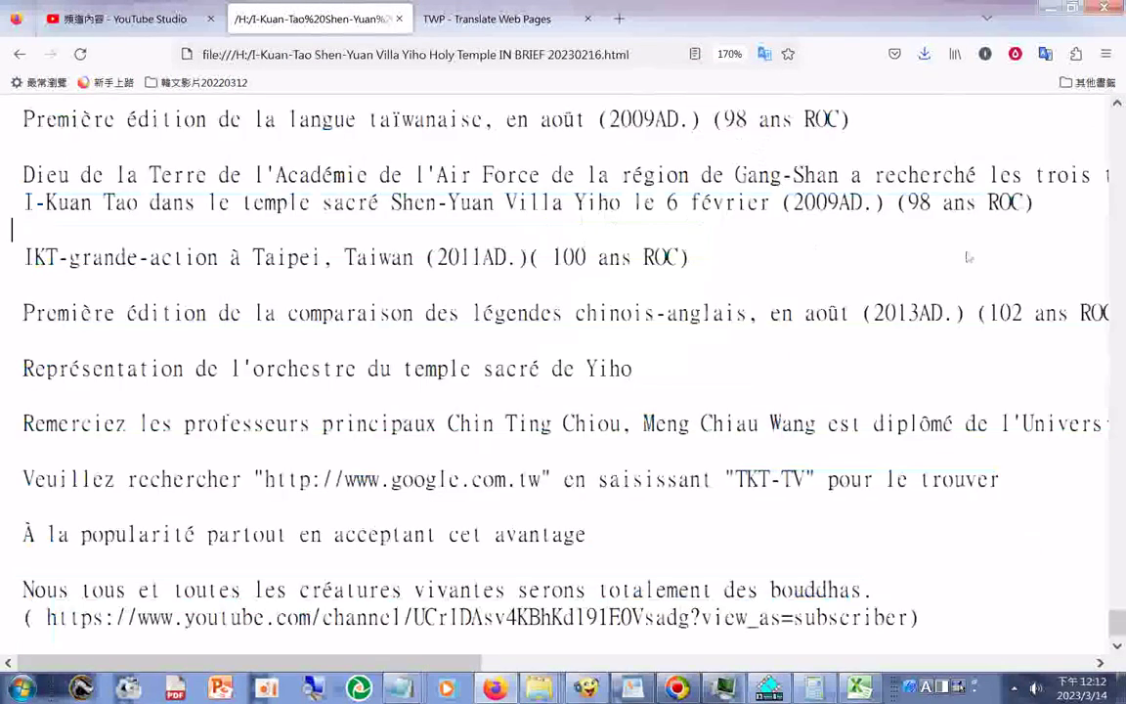
# - Review the French translation of the temple page from its beginning to its end
pyautogui.scroll(-1, 965, 255)
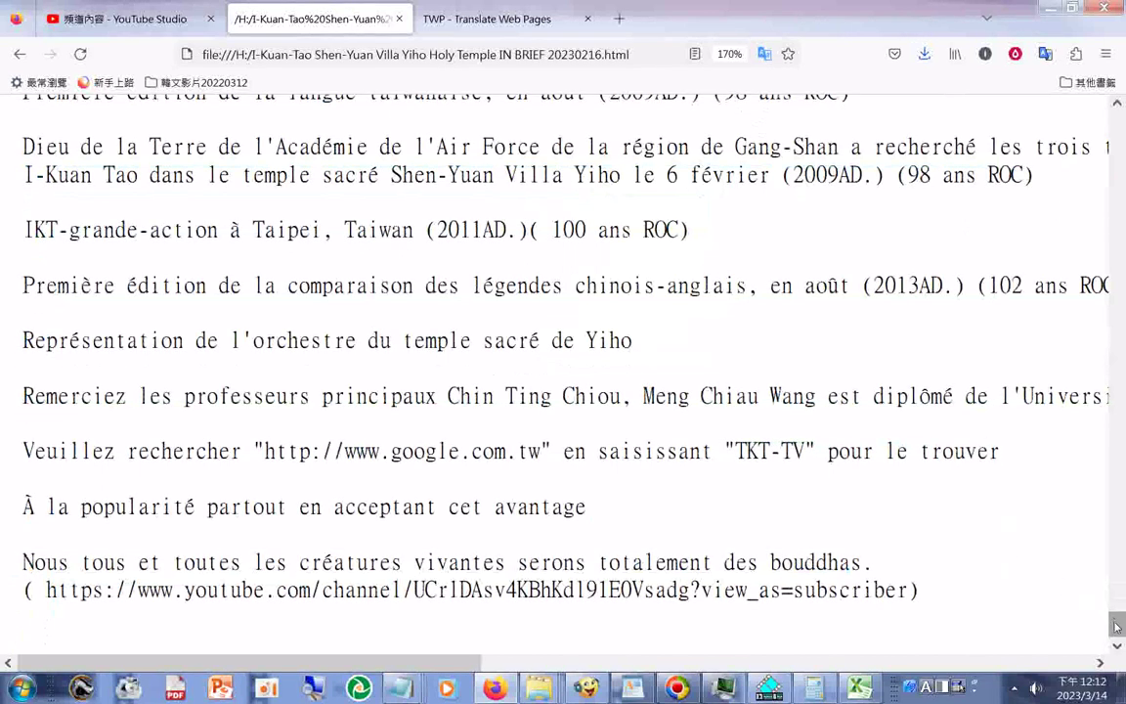
pyautogui.hotkey('ctrl', 'Home')
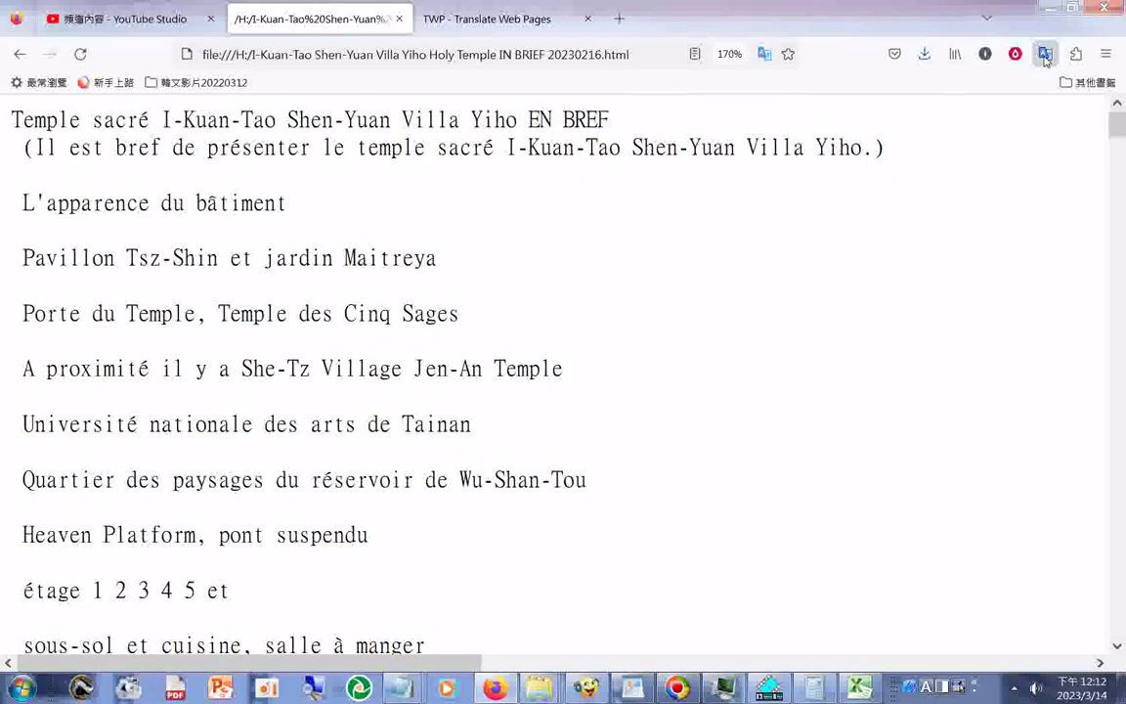
pyautogui.press('pagedown')
pyautogui.press('pagedown')
pyautogui.press('pagedown')
pyautogui.press('pagedown')
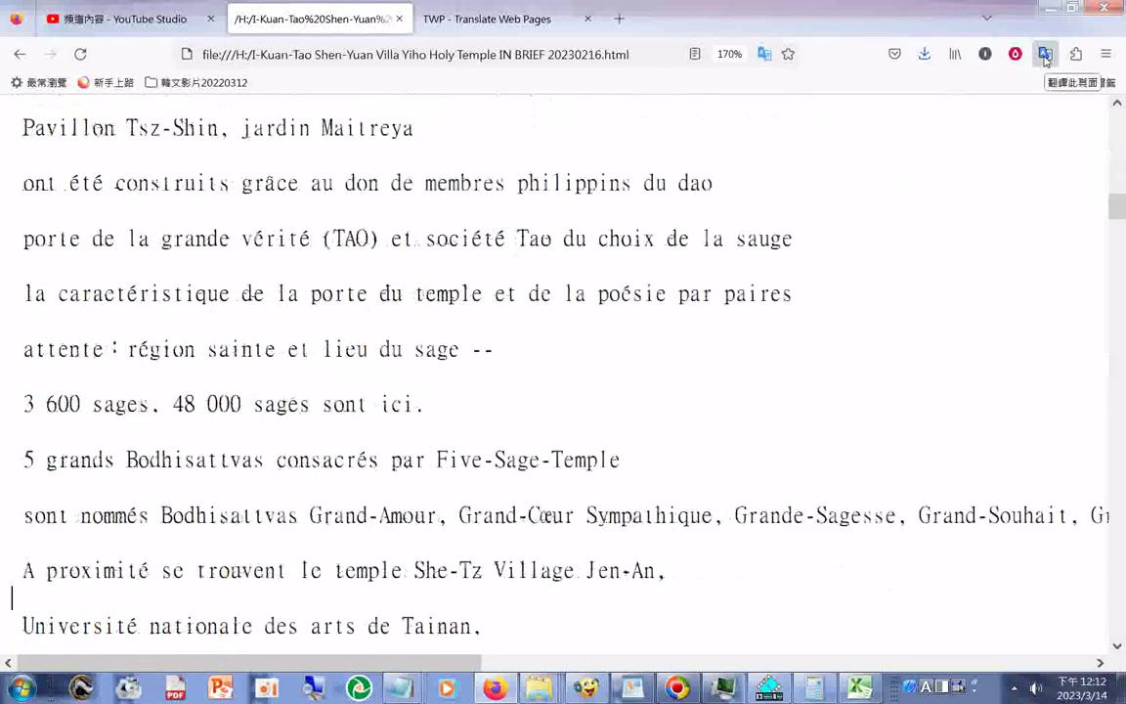
pyautogui.press('pagedown')
pyautogui.press('pagedown')
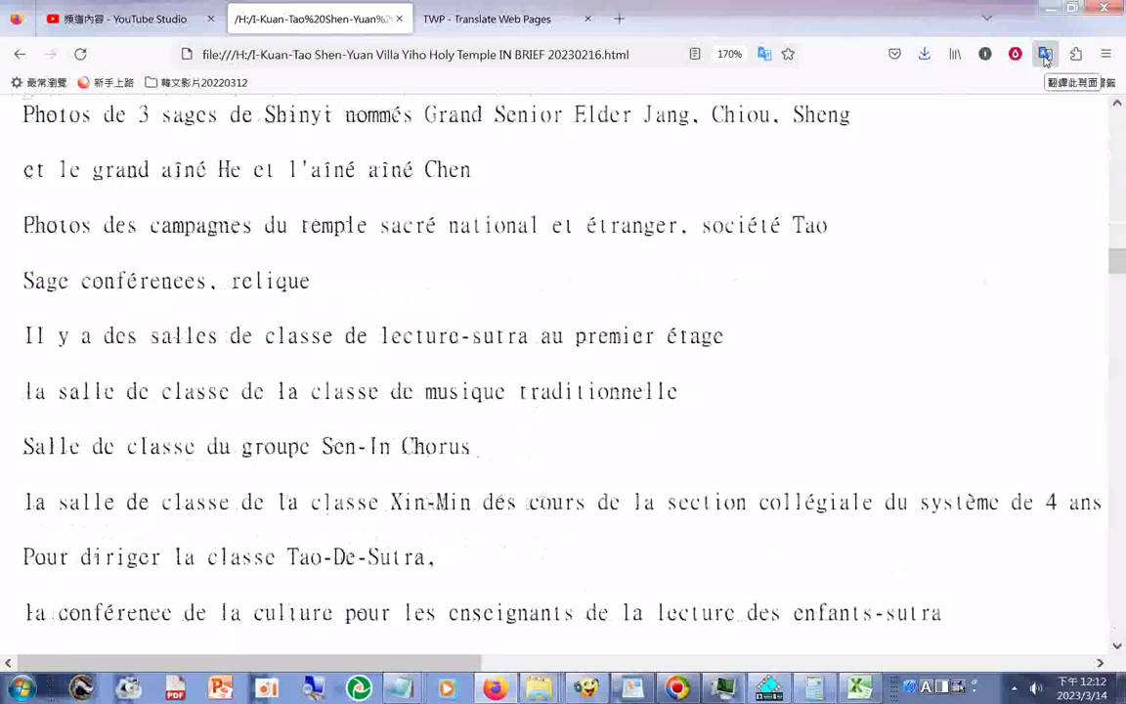
pyautogui.press('pagedown')
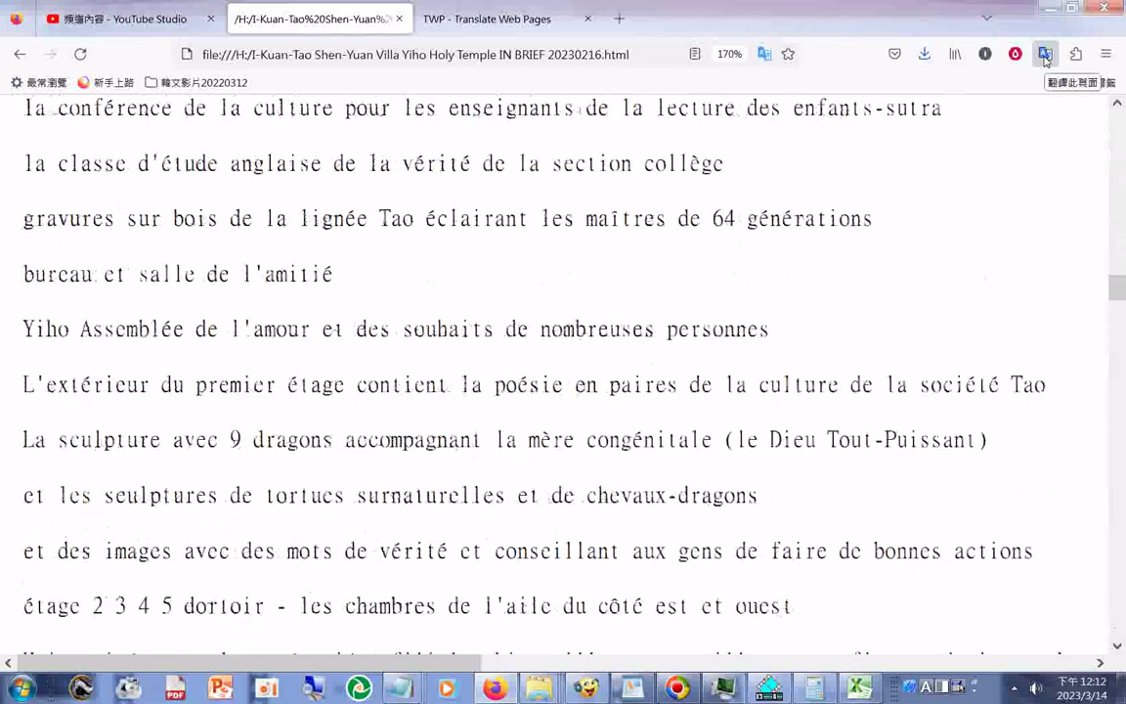
pyautogui.press('pagedown')
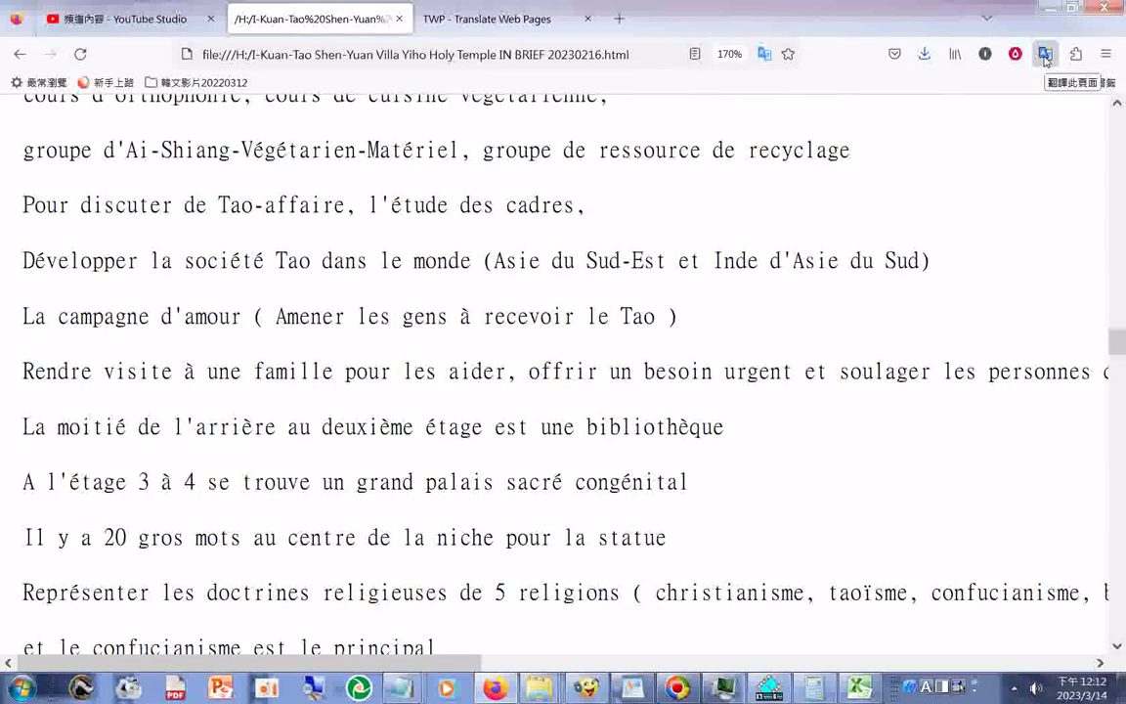
pyautogui.press('pagedown')
pyautogui.press('pagedown')
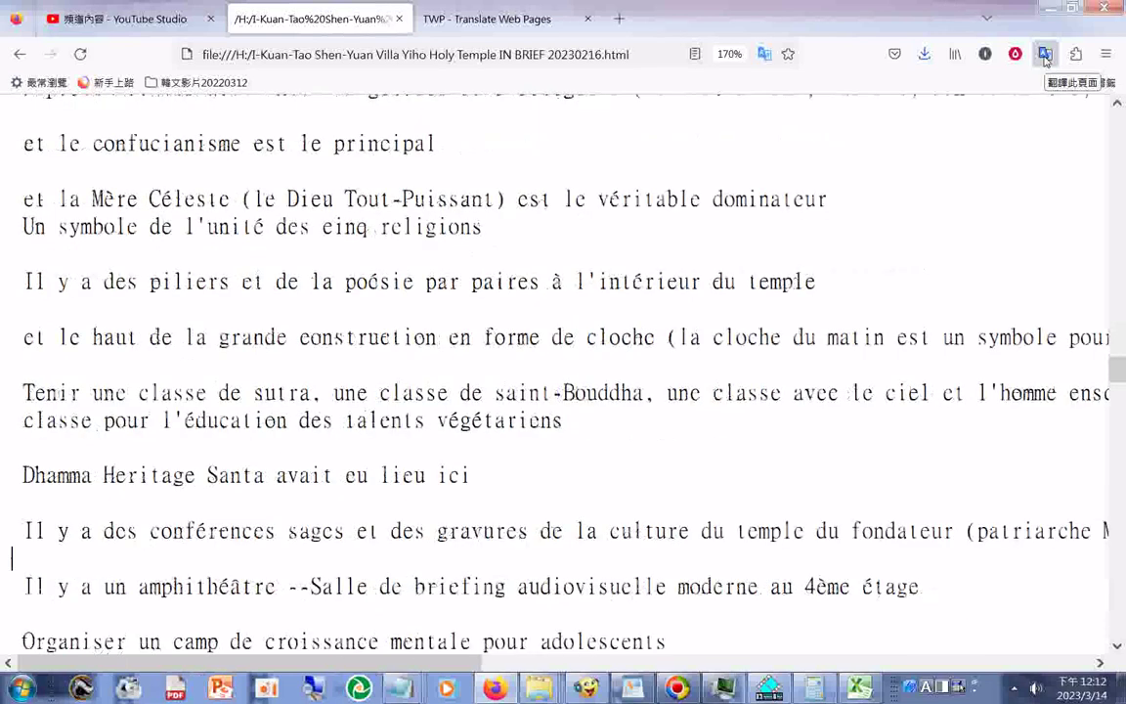
pyautogui.press('pagedown')
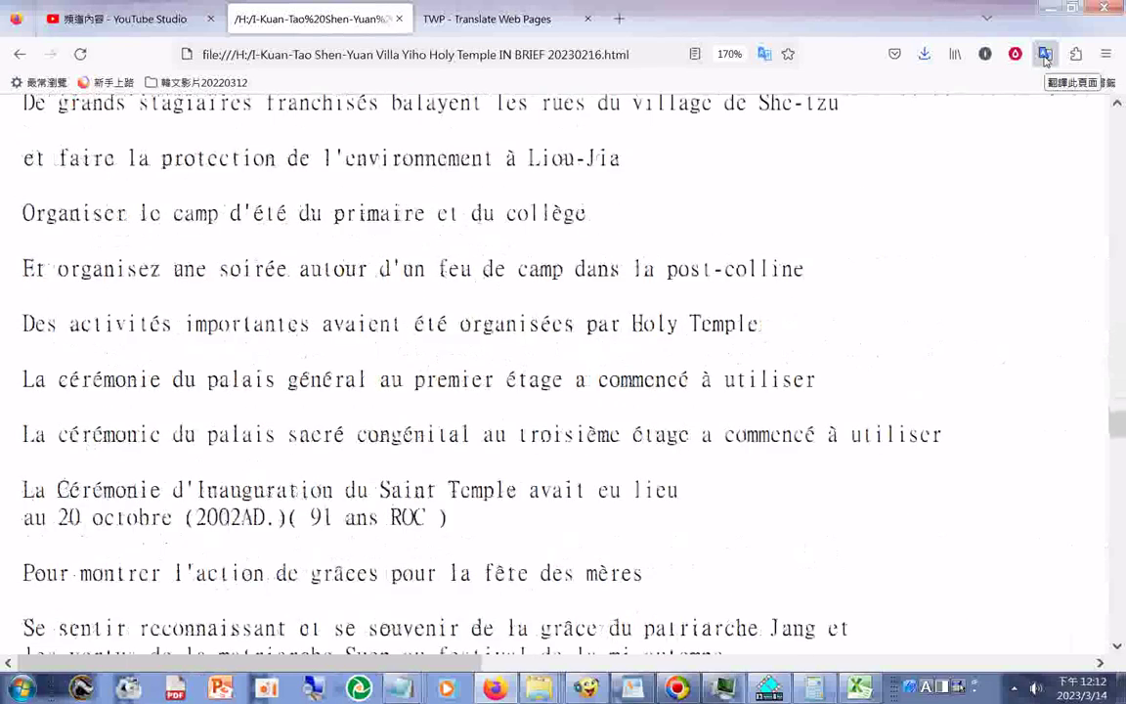
pyautogui.press('pagedown')
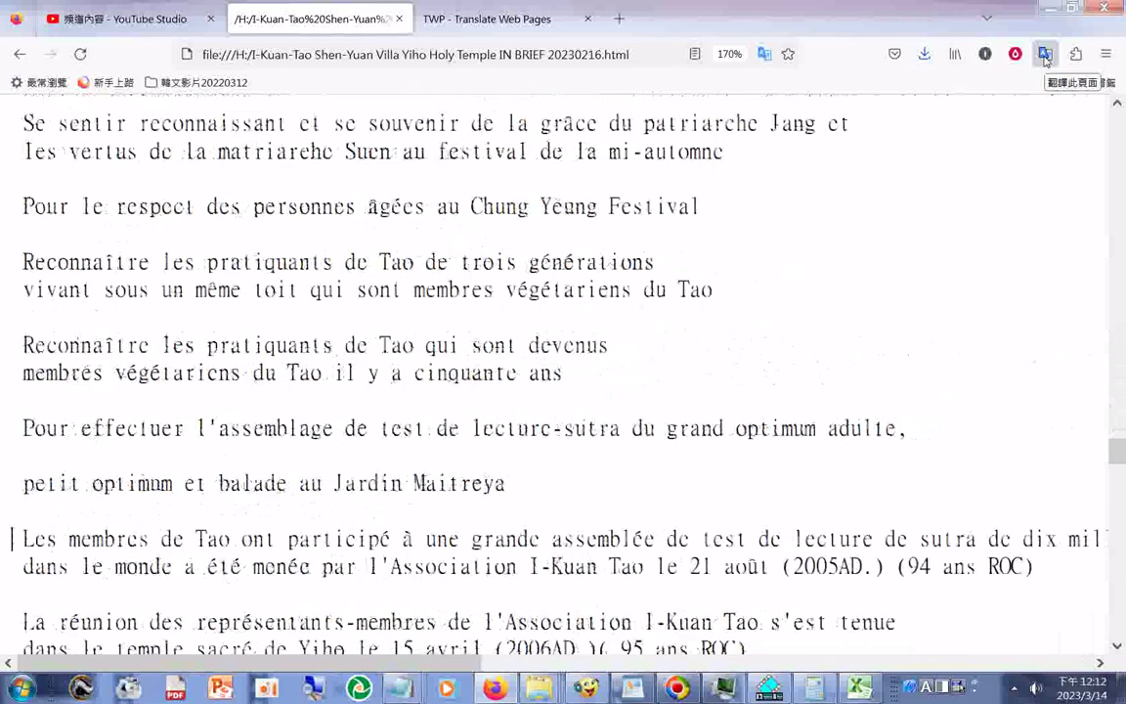
pyautogui.press('pagedown')
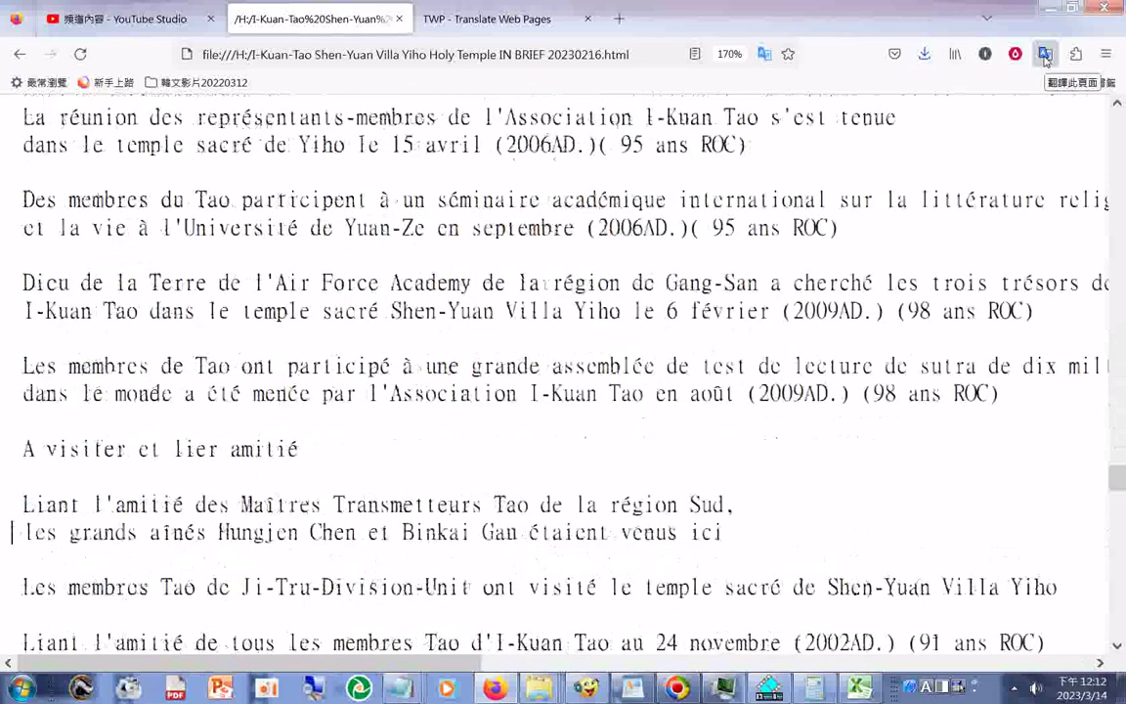
pyautogui.press('pagedown')
pyautogui.press('pagedown')
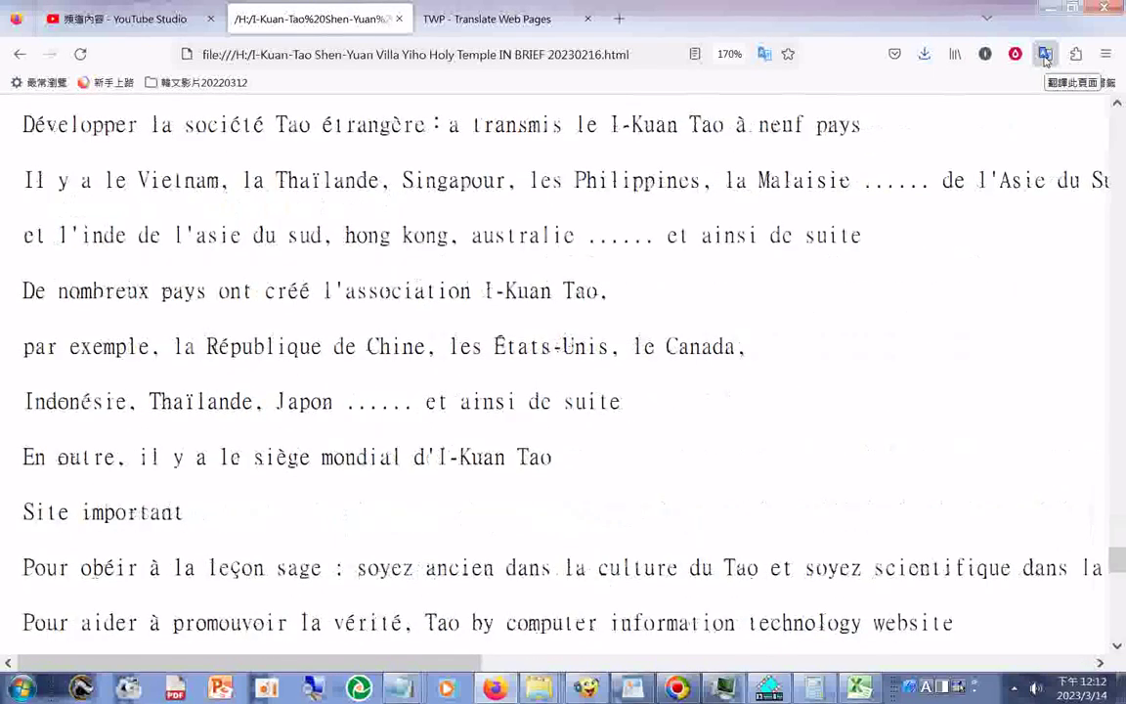
pyautogui.press('pagedown')
pyautogui.press('pagedown')
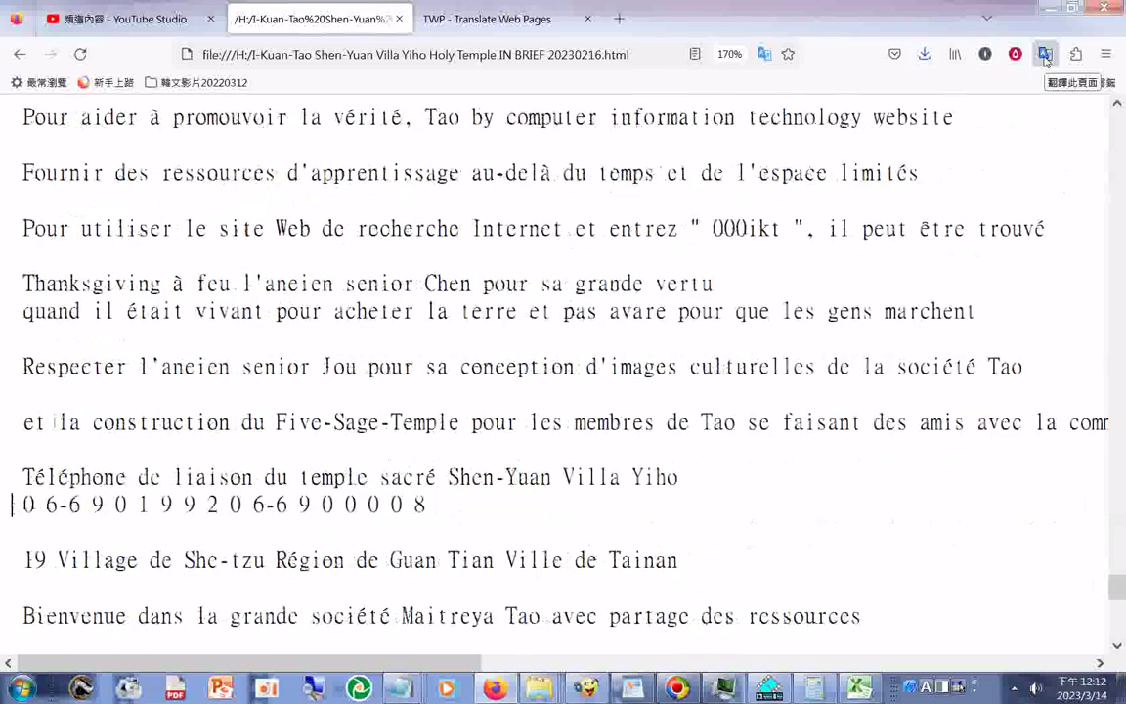
pyautogui.press('pagedown')
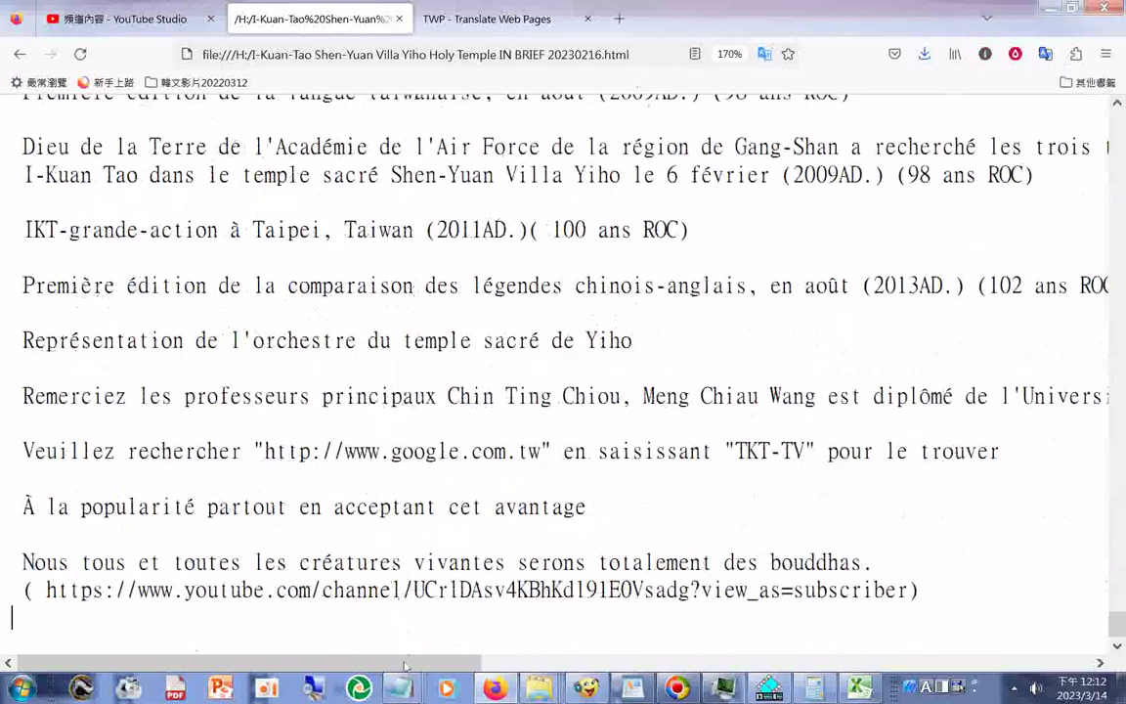
# - Switch to Excel and paste the copied French text into column B of 工作表6 as plain text (文字)
pyautogui.click(859, 688)
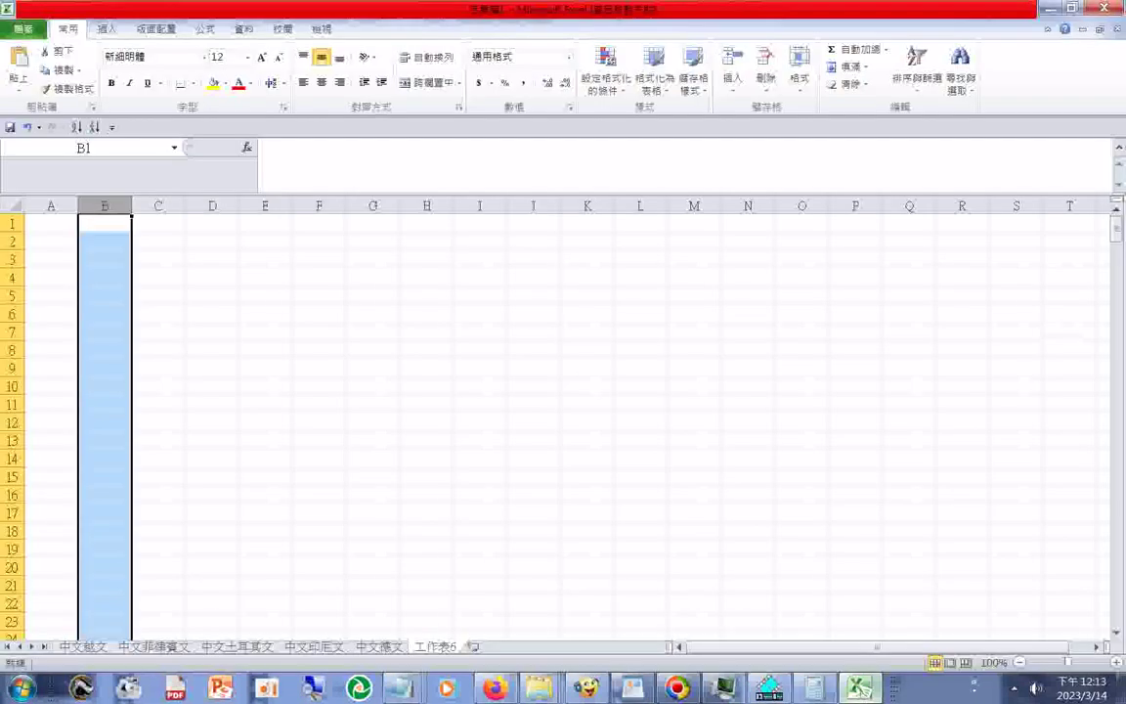
pyautogui.rightClick(98, 226)
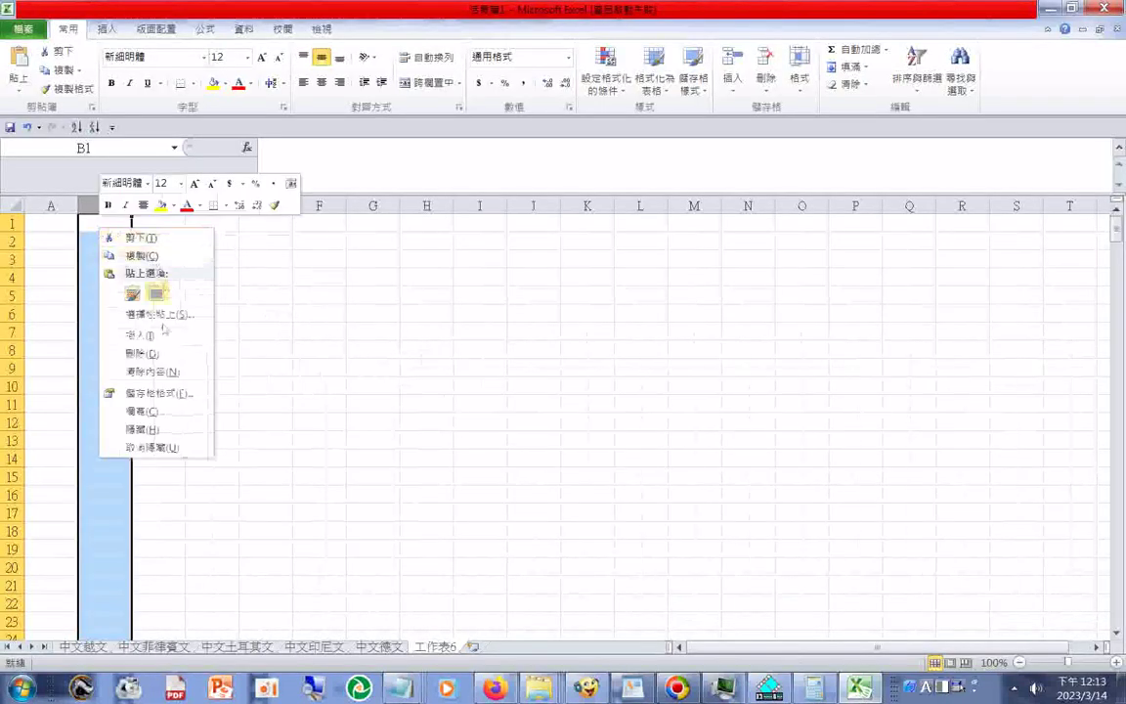
pyautogui.click(156, 314)
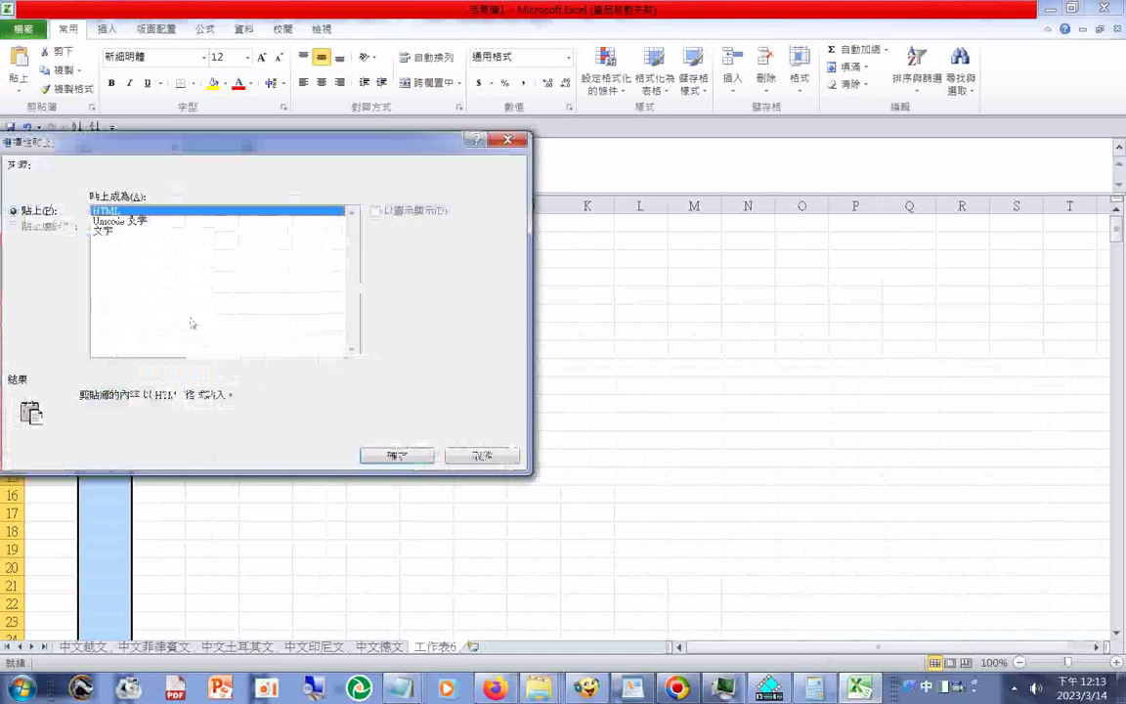
pyautogui.click(117, 231)
pyautogui.click(403, 454)
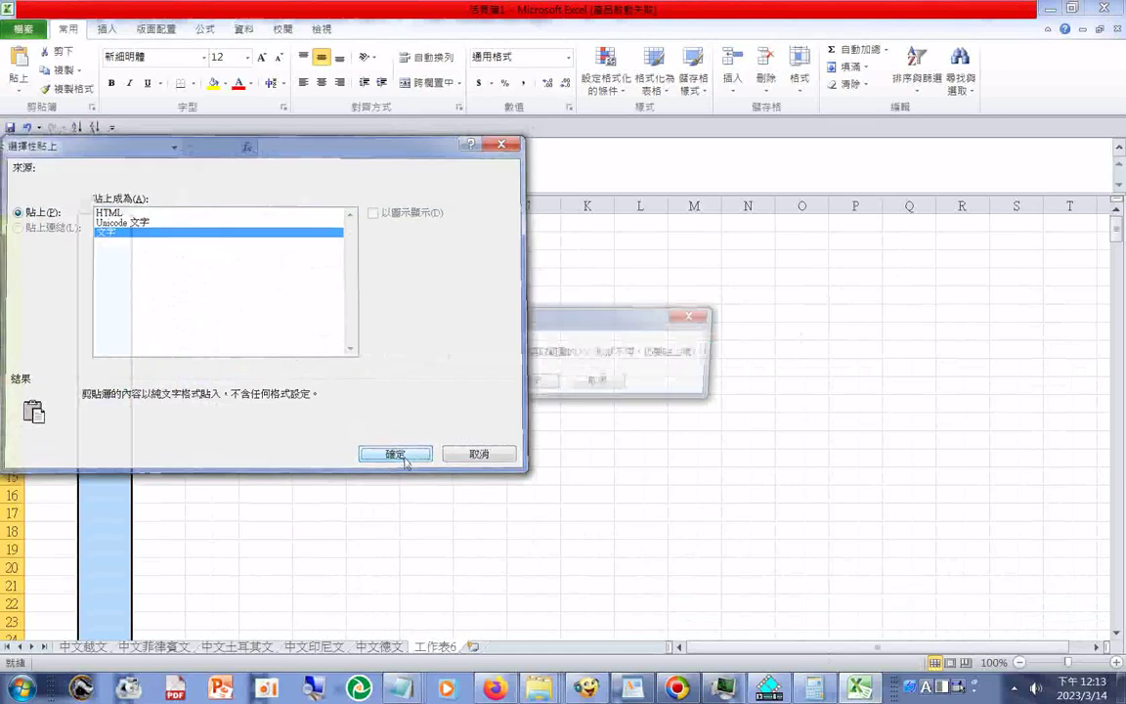
pyautogui.click(529, 382)
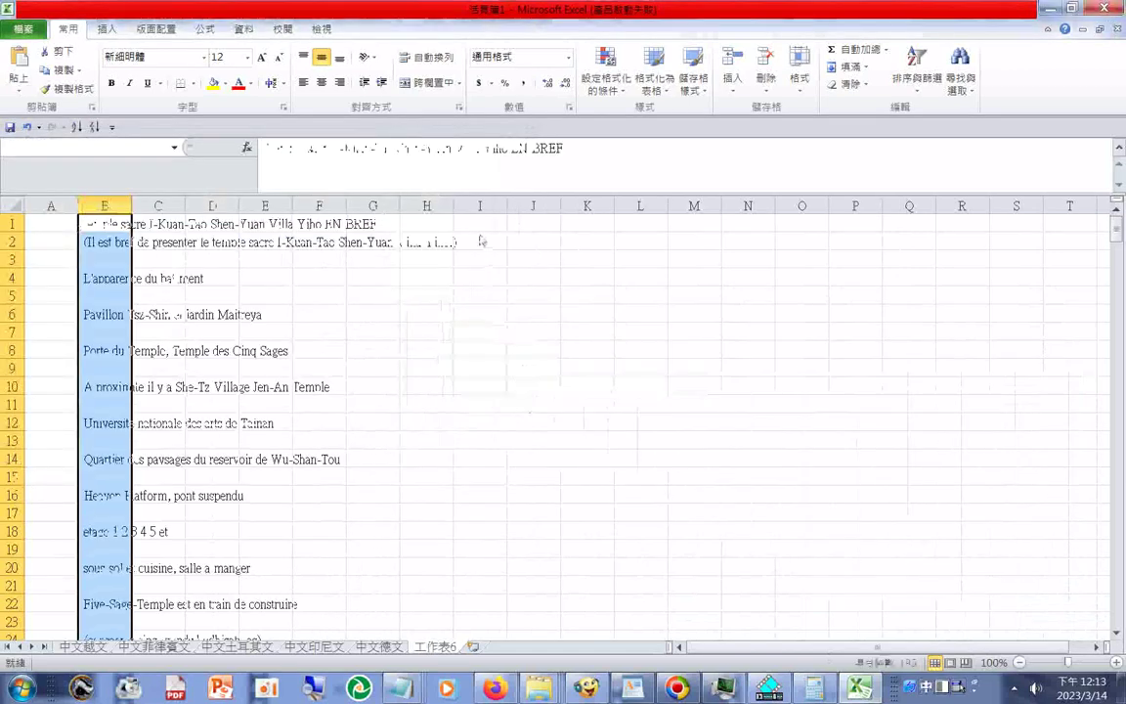
# - Rename the 工作表6 worksheet as 中文法文
pyautogui.rightClick(436, 646)
pyautogui.click(486, 506)
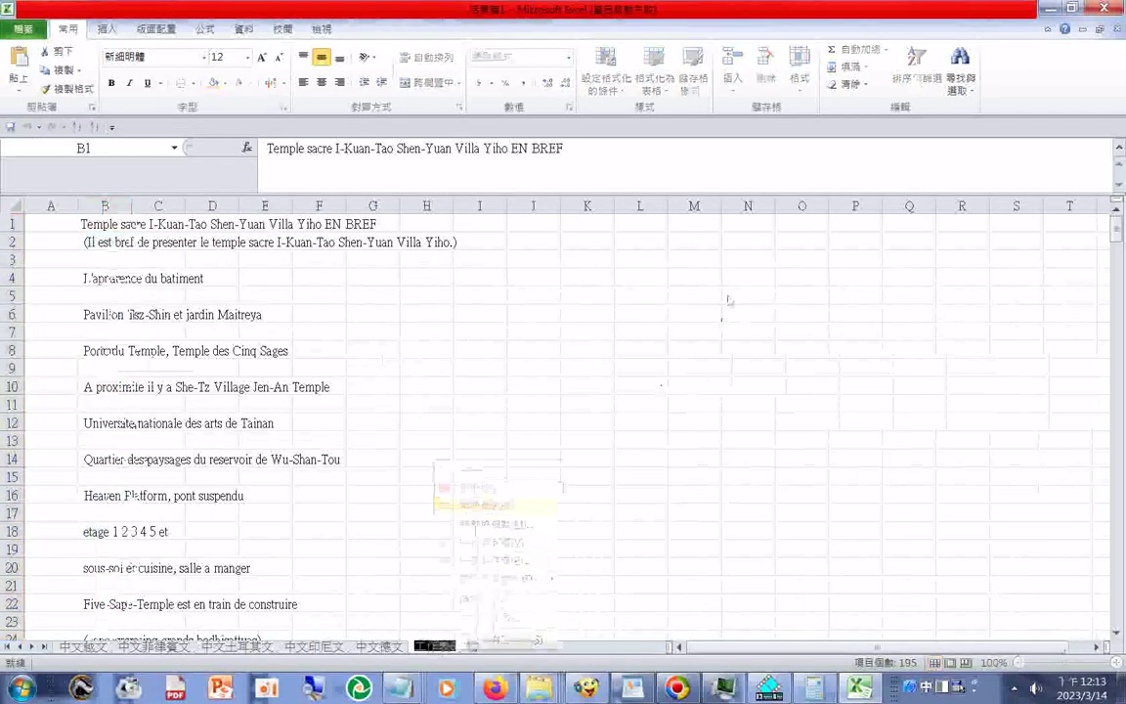
pyautogui.write('中ㄨ')
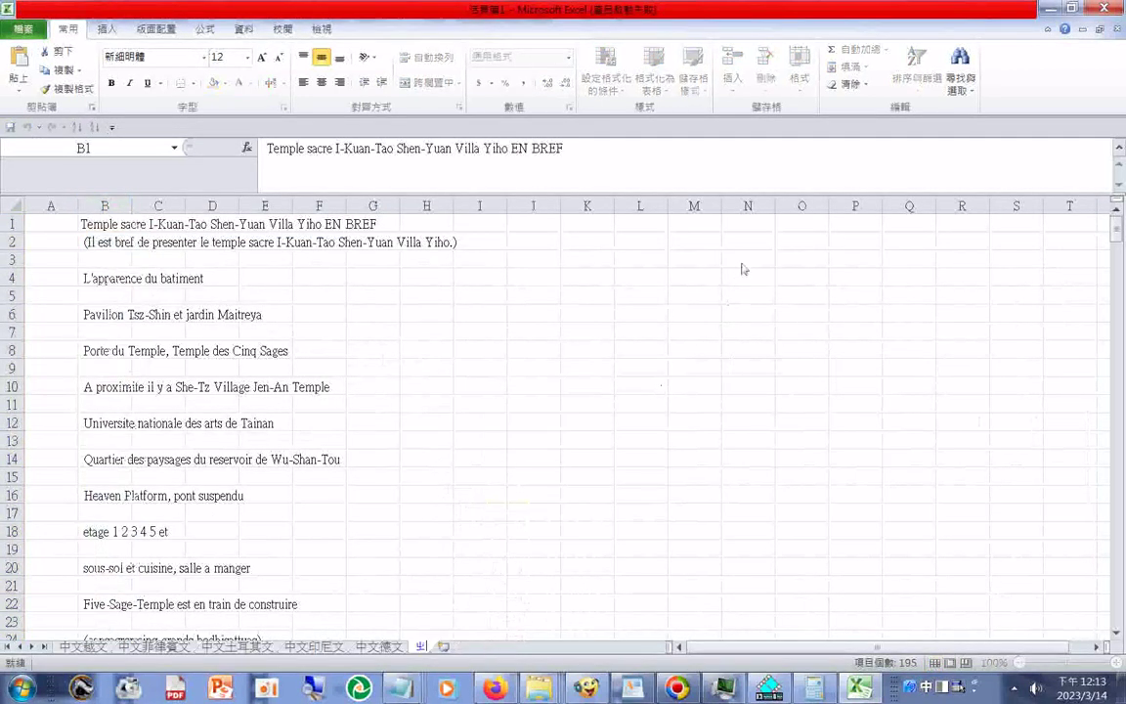
pyautogui.write('文')
pyautogui.write('ㄈㄚ')
pyautogui.write('法文')
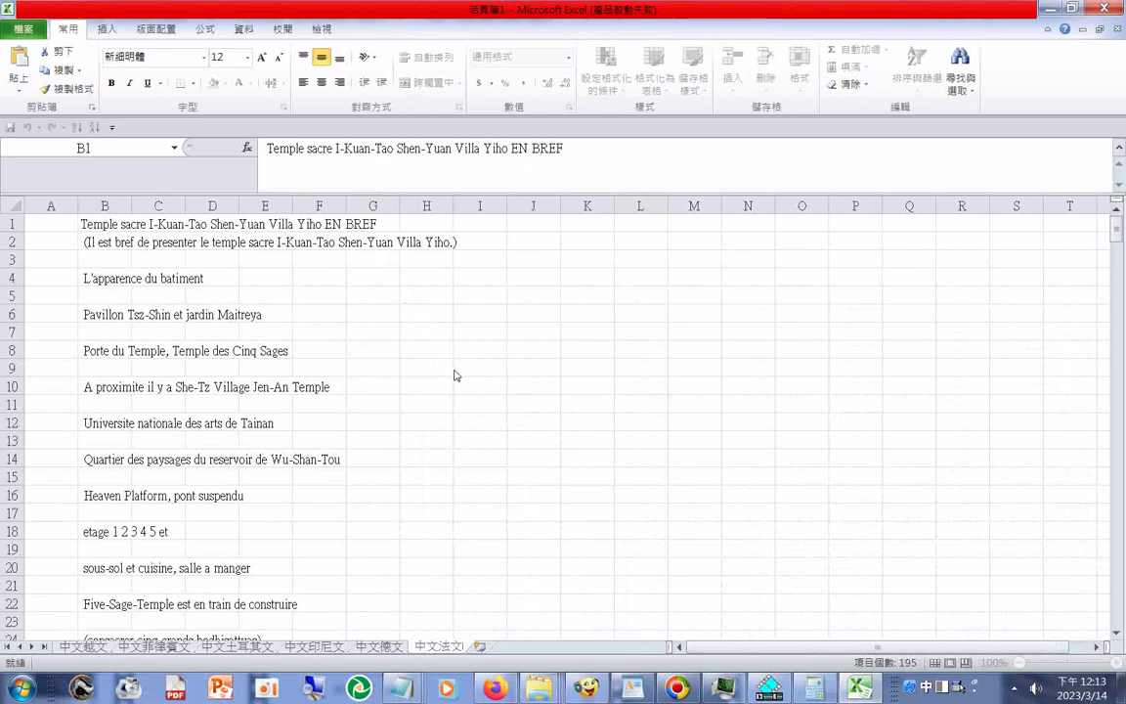
# - Switch to the multilingual Notepad file, paste the French text under the #法文 heading and look through it
pyautogui.click(495, 689)
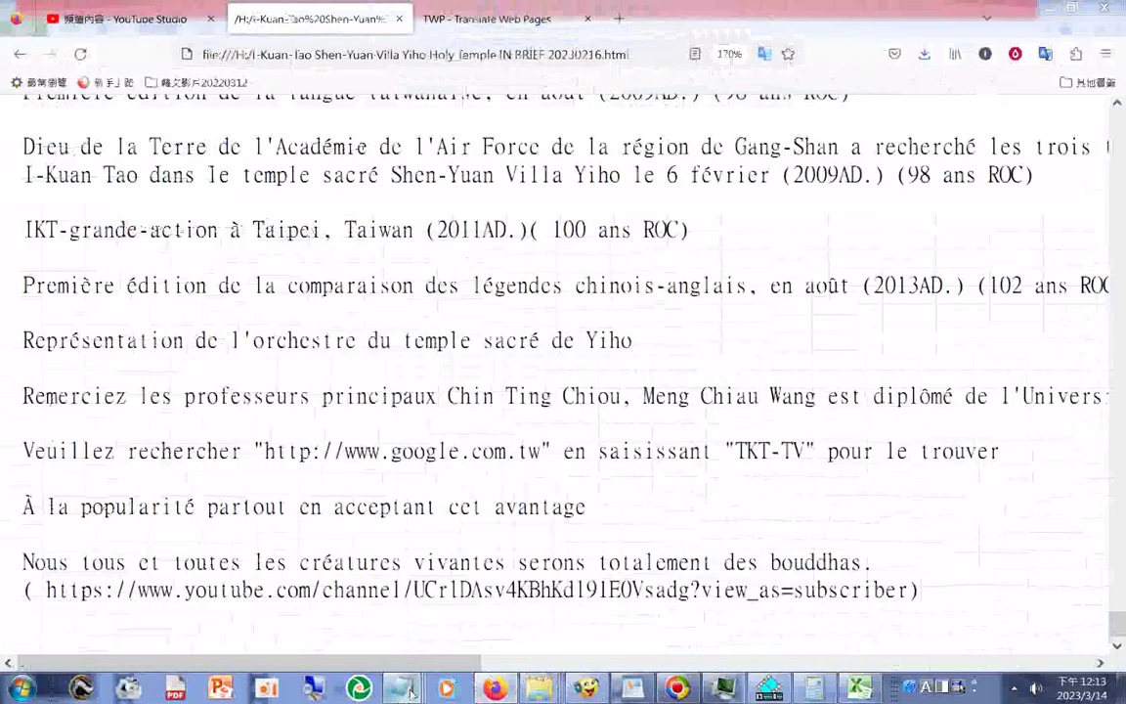
pyautogui.moveTo(401, 689)
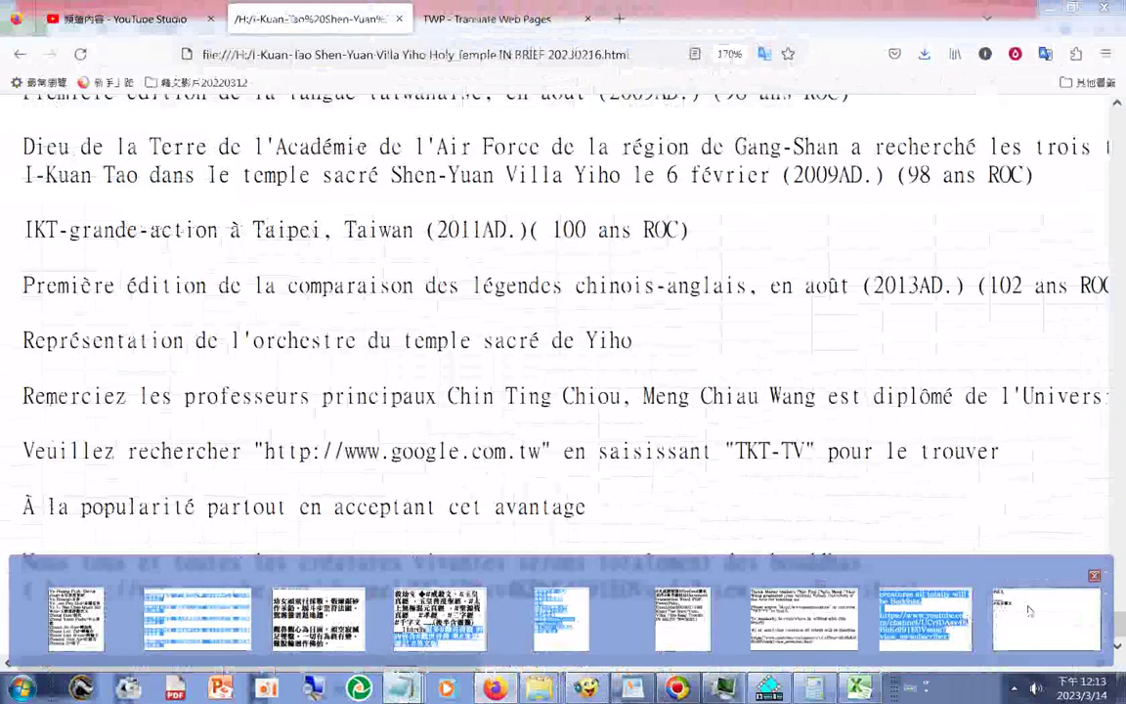
pyautogui.click(1028, 610)
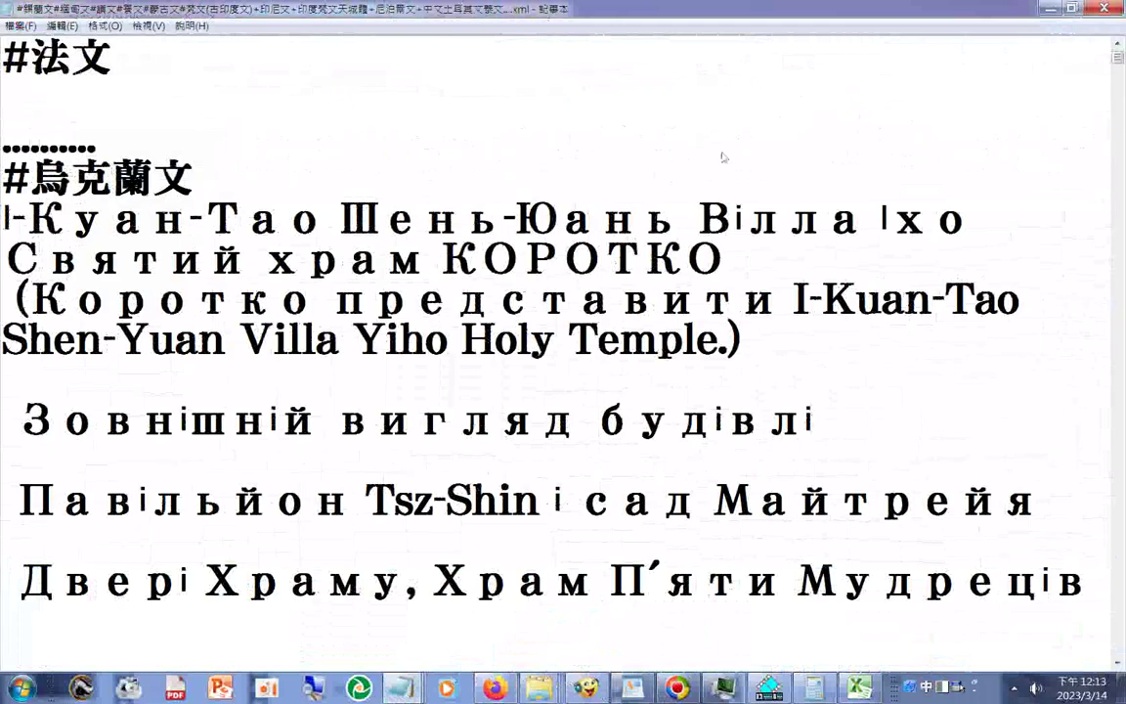
pyautogui.moveTo(1117, 56)
pyautogui.mouseDown()
pyautogui.moveTo(1117, 97)
pyautogui.moveTo(1102, 69)
pyautogui.mouseUp()
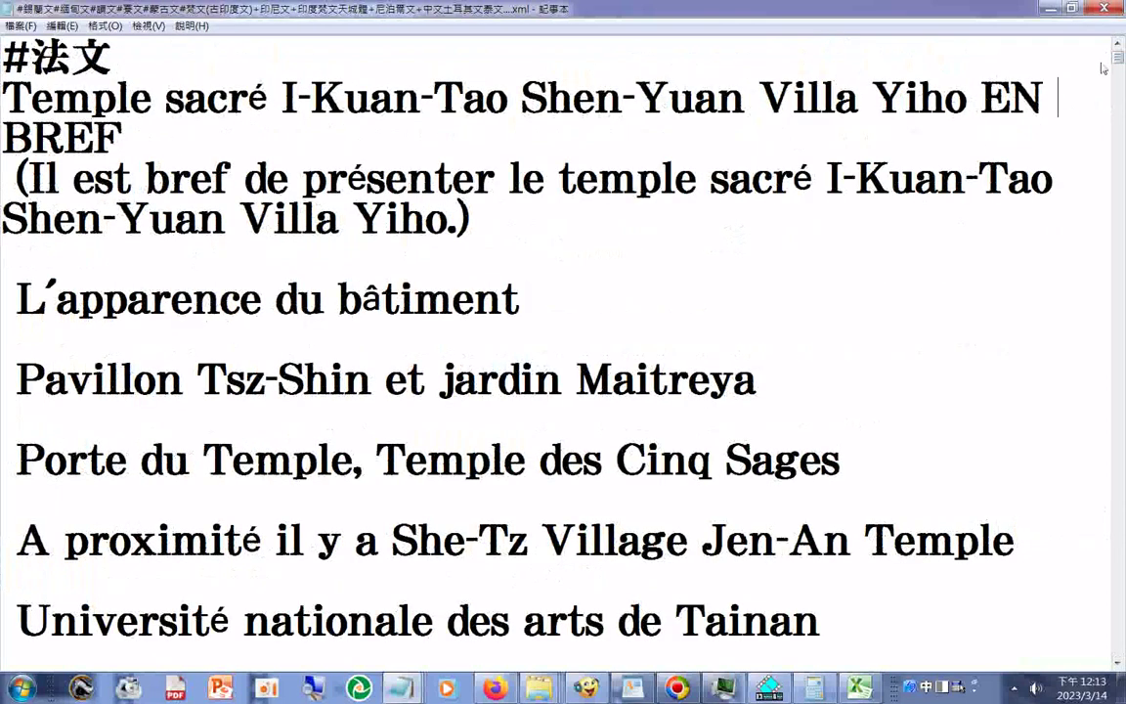
pyautogui.scroll(-5, 1102, 68)
pyautogui.scroll(-5, 1103, 69)
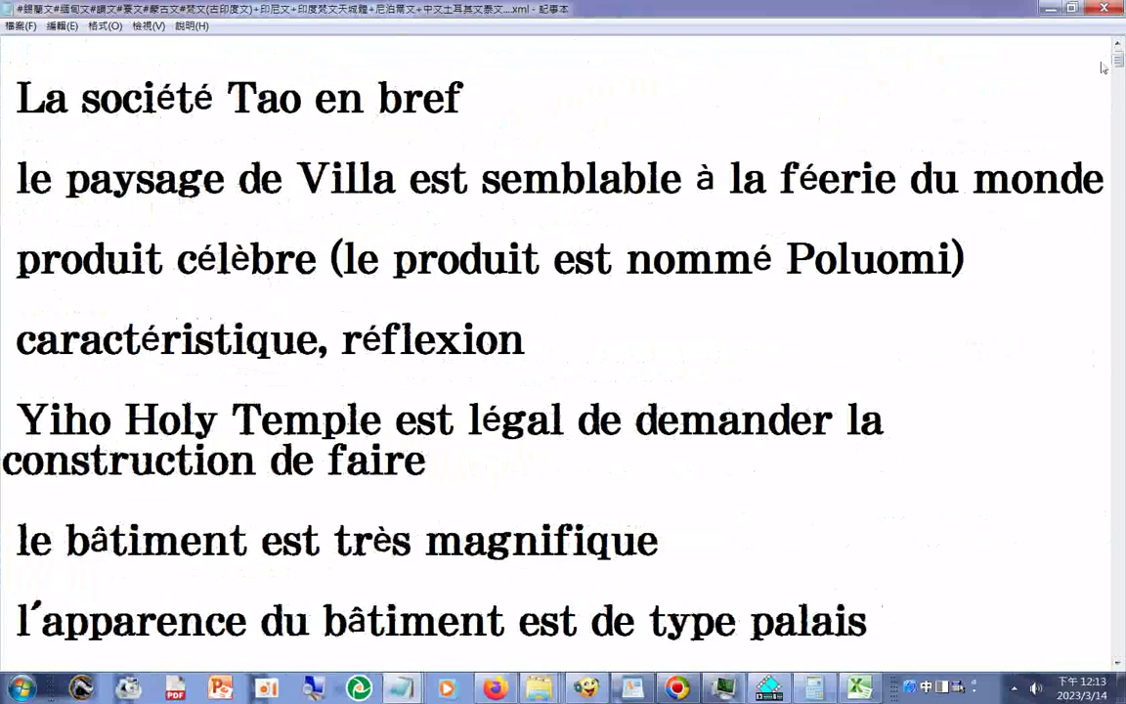
pyautogui.scroll(-5, 1102, 69)
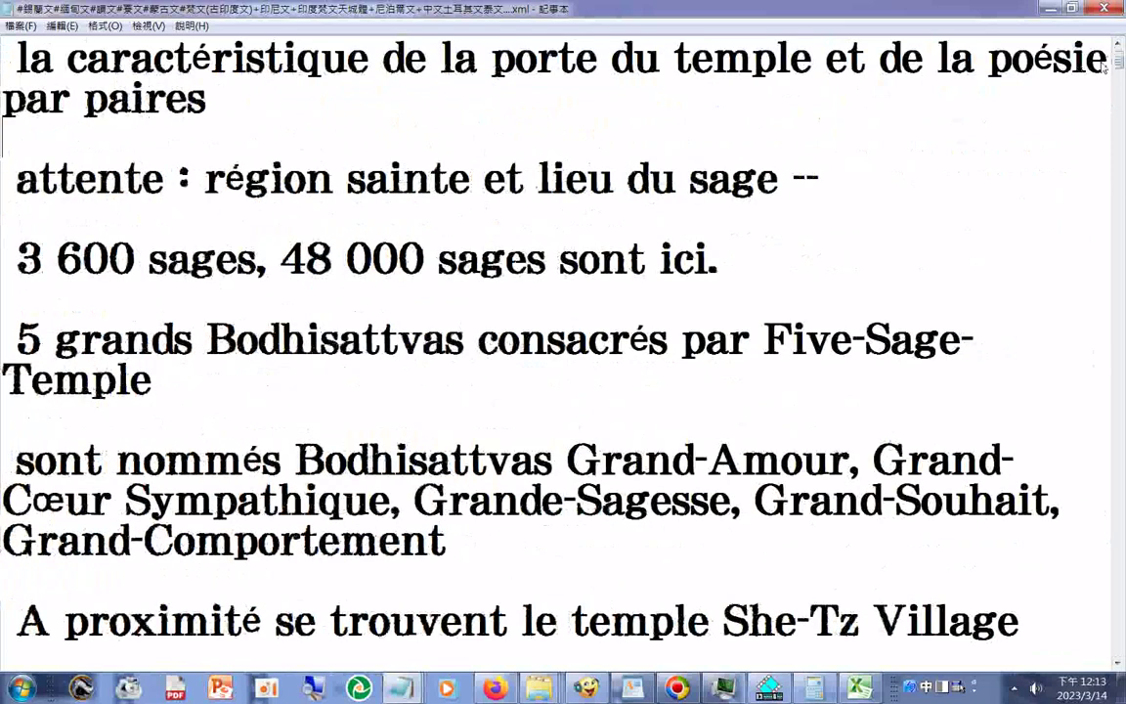
# - Read through the rest of the pasted French text down to the #烏克蘭文 heading
pyautogui.scroll(-5, 1103, 68)
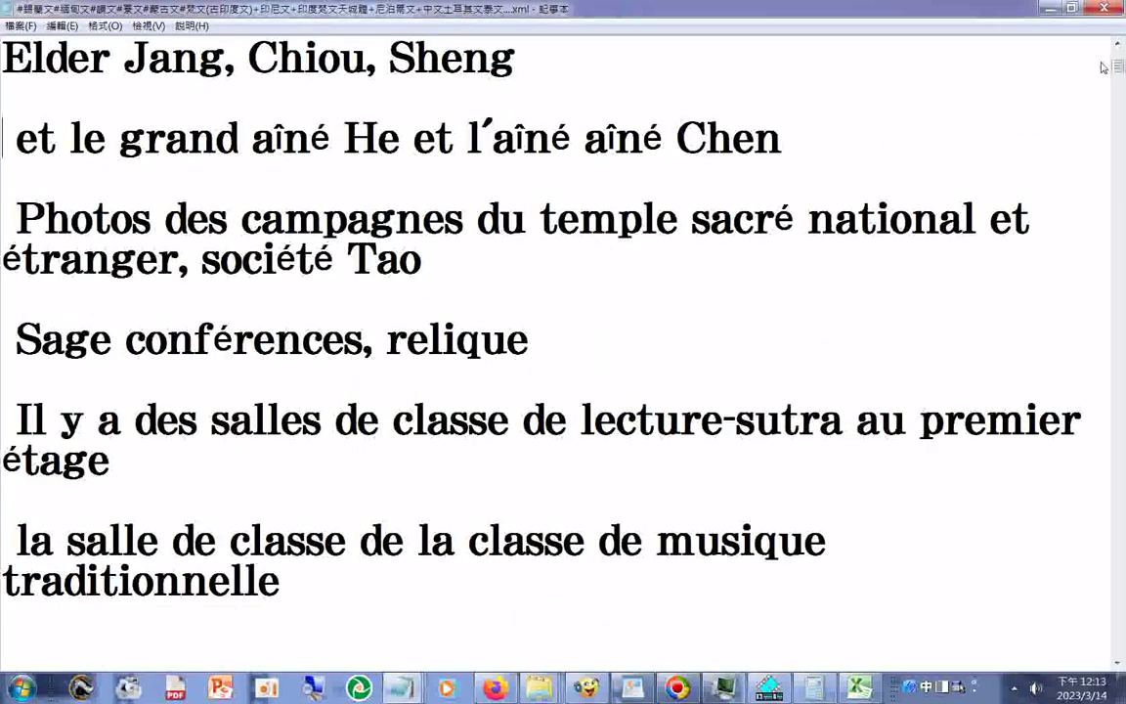
pyautogui.scroll(-5, 1103, 68)
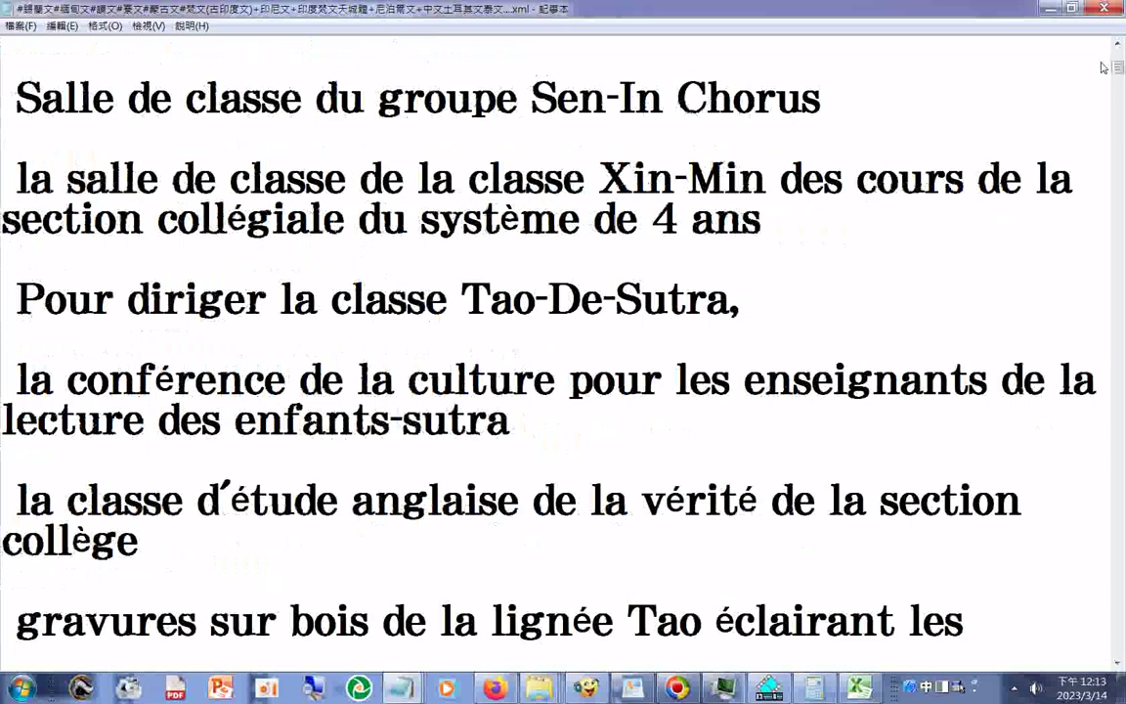
pyautogui.scroll(-5, 1102, 69)
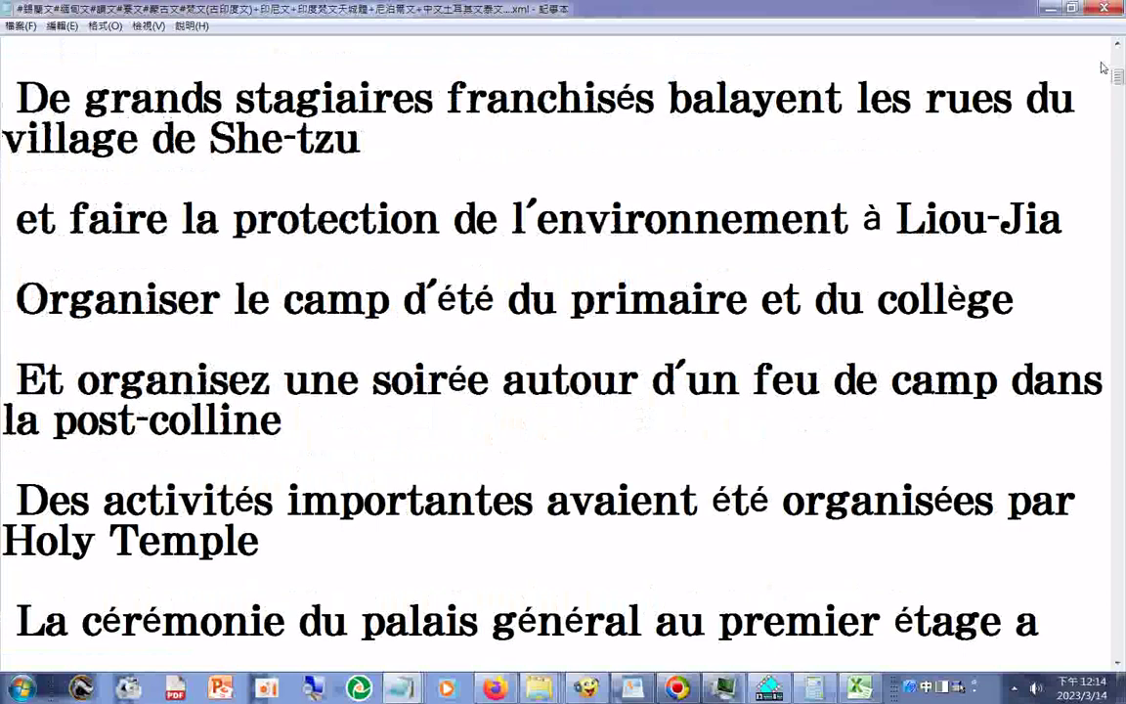
pyautogui.scroll(-6, 1102, 67)
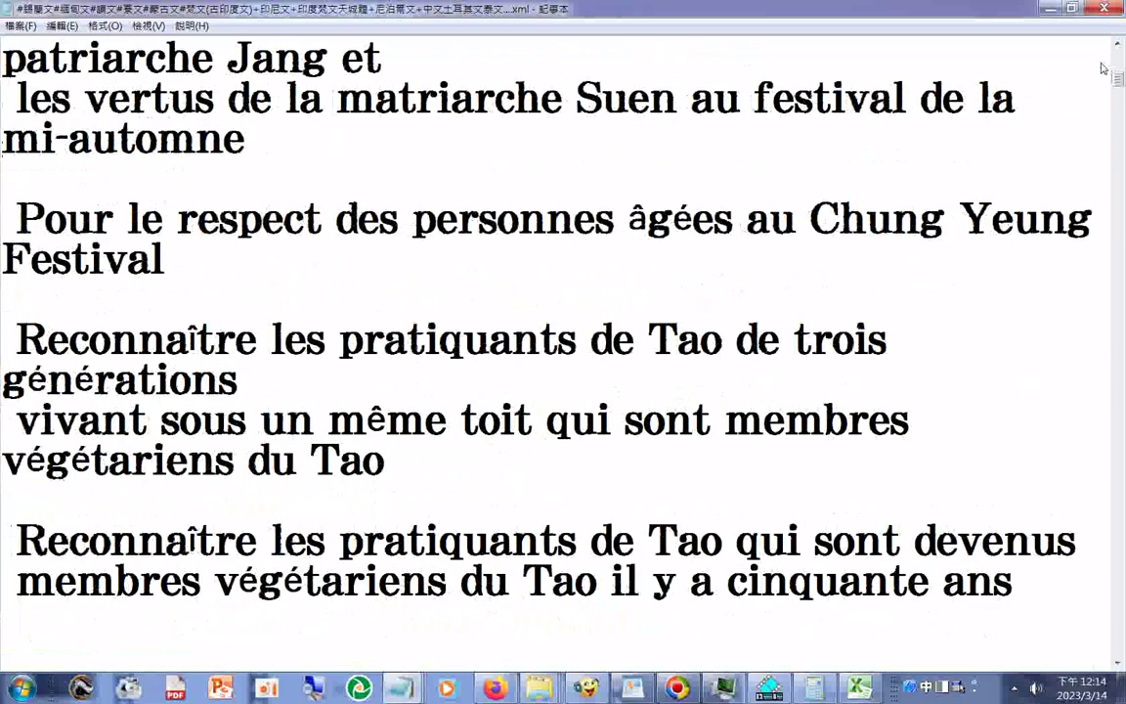
pyautogui.scroll(-5, 1104, 67)
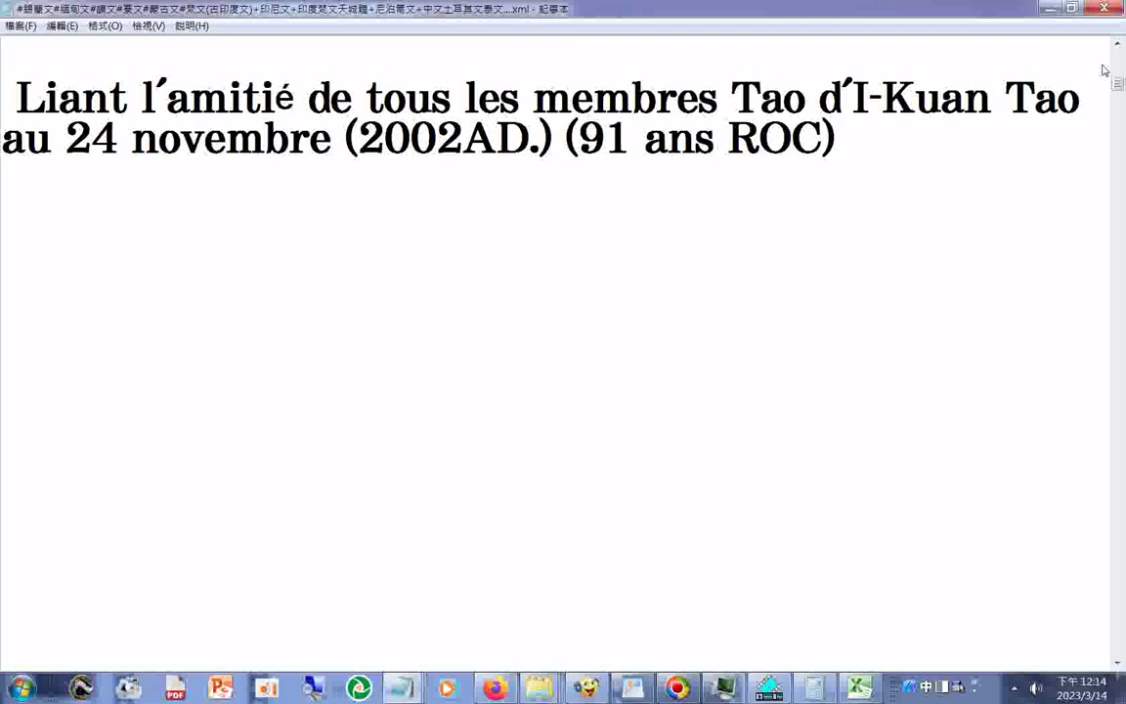
pyautogui.scroll(-5, 1103, 69)
pyautogui.scroll(-5, 1103, 70)
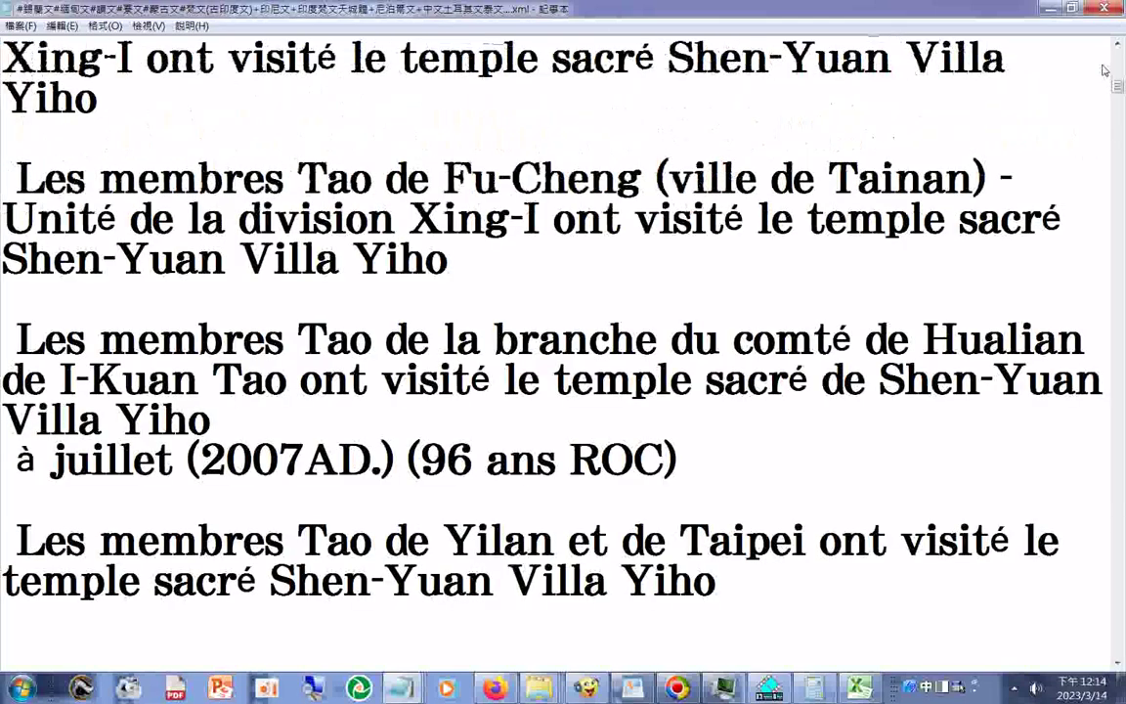
pyautogui.scroll(-5, 1103, 69)
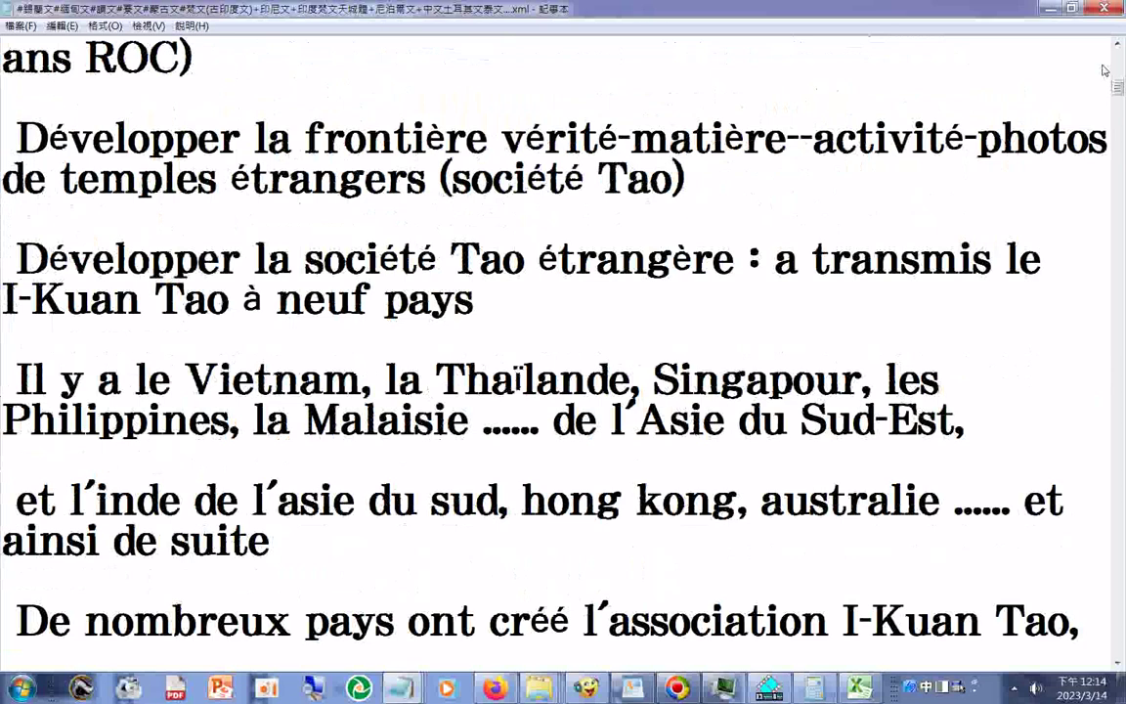
pyautogui.scroll(-5, 1103, 70)
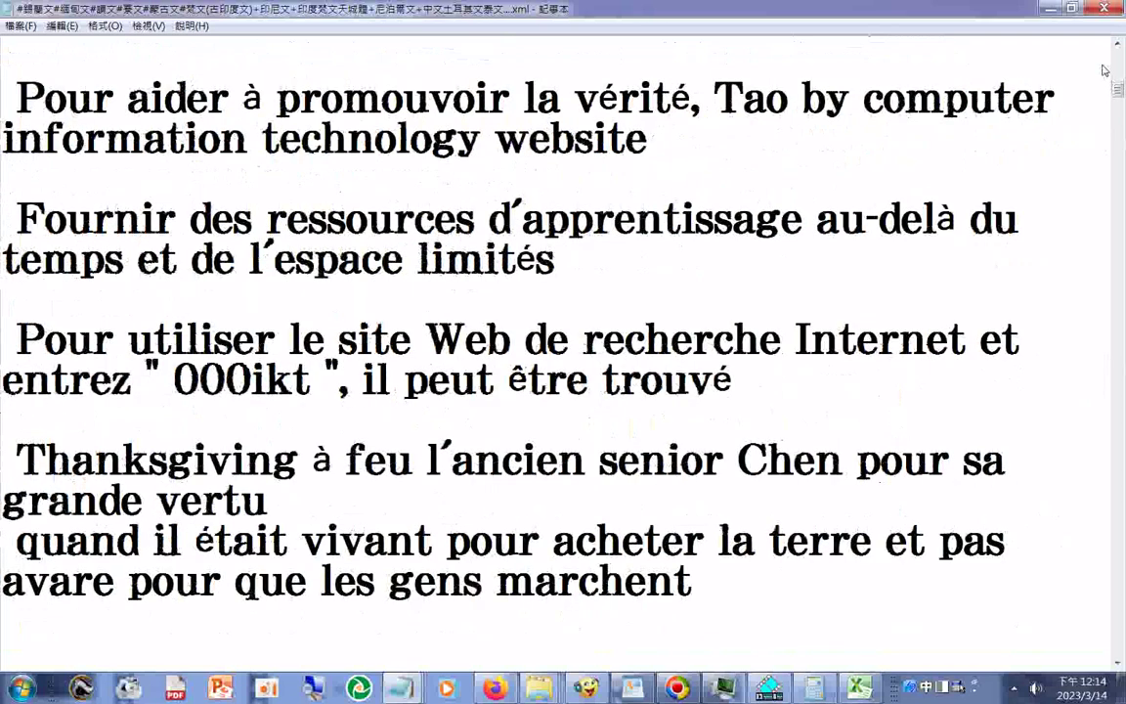
pyautogui.scroll(-5, 1104, 70)
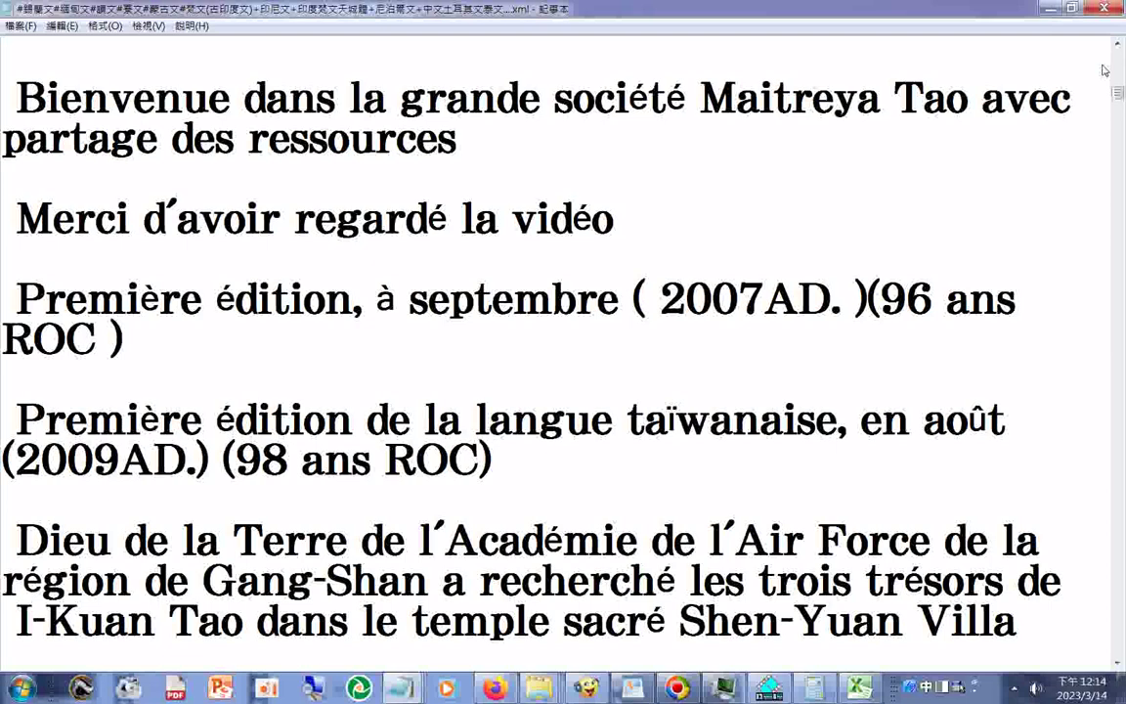
pyautogui.scroll(-5, 1104, 70)
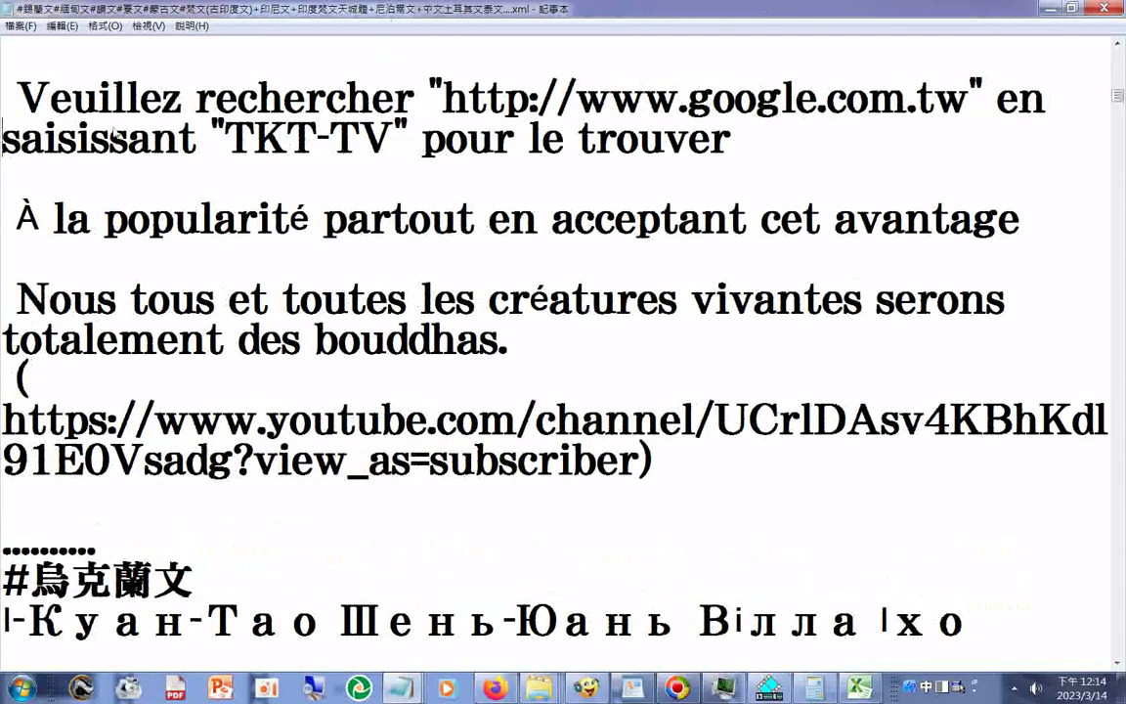
# - Start saving the multilingual text as a new file and put ## in front of the existing file name
pyautogui.click(19, 25)
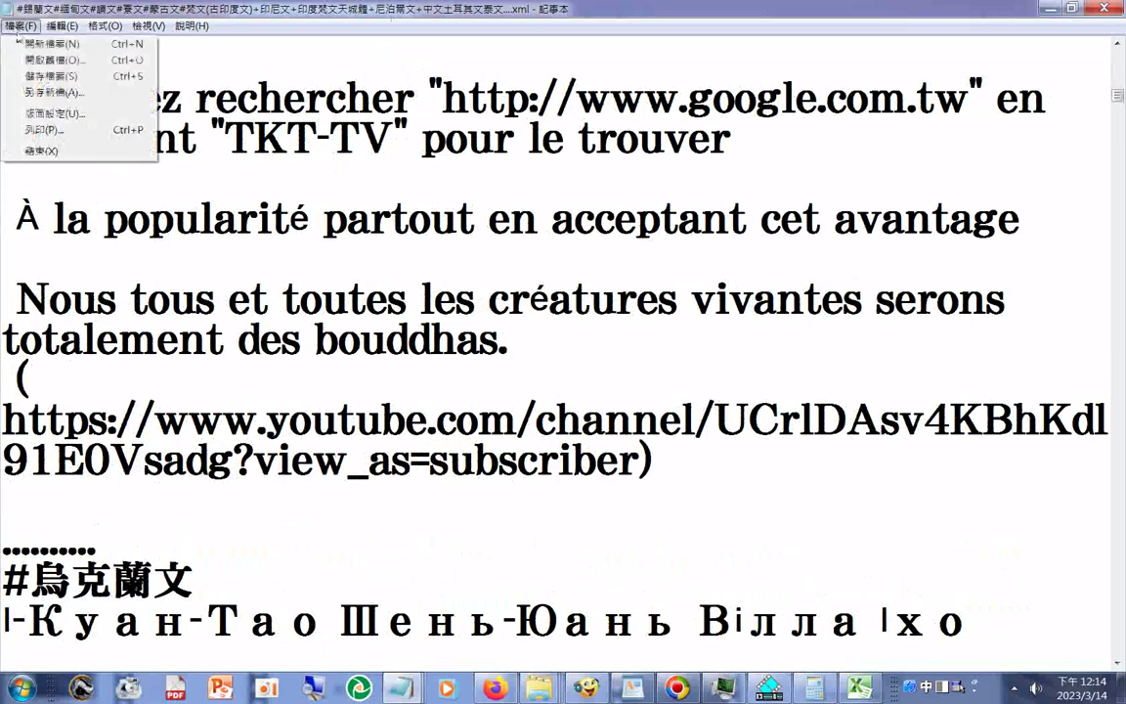
pyautogui.click(41, 94)
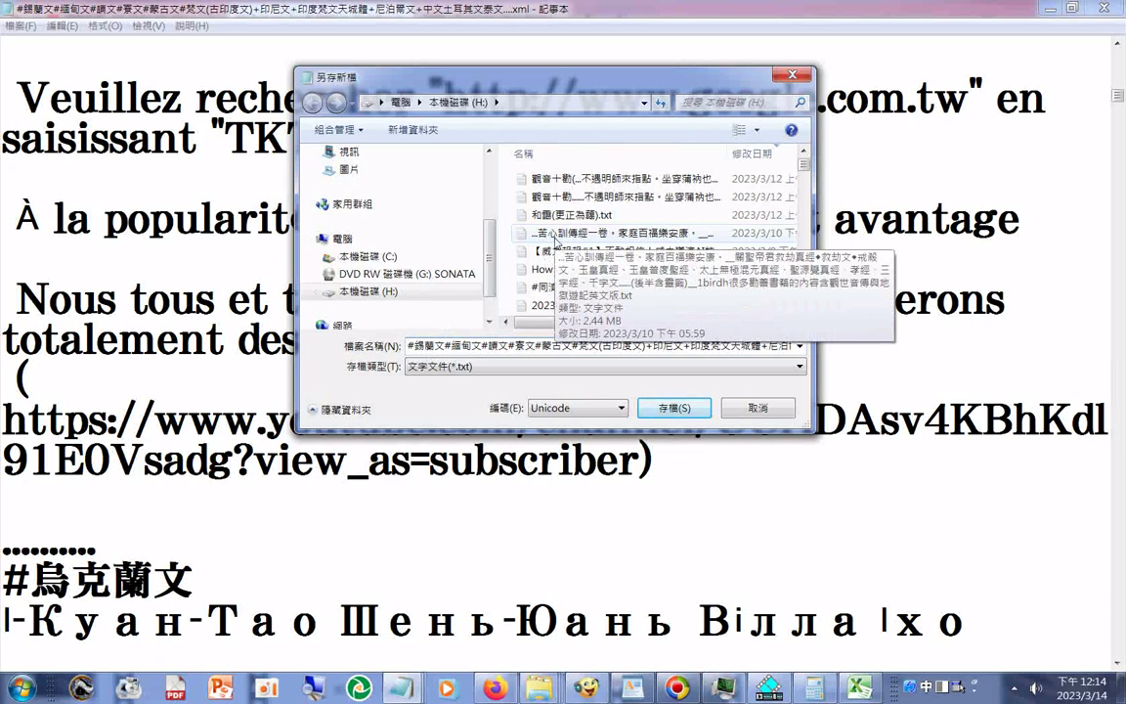
pyautogui.write('##')
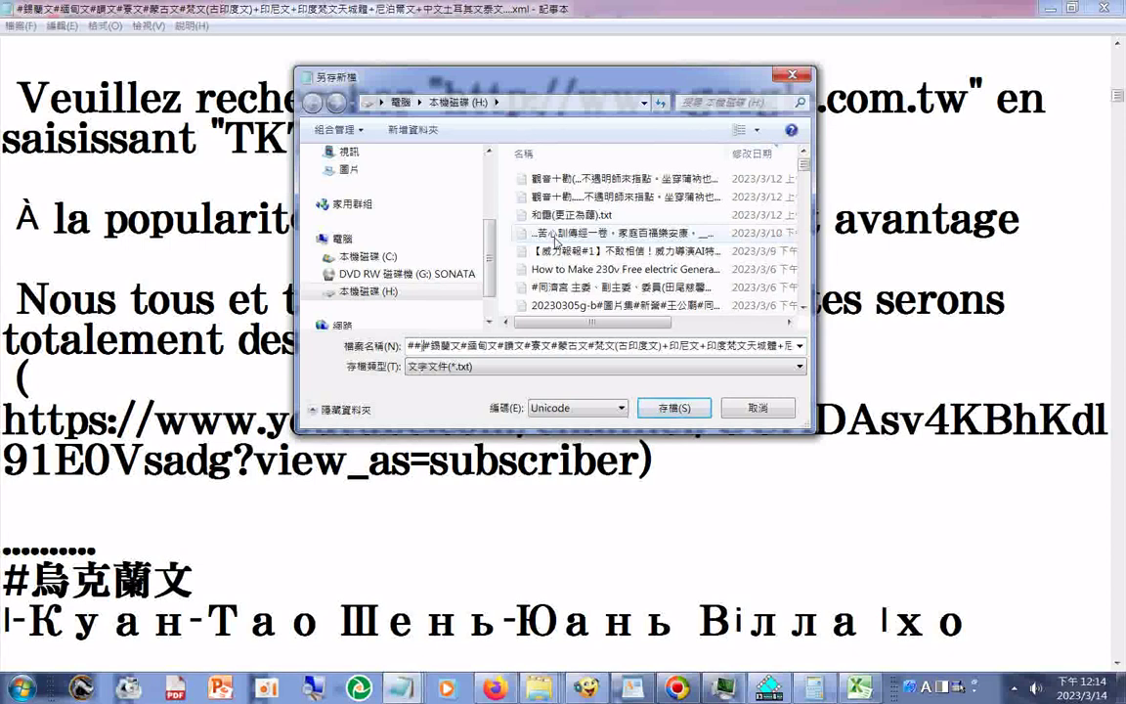
pyautogui.write('j dk4x06jp')
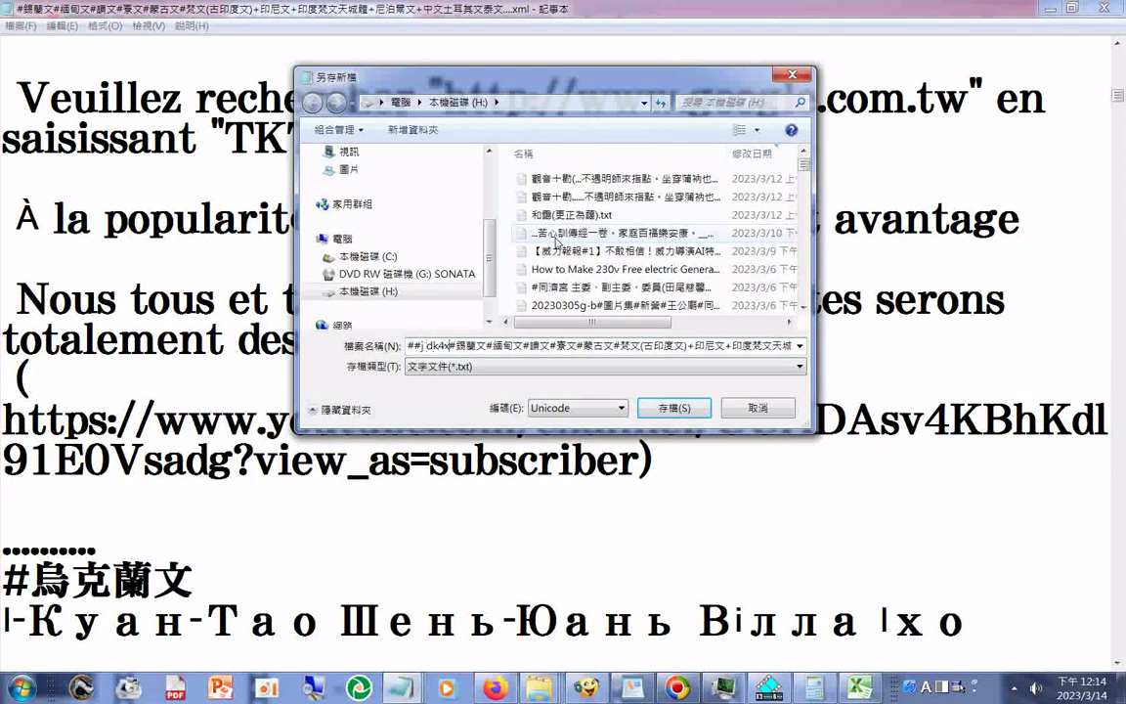
pyautogui.write('g')
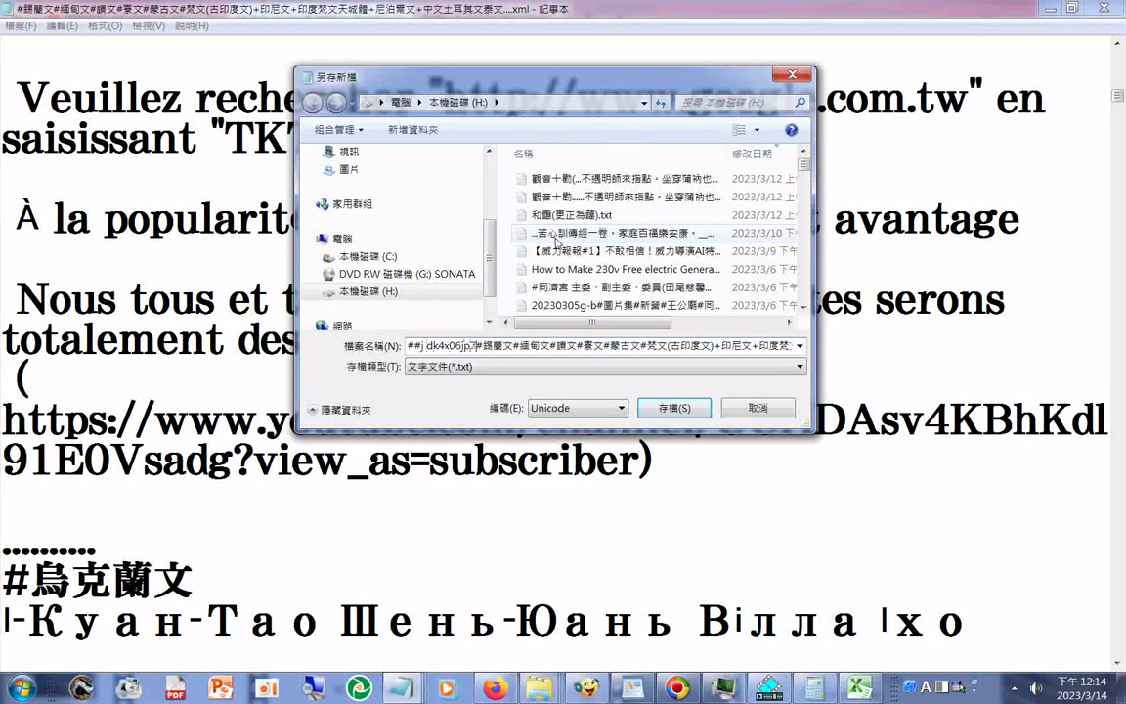
pyautogui.press('BackSpace')
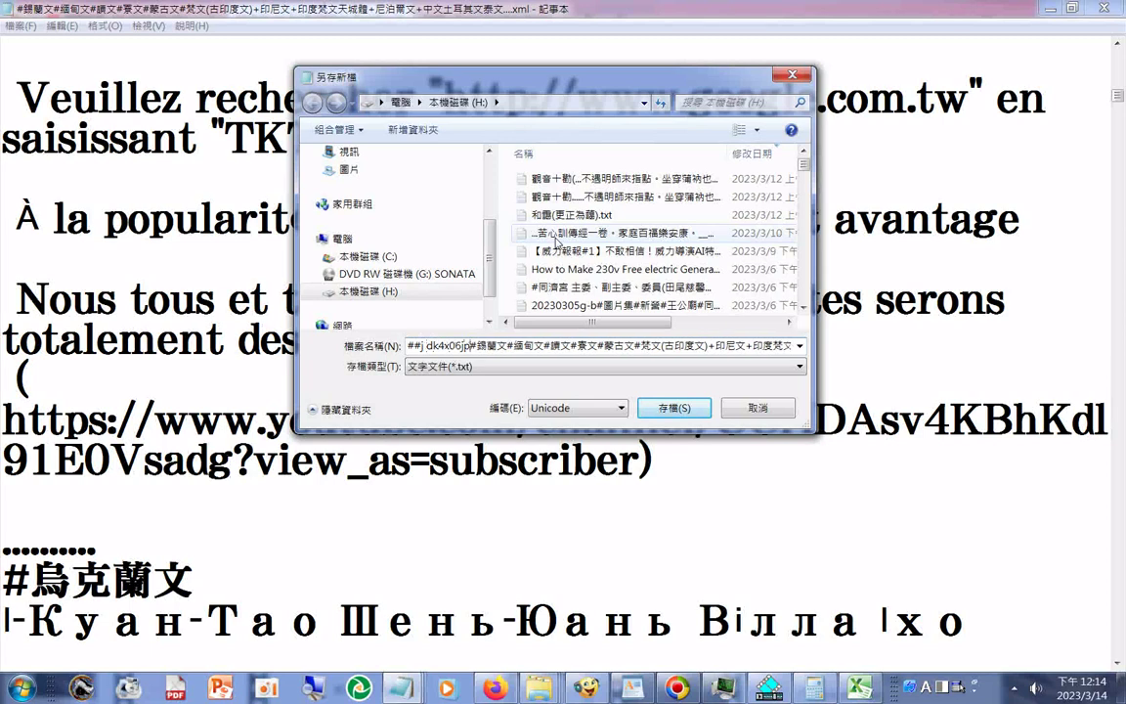
pyautogui.press('BackSpace')
pyautogui.press('BackSpace')
pyautogui.press('BackSpace')
pyautogui.press('BackSpace')
pyautogui.press('BackSpace')
pyautogui.press('BackSpace')
pyautogui.press('BackSpace')
pyautogui.press('BackSpace')
pyautogui.press('BackSpace')
pyautogui.press('BackSpace')
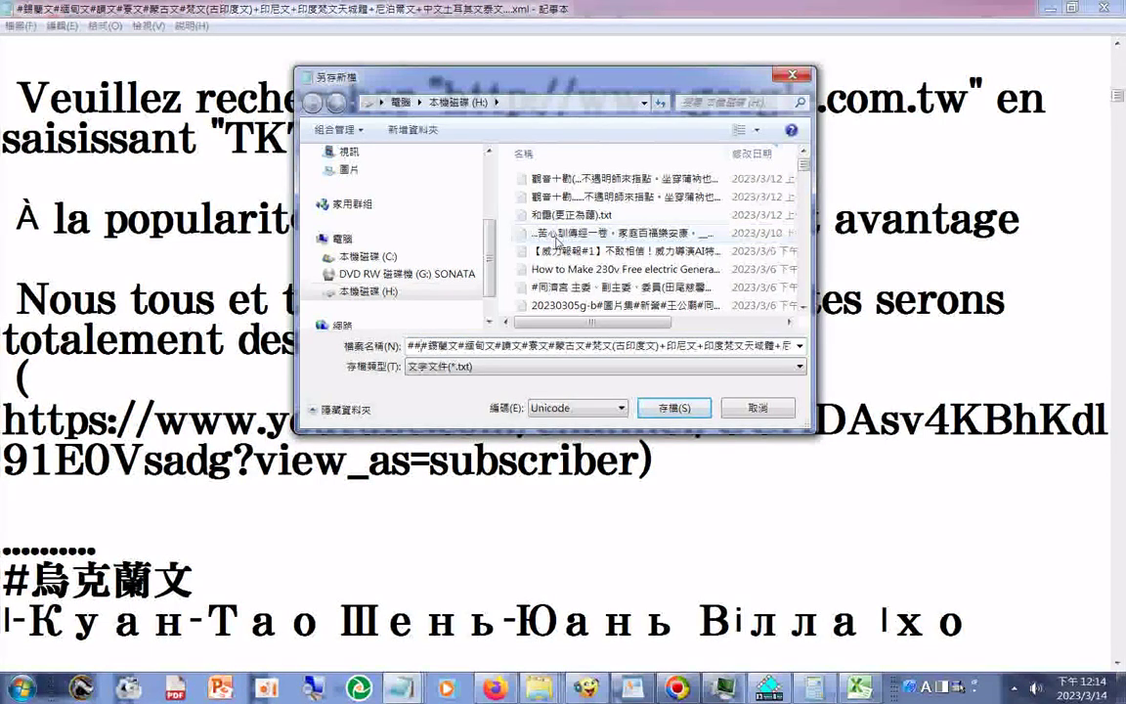
# - Complete the start of the new file name so that it reads #法文#烏克蘭文 before #錫蘭文
pyautogui.press('shift')
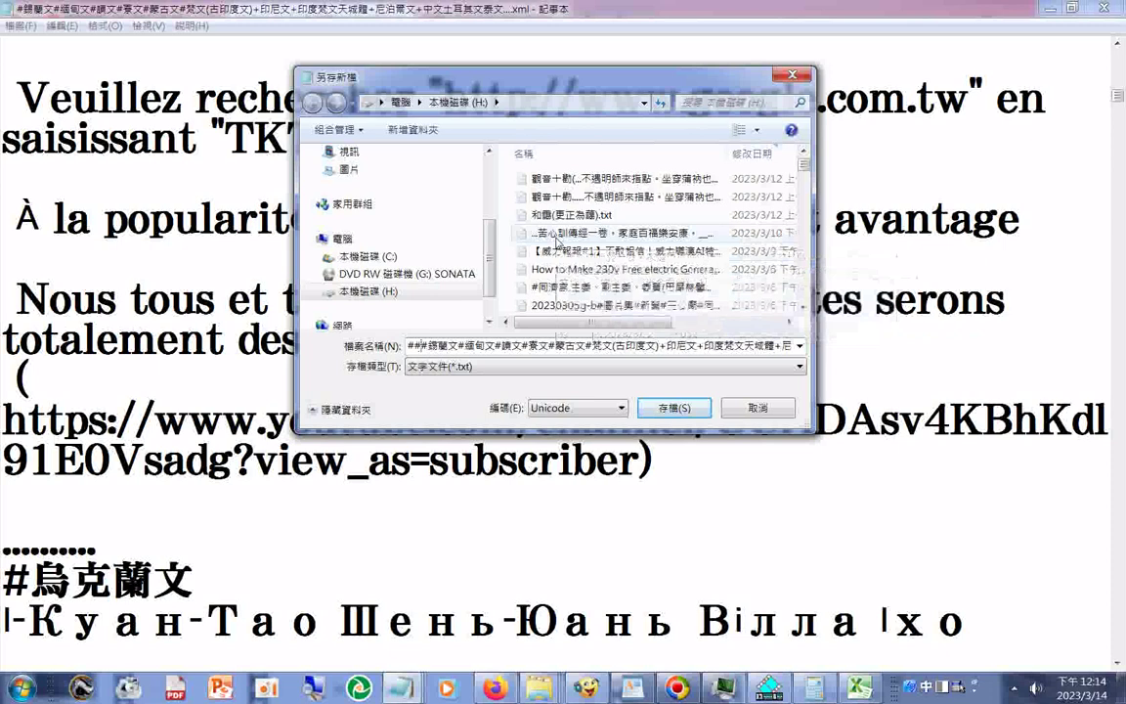
pyautogui.write('ㄋ')
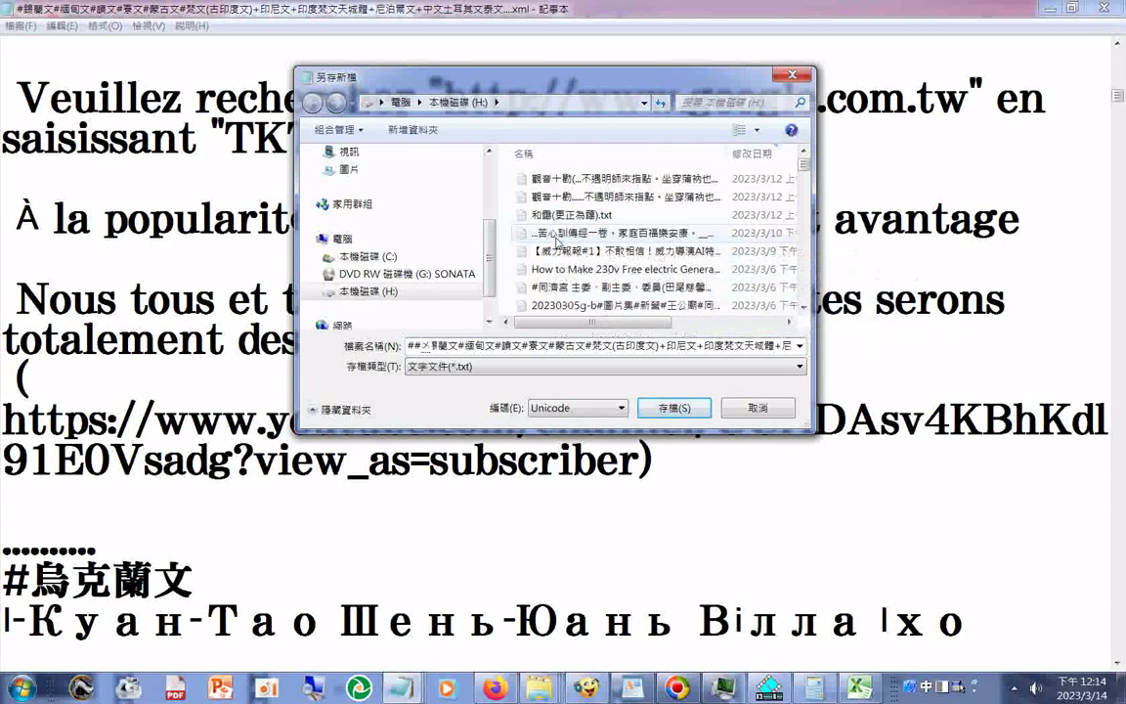
pyautogui.write('烏克蘭文#')
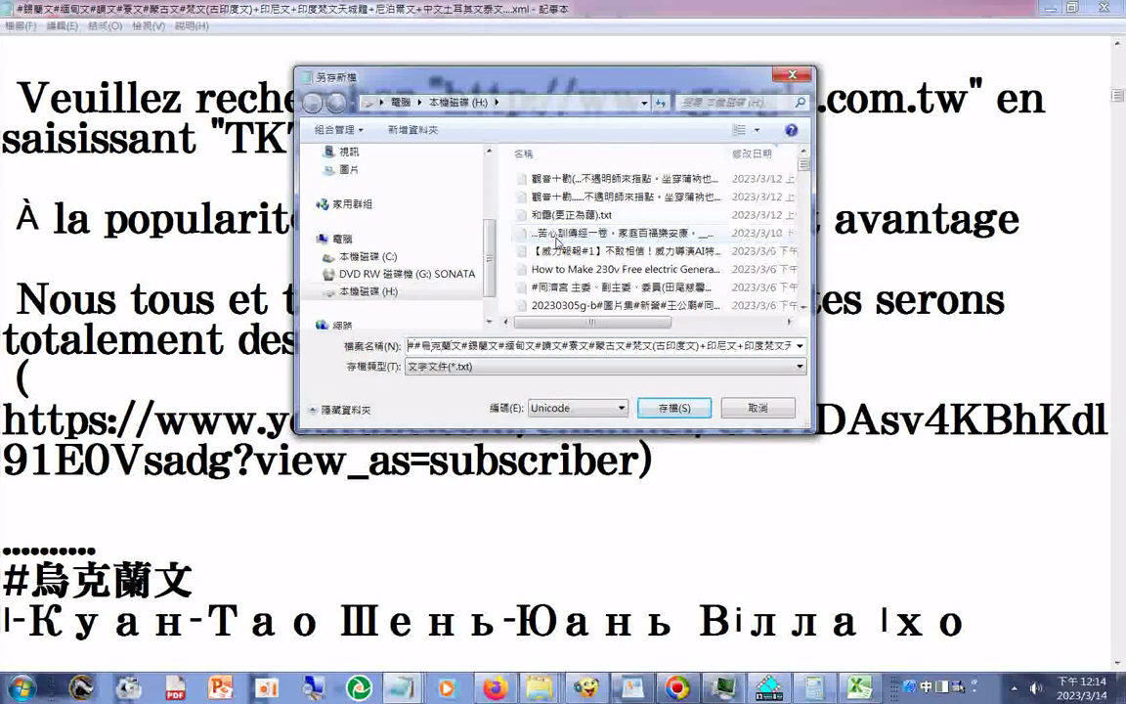
pyautogui.press('BackSpace')
pyautogui.press('BackSpace')
pyautogui.write('法ㄨㄣ')
pyautogui.write('文')
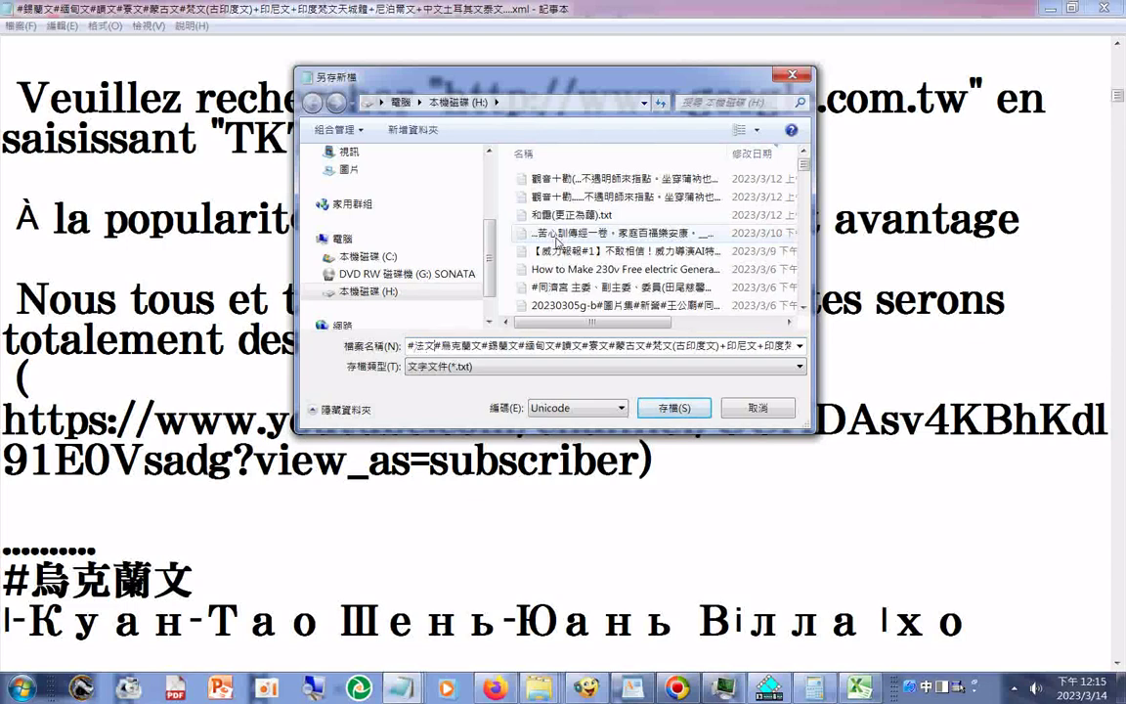
# - Save the file with the file type 所有檔案 (*.*) and return to the #法文 heading at the start of the text
pyautogui.click(586, 365)
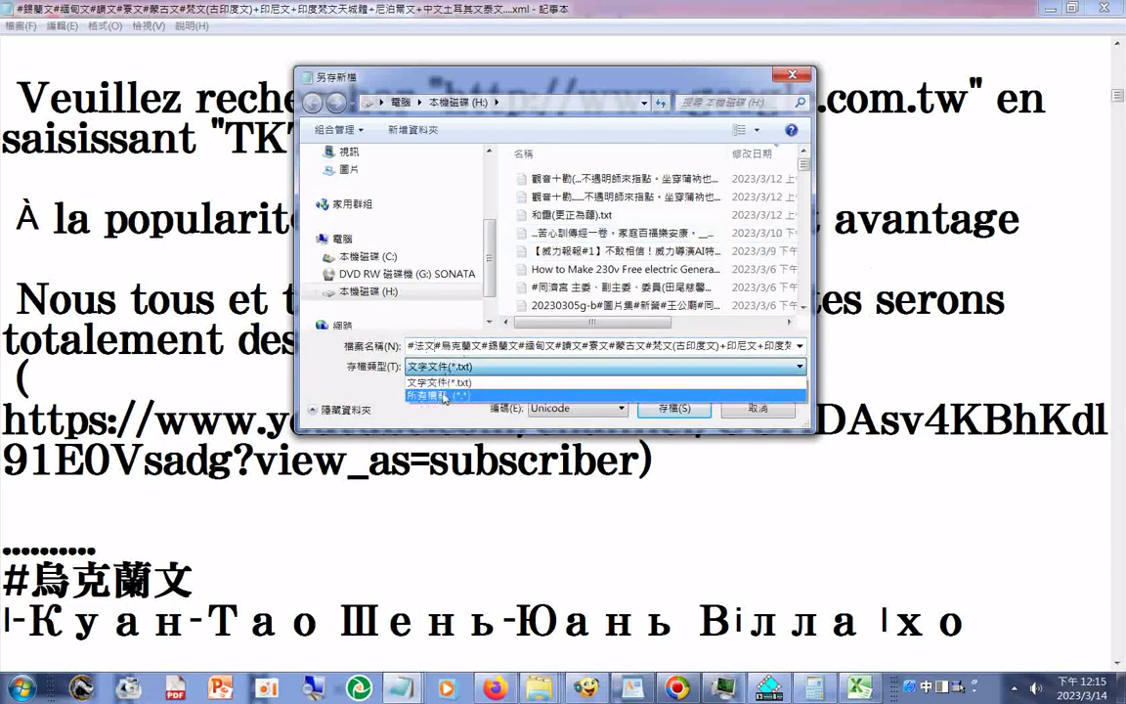
pyautogui.click(596, 385)
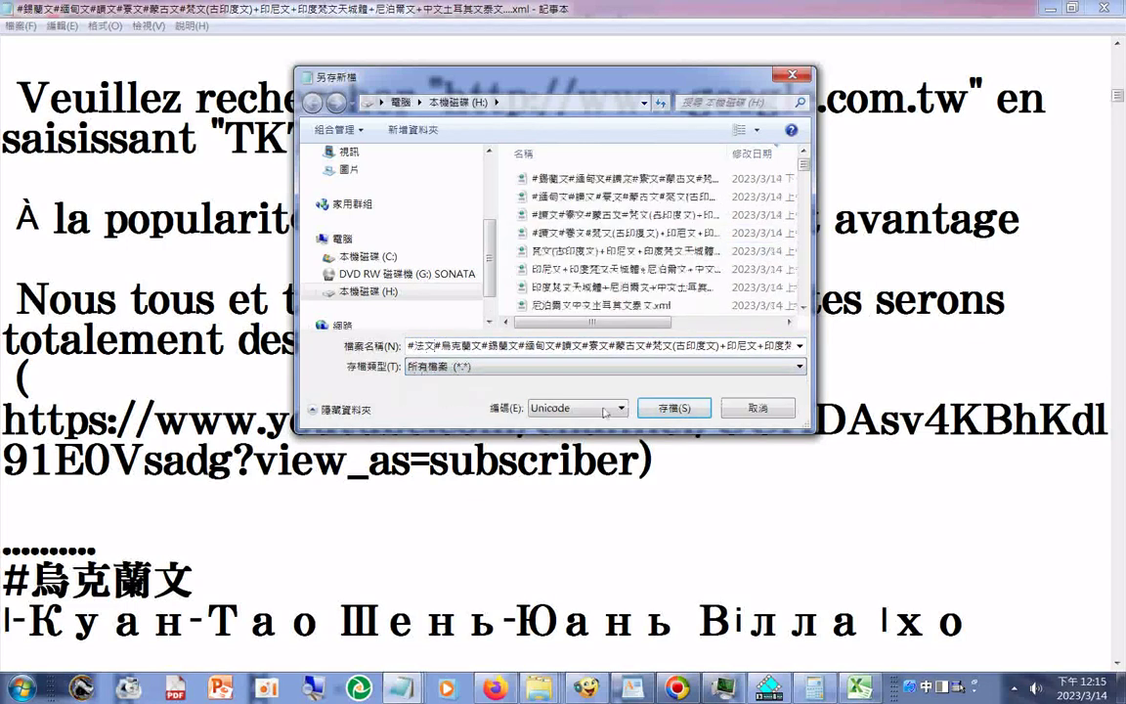
pyautogui.click(688, 409)
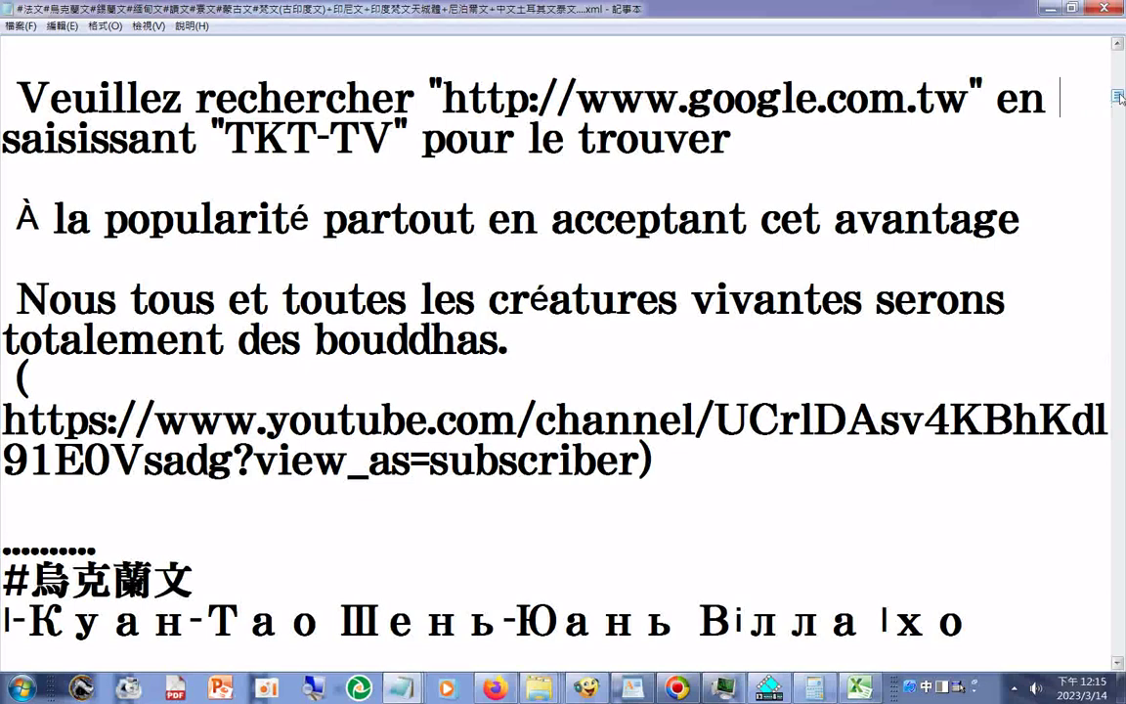
pyautogui.moveTo(1118, 97); pyautogui.dragTo(1118, 56)
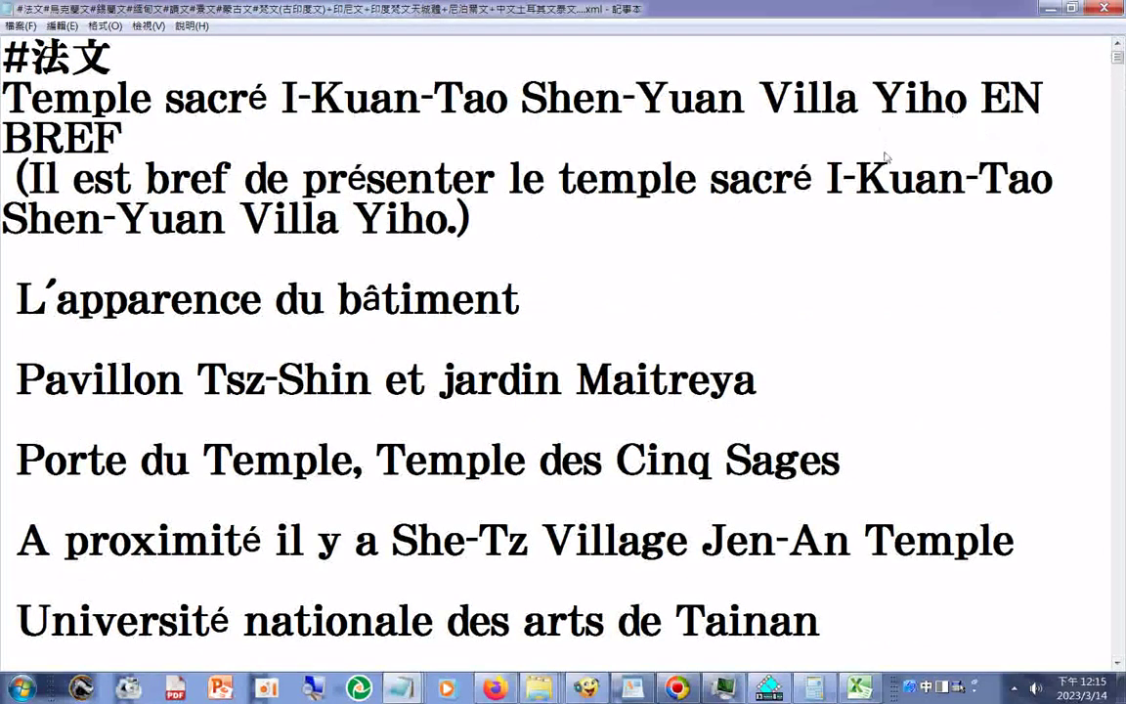
# - Switch to Firefox and set 目標語言 3 to 西班牙文 in the TWP - Translate Web Pages settings
pyautogui.click(498, 689)
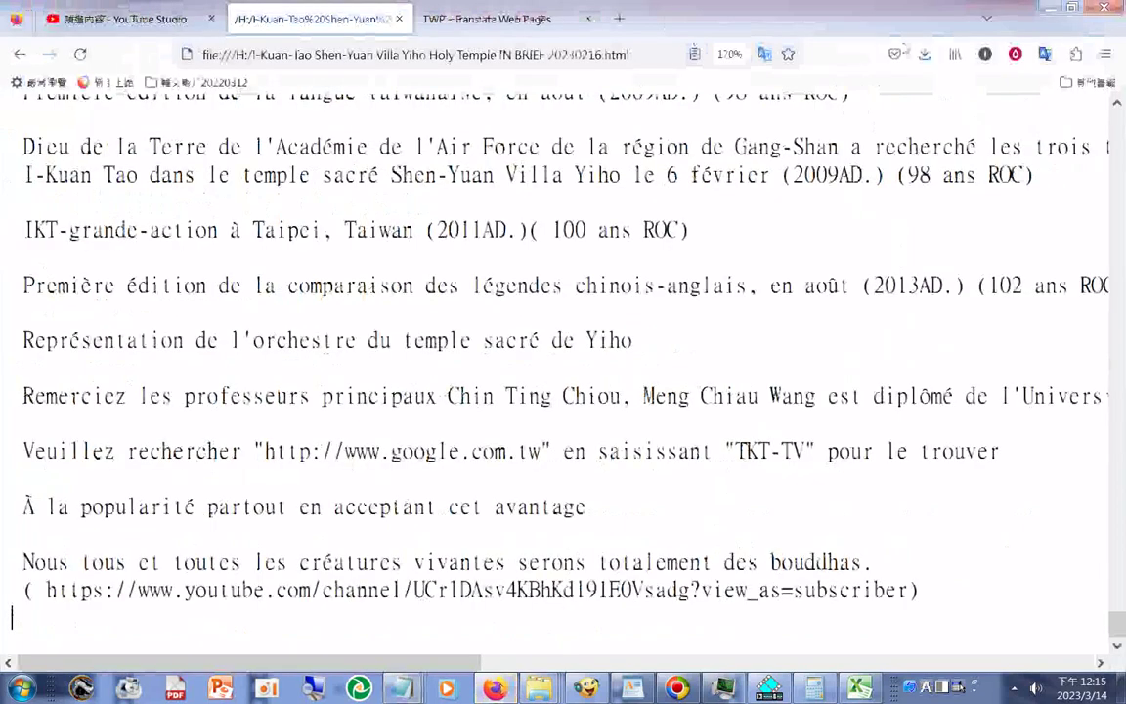
pyautogui.click(451, 16)
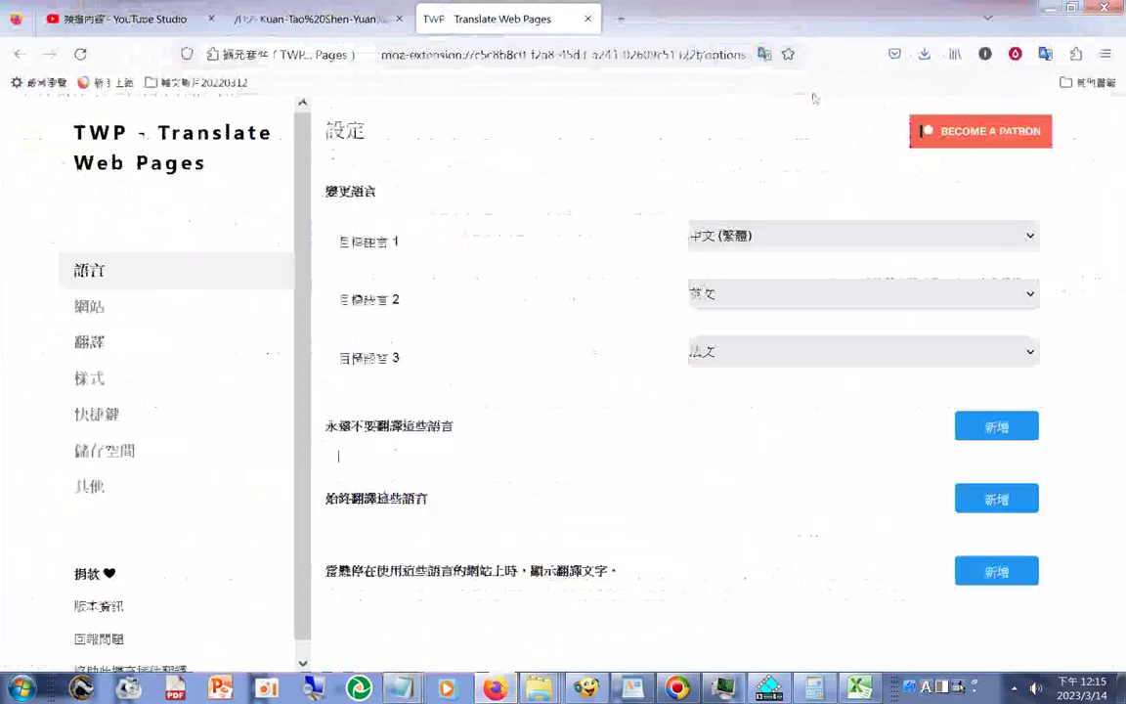
pyautogui.click(800, 358)
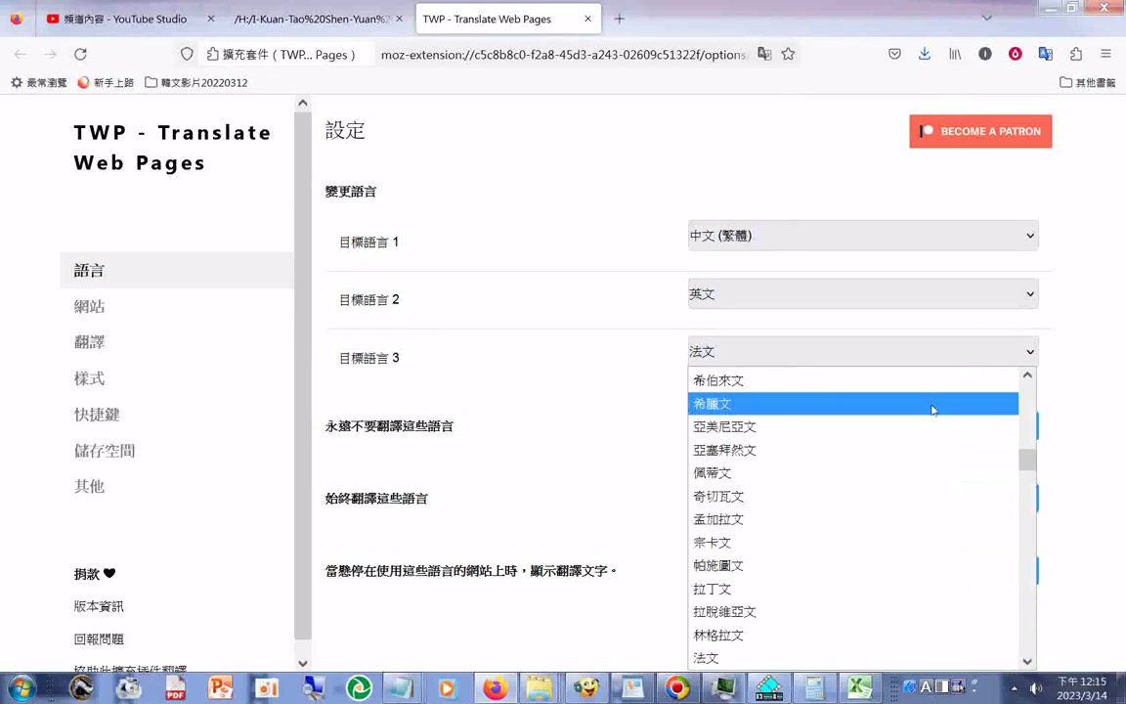
pyautogui.scroll(-5, 929, 406)
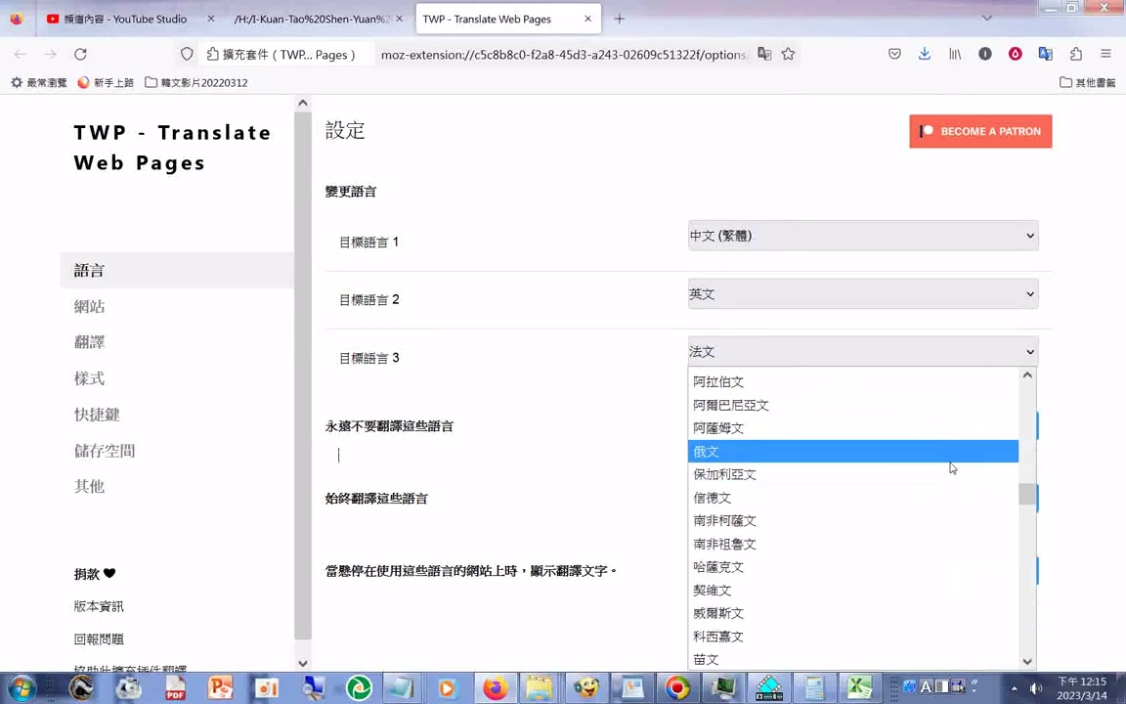
pyautogui.scroll(-4, 950, 468)
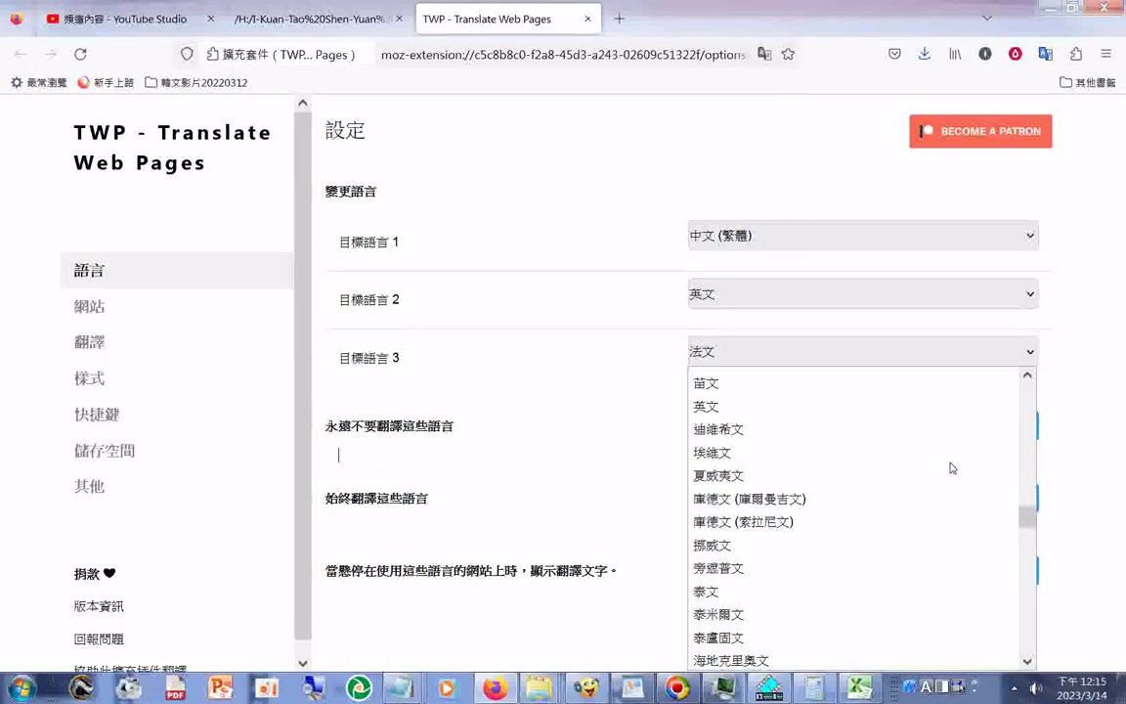
pyautogui.scroll(-3, 951, 468)
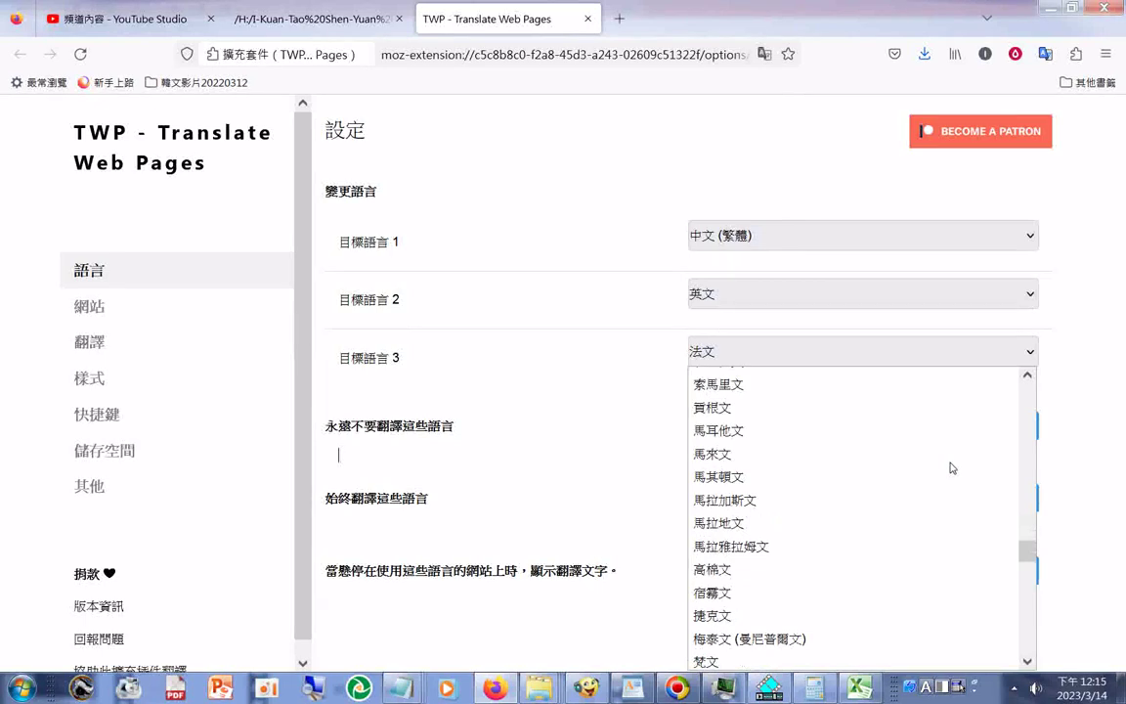
pyautogui.scroll(-4, 951, 468)
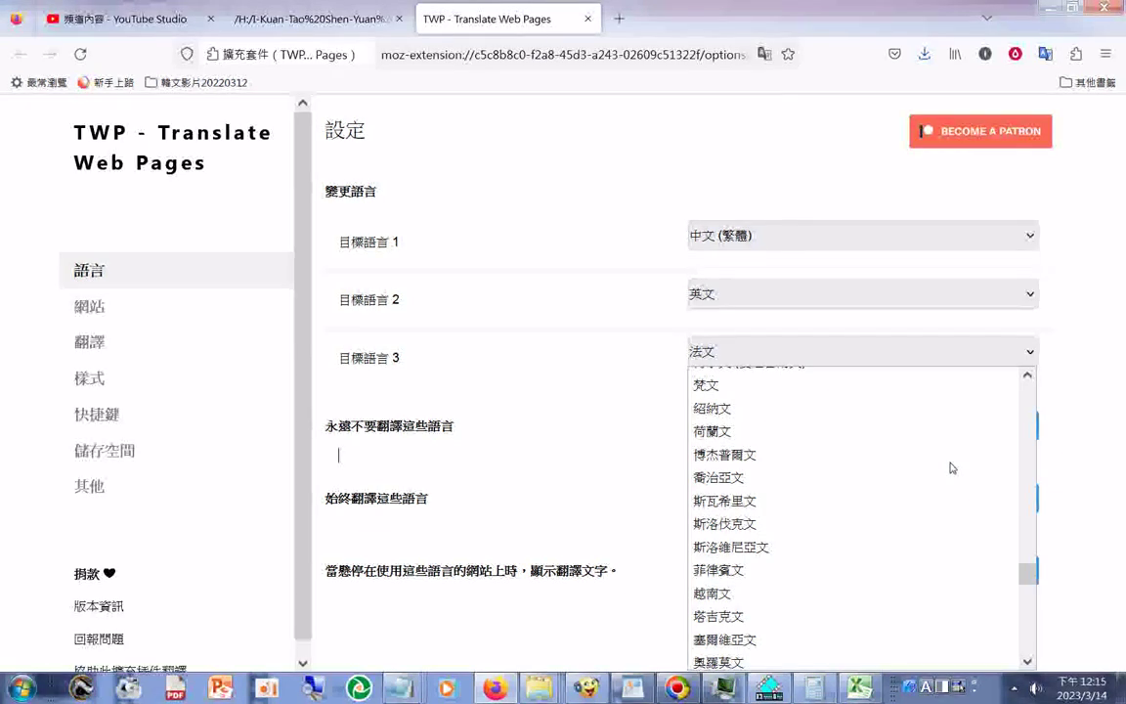
pyautogui.scroll(-3, 950, 468)
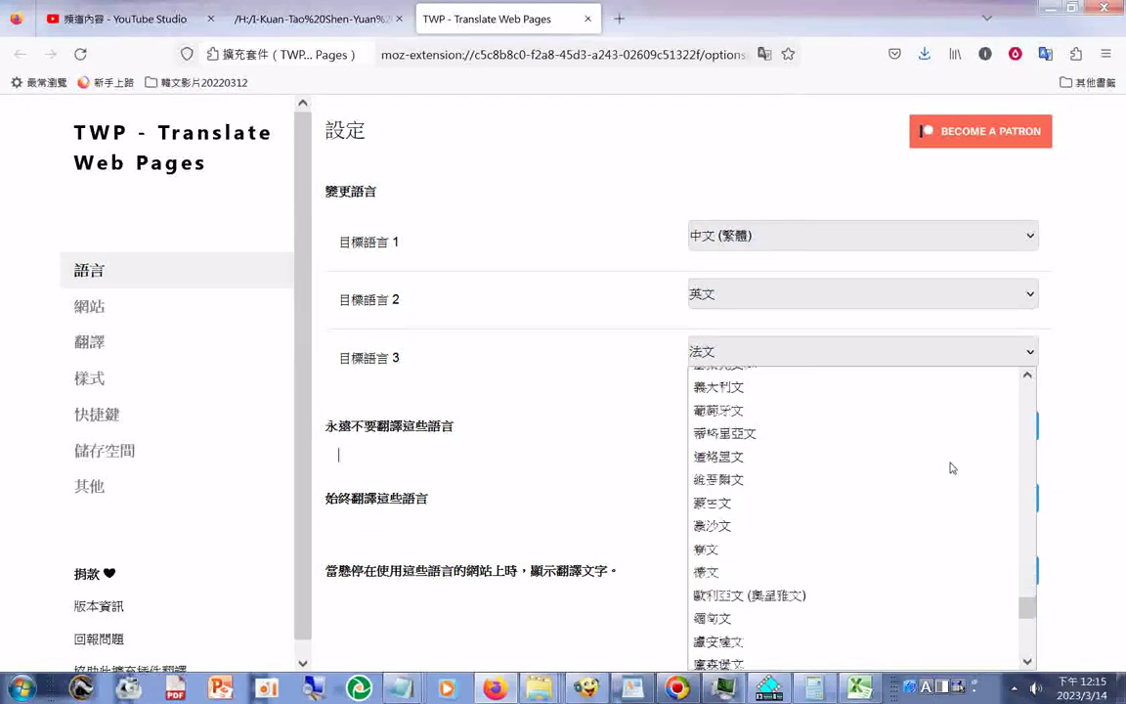
pyautogui.scroll(2, 951, 468)
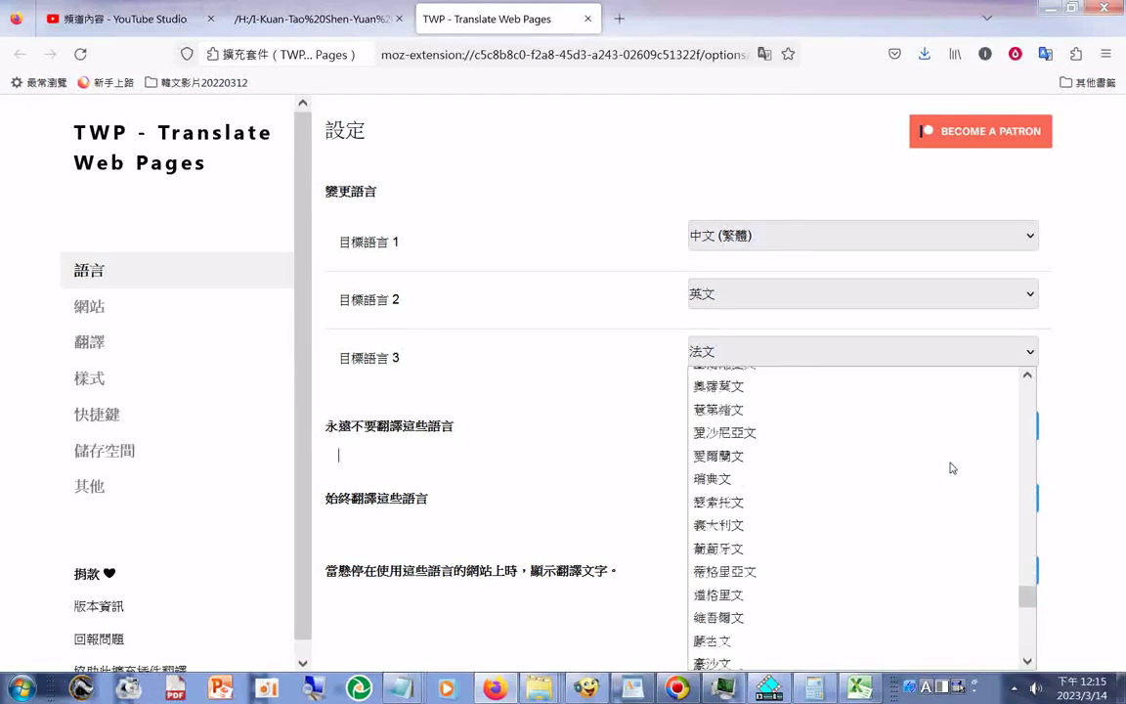
pyautogui.scroll(-4, 951, 468)
pyautogui.scroll(-4, 950, 468)
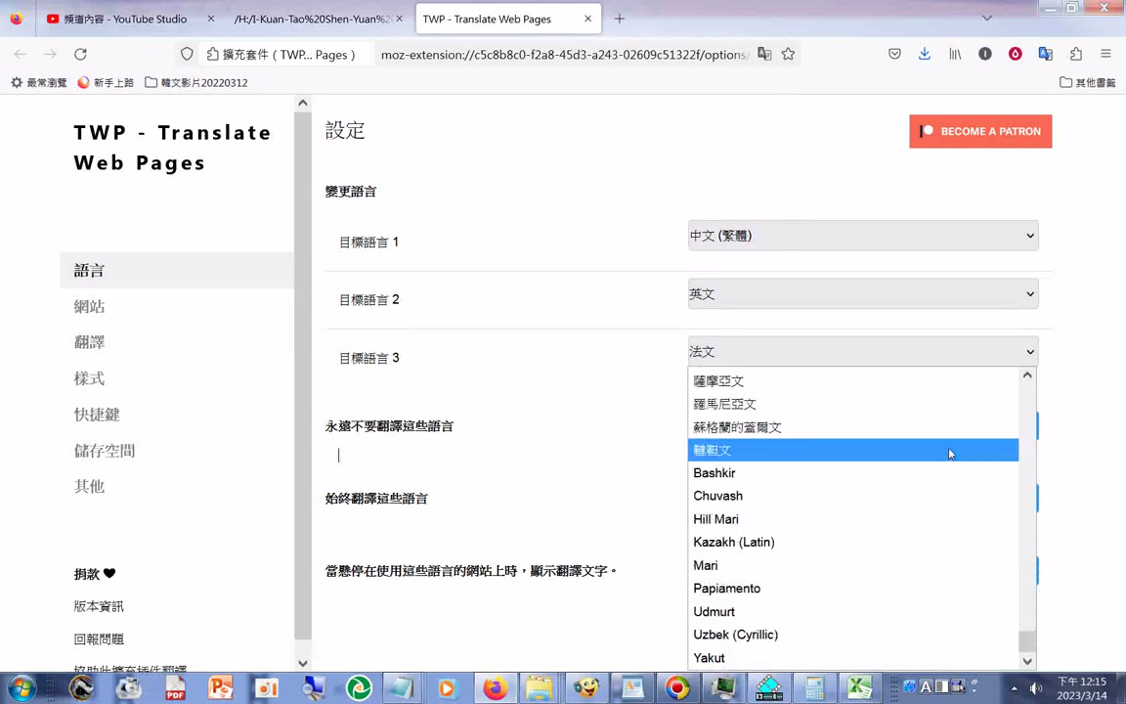
pyautogui.scroll(3, 950, 453)
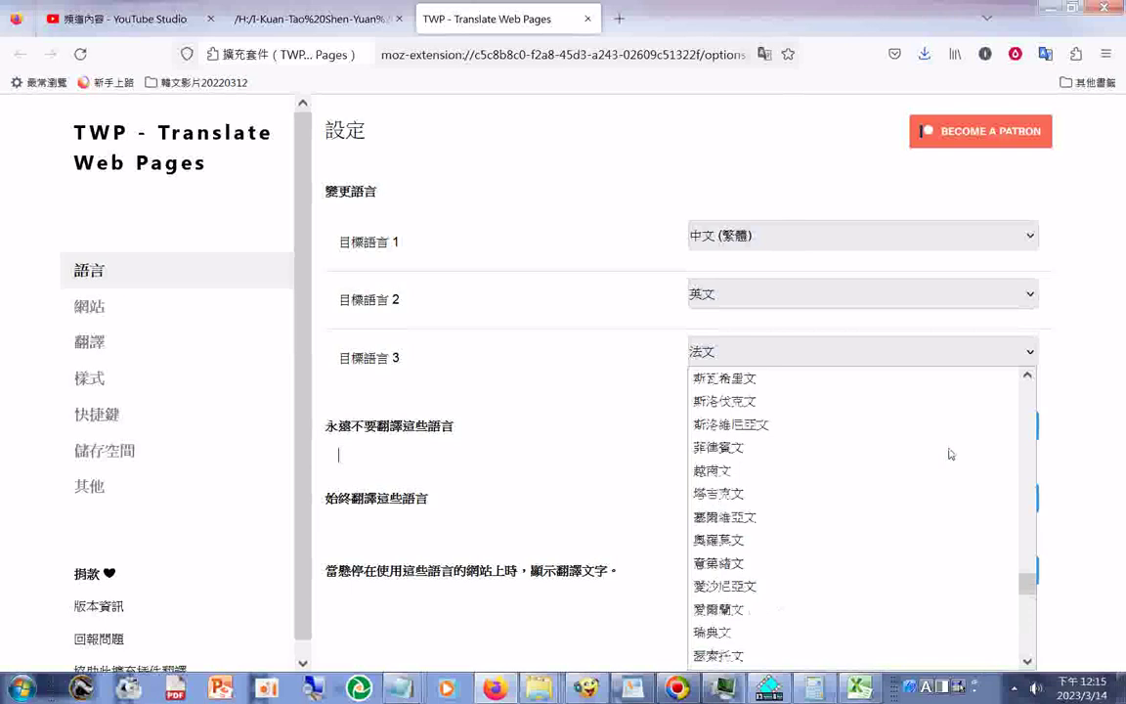
pyautogui.scroll(6, 951, 452)
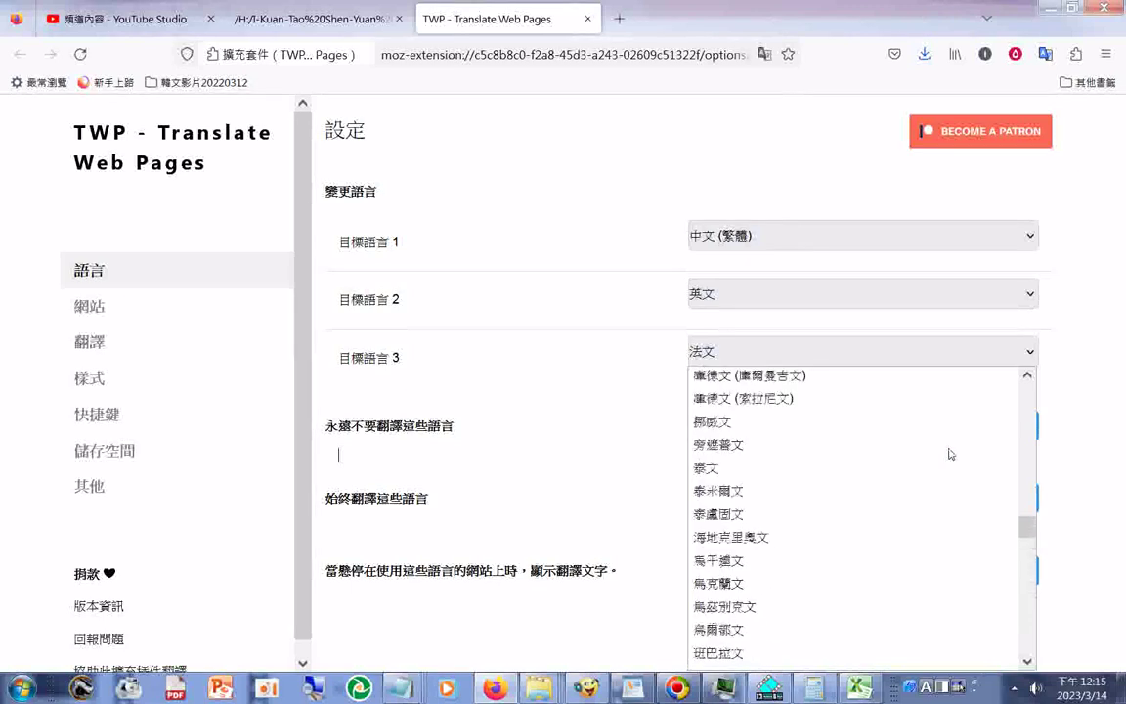
pyautogui.scroll(6, 950, 452)
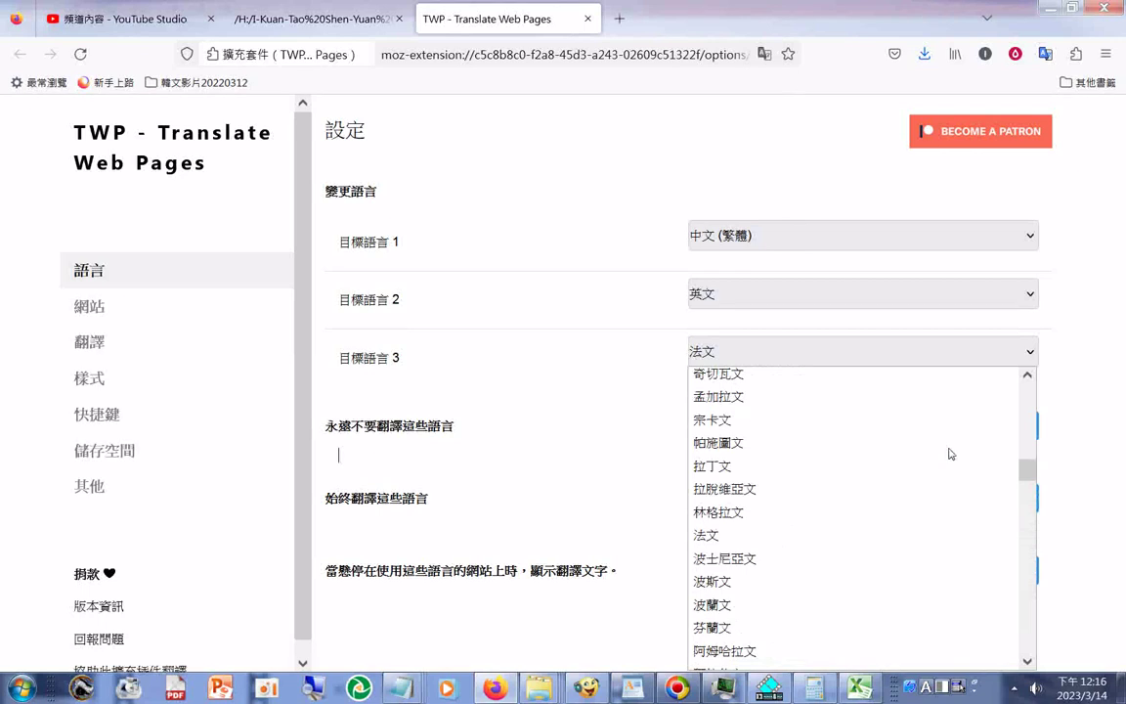
pyautogui.scroll(6, 951, 453)
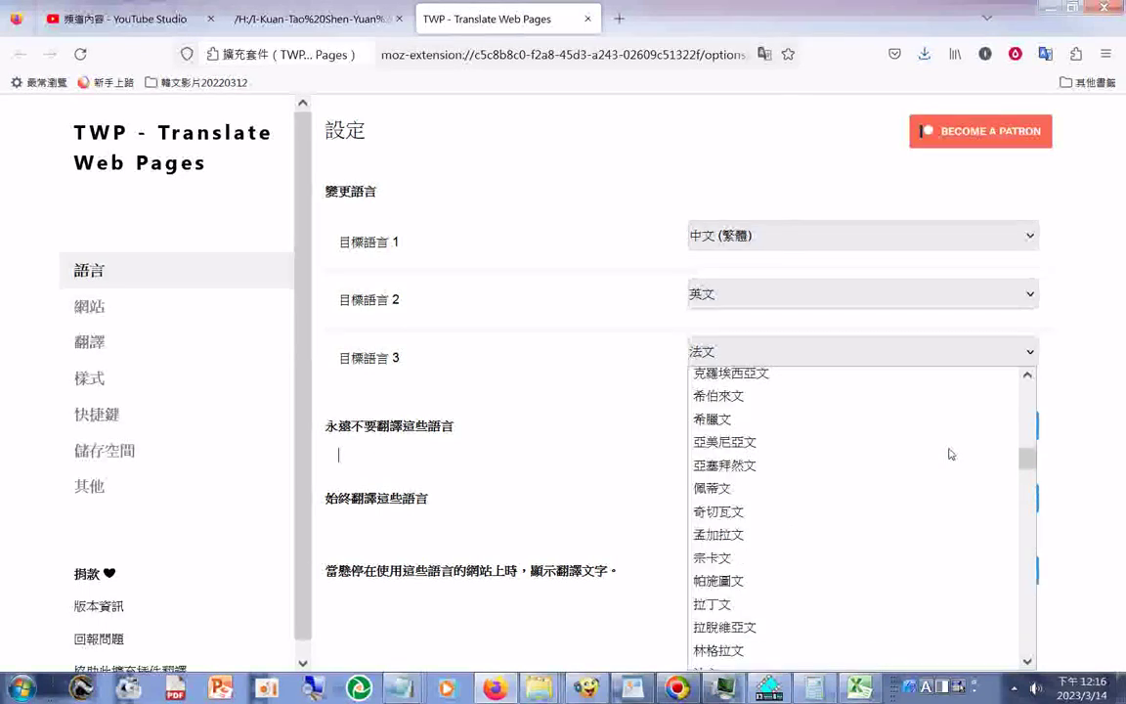
pyautogui.click(764, 441)
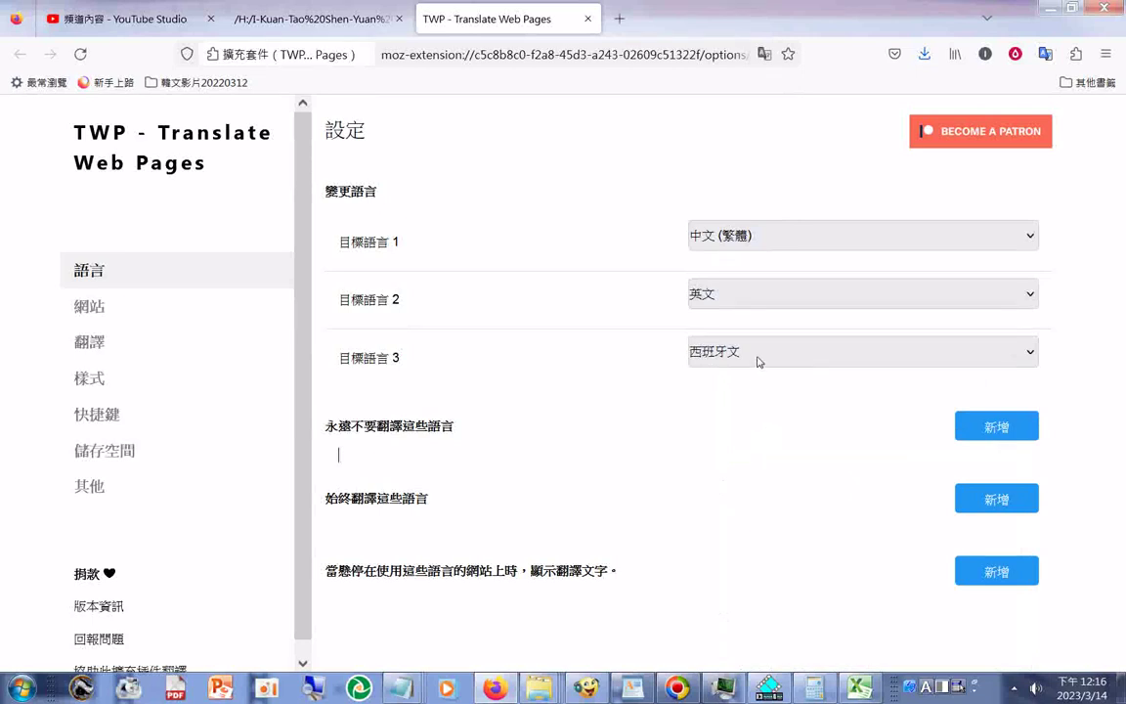
# - Translate the Yiho Holy Temple introduction page into 西班牙文 with the TWP extension and dismiss its popup
pyautogui.click(332, 14)
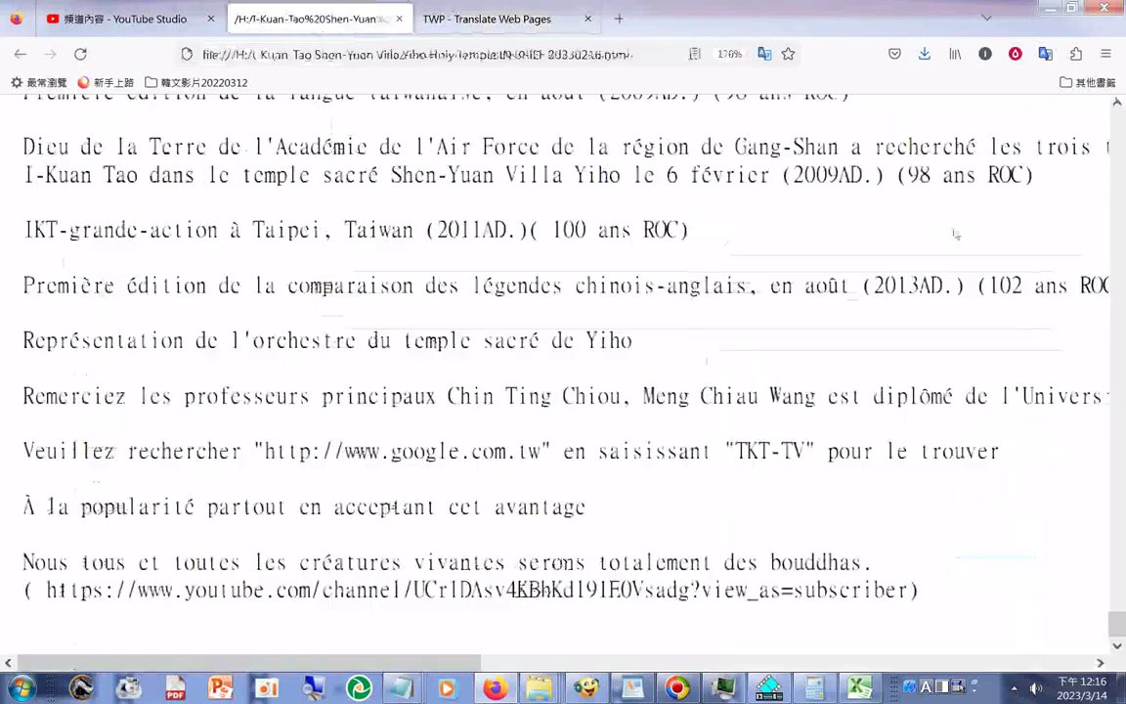
pyautogui.click(1044, 55)
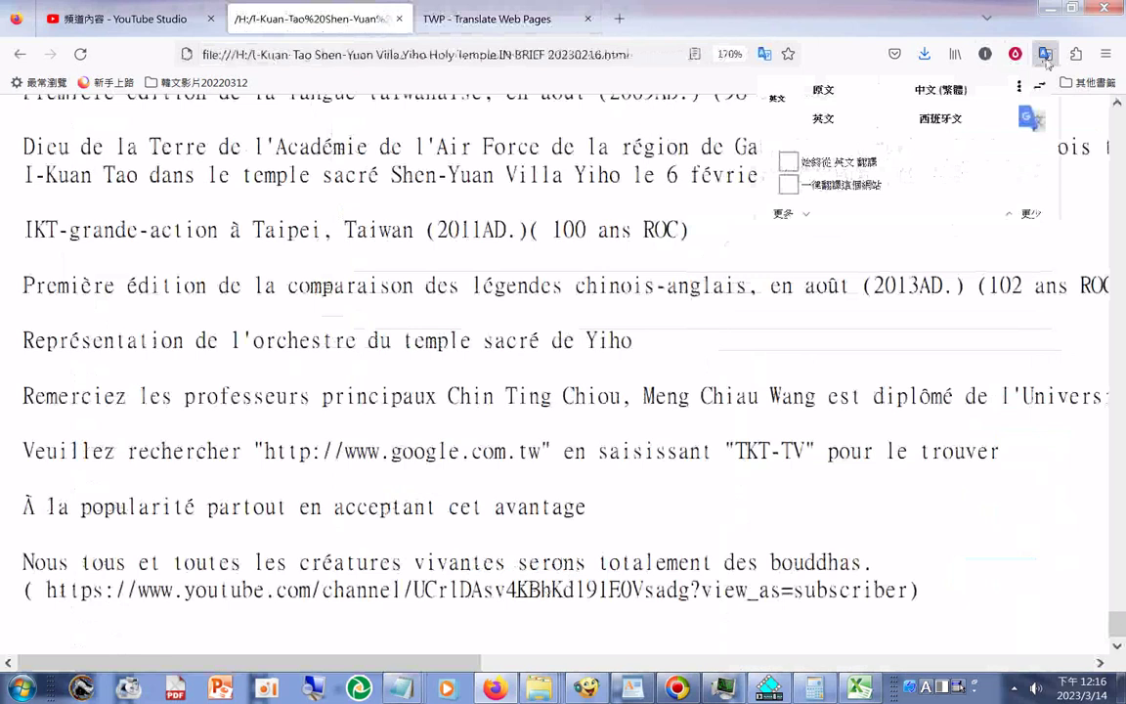
pyautogui.click(938, 118)
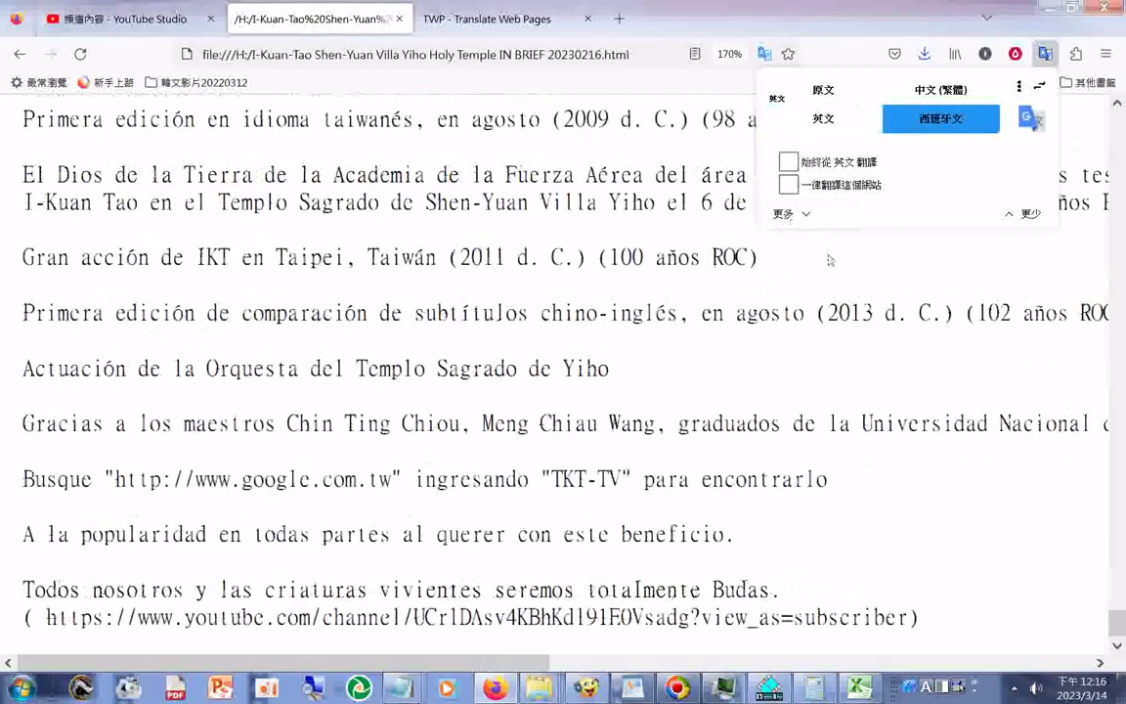
pyautogui.click(985, 271)
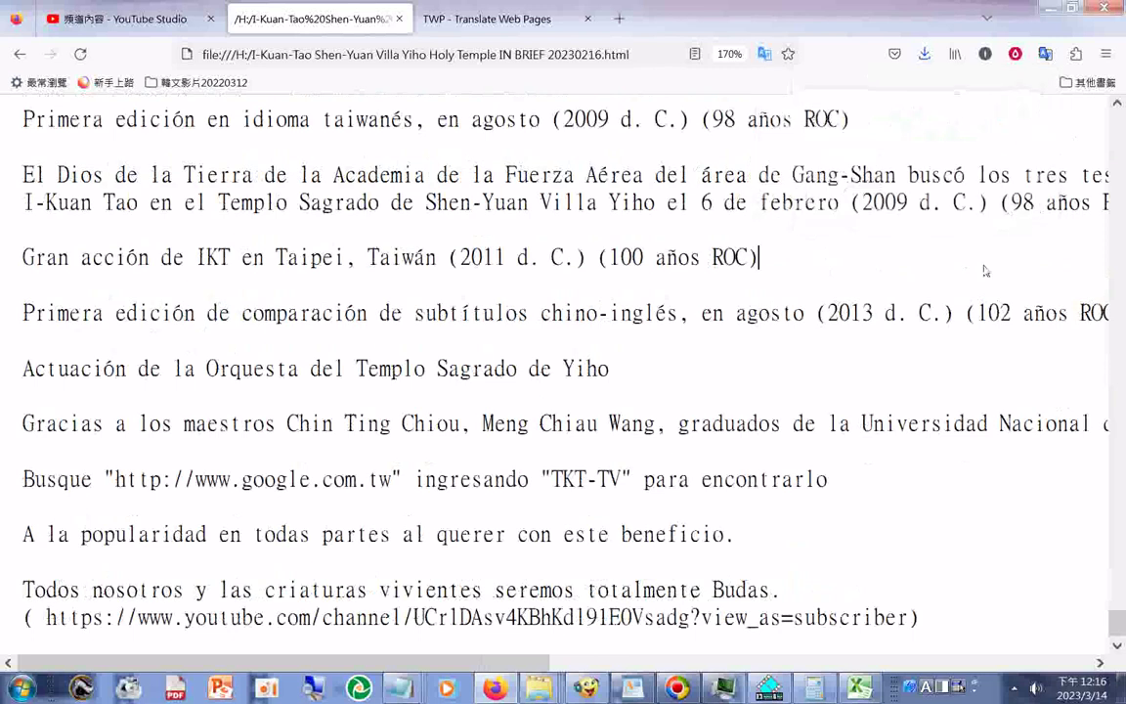
# - Select the entire Spanish translation of the page and copy it
pyautogui.rightClick(688, 311)
pyautogui.click(727, 364)
pyautogui.rightClick(714, 299)
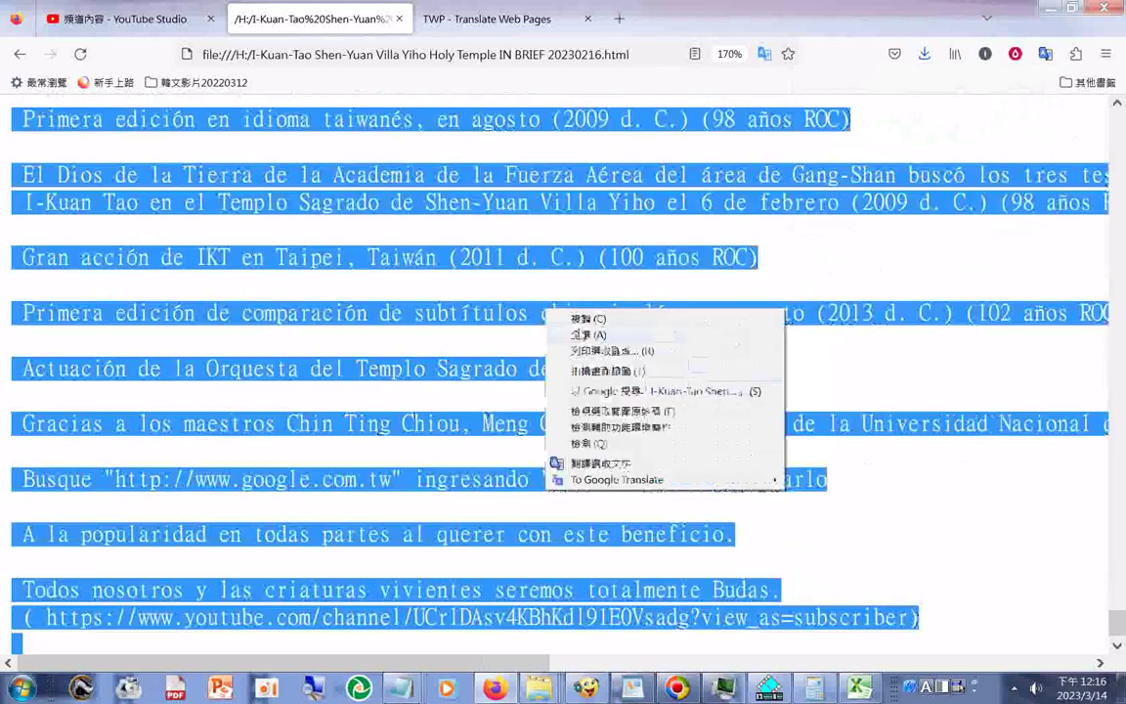
pyautogui.press('Escape')
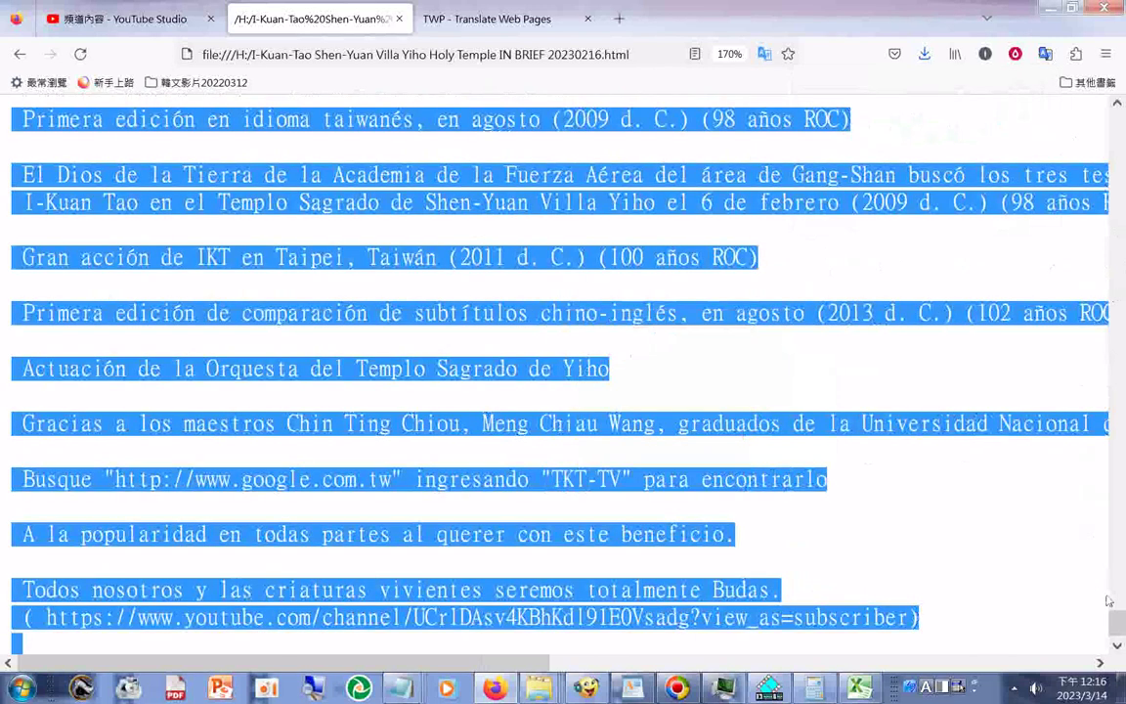
# - Read through the Spanish translation of the temple page from its title to the closing YouTube channel link
pyautogui.moveTo(1114, 619); pyautogui.dragTo(1115, 110)
pyautogui.click(983, 131)
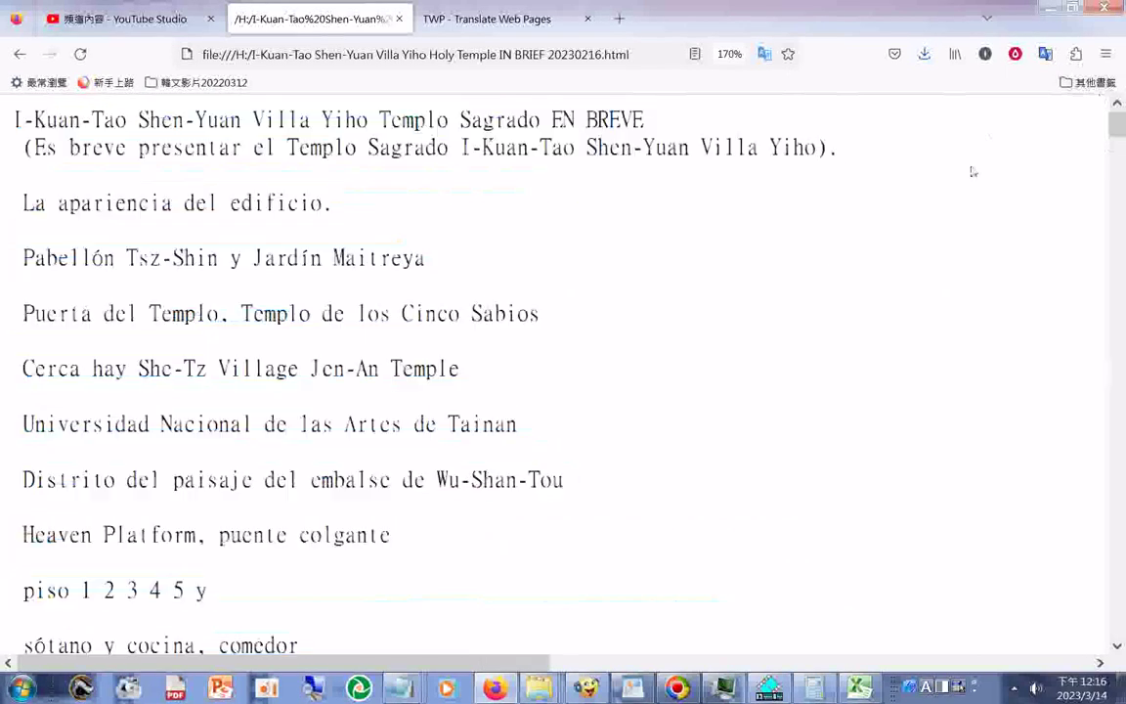
pyautogui.press('pagedown')
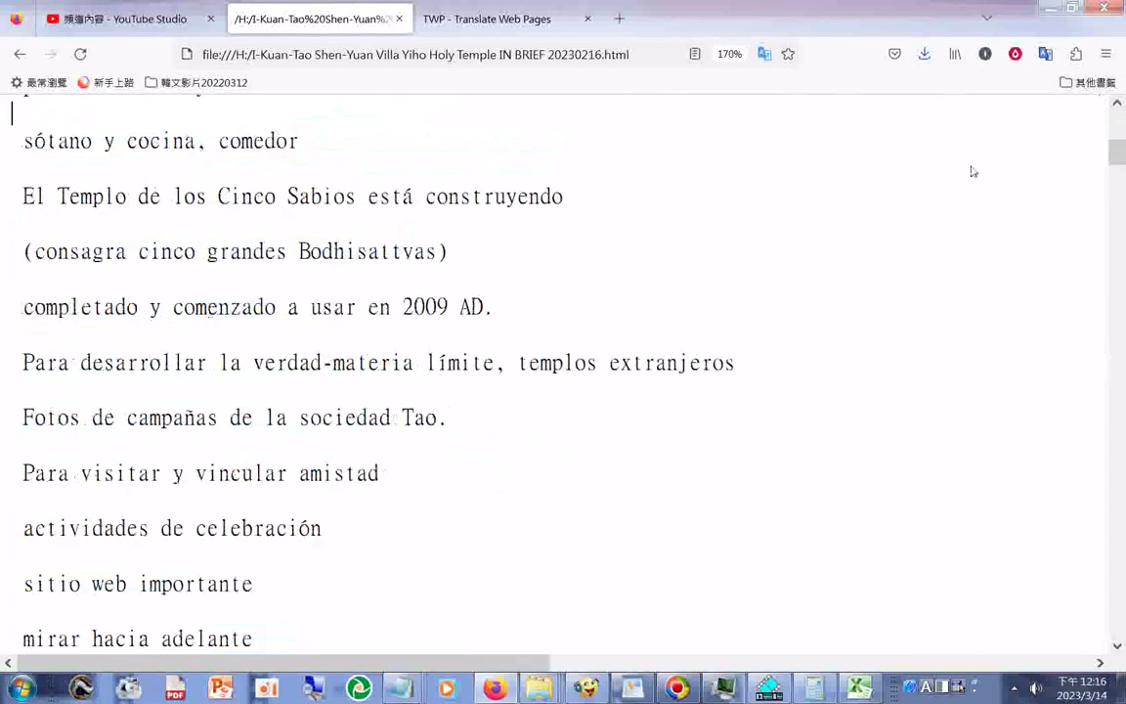
pyautogui.press('pagedown')
pyautogui.press('pagedown')
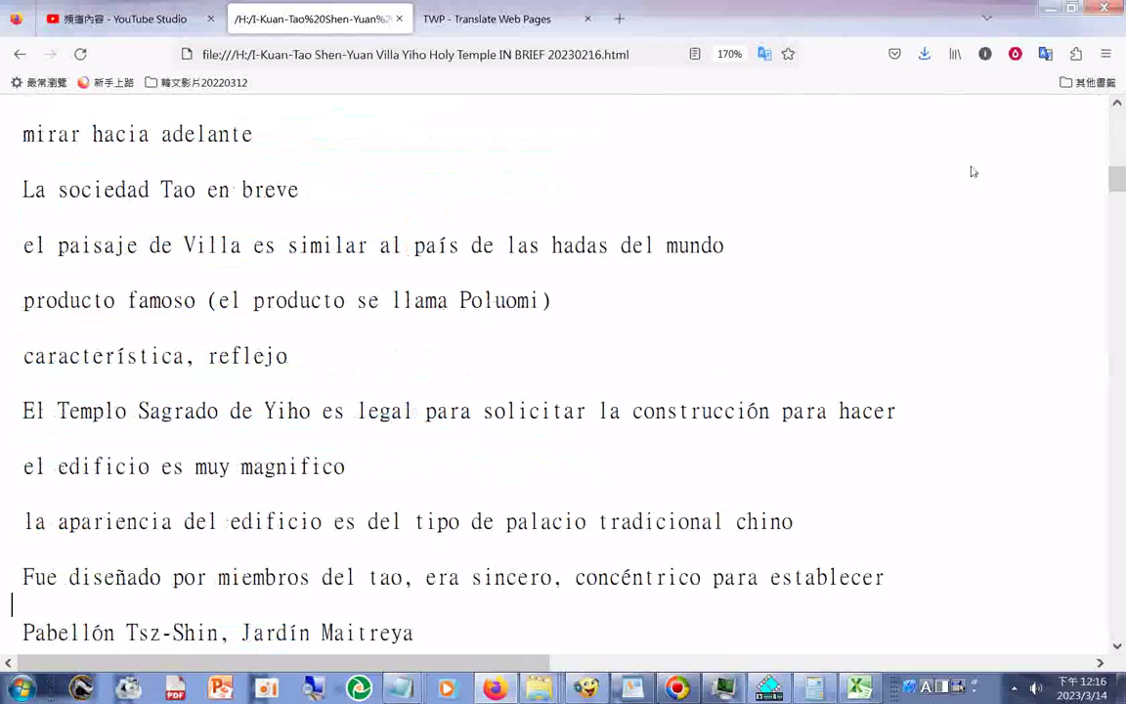
pyautogui.press('pagedown')
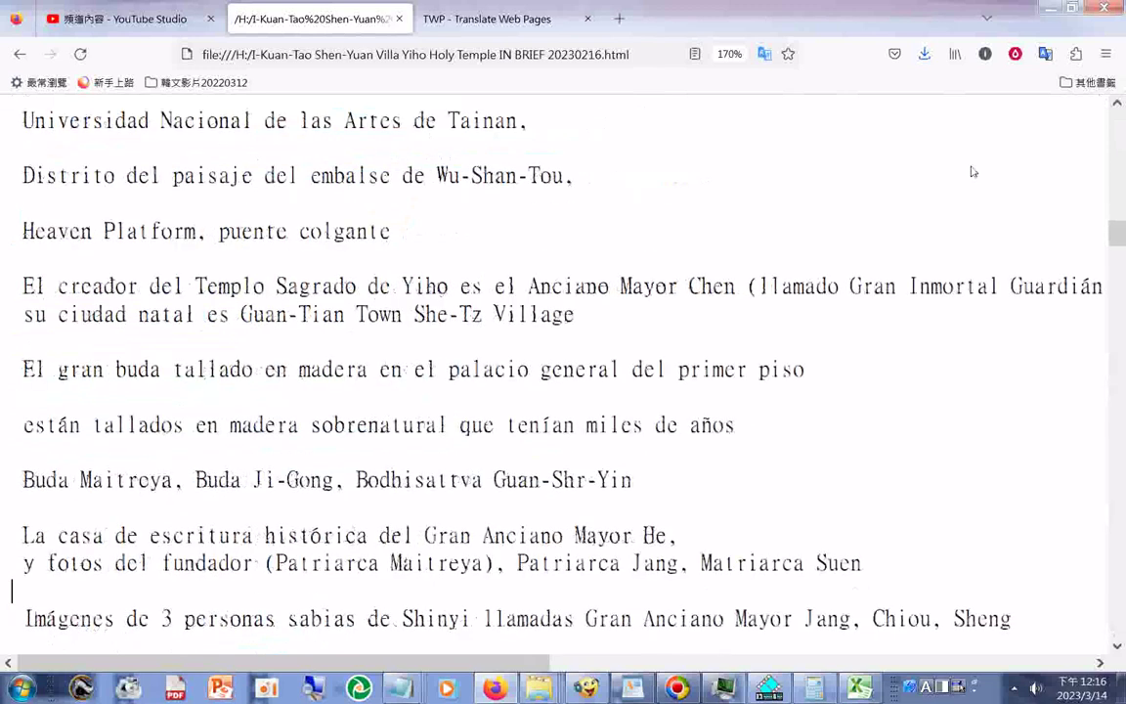
pyautogui.press('pagedown')
pyautogui.press('pagedown')
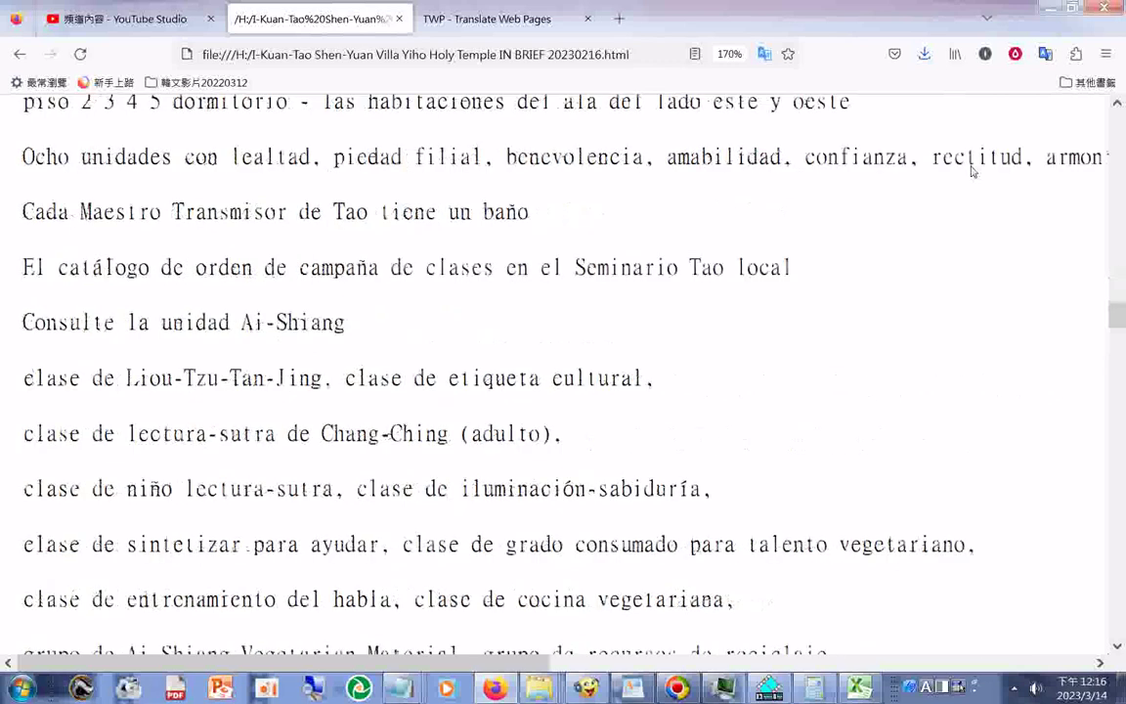
pyautogui.press('pagedown')
pyautogui.press('pagedown')
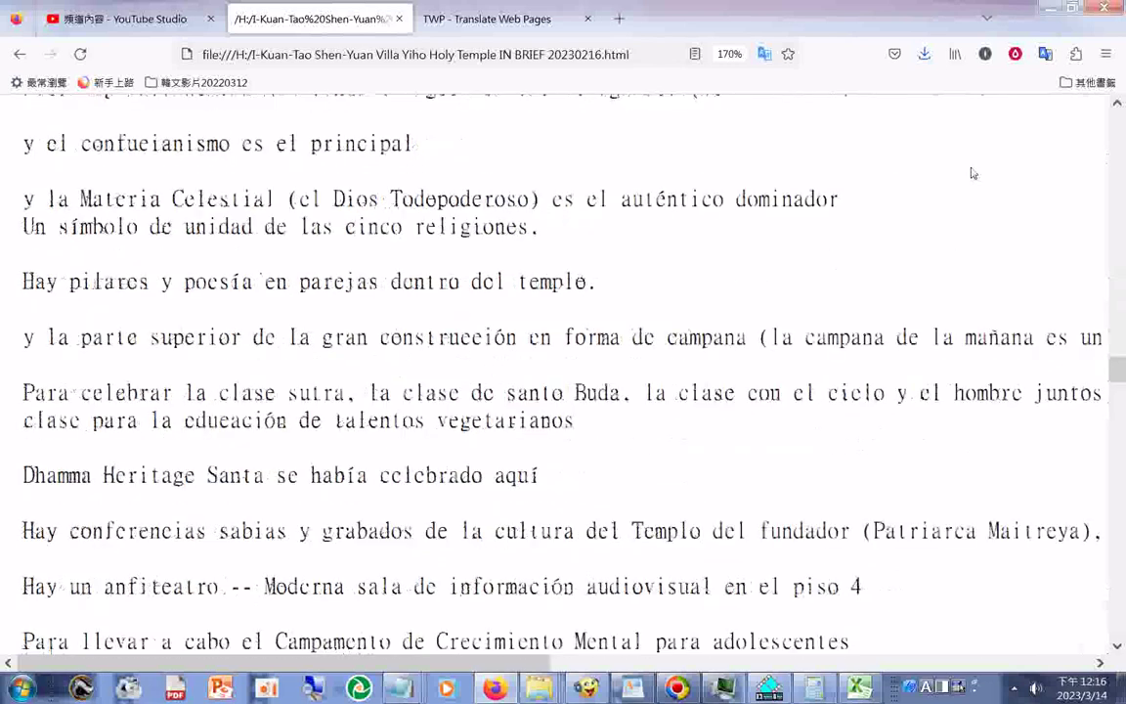
pyautogui.press('pagedown')
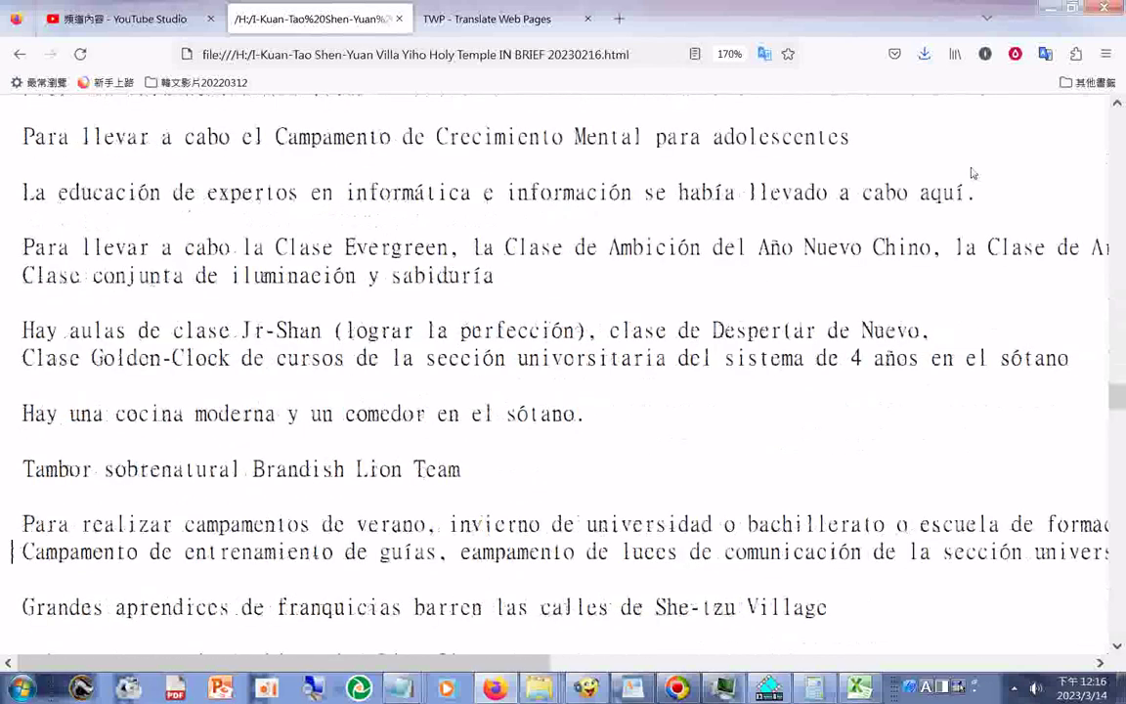
pyautogui.press('pagedown')
pyautogui.press('pagedown')
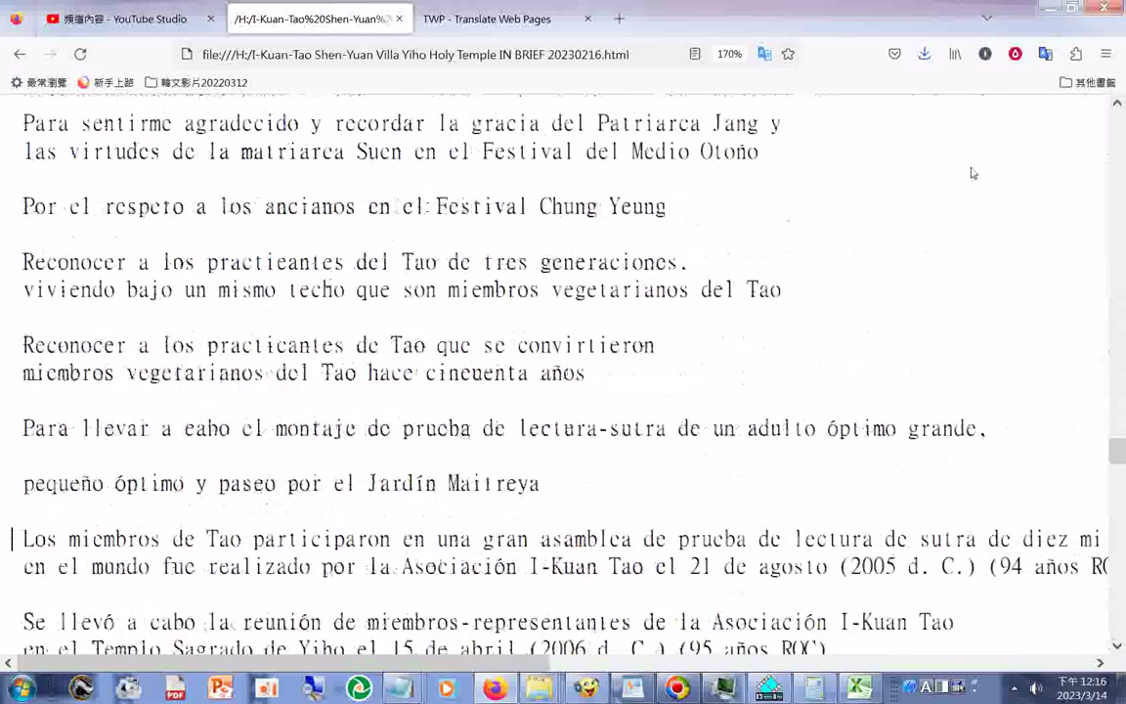
pyautogui.press('pagedown')
pyautogui.press('pagedown')
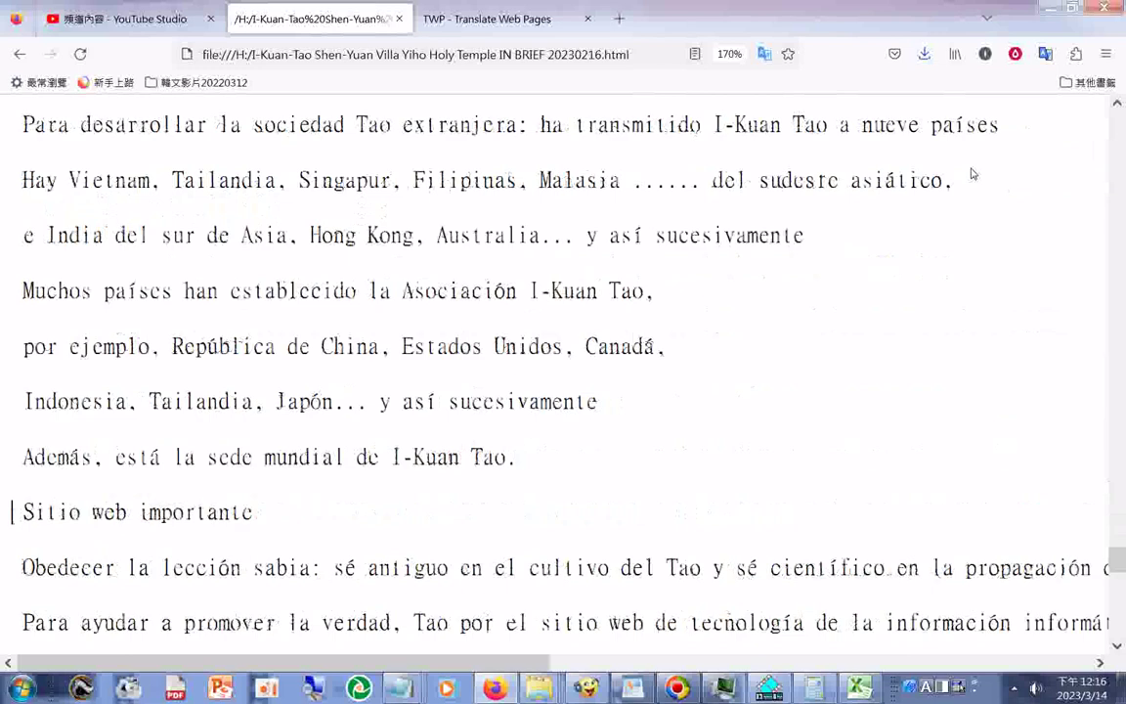
pyautogui.press('pagedown')
pyautogui.press('pagedown')
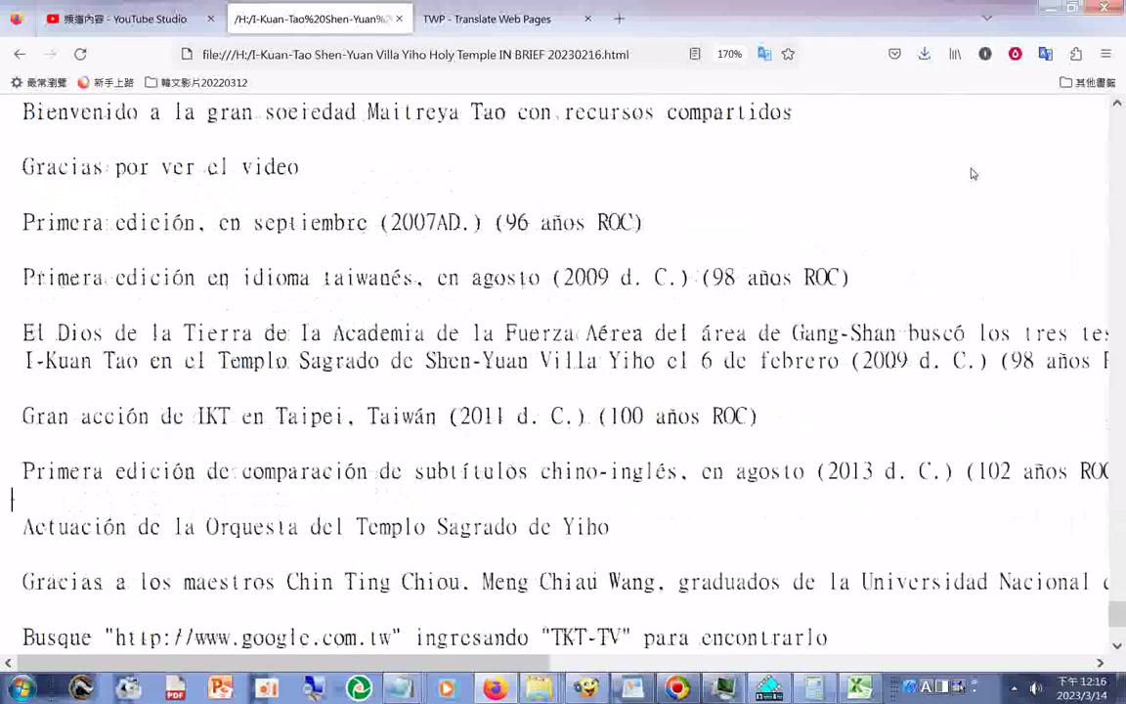
pyautogui.press('pagedown')
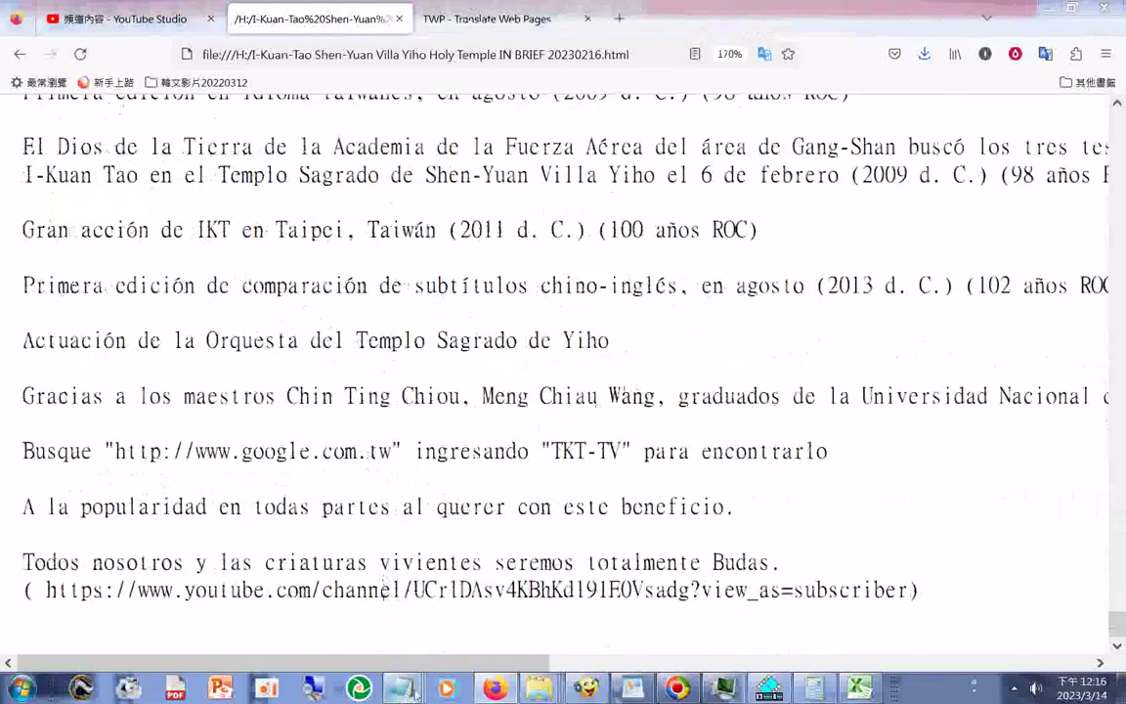
# - Switch to the multilingual Notepad file that begins with the French translation and insert two blank lines above the #法文 heading
pyautogui.click(402, 689)
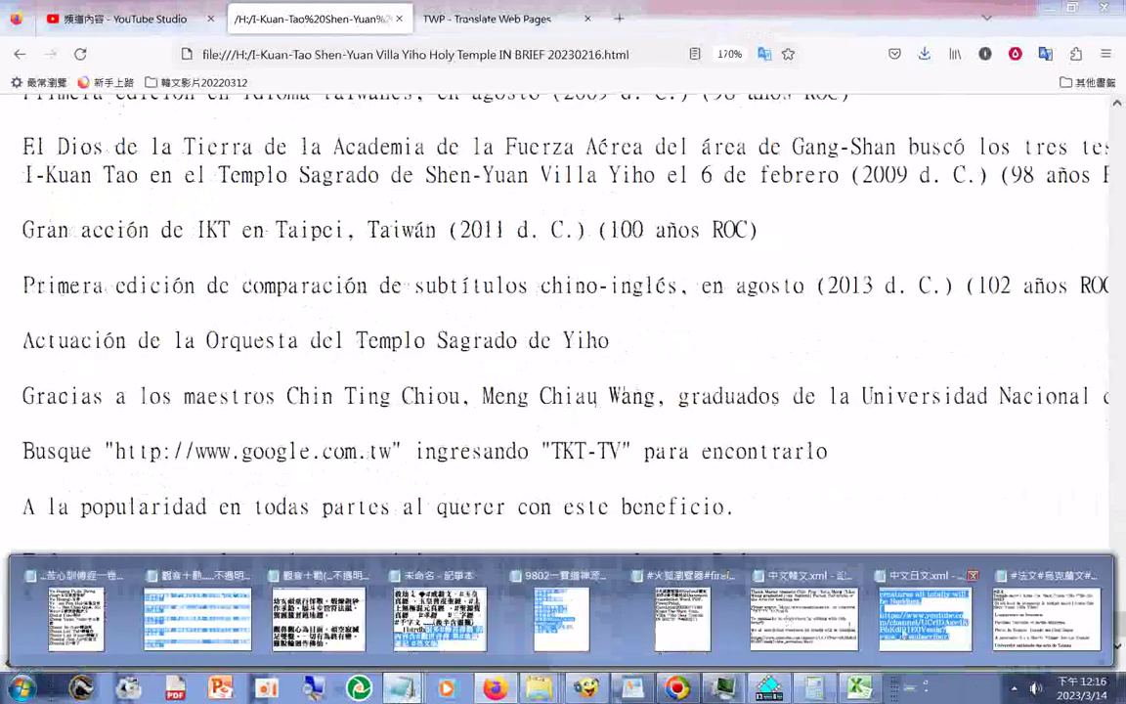
pyautogui.click(992, 626)
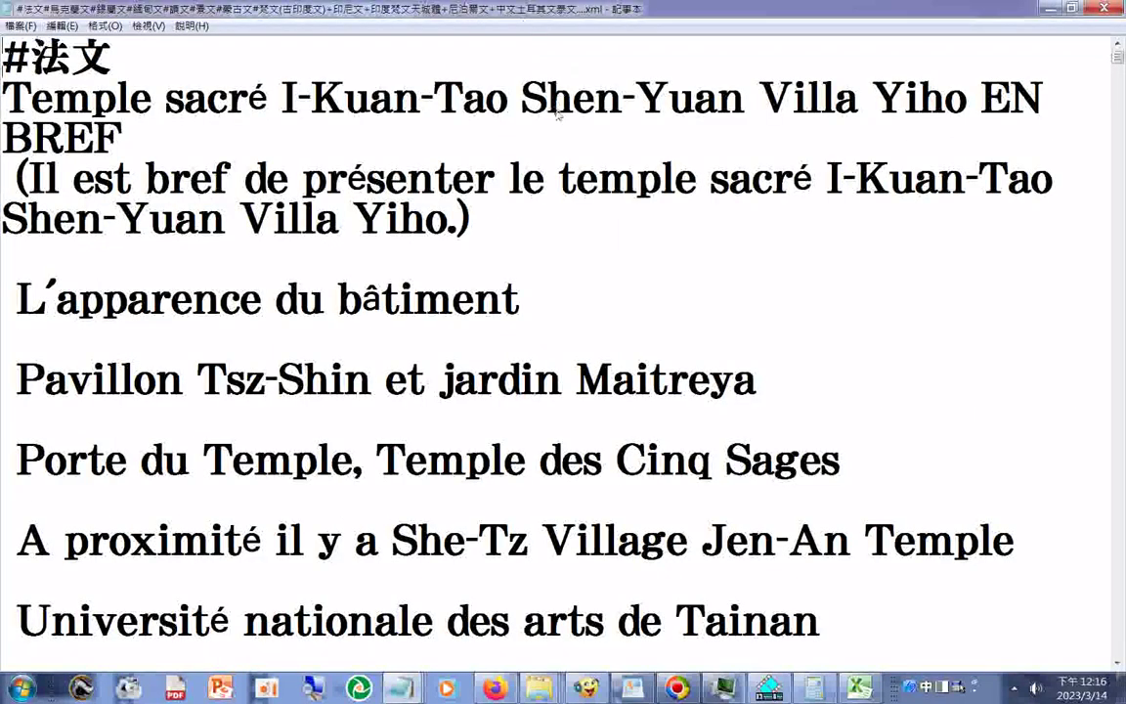
pyautogui.scroll(1, 556, 114)
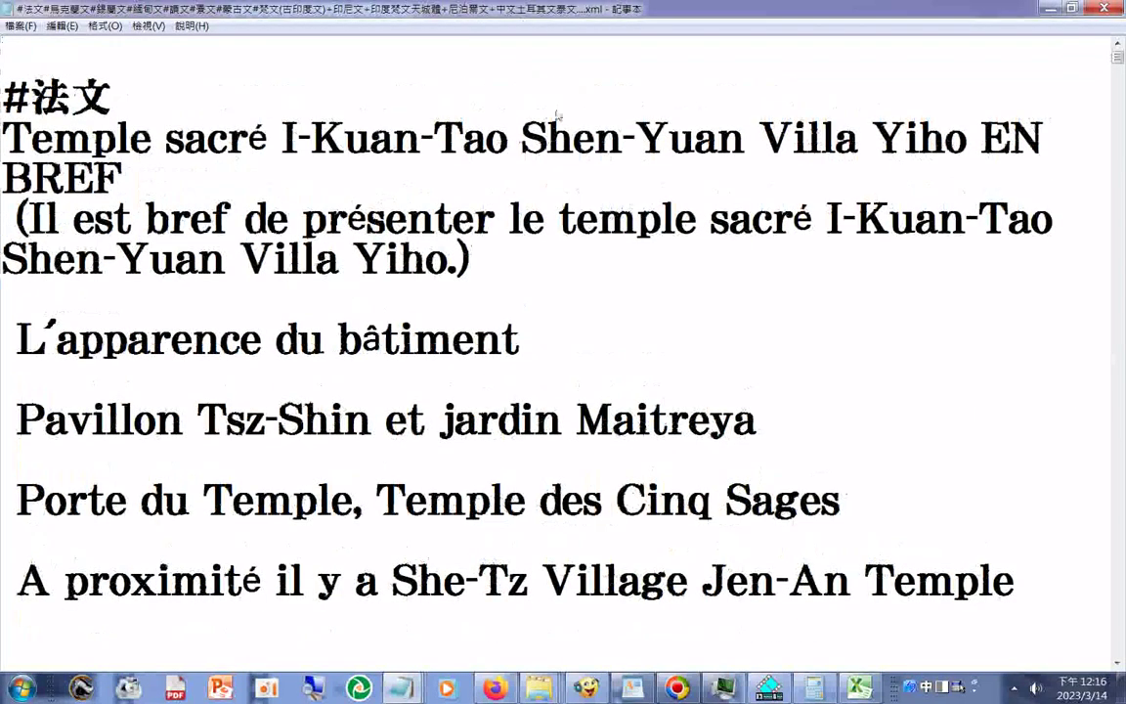
pyautogui.press('Return')
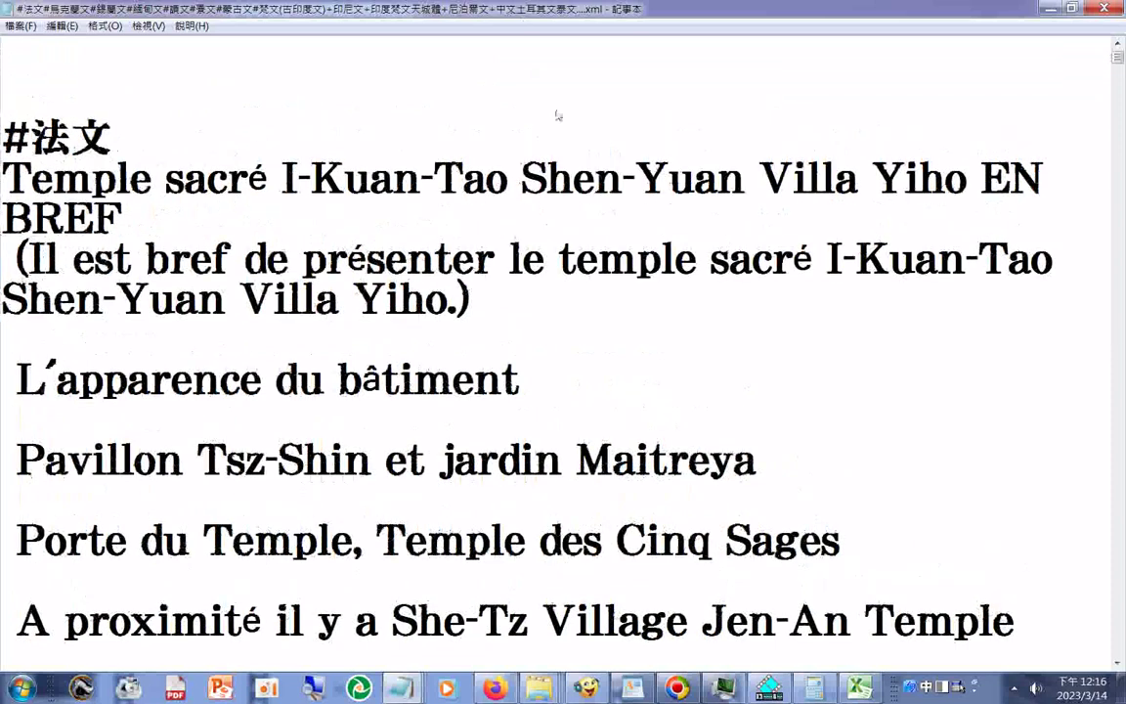
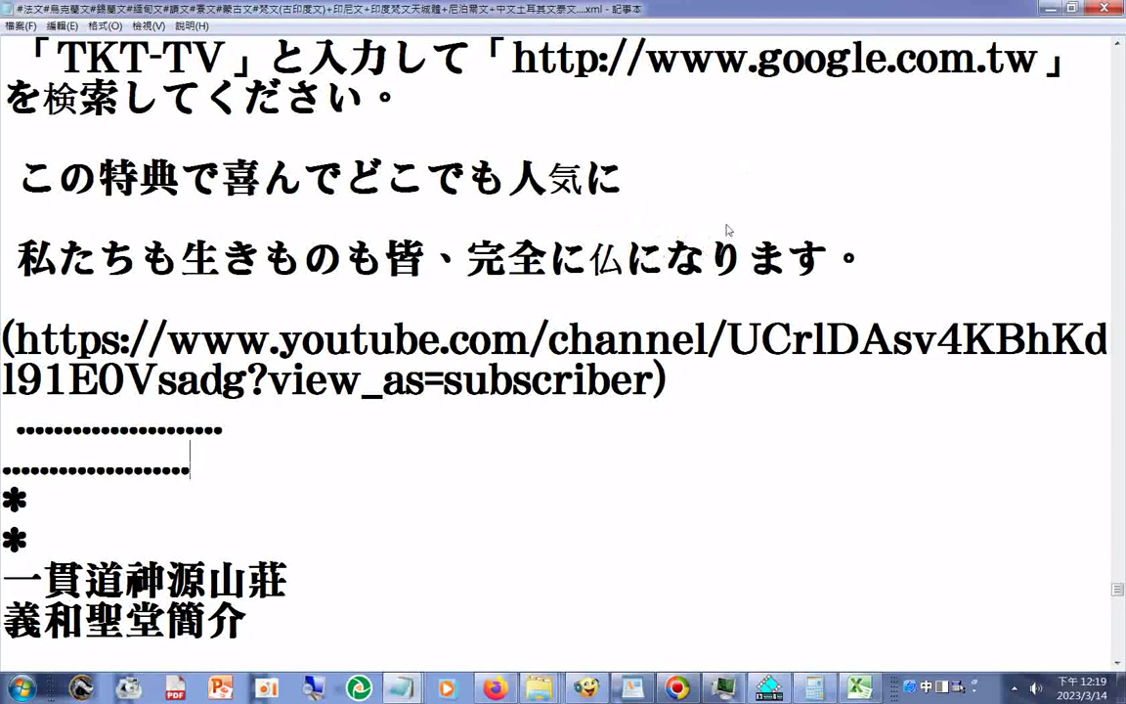
# - Paste the Korean translation on a new line between the two dotted lines that follow the Japanese translation
pyautogui.press('Return')
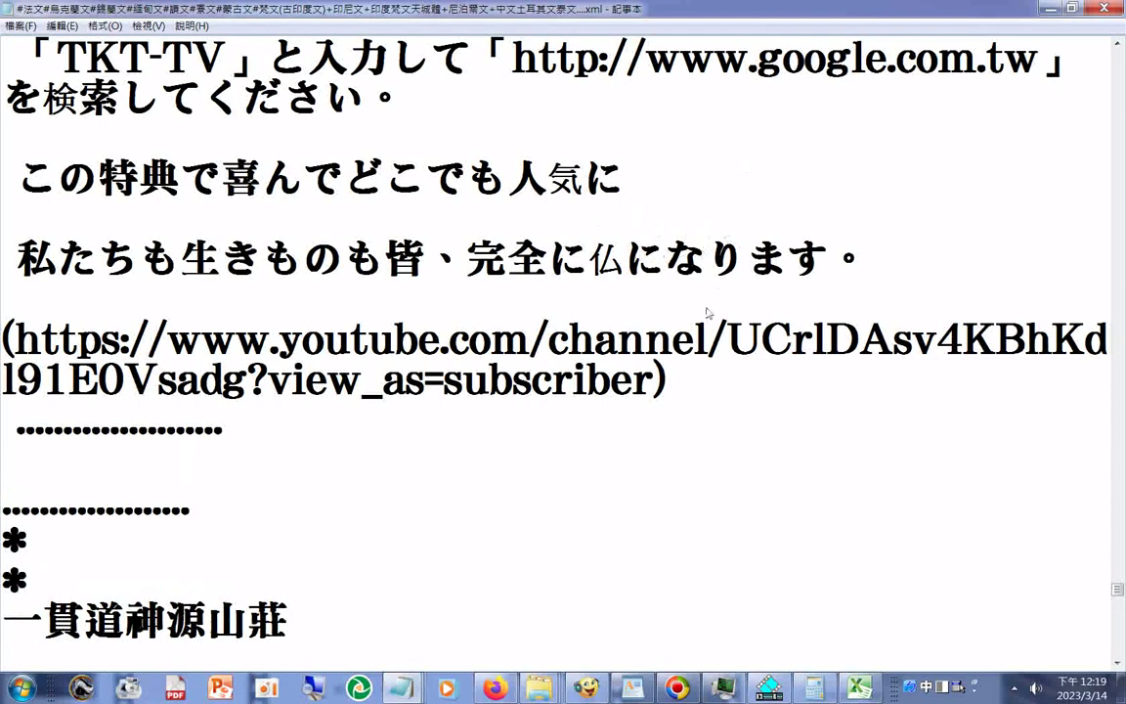
pyautogui.rightClick(558, 477)
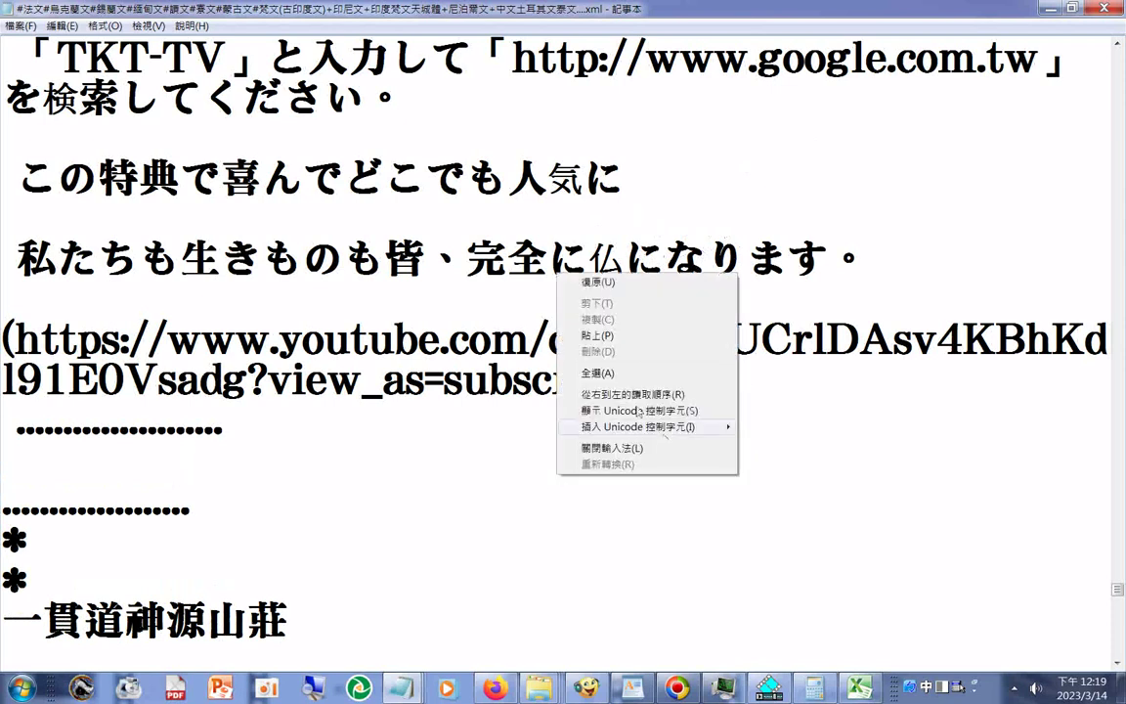
pyautogui.click(597, 335)
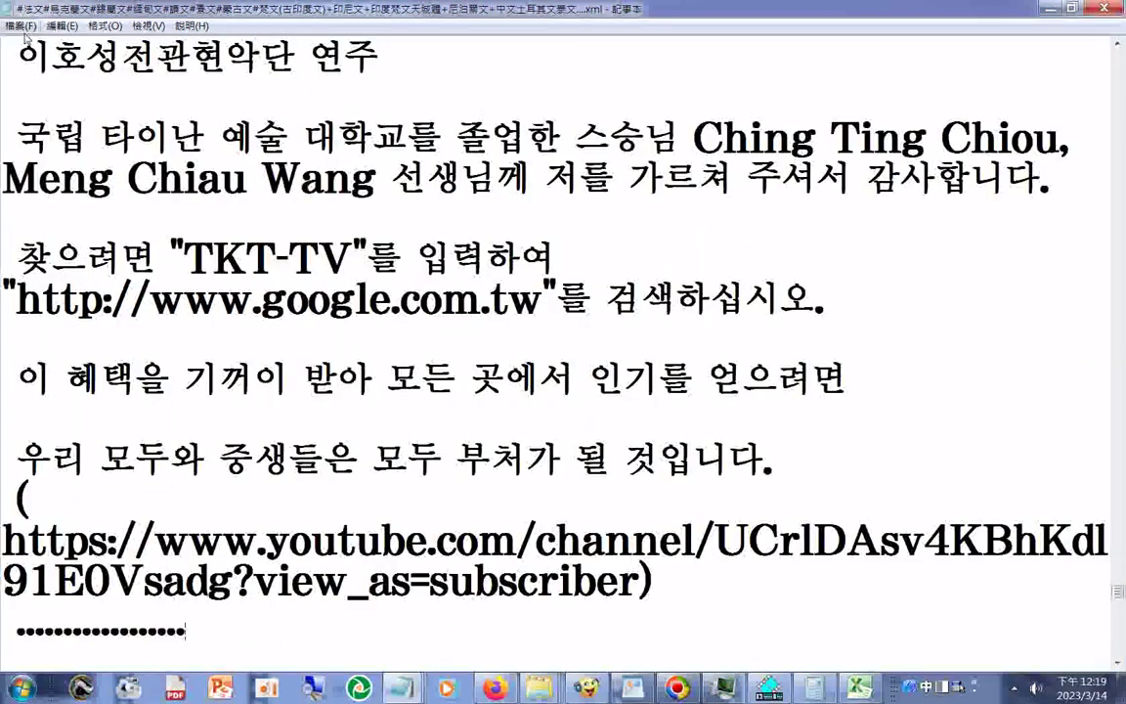
# - Start saving the Notepad file as a new file, changing the beginning of its name to #西班牙文#韓文#法文
pyautogui.click(19, 26)
pyautogui.click(54, 92)
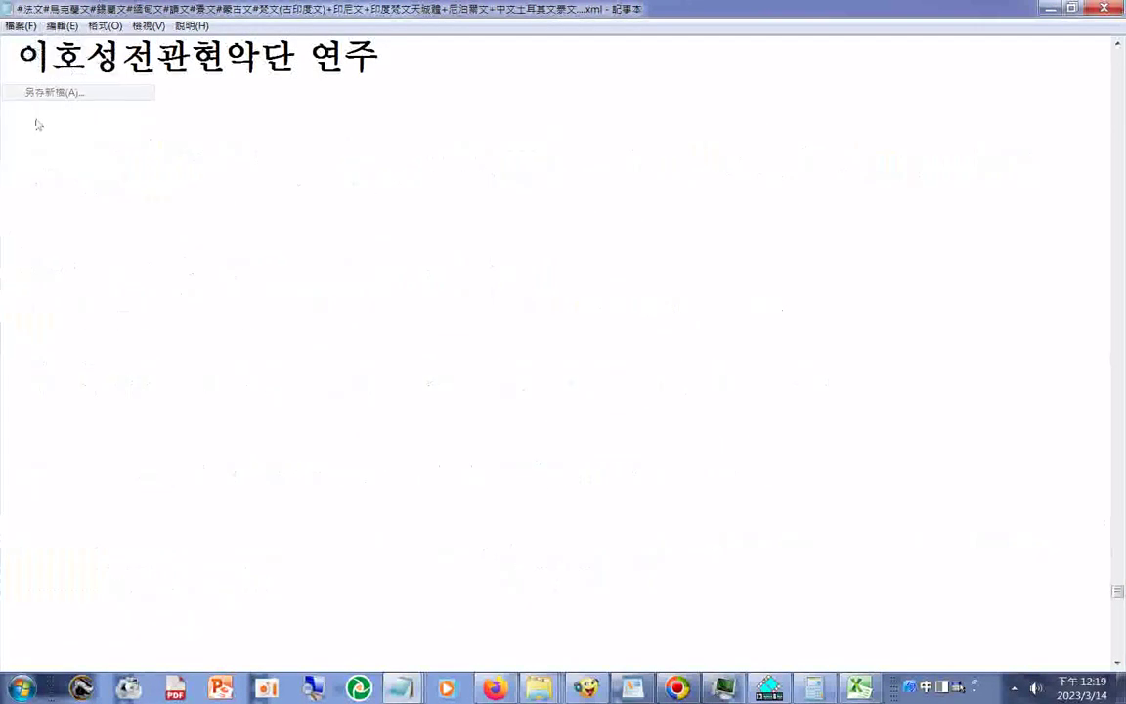
pyautogui.moveTo(435, 345); pyautogui.dragTo(356, 360)
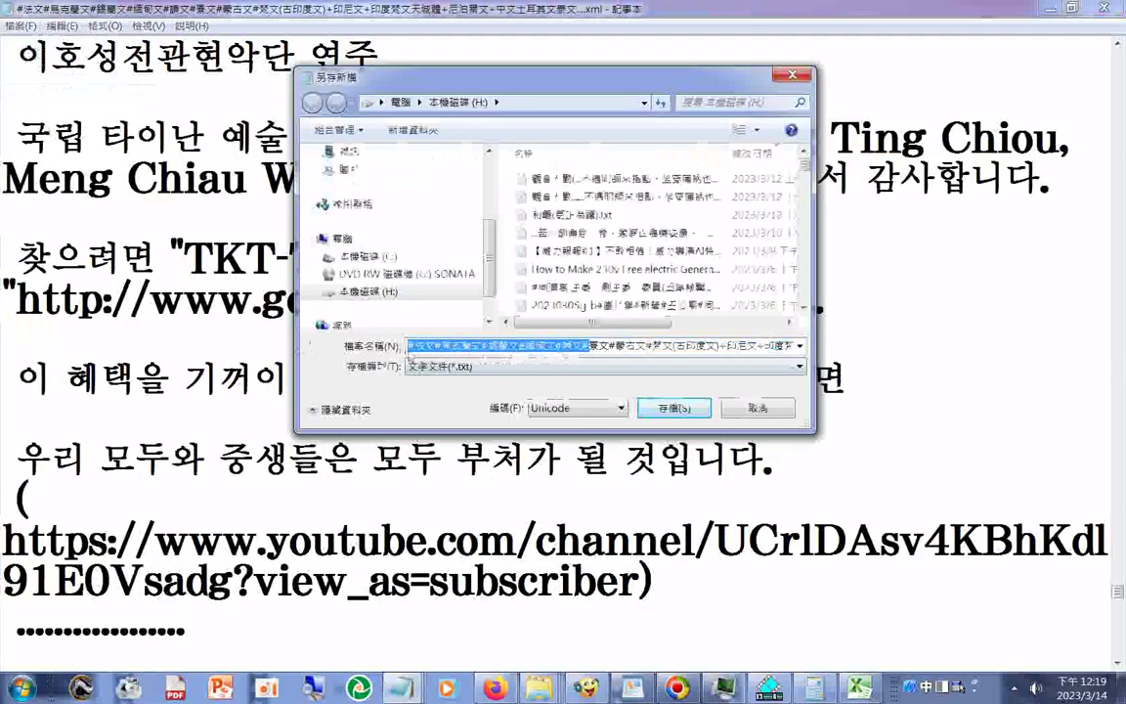
pyautogui.click(407, 348)
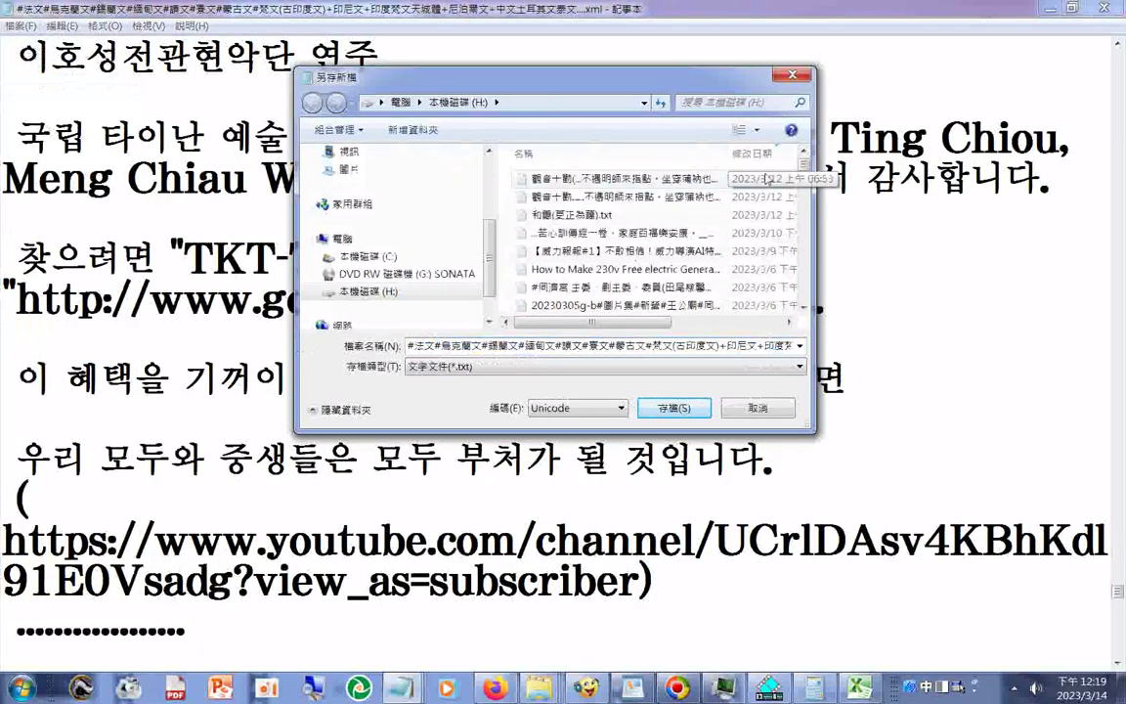
pyautogui.write('#')
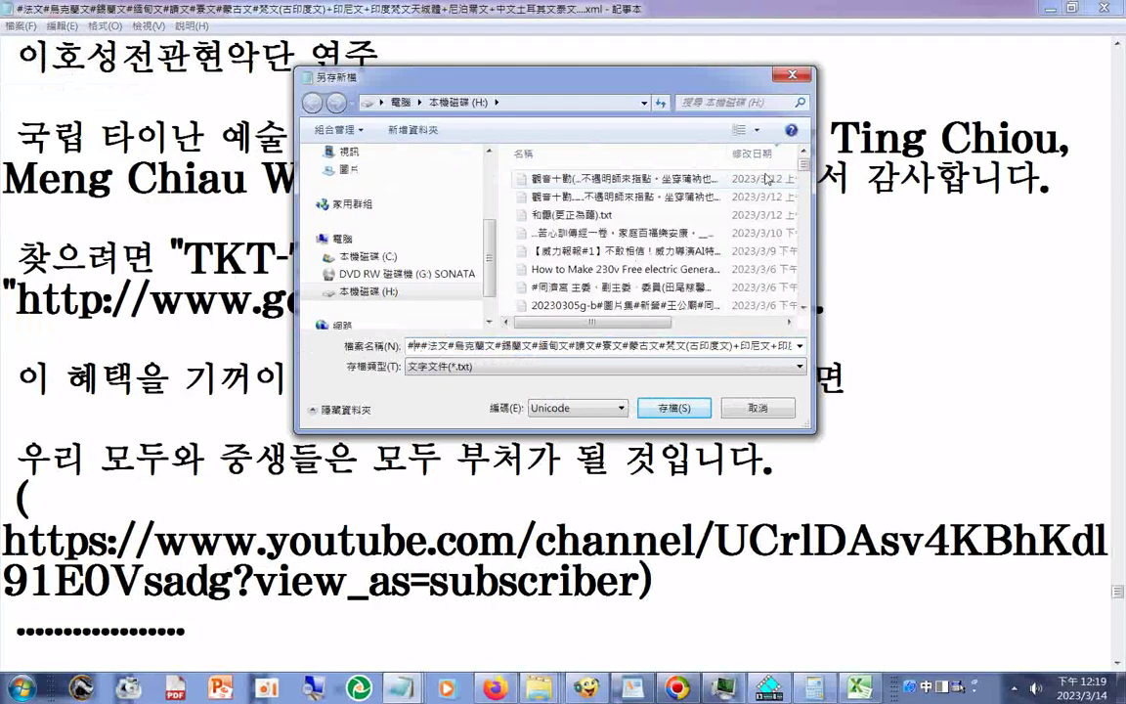
pyautogui.write('西班牙')
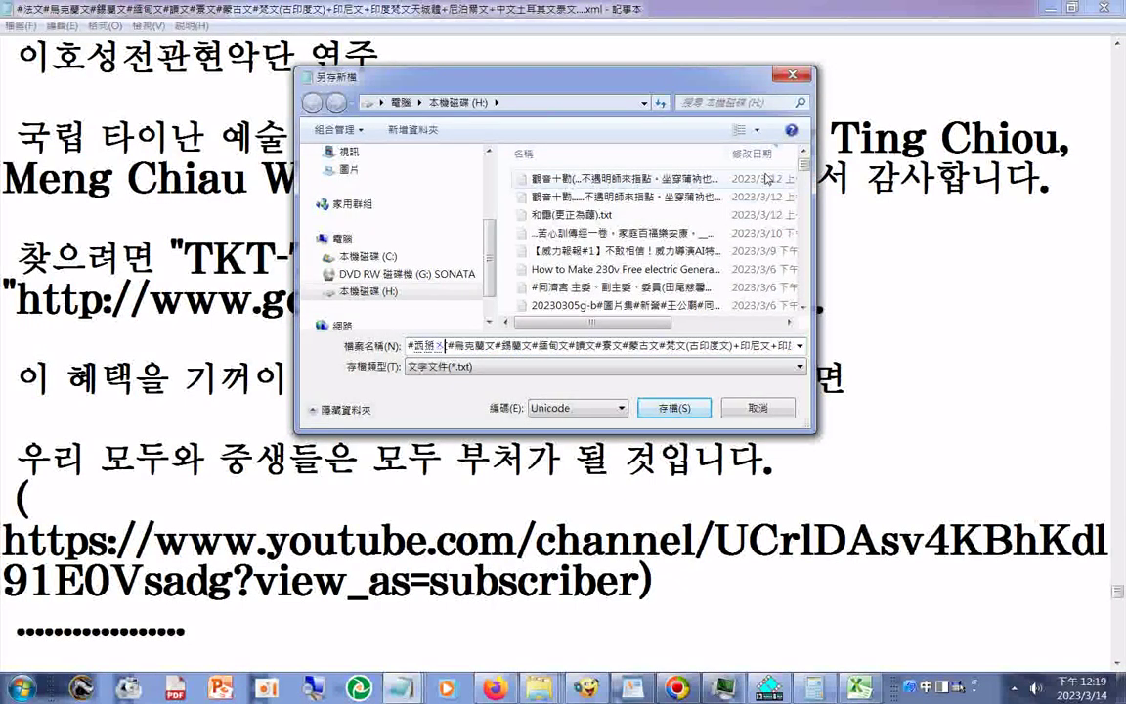
pyautogui.press('BackSpace')
pyautogui.write('班')
pyautogui.write('牙')
pyautogui.write('牙')
pyautogui.write('文#')
pyautogui.write('韓')
pyautogui.write('文')
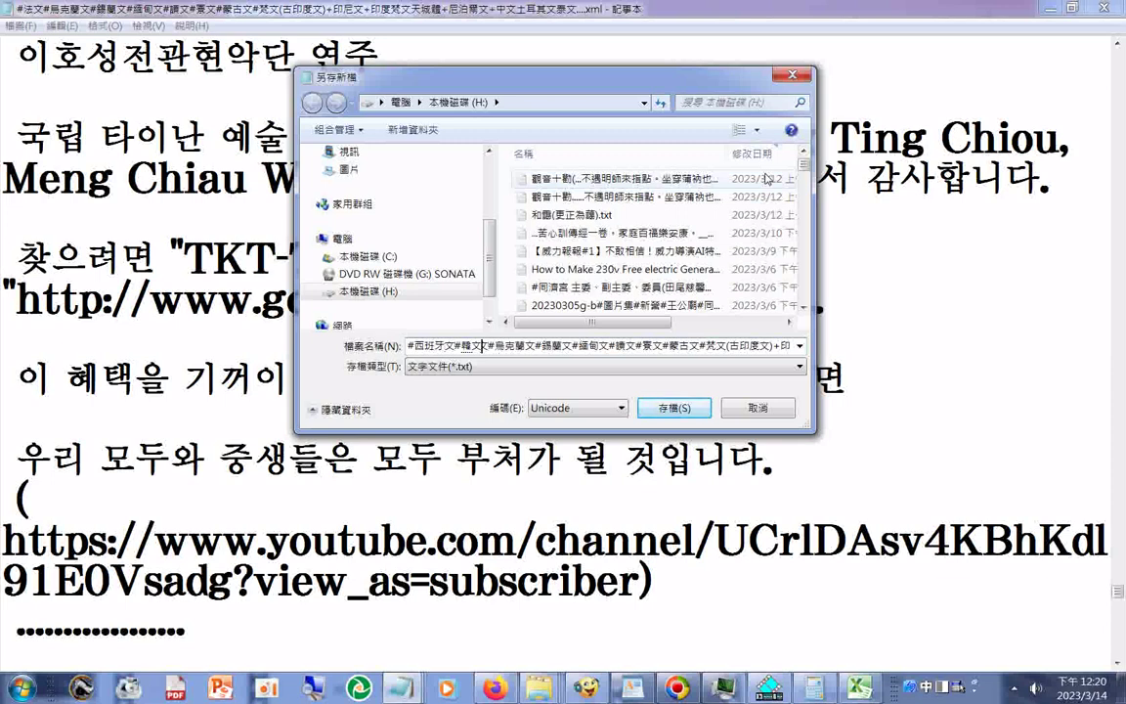
pyautogui.write('#法文')
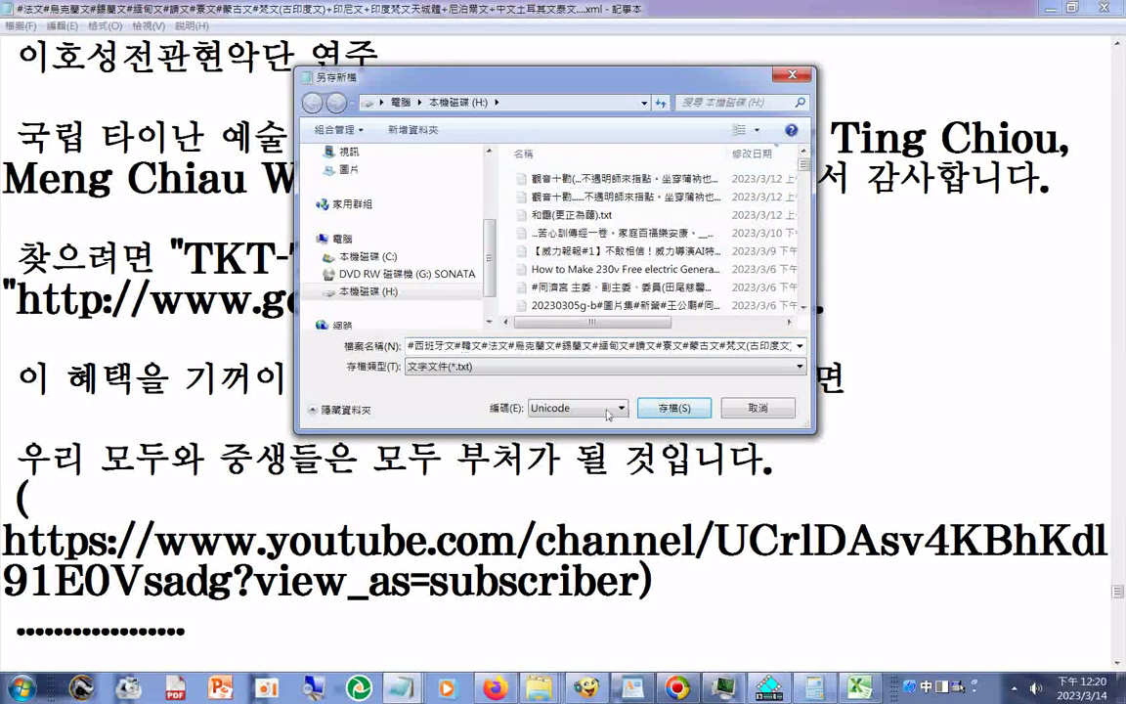
# - Set the file type to 所有檔案 (*.*) and save the renamed file
pyautogui.click(548, 367)
pyautogui.click(528, 398)
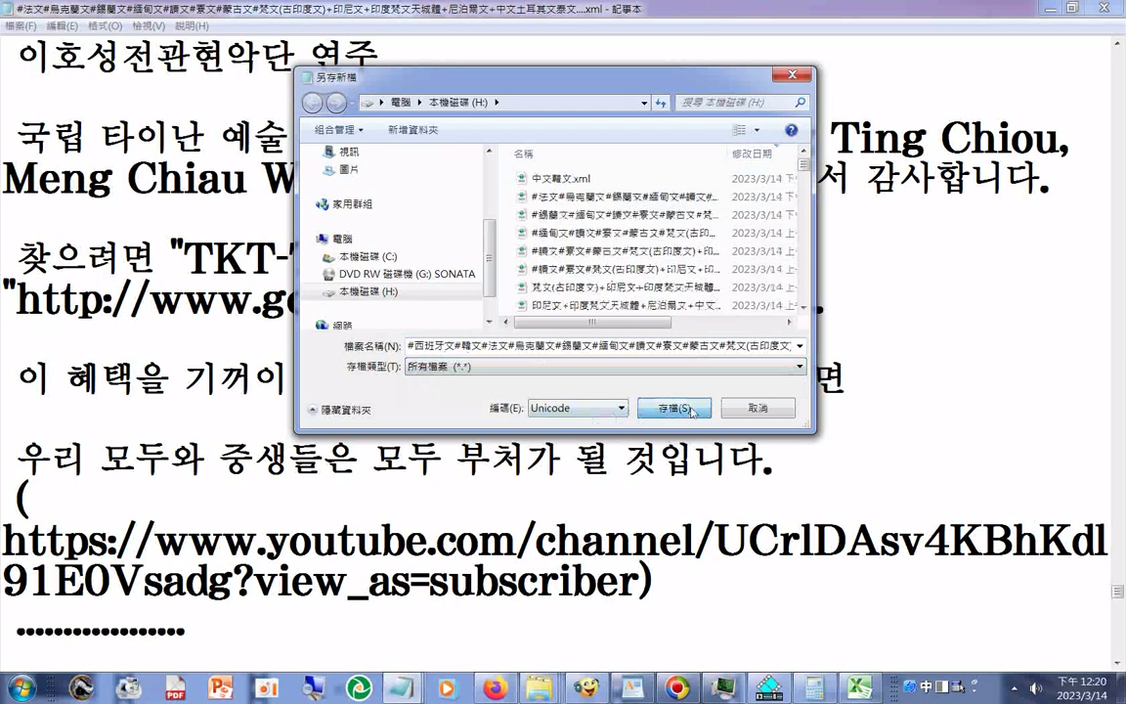
pyautogui.click(673, 408)
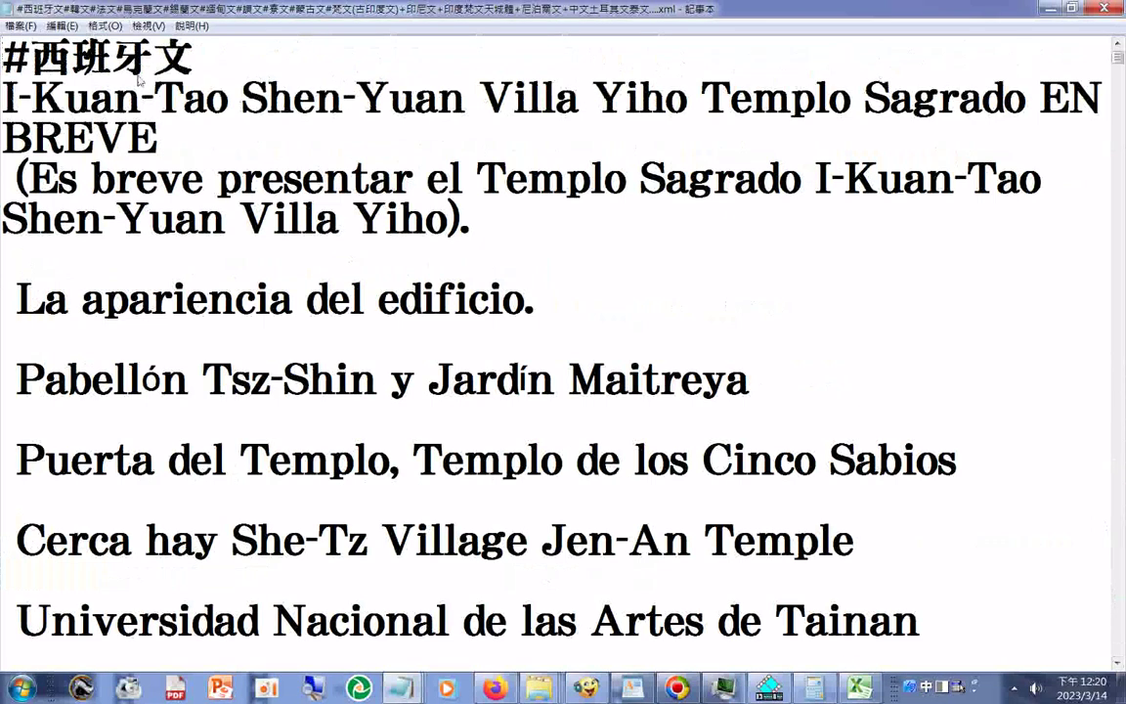
# - Add a dotted separator line above the #西班牙文 heading and a #馬來文 heading followed by blank lines at the file's start
pyautogui.scroll(1, 138, 78)
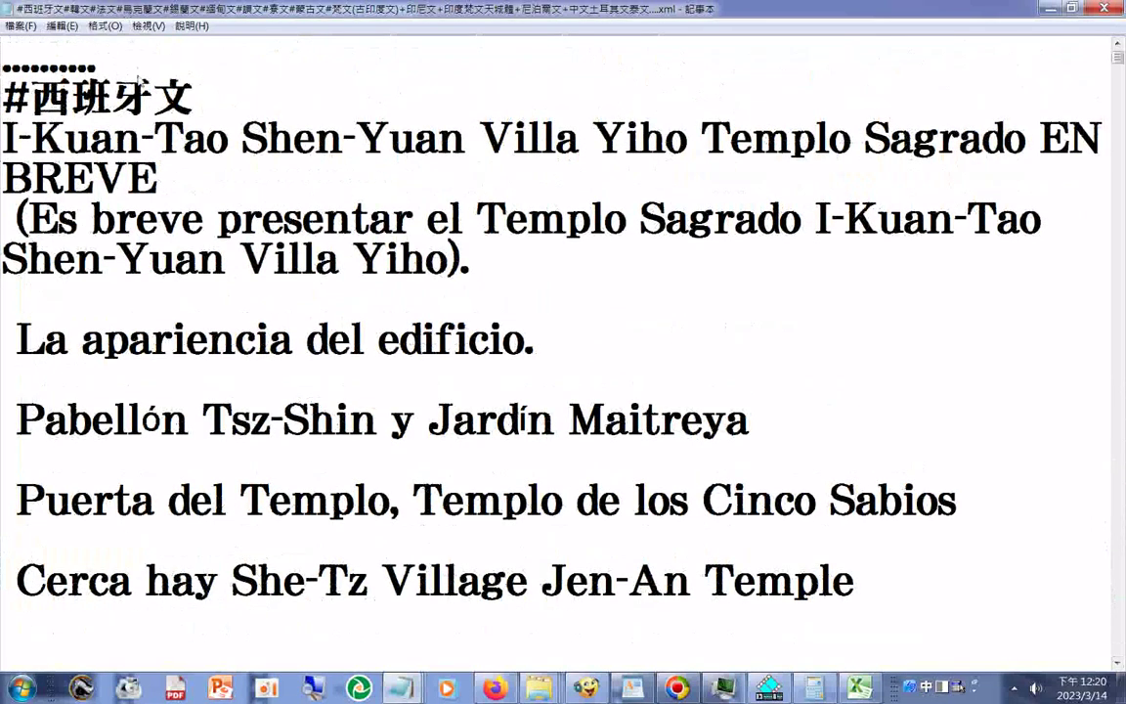
pyautogui.scroll(1, 139, 81)
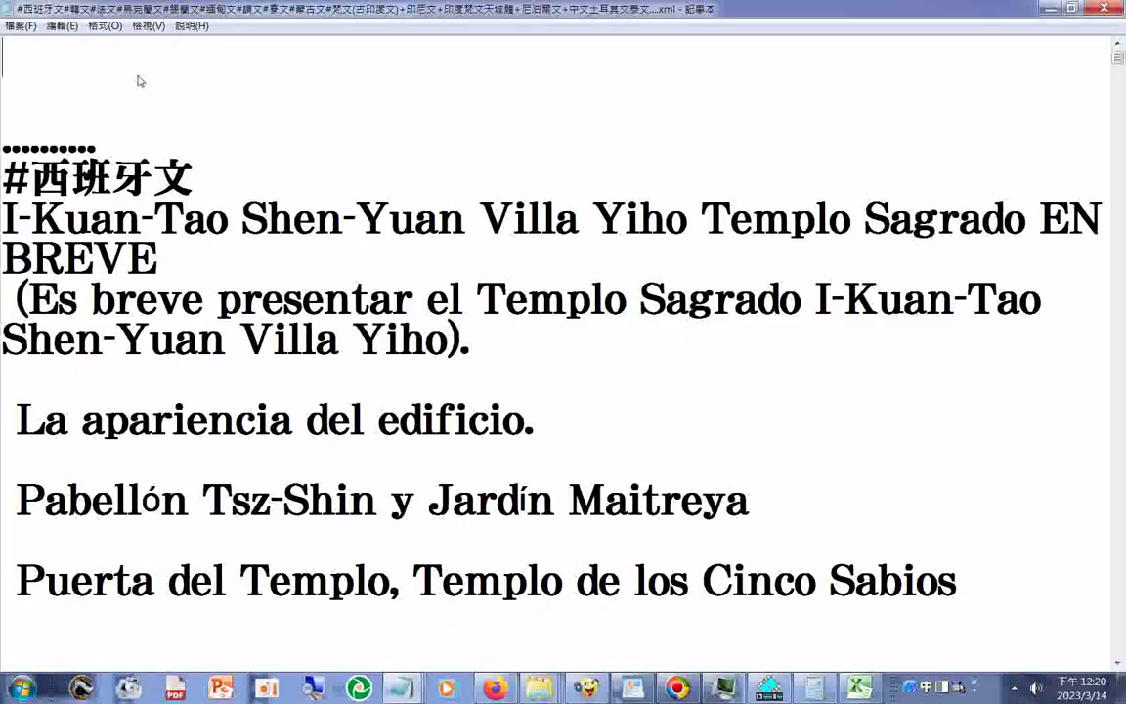
pyautogui.write('#')
pyautogui.write('a83x9')
pyautogui.write('6jp')
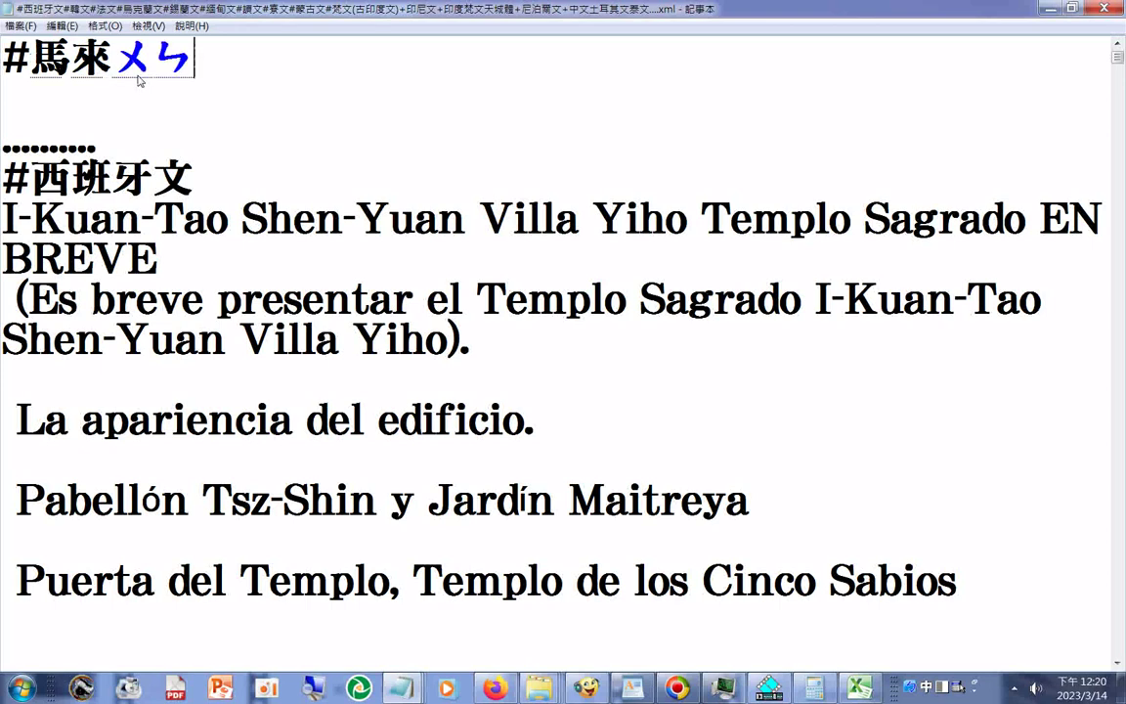
pyautogui.write('6')
pyautogui.press('Return')
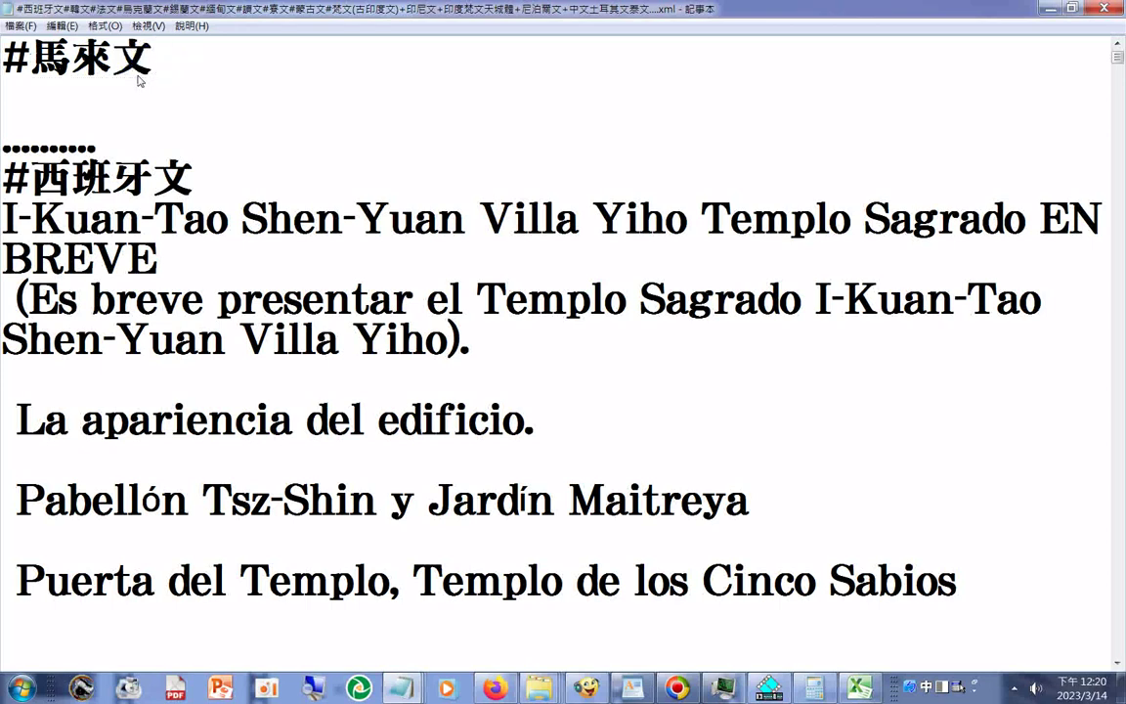
pyautogui.press('Return')
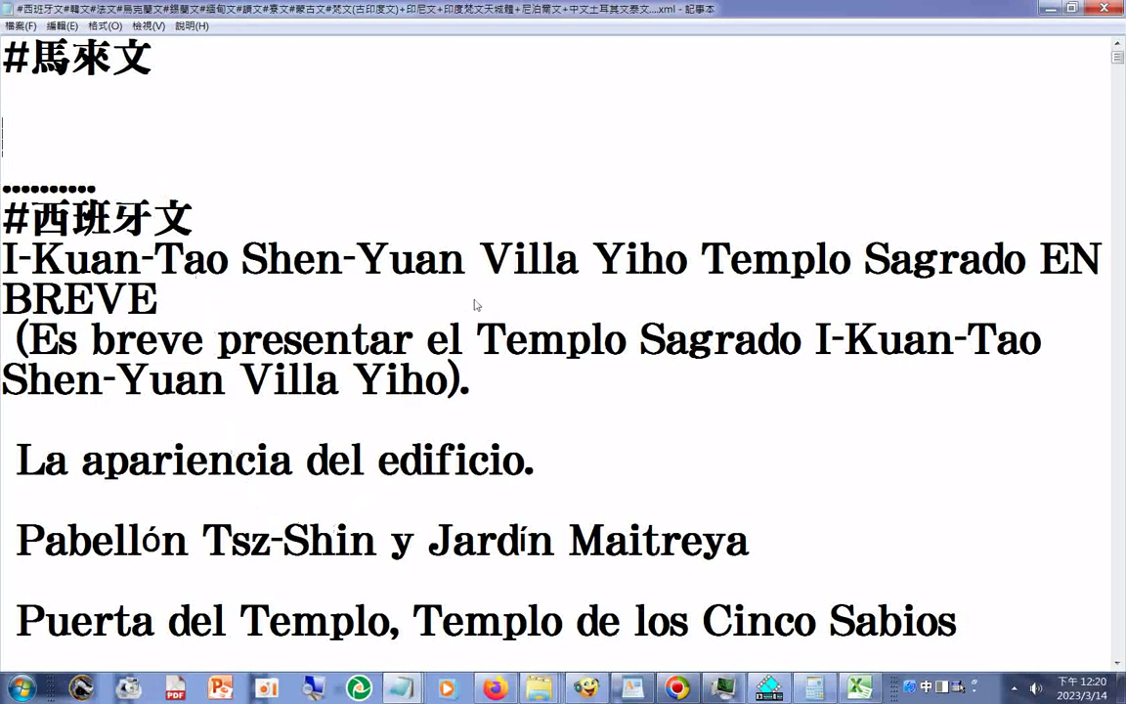
# - Switch to Firefox and set 目標語言 3 to 馬來文 in the TWP - Translate Web Pages settings
pyautogui.click(498, 689)
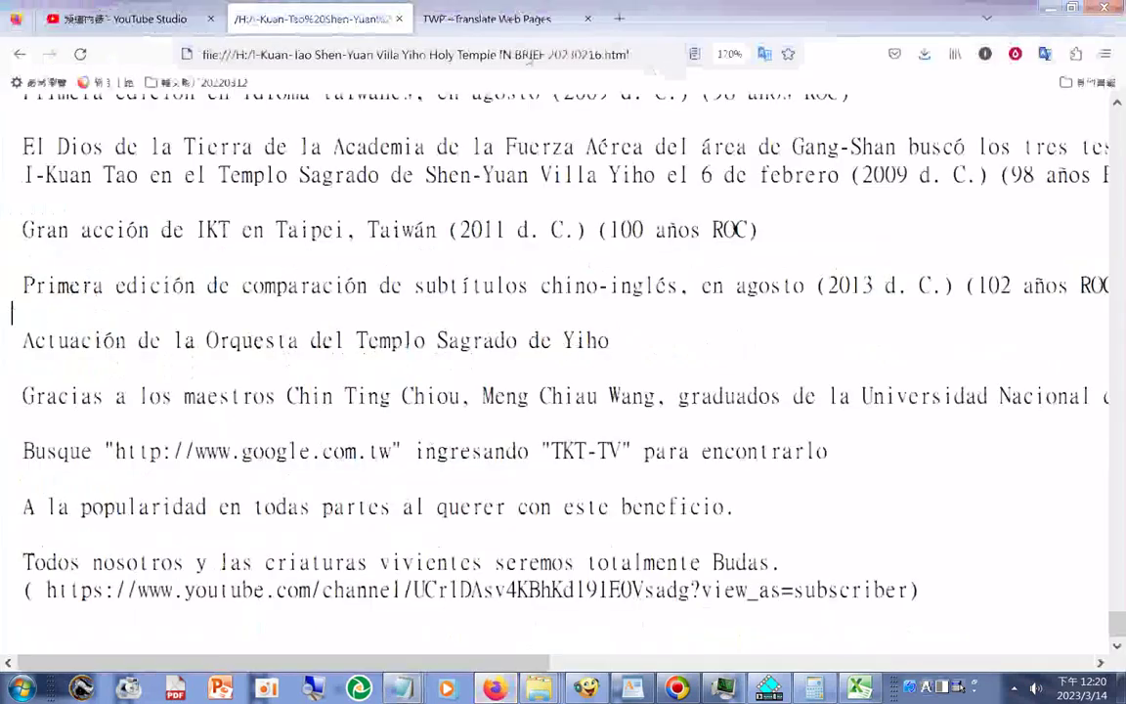
pyautogui.click(484, 22)
pyautogui.click(954, 354)
pyautogui.scroll(-3, 911, 459)
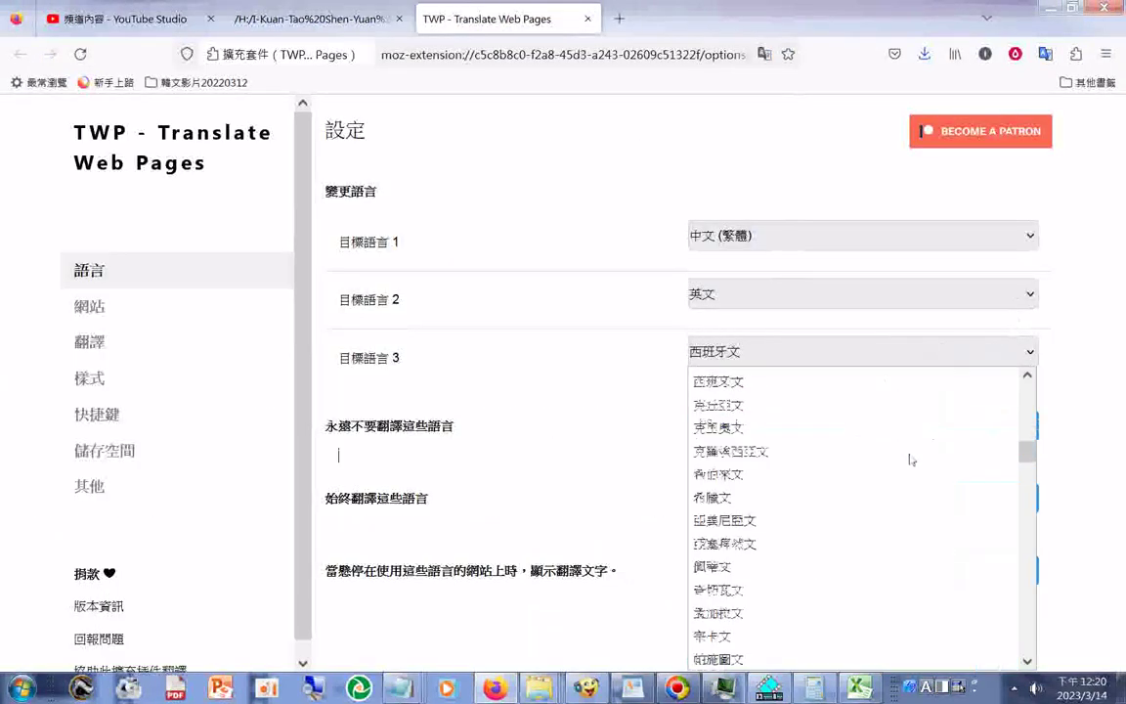
pyautogui.scroll(-10, 911, 459)
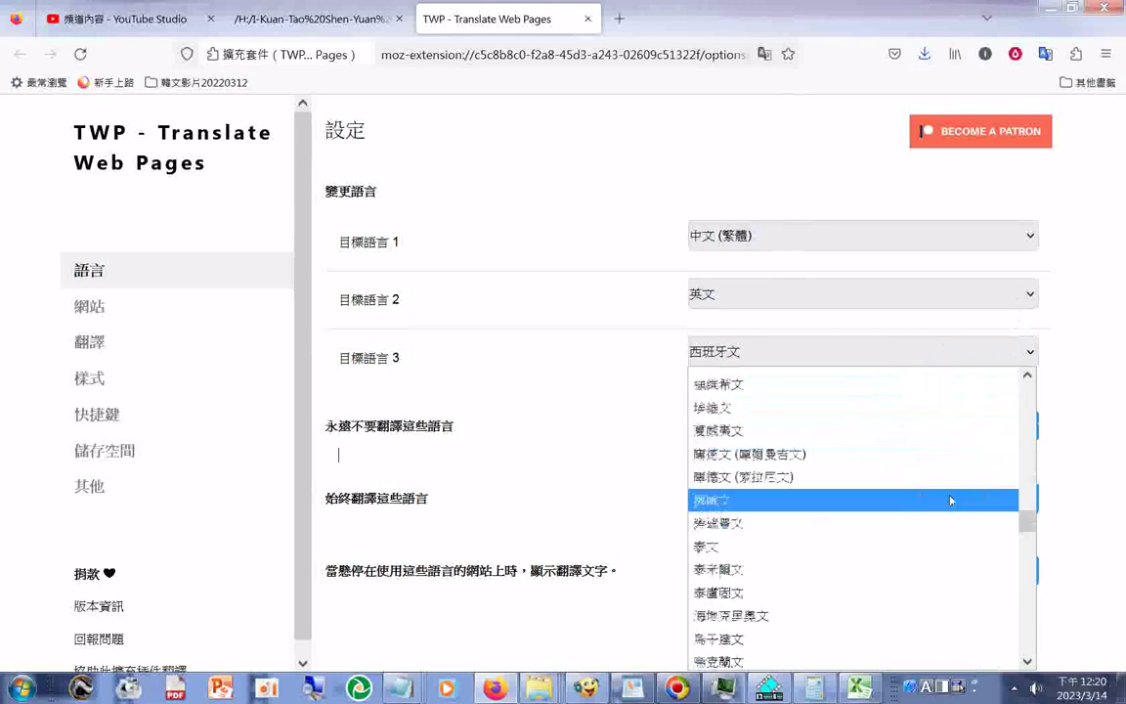
pyautogui.scroll(-4, 945, 464)
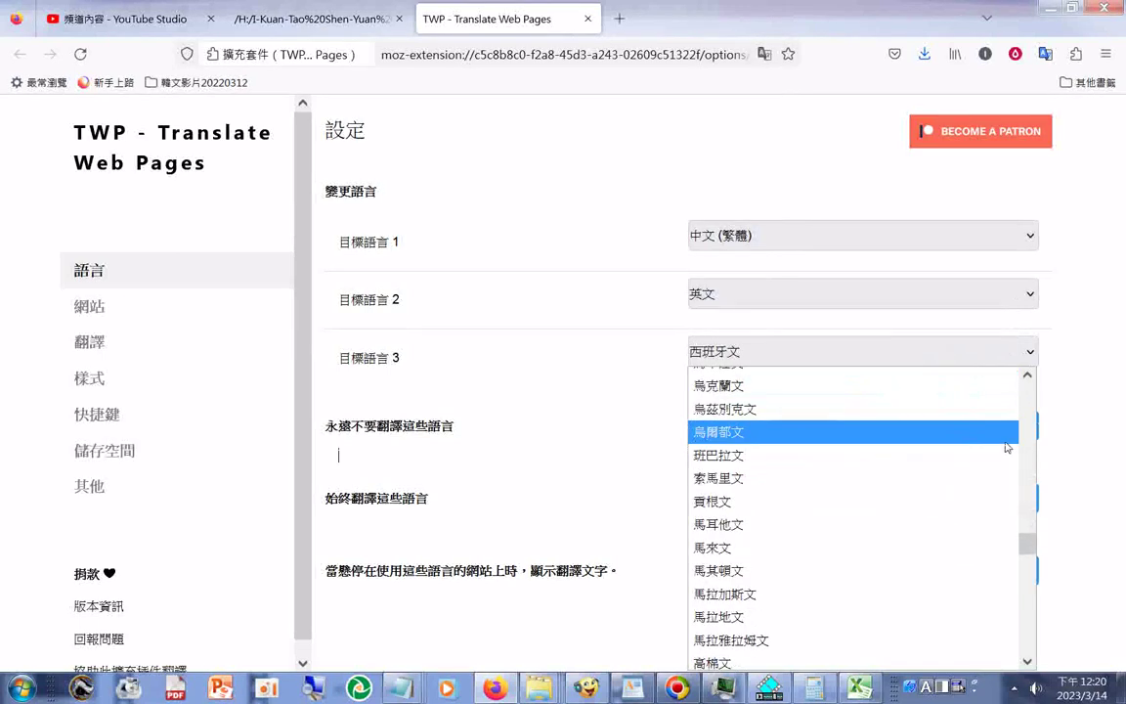
pyautogui.scroll(-2, 1006, 446)
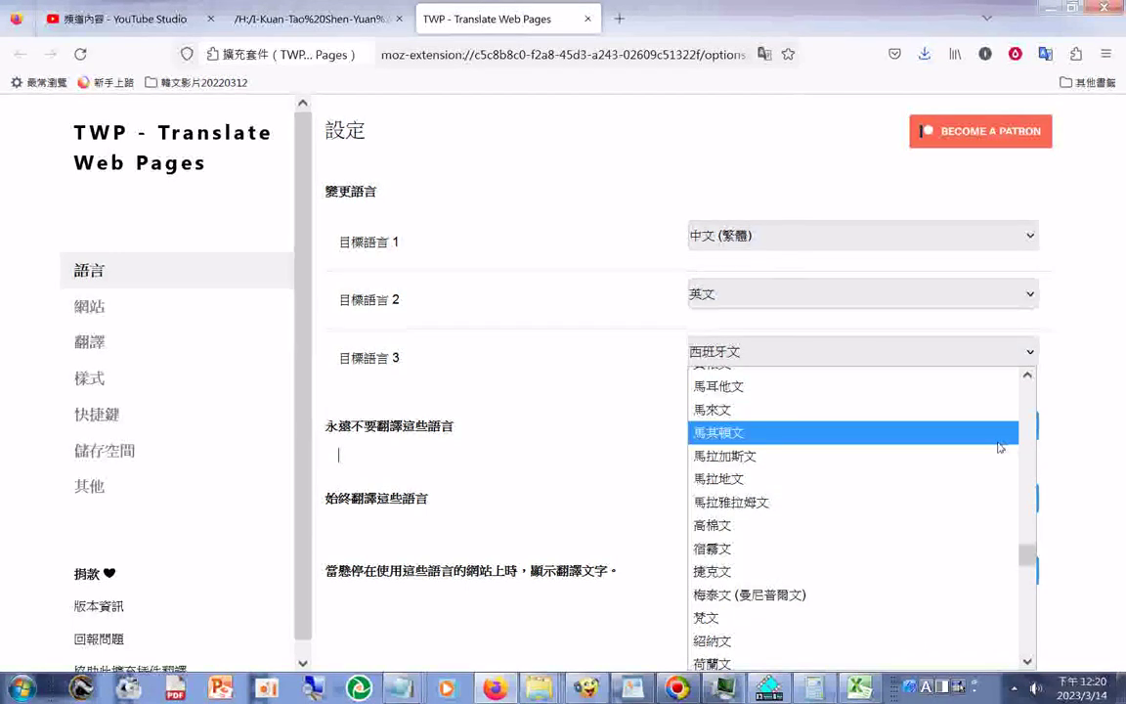
pyautogui.click(782, 408)
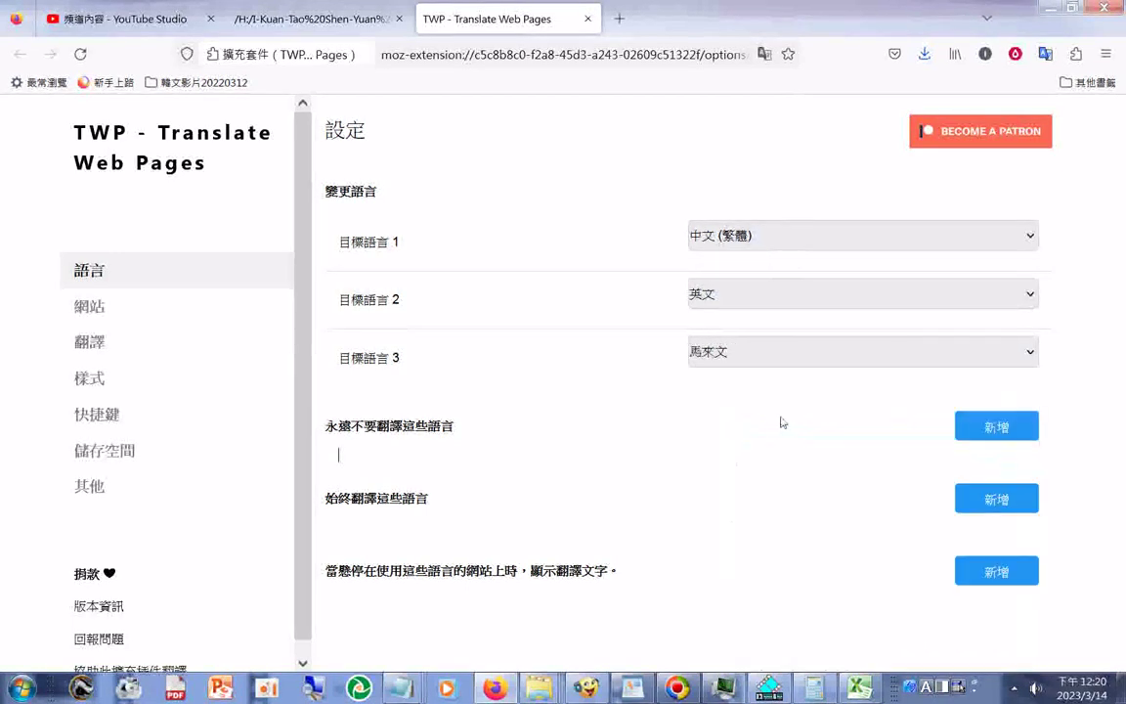
# - Translate the Yiho Holy Temple introduction page into 馬來文 with the TWP extension
pyautogui.click(326, 29)
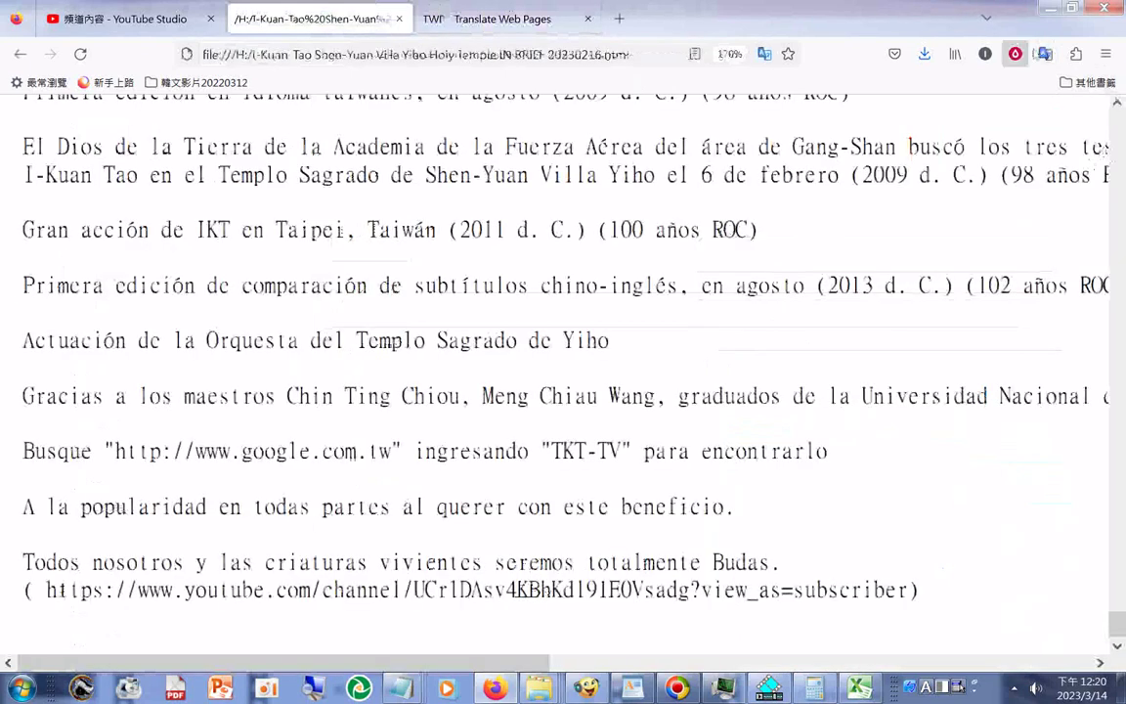
pyautogui.click(1045, 54)
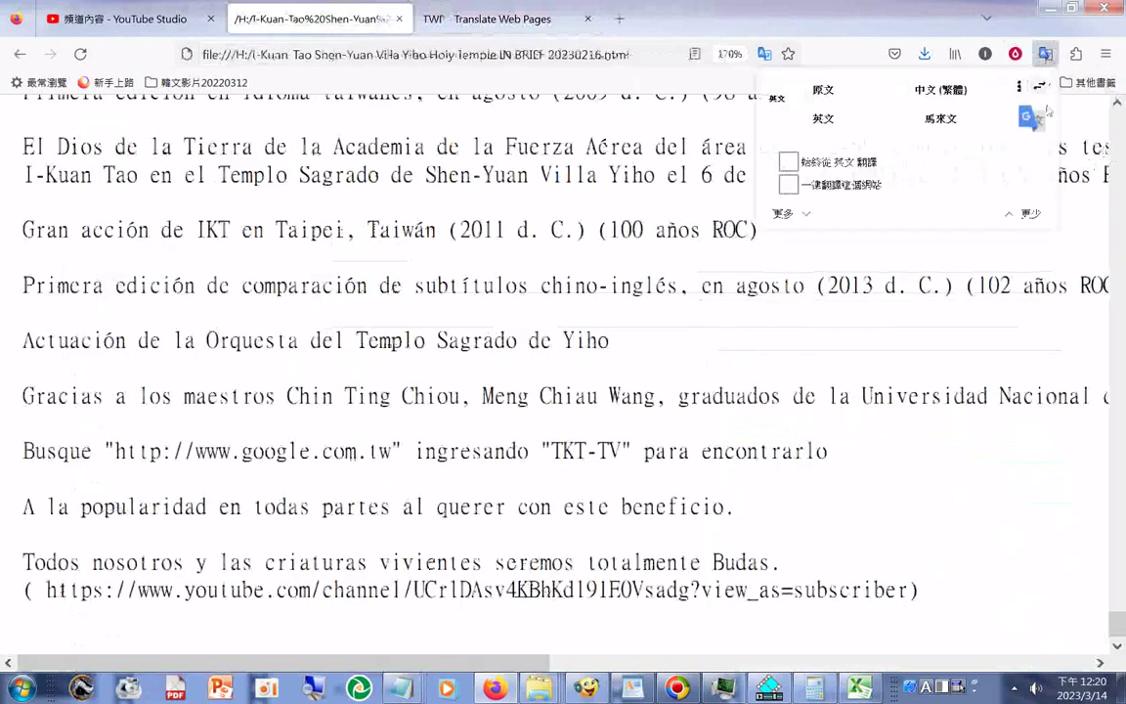
pyautogui.click(936, 122)
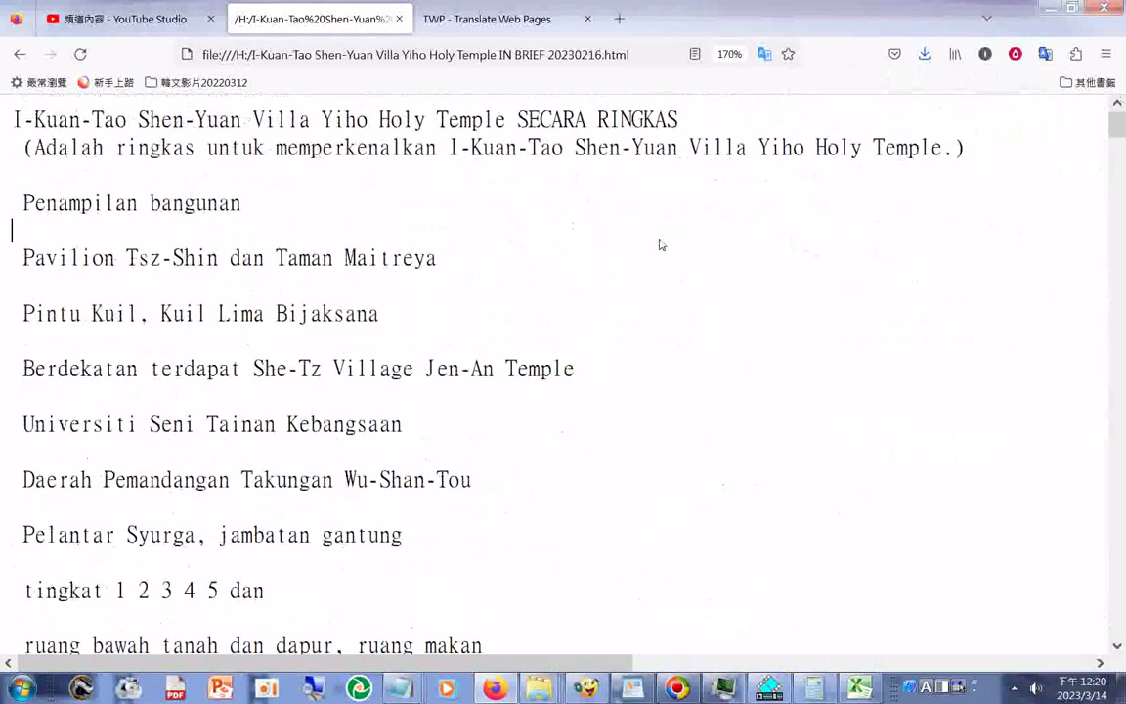
# - Select the entire Malay translation of the page and copy it
pyautogui.rightClick(597, 149)
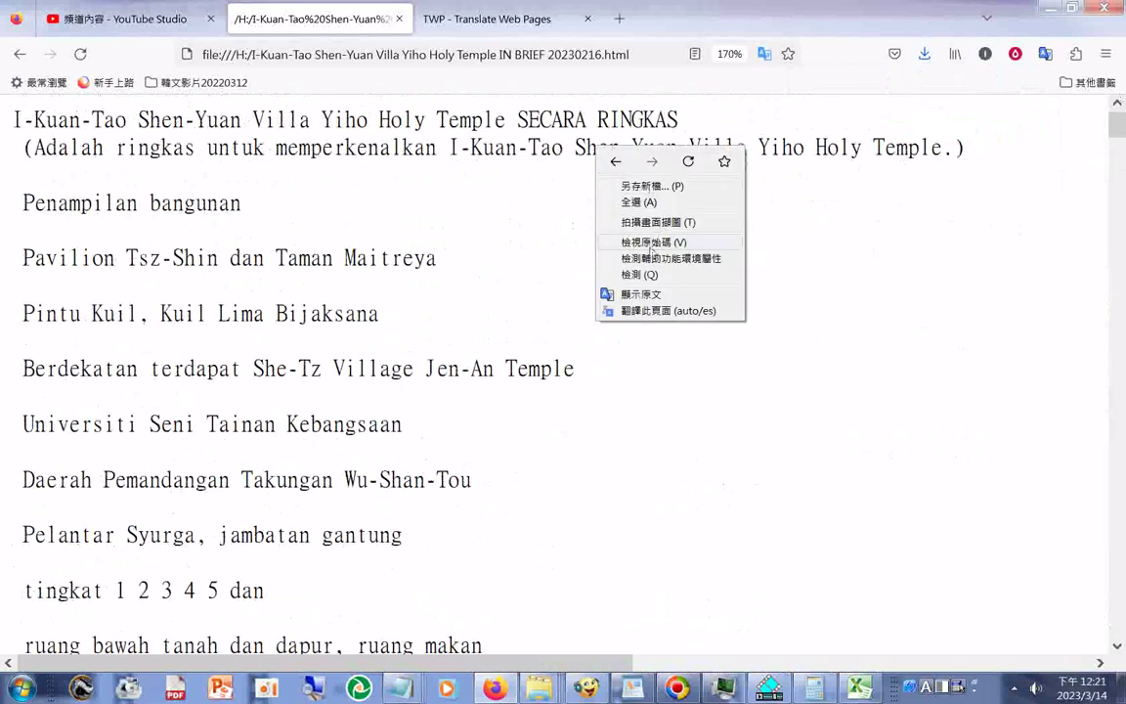
pyautogui.click(634, 205)
pyautogui.hotkey('ctrl', 'a')
pyautogui.rightClick(339, 280)
pyautogui.click(344, 270)
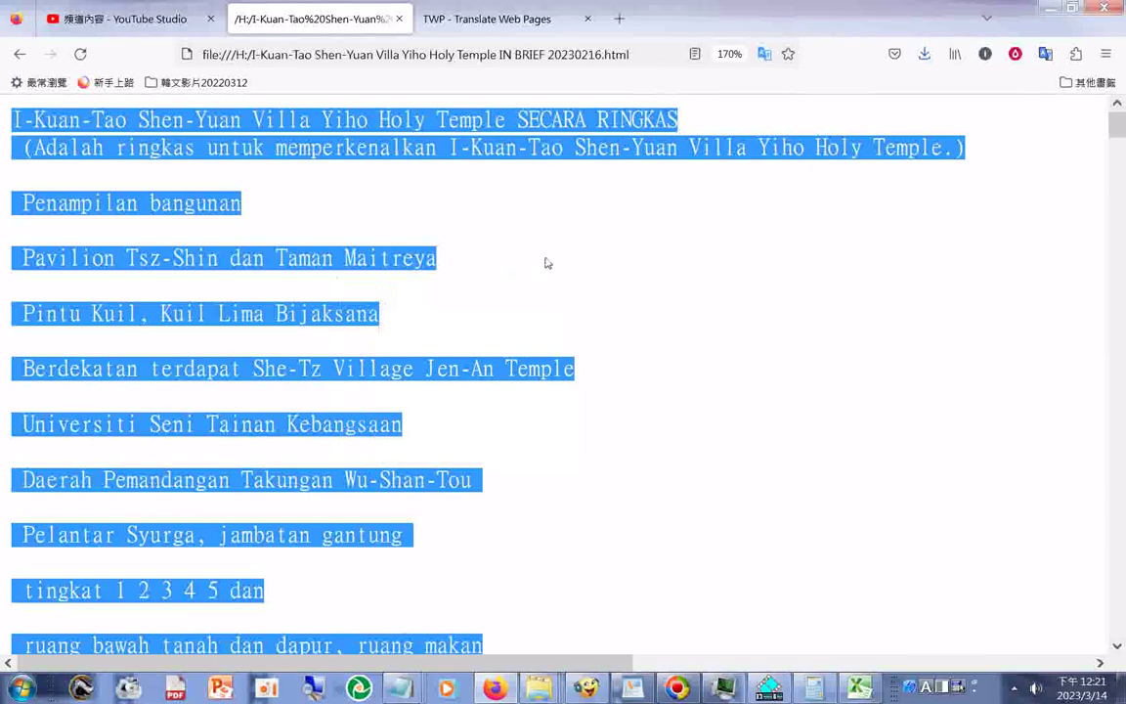
# - Read through the Malay translation of the temple introduction page from beginning to end and return to its start
pyautogui.click(696, 241)
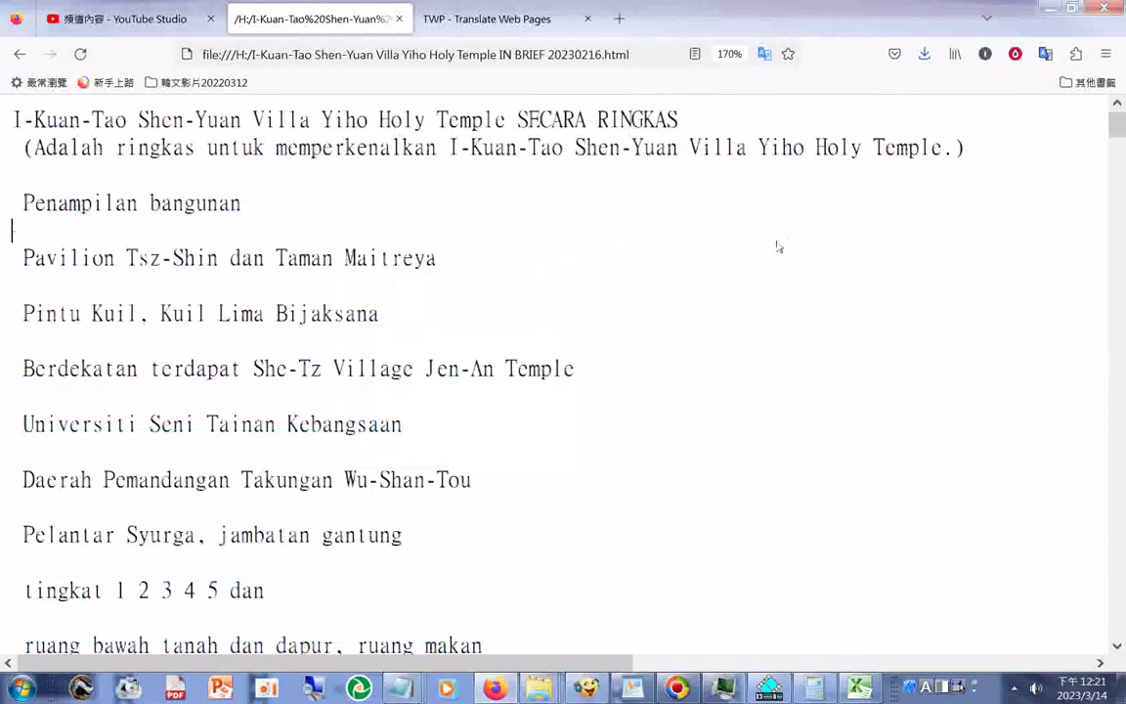
pyautogui.scroll(-1, 777, 247)
pyautogui.scroll(-5, 779, 249)
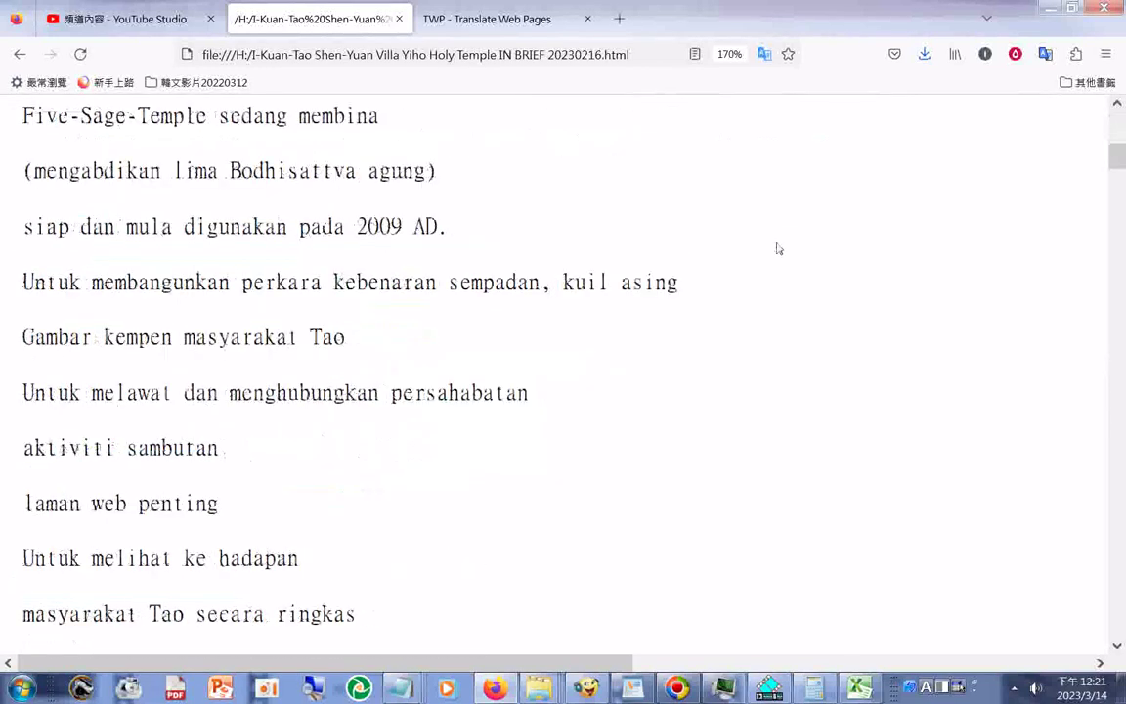
pyautogui.scroll(-5, 779, 250)
pyautogui.scroll(-5, 779, 249)
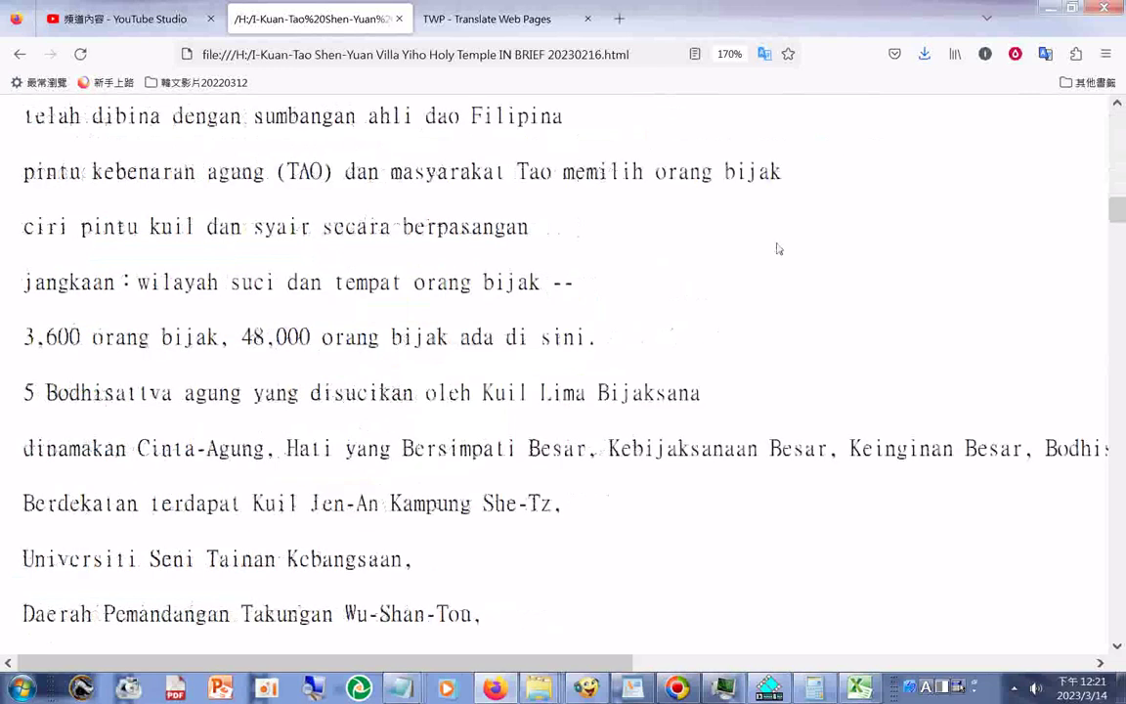
pyautogui.scroll(-5, 779, 249)
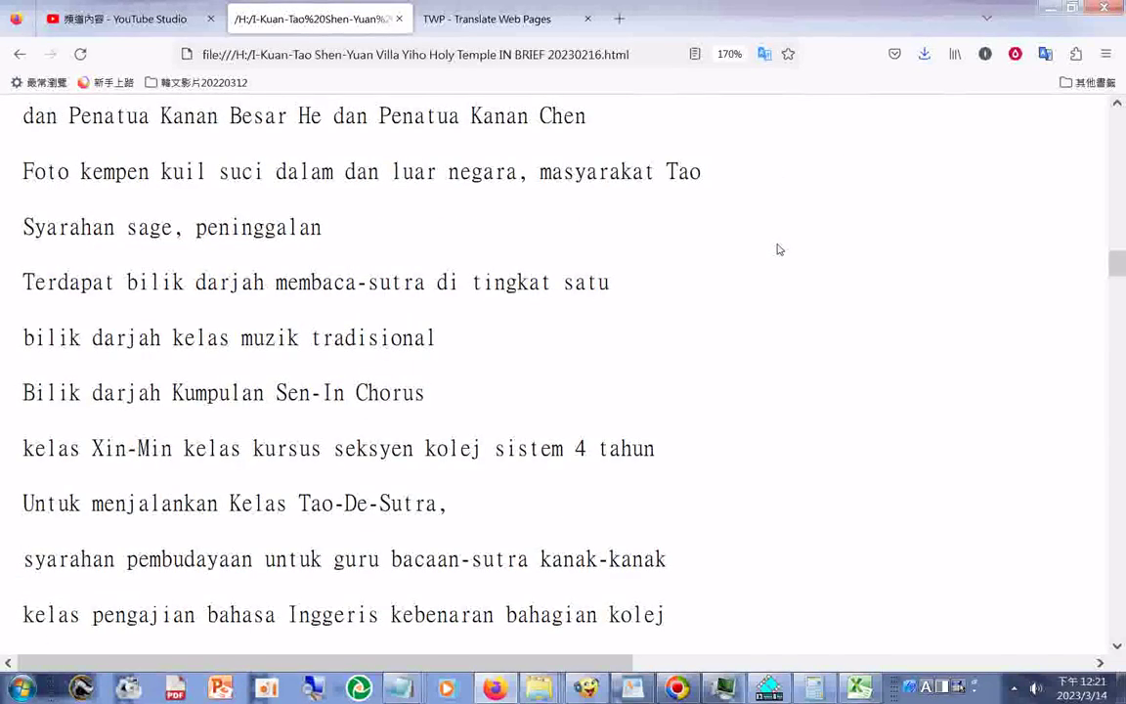
pyautogui.scroll(-5, 779, 249)
pyautogui.scroll(-5, 779, 249)
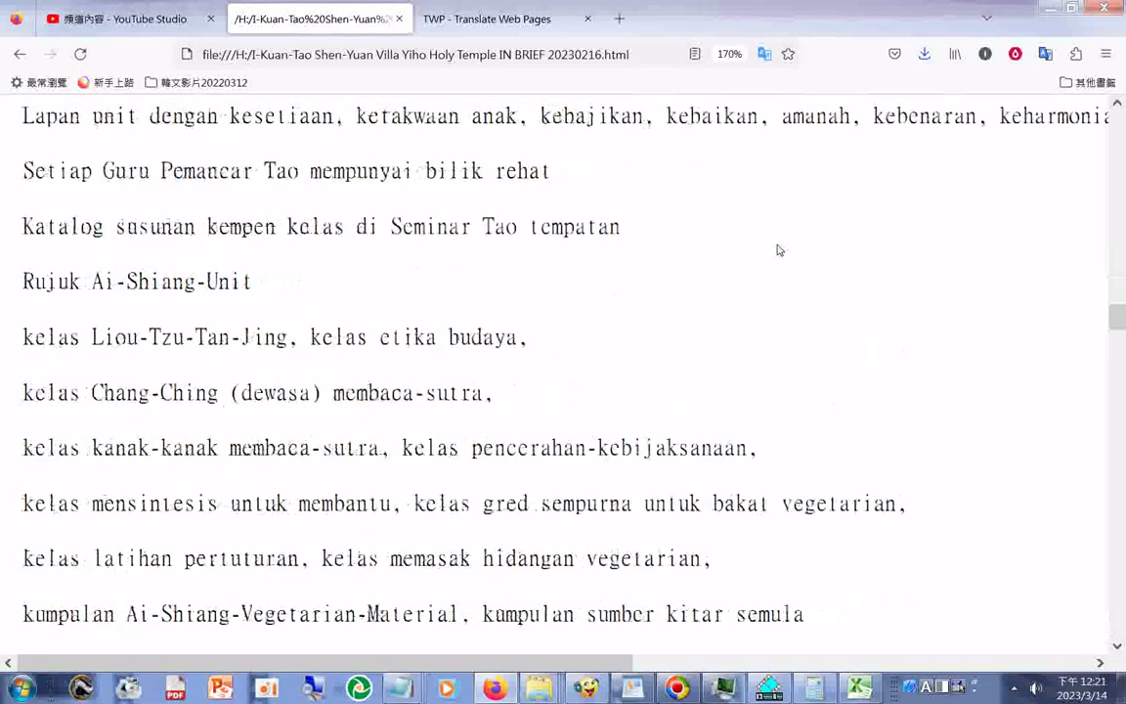
pyautogui.scroll(-5, 779, 249)
pyautogui.scroll(-5, 778, 249)
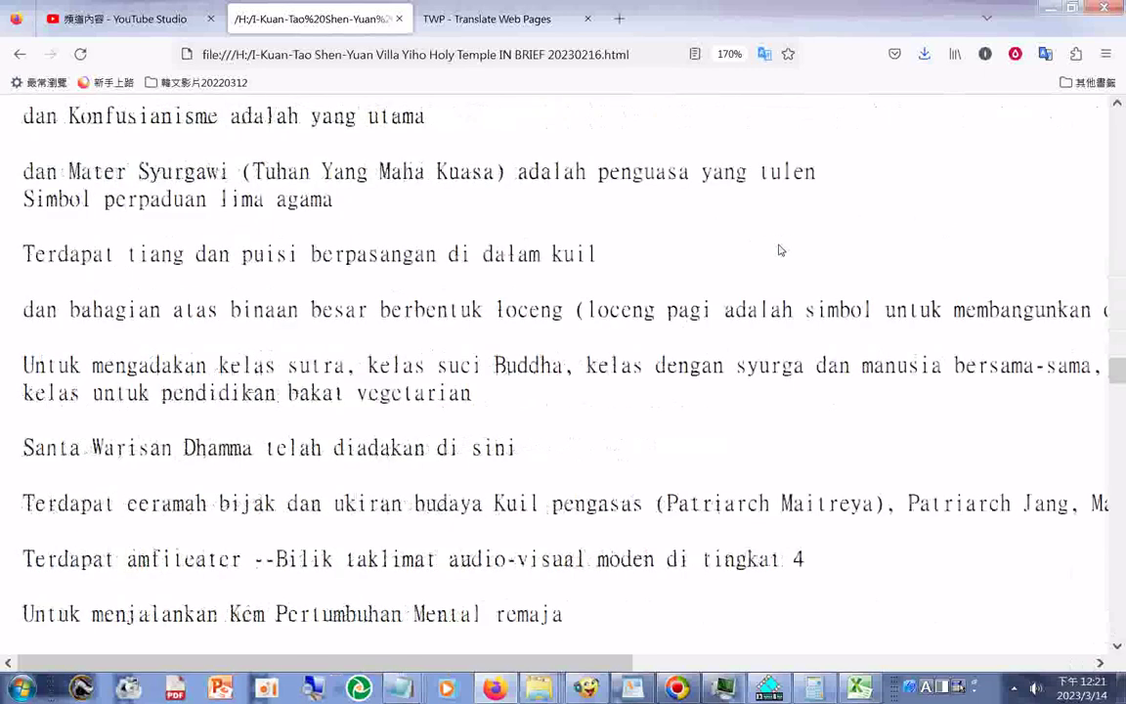
pyautogui.scroll(-5, 779, 249)
pyautogui.scroll(-5, 778, 249)
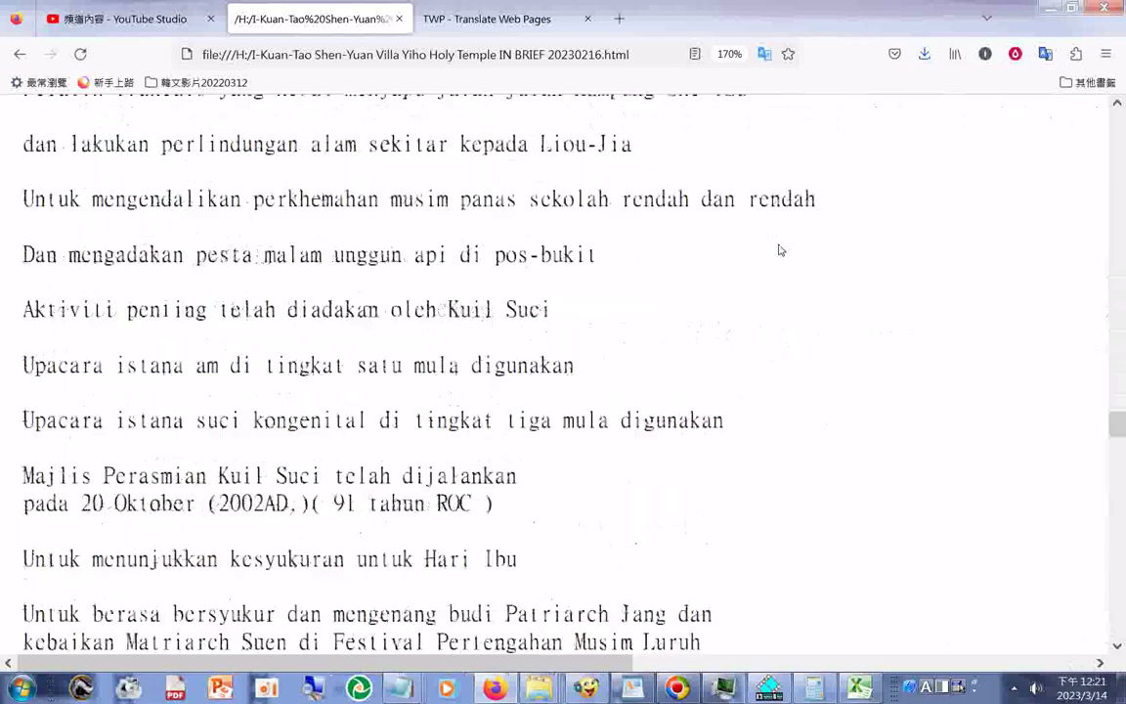
pyautogui.scroll(-5, 779, 250)
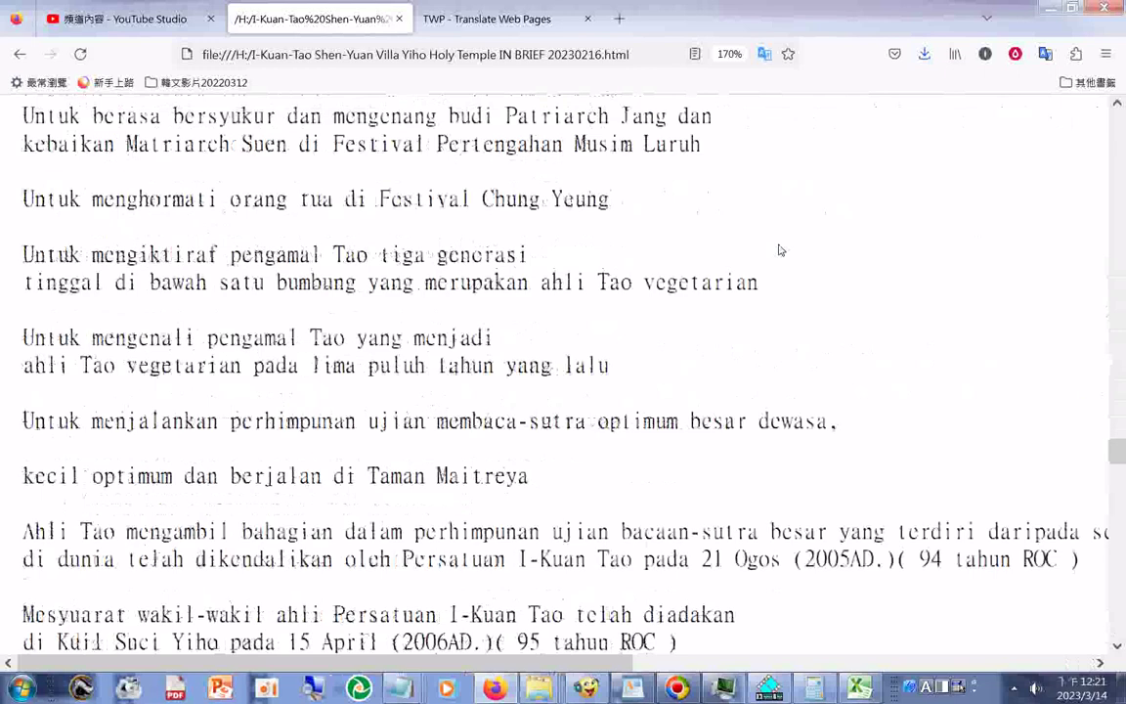
pyautogui.scroll(-5, 778, 249)
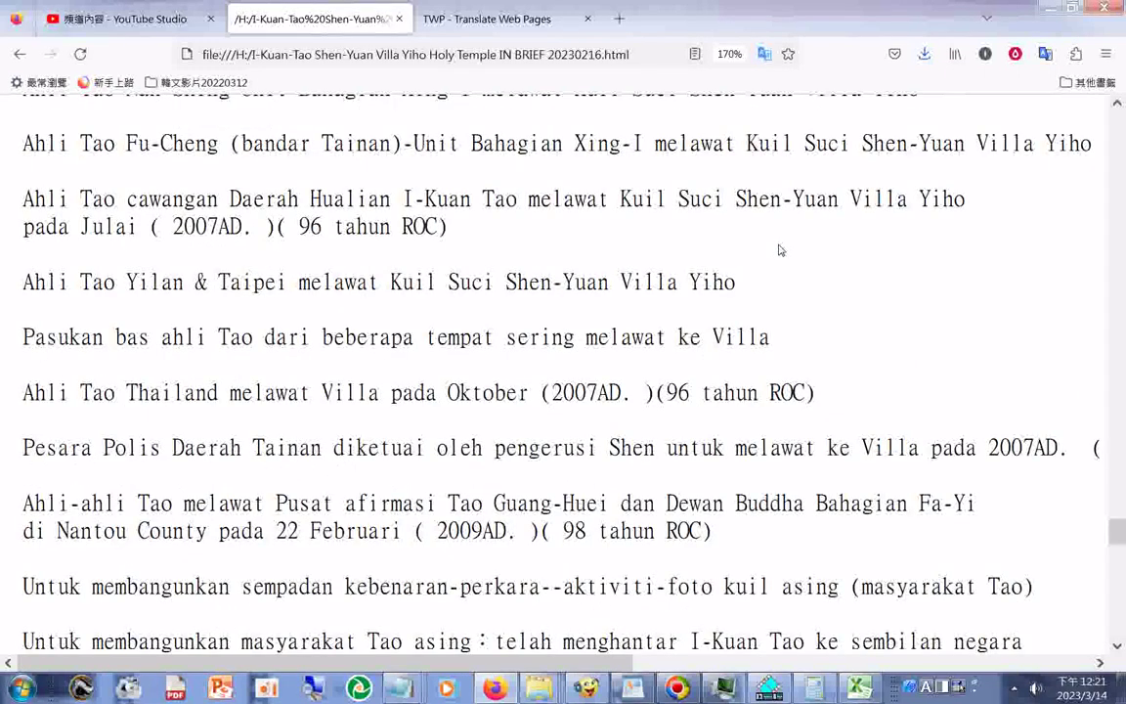
pyautogui.scroll(-5, 779, 249)
pyautogui.scroll(-5, 779, 250)
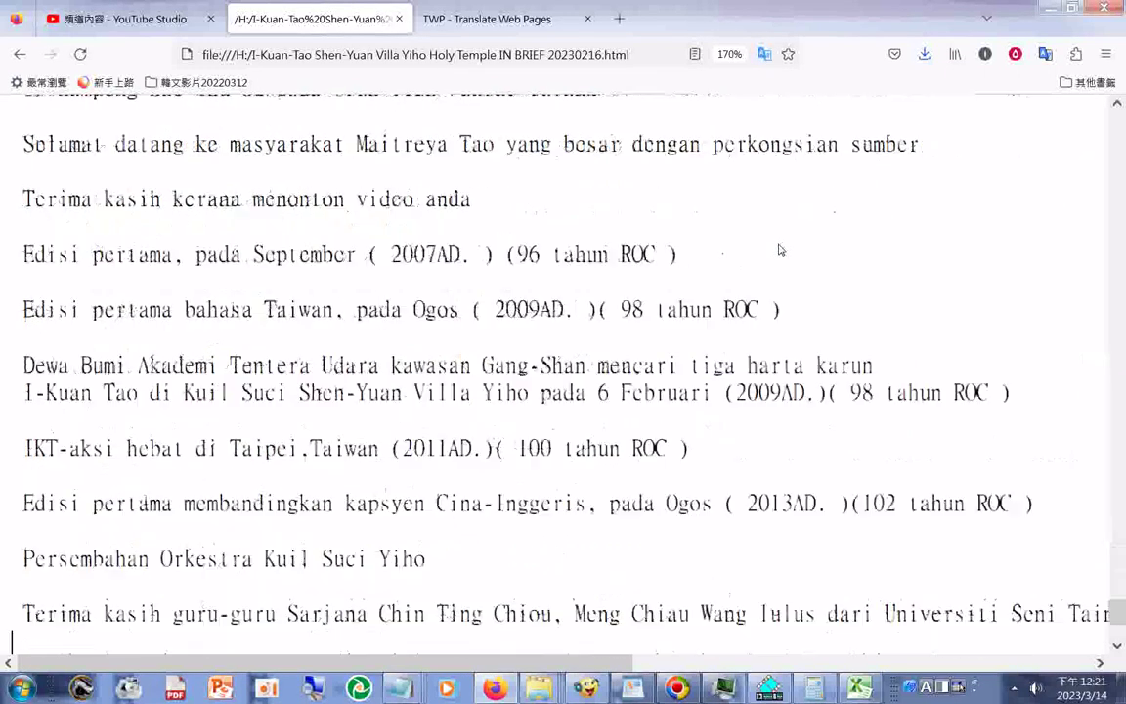
pyautogui.scroll(-5, 779, 250)
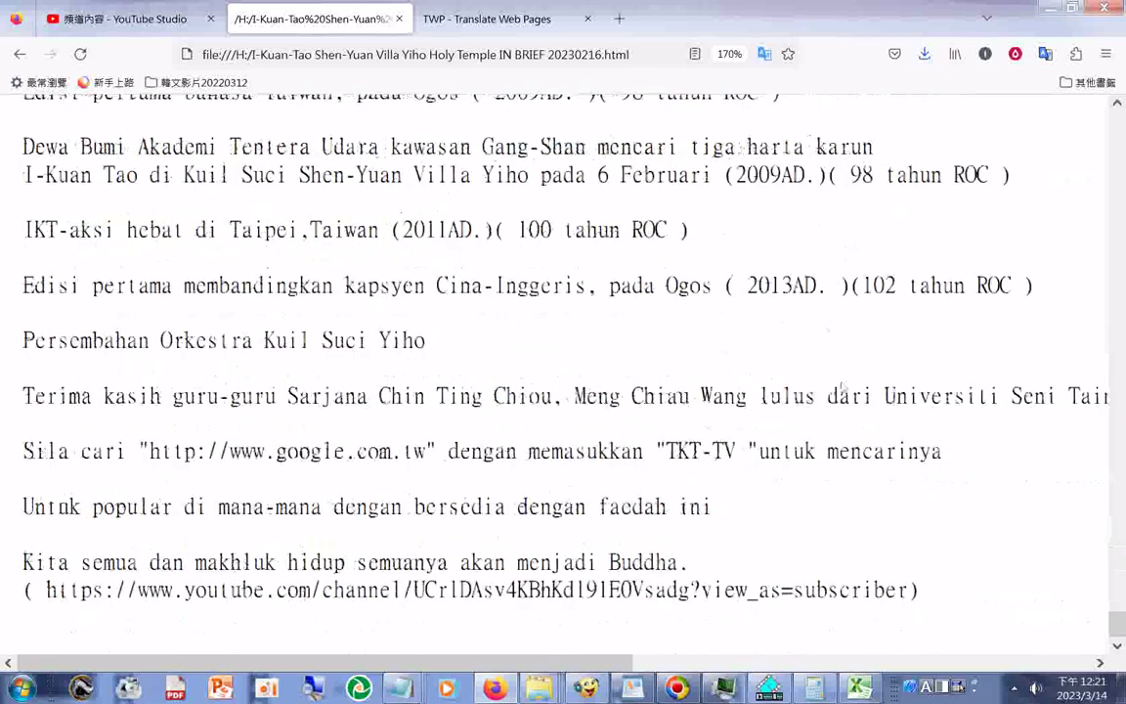
pyautogui.moveTo(1115, 626); pyautogui.dragTo(1116, 54)
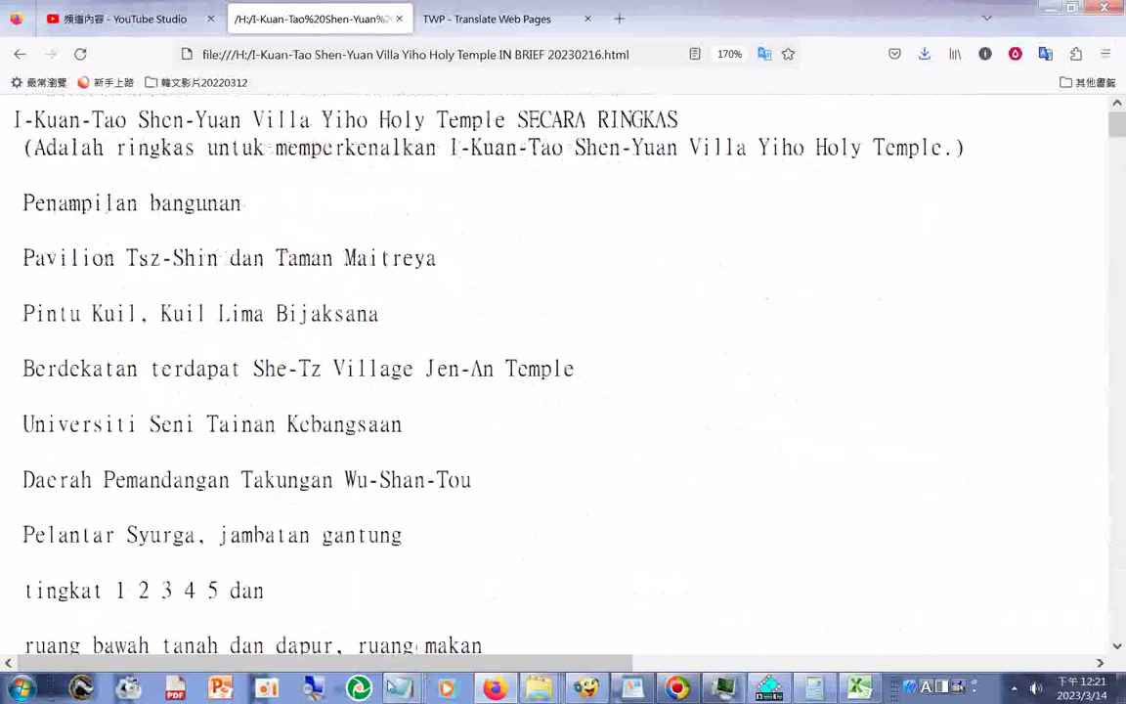
# - Switch to the Excel workbook, add a new worksheet and paste the copied Malay translation as 文字 starting at cell B1
pyautogui.click(863, 691)
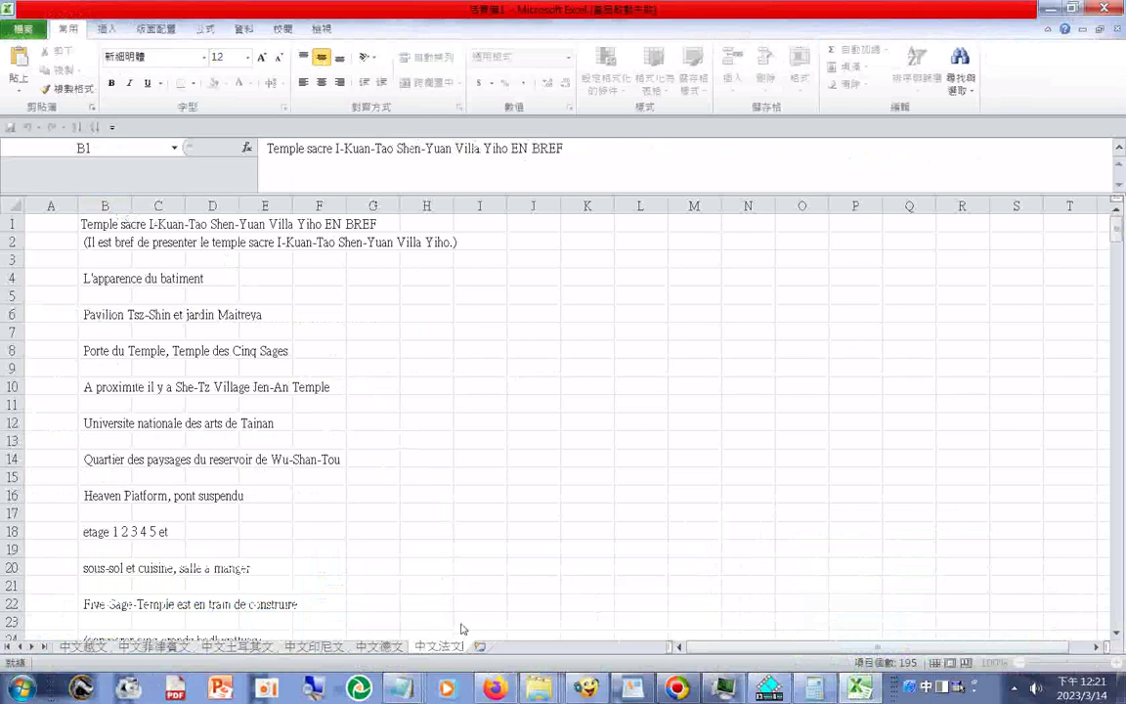
pyautogui.click(480, 646)
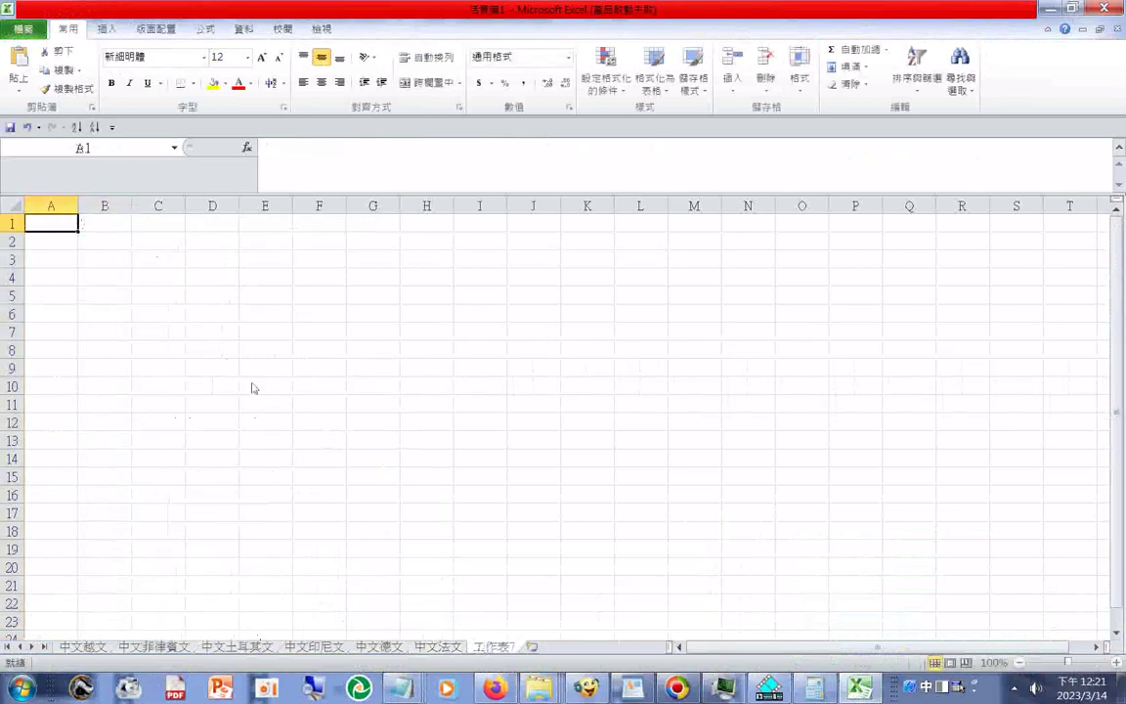
pyautogui.rightClick(113, 223)
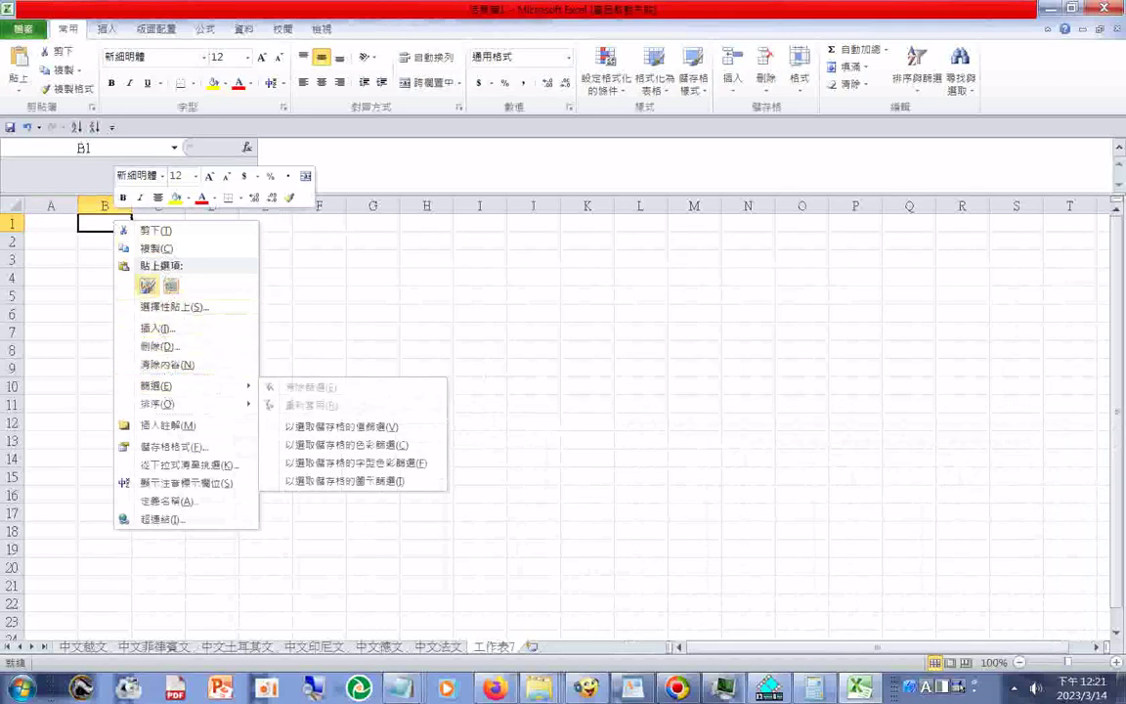
pyautogui.click(163, 309)
pyautogui.click(146, 223)
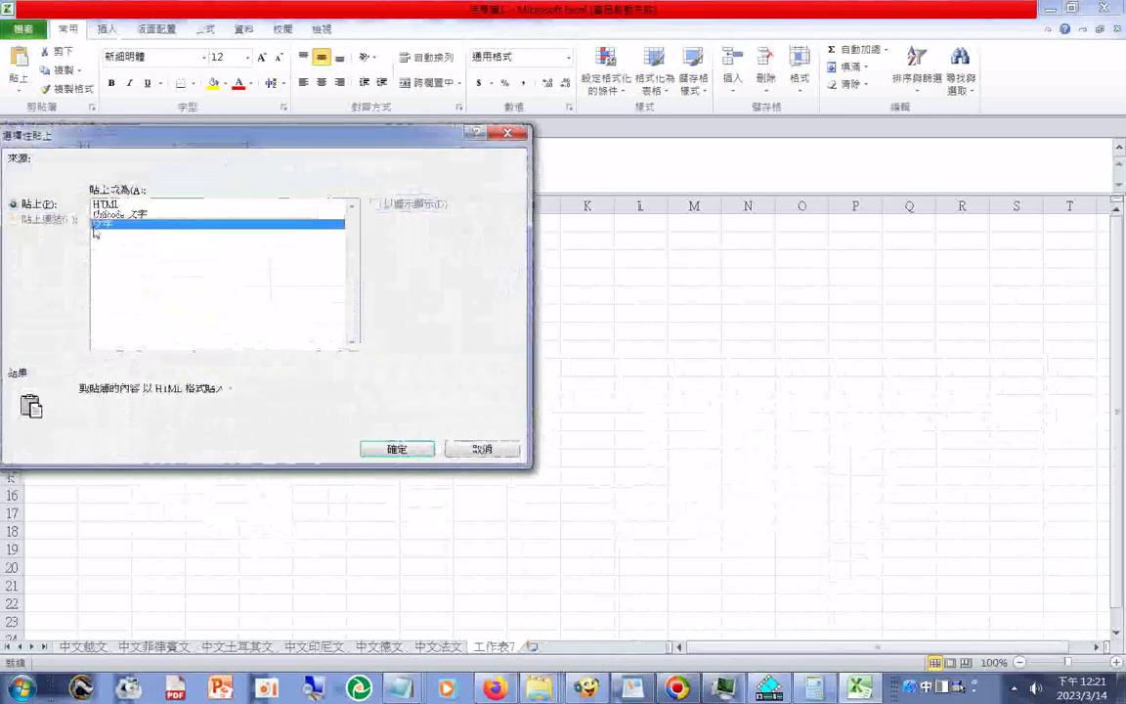
pyautogui.click(396, 448)
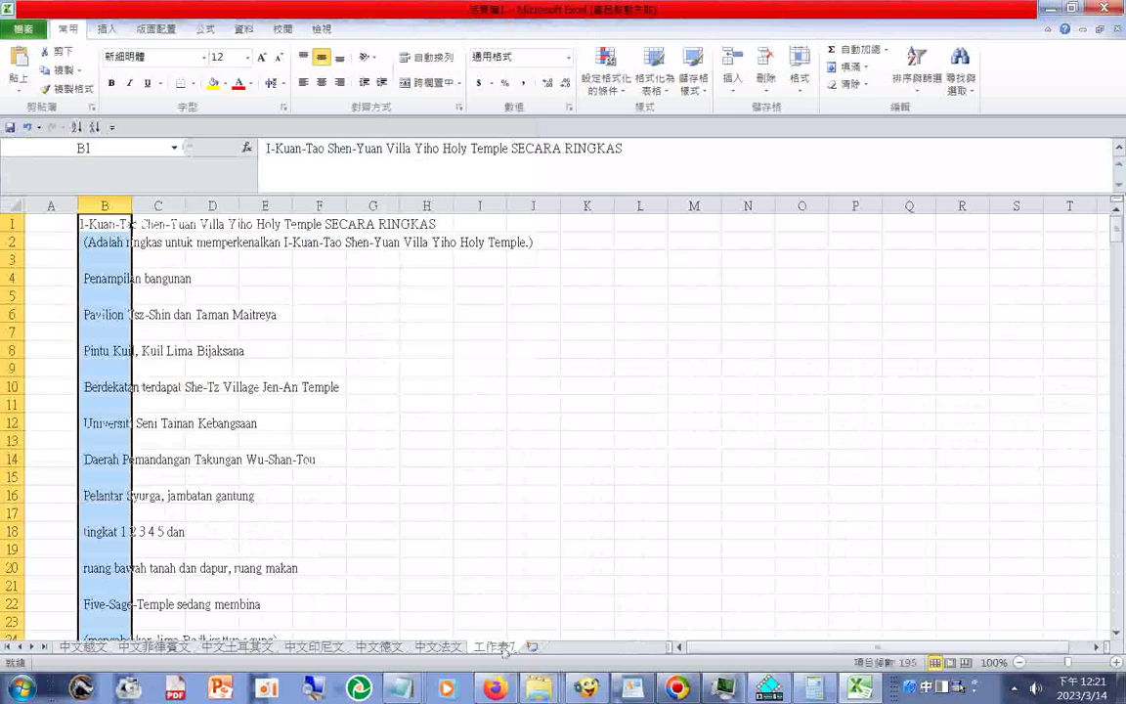
# - Rename the new worksheet holding the Malay translation as 中文馬來文
pyautogui.rightClick(502, 647)
pyautogui.click(557, 504)
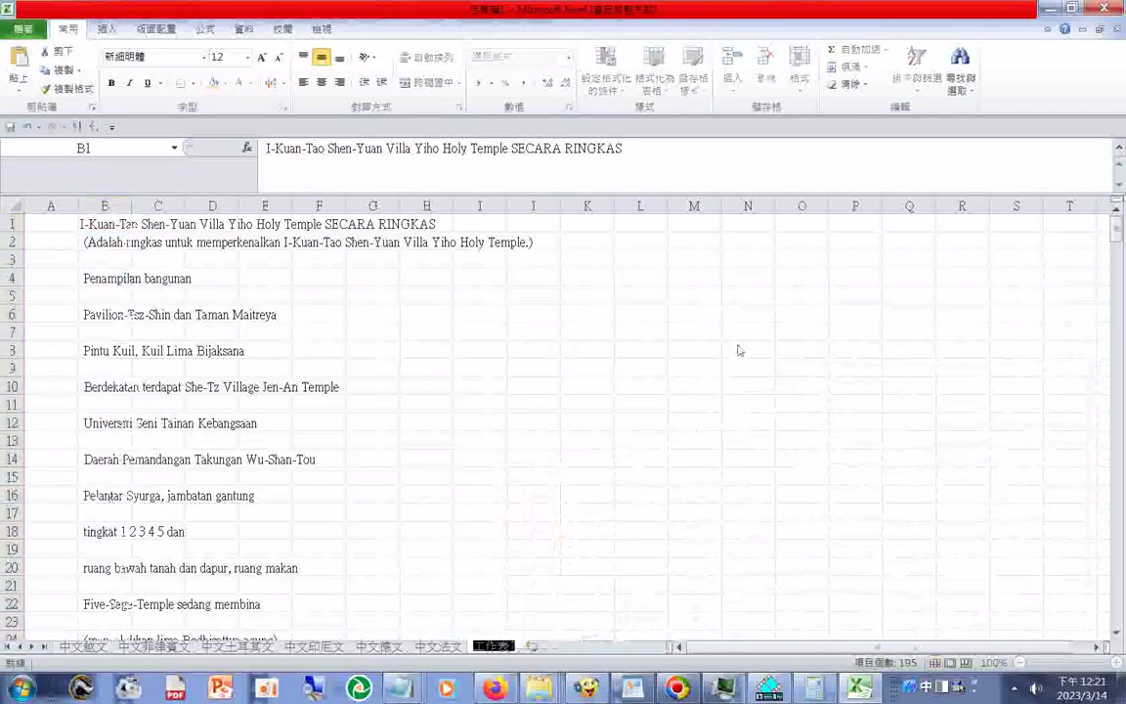
pyautogui.write('中文')
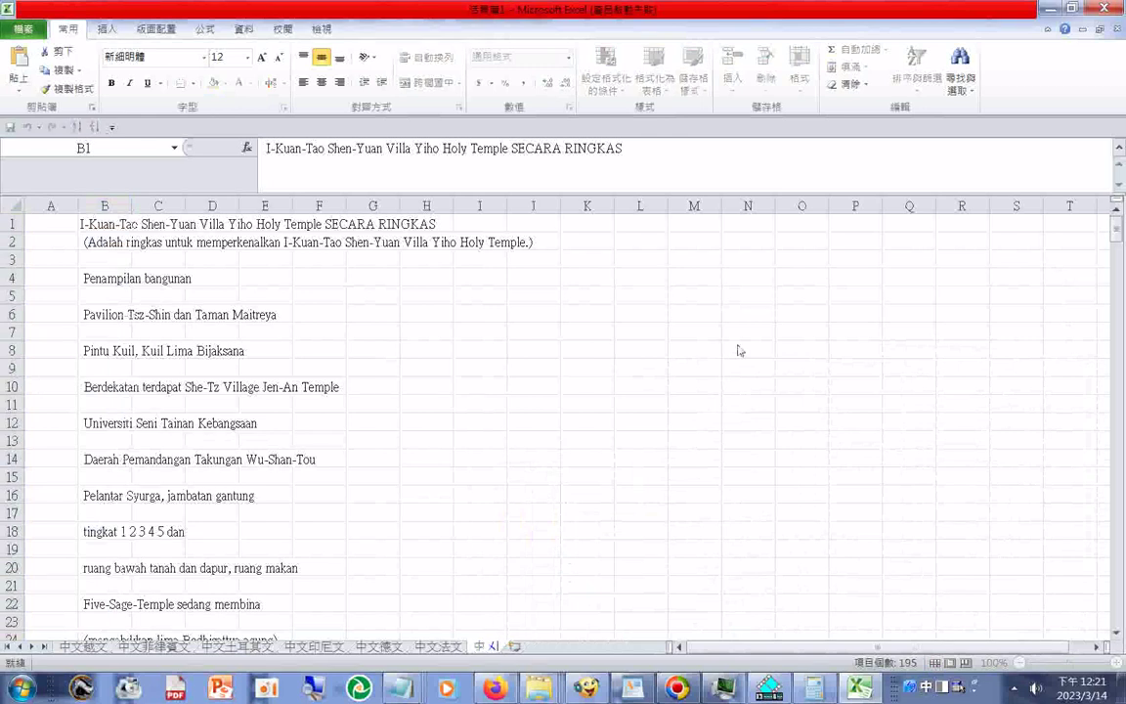
pyautogui.write('ㄇ')
pyautogui.write('馬')
pyautogui.write('來文')
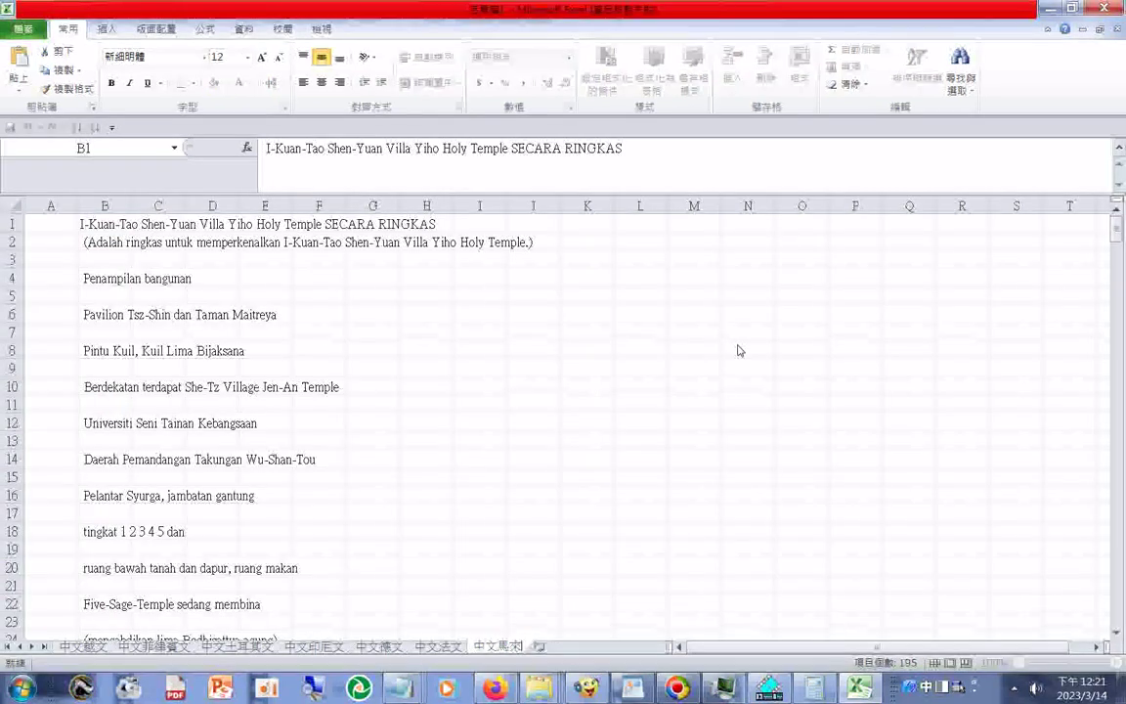
pyautogui.press('Return')
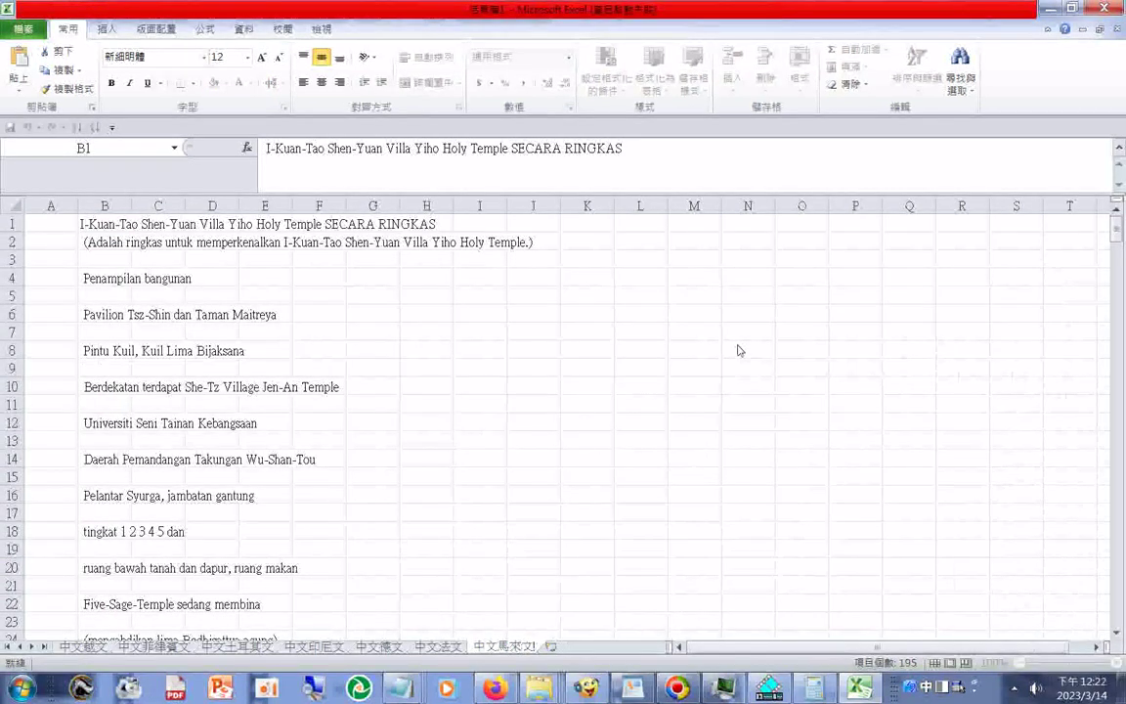
pyautogui.hotkey('ctrl', 'space')
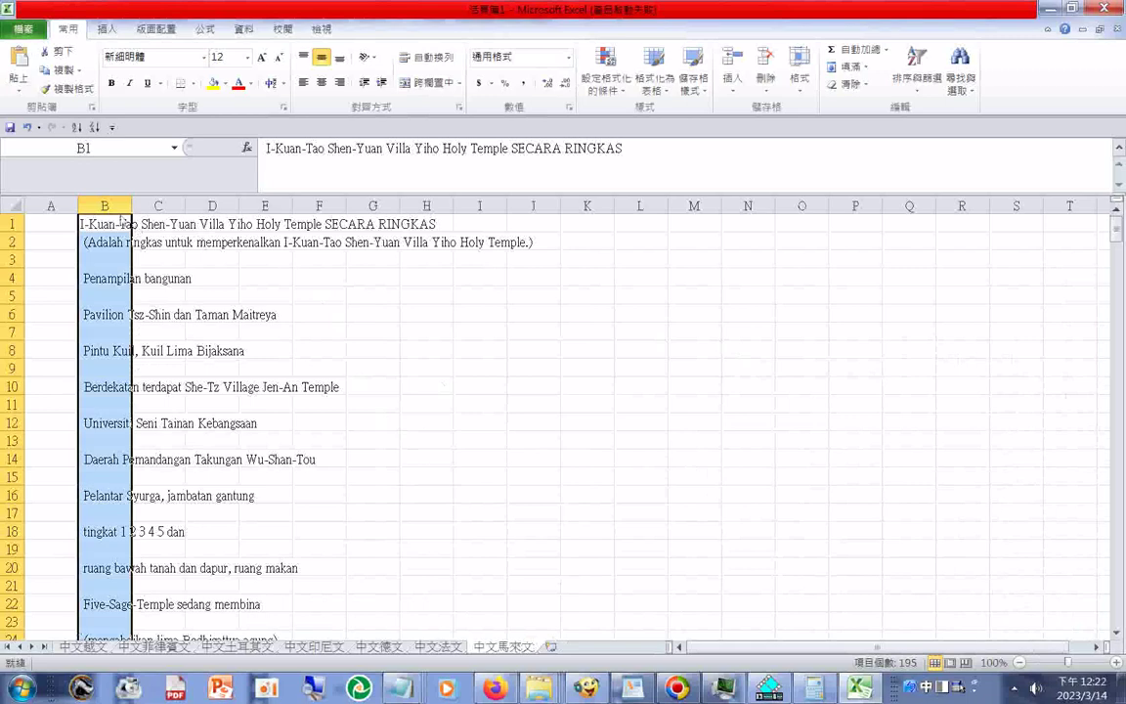
# - Open the workbook's 另存新檔 dialog and replace the default base name with 20230314多國語文, keeping the .xlsx extension
pyautogui.click(36, 35)
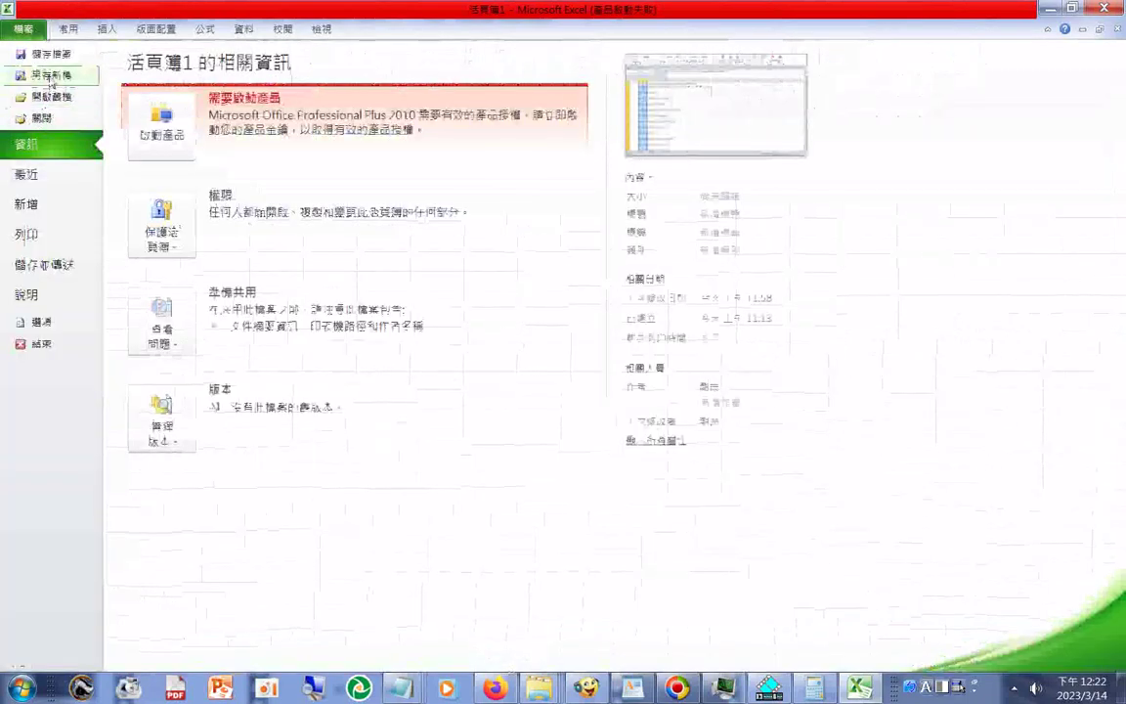
pyautogui.click(49, 77)
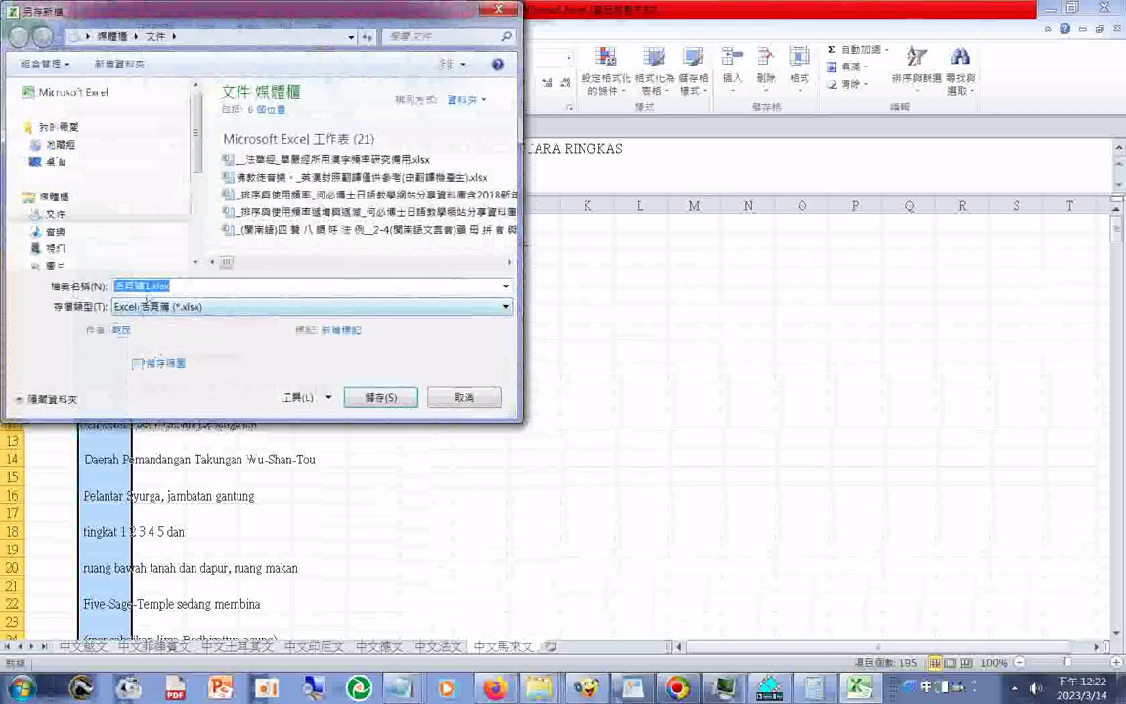
pyautogui.click(149, 285)
pyautogui.doubleClick(149, 286)
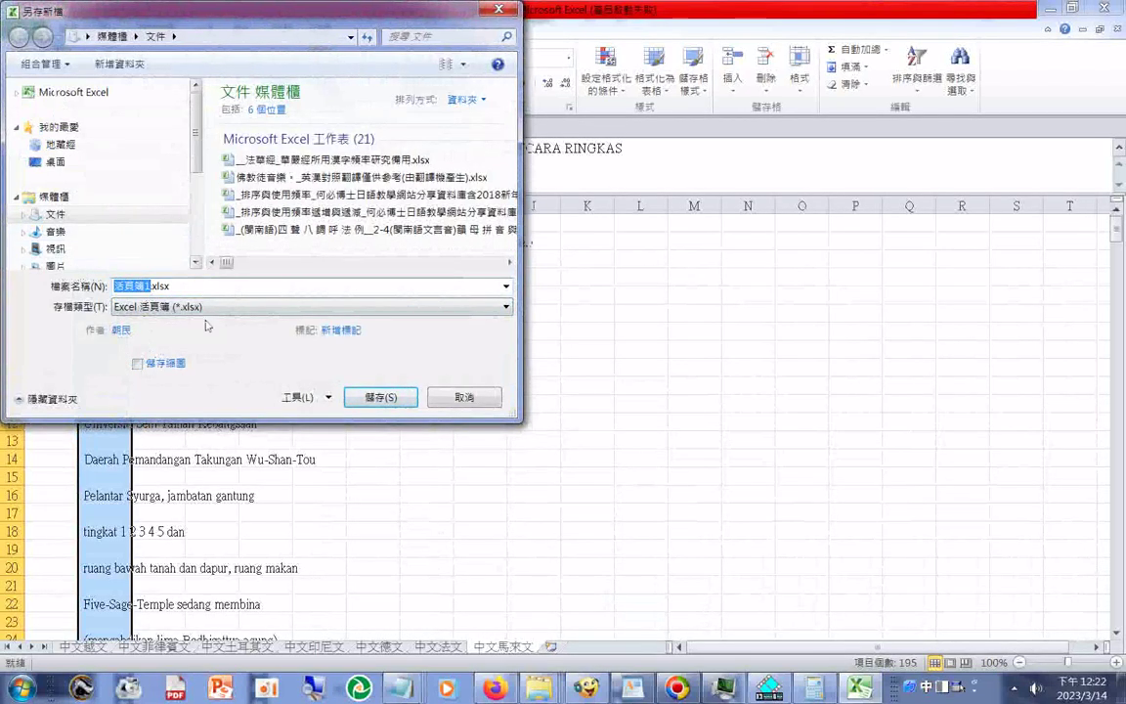
pyautogui.write('20230314')
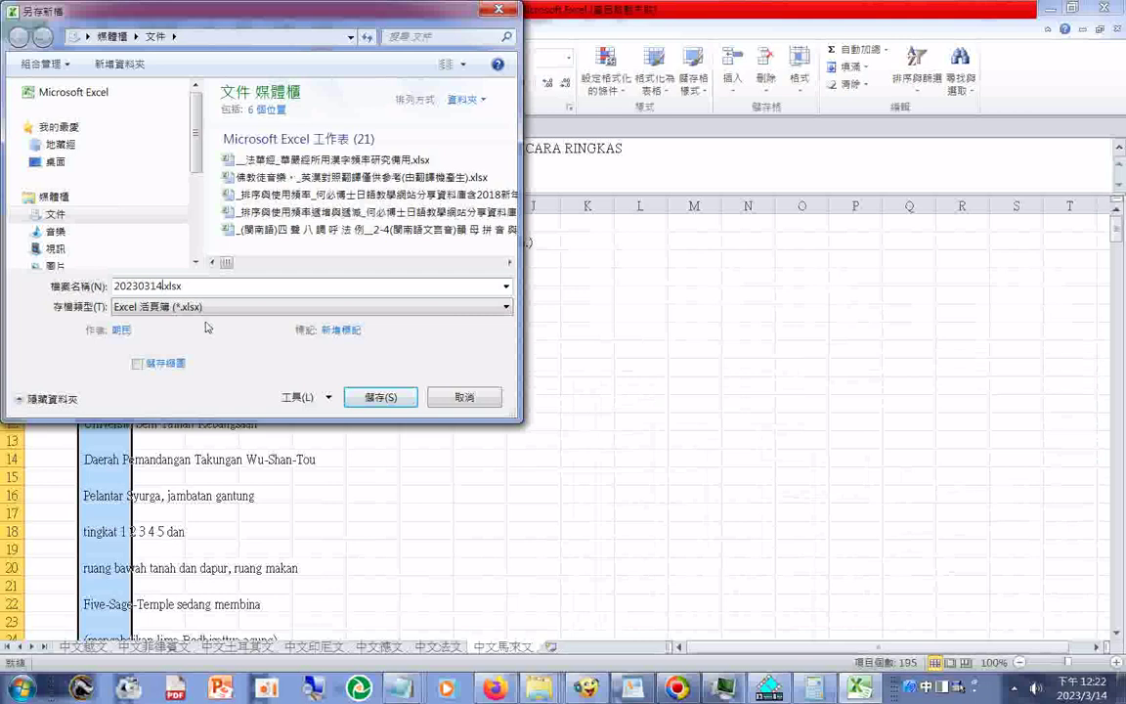
pyautogui.write('多ㄍㄛˊ')
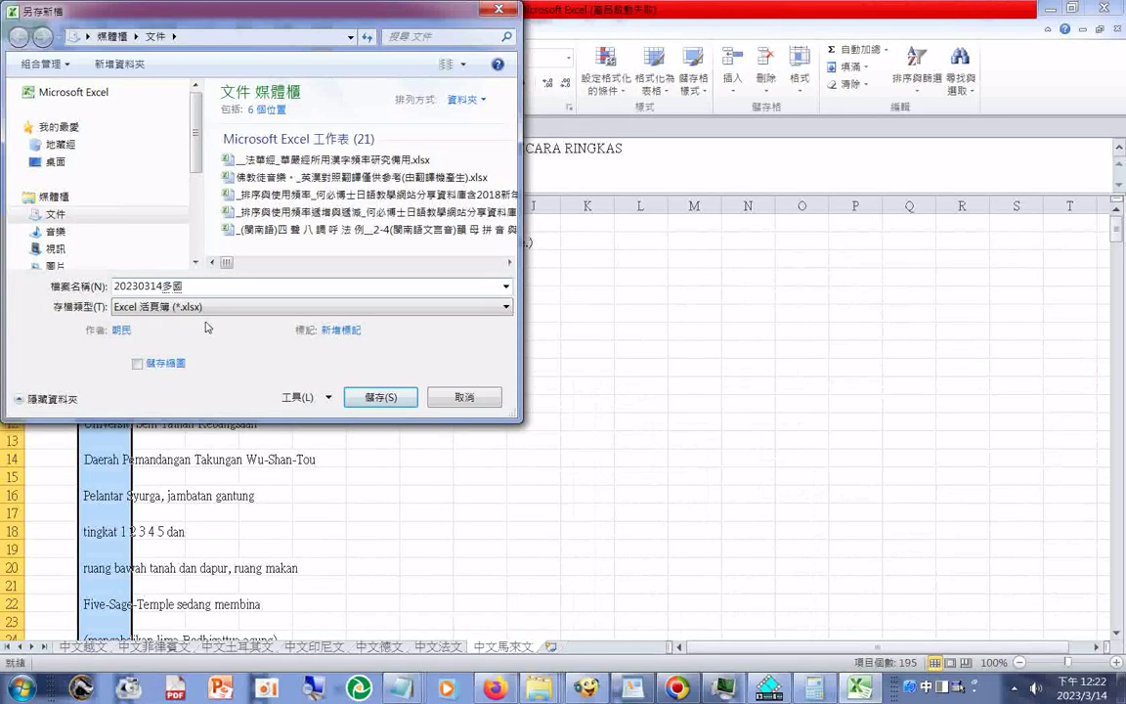
pyautogui.write('語文')
pyautogui.press('Return')
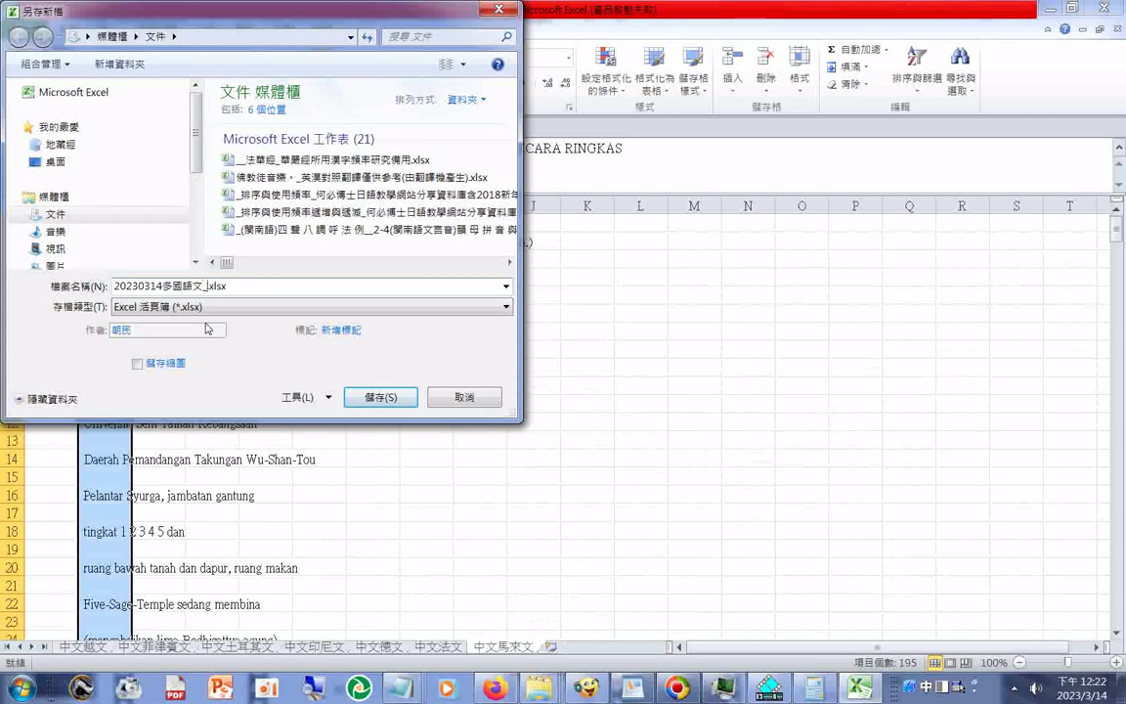
# - Extend the workbook's file name with _神源山莊義和聖堂簡介 ahead of the .xlsx extension
pyautogui.write('_神源')
pyautogui.press('Return')
pyautogui.write('山莊')
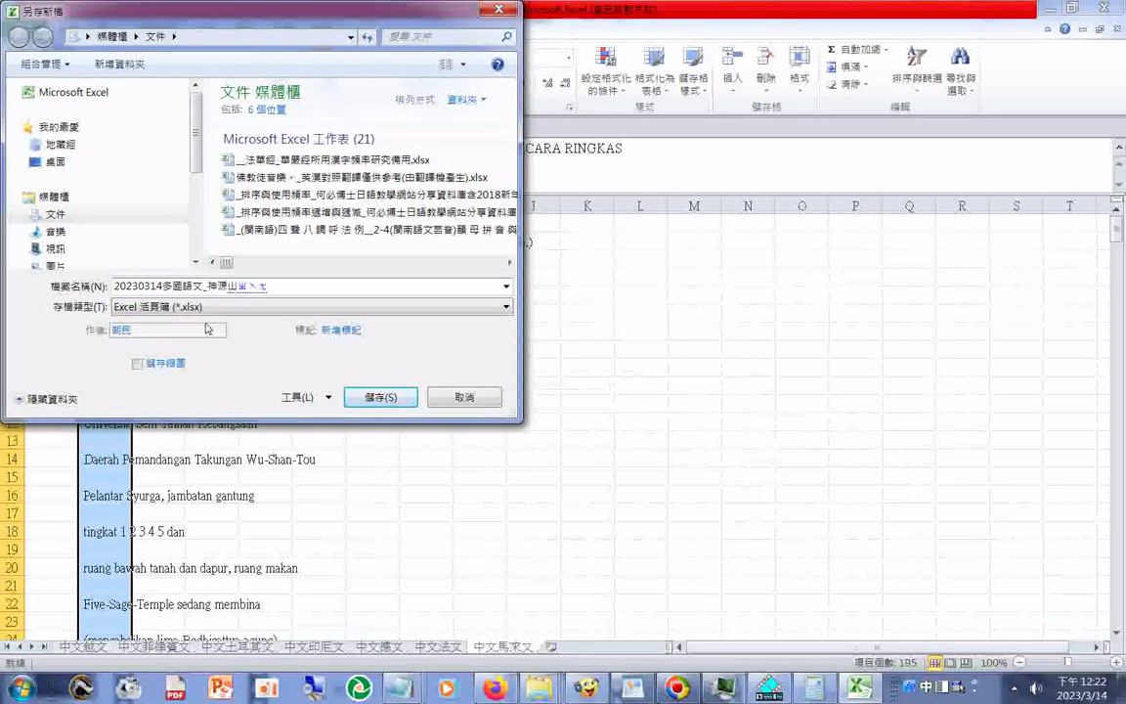
pyautogui.press('Return')
pyautogui.write('傳x')
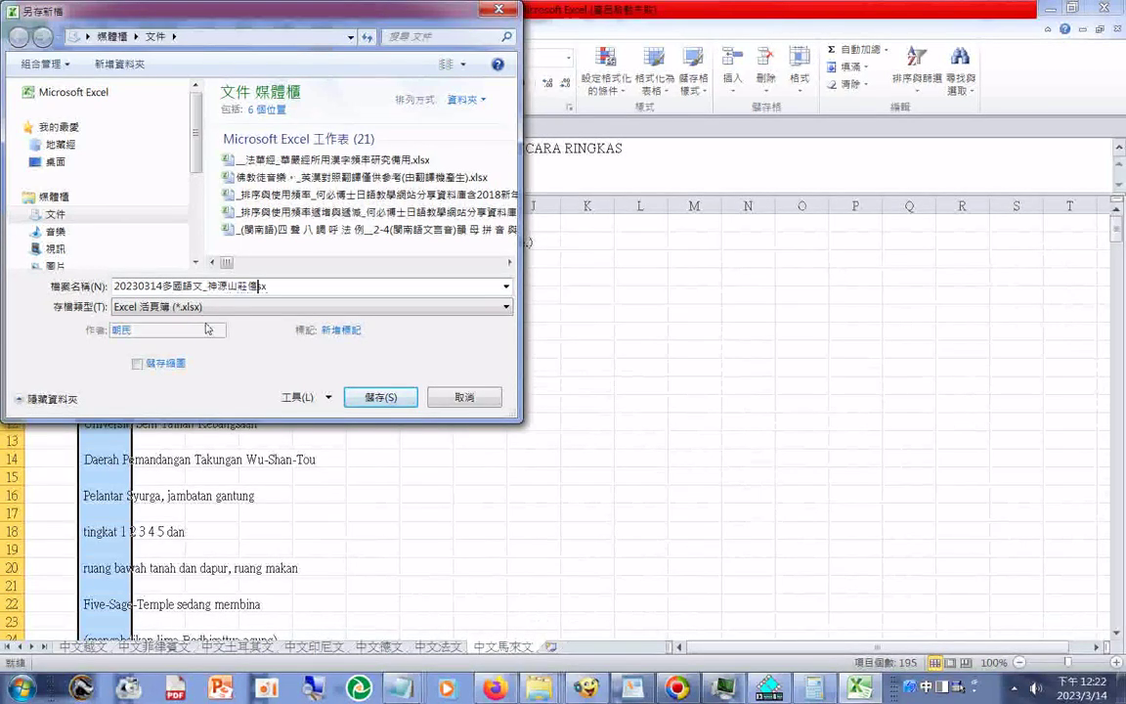
pyautogui.write('和')
pyautogui.press('Down')
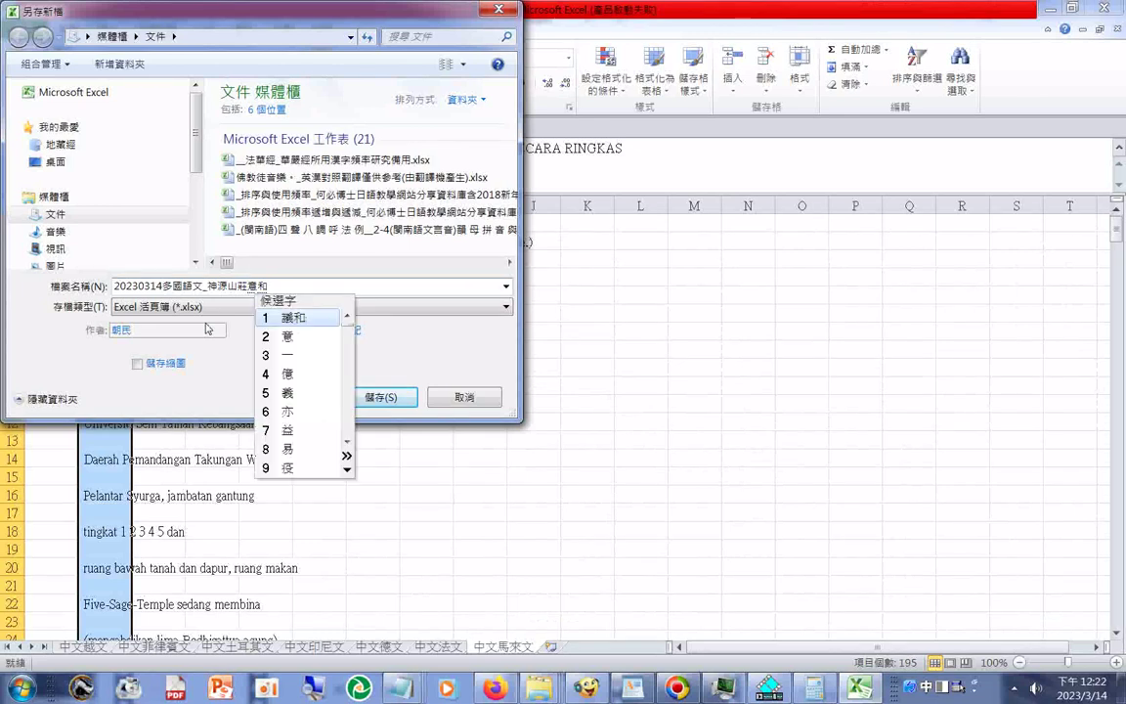
pyautogui.press('5')
pyautogui.write('壹士聖淘')
pyautogui.press('BackSpace')
pyautogui.write('ㄊ')
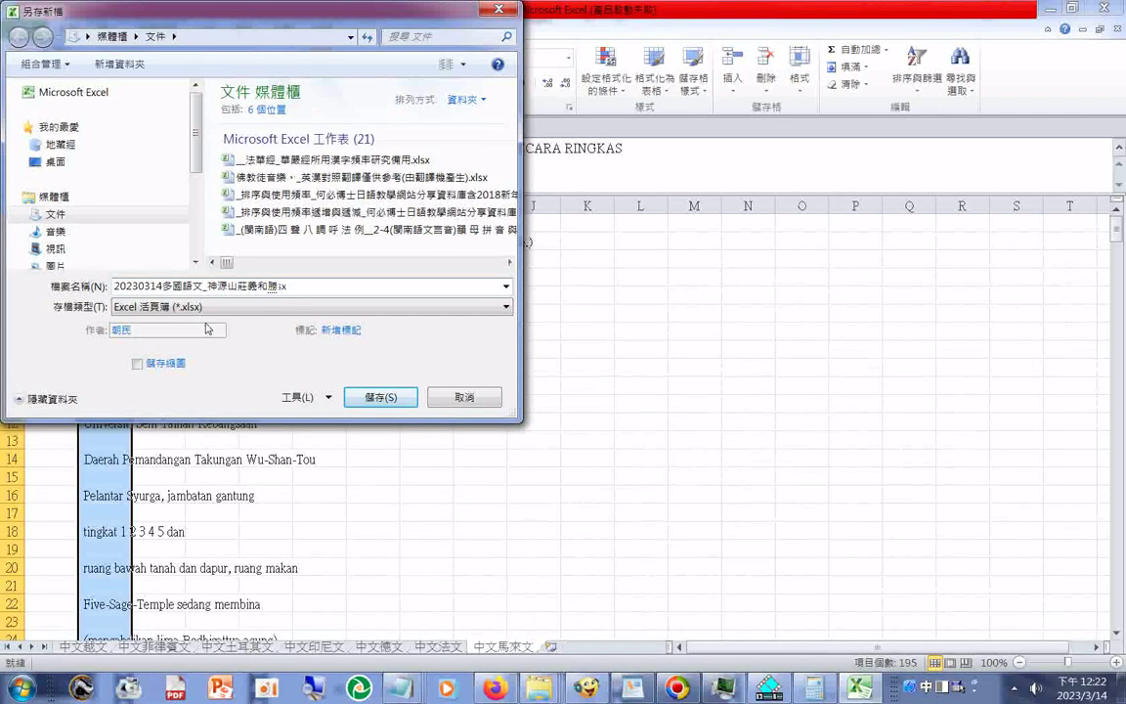
pyautogui.write('ㄙ')
pyautogui.press('BackSpace')
pyautogui.press('BackSpace')
pyautogui.write('x淘')
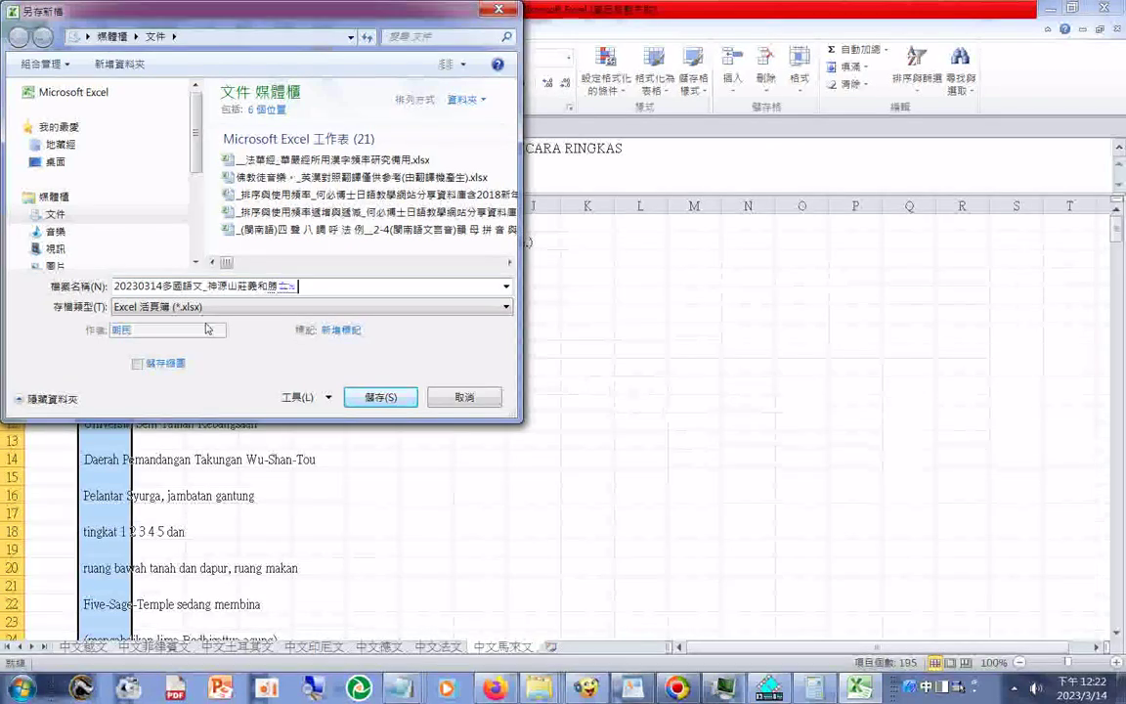
pyautogui.press('BackSpace')
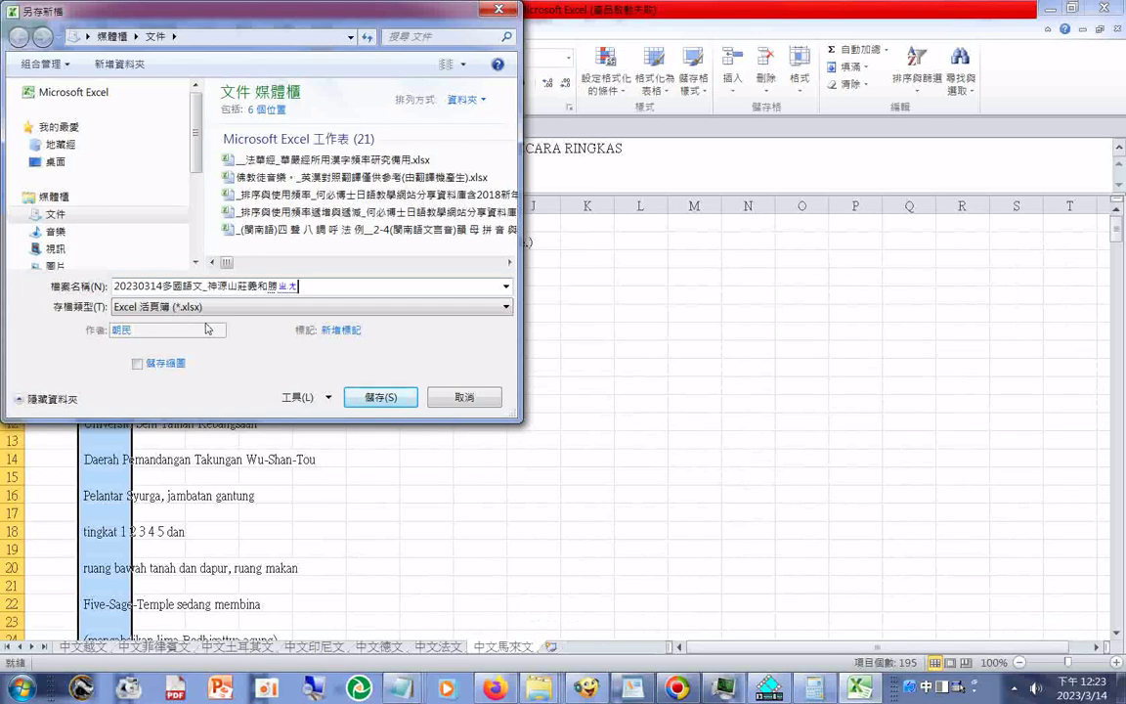
pyautogui.write('6')
pyautogui.write('ㄐㄧㄢ')
pyautogui.write('3ㄐㄧㄝ')
pyautogui.write('4')
pyautogui.press('Return')
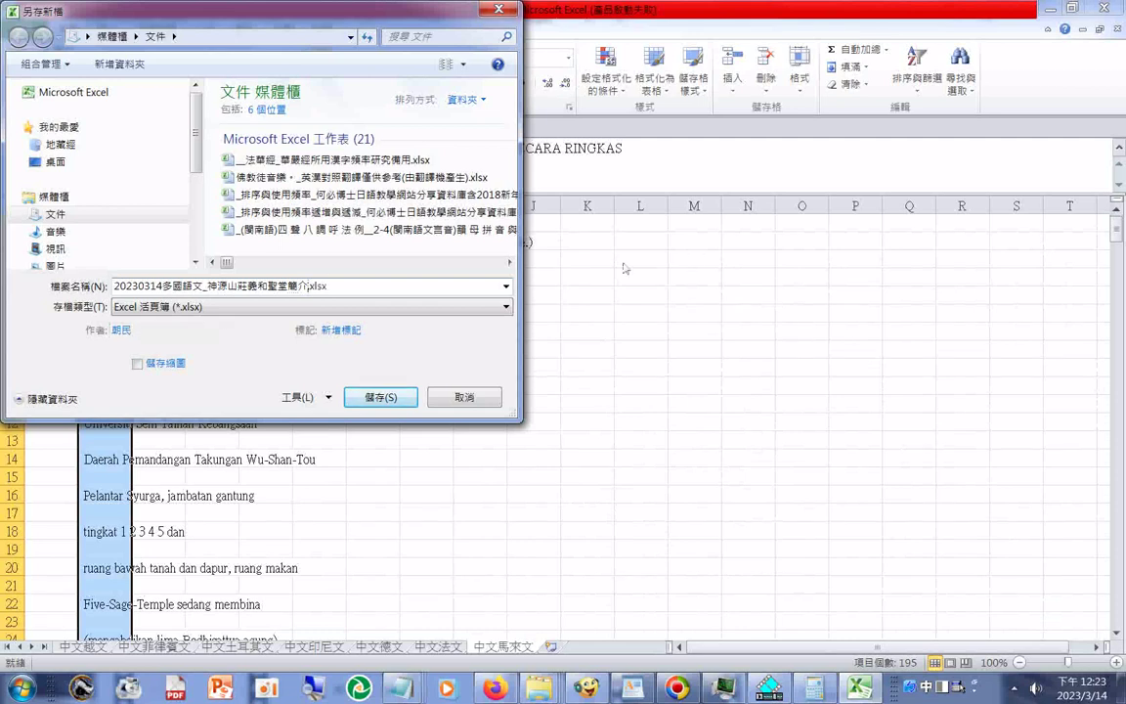
# - Save the workbook as 20230314多國語文_神源山莊義和聖堂簡介.xlsx in 文件 and save a copy under the same name on drive H:
pyautogui.click(400, 400)
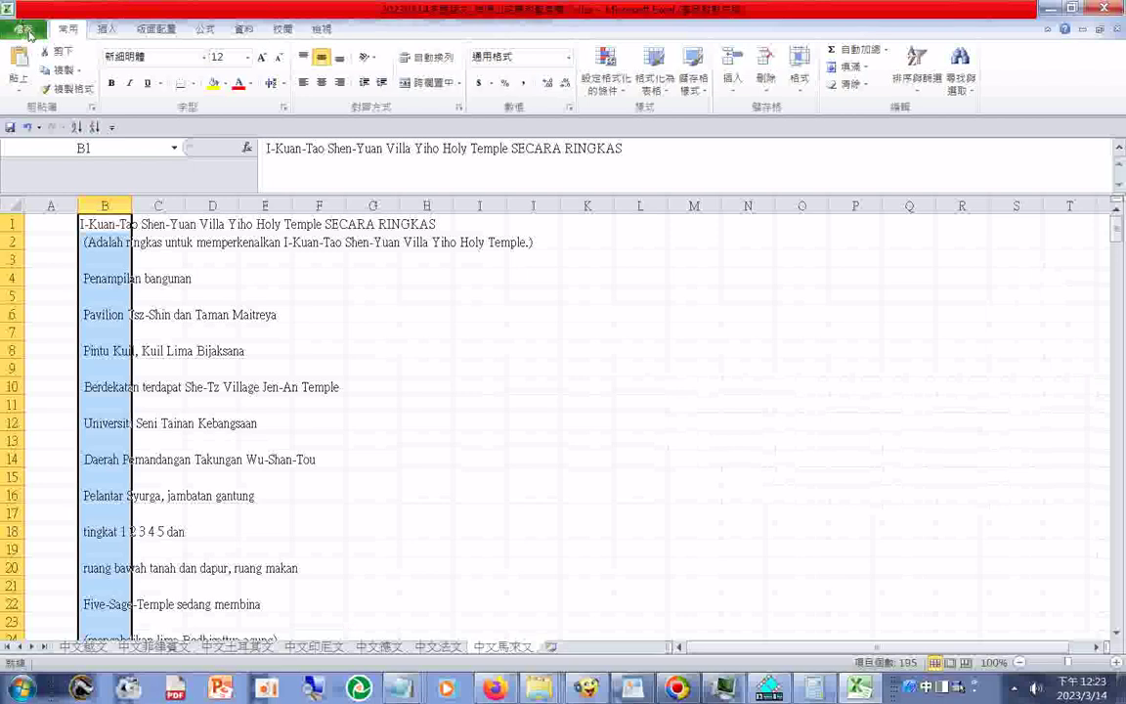
pyautogui.click(23, 29)
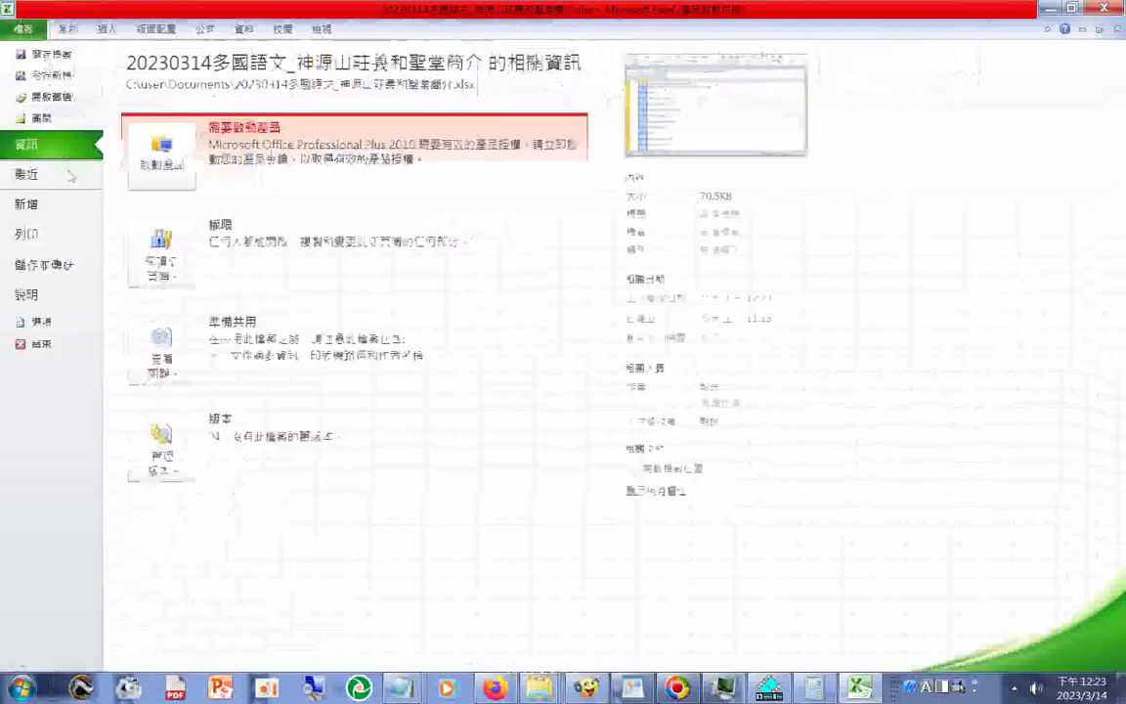
pyautogui.click(59, 86)
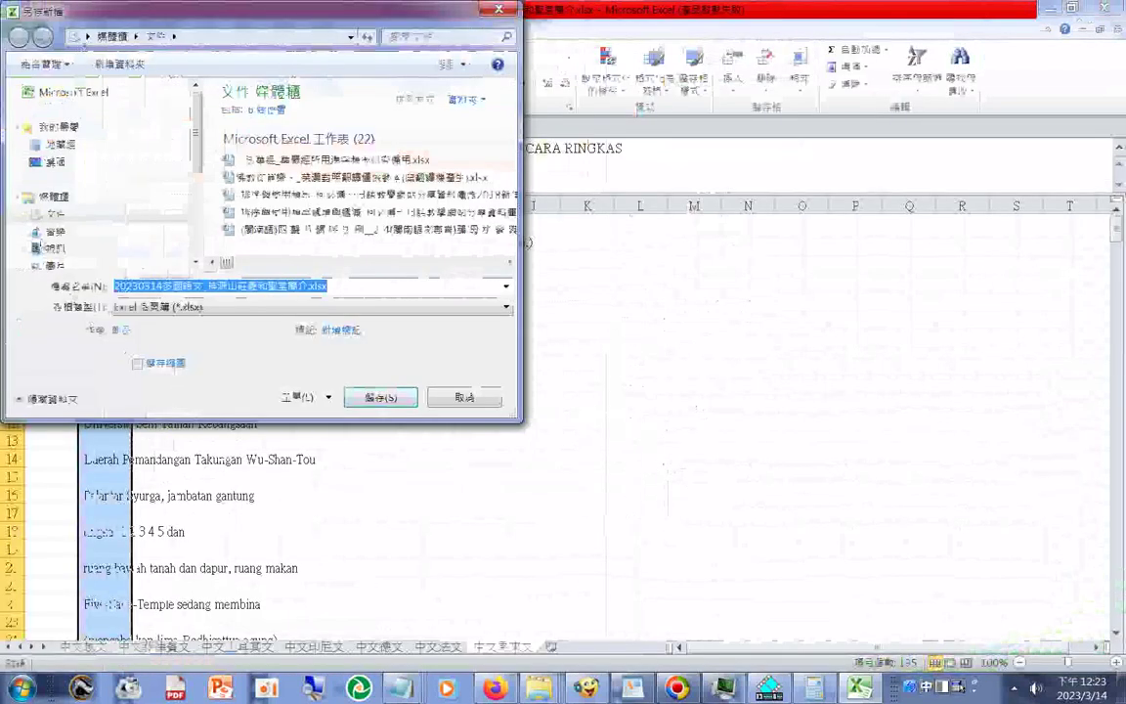
pyautogui.scroll(-3, 112, 237)
pyautogui.click(90, 225)
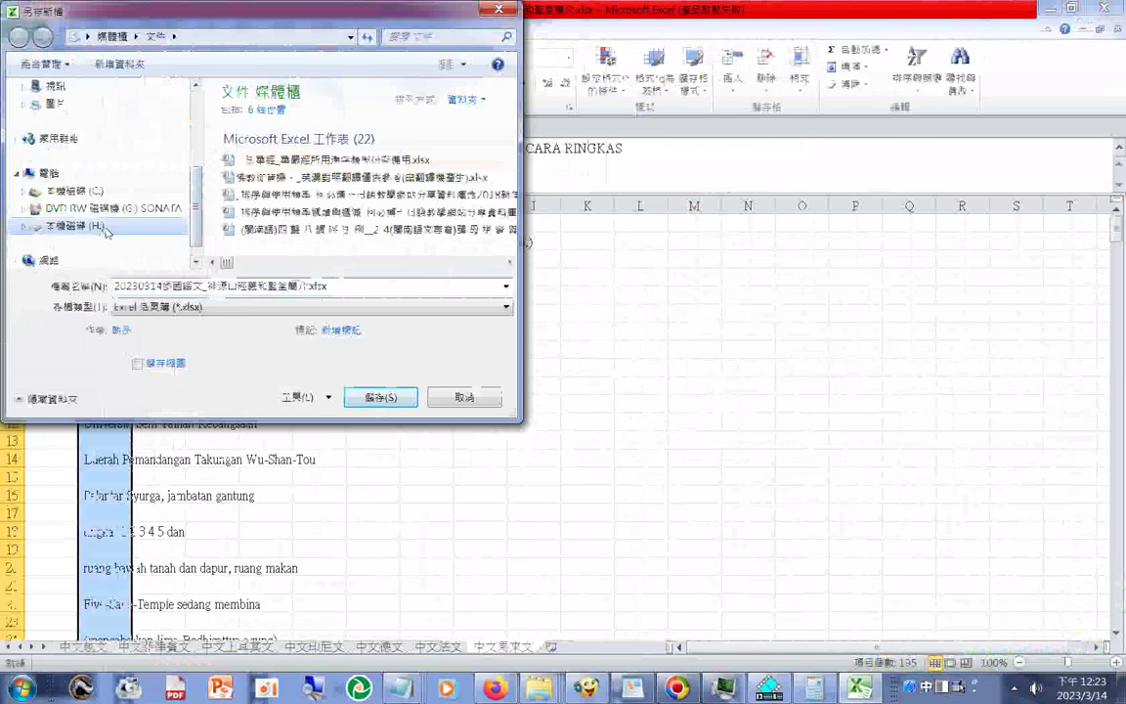
pyautogui.rightClick(234, 286)
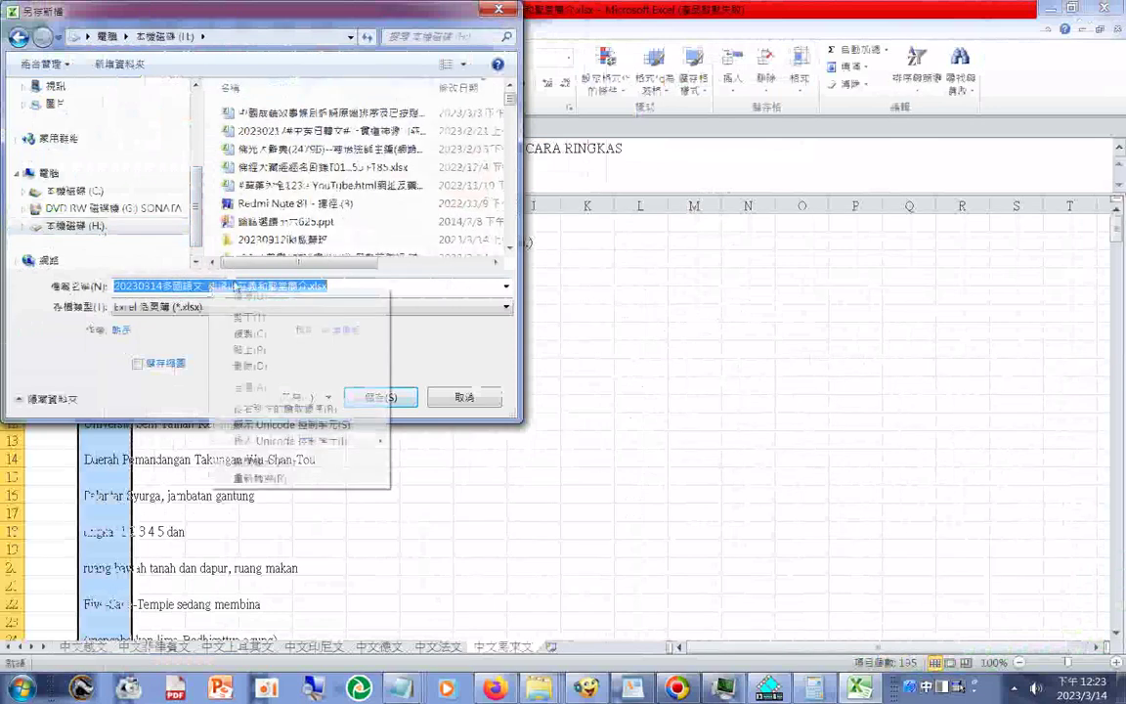
pyautogui.click(379, 396)
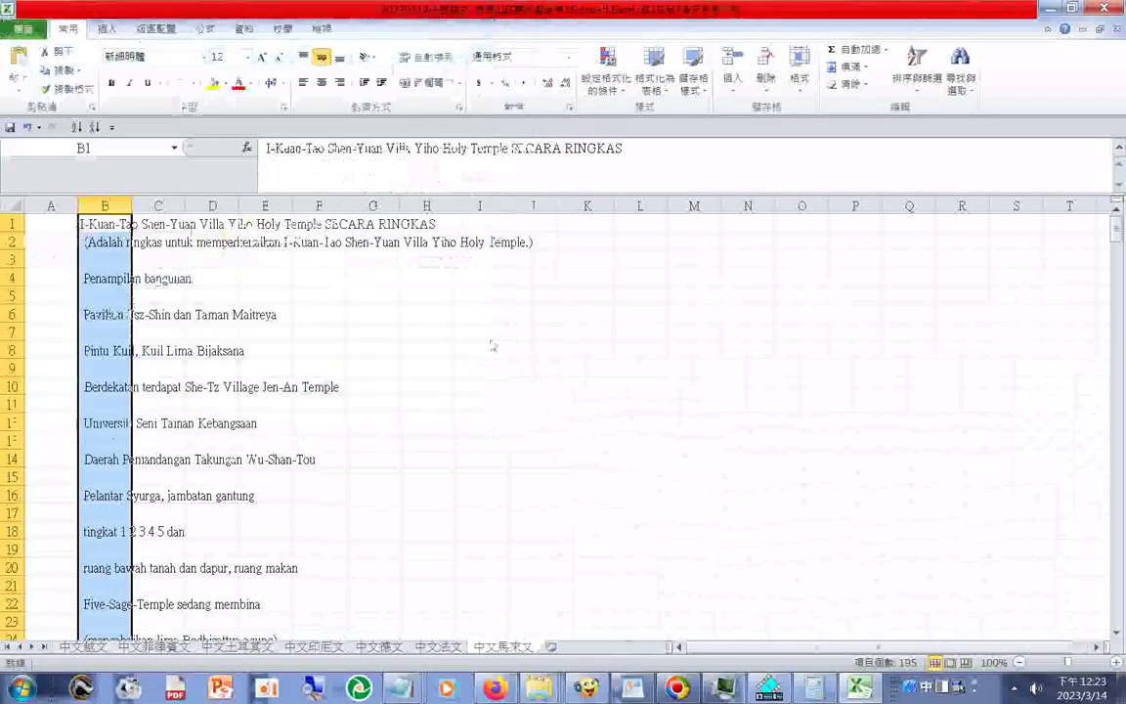
# - Switch to Firefox and set 目標語言 3 to 荷蘭文 in the TWP - Translate Web Pages settings
pyautogui.click(495, 688)
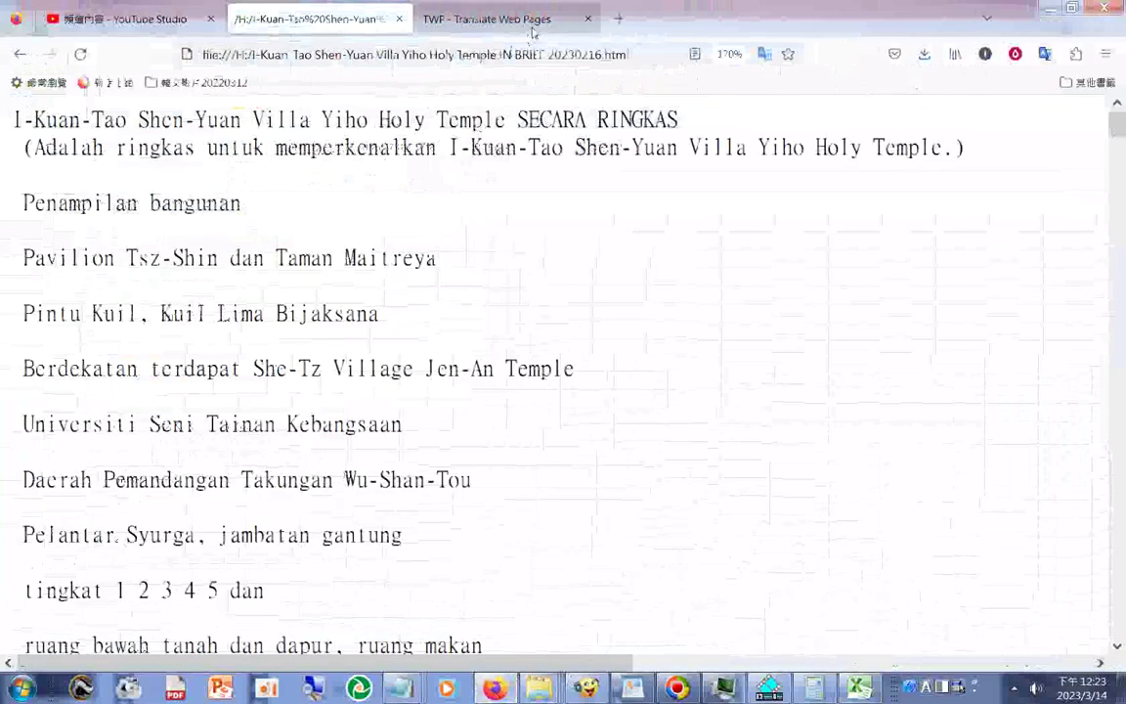
pyautogui.click(479, 19)
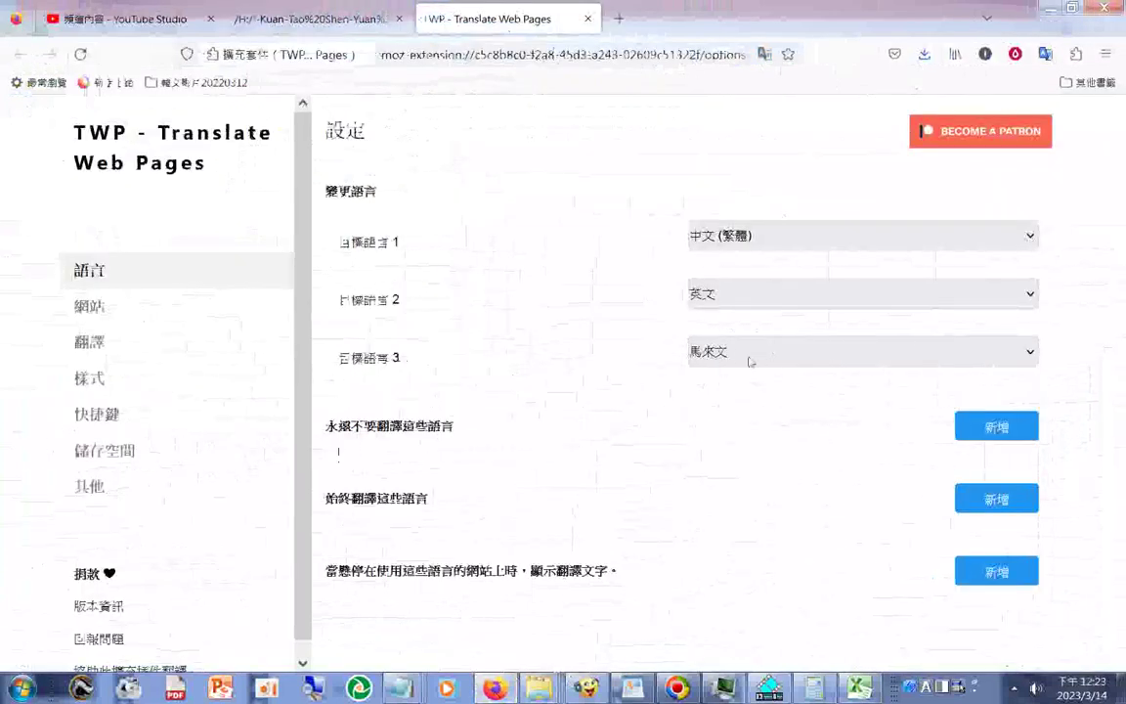
pyautogui.click(752, 355)
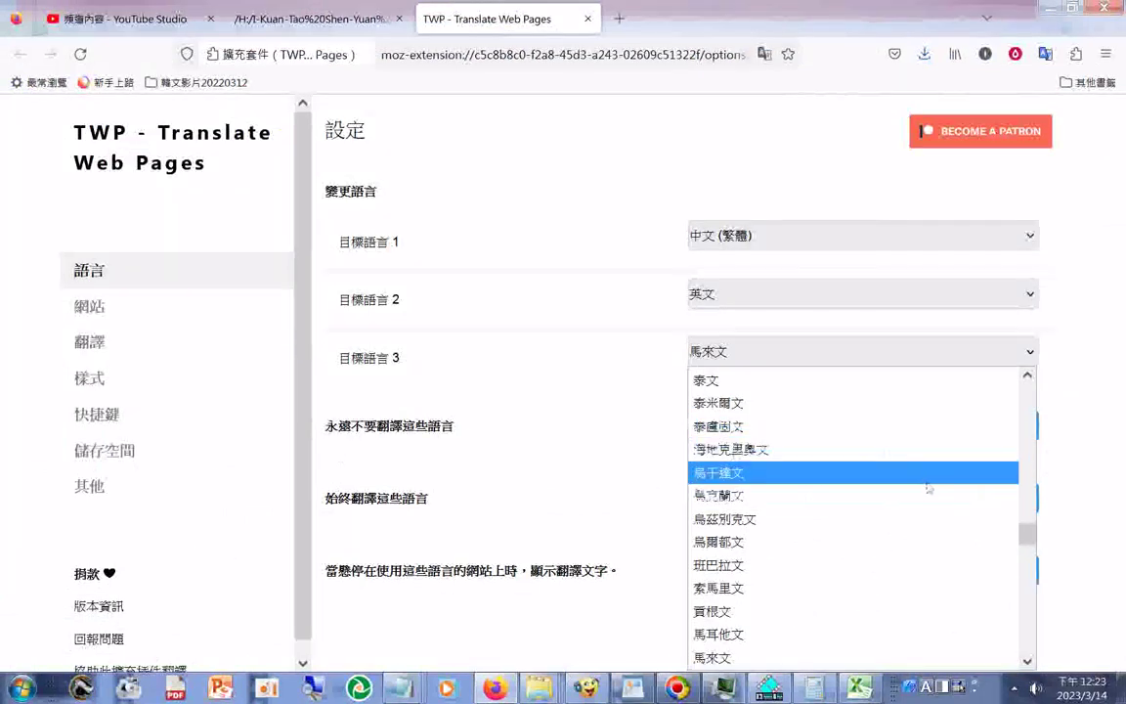
pyautogui.scroll(-6, 938, 473)
pyautogui.scroll(-6, 974, 592)
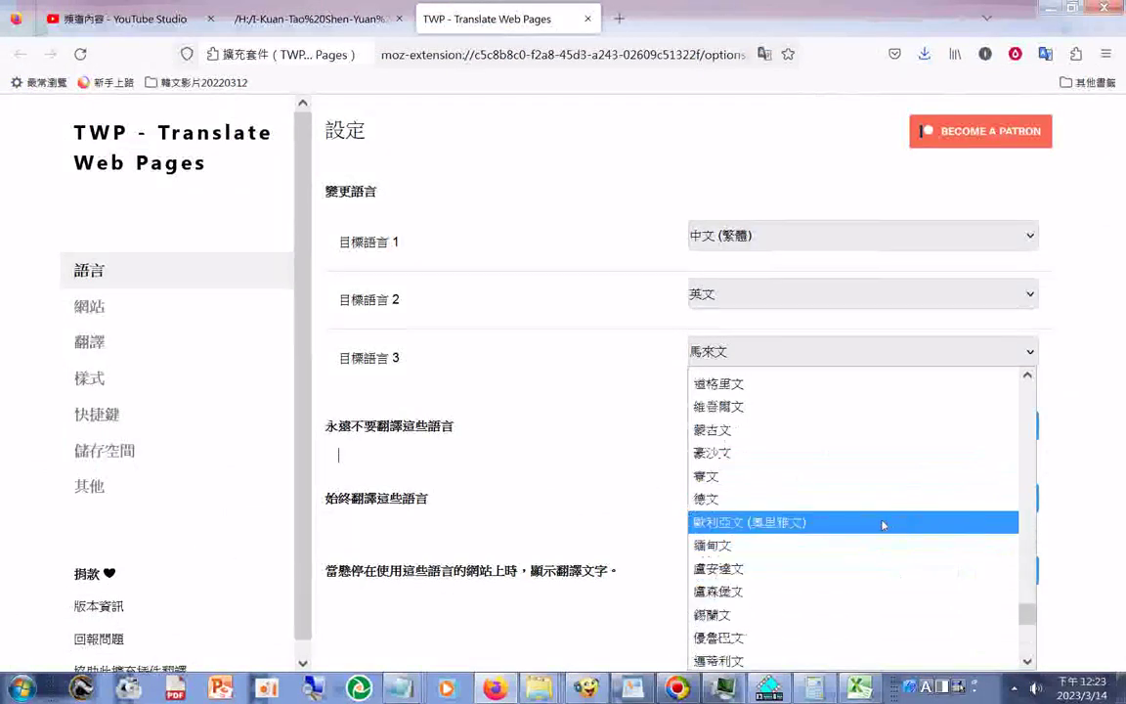
pyautogui.scroll(-1, 883, 526)
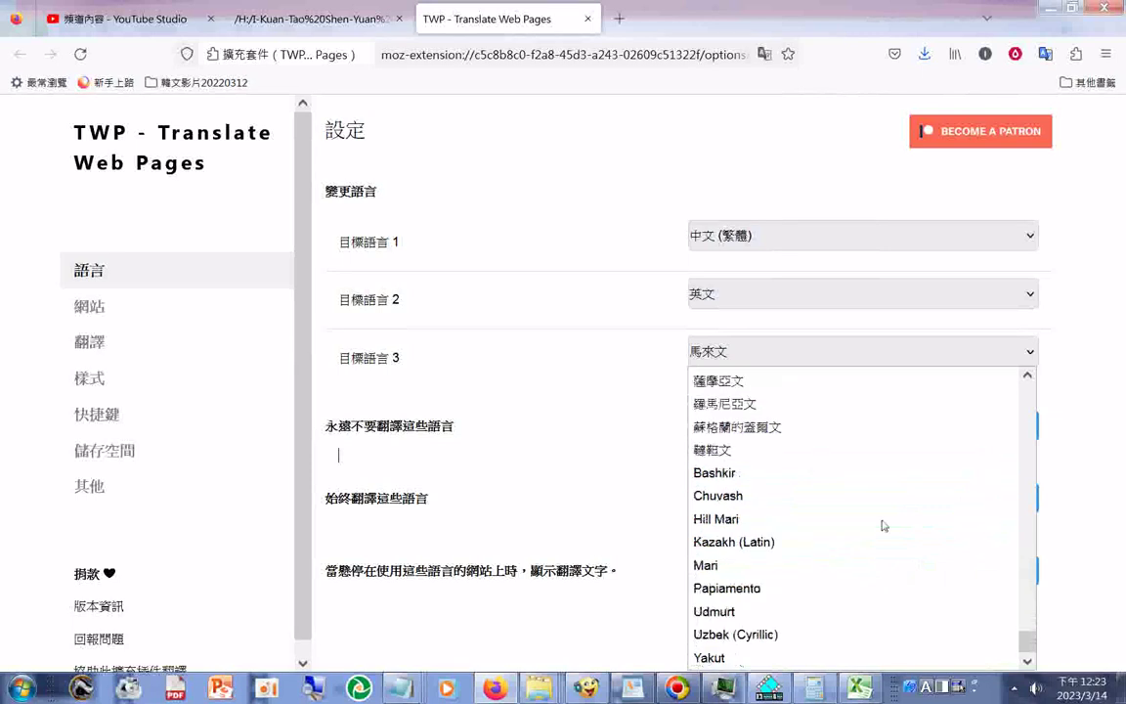
pyautogui.scroll(5, 885, 528)
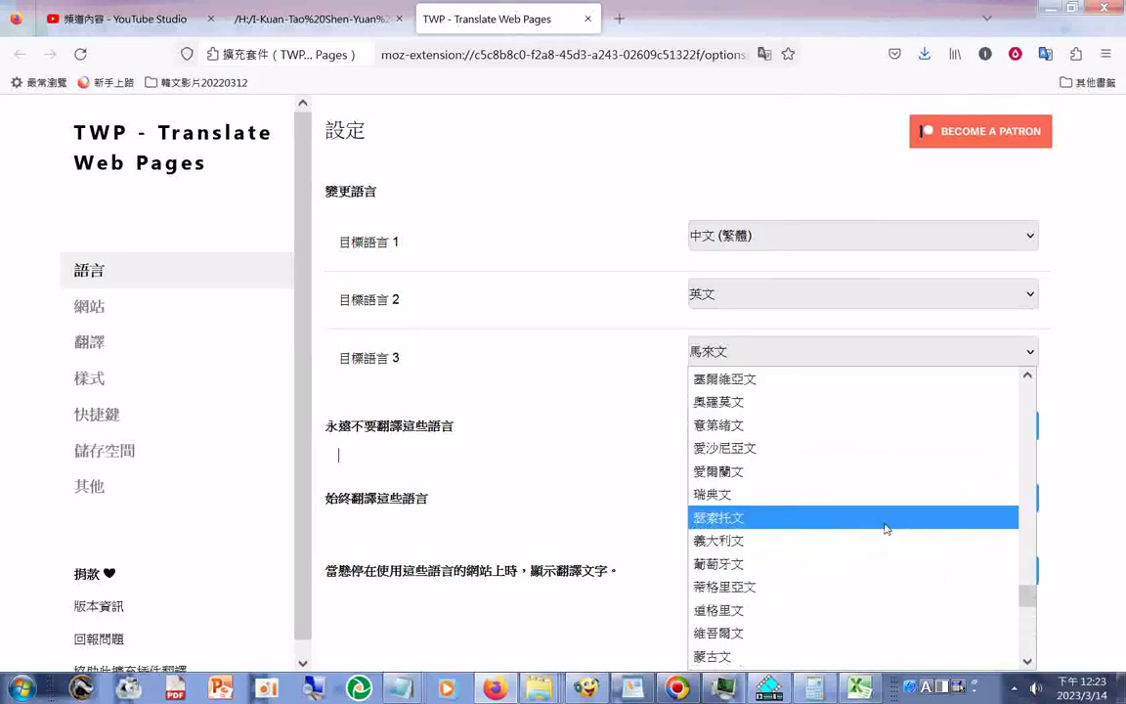
pyautogui.scroll(3, 886, 527)
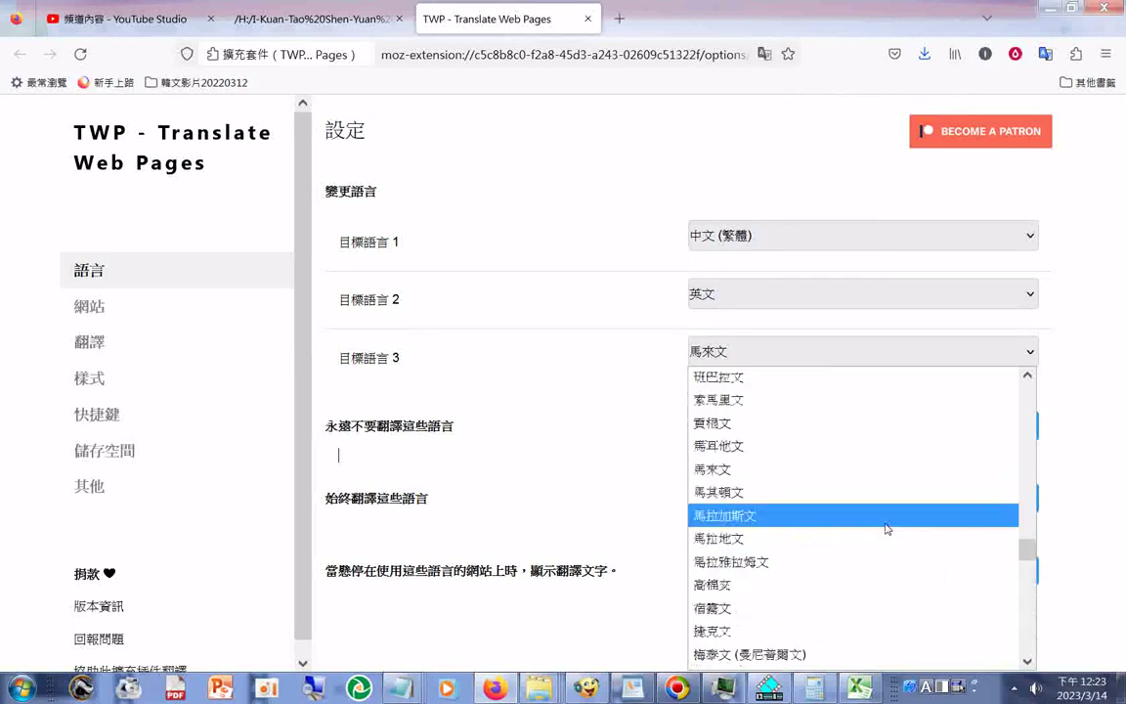
pyautogui.scroll(5, 886, 528)
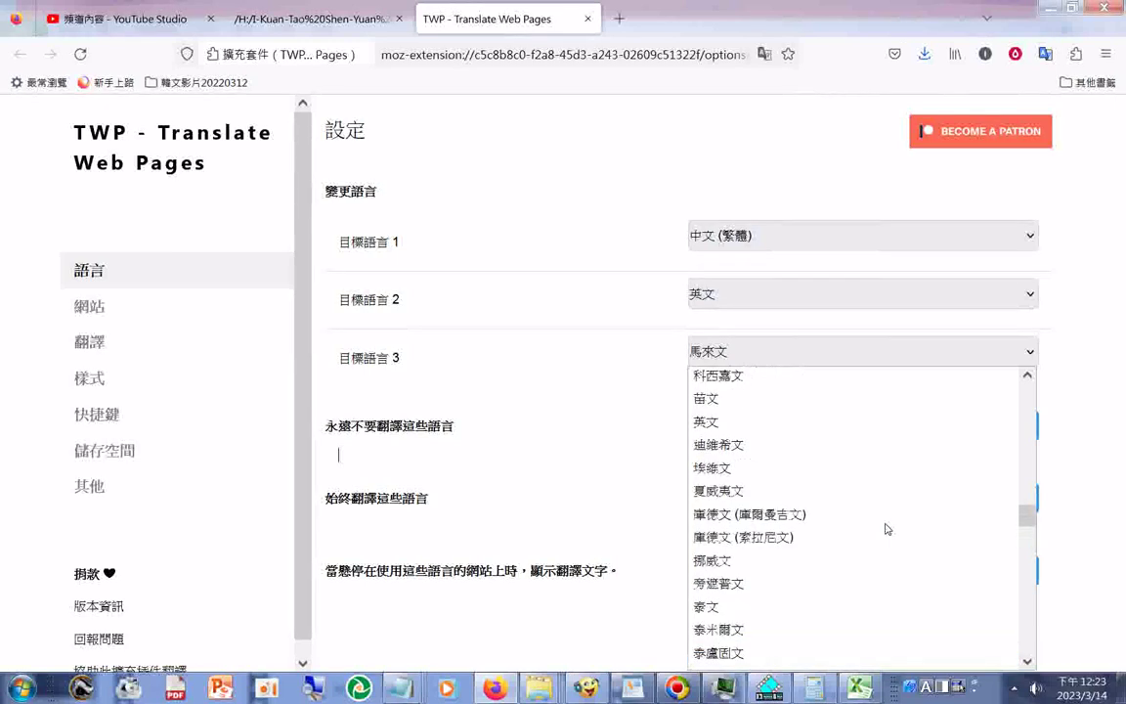
pyautogui.scroll(3, 885, 528)
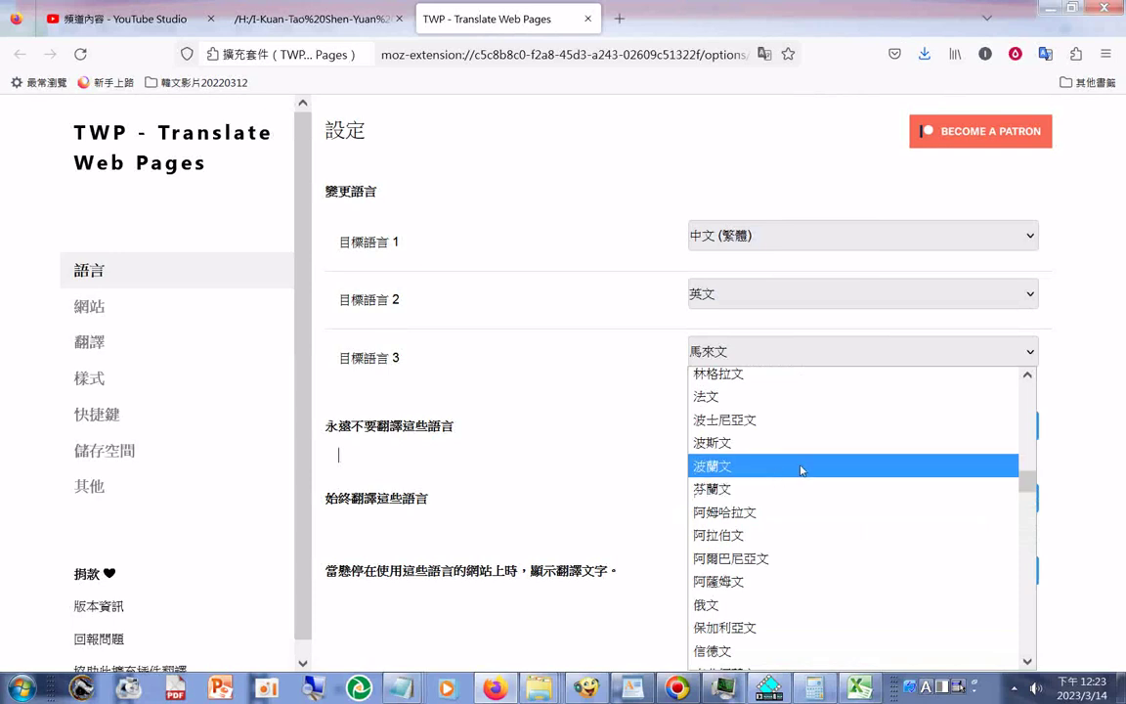
pyautogui.scroll(6, 803, 467)
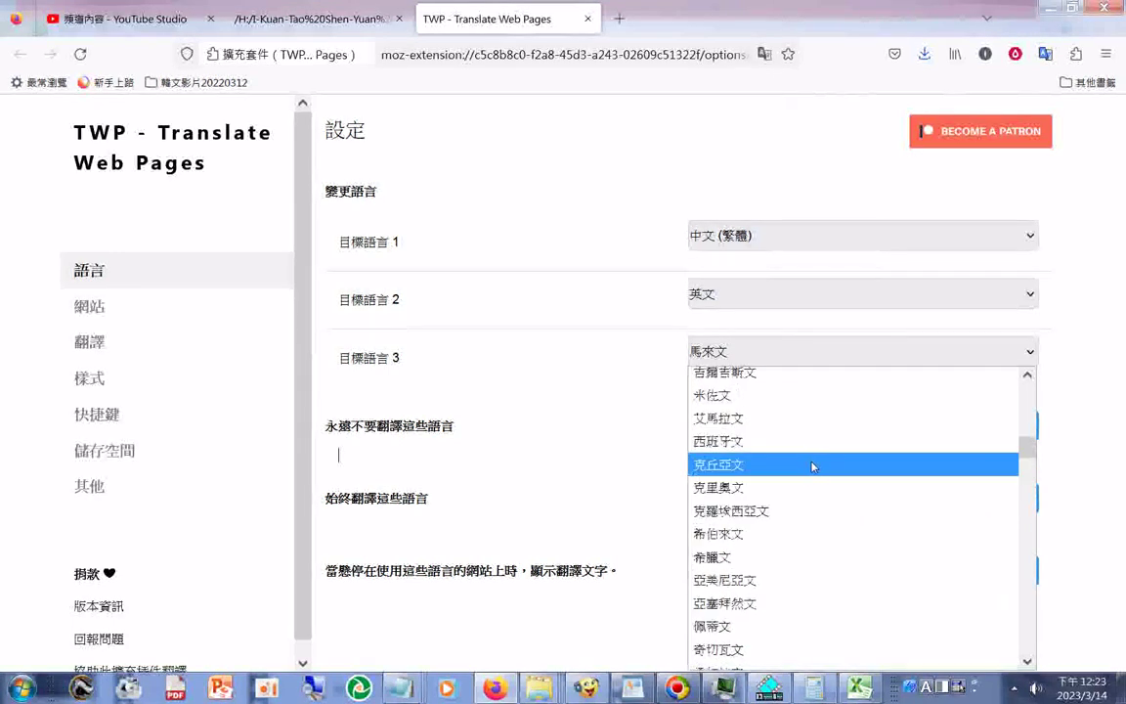
pyautogui.scroll(2, 813, 467)
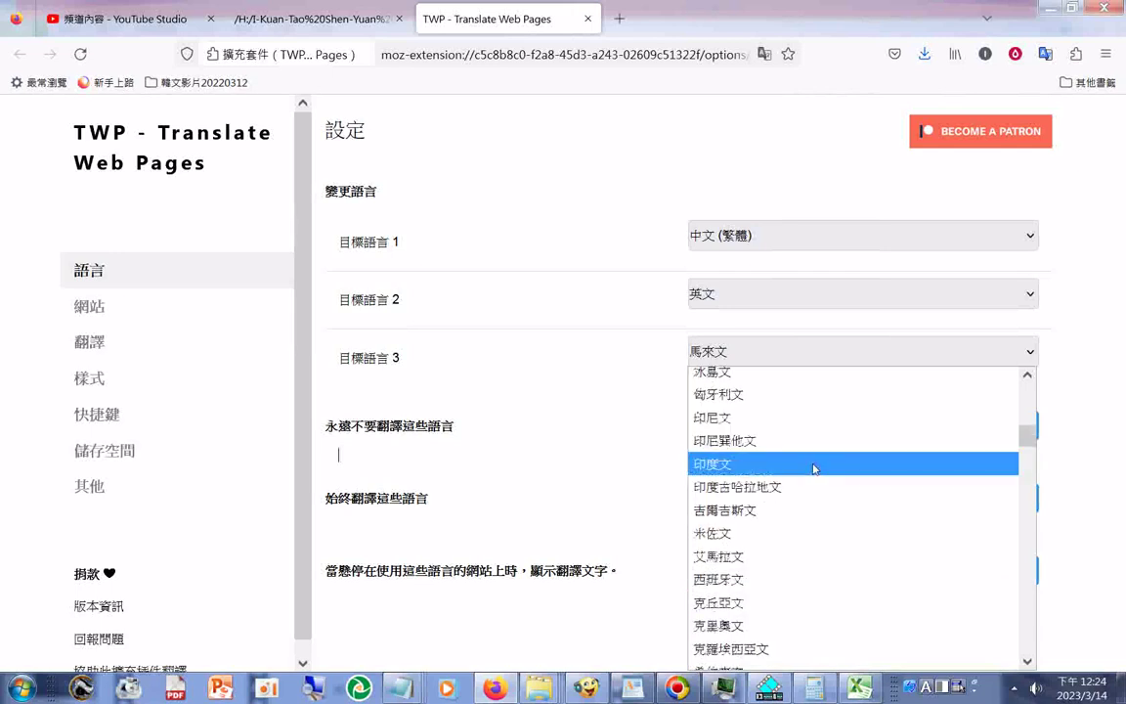
pyautogui.scroll(3, 817, 467)
pyautogui.scroll(2, 817, 469)
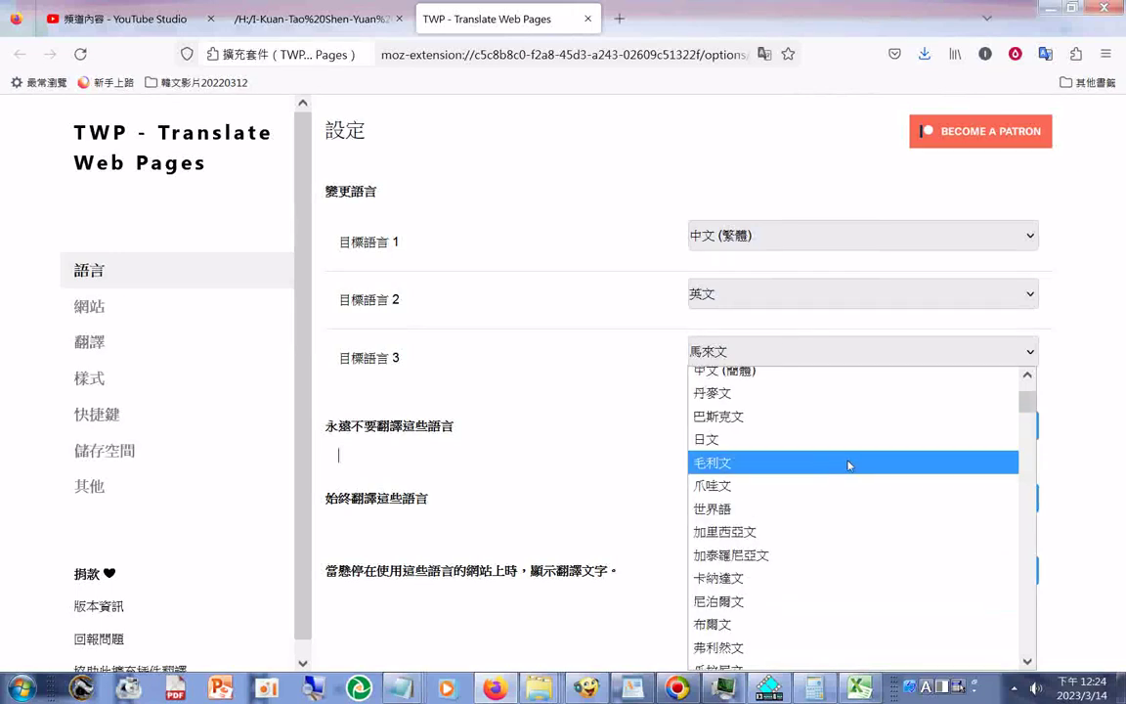
pyautogui.scroll(1, 842, 466)
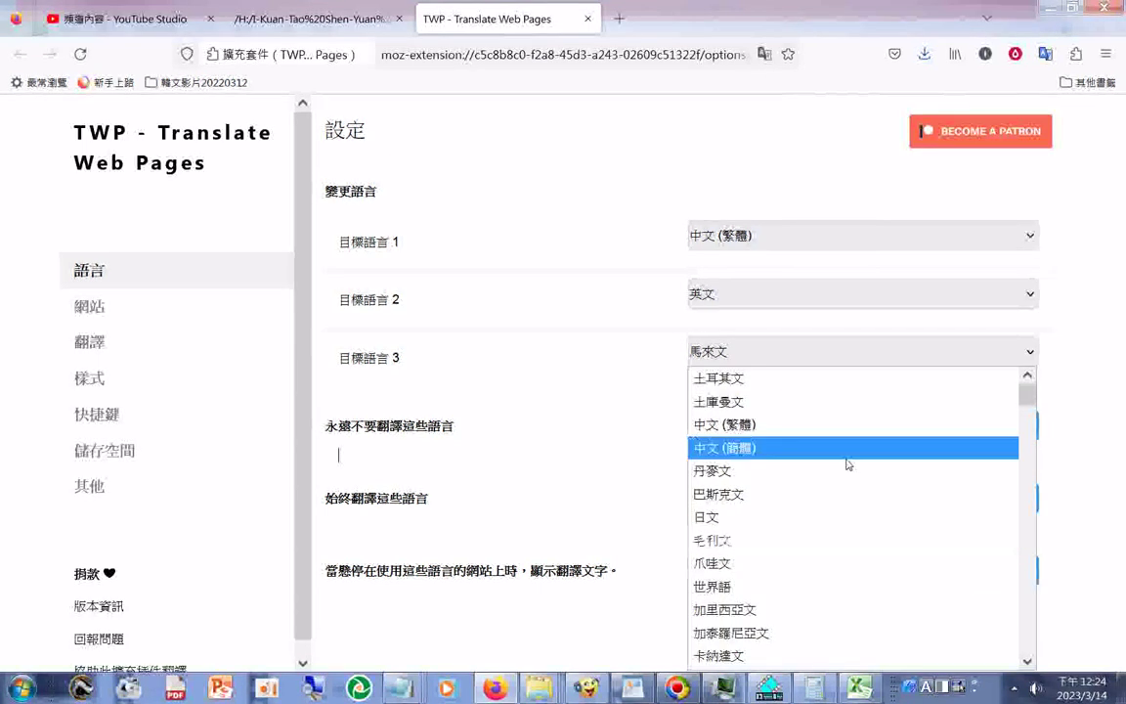
pyautogui.moveTo(1027, 403); pyautogui.dragTo(1032, 567)
pyautogui.click(782, 596)
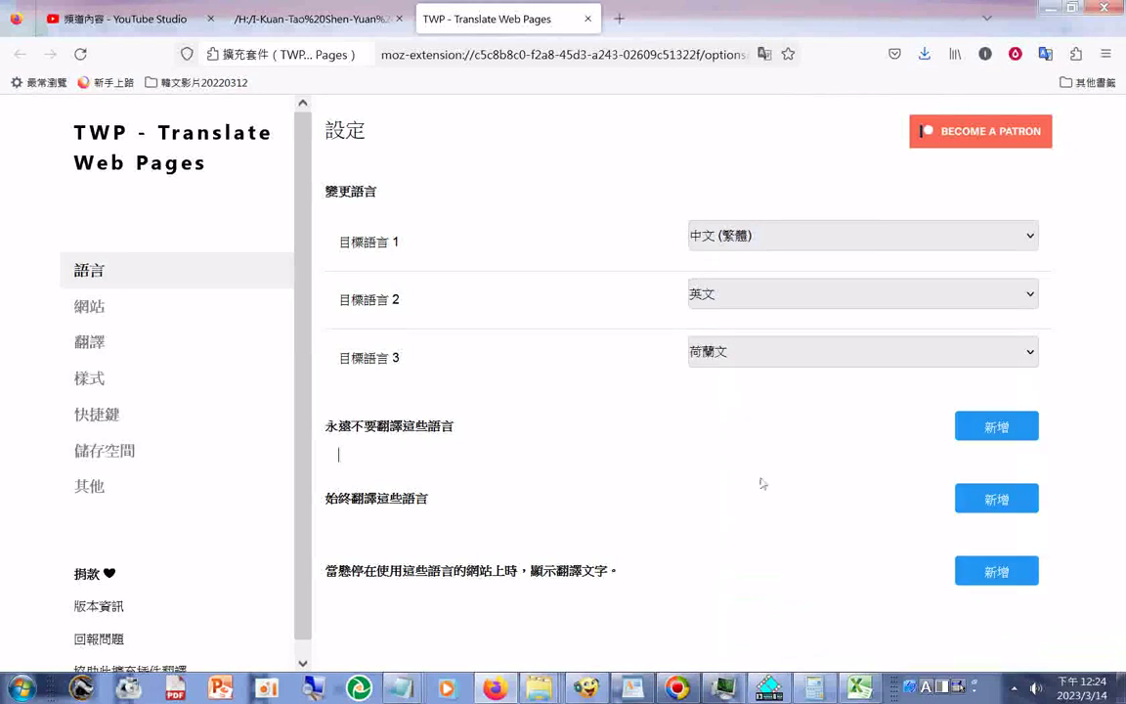
# - Translate the Yiho Holy Temple introduction page into 荷蘭文 with the TWP extension and look through the translated text
pyautogui.click(282, 24)
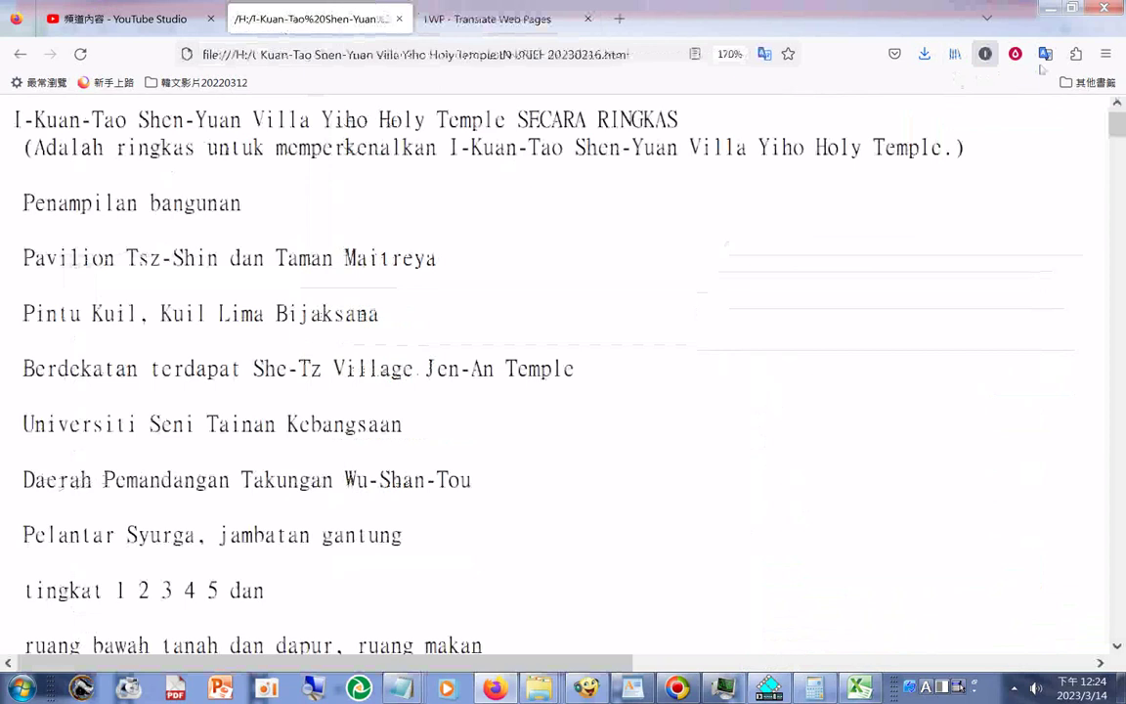
pyautogui.click(1045, 55)
pyautogui.click(938, 122)
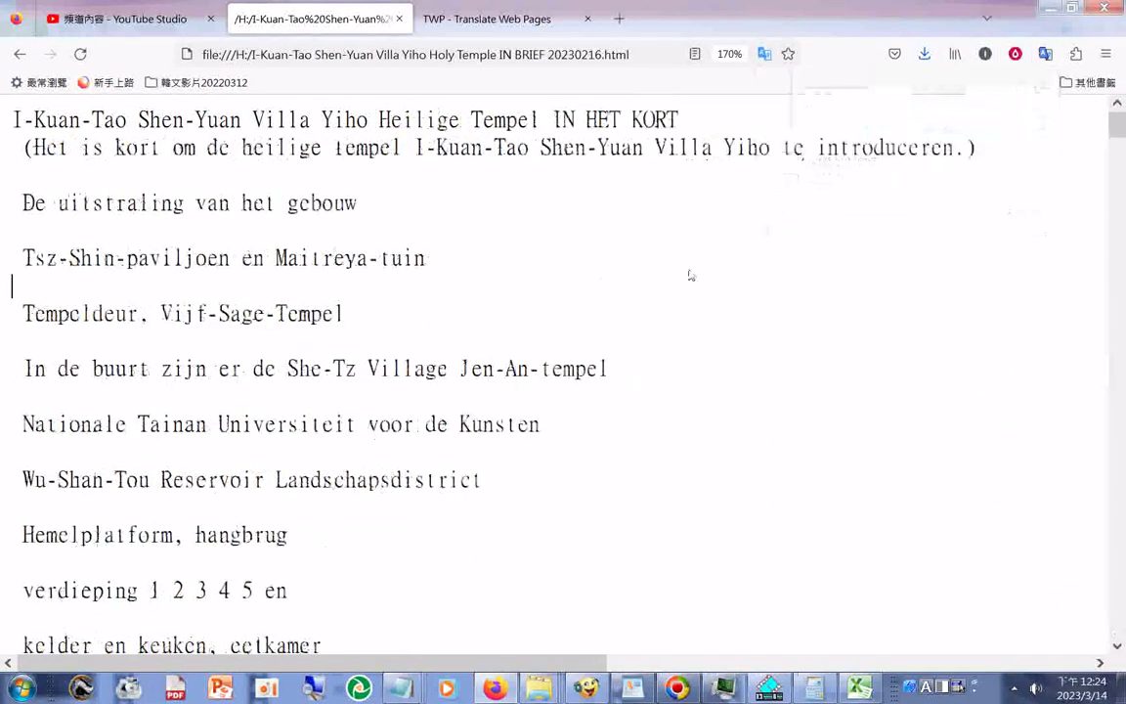
pyautogui.scroll(-4, 1008, 246)
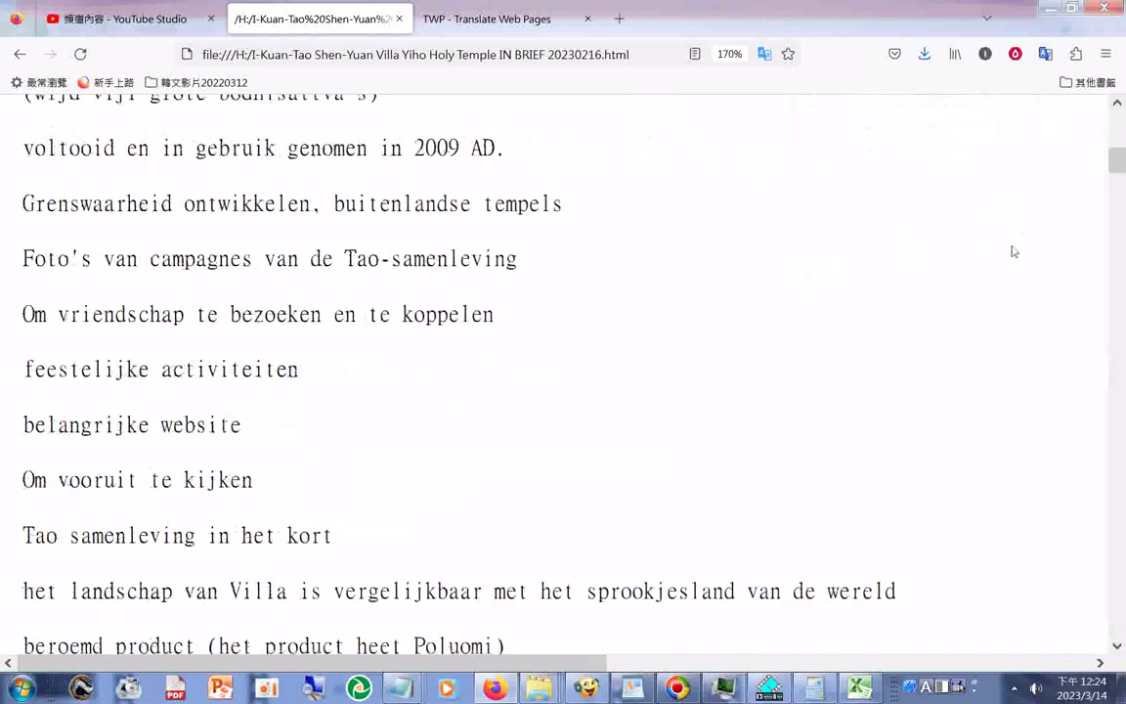
pyautogui.scroll(-5, 1017, 251)
pyautogui.scroll(-5, 1030, 259)
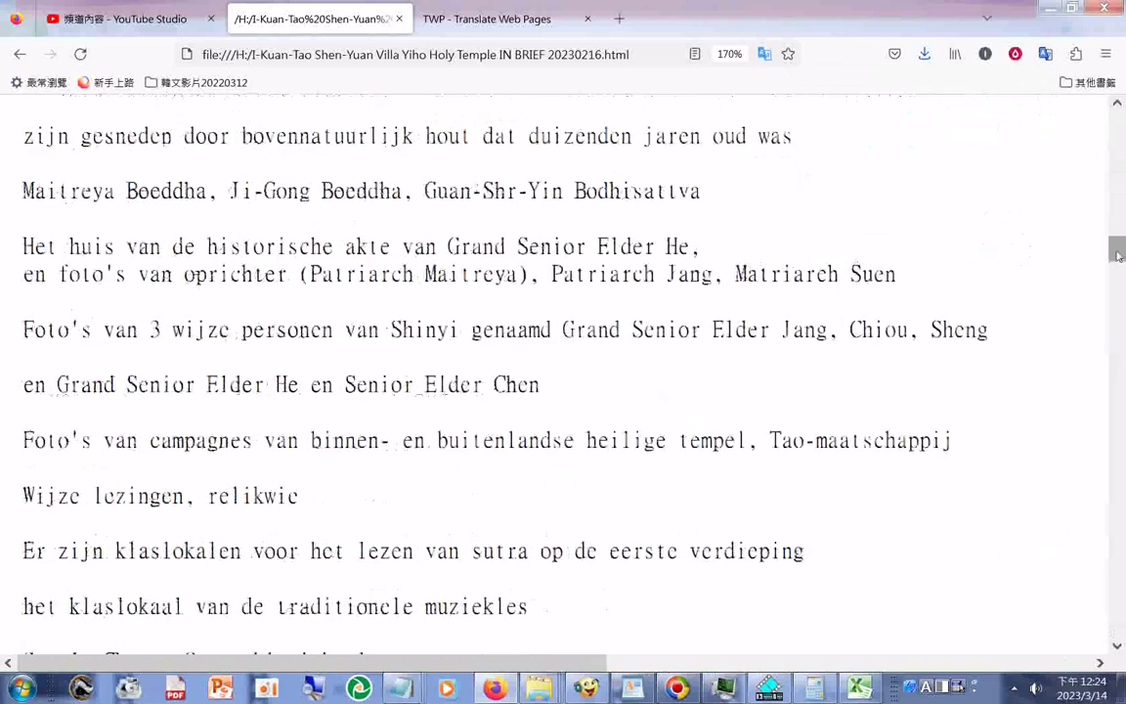
pyautogui.scroll(-5, 1120, 276)
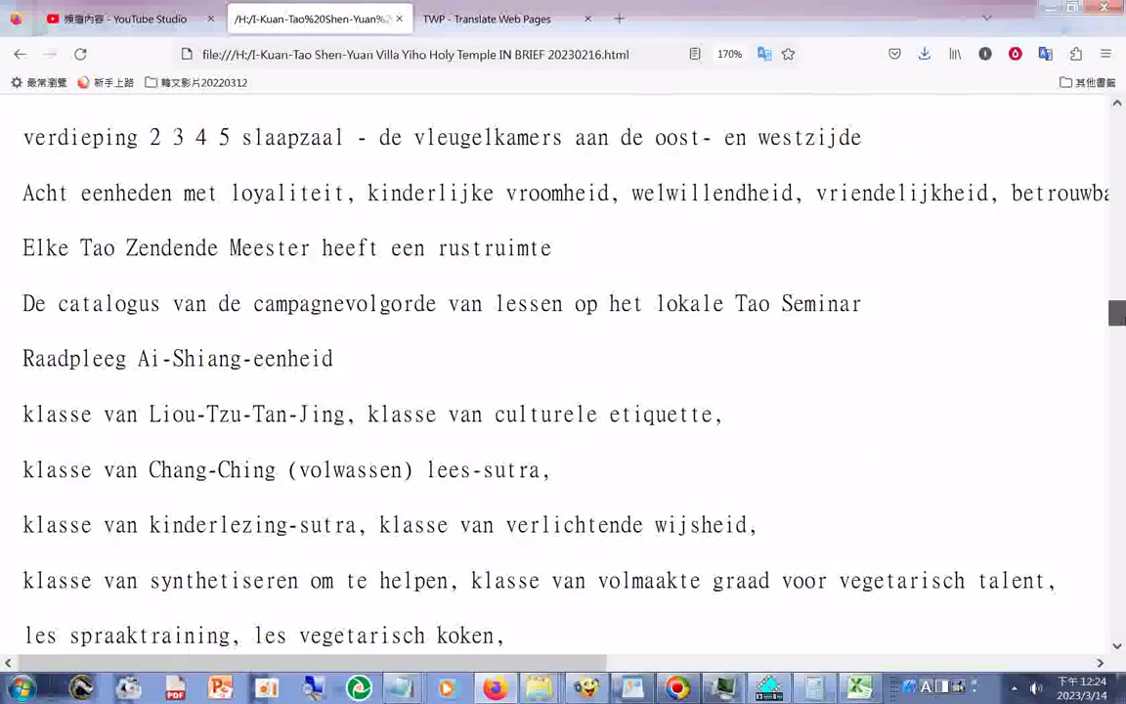
pyautogui.scroll(-5, 1122, 366)
pyautogui.moveTo(1121, 363); pyautogui.dragTo(1120, 623)
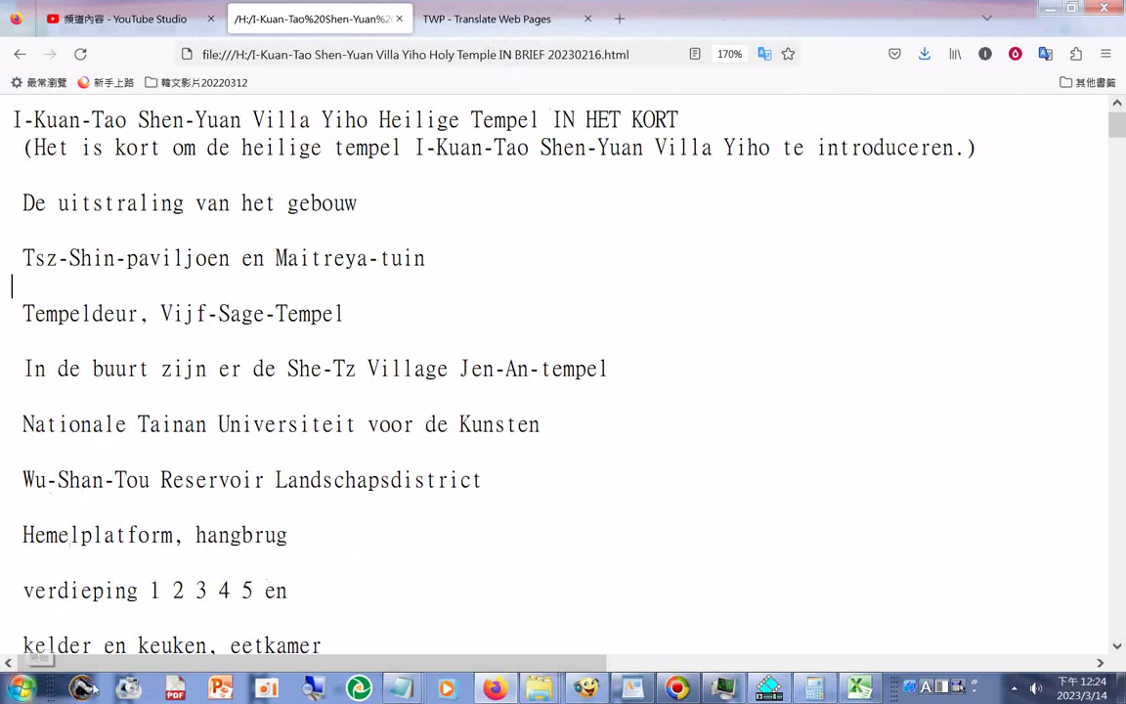
# - Check the #馬來文 section in the Notepad file, switch to Excel and copy column B of the 中文馬來文 worksheet
pyautogui.click(403, 691)
pyautogui.click(1040, 616)
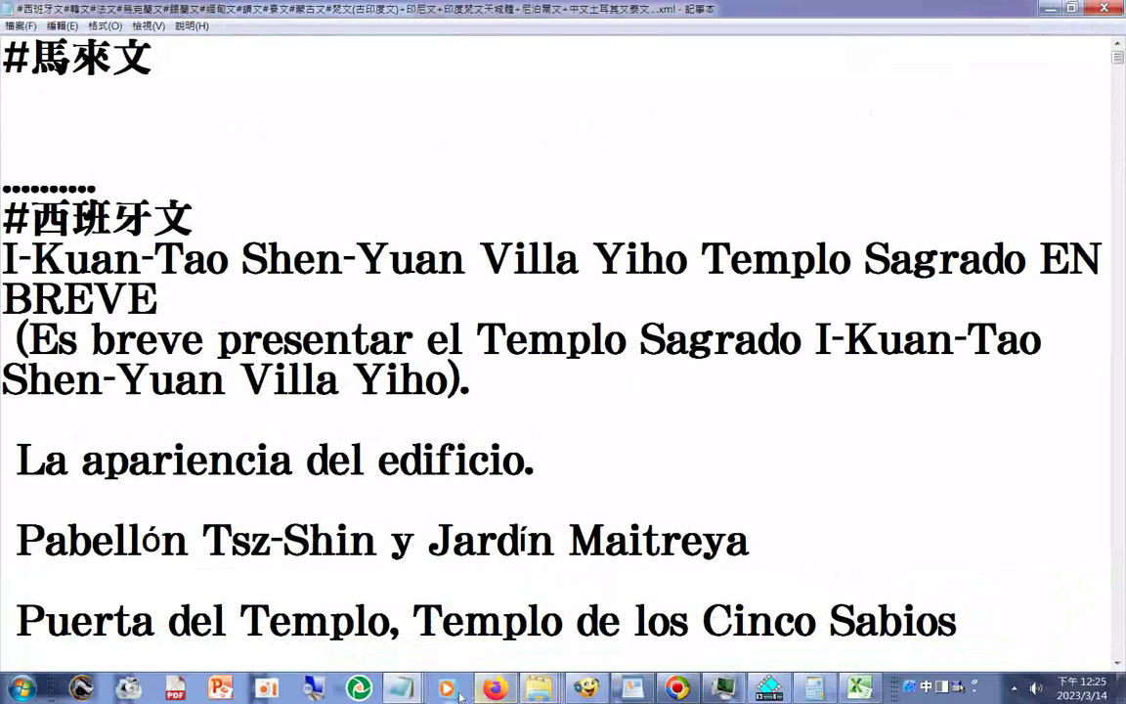
pyautogui.moveTo(857, 694)
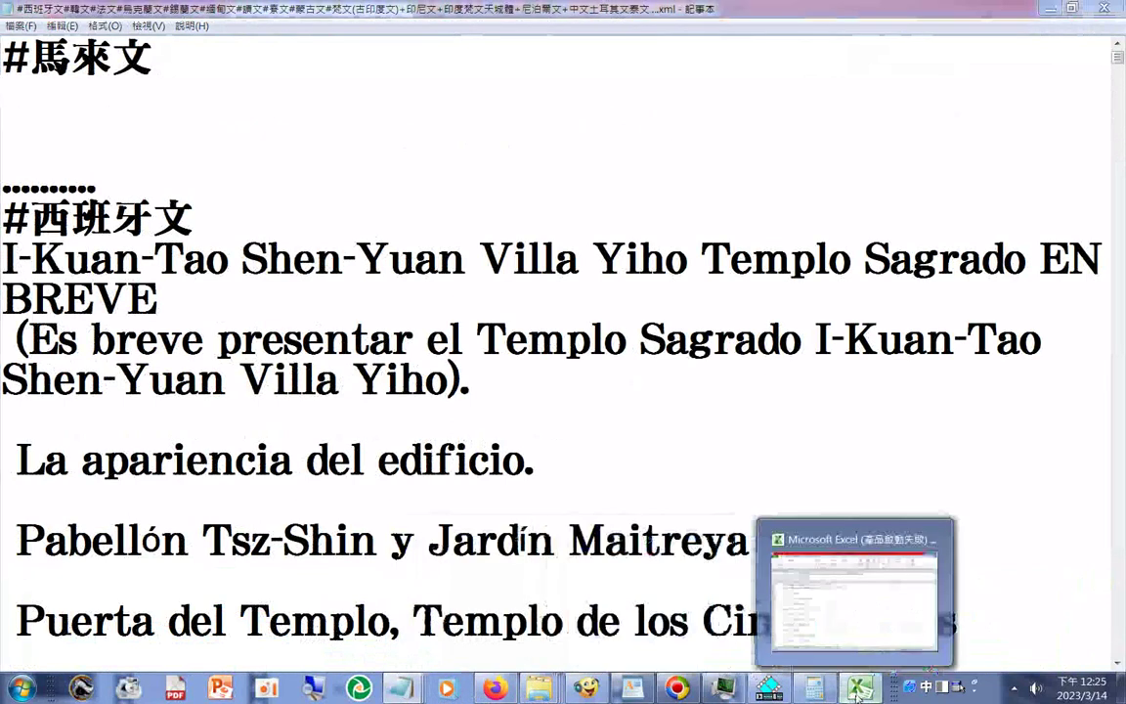
pyautogui.click(857, 692)
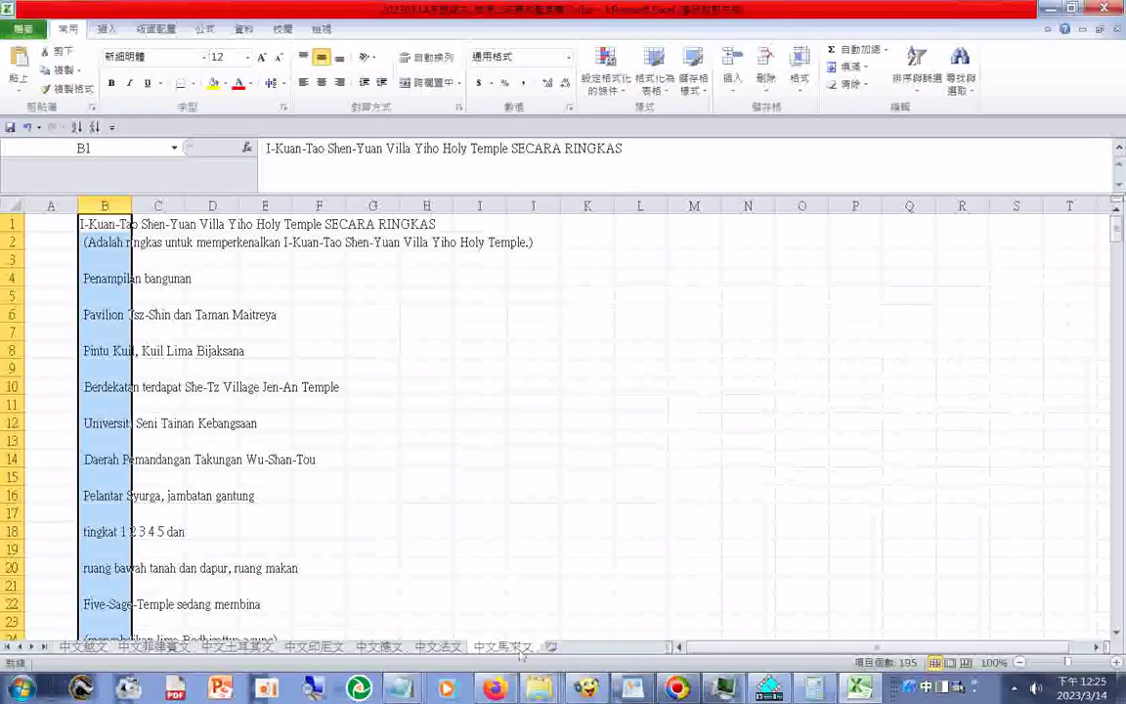
pyautogui.rightClick(105, 206)
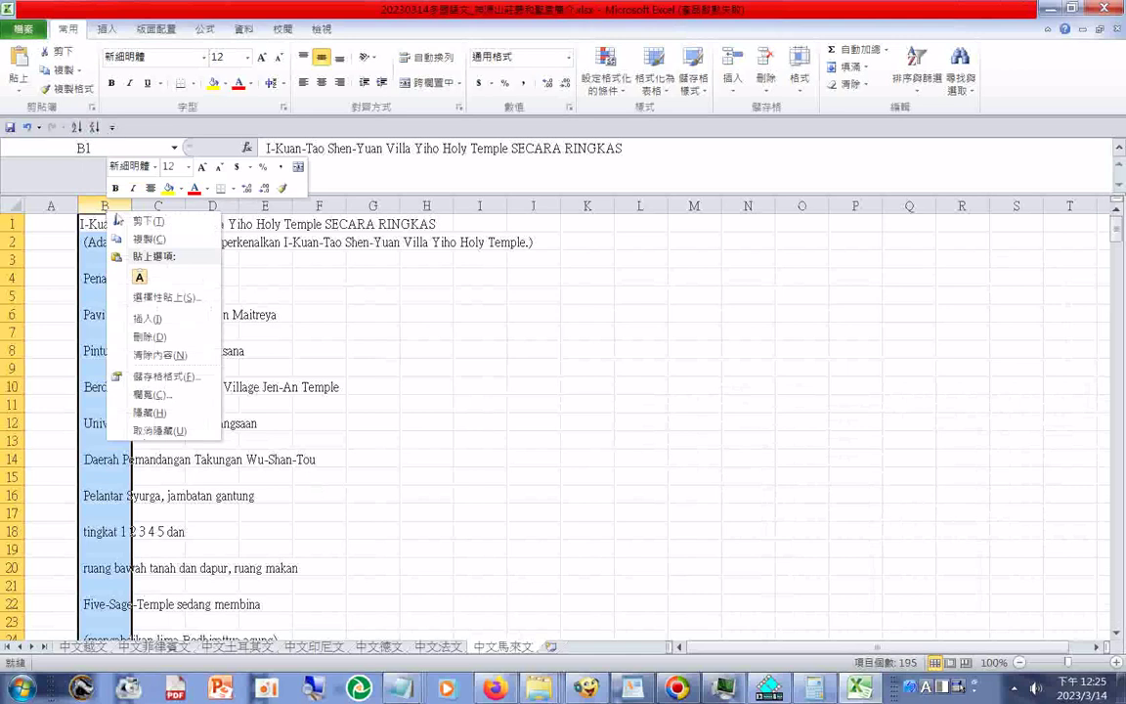
pyautogui.click(137, 238)
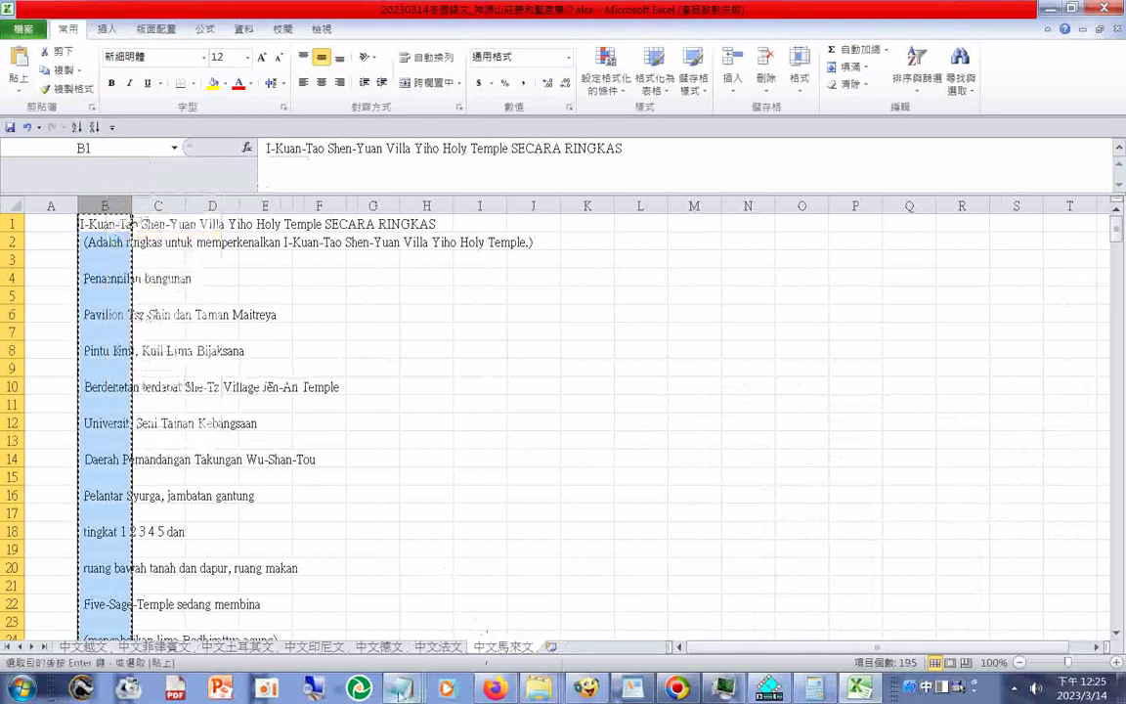
# - Switch back to the multilingual Notepad file and paste the copied Malay text beneath the #馬來文 heading
pyautogui.click(814, 689)
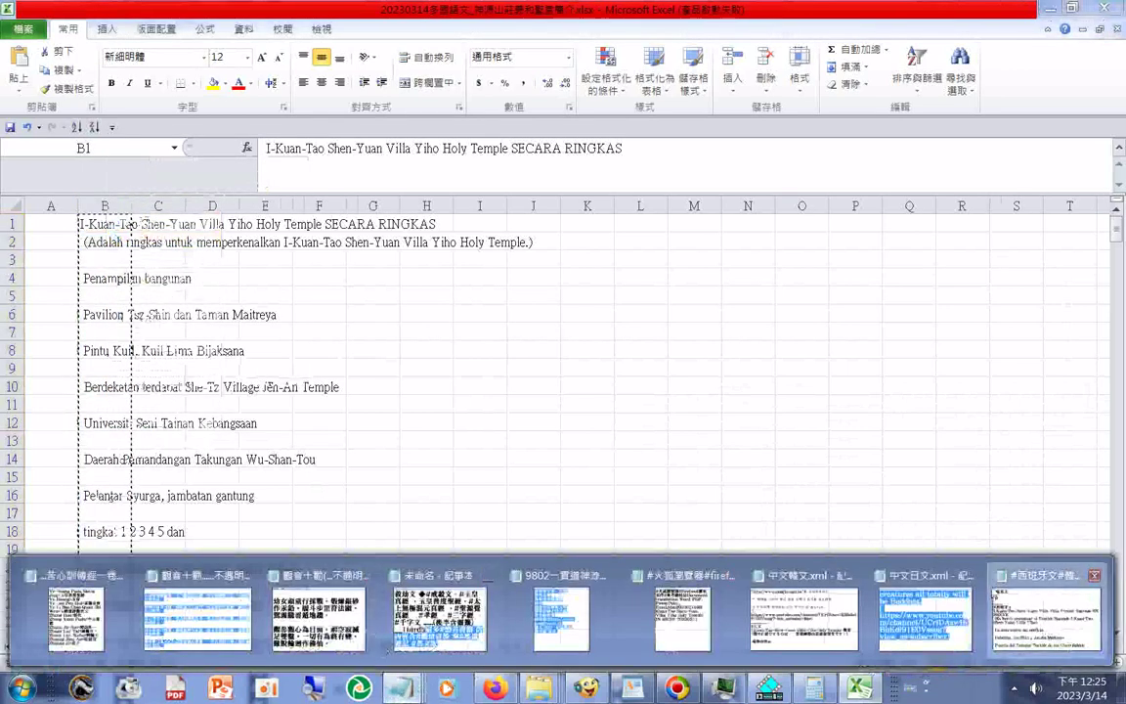
pyautogui.click(1044, 616)
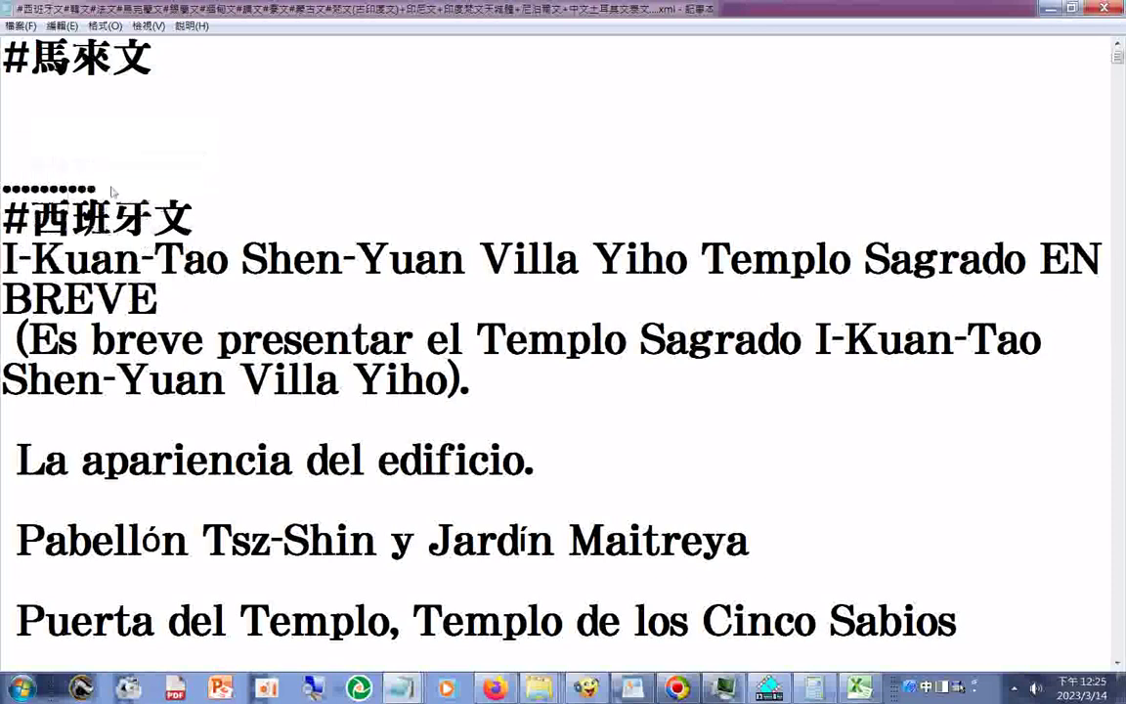
pyautogui.hotkey('ctrl', 'v')
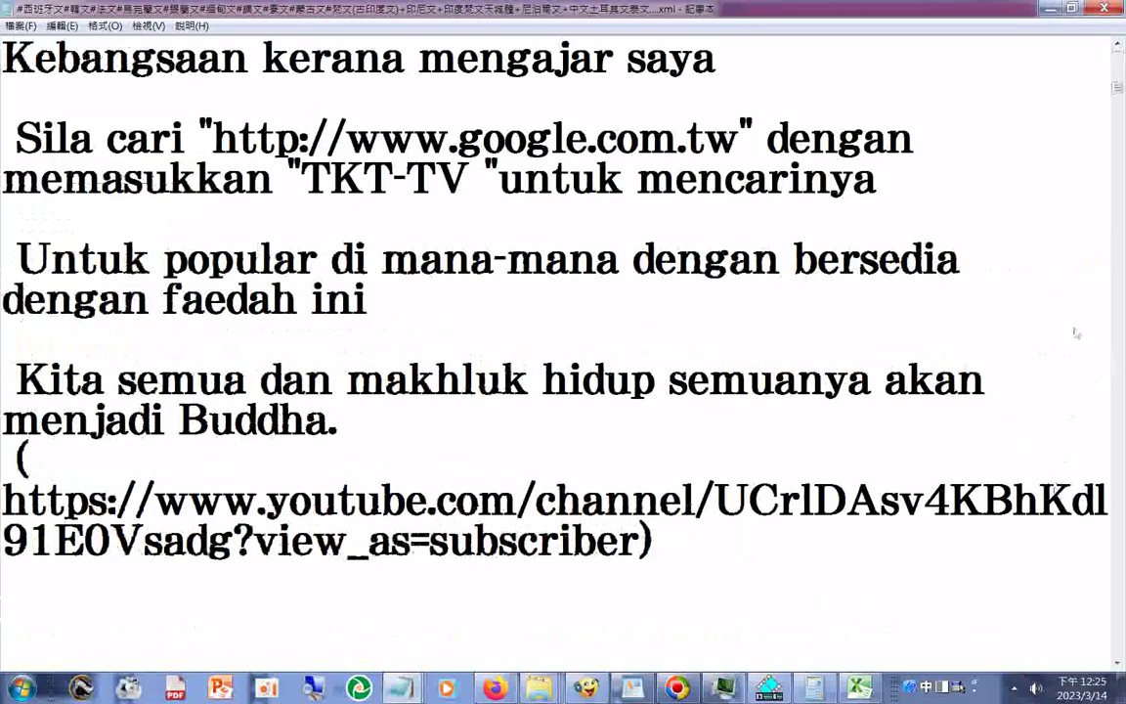
pyautogui.press('Down')
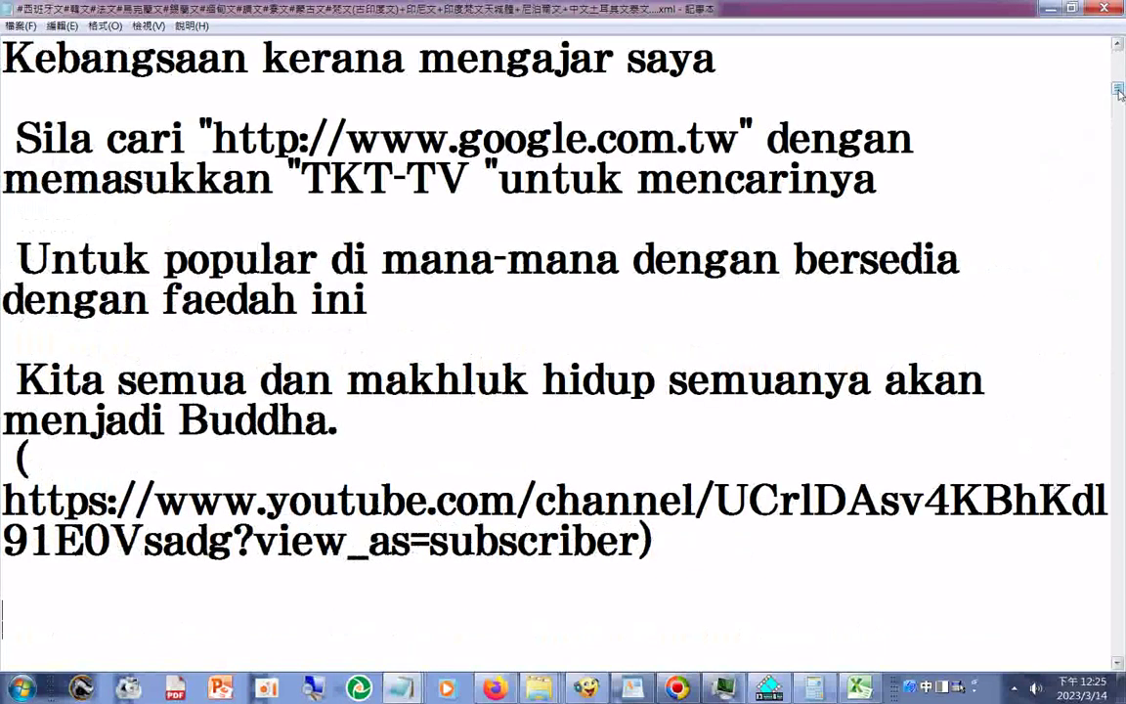
# - Check the beginning of the pasted Malay text beneath the #馬來文 heading
pyautogui.moveTo(1120, 92); pyautogui.dragTo(1119, 59)
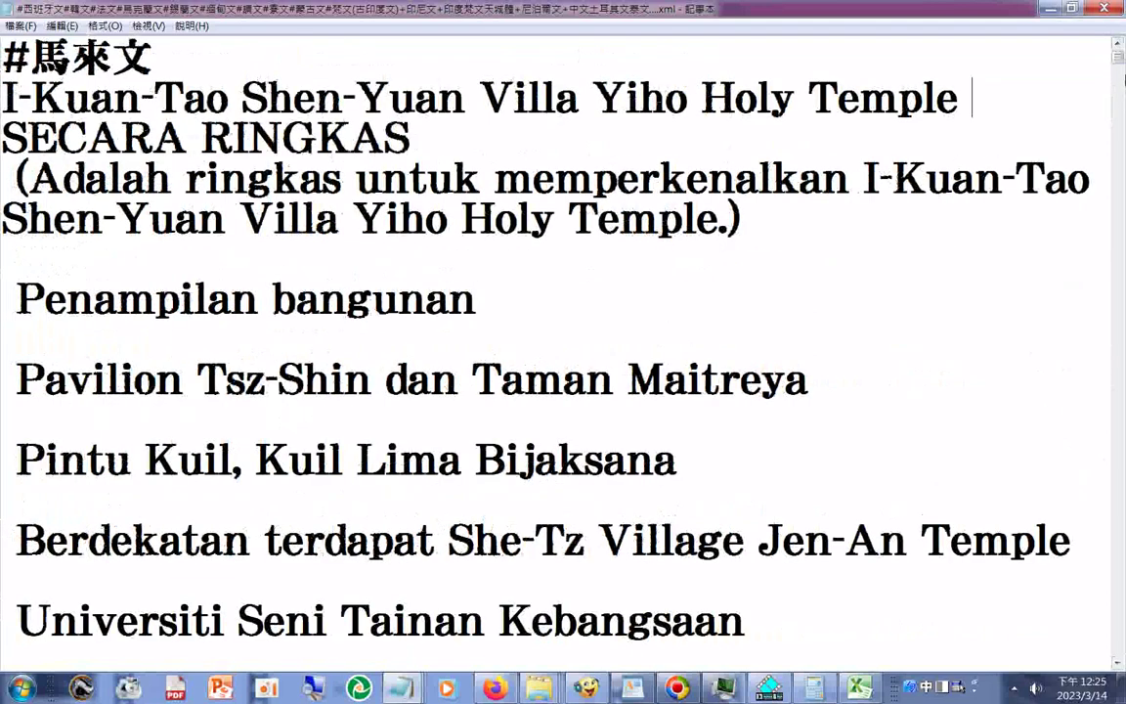
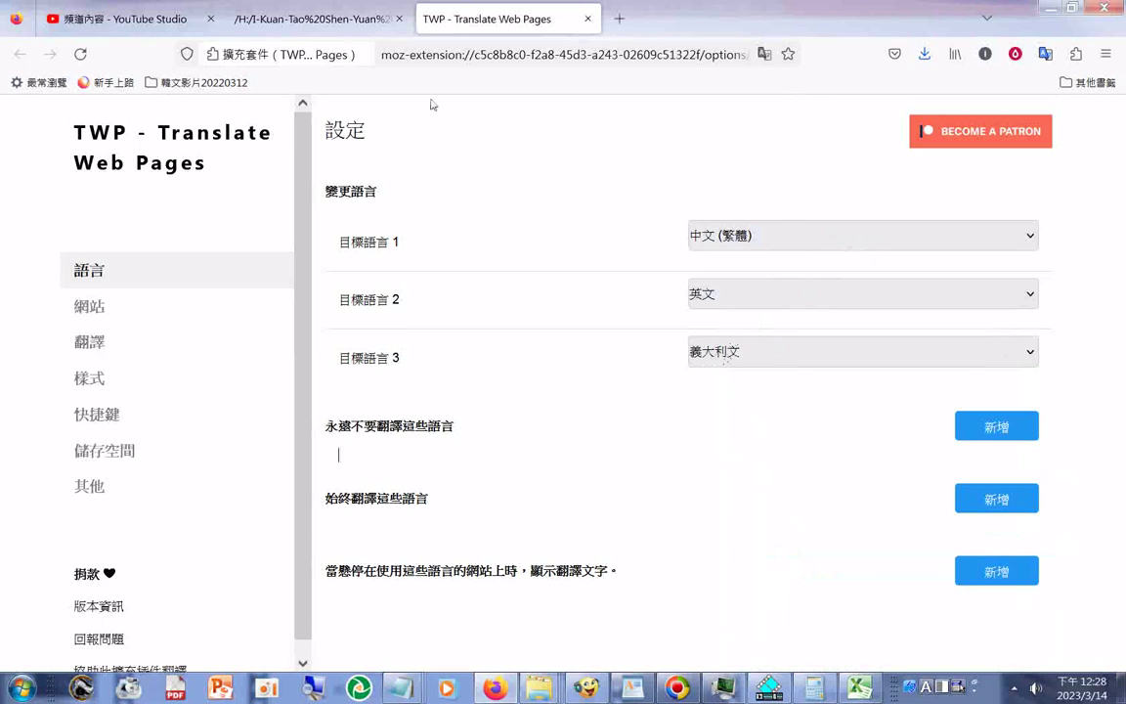
# - Translate the Yiho Holy Temple introduction page in Firefox into 義大利文 with the TWP extension
pyautogui.click(338, 16)
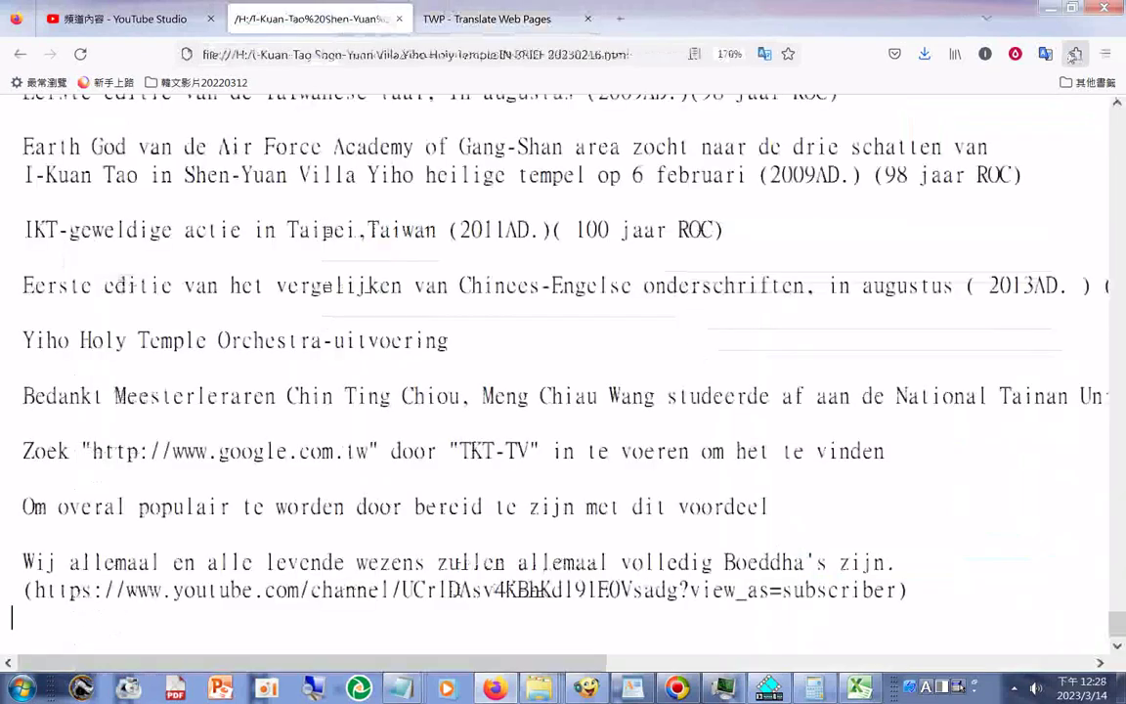
pyautogui.click(1045, 53)
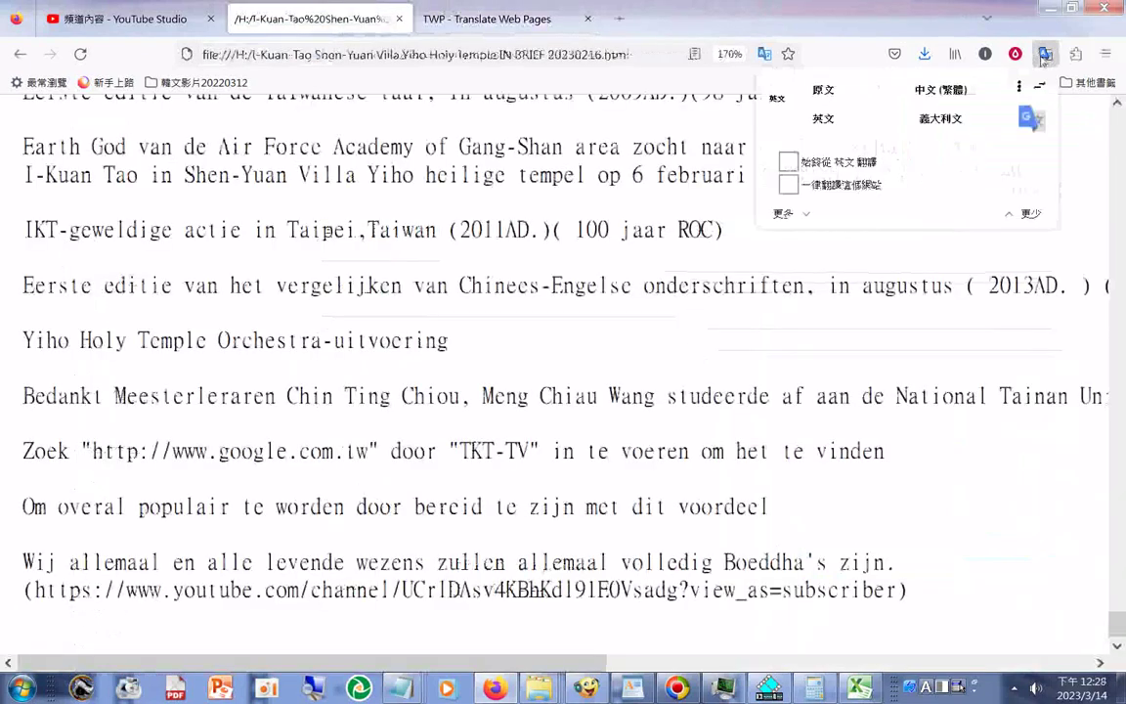
pyautogui.click(915, 100)
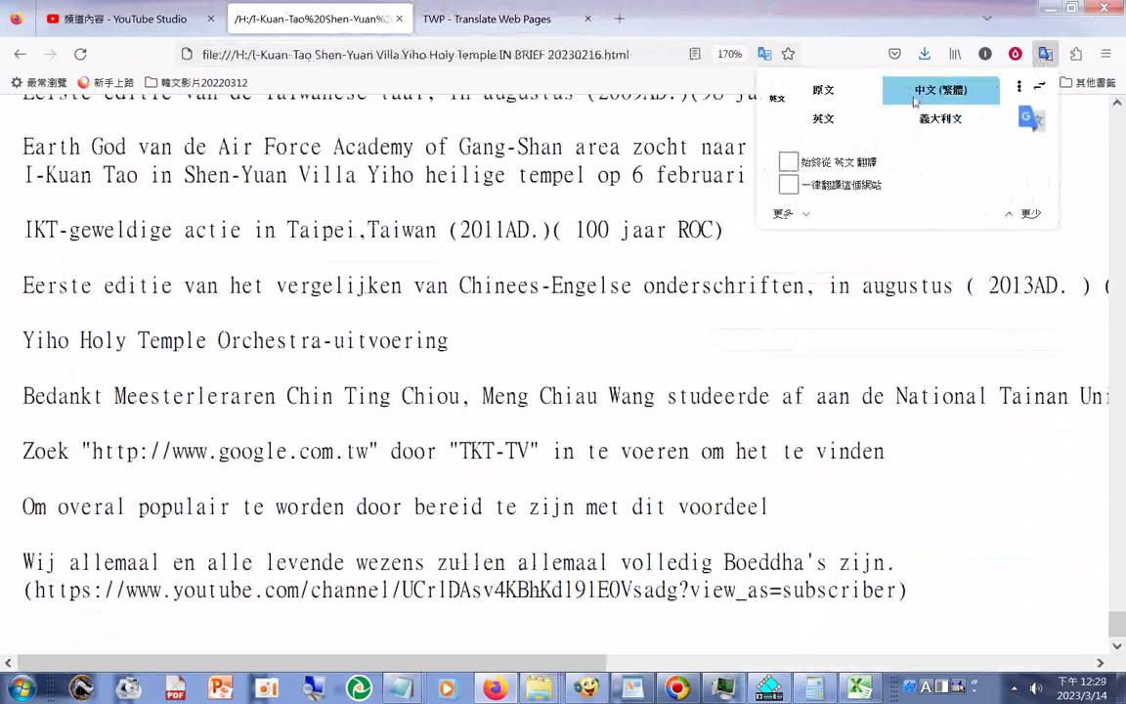
pyautogui.click(928, 121)
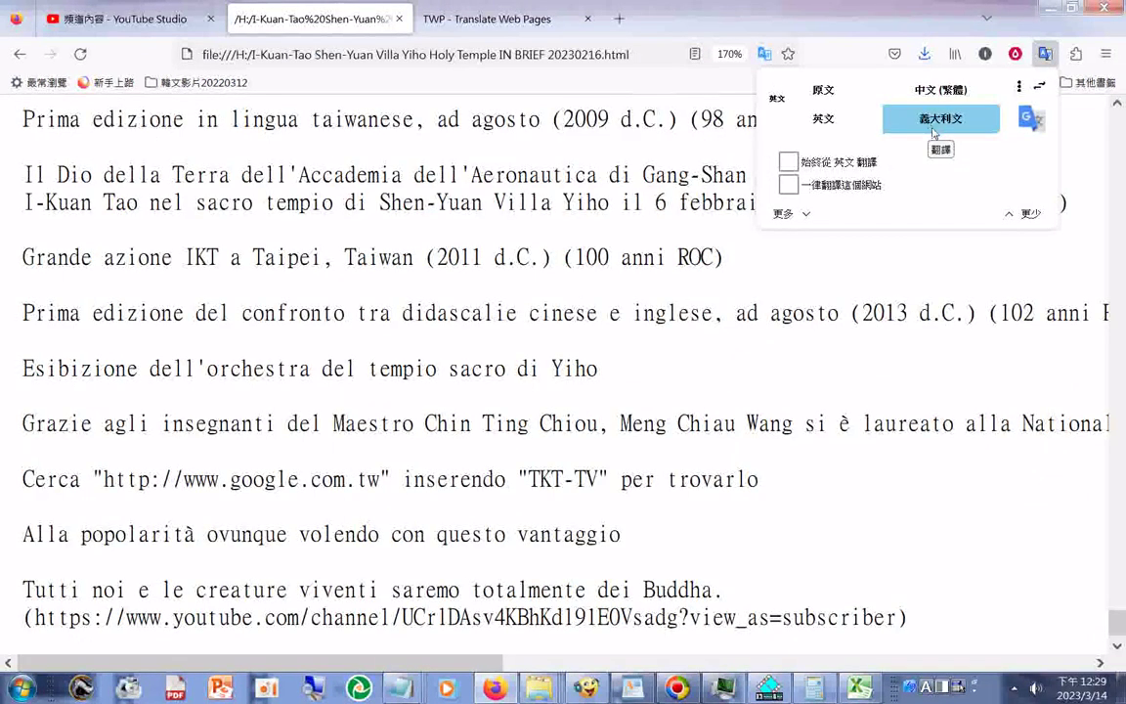
pyautogui.click(505, 257)
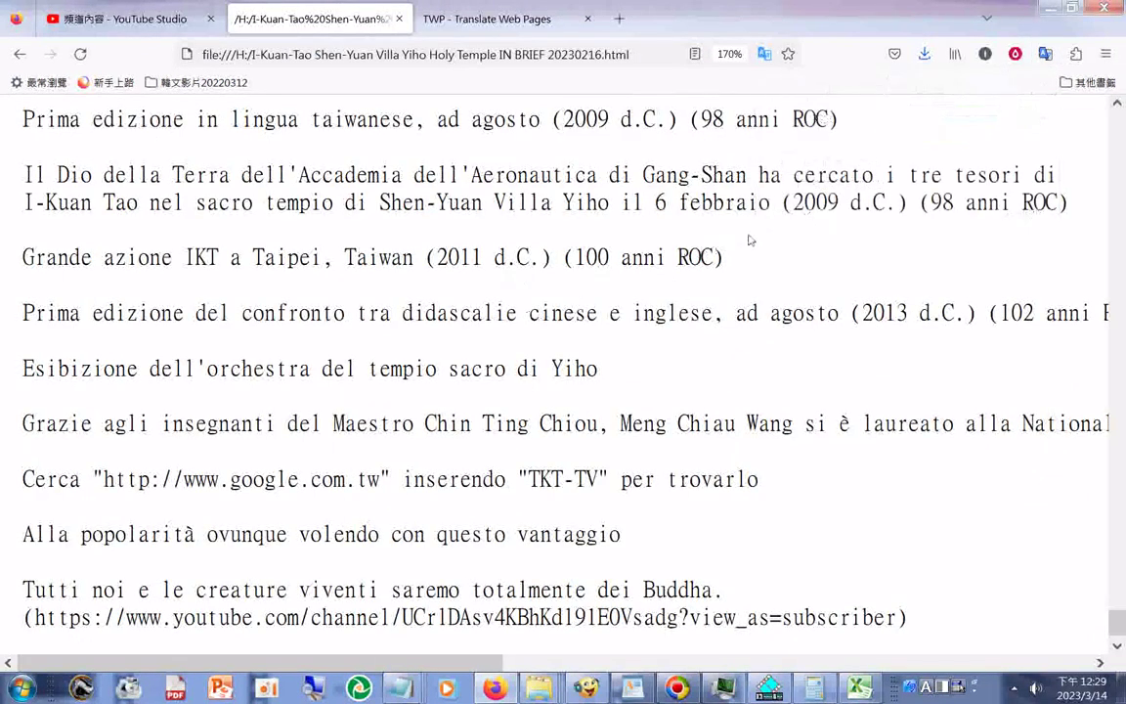
# - Select the entire Italian translation of the temple page and copy it
pyautogui.rightClick(832, 217)
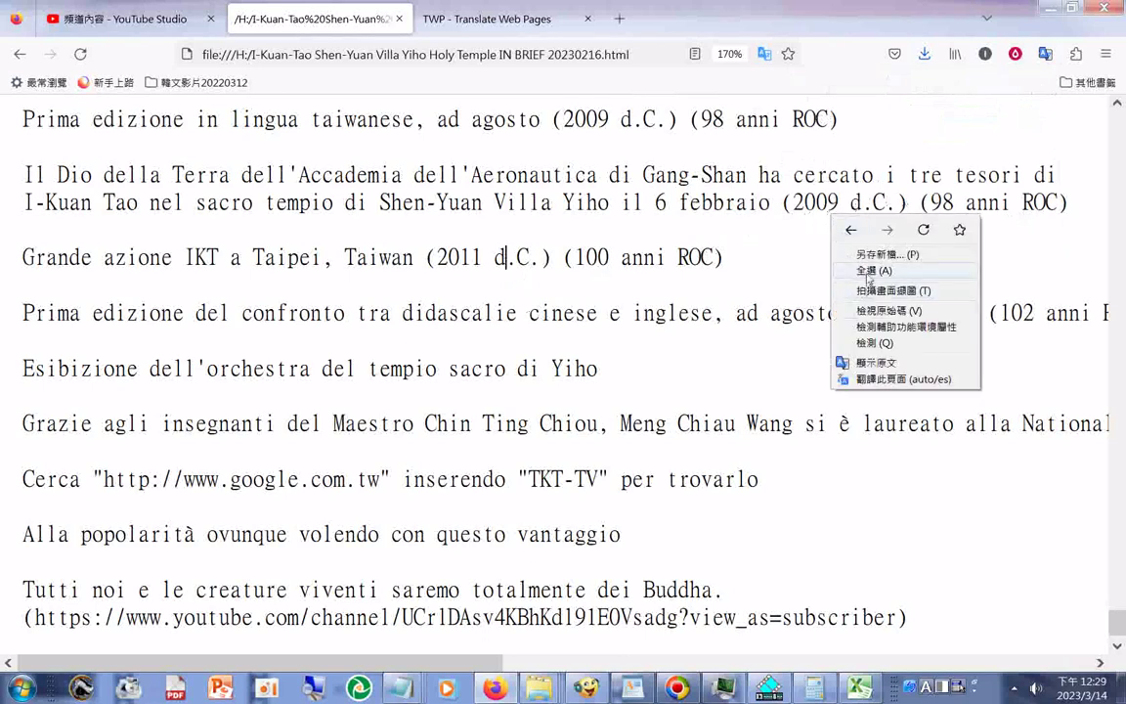
pyautogui.click(865, 272)
pyautogui.rightClick(609, 249)
pyautogui.click(646, 264)
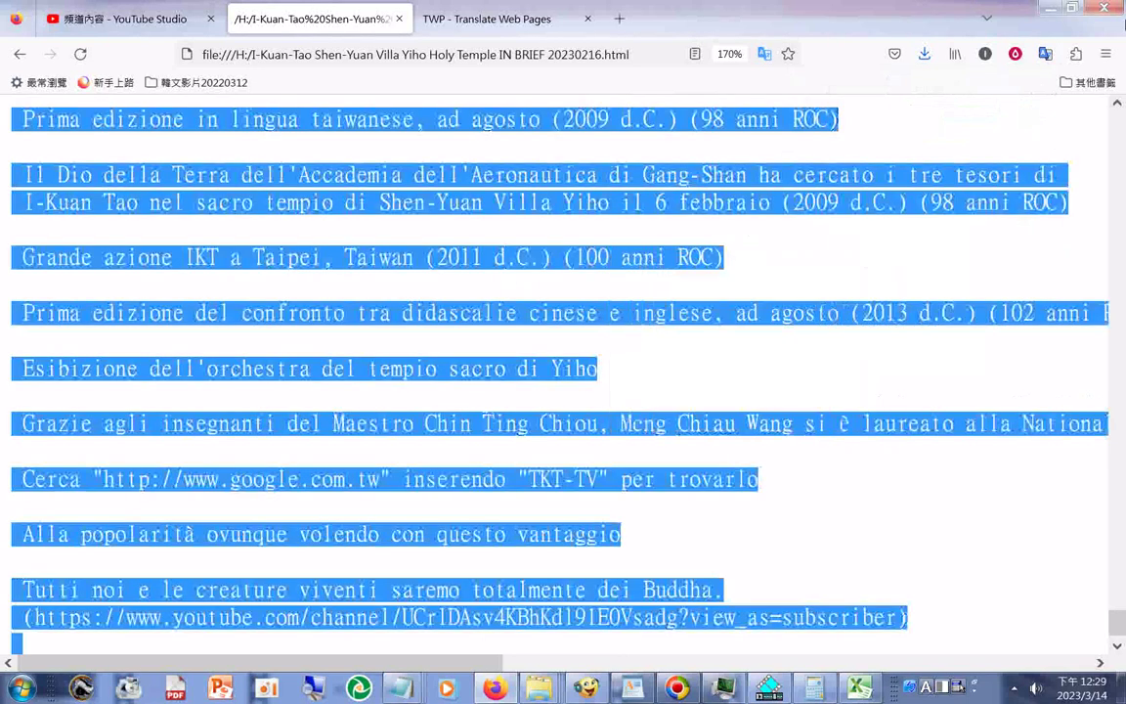
# - Look through the Italian translation of the temple page from its title to the closing YouTube channel link
pyautogui.press('Home')
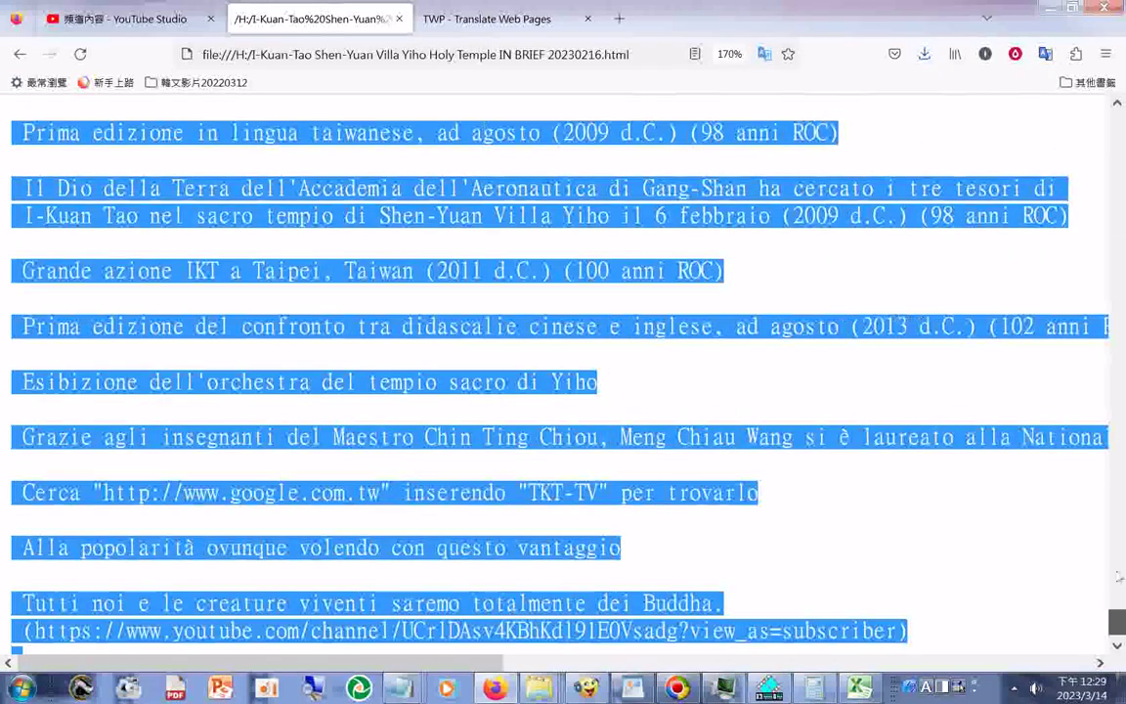
pyautogui.click(855, 147)
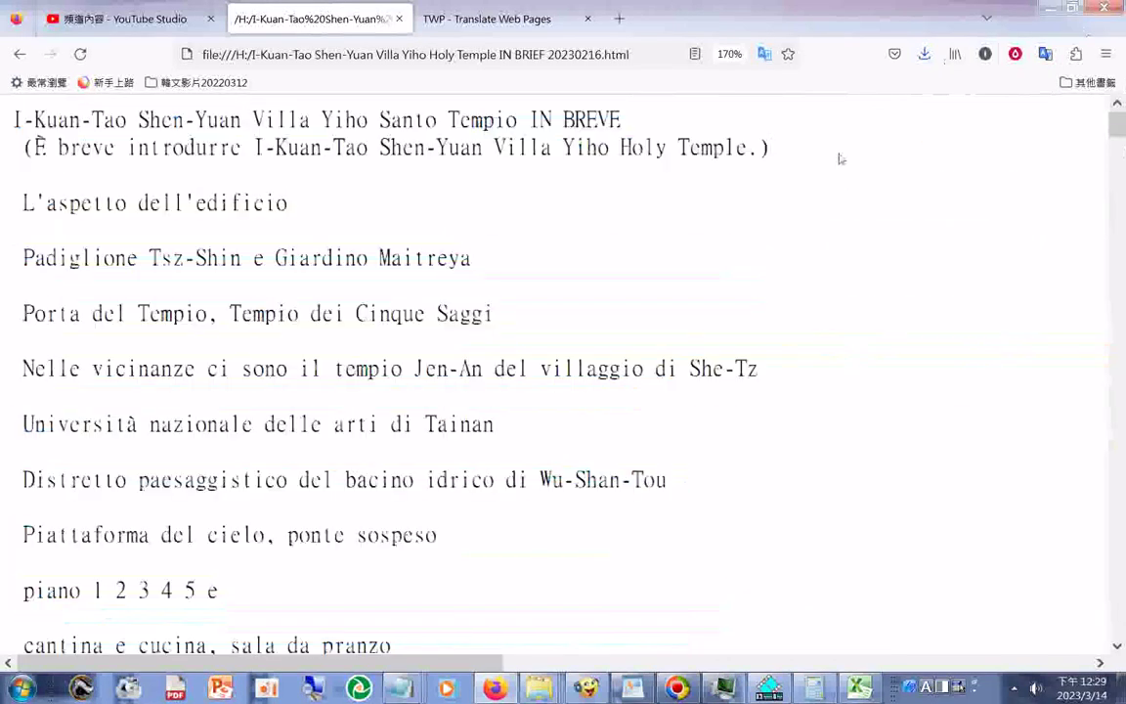
pyautogui.press('pagedown')
pyautogui.press('pagedown')
pyautogui.press('pagedown')
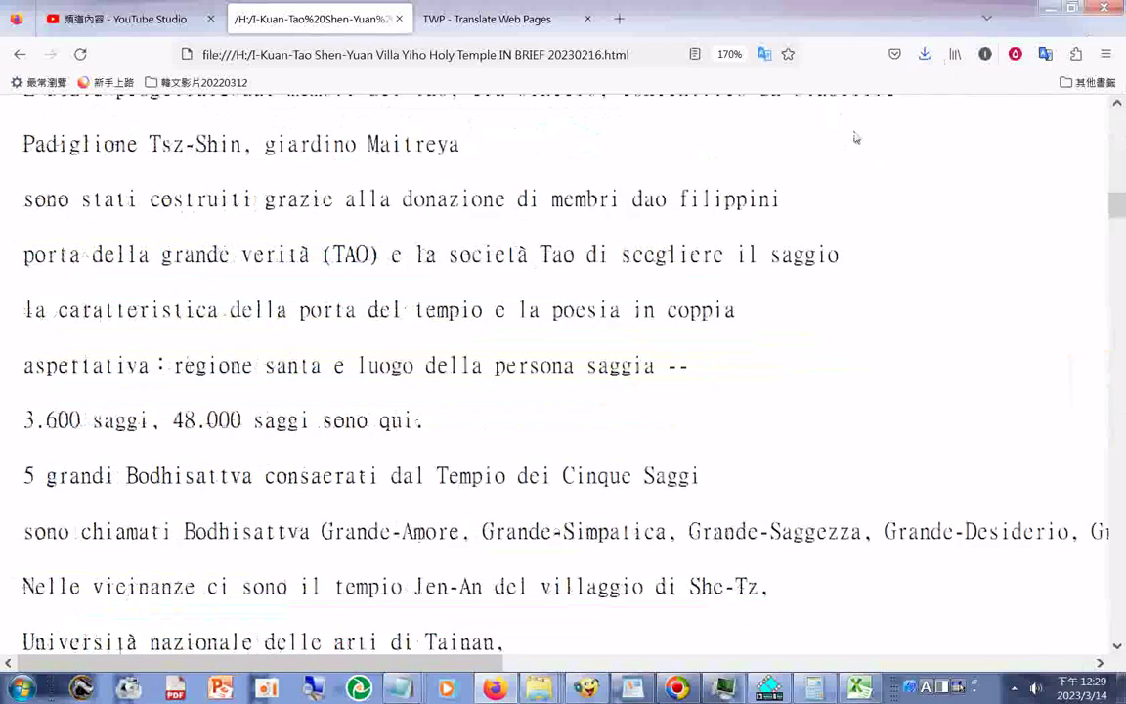
pyautogui.press('pagedown')
pyautogui.press('pagedown')
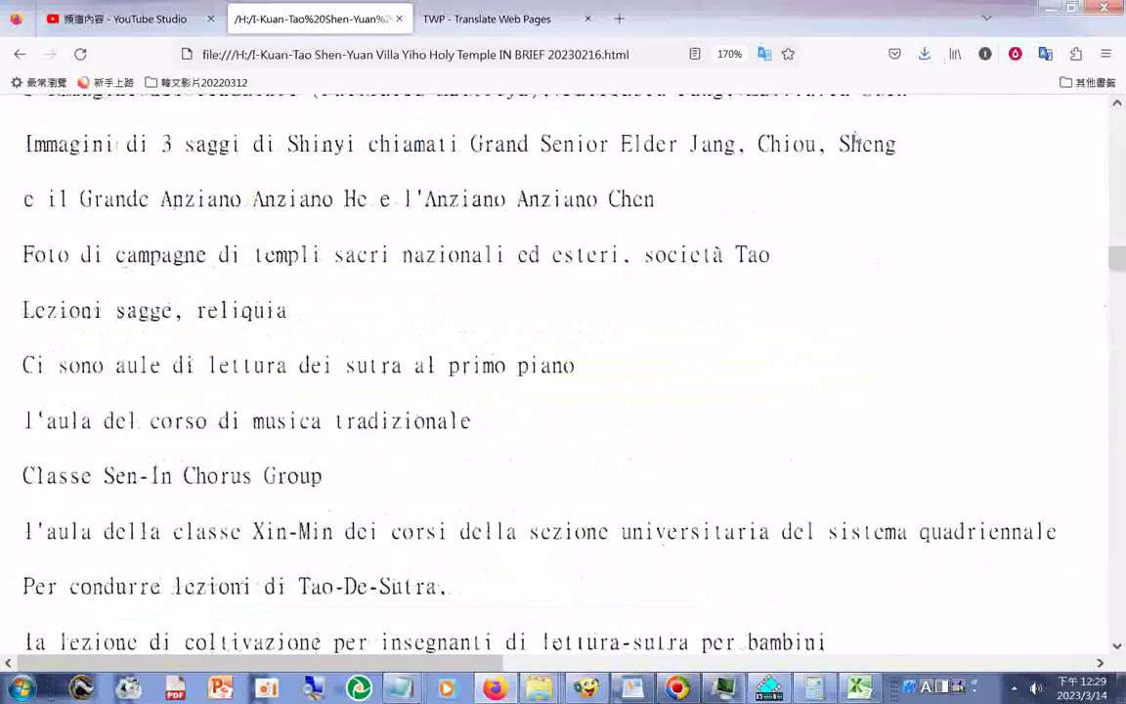
pyautogui.press('pagedown')
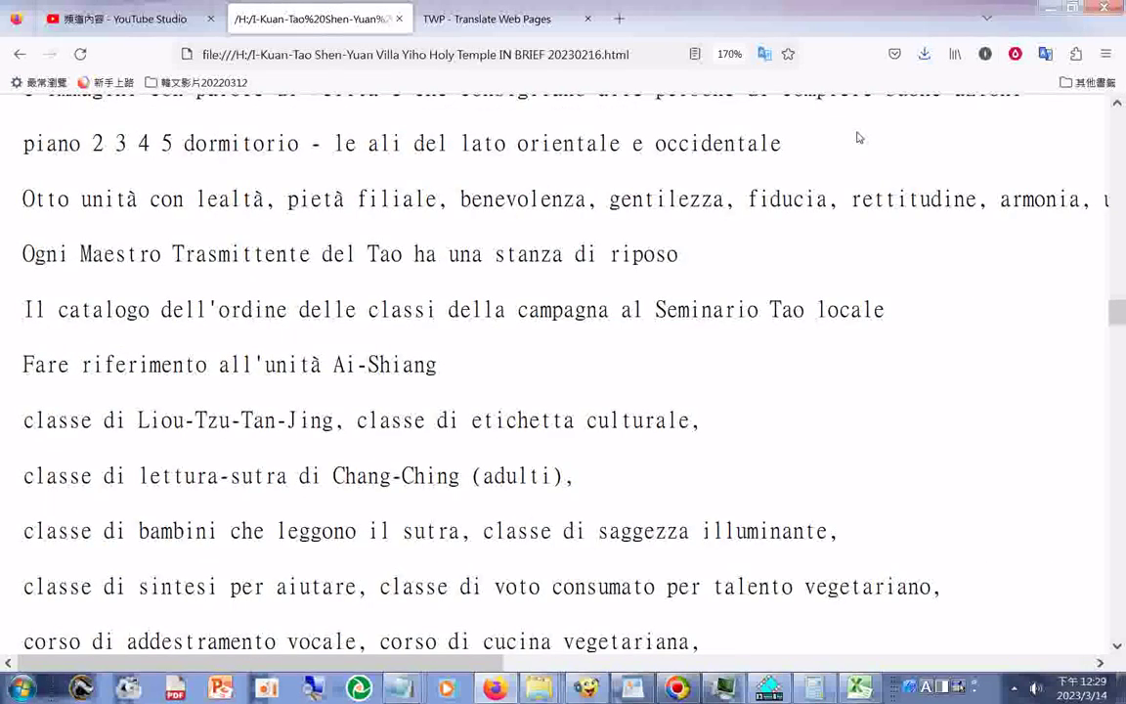
pyautogui.press('pagedown')
pyautogui.press('pagedown')
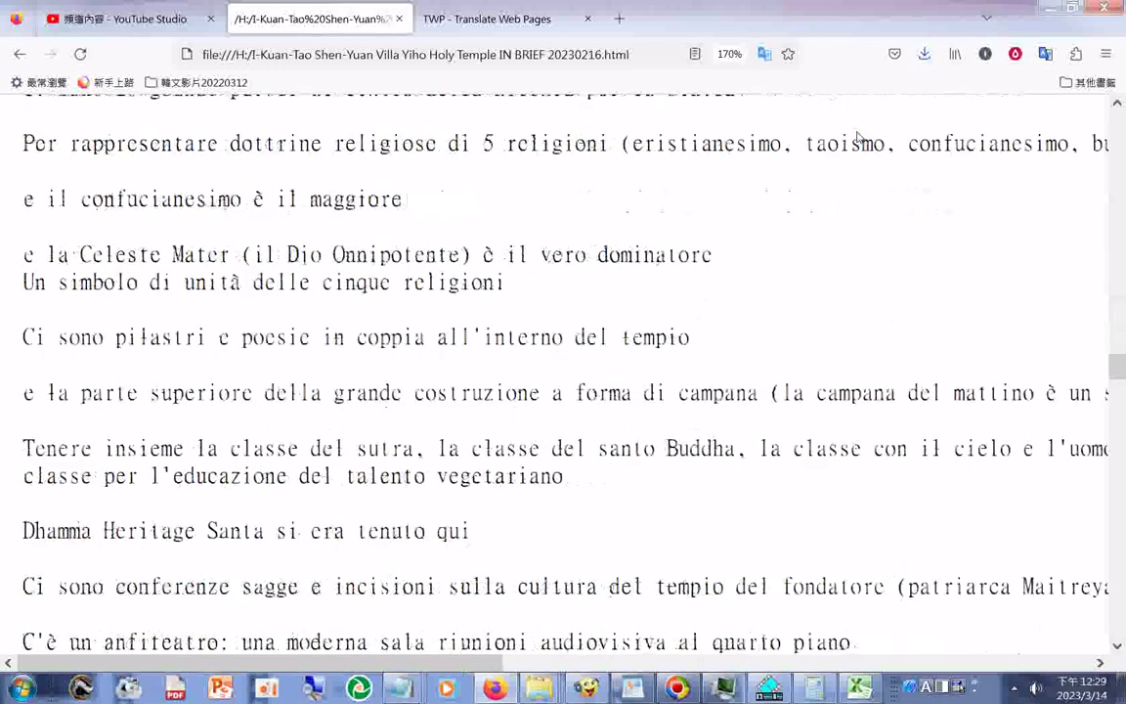
pyautogui.press('pagedown')
pyautogui.press('pagedown')
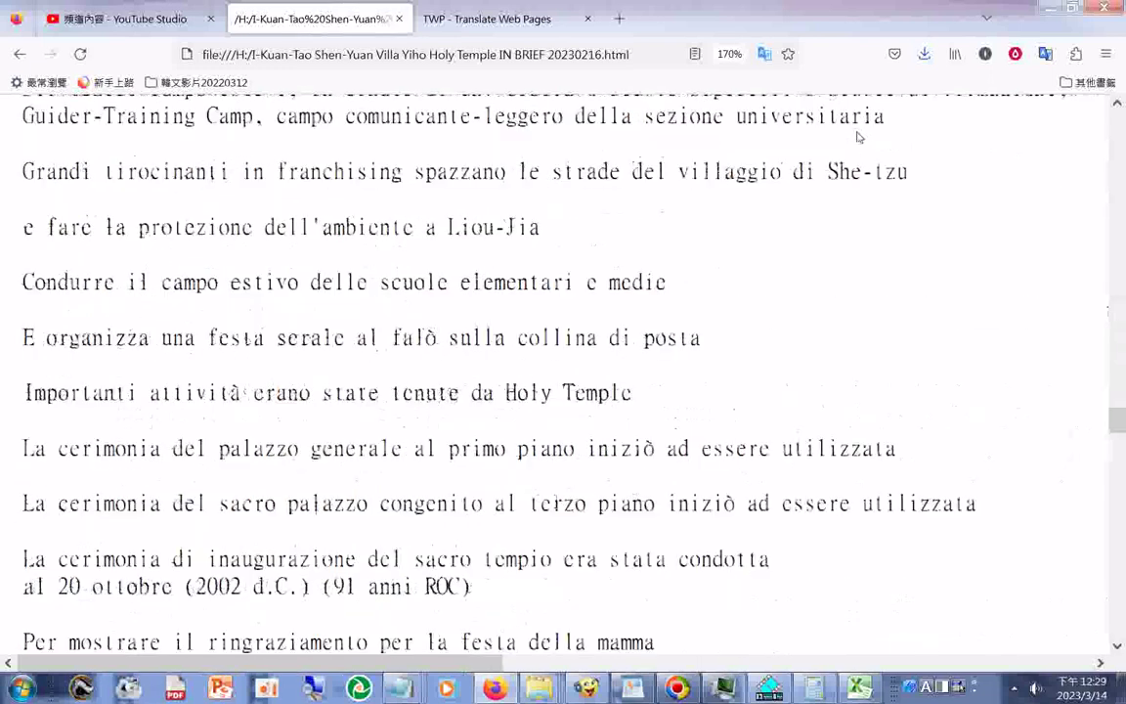
pyautogui.press('pagedown')
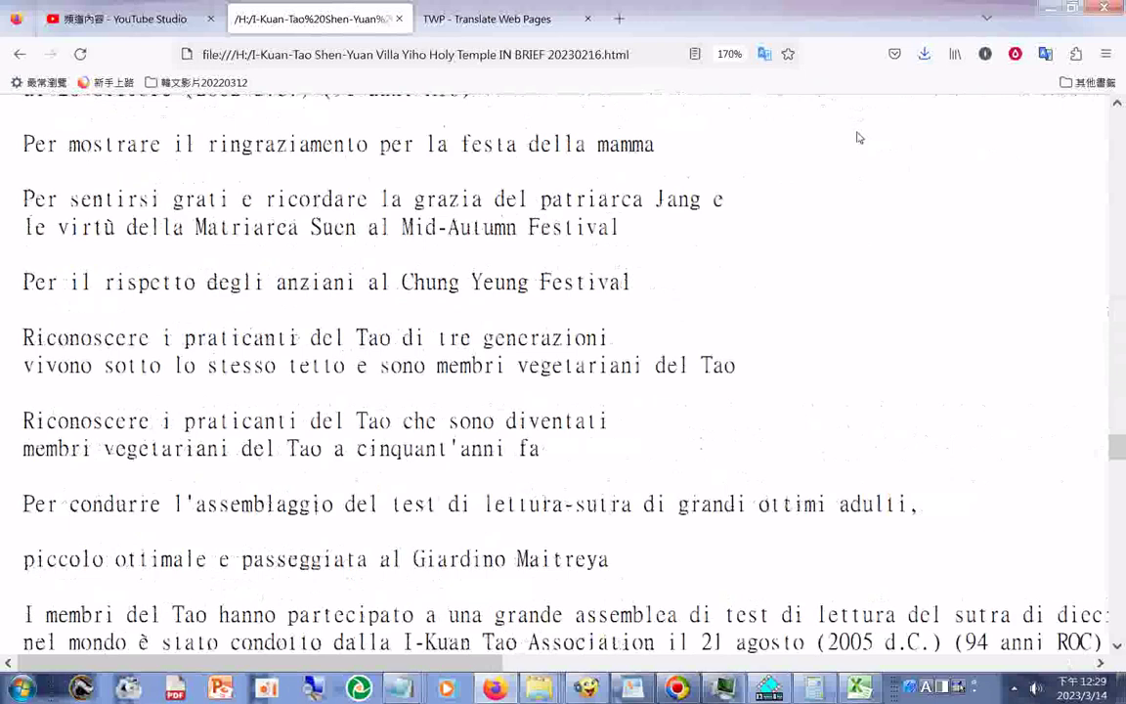
pyautogui.press('pagedown')
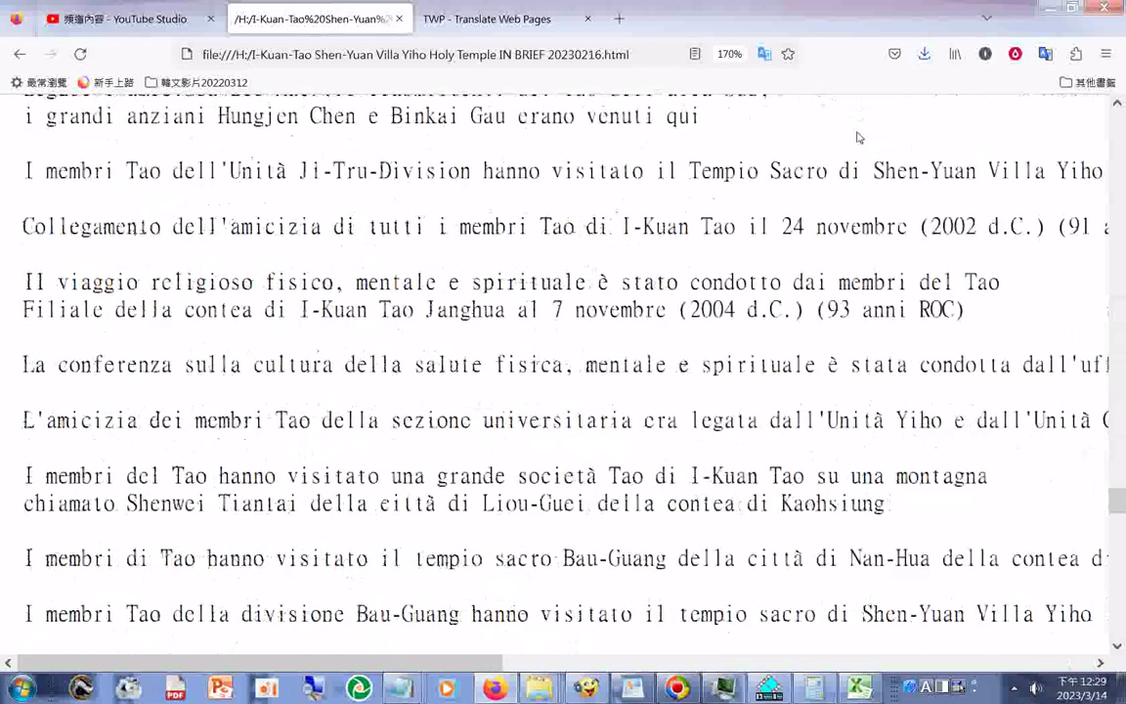
pyautogui.press('pagedown')
pyautogui.press('pagedown')
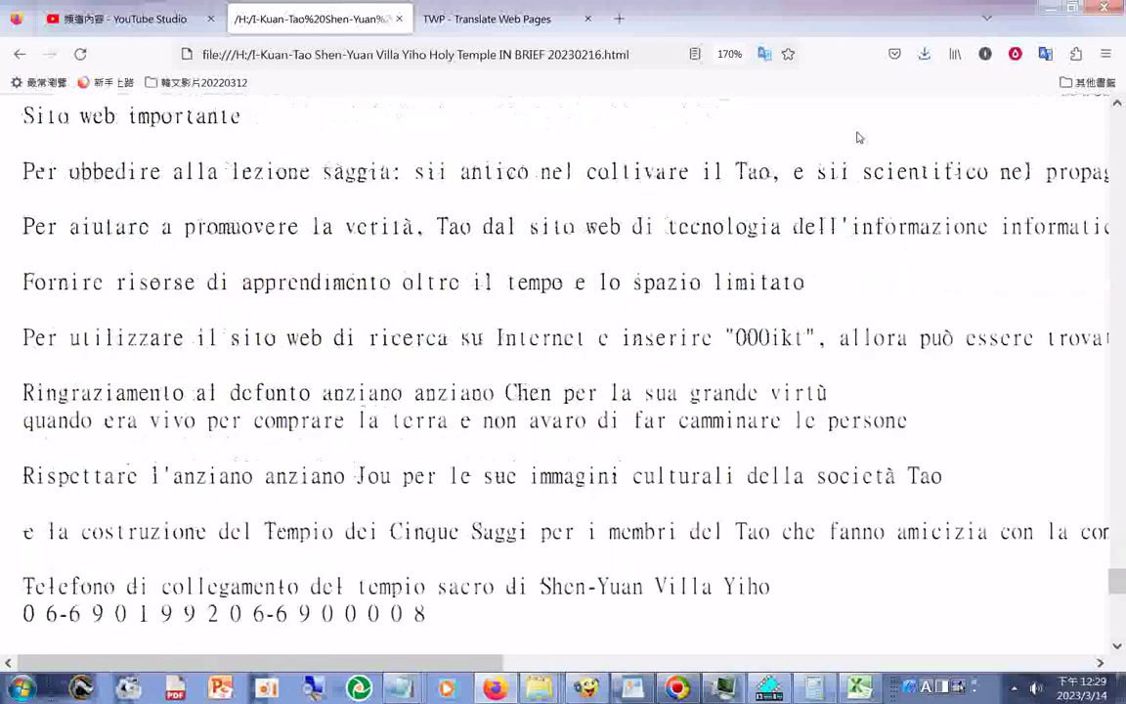
pyautogui.press('pagedown')
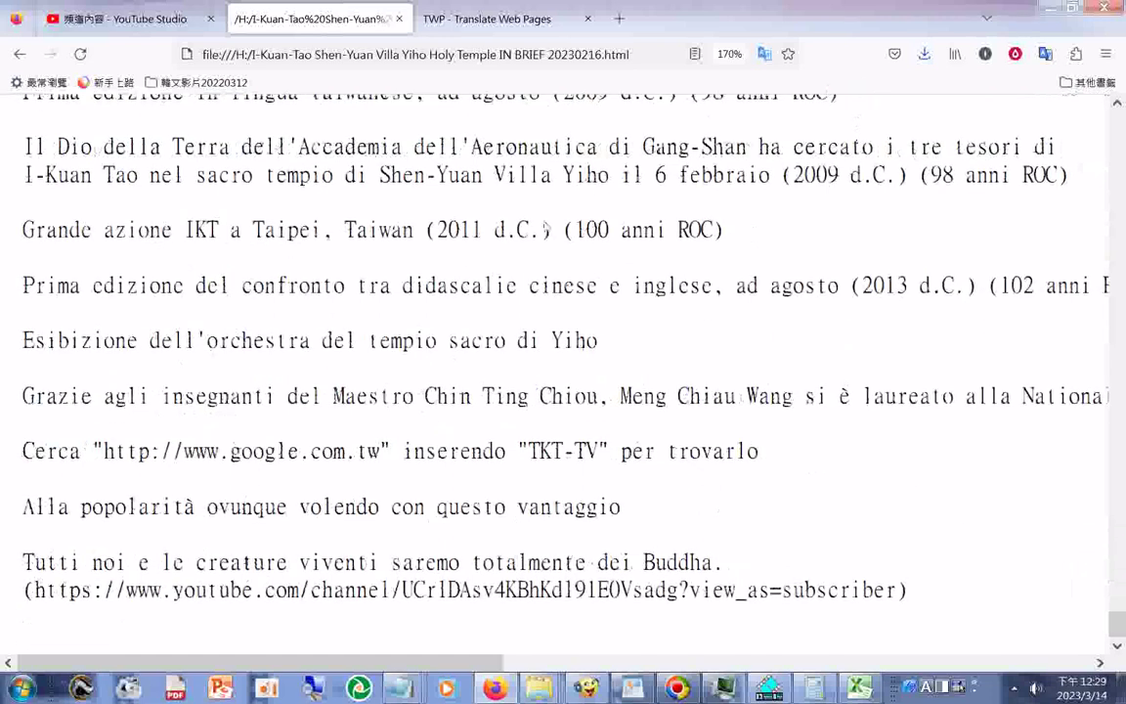
# - Switch to the multilingual Notepad file and paste the copied Italian text beneath the #義大利文 heading
pyautogui.click(401, 688)
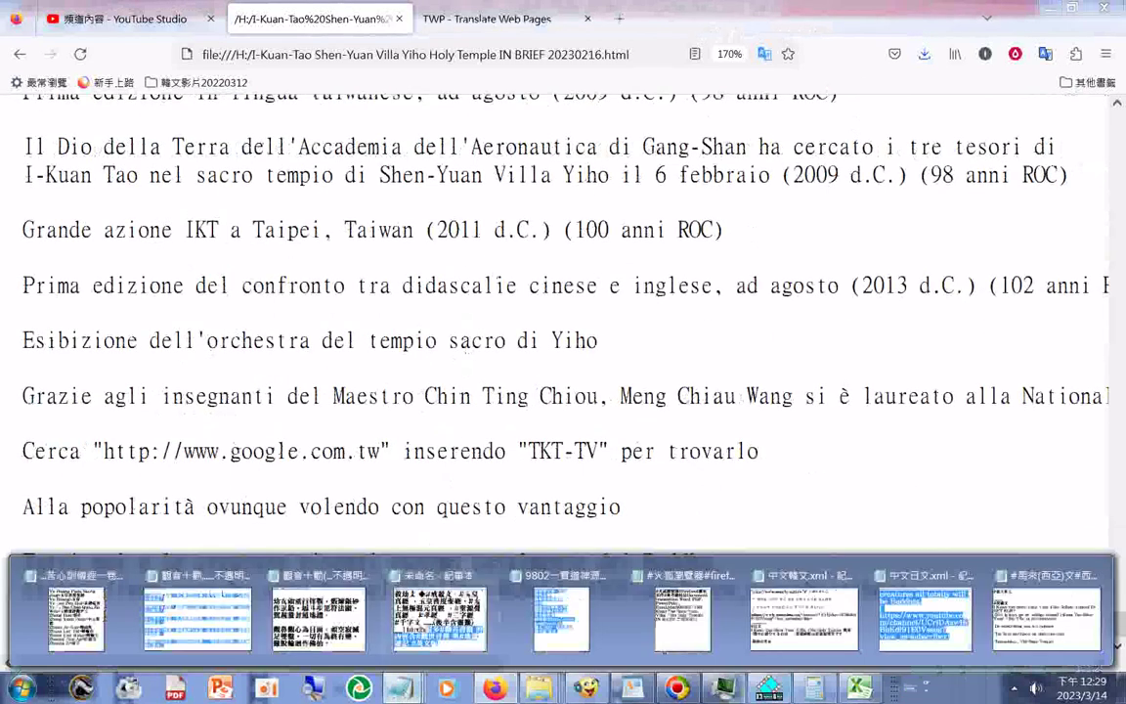
pyautogui.click(1046, 616)
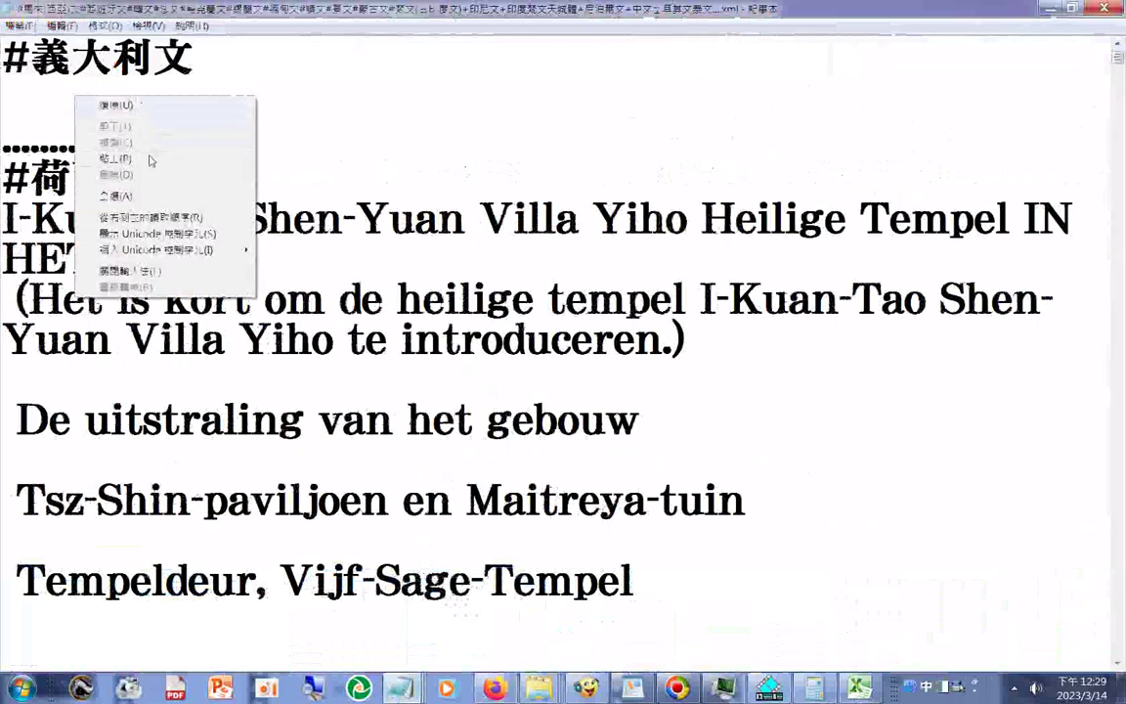
pyautogui.click(151, 161)
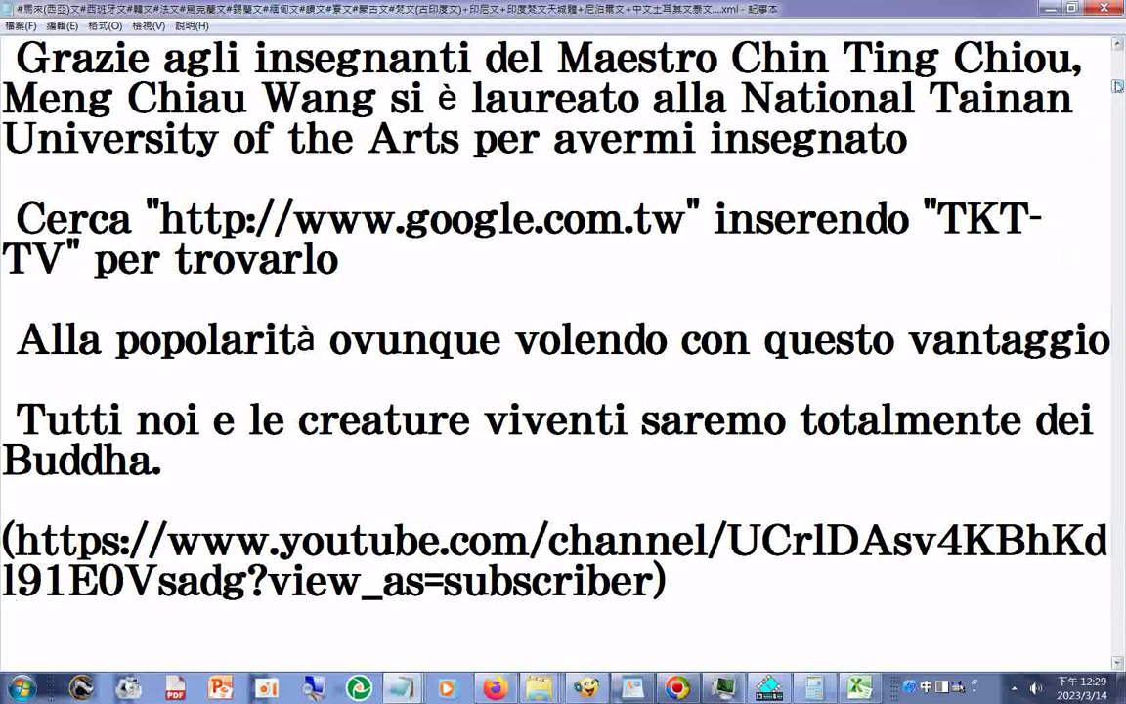
# - Look through the pasted Italian text in the Notepad file down to its closing YouTube channel link above #荷蘭文
pyautogui.moveTo(1117, 86); pyautogui.dragTo(1098, 60)
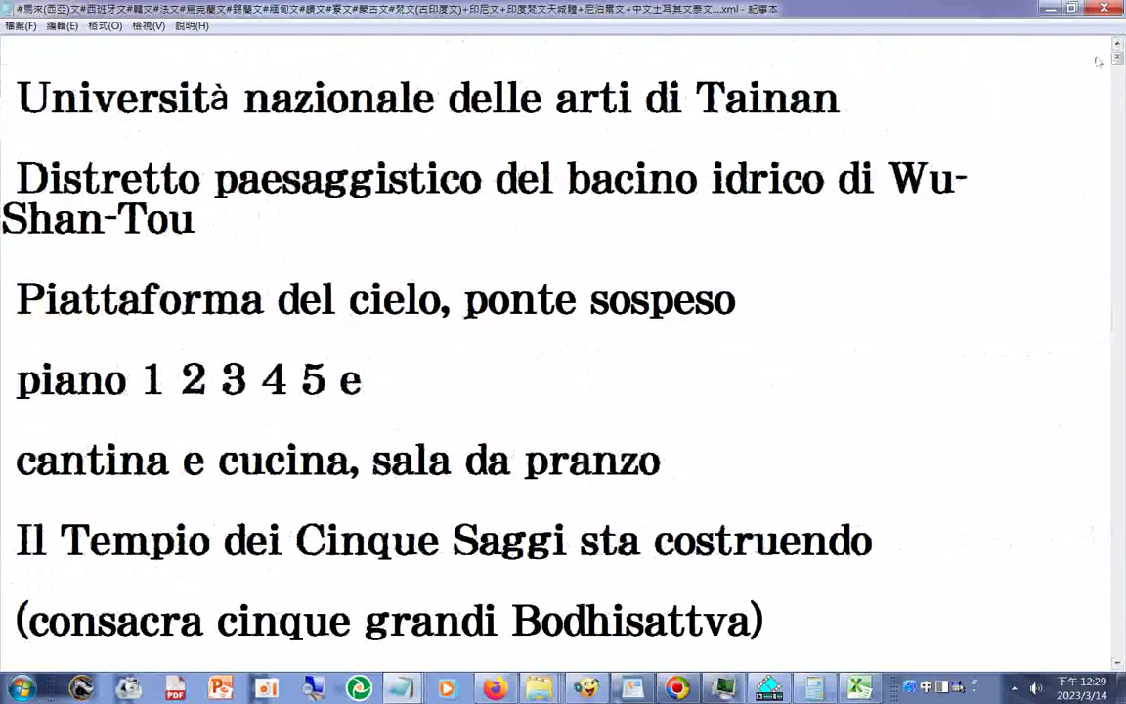
pyautogui.scroll(-5, 1096, 60)
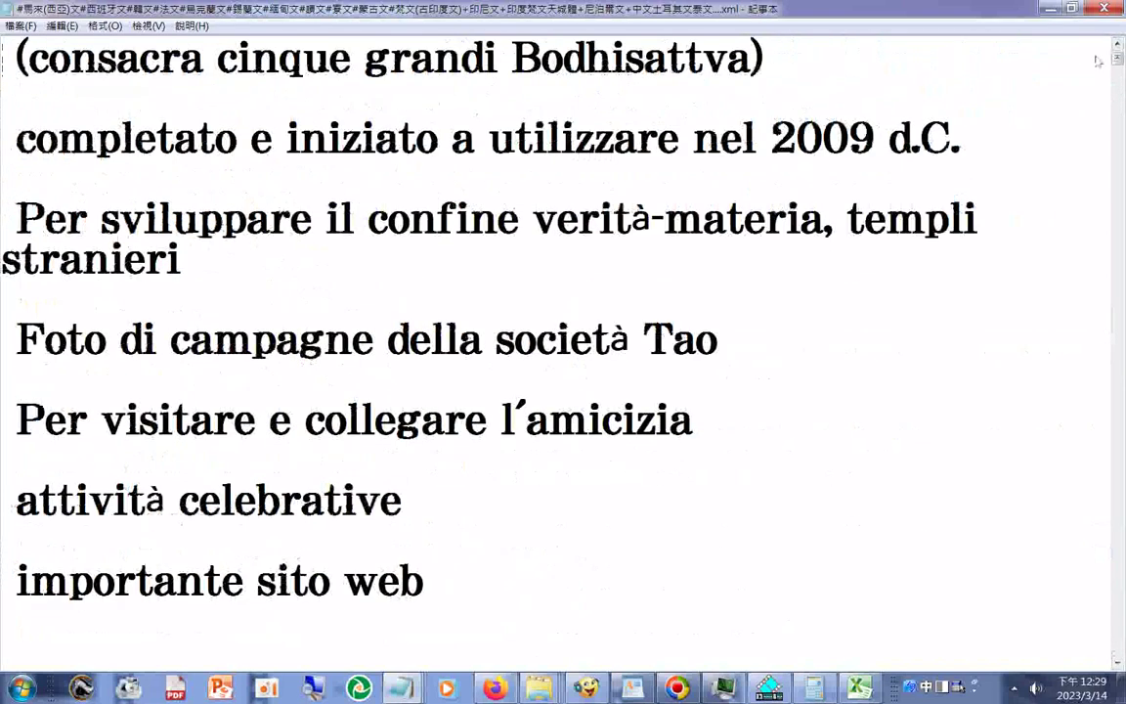
pyautogui.scroll(-5, 1097, 60)
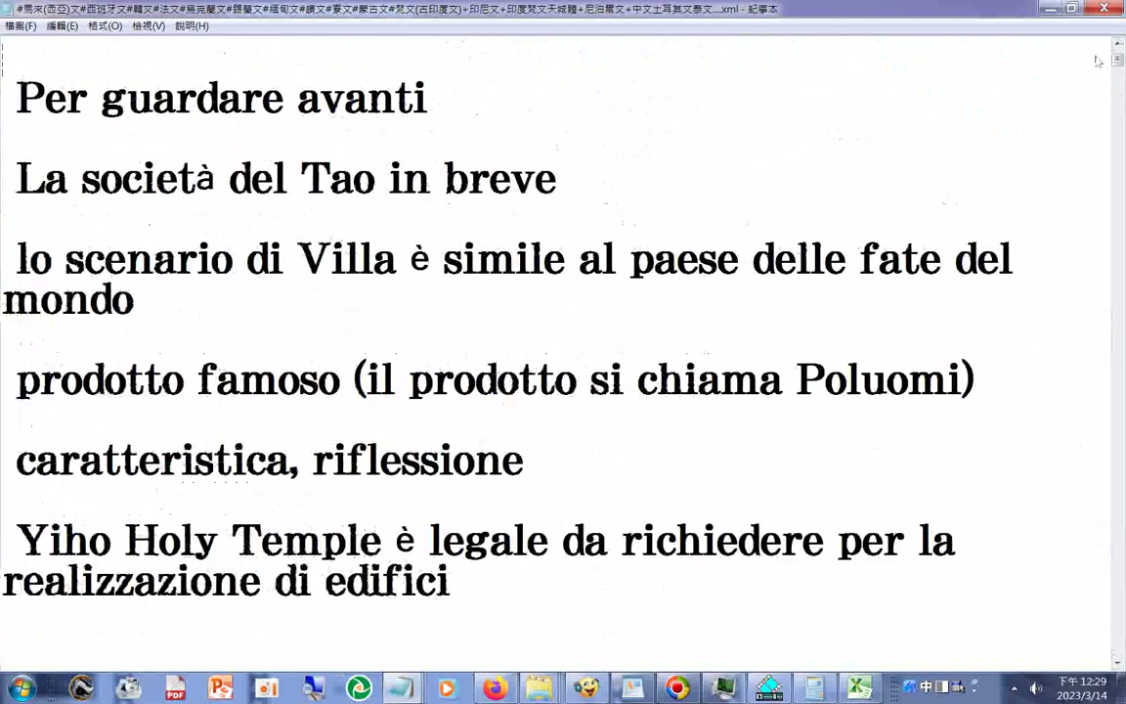
pyautogui.scroll(-5, 1096, 61)
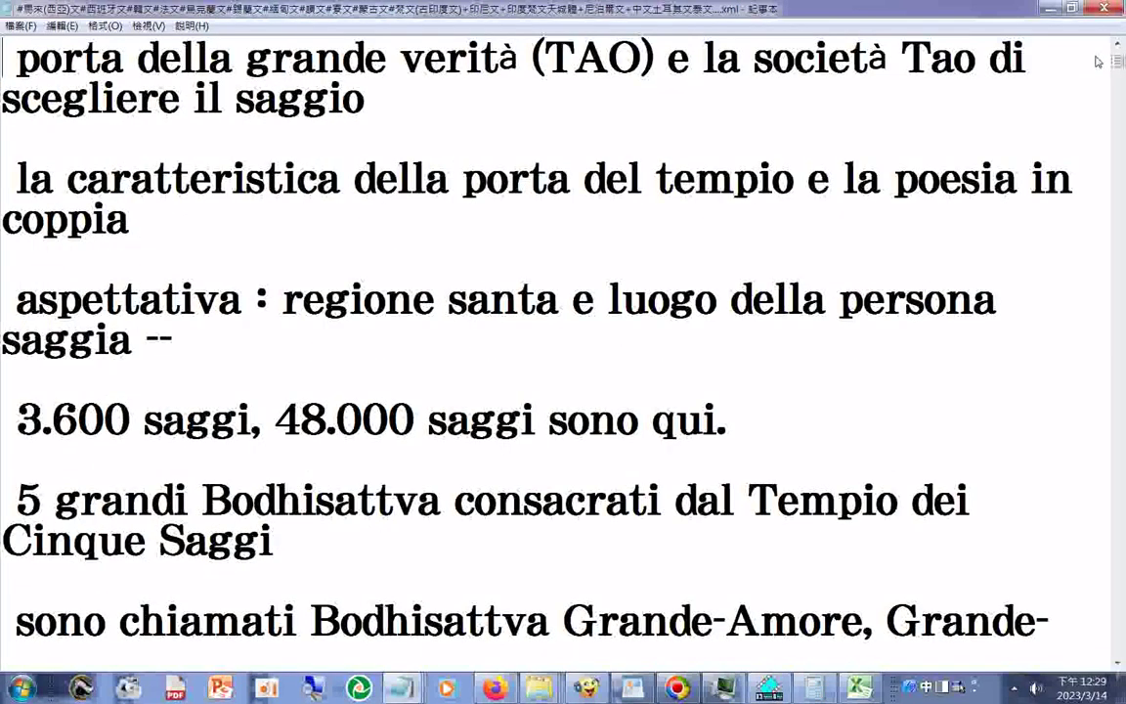
pyautogui.scroll(-5, 1097, 60)
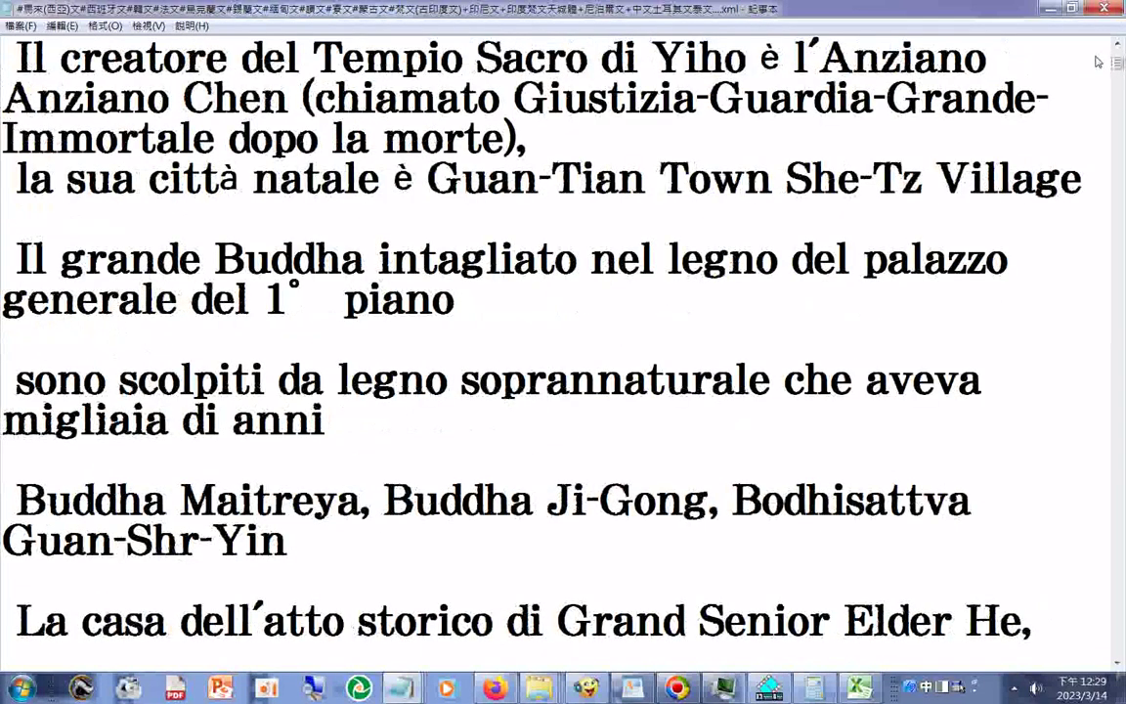
pyautogui.scroll(-5, 1097, 61)
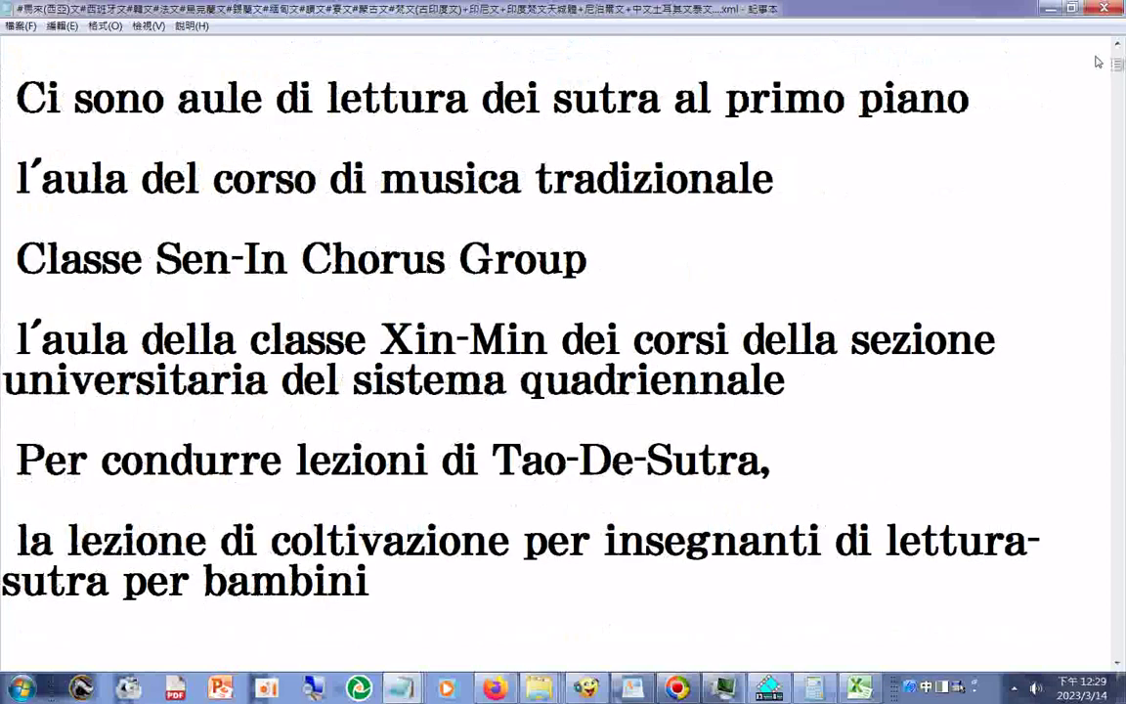
pyautogui.scroll(-5, 1096, 60)
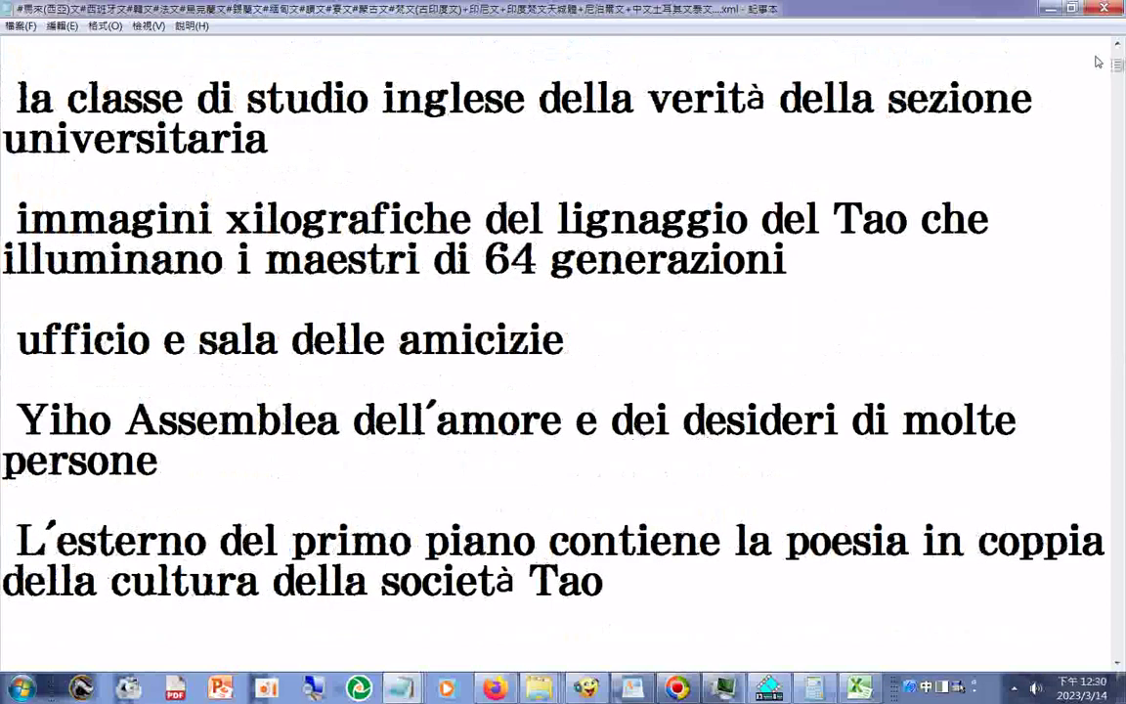
pyautogui.scroll(-5, 1097, 61)
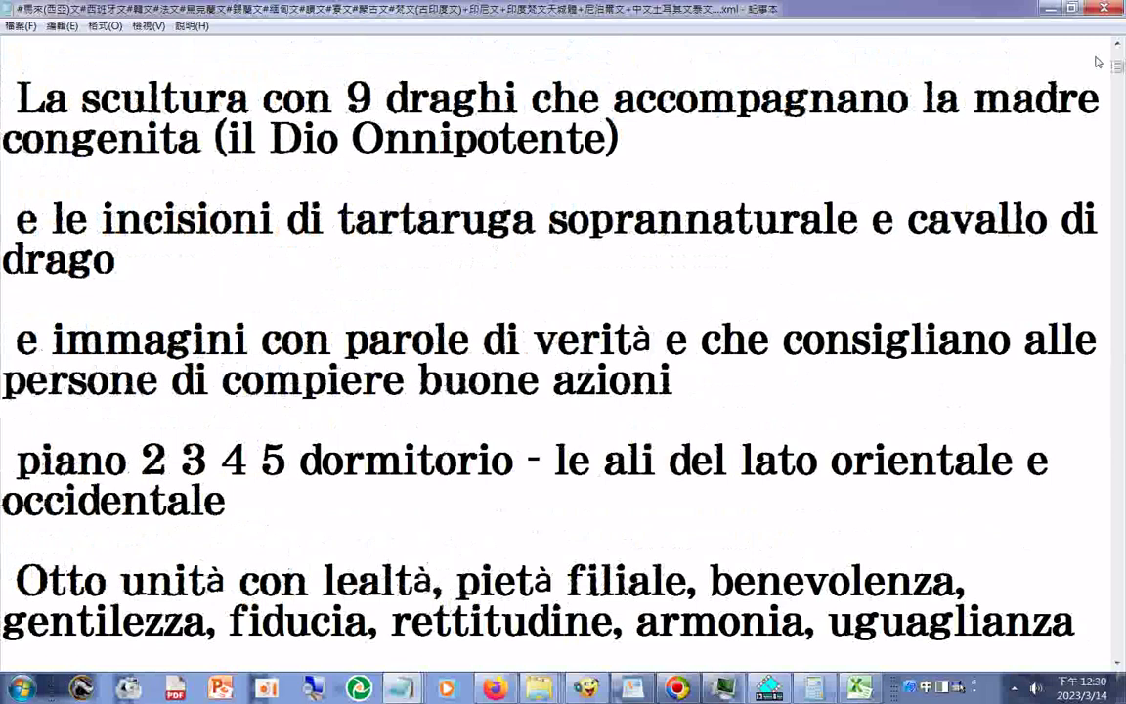
pyautogui.scroll(-5, 1096, 61)
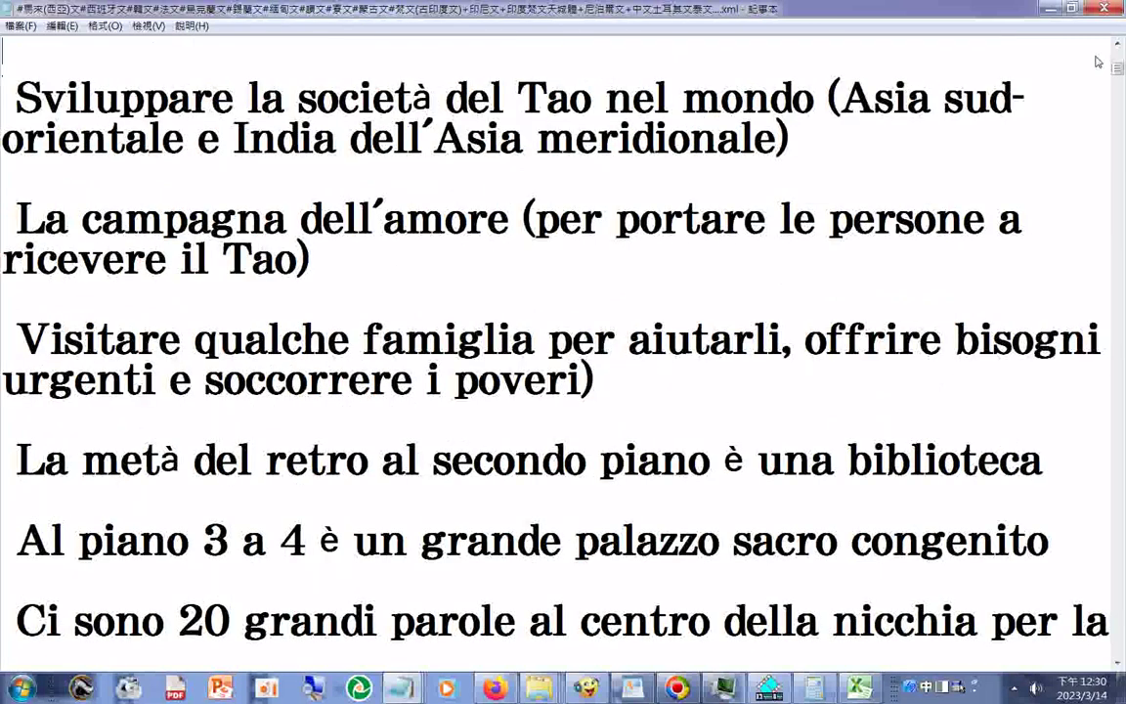
pyautogui.scroll(-5, 1096, 60)
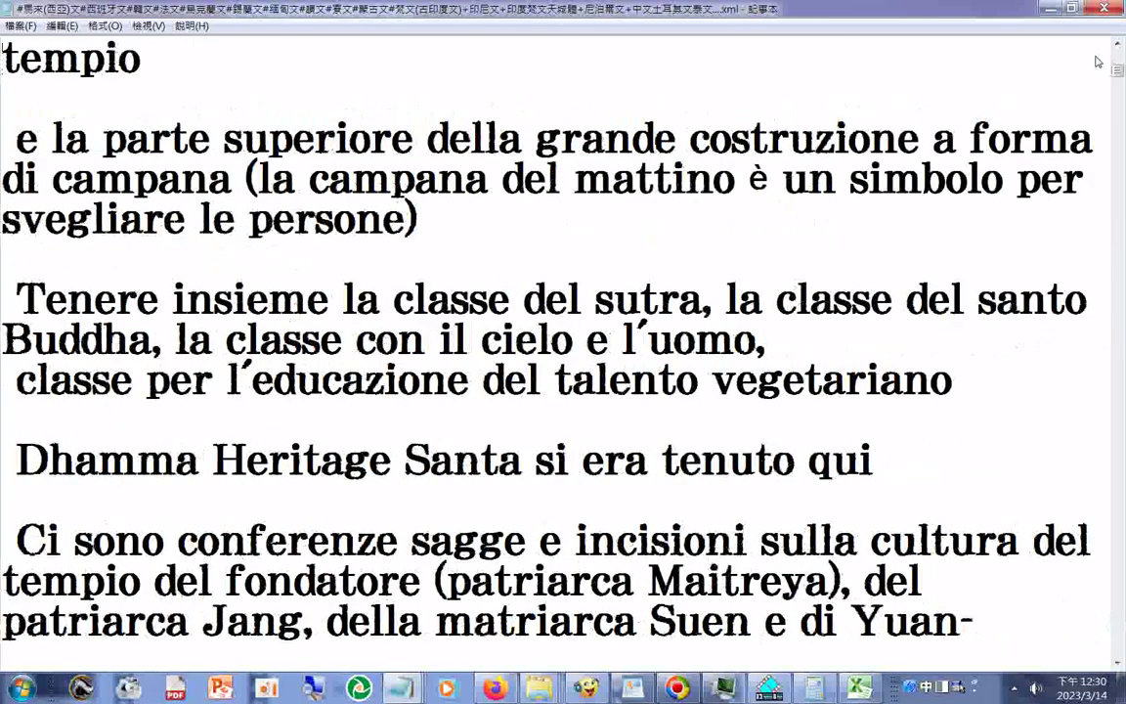
pyautogui.scroll(-5, 1097, 60)
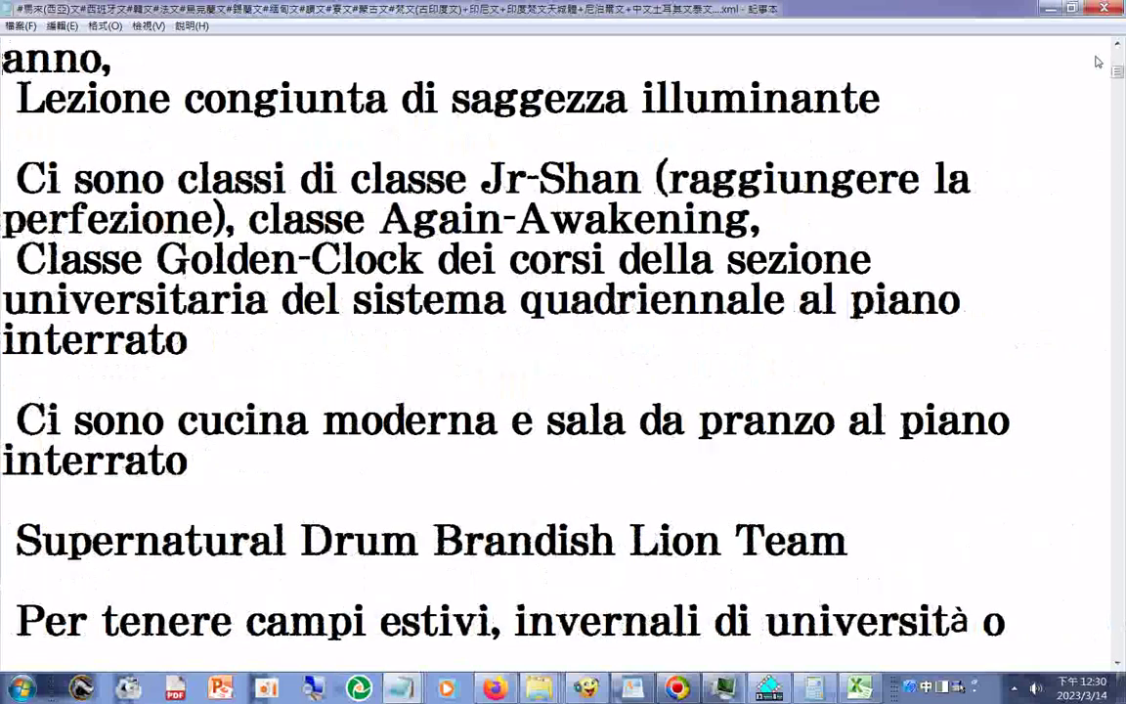
pyautogui.scroll(-5, 1097, 60)
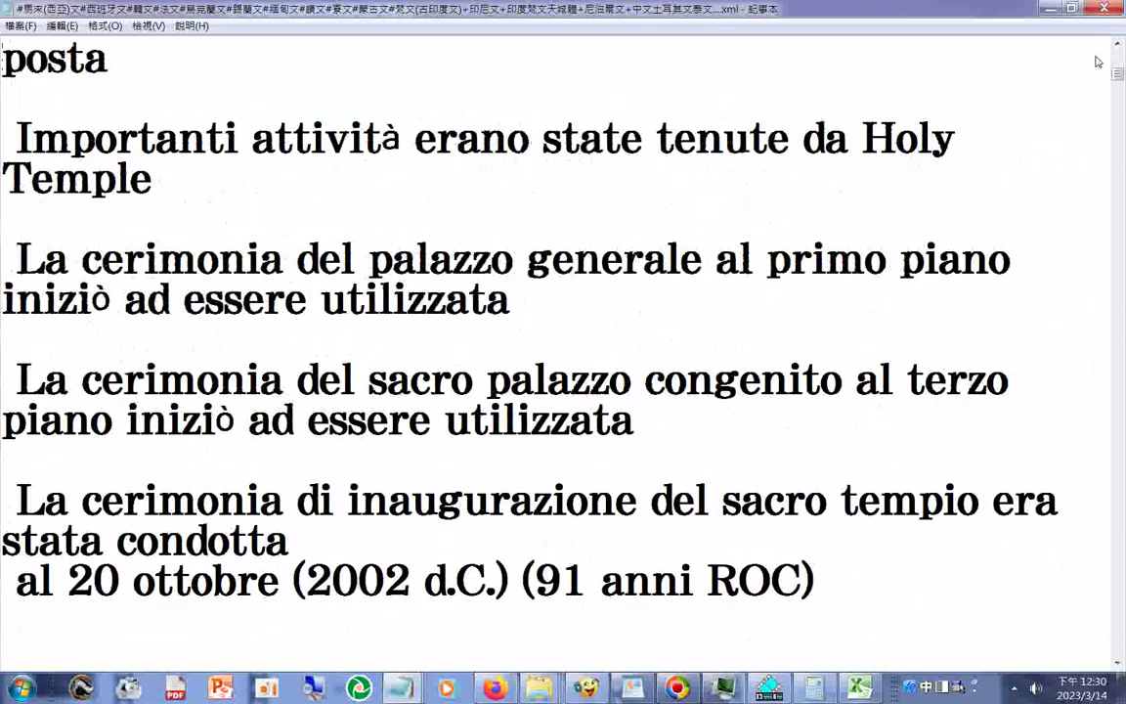
pyautogui.scroll(-5, 1097, 60)
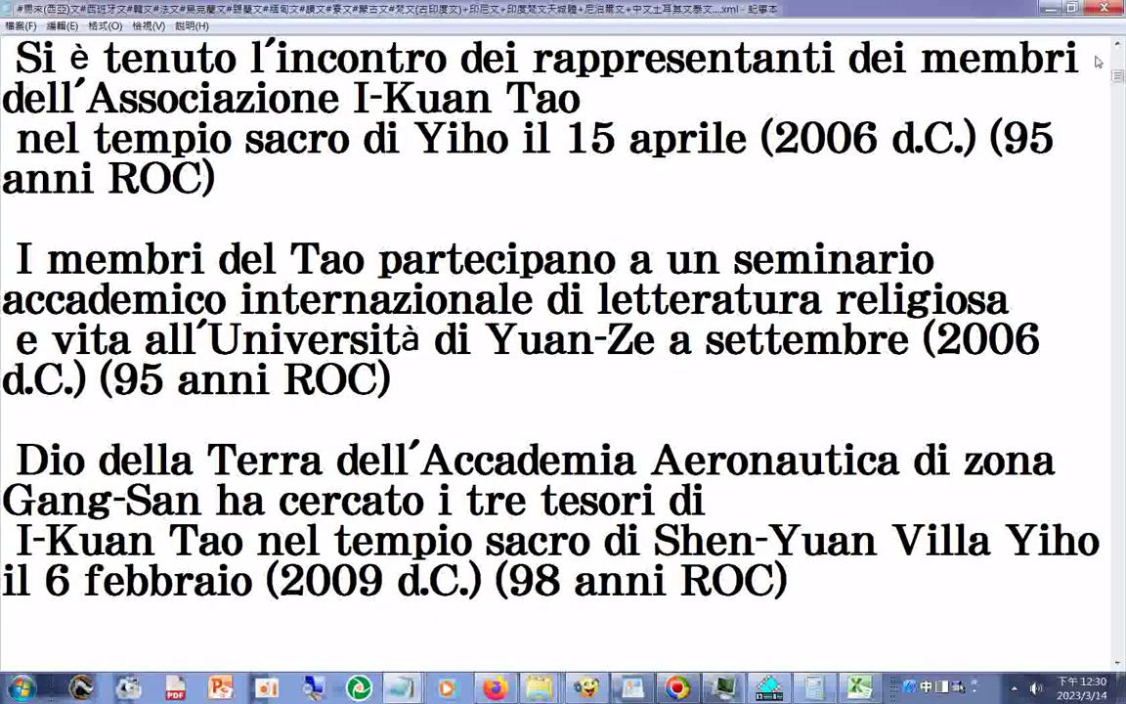
pyautogui.scroll(-5, 1096, 60)
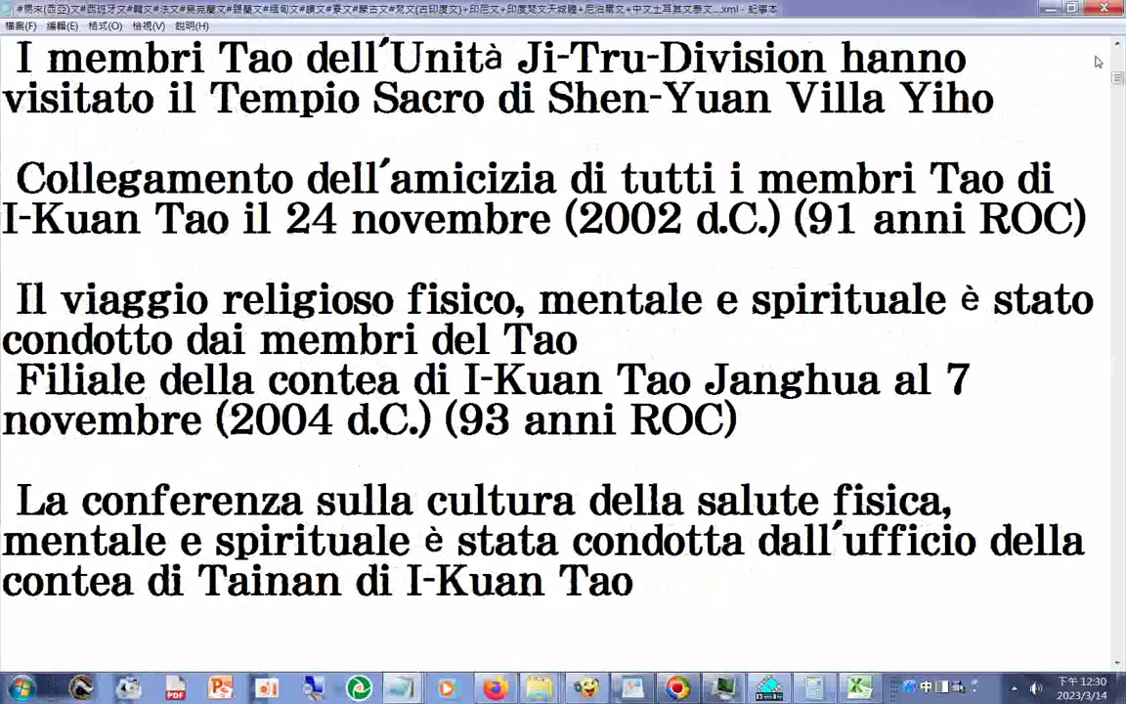
pyautogui.scroll(-5, 1097, 60)
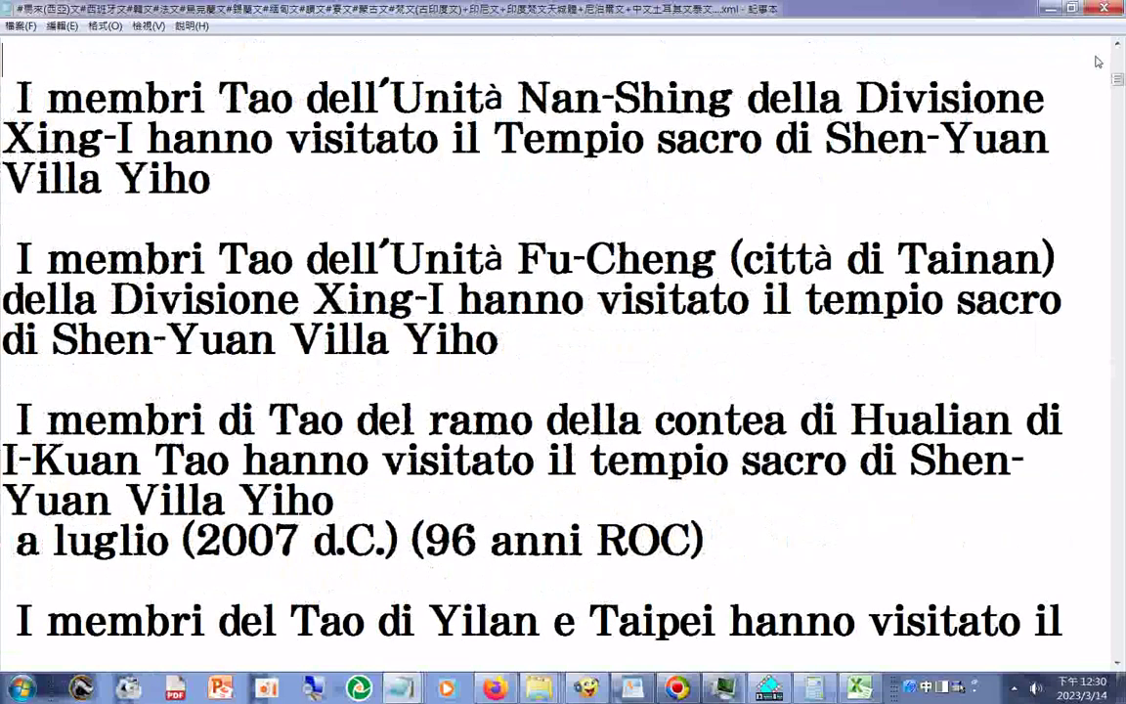
pyautogui.scroll(-5, 1097, 60)
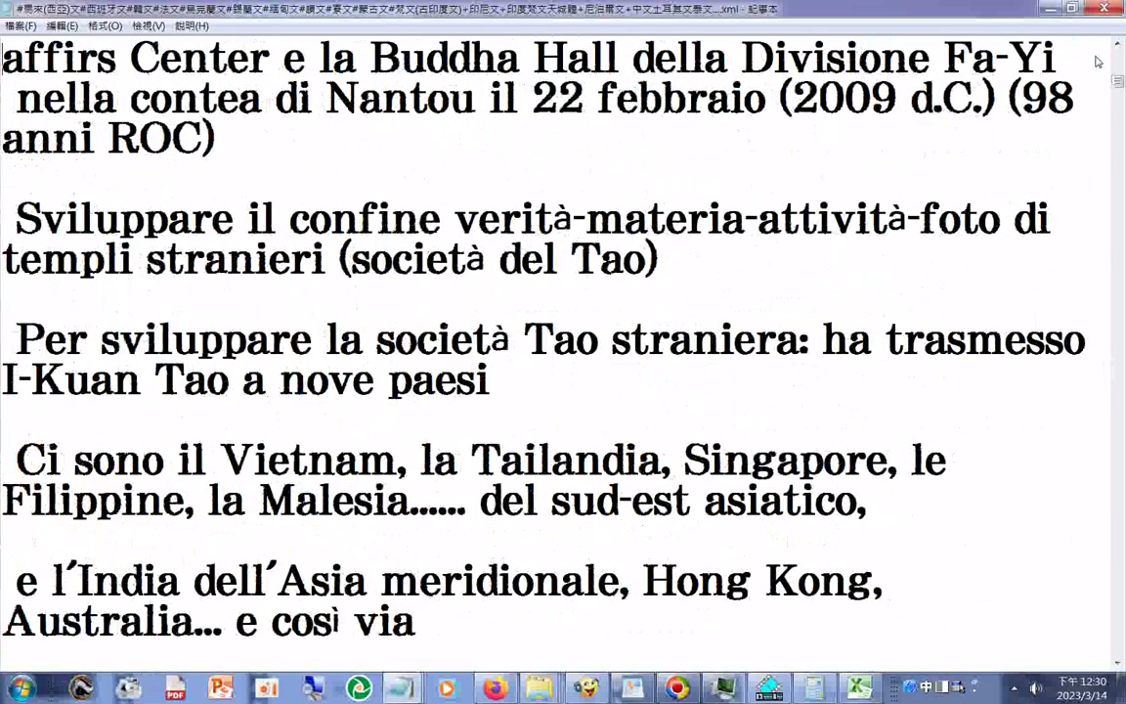
pyautogui.scroll(-5, 1096, 61)
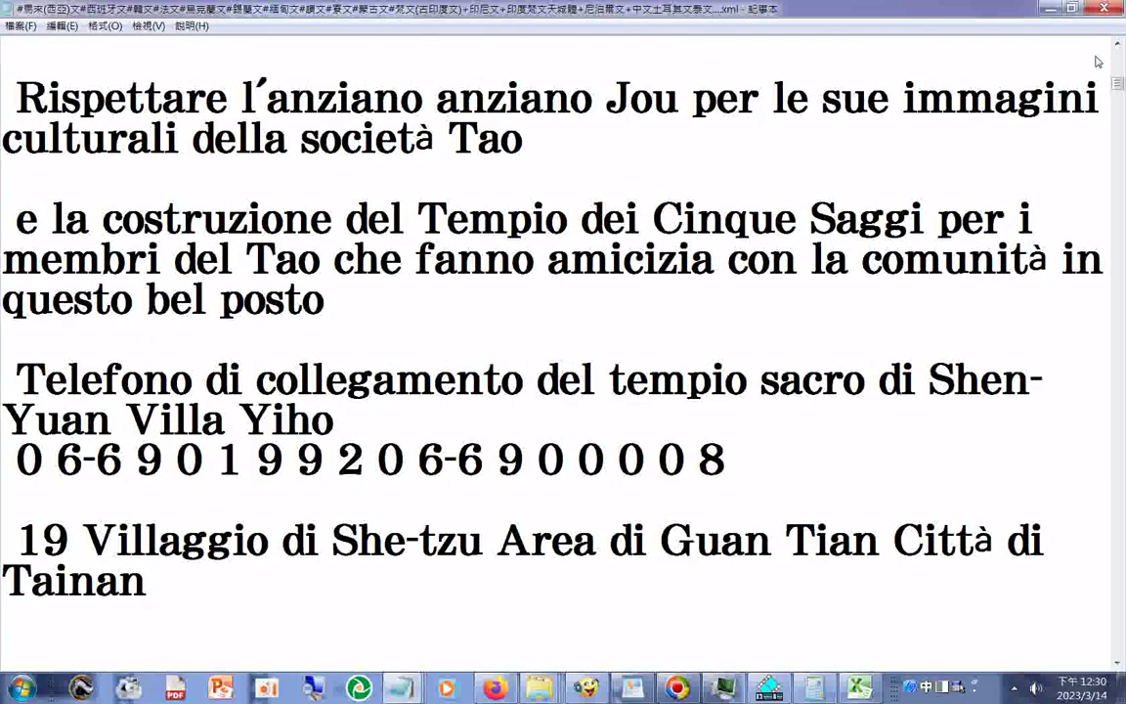
pyautogui.scroll(-5, 1097, 60)
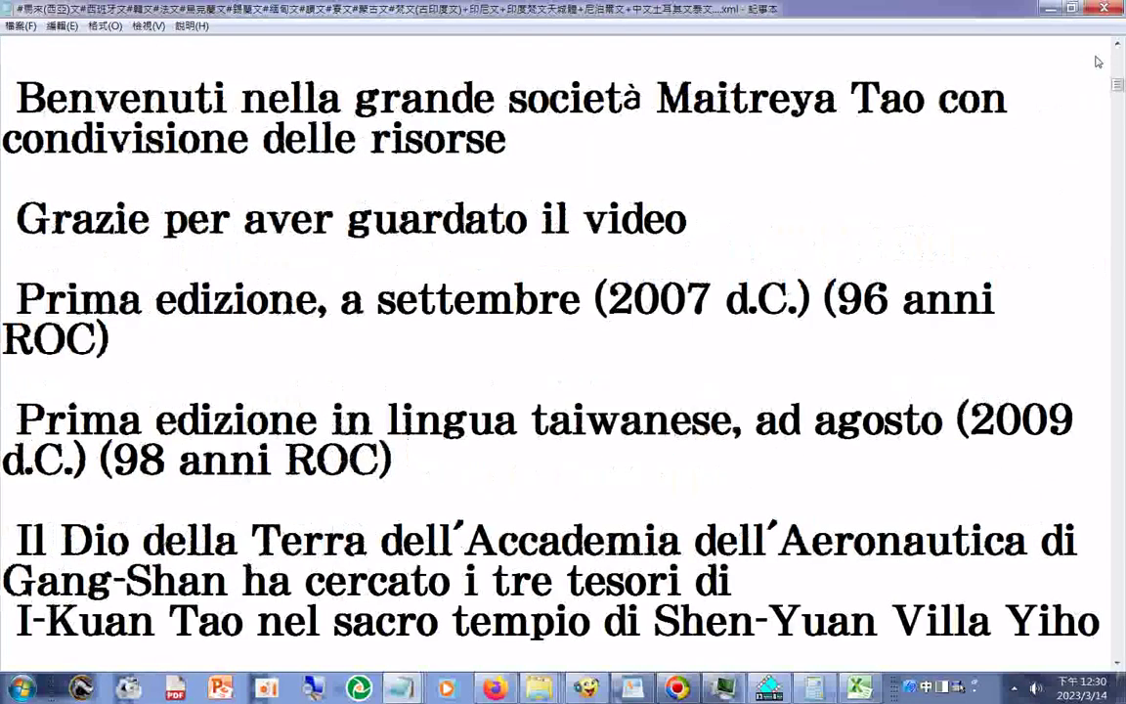
pyautogui.scroll(-5, 1097, 61)
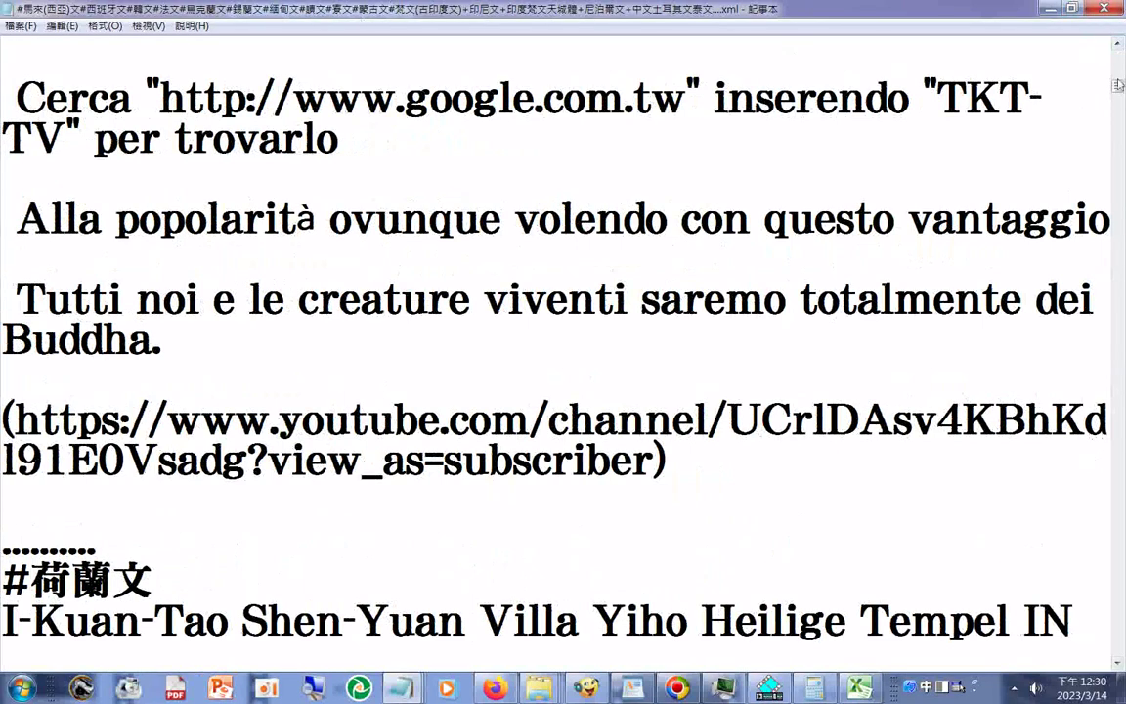
# - Insert a dotted separator line directly above the #義大利文 heading in the Notepad file
pyautogui.moveTo(1117, 85); pyautogui.dragTo(1117, 57)
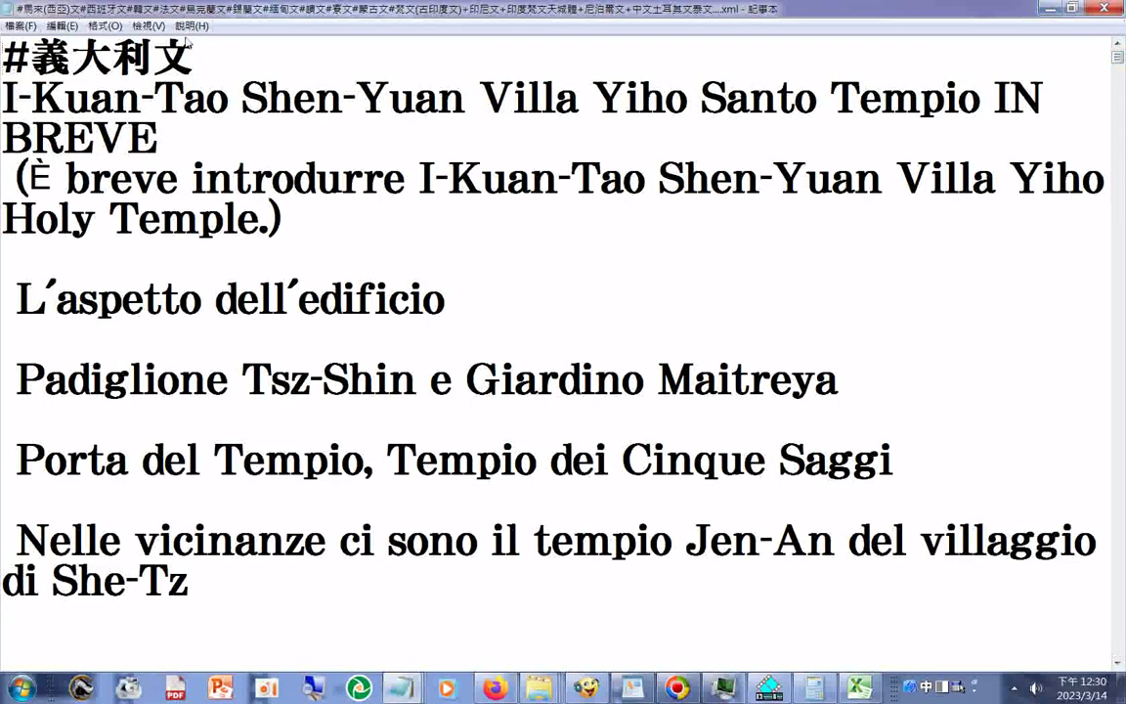
pyautogui.scroll(1, 186, 42)
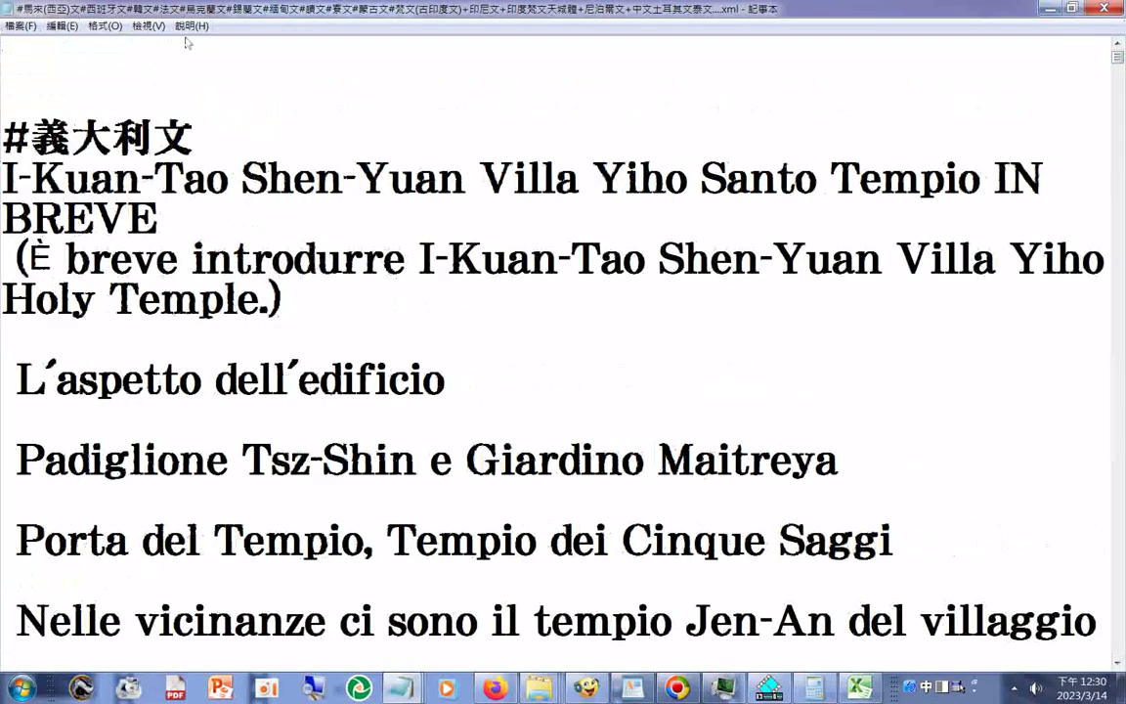
pyautogui.scroll(1, 186, 43)
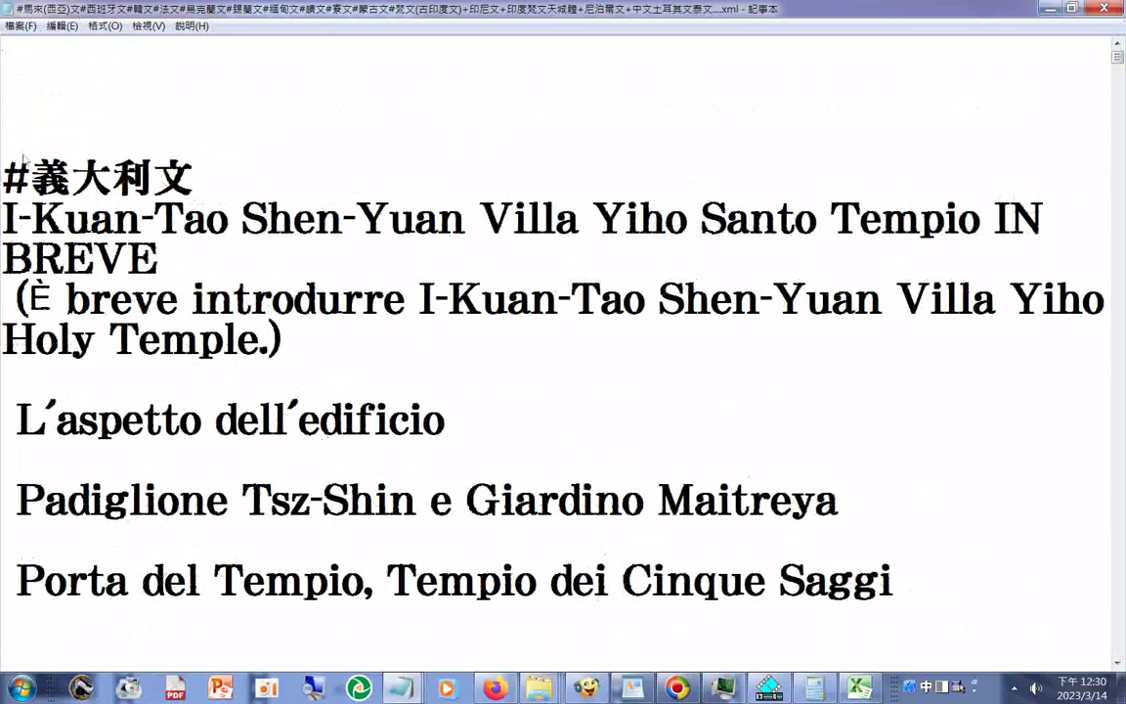
pyautogui.write('..............')
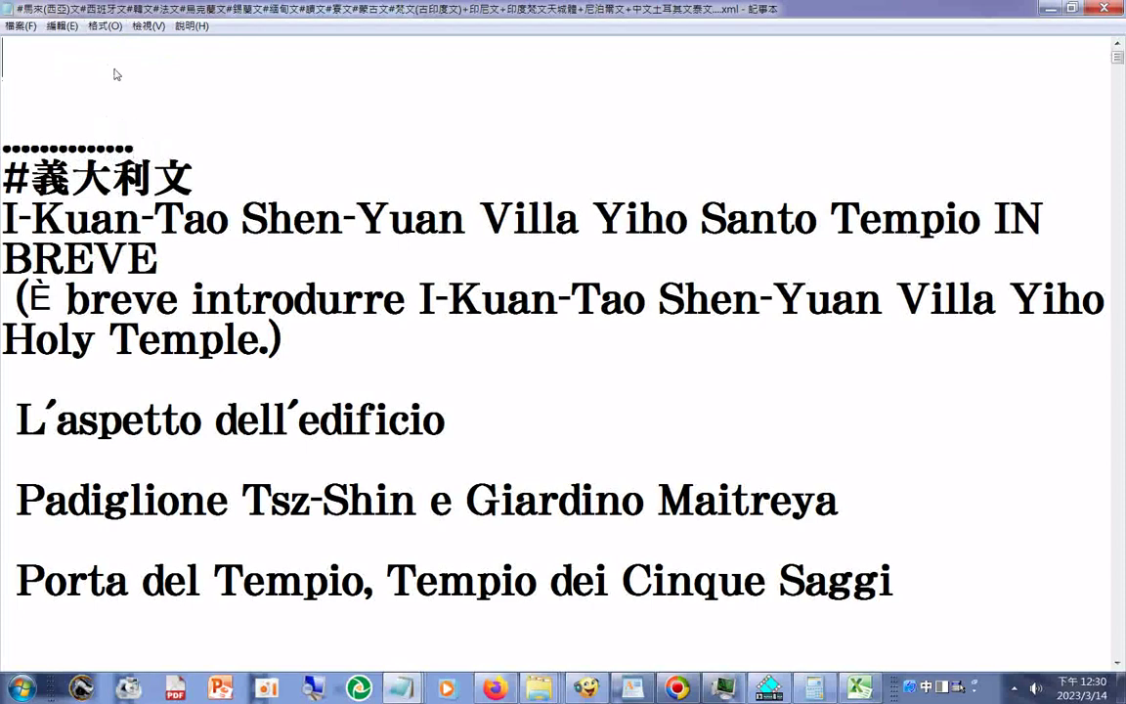
# - Add the heading #阿拉伯文 on the first line of the Notepad file and place the cursor beneath it
pyautogui.write('@#')
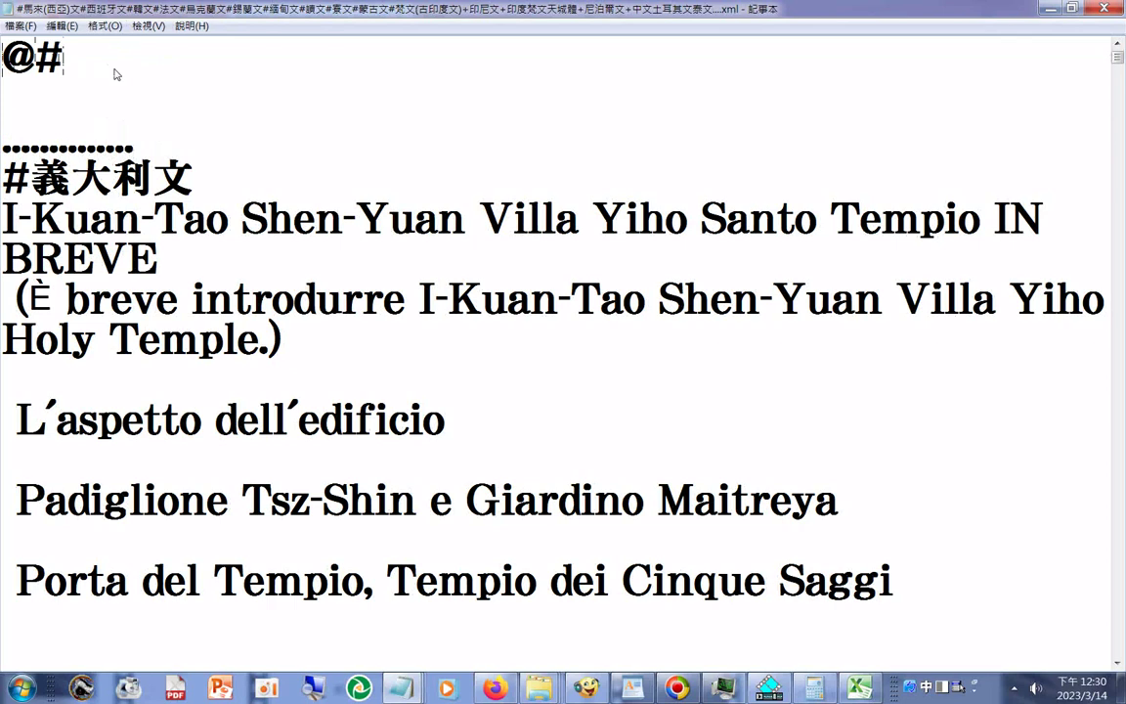
pyautogui.press('BackSpace')
pyautogui.press('BackSpace')
pyautogui.write('#')
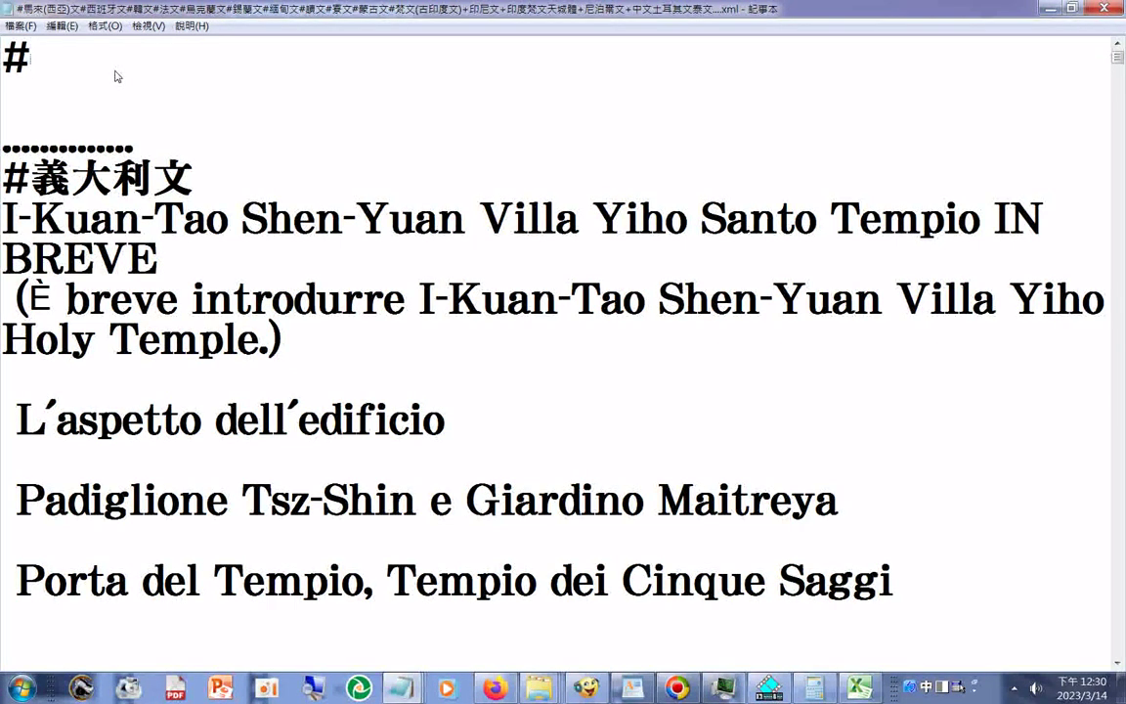
pyautogui.write('8 x')
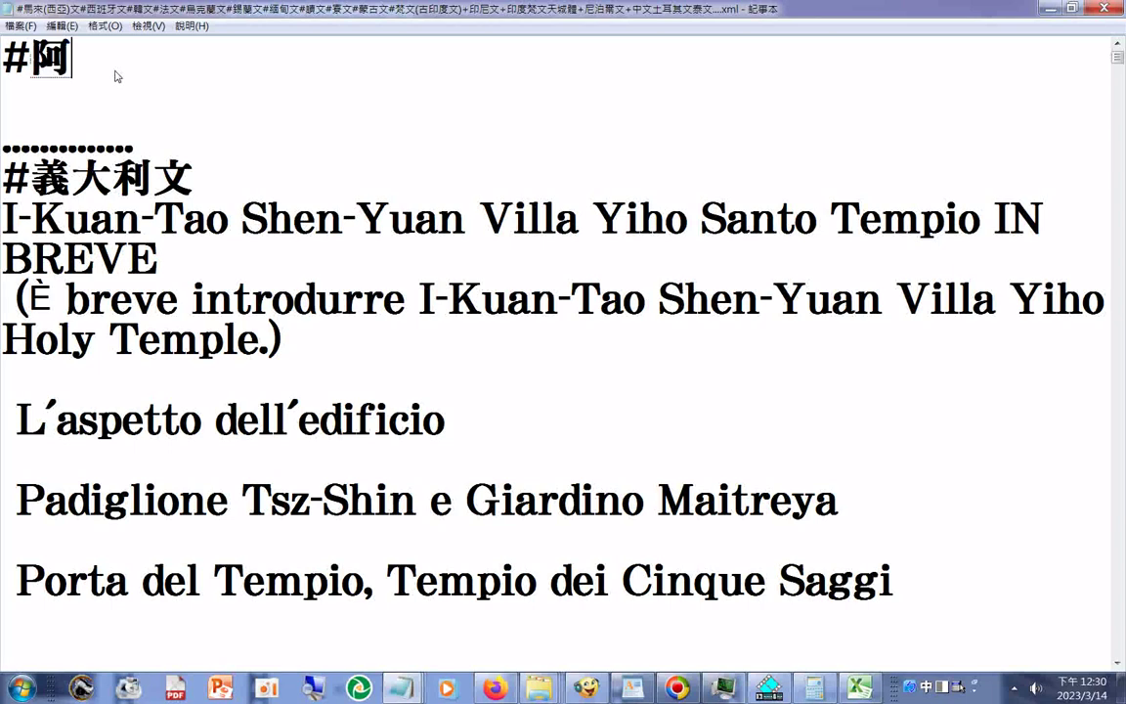
pyautogui.write('8 1i6')
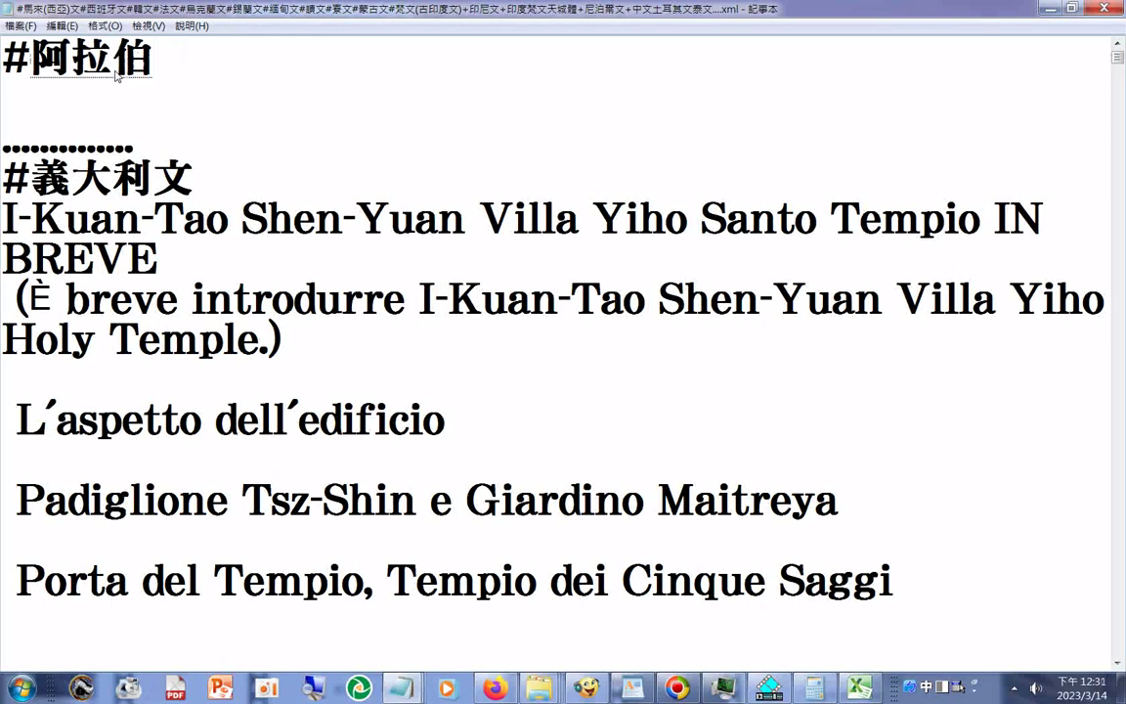
pyautogui.write('jp6')
pyautogui.press('Return')
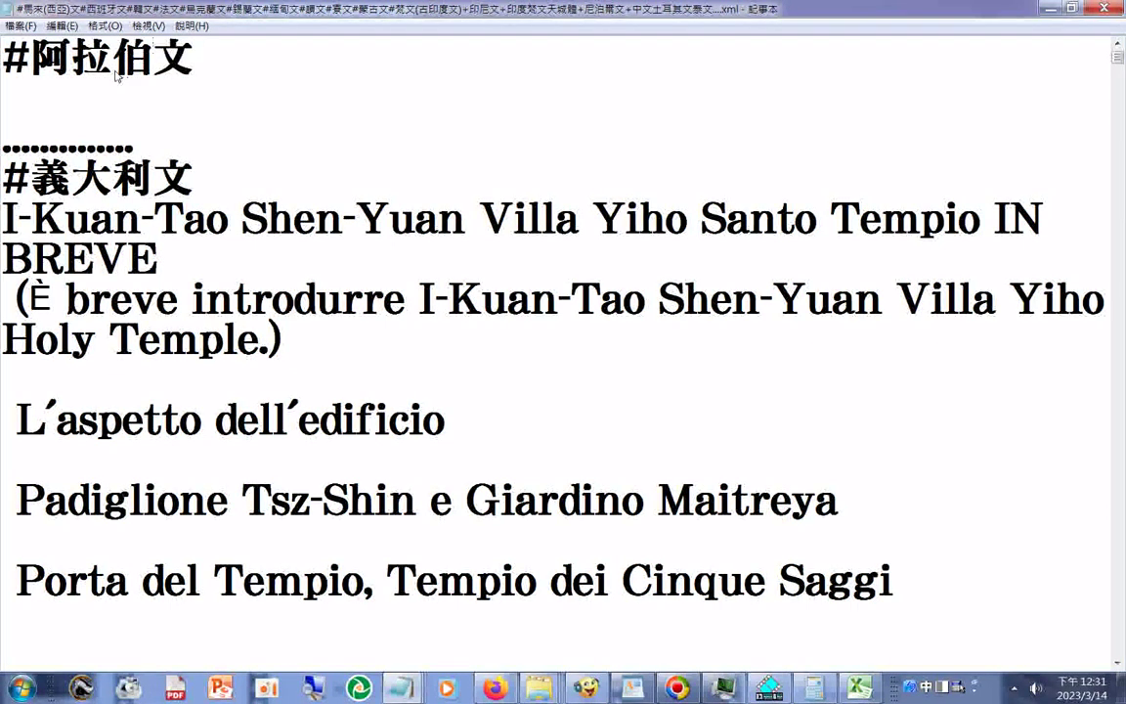
pyautogui.click(102, 98)
# - Switch to Firefox and set 目標語言 3 to 阿拉伯文 in the TWP translation extension's language settings
pyautogui.click(499, 689)
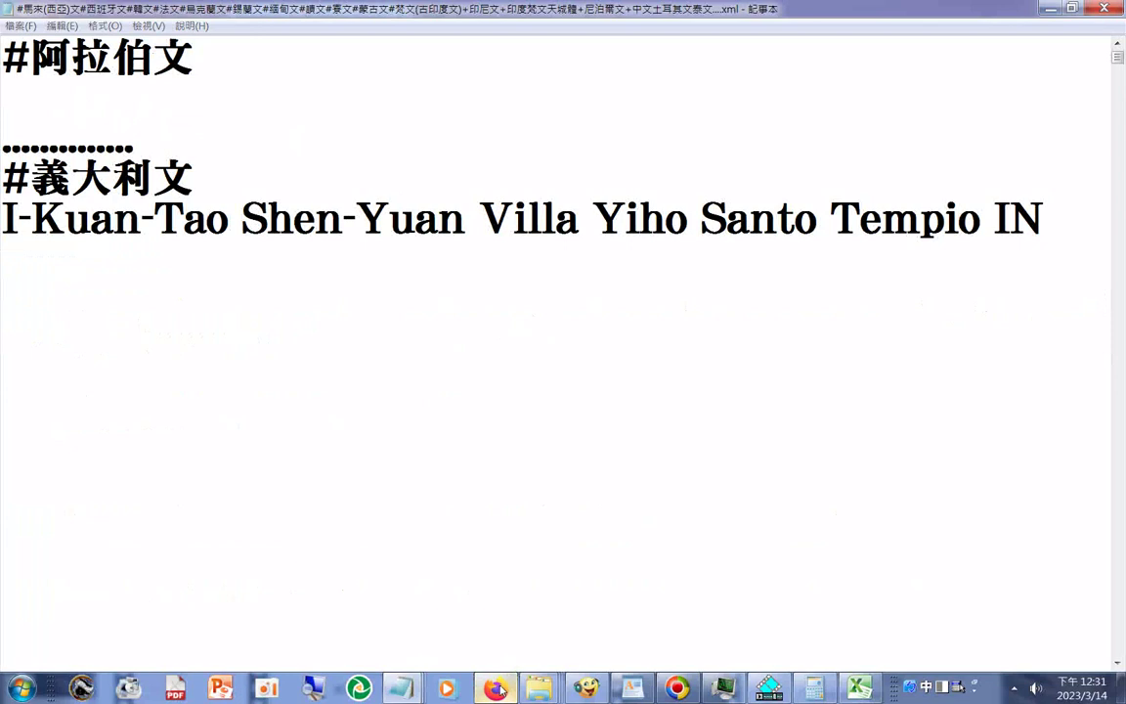
pyautogui.click(498, 689)
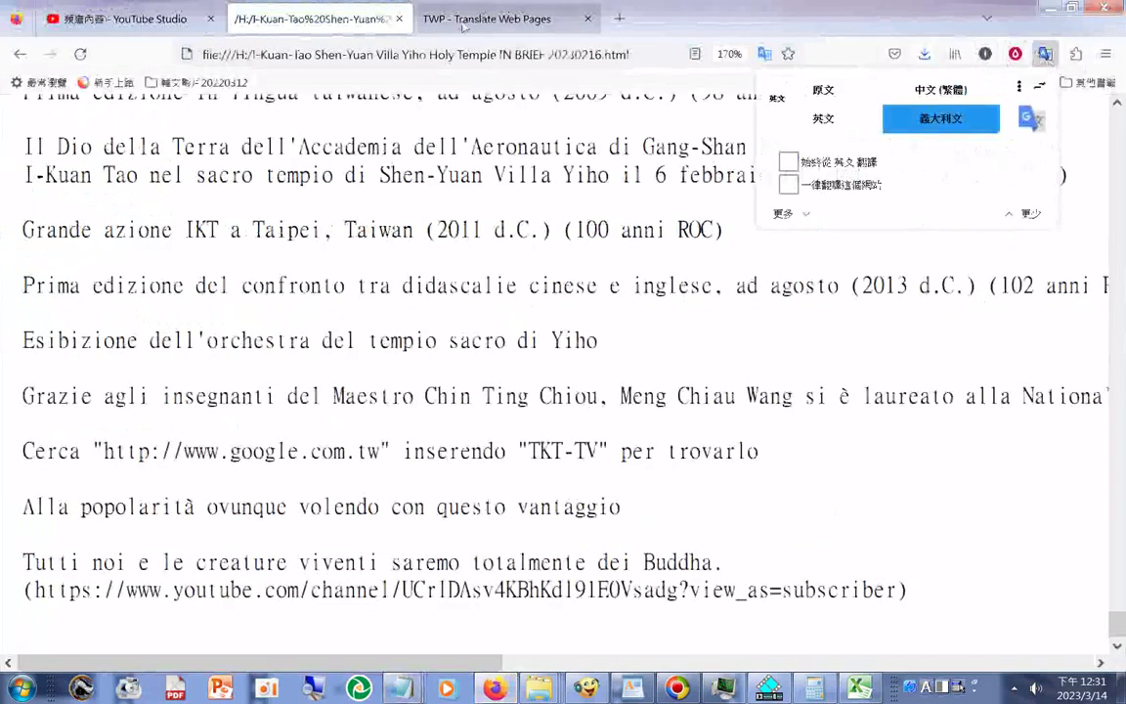
pyautogui.click(465, 23)
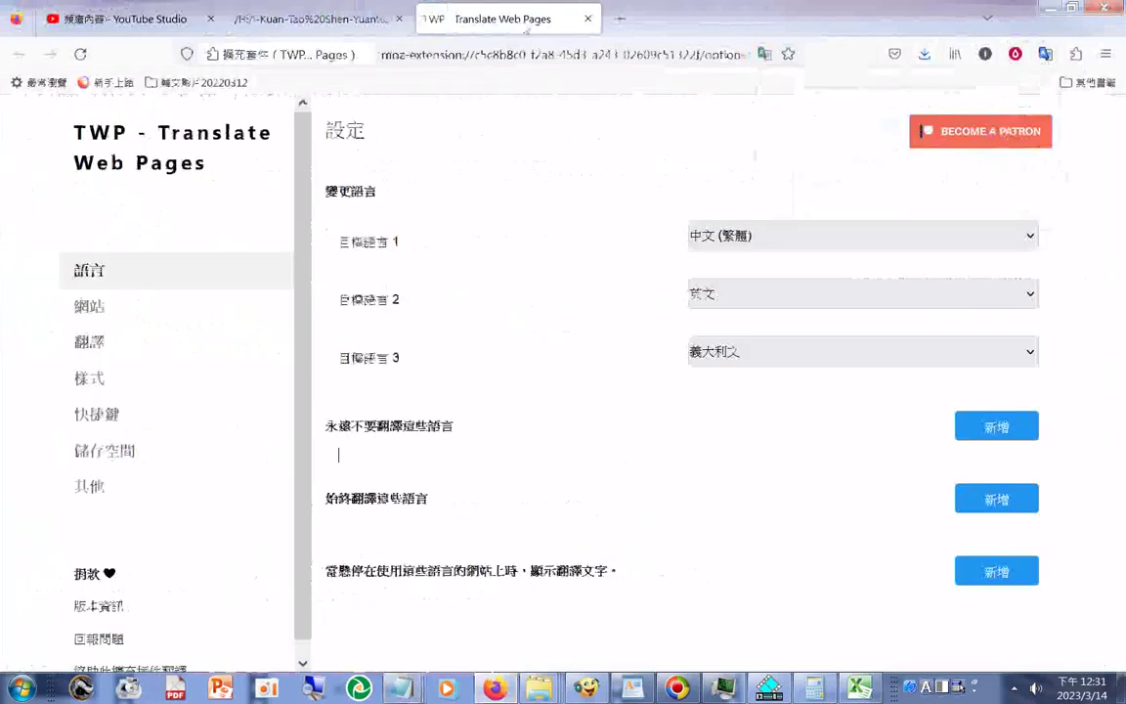
pyautogui.click(786, 352)
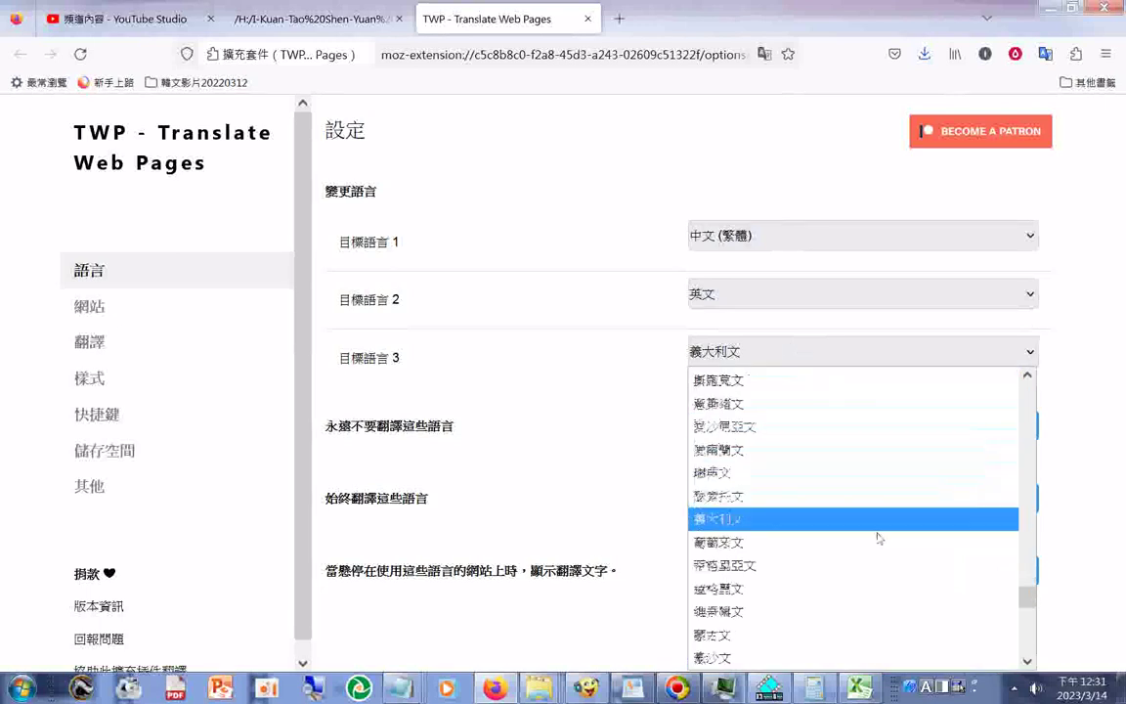
pyautogui.scroll(-4, 875, 533)
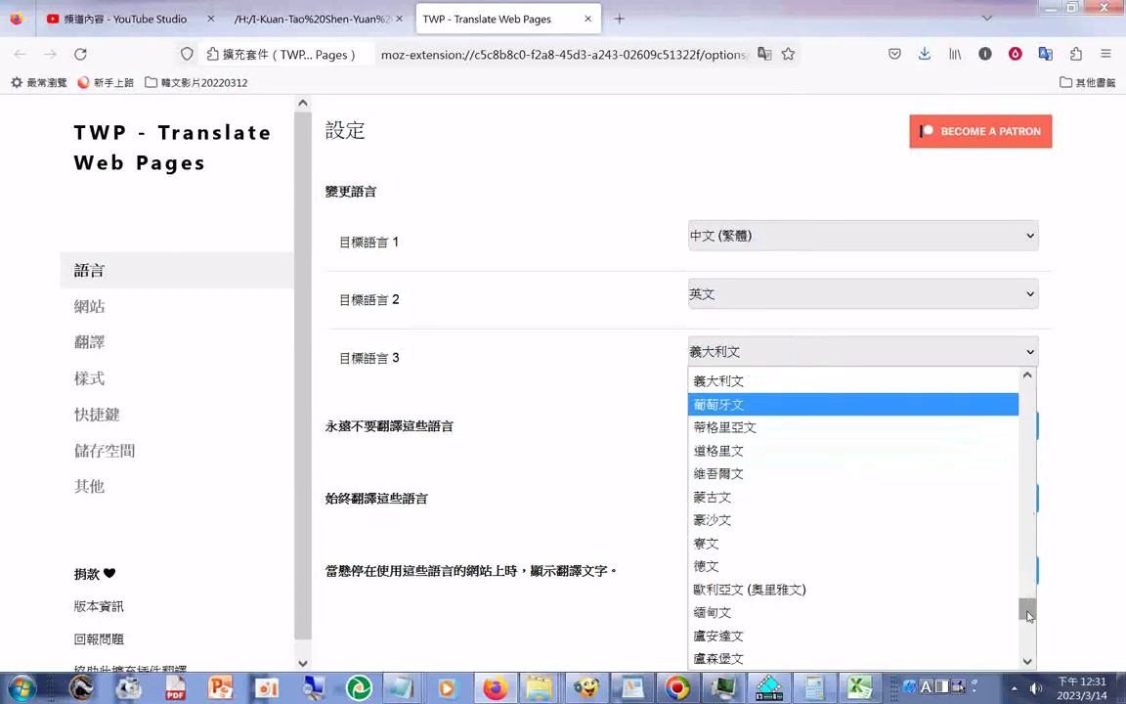
pyautogui.moveTo(1028, 613); pyautogui.dragTo(1047, 496)
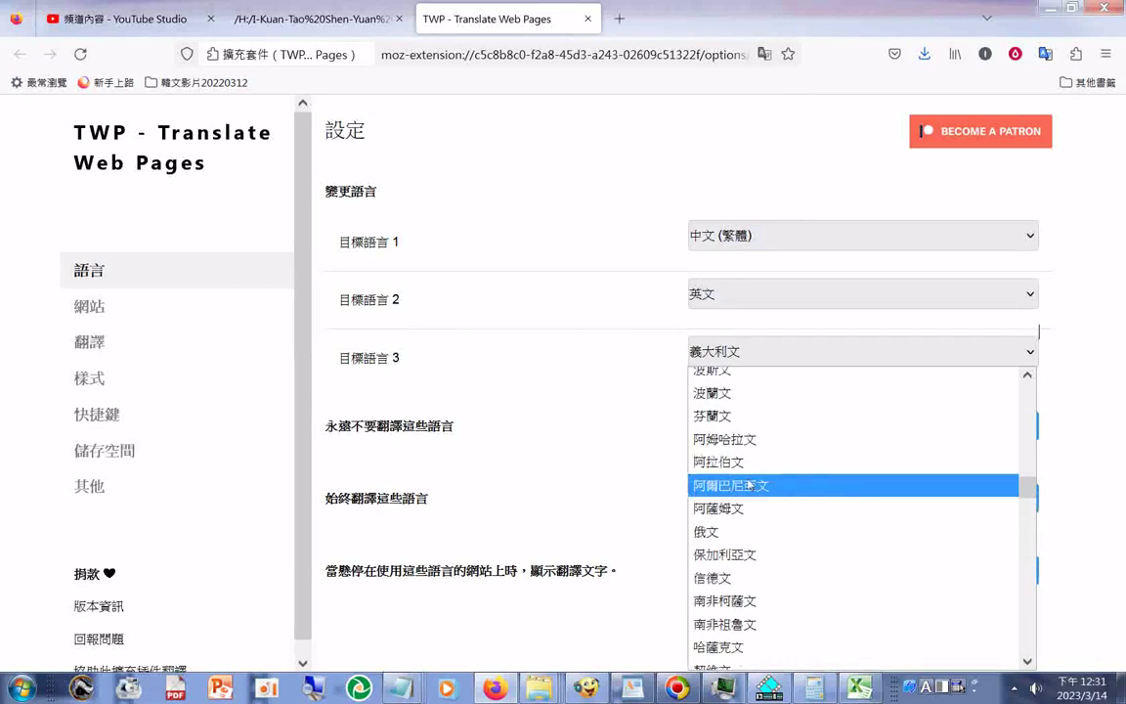
pyautogui.click(736, 463)
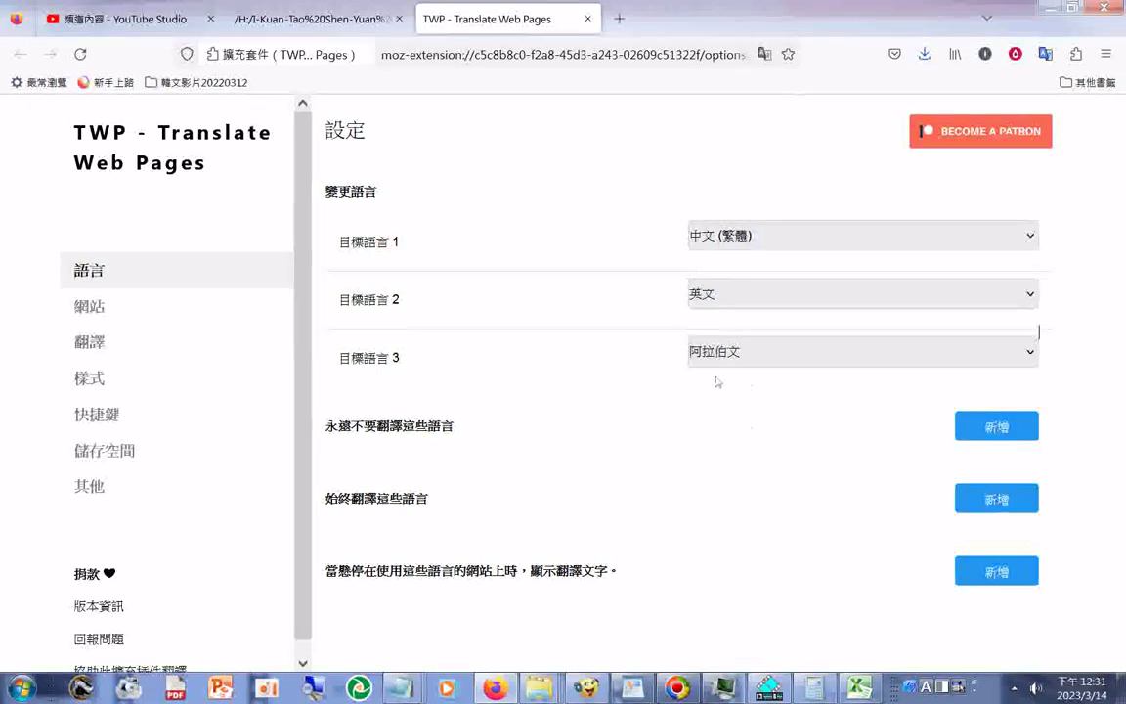
# - Translate the Yiho Holy Temple introduction page into 阿拉伯文 with the TWP extension and check it through to its closing YouTube link
pyautogui.click(326, 24)
pyautogui.click(1045, 54)
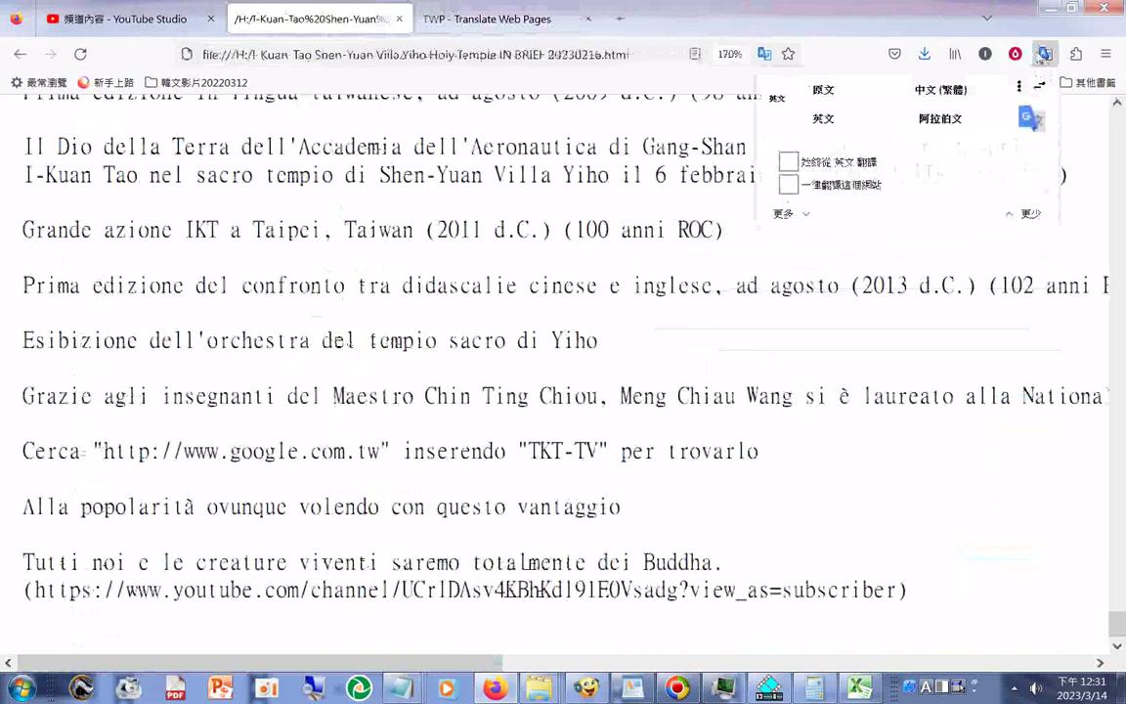
pyautogui.click(943, 122)
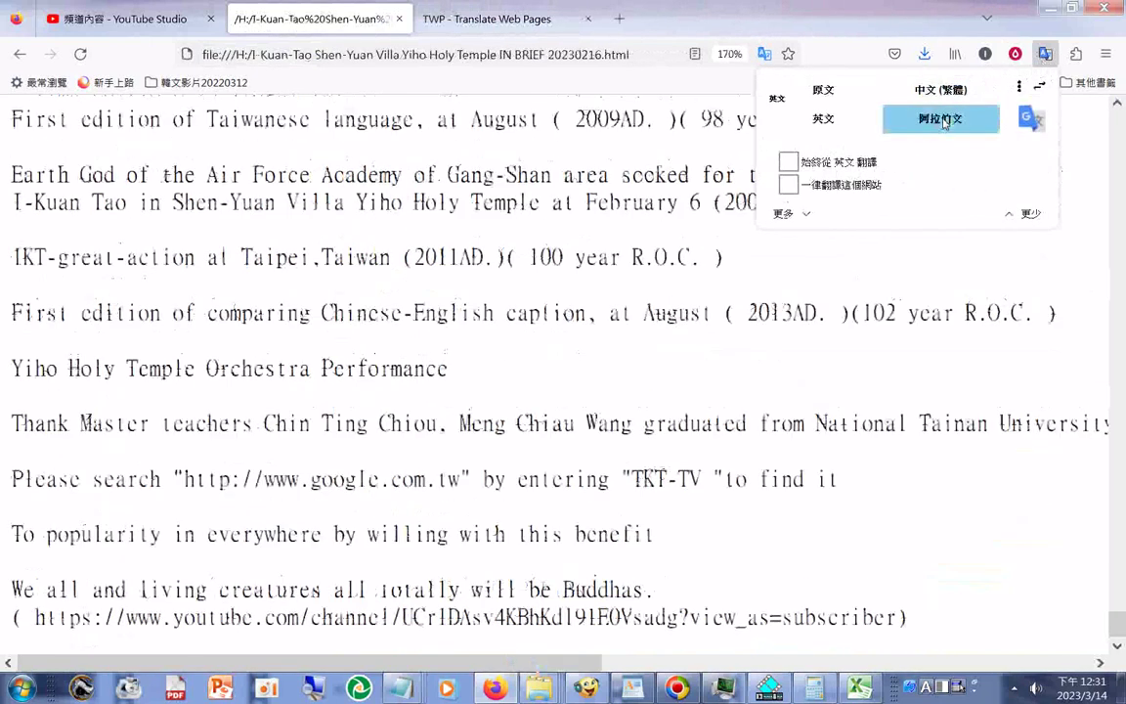
pyautogui.click(944, 122)
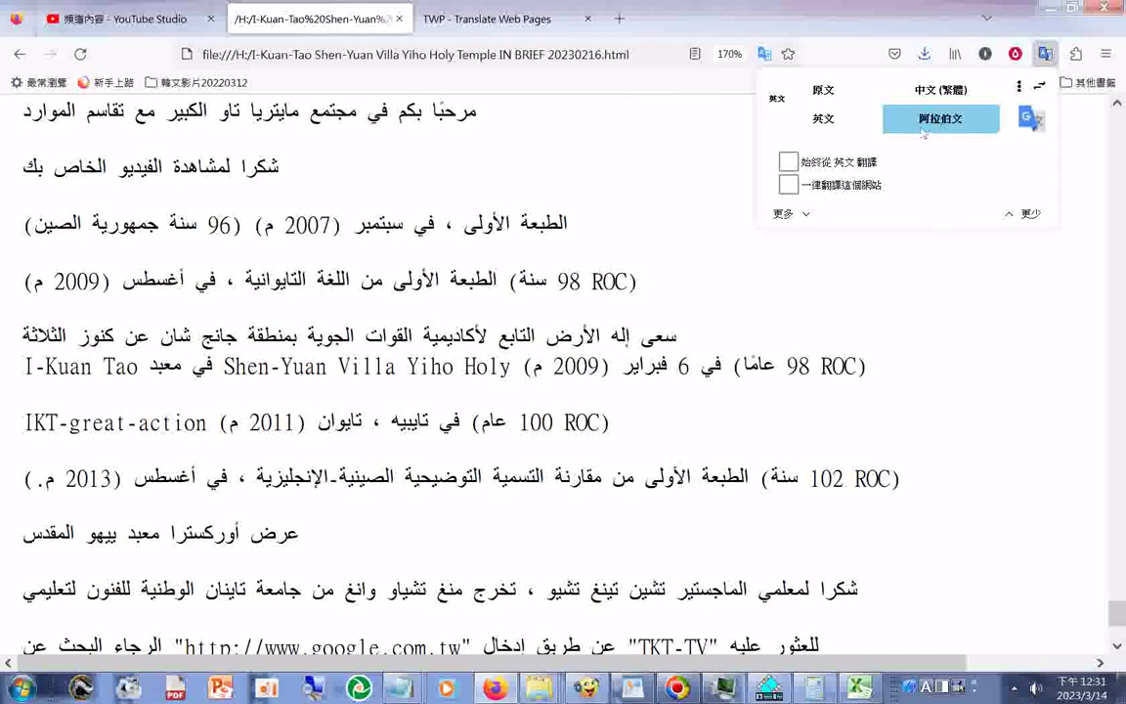
pyautogui.click(624, 166)
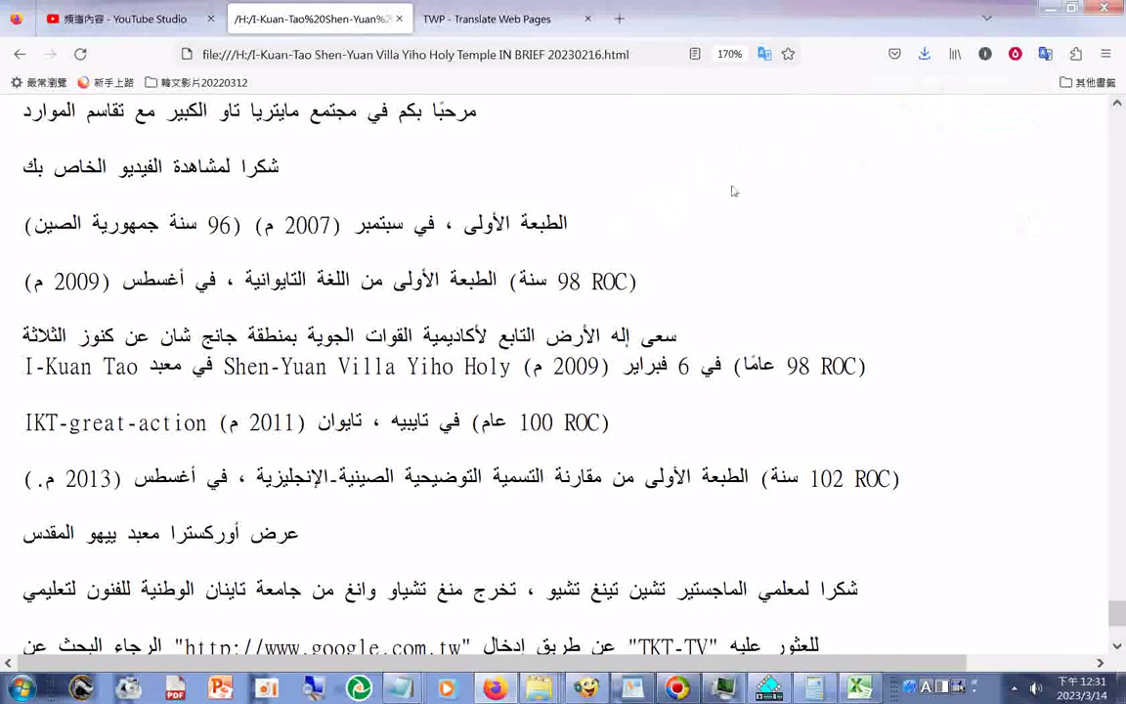
pyautogui.scroll(-1, 990, 159)
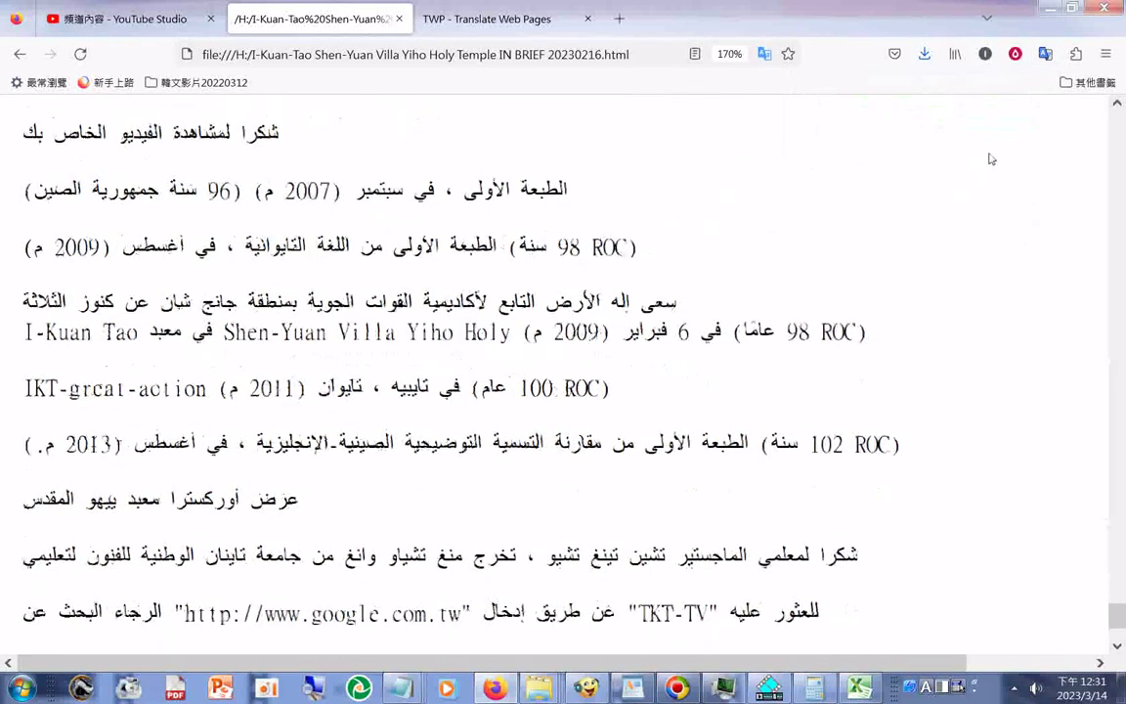
pyautogui.scroll(-3, 990, 159)
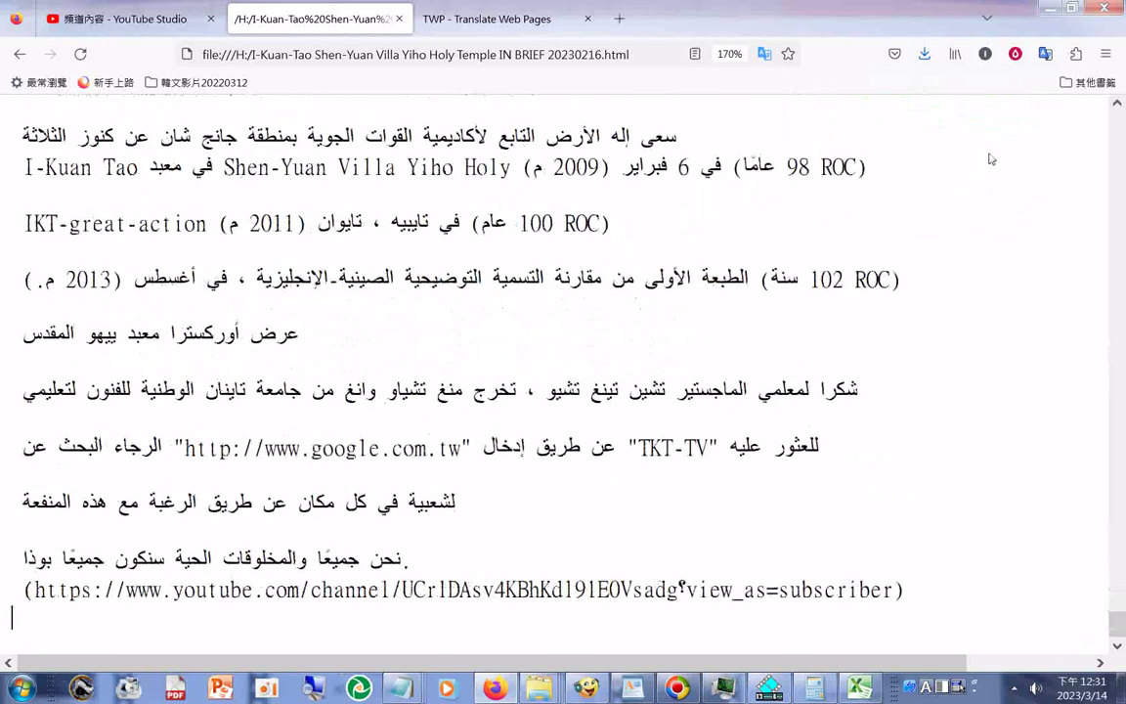
pyautogui.rightClick(498, 290)
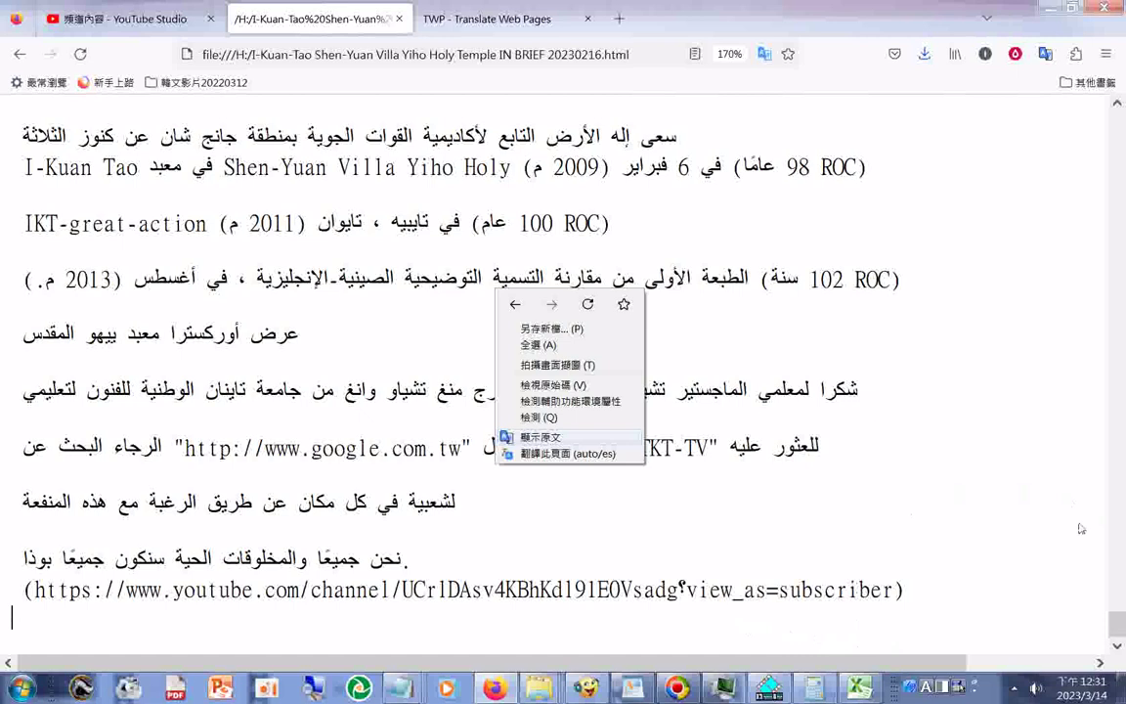
pyautogui.moveTo(1115, 630); pyautogui.dragTo(1115, 113)
pyautogui.click(924, 173)
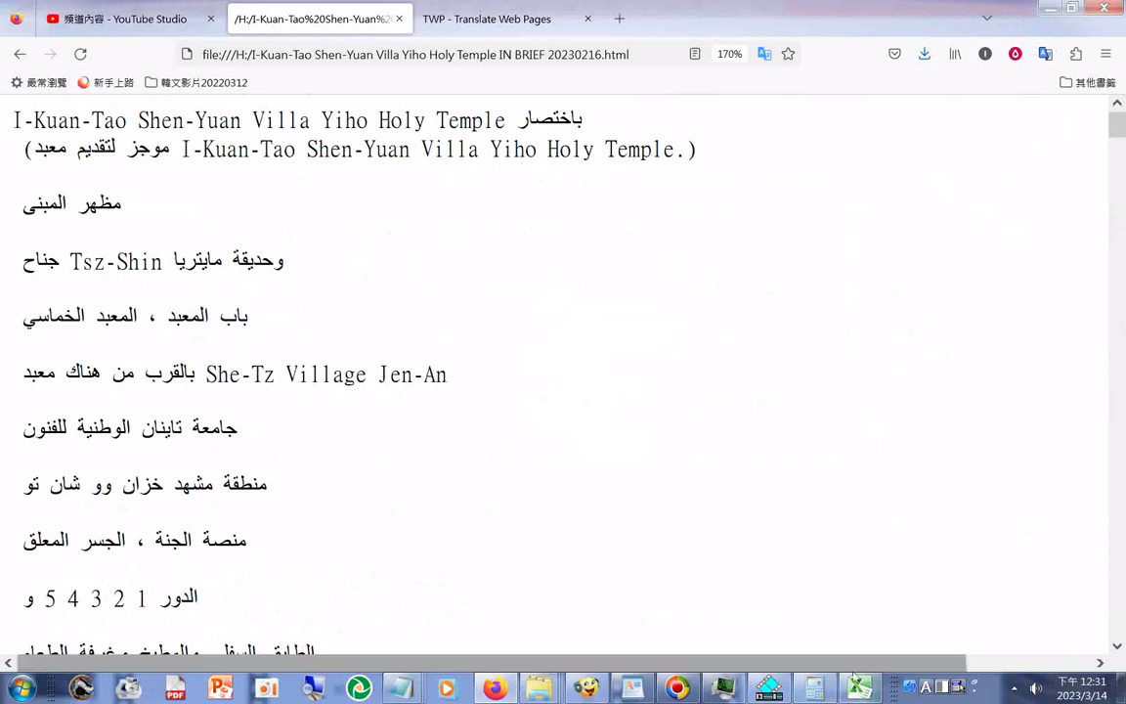
# - Switch to the Excel workbook, add a new worksheet after 中文馬來文, and paste the copied Italian translation as plain text (文字) at B1
pyautogui.click(856, 690)
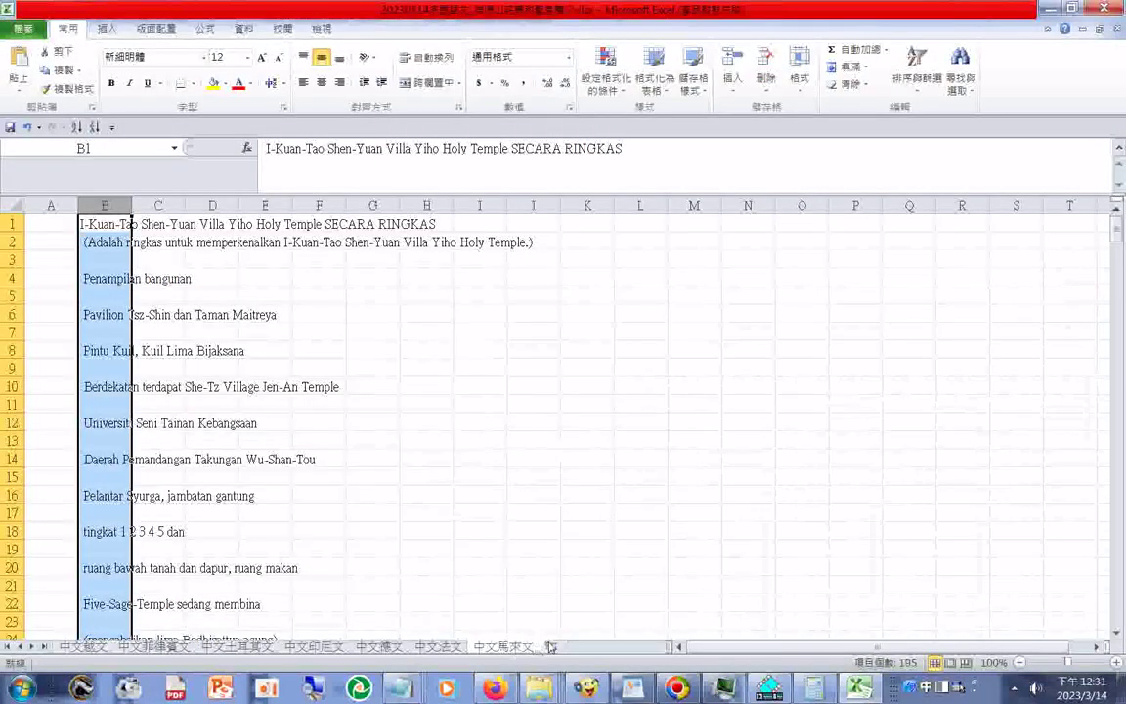
pyautogui.click(550, 646)
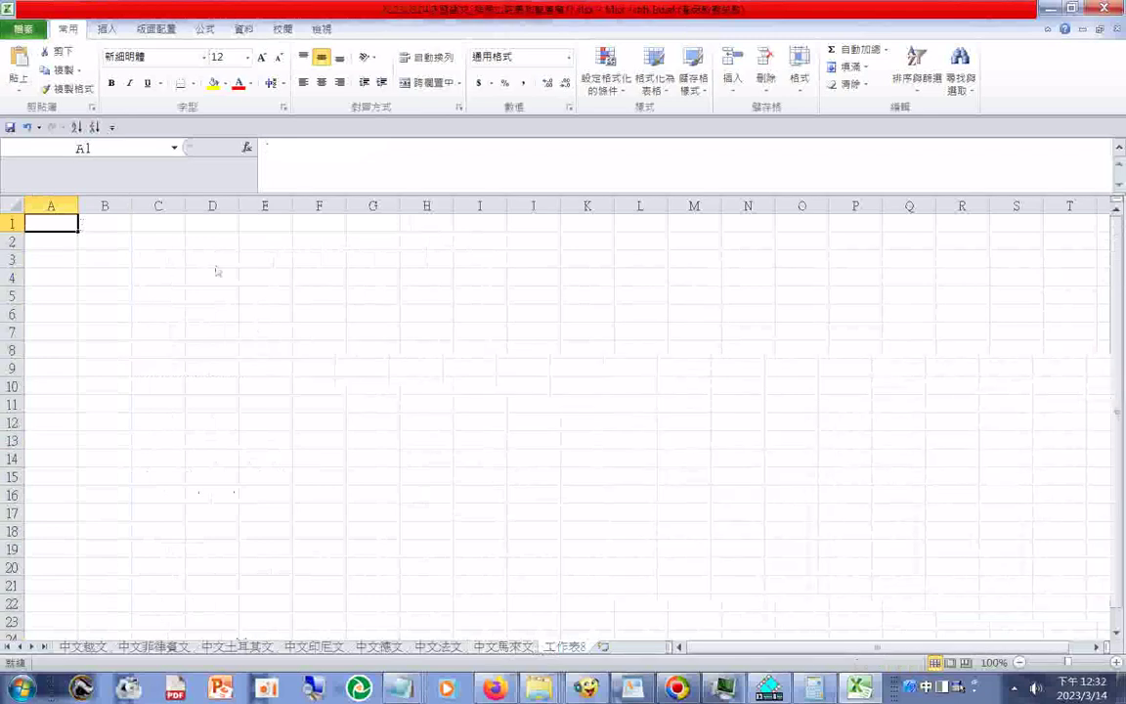
pyautogui.rightClick(110, 224)
pyautogui.click(161, 313)
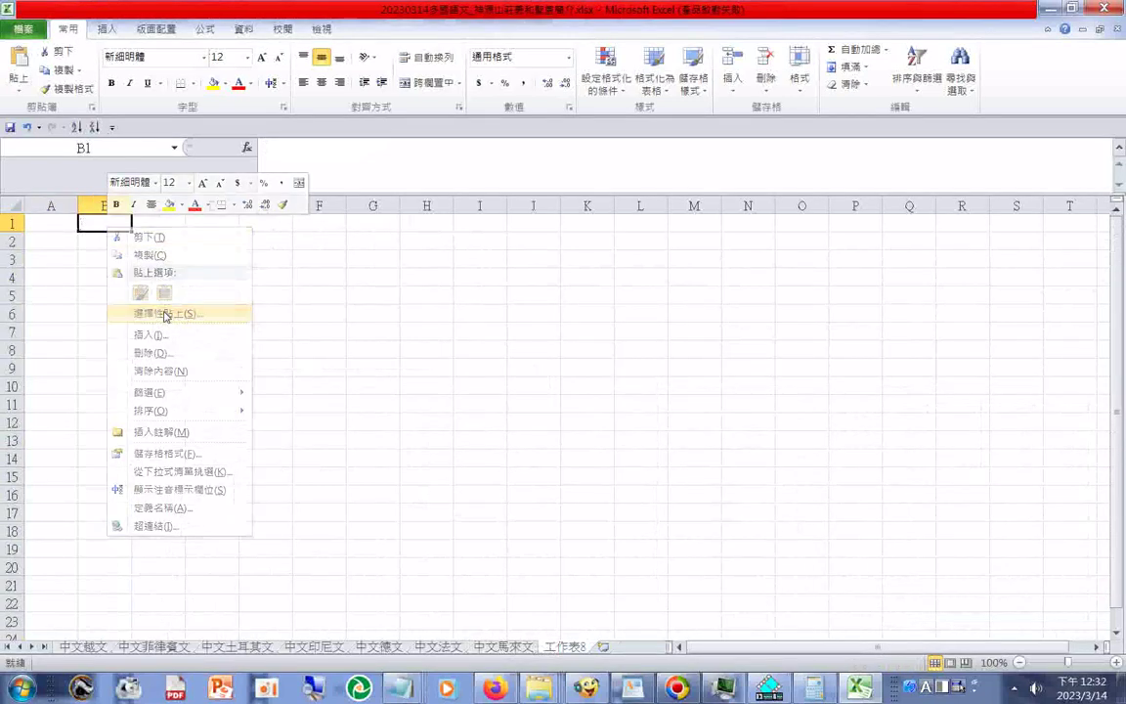
pyautogui.click(104, 229)
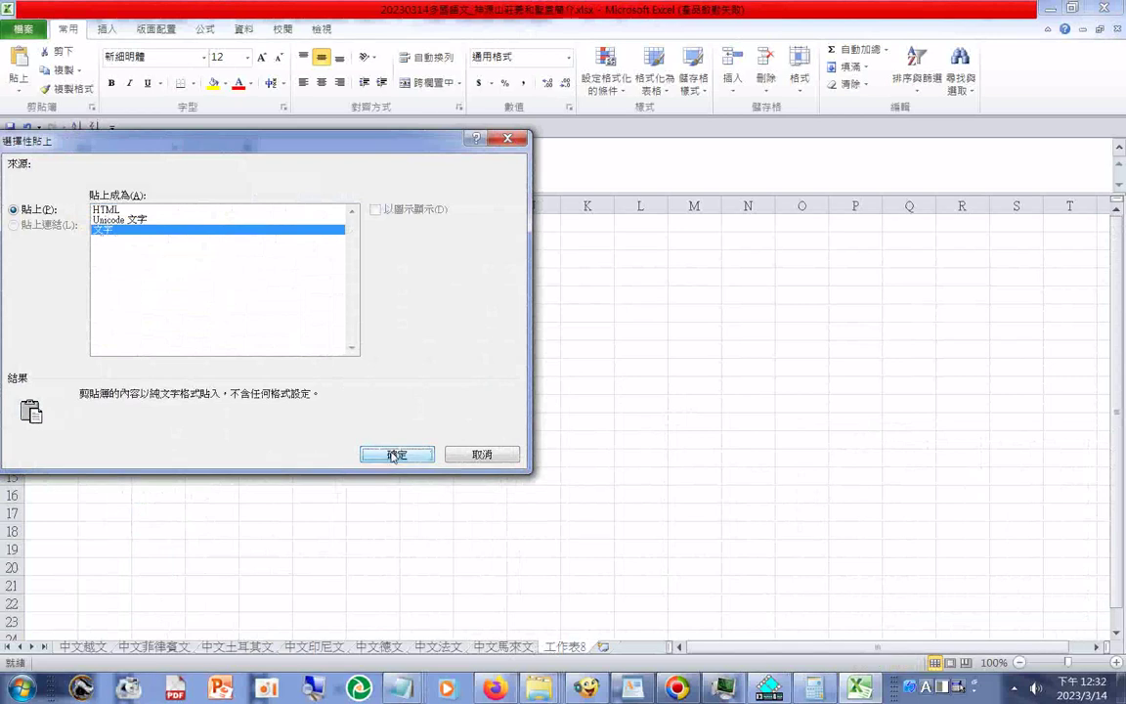
pyautogui.click(394, 456)
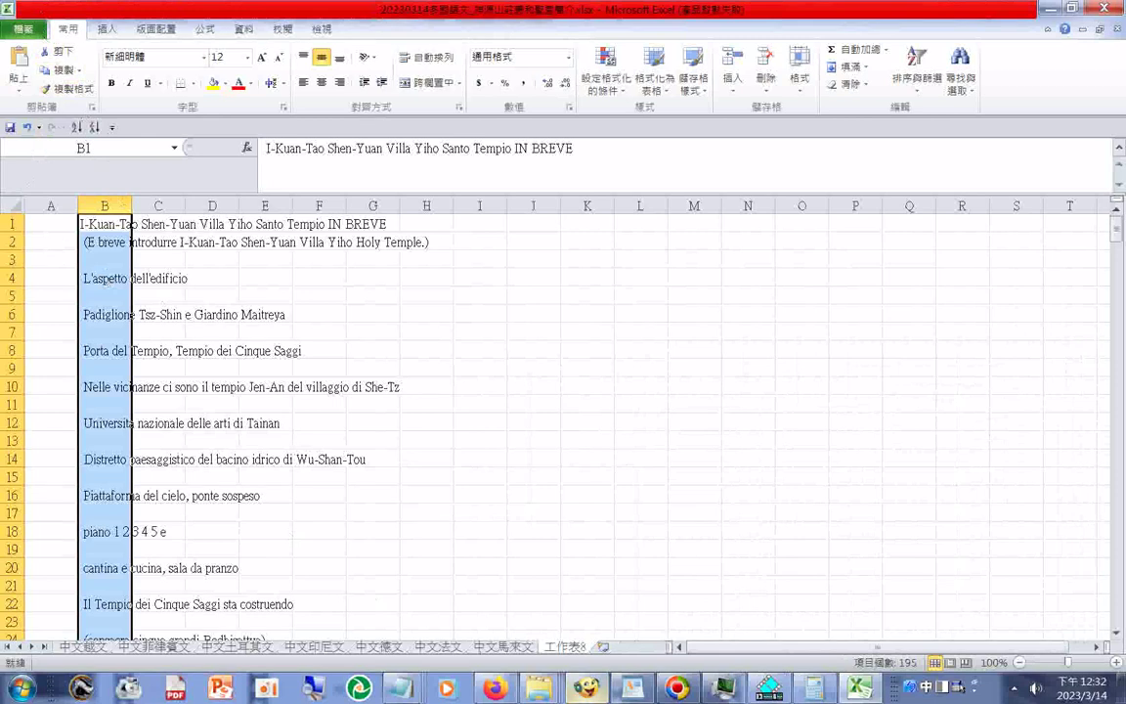
# - Rename the new worksheet holding the Italian translation as 中文義大利文
pyautogui.rightClick(577, 648)
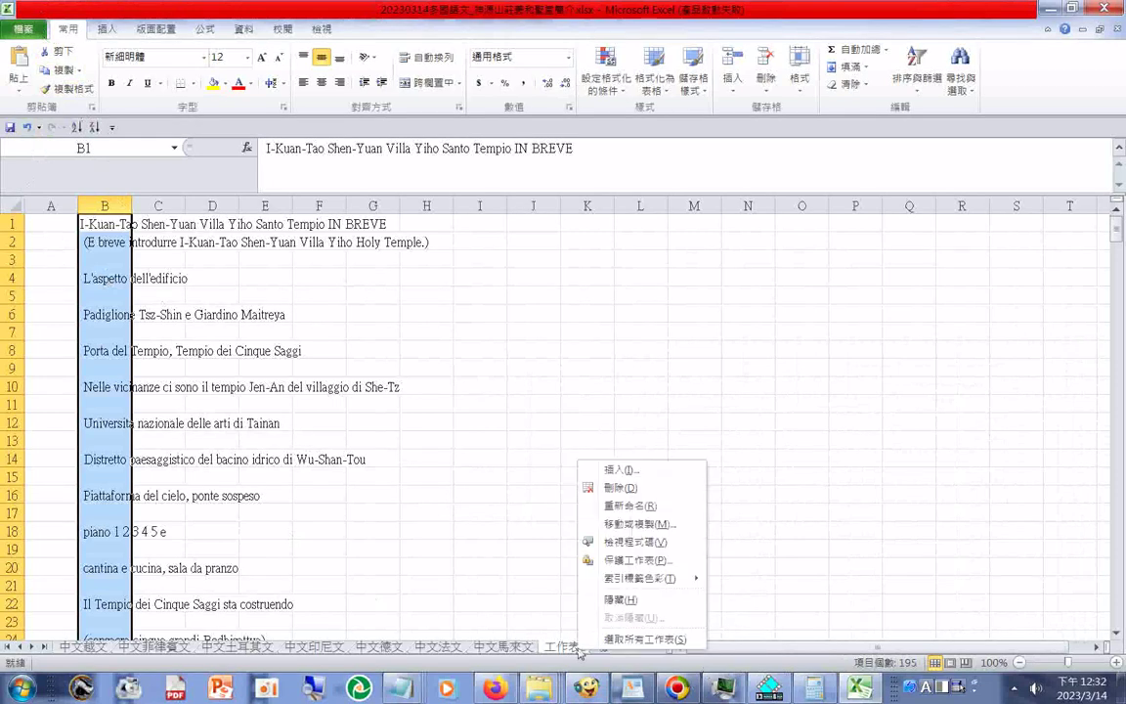
pyautogui.click(635, 505)
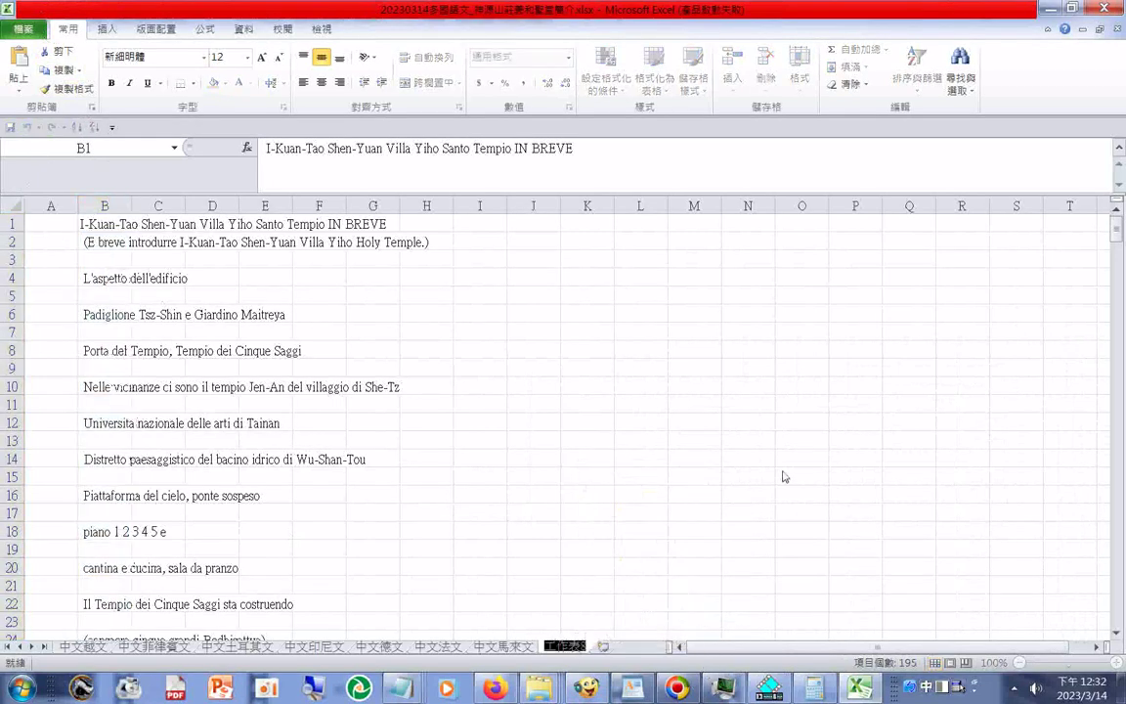
pyautogui.write('中文')
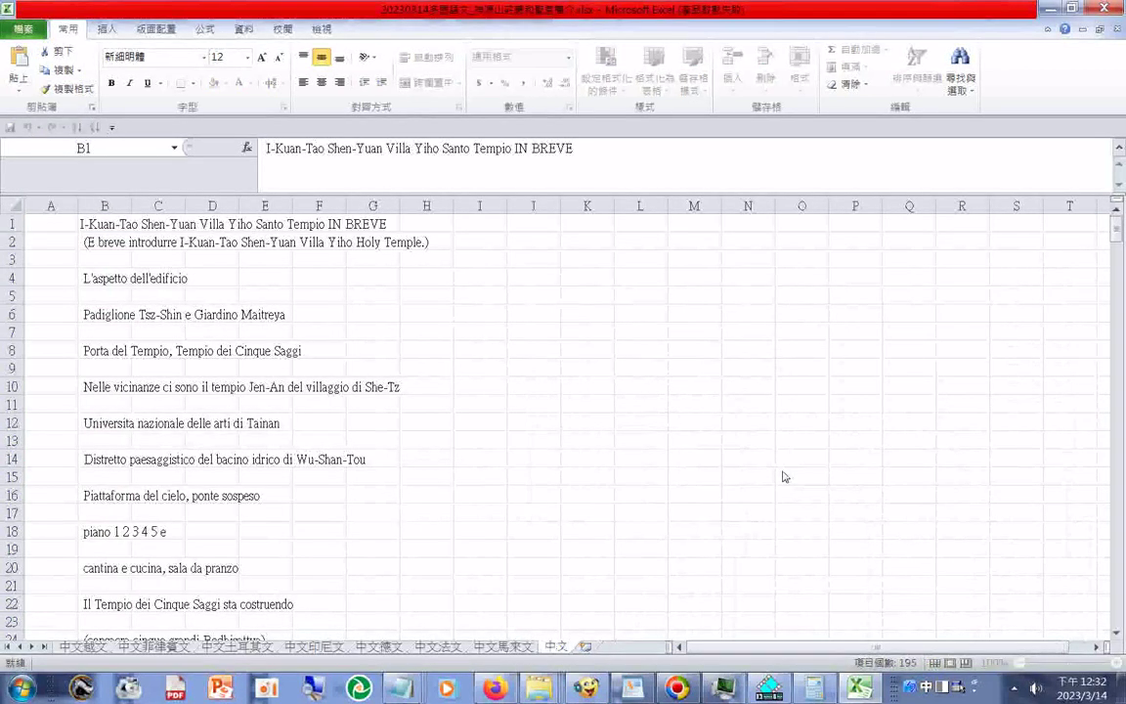
pyautogui.write('藝ㄅ')
pyautogui.write('ㄚ')
pyautogui.write('力ㄨ')
pyautogui.write('文')
pyautogui.press('Left')
pyautogui.press('Left')
pyautogui.press('Left')
pyautogui.write('ㄅ')
pyautogui.press('BackSpace')
pyautogui.press('BackSpace')
pyautogui.press('BackSpace')
pyautogui.write('ㄉ大ㄌ')
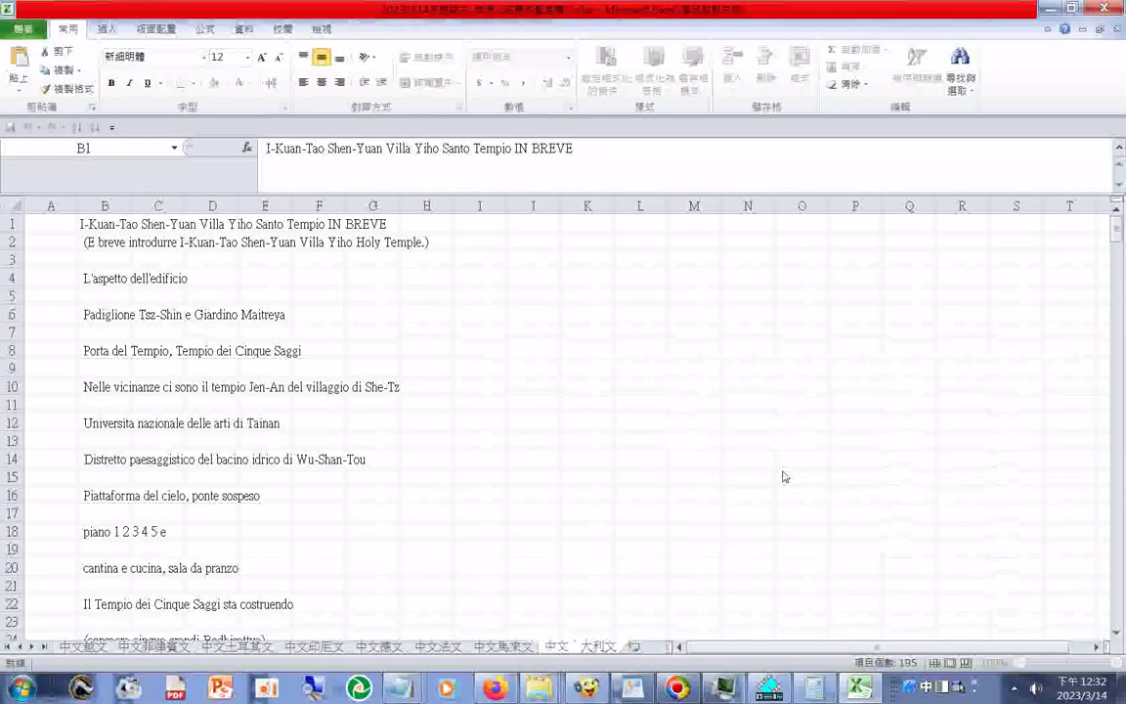
pyautogui.write('利')
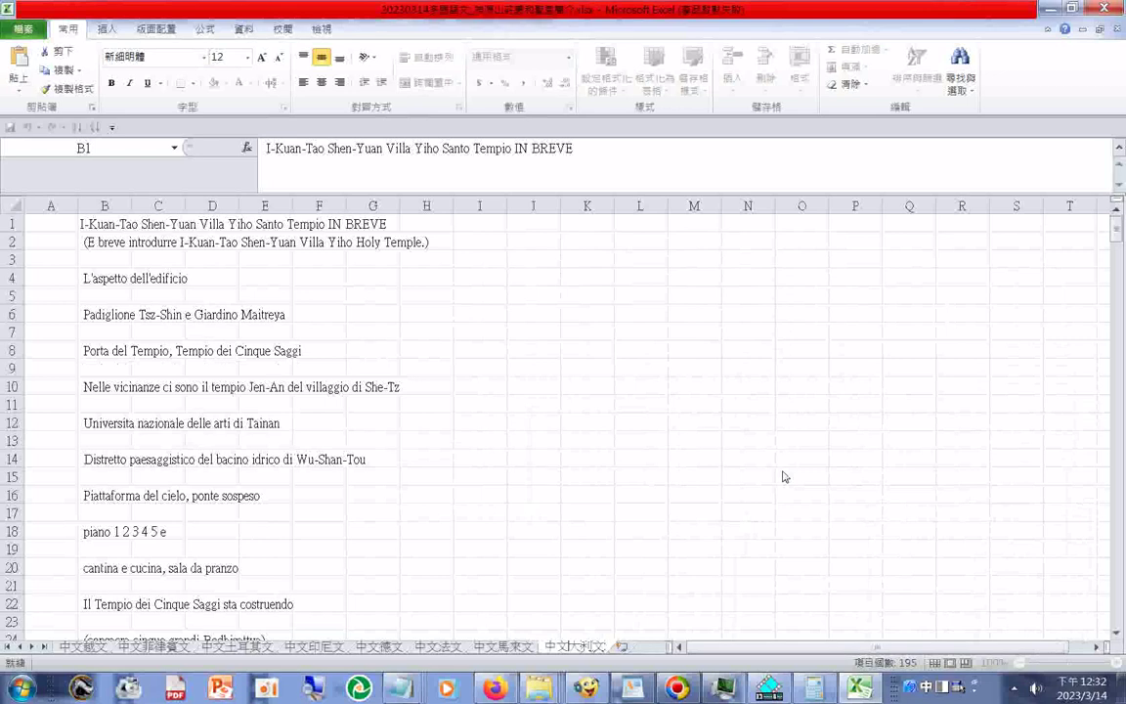
pyautogui.write('ㄧˋ')
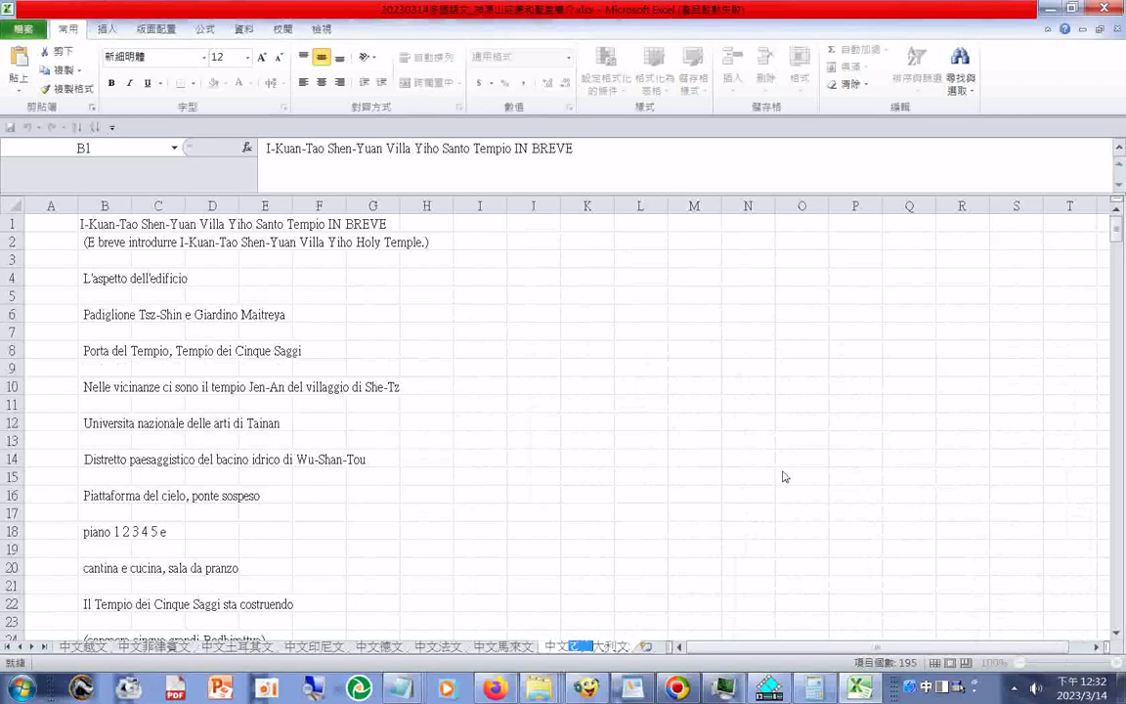
pyautogui.press('Escape')
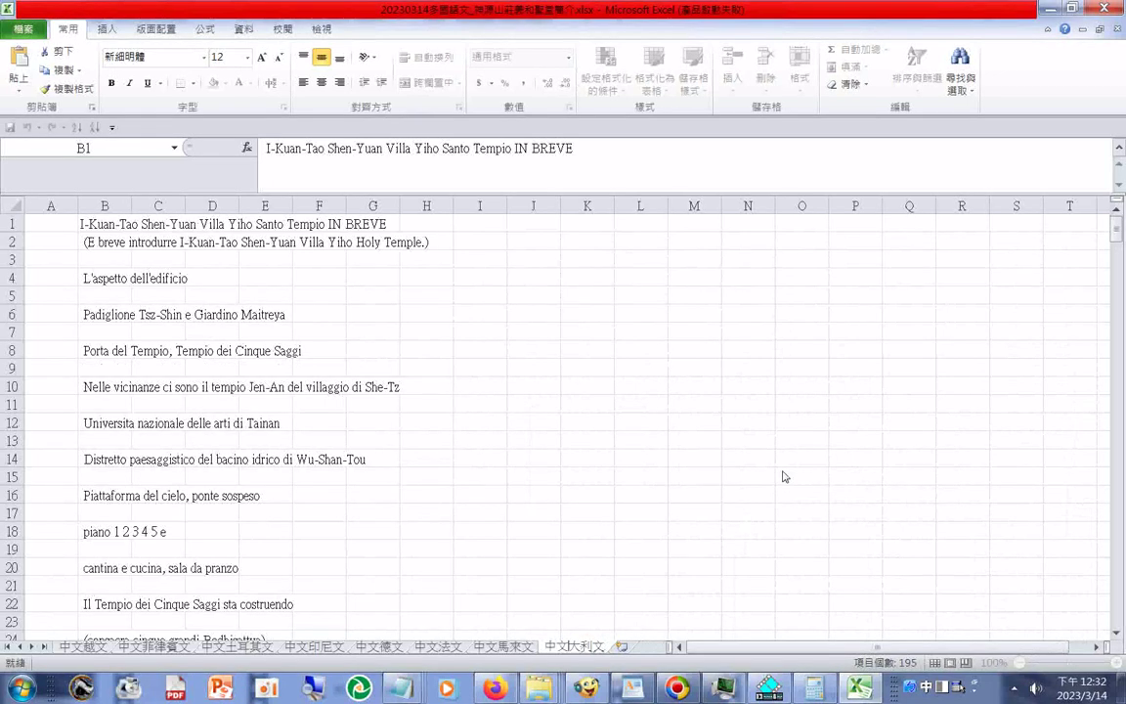
pyautogui.write('ㄧ')
pyautogui.press('Down')
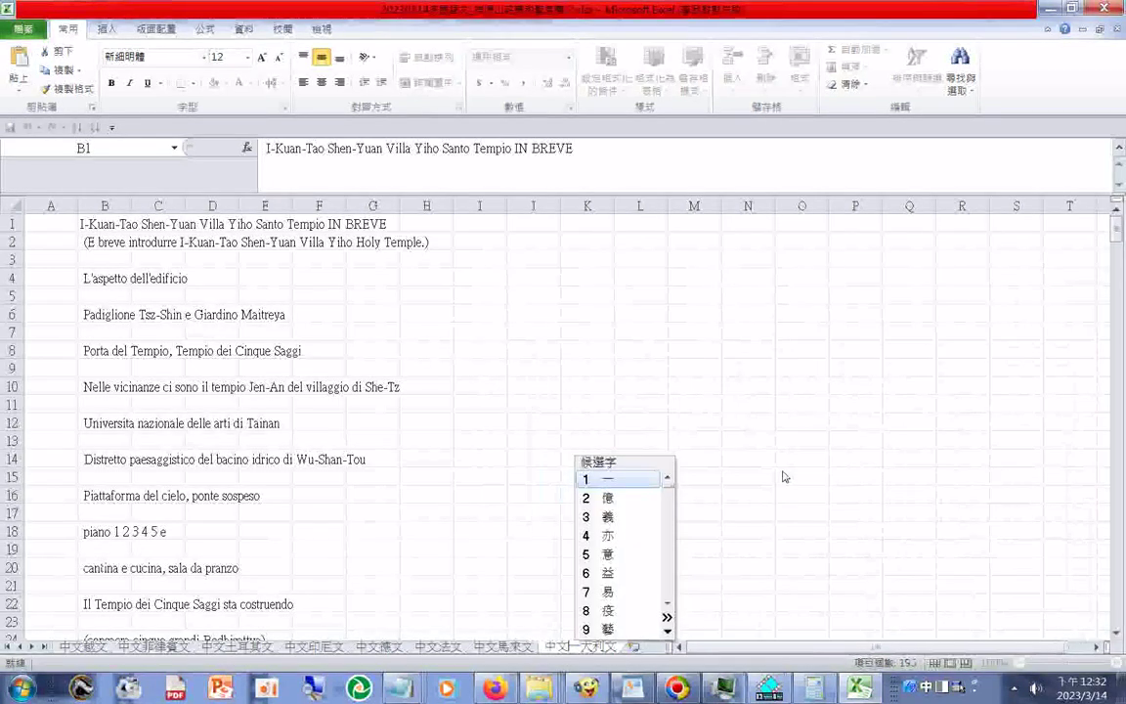
pyautogui.press('3')
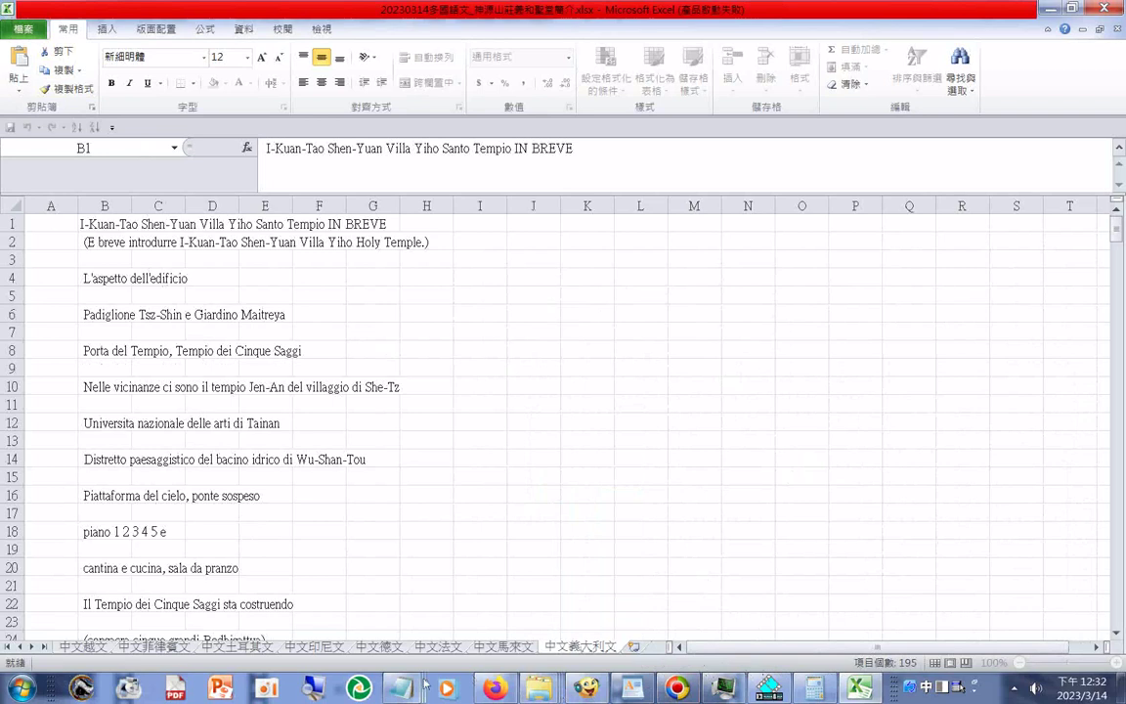
# - Switch back to the Arabic translation of the temple introduction page in Firefox
pyautogui.click(495, 688)
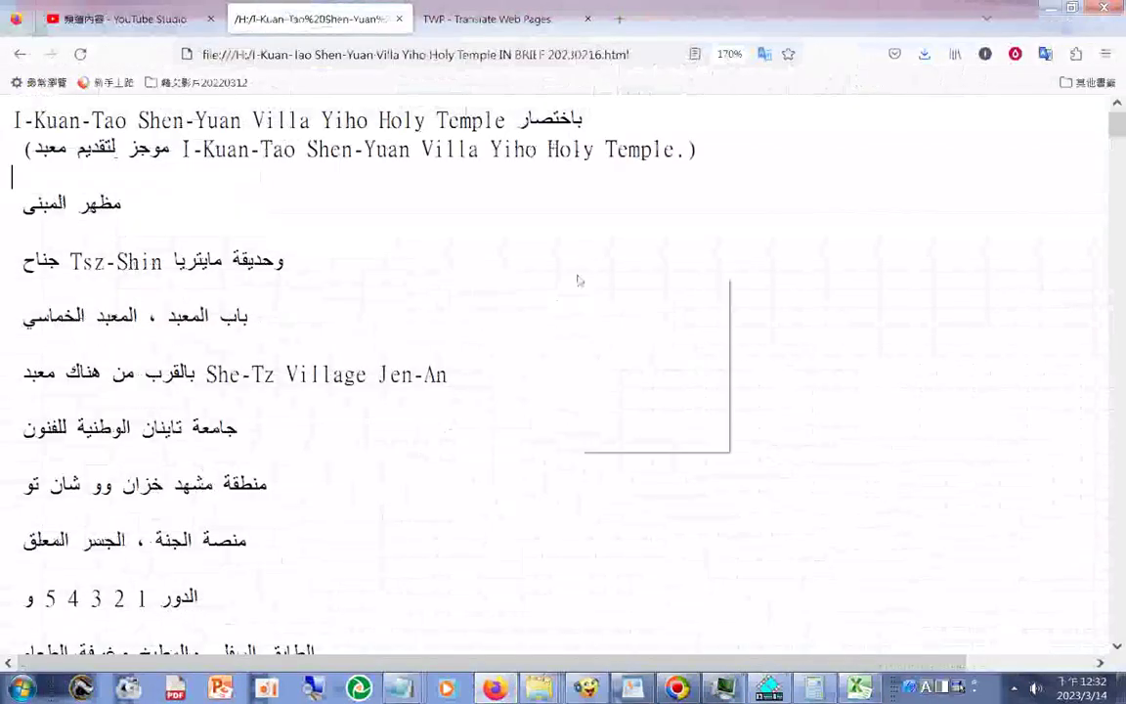